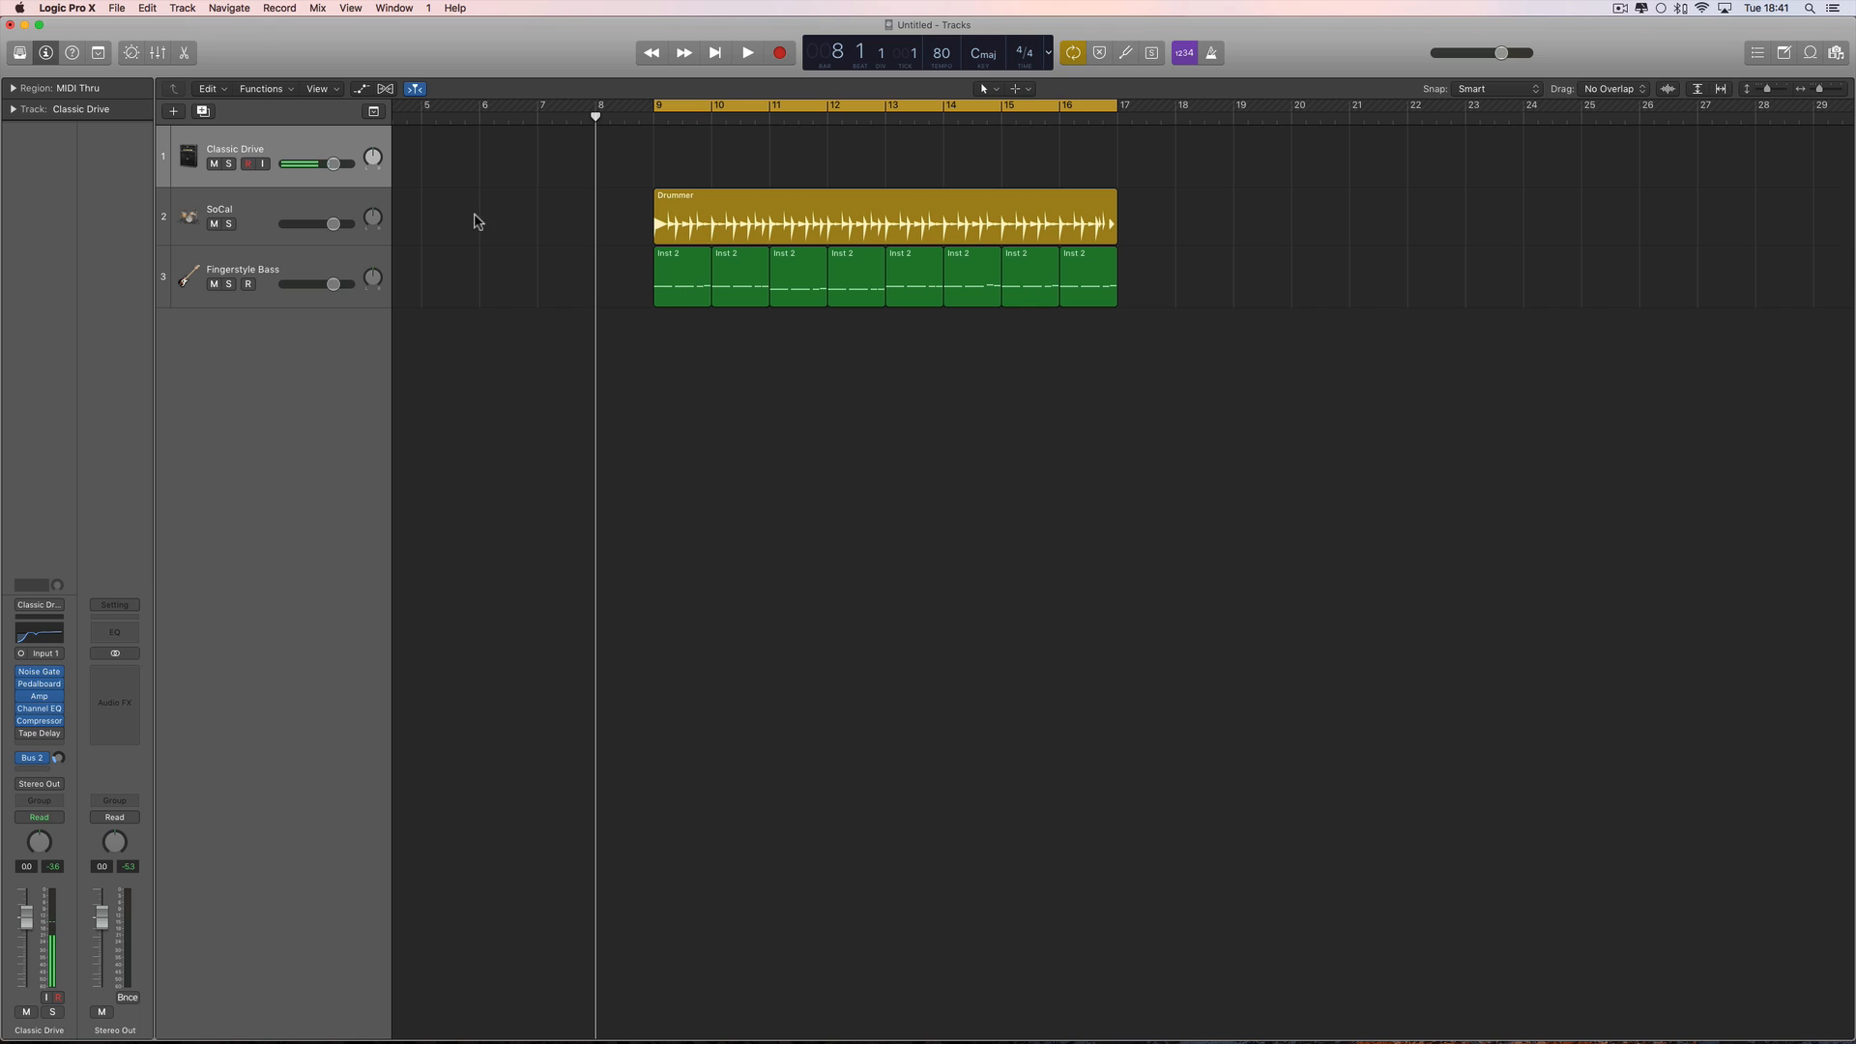
Check the overlapping audio recording options for the No Cycle and Cycle modes, keeping Create Take Folder selected.
click(280, 12)
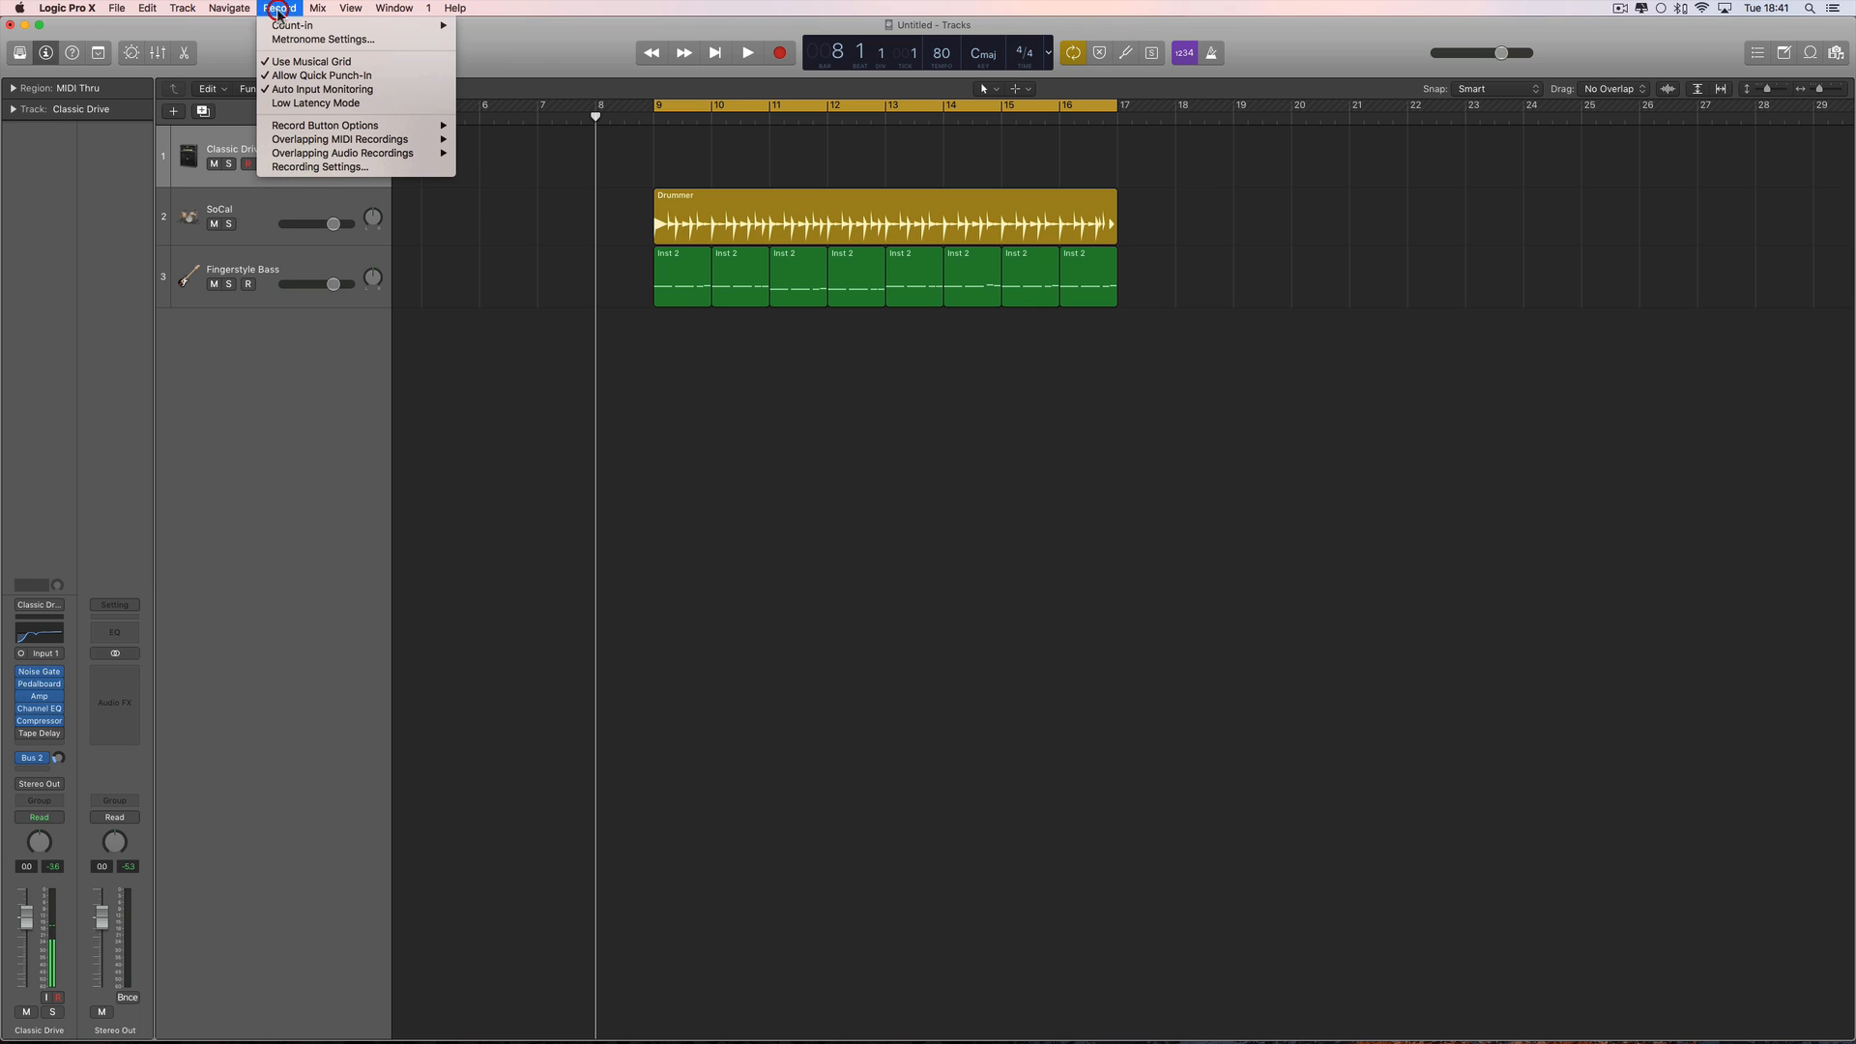
mouse_move(299, 155)
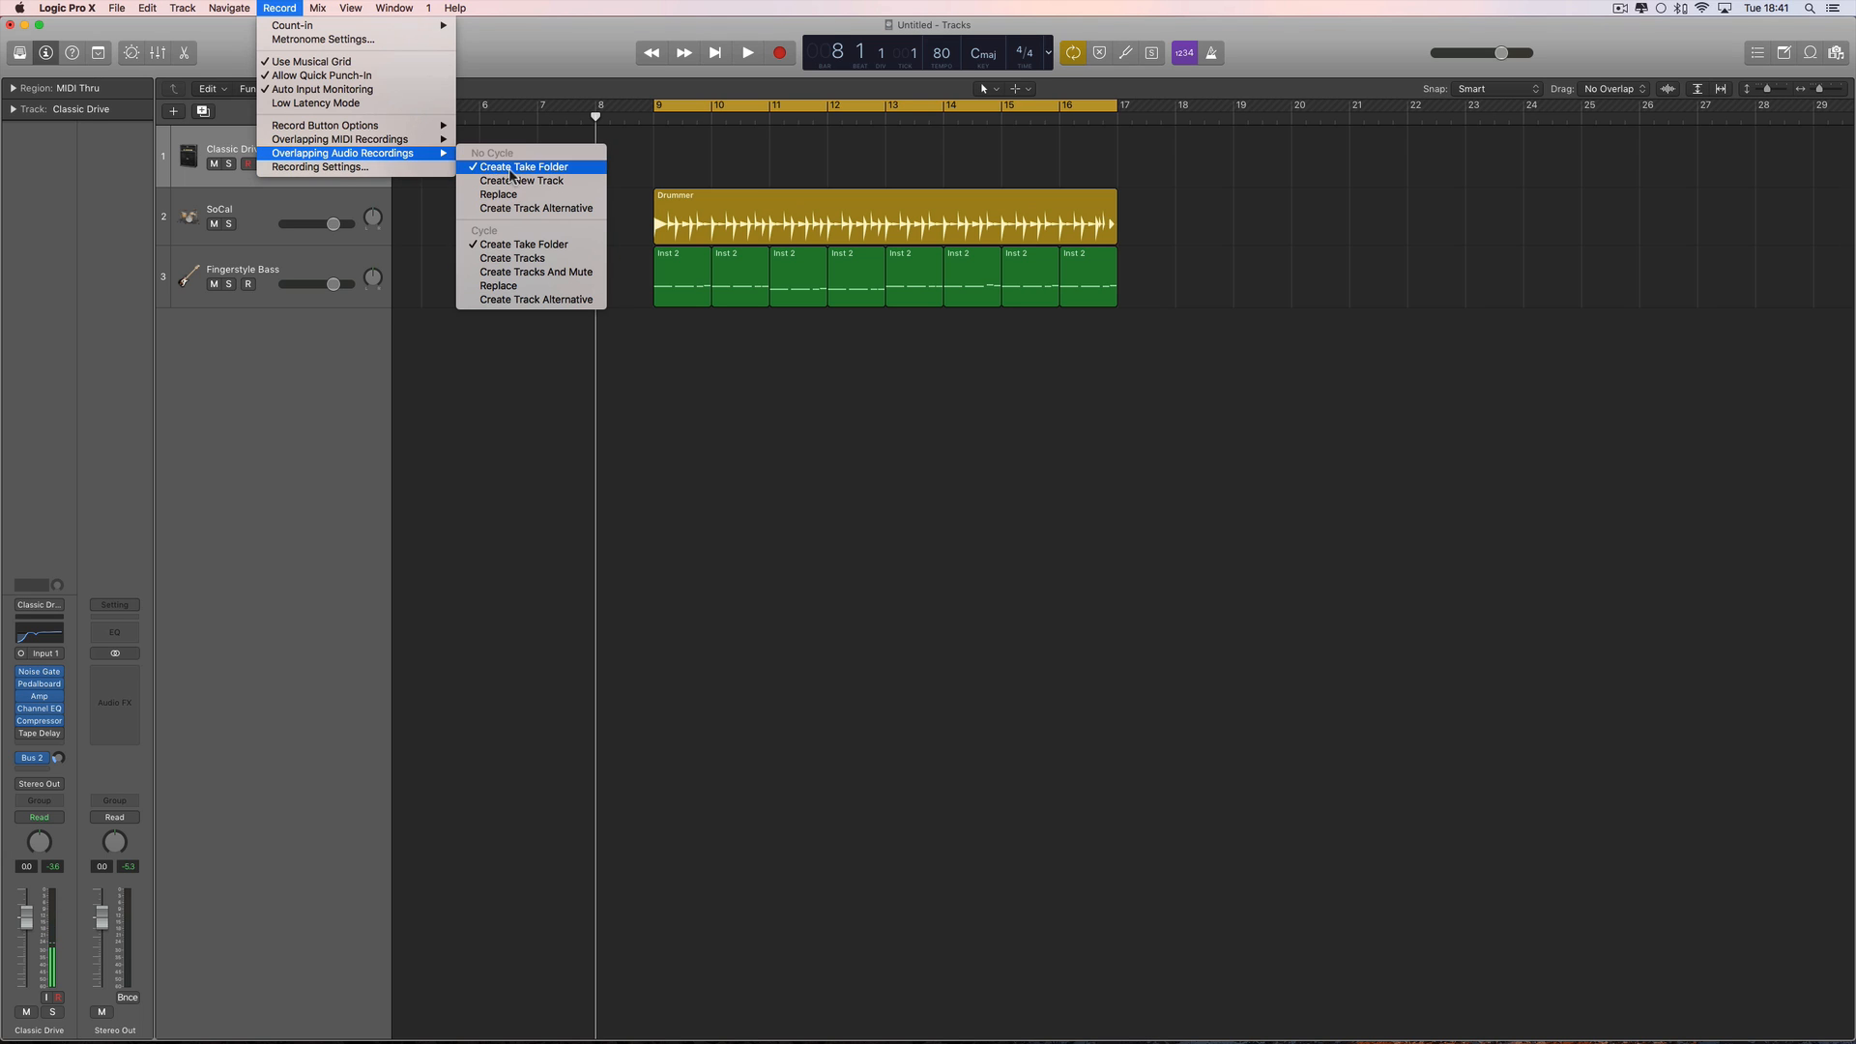
click(569, 67)
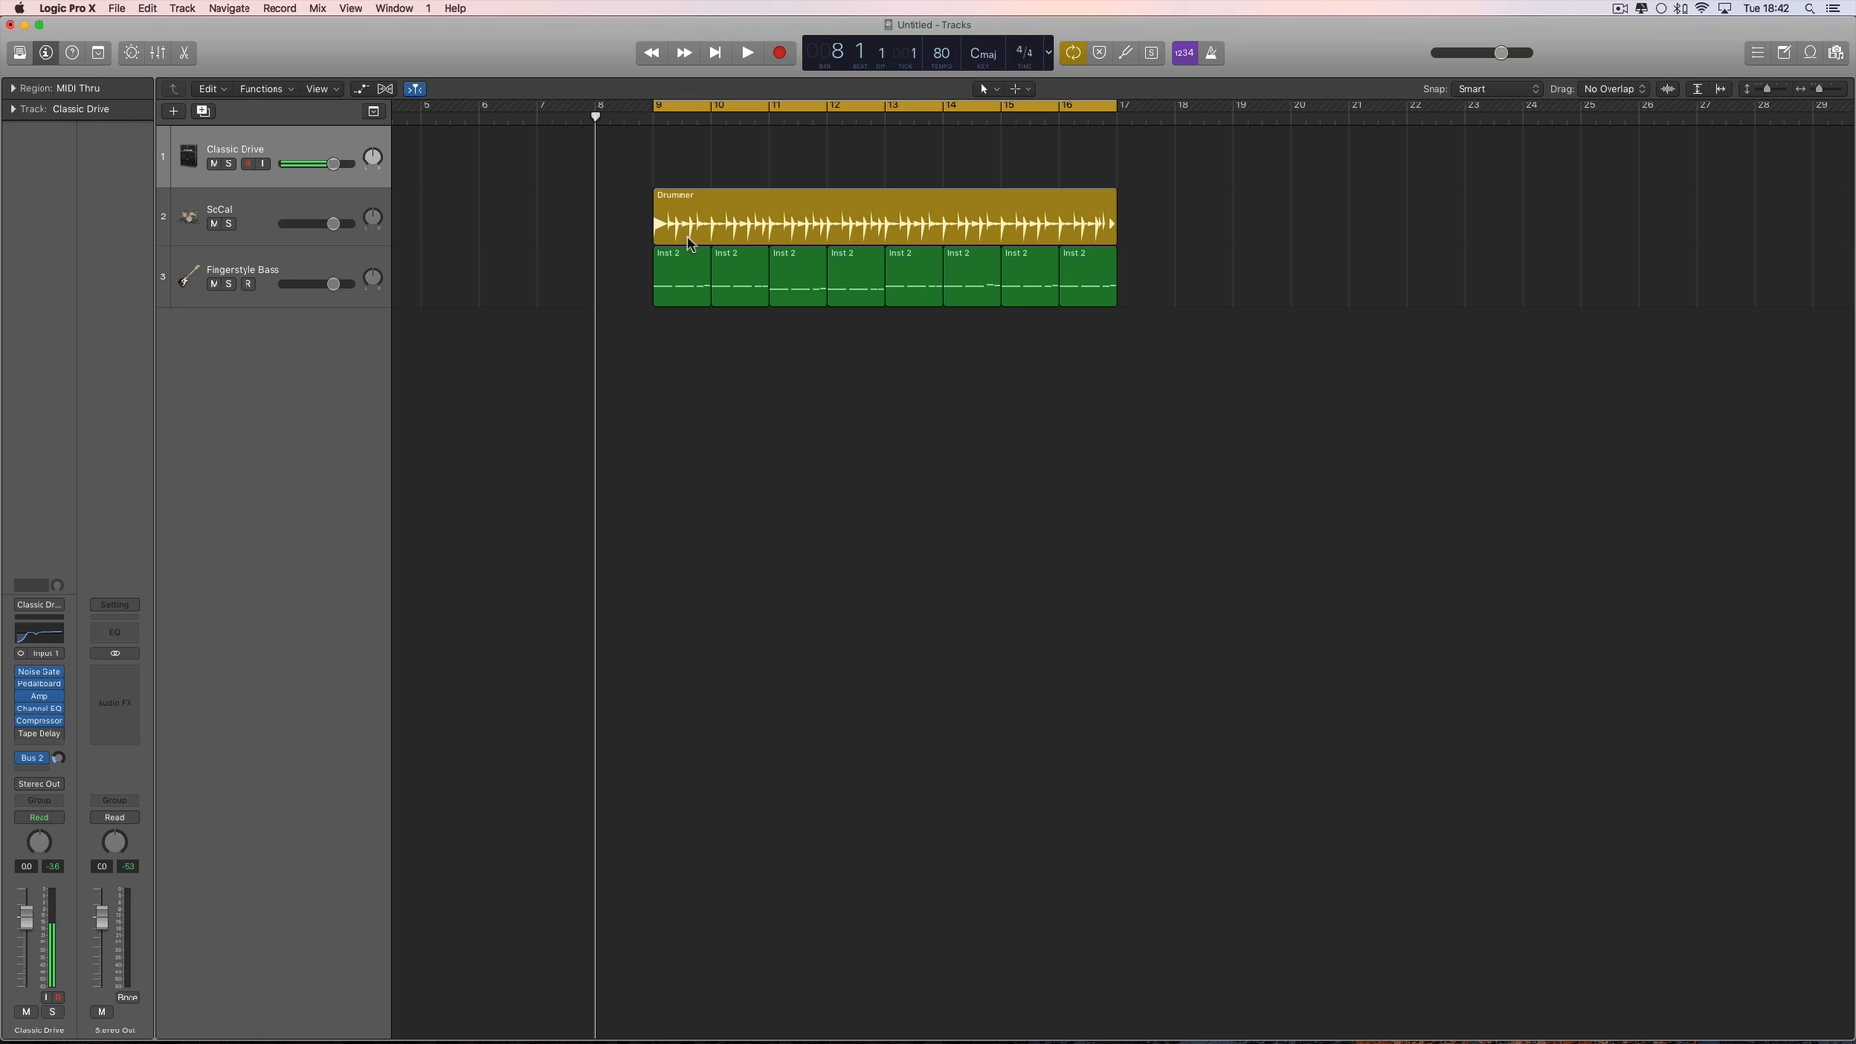
scroll(539, 204, right, 1)
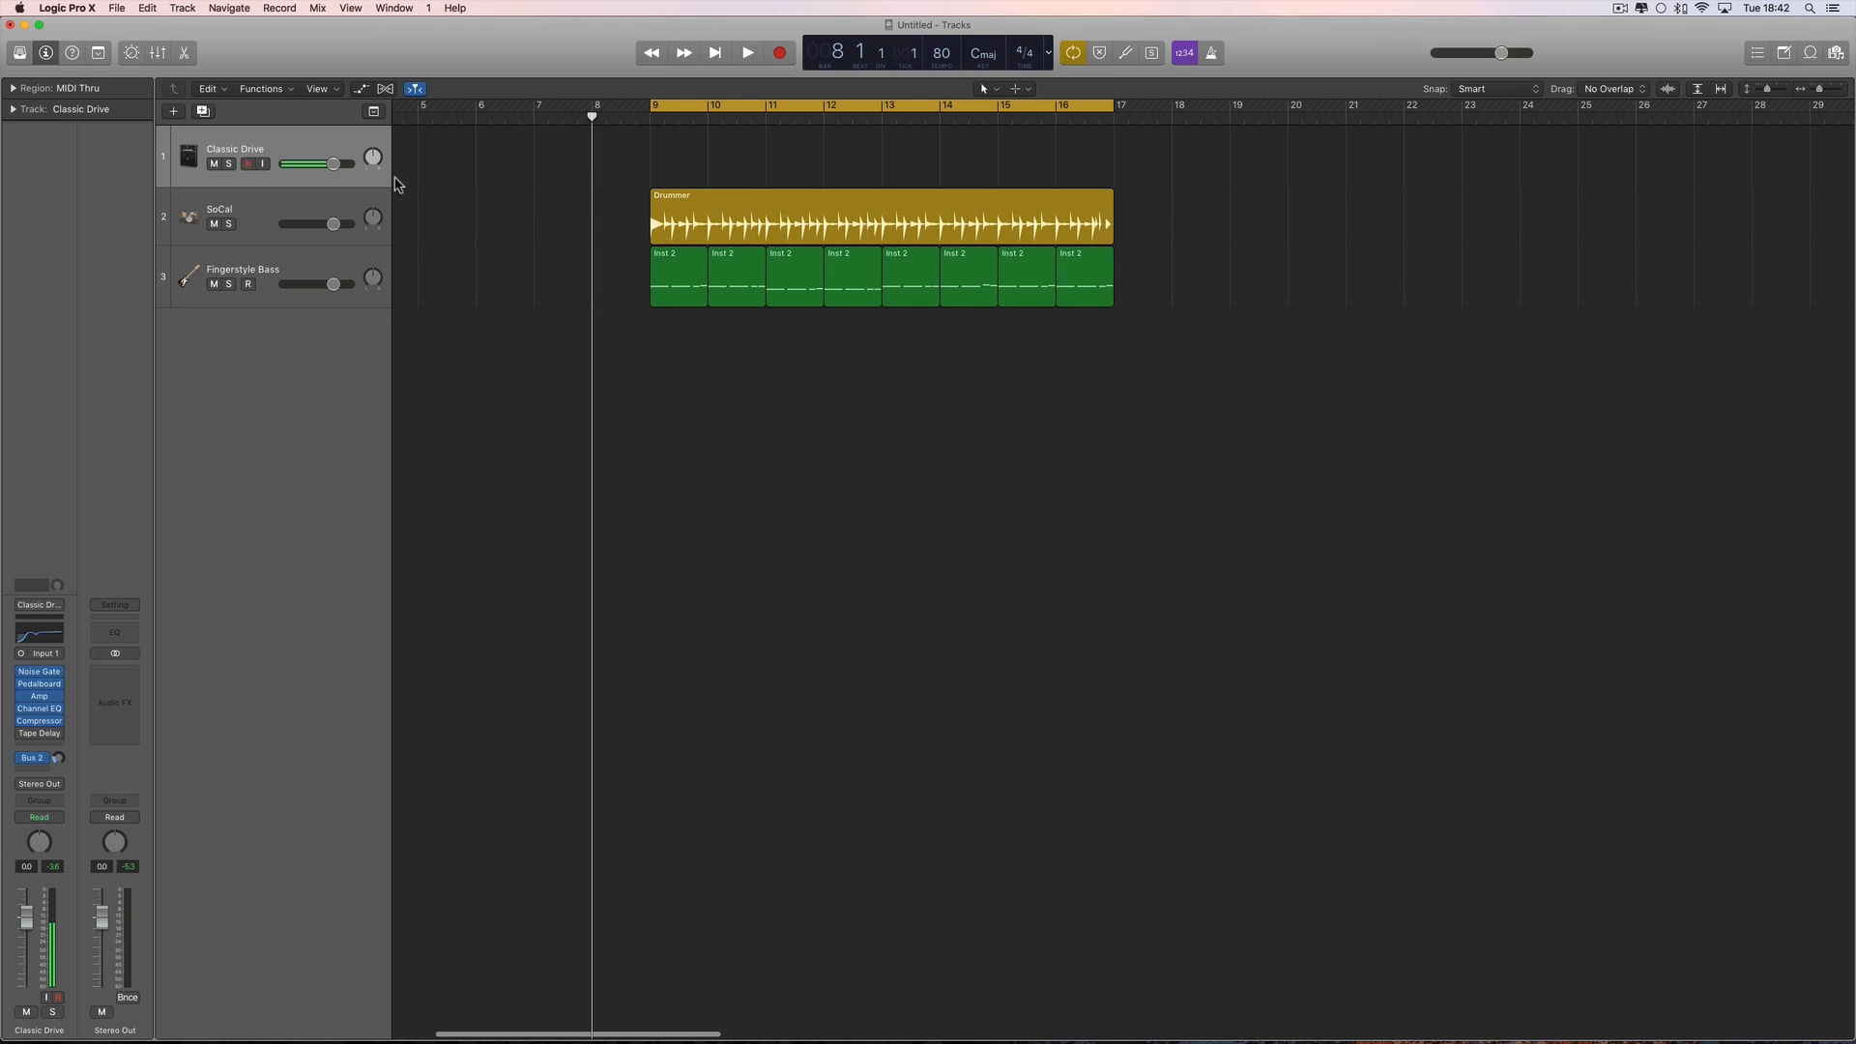
Set the Classic Drive track's input to Input 2 and enable its input monitoring at a reduced track volume.
drag(335, 170, 325, 170)
click(54, 657)
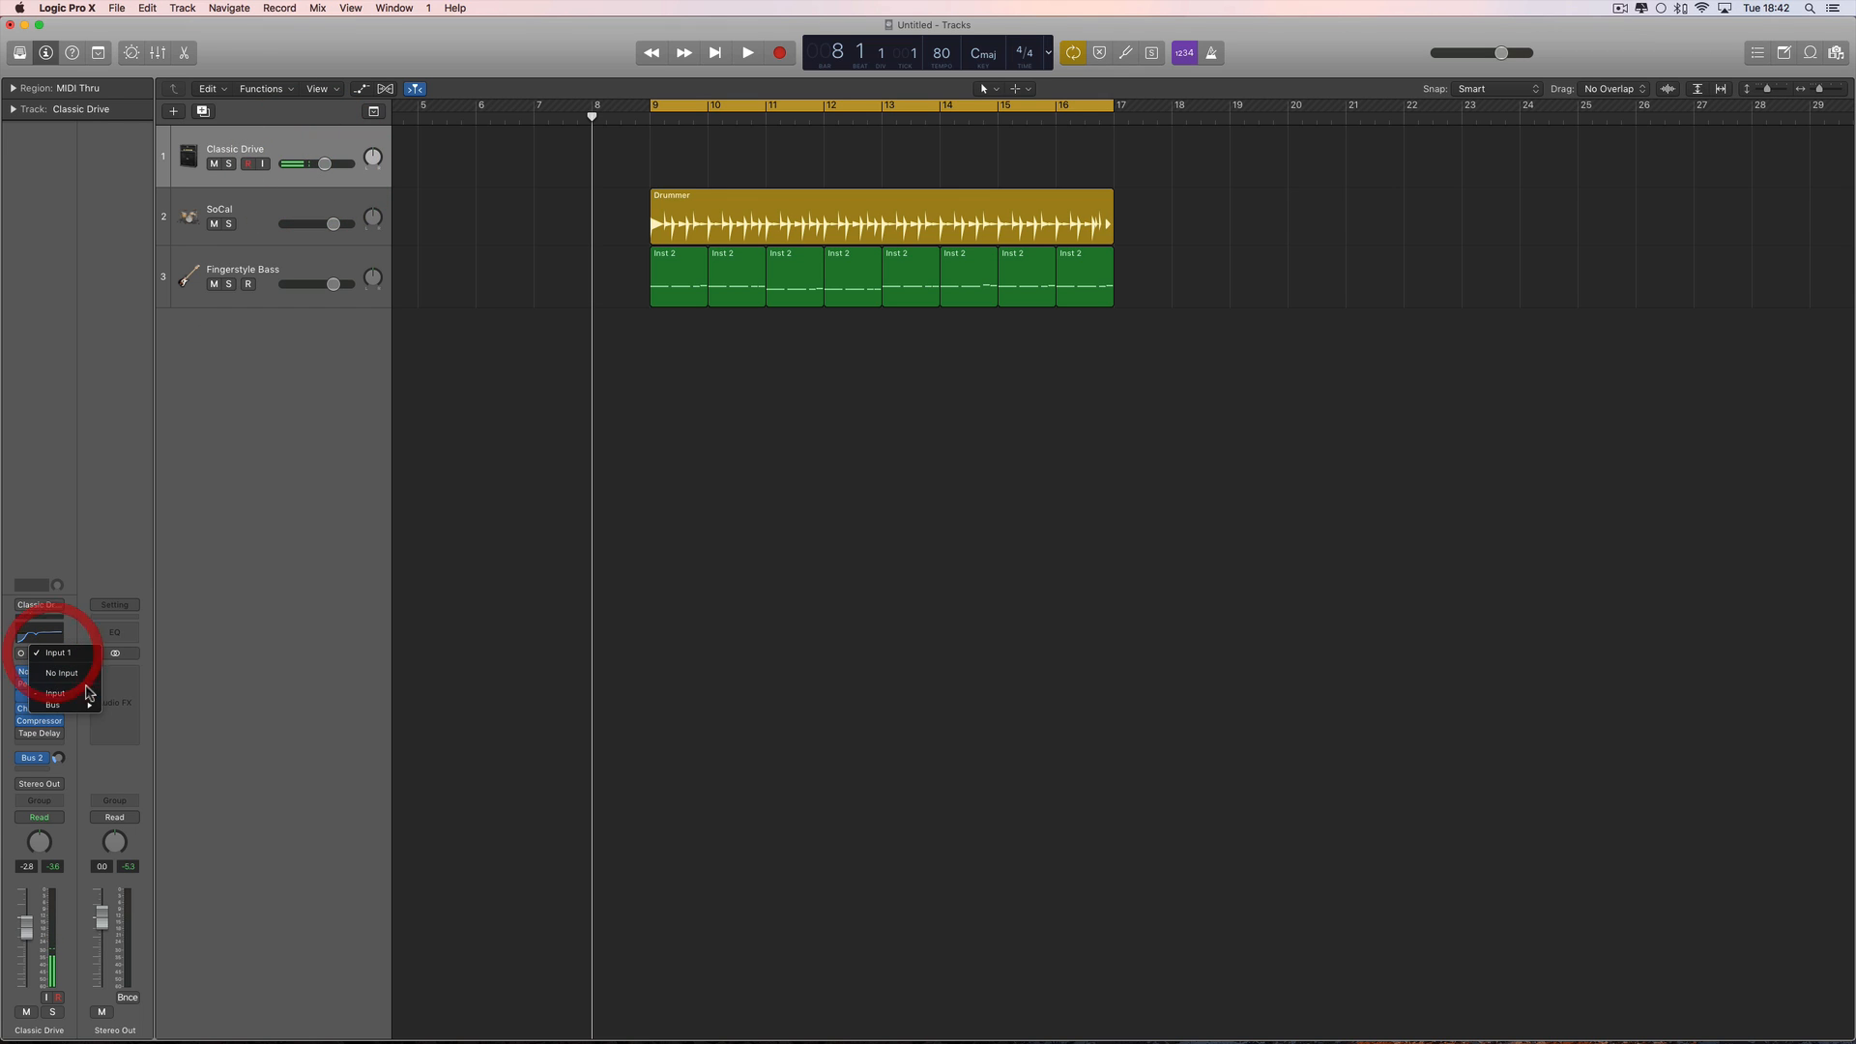
mouse_move(92, 693)
click(147, 705)
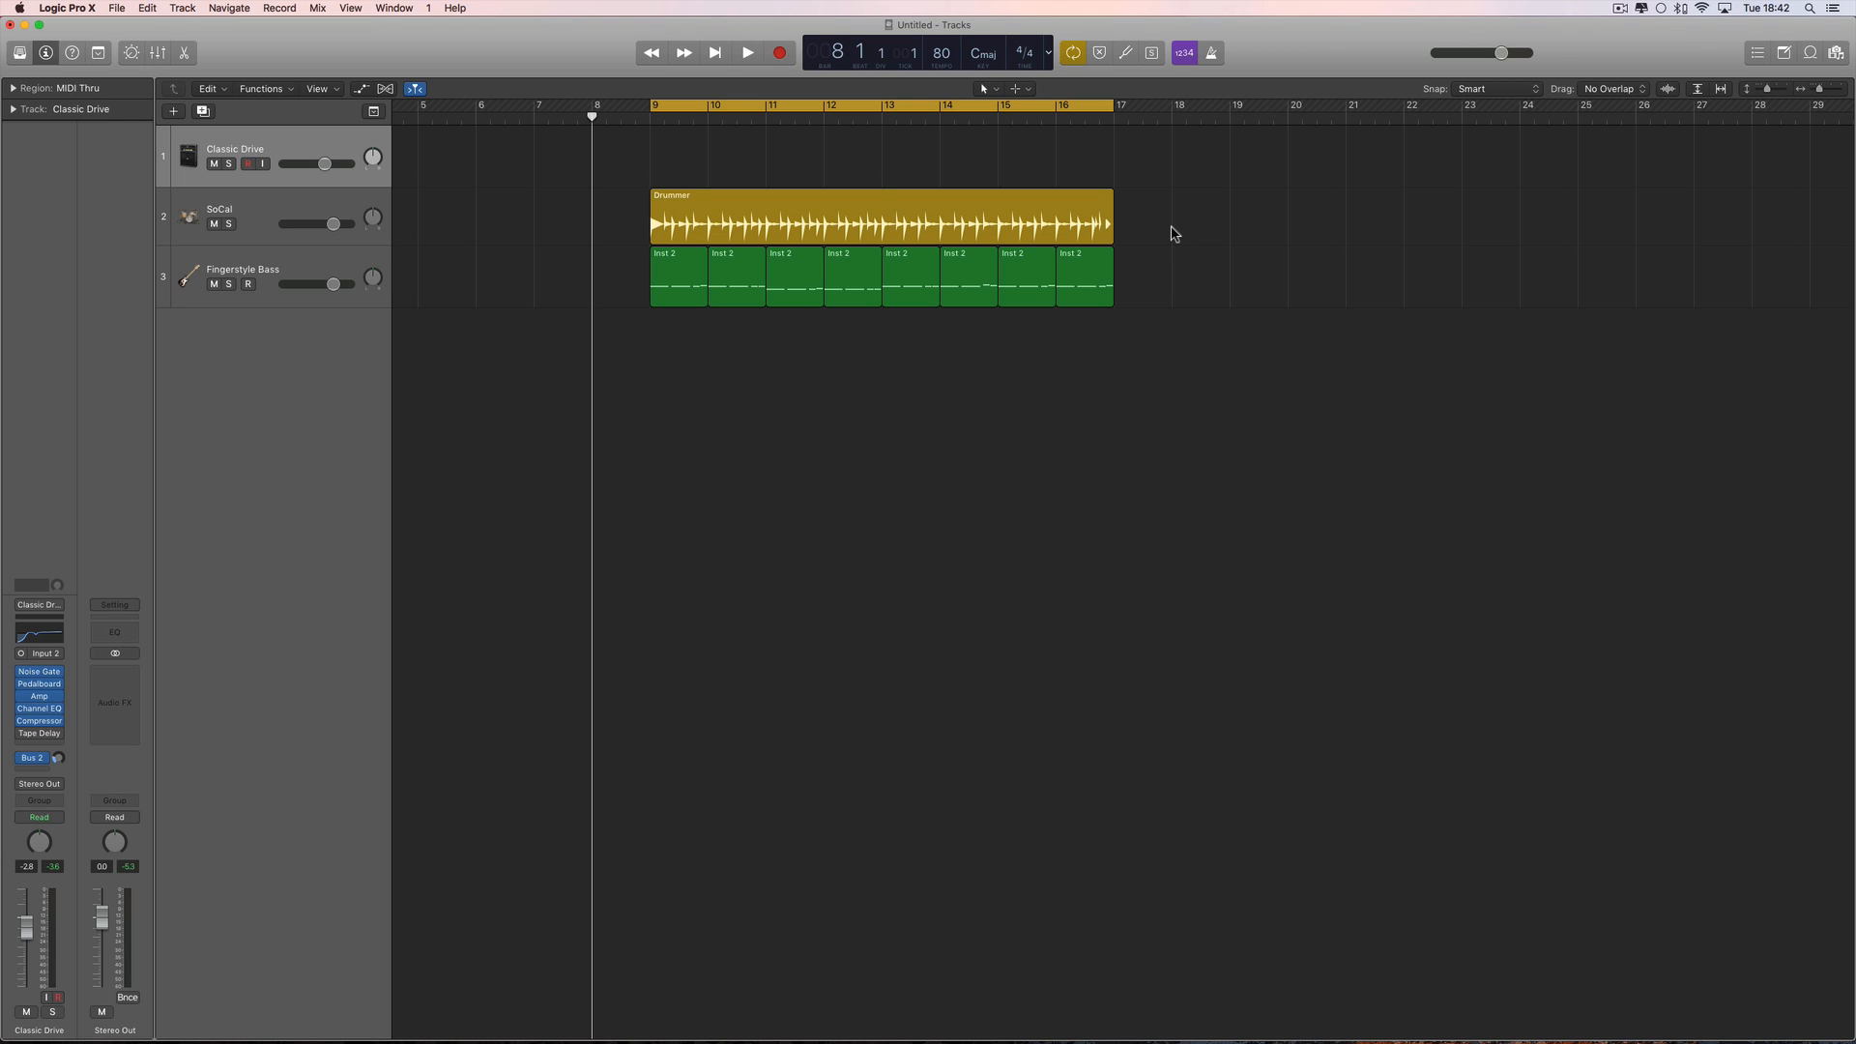
click(263, 164)
drag(322, 172, 302, 171)
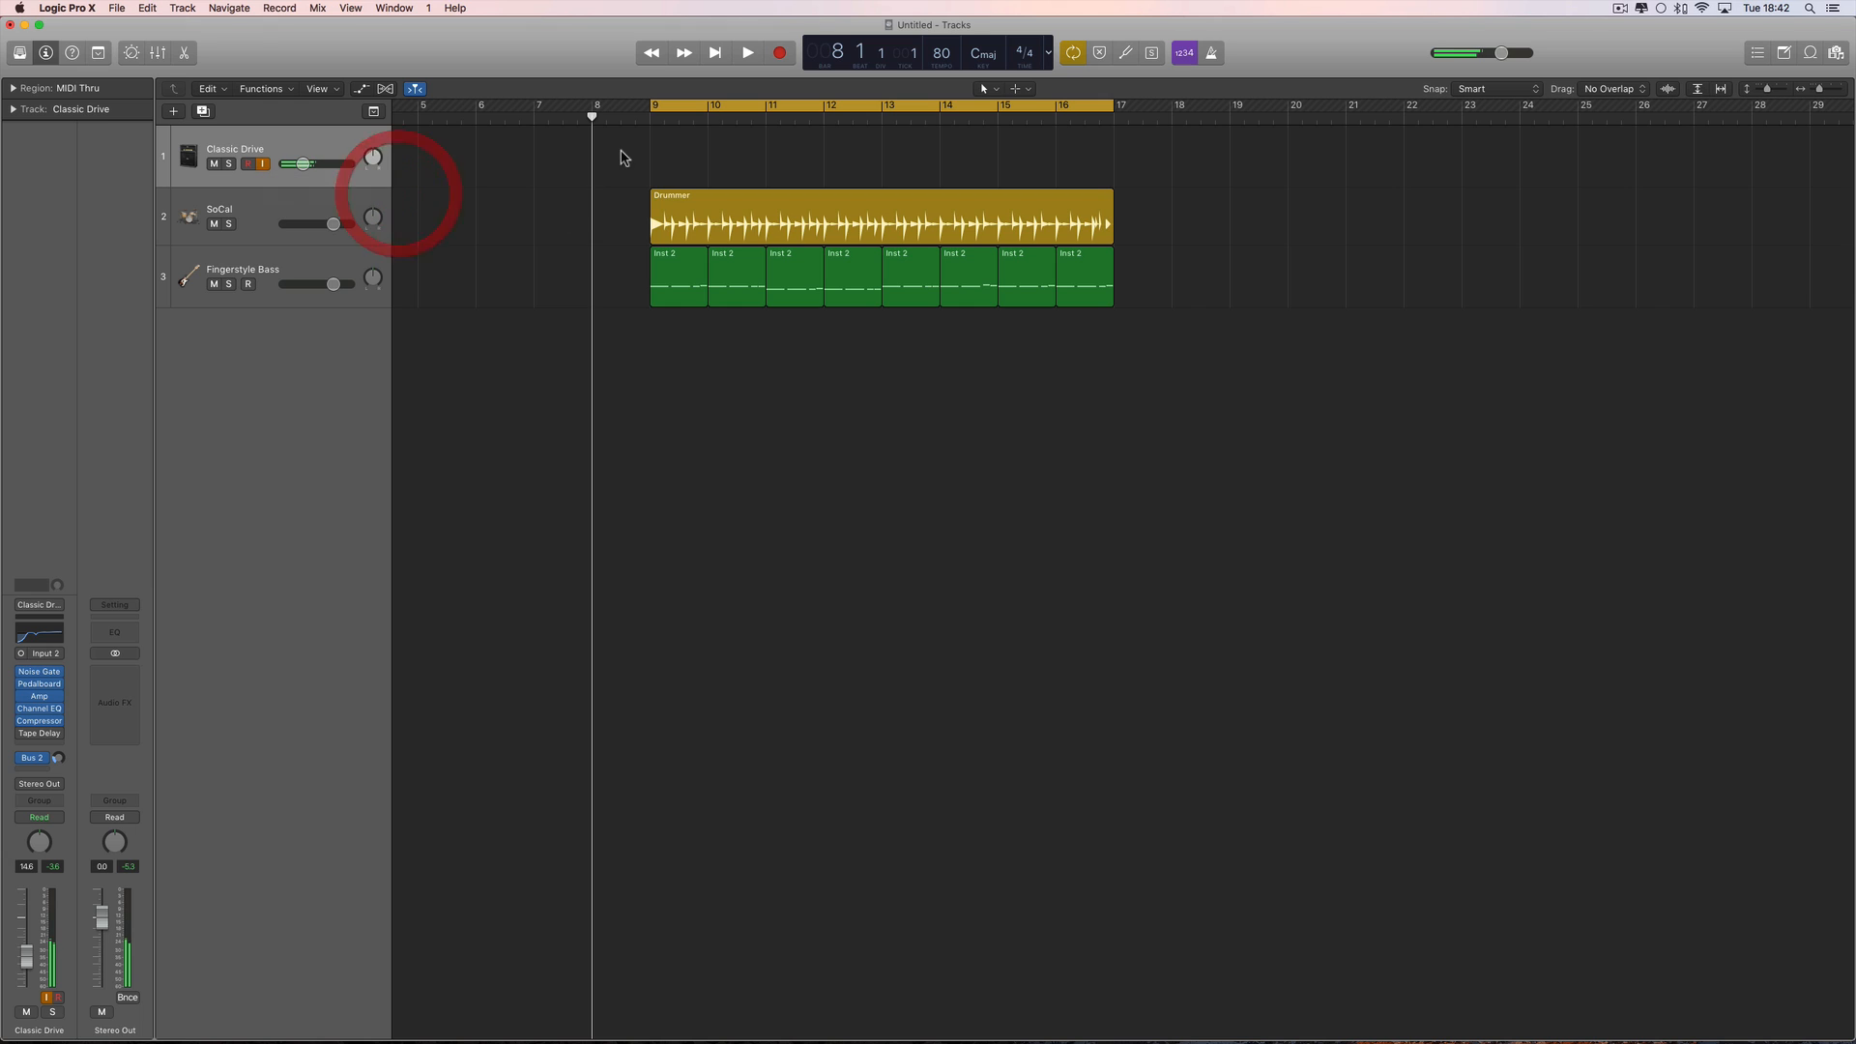
Record three guitar takes on the Classic Drive track over the cycled bars 9 to 17, and return the playhead to bar 8.
click(779, 54)
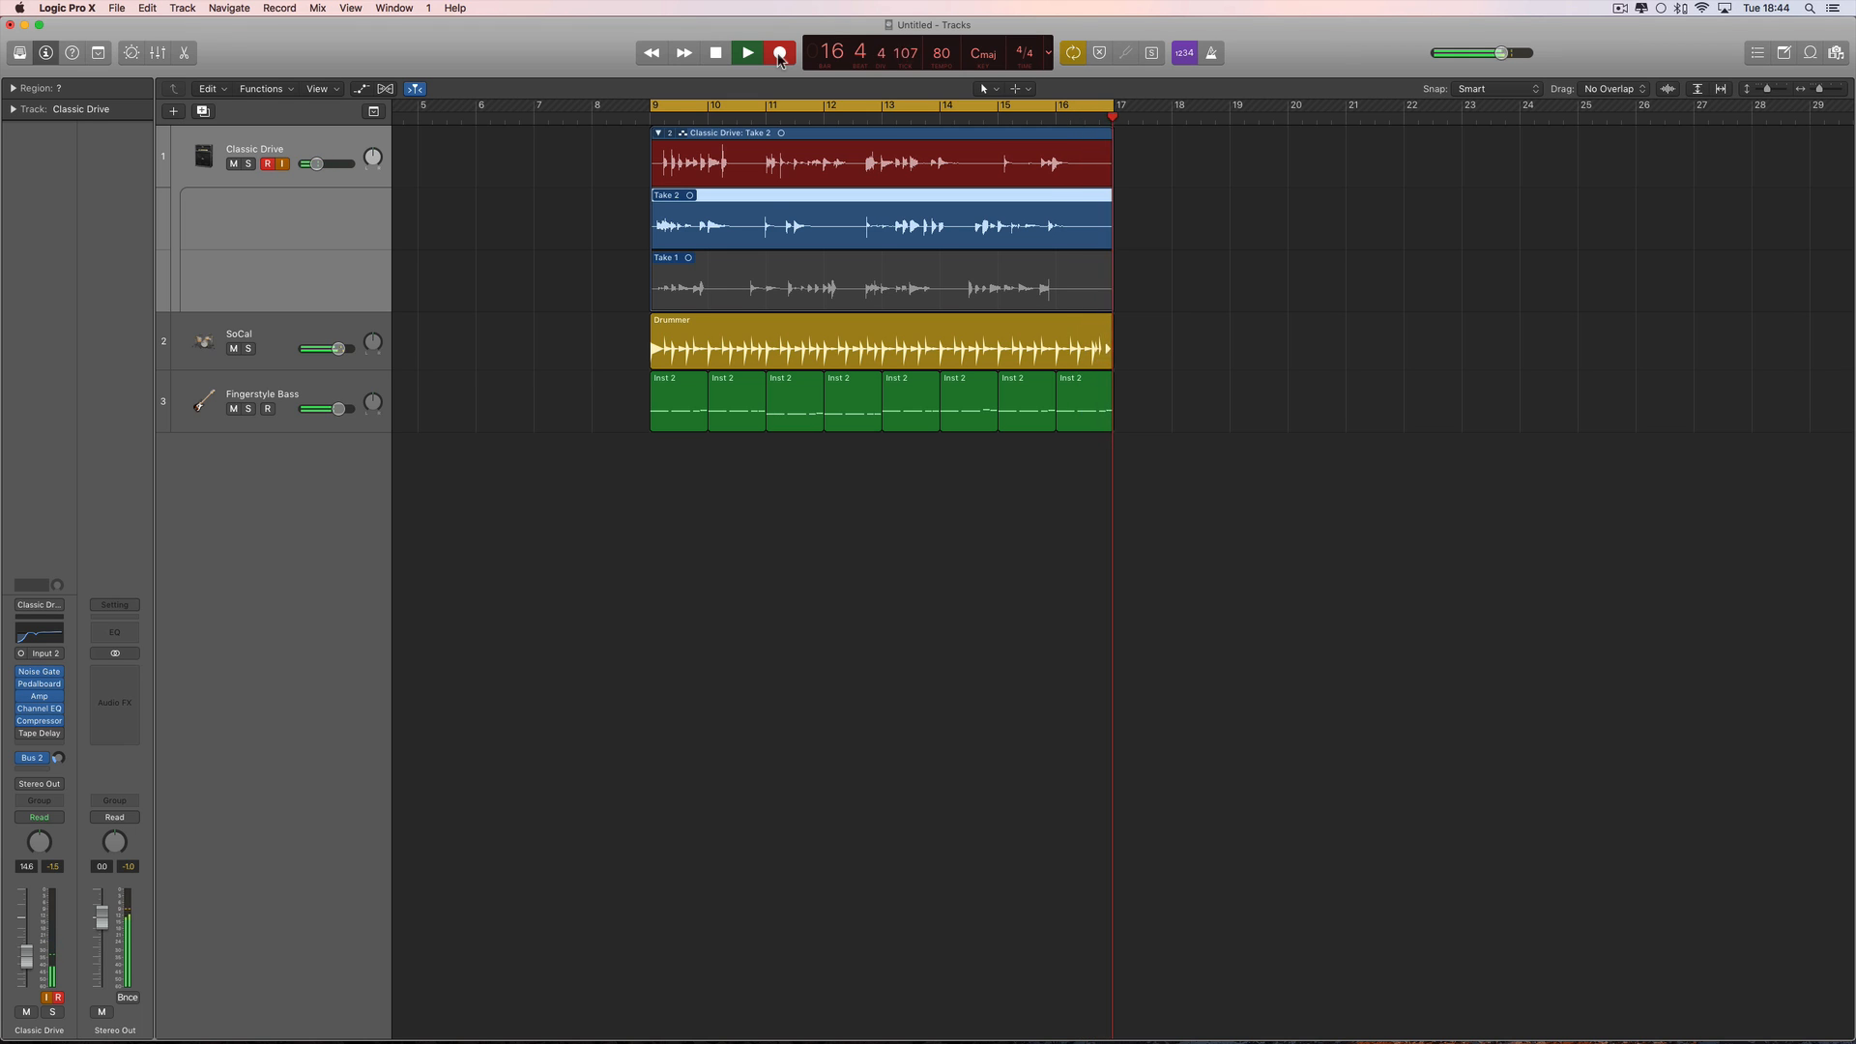
click(779, 54)
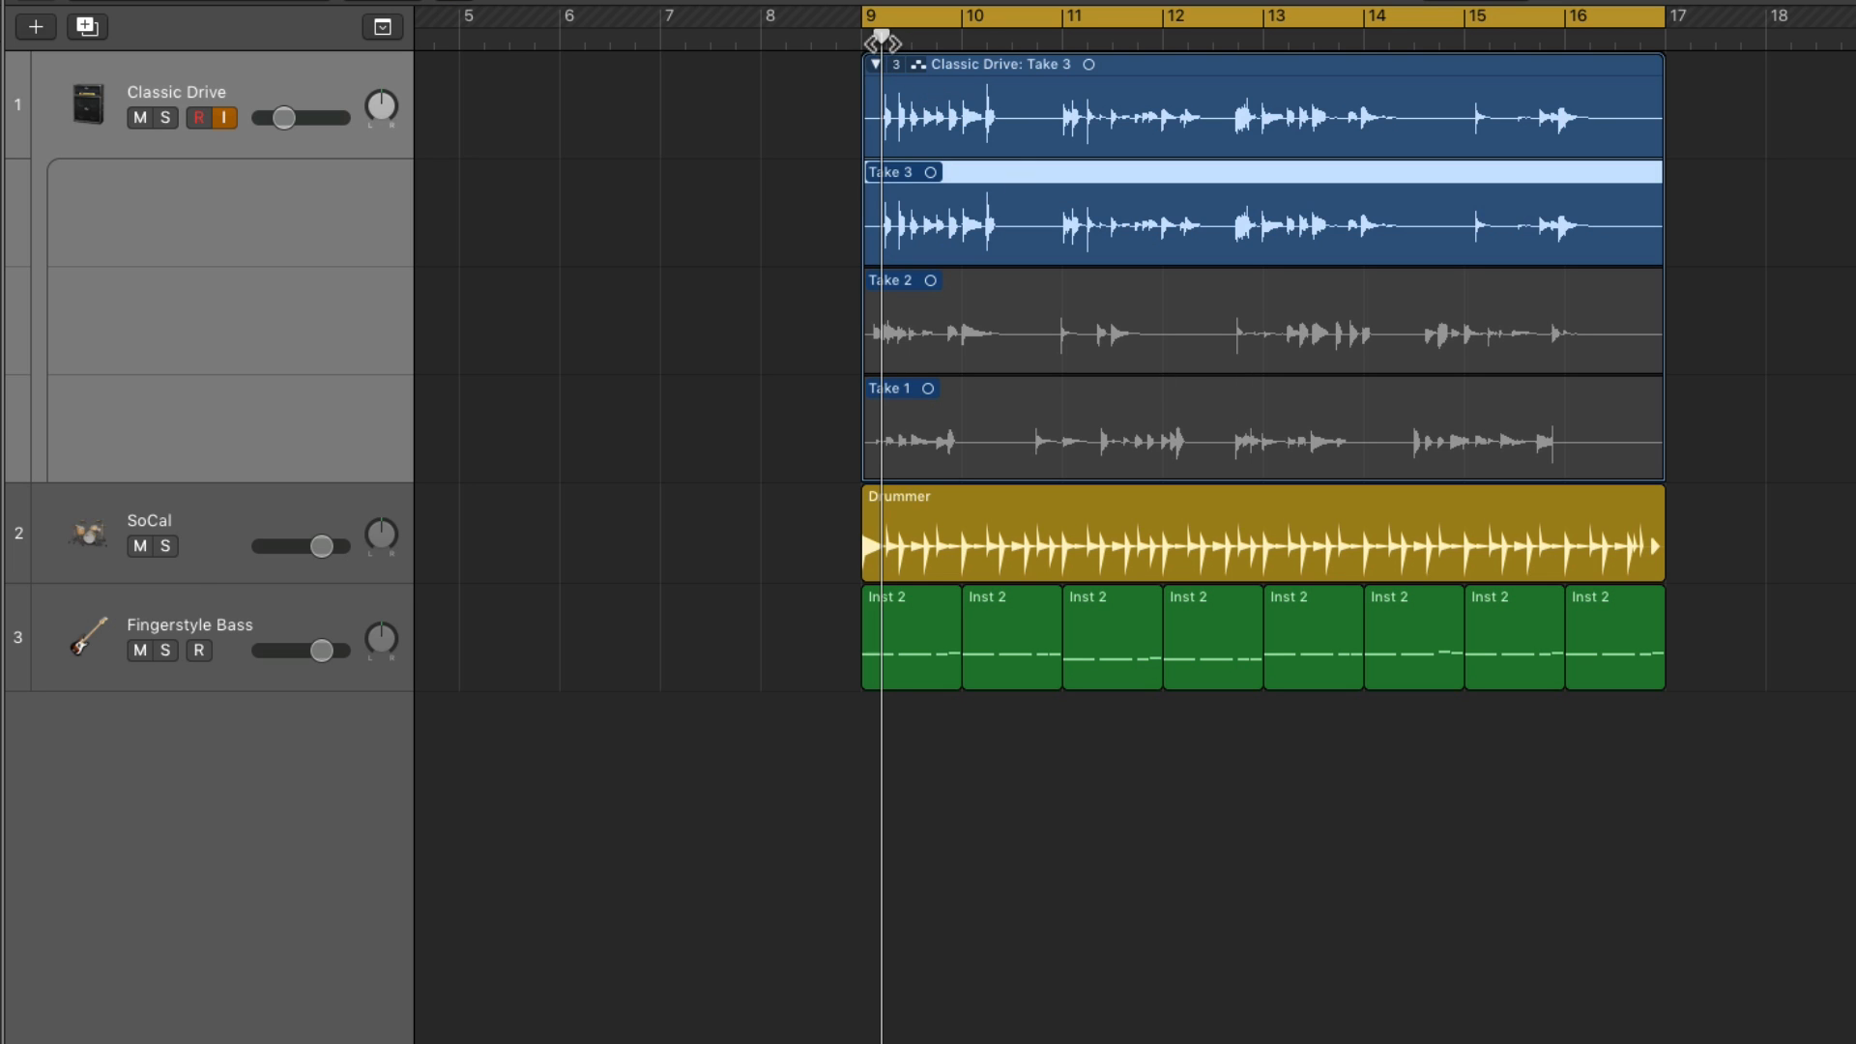
drag(881, 42, 761, 39)
View Take 1, Take 2 and Take 3 as the active take in turn, and select the whole take folder.
click(1172, 416)
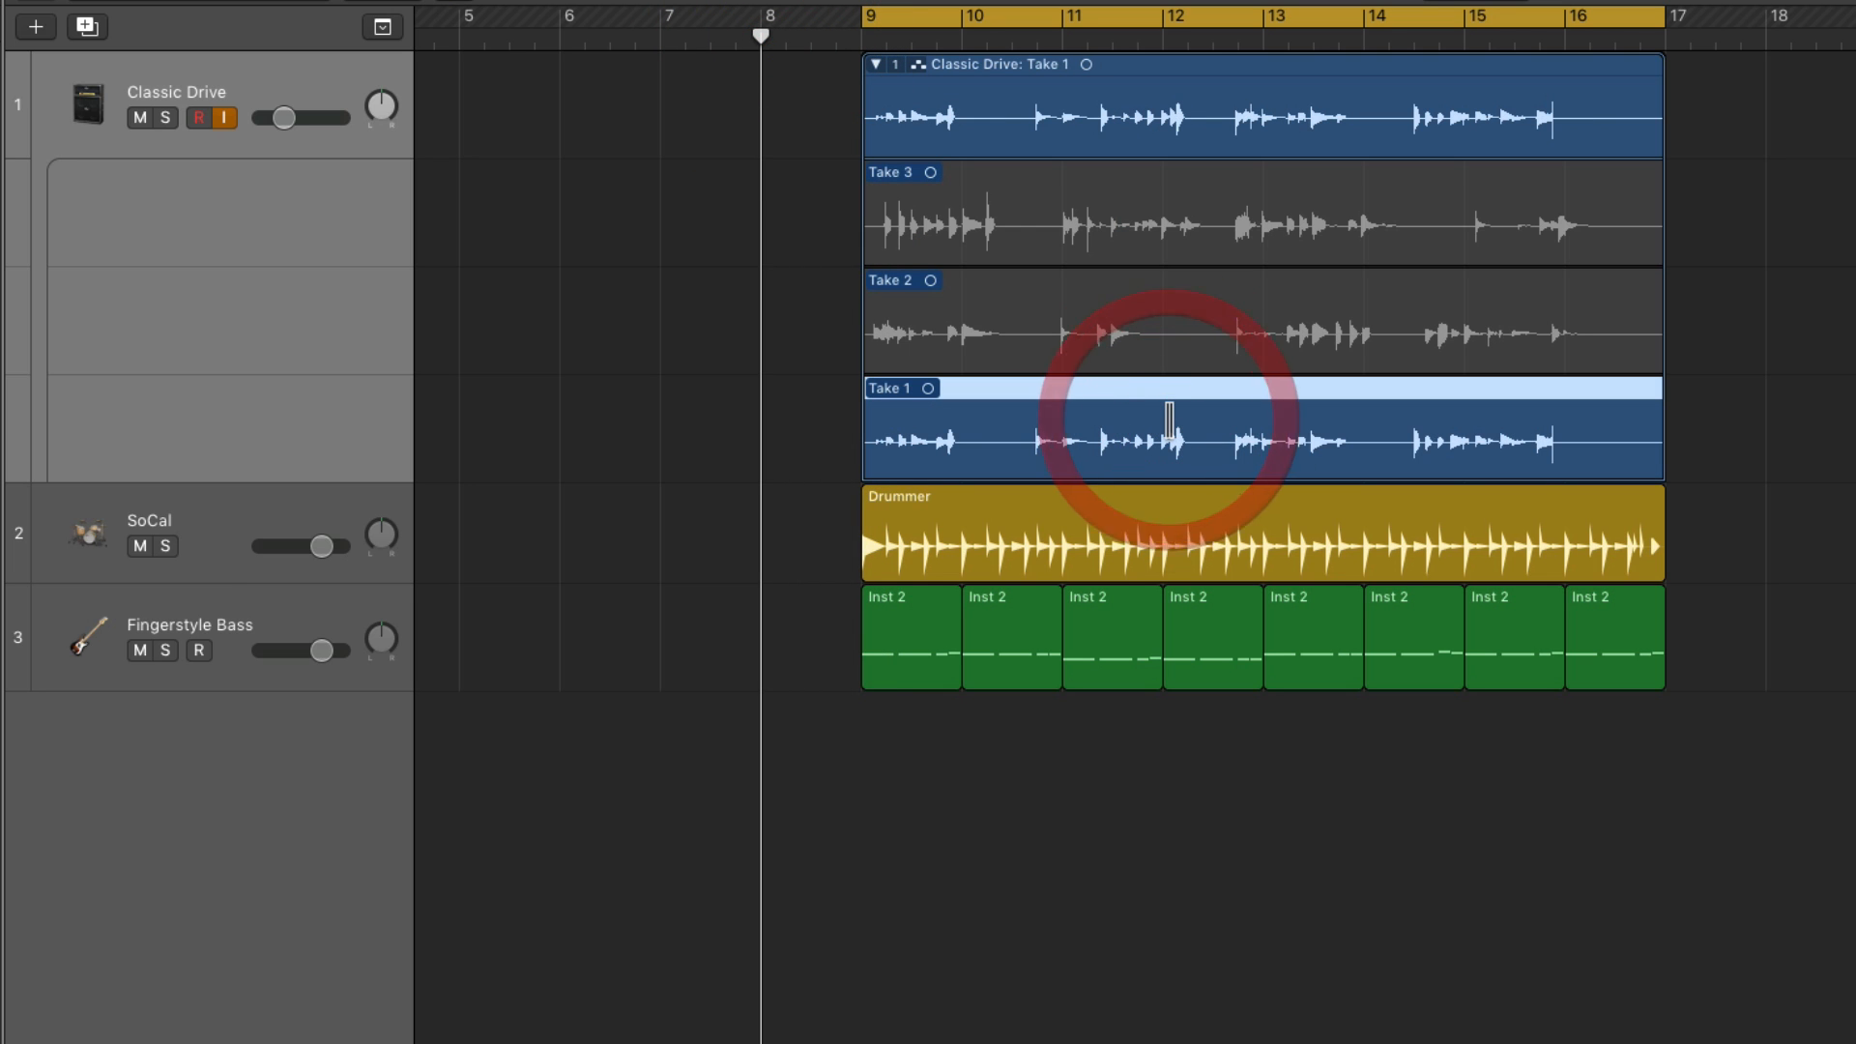
click(1173, 332)
click(1229, 229)
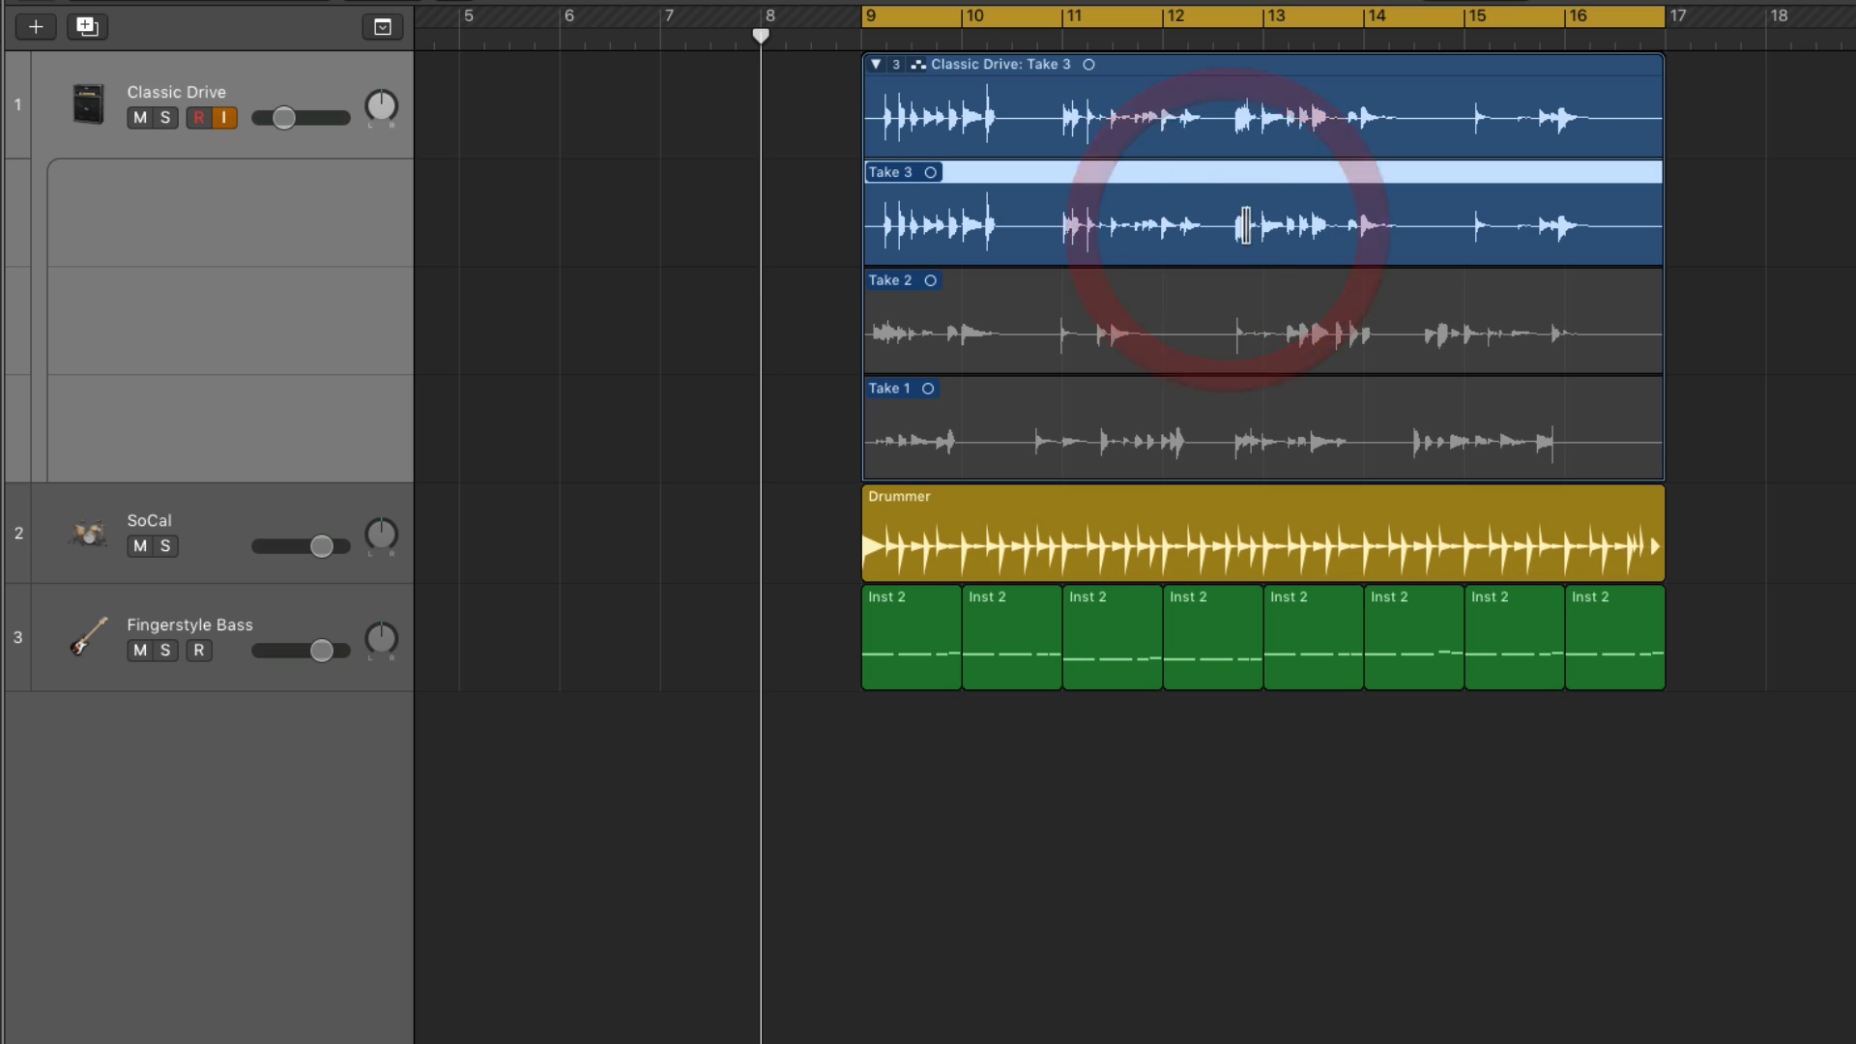
click(1142, 79)
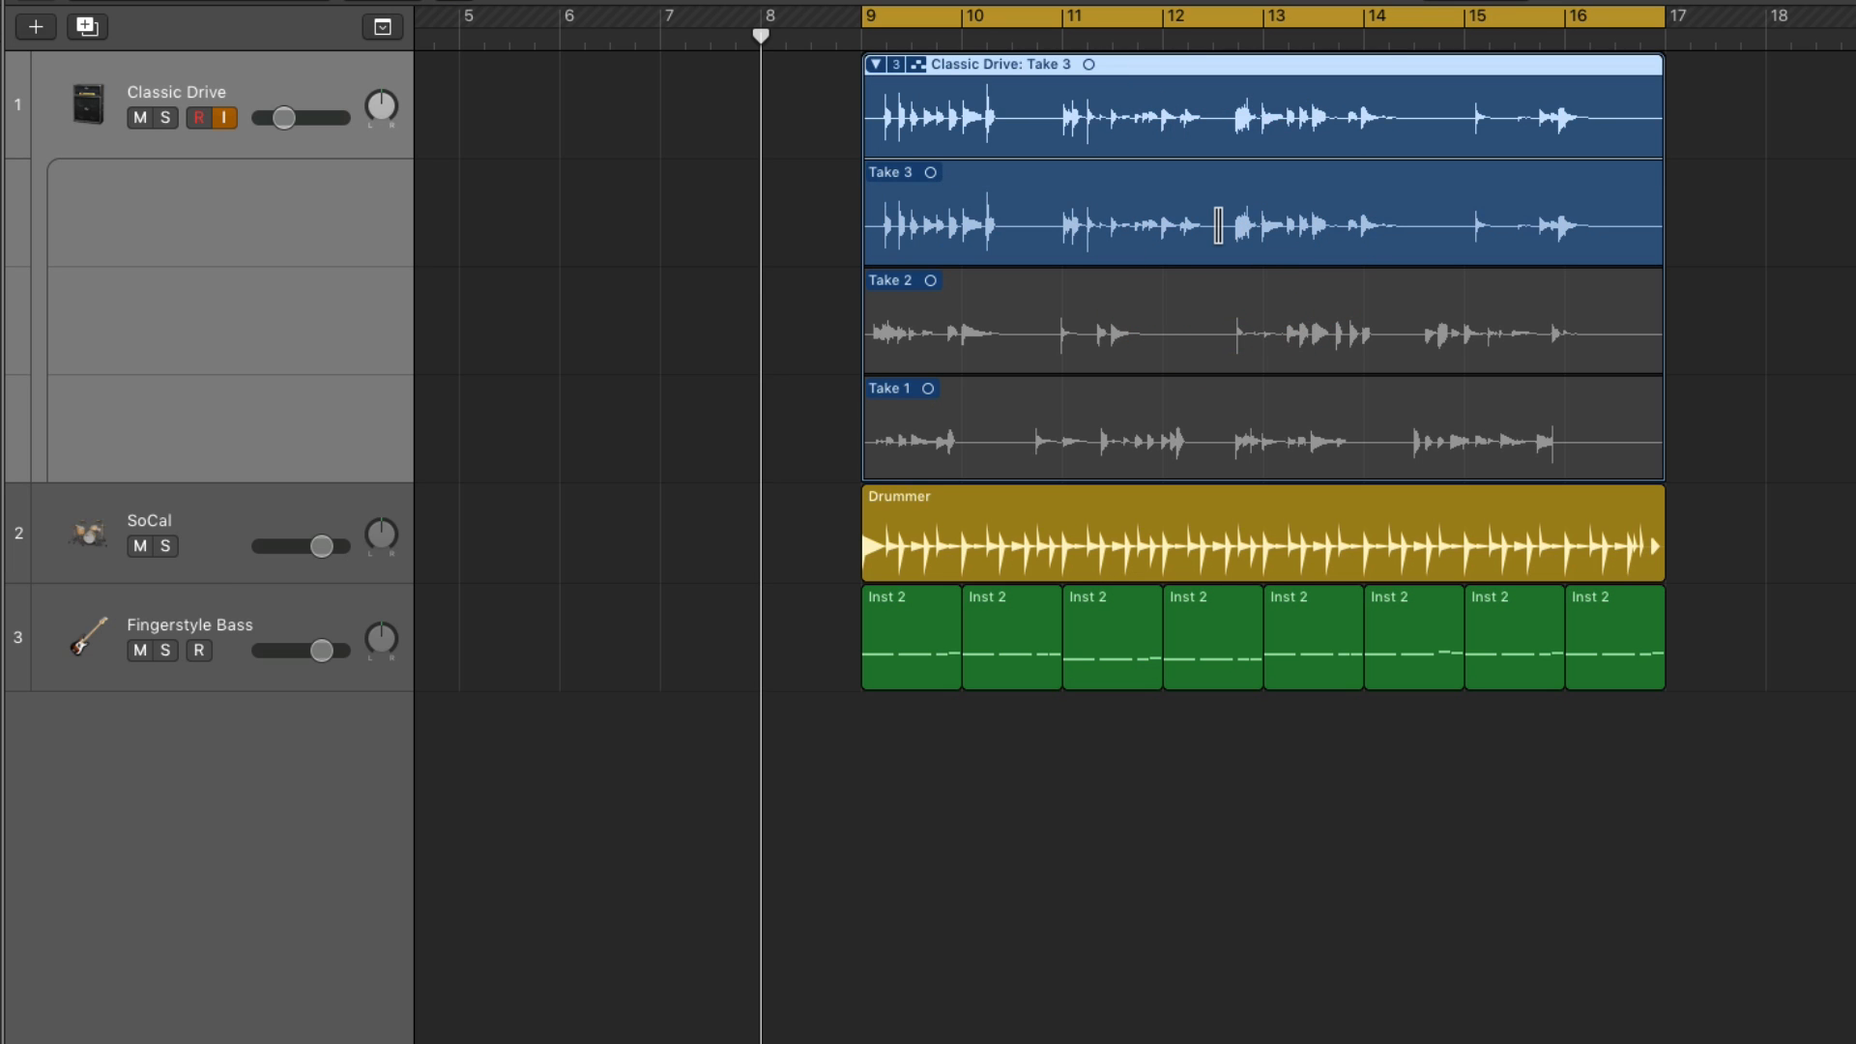
Collapse and expand the Classic Drive take folder twice, leaving its three take lanes open.
click(875, 64)
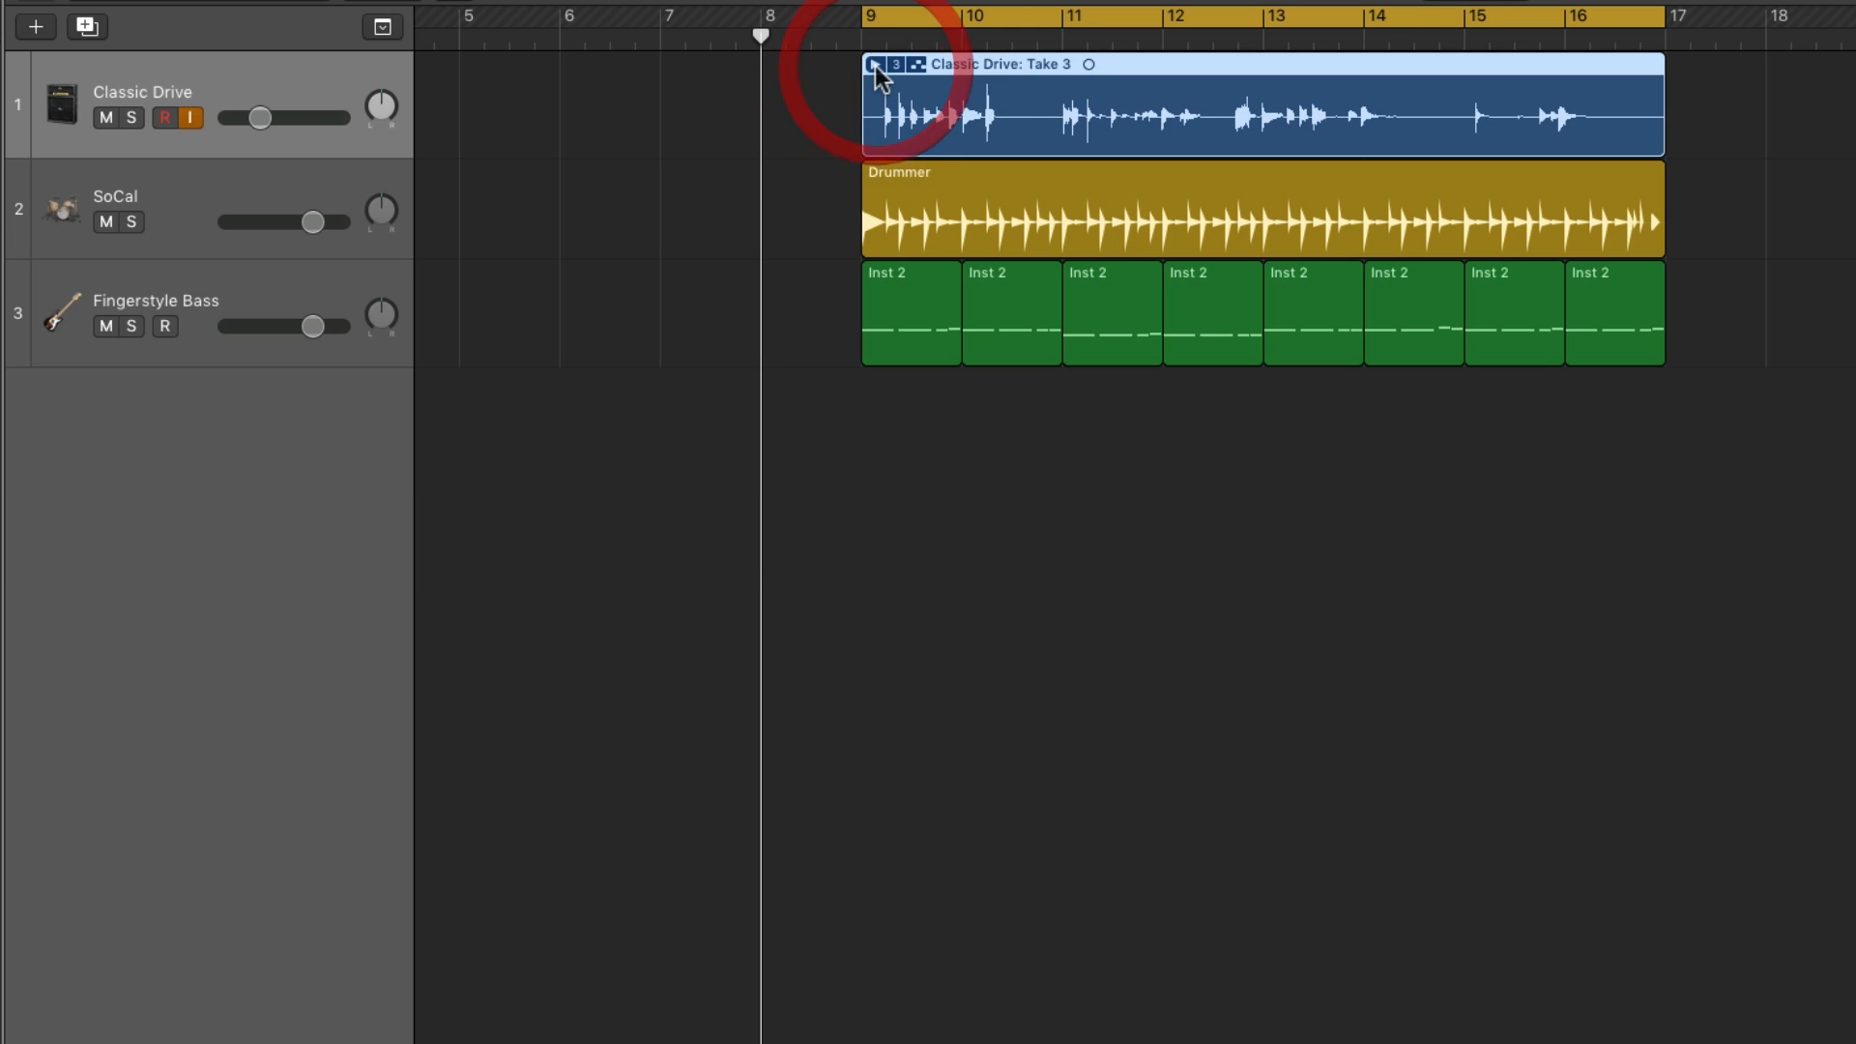
click(875, 65)
click(875, 65)
click(874, 65)
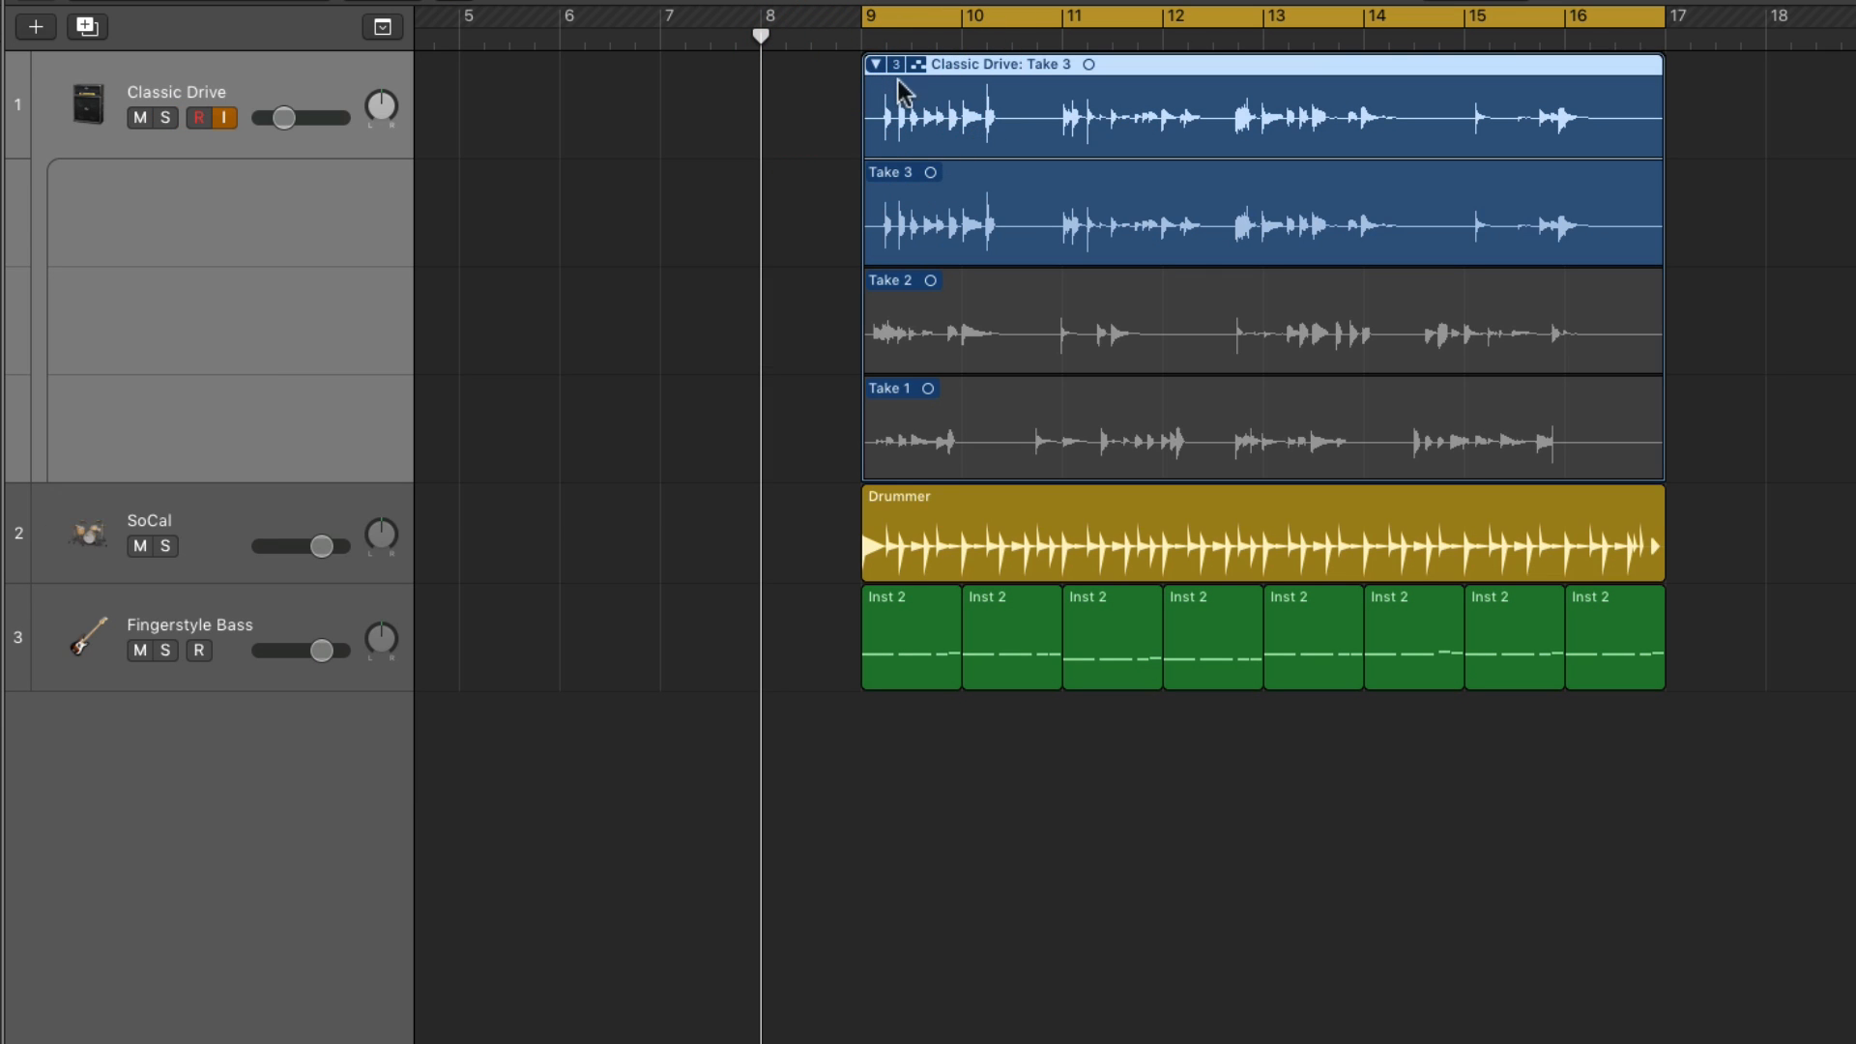
Step the active take upward from Take 1 to Take 3, checking the folder's main lane, and reselect the folder.
click(1191, 408)
click(1172, 311)
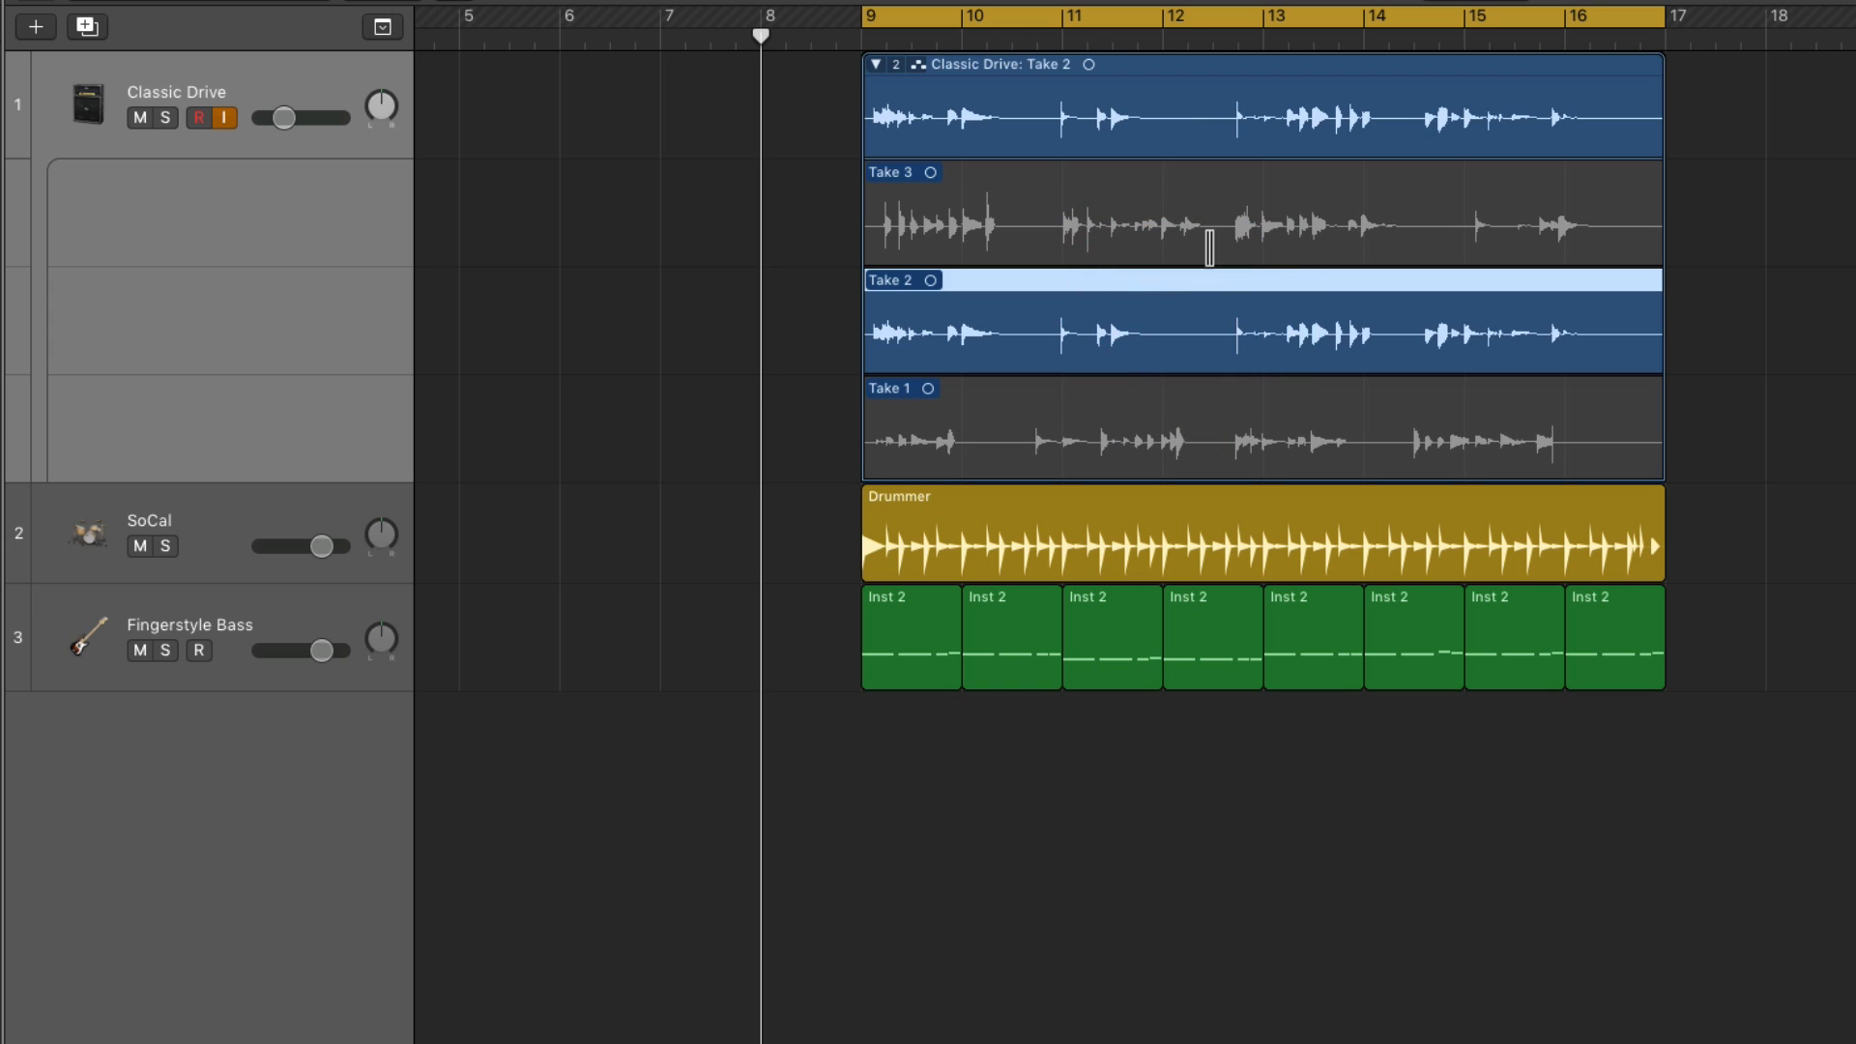
click(1194, 232)
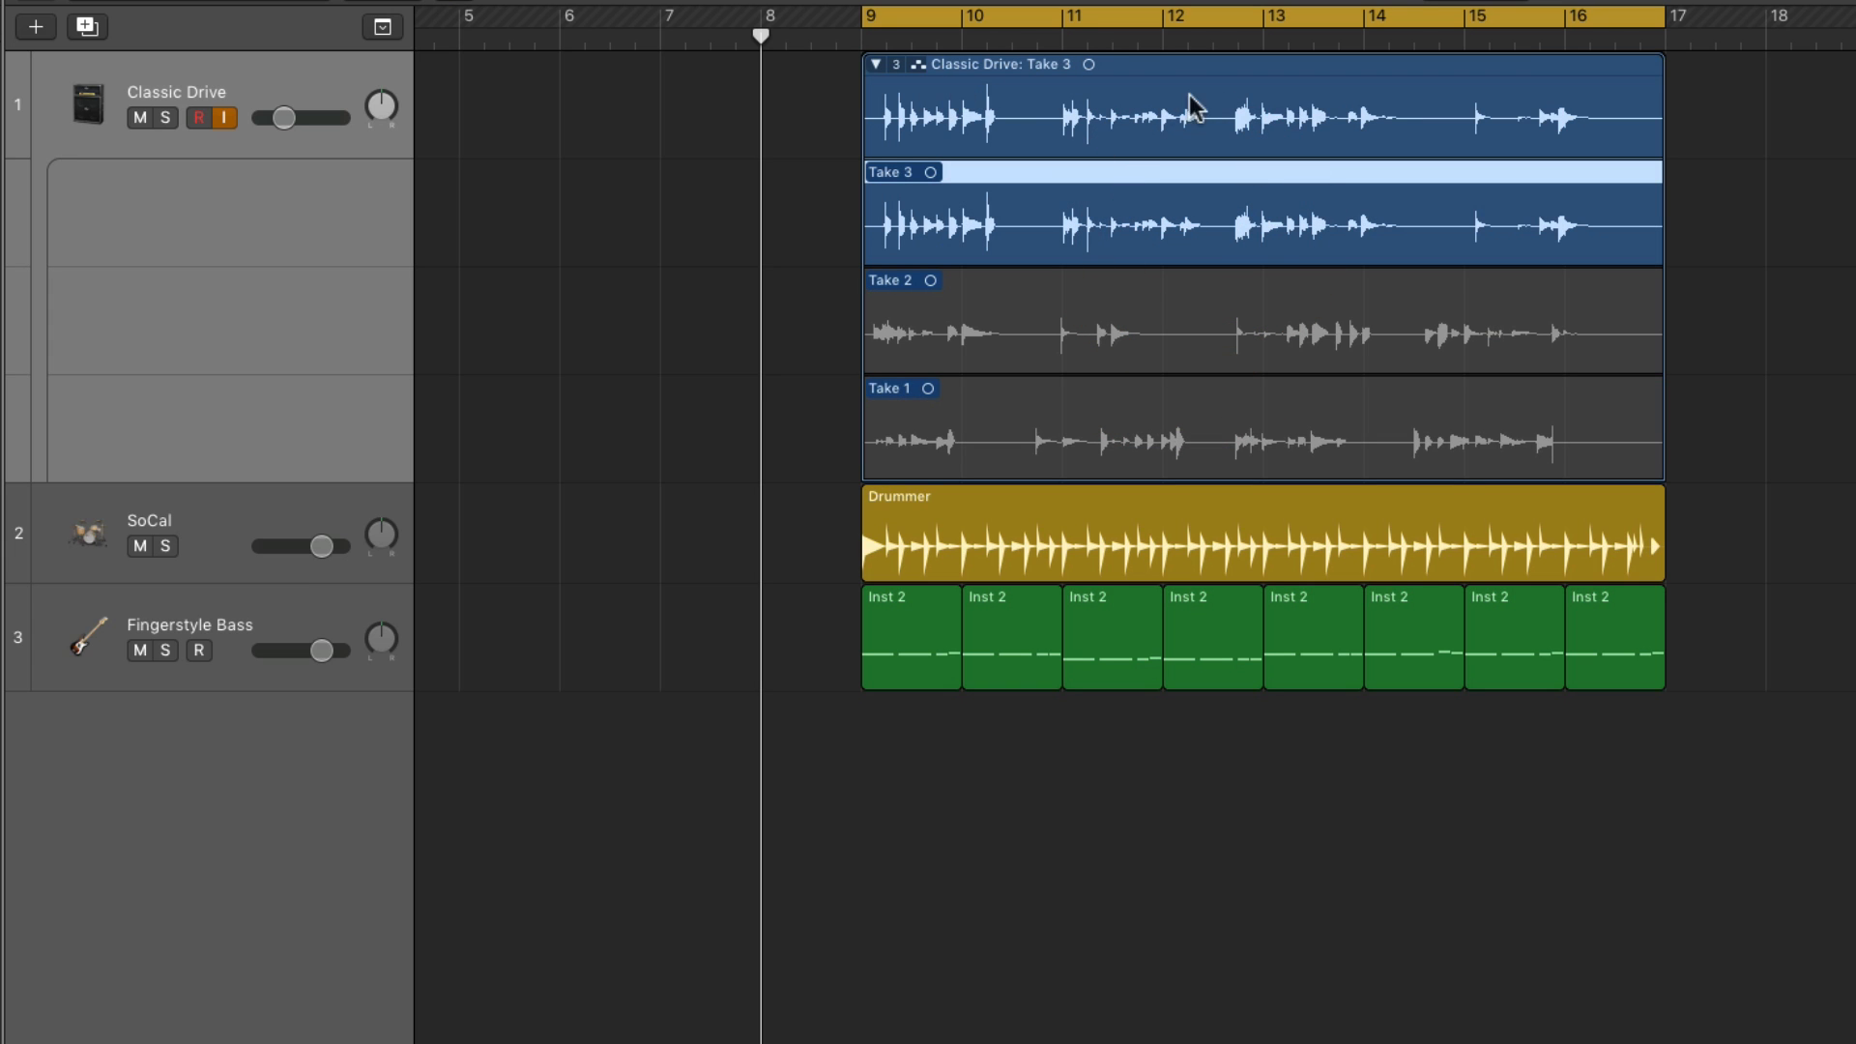
click(1204, 68)
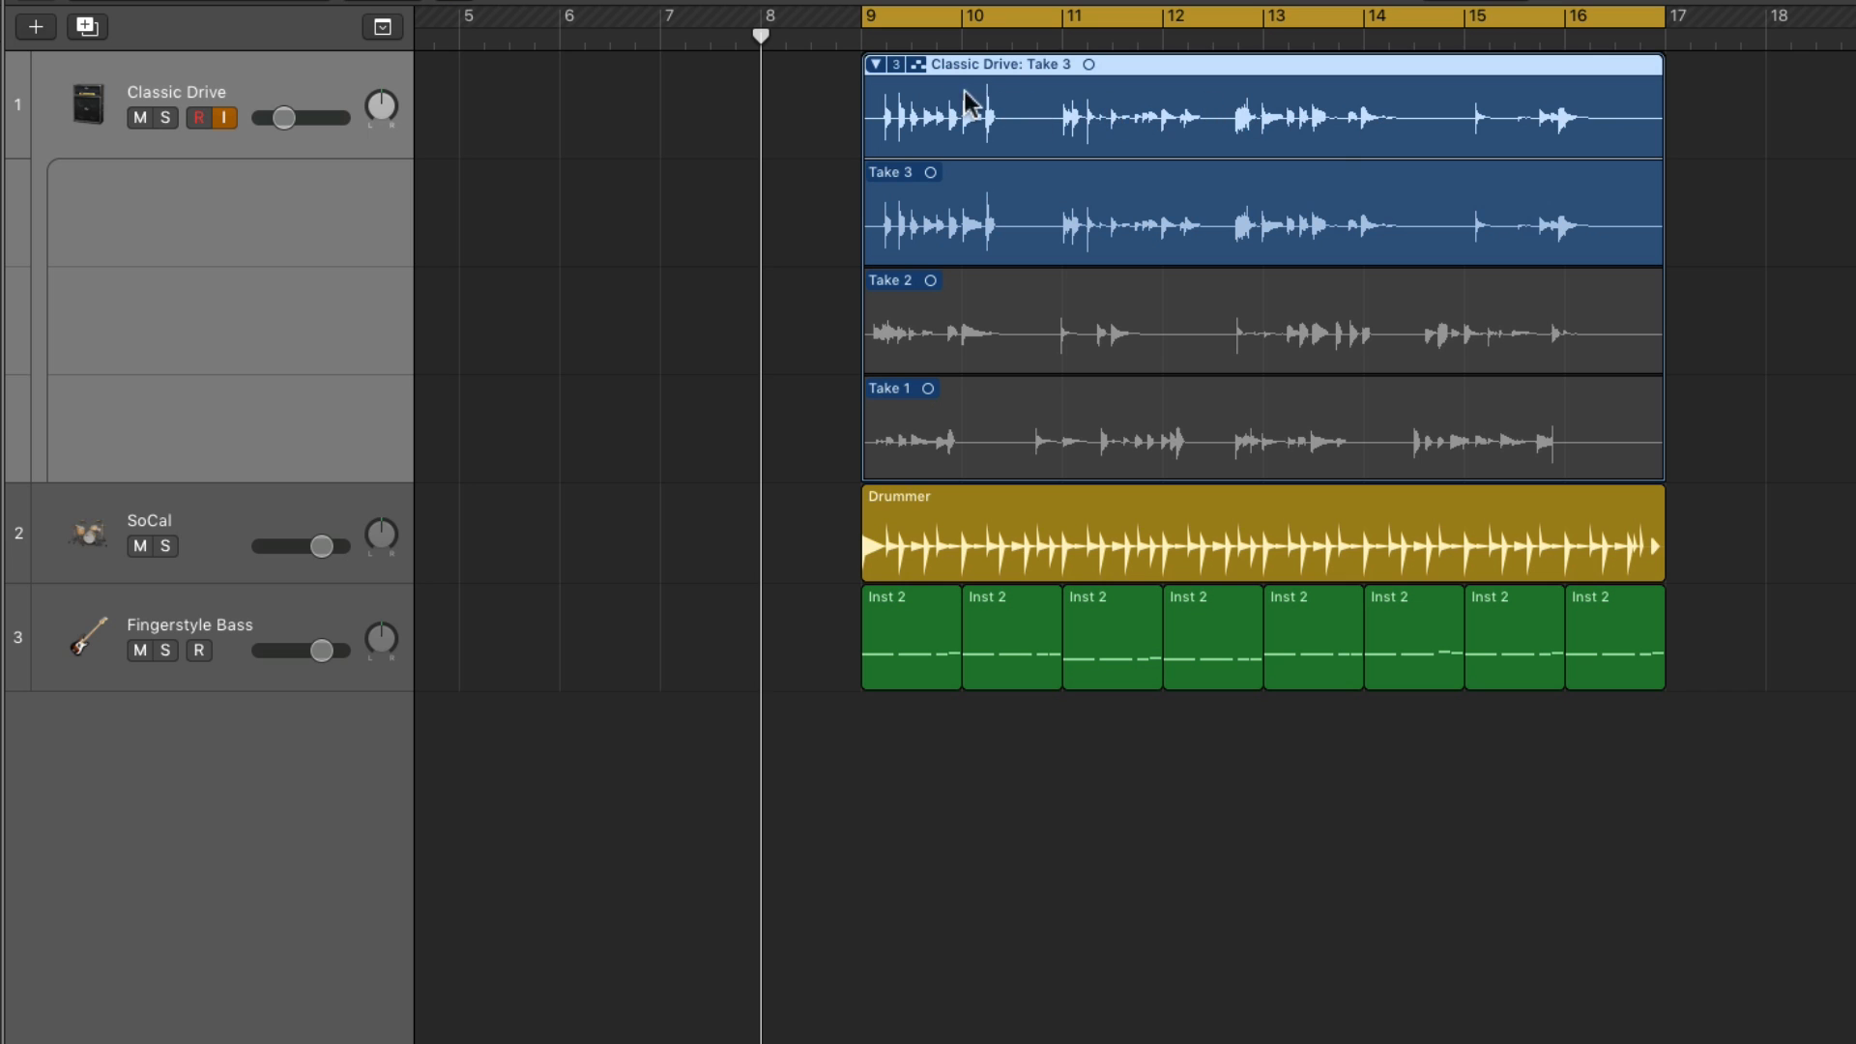
Compare the three takes by repeatedly activating Take 1, Take 2 and Take 3 in the open folder.
click(1218, 414)
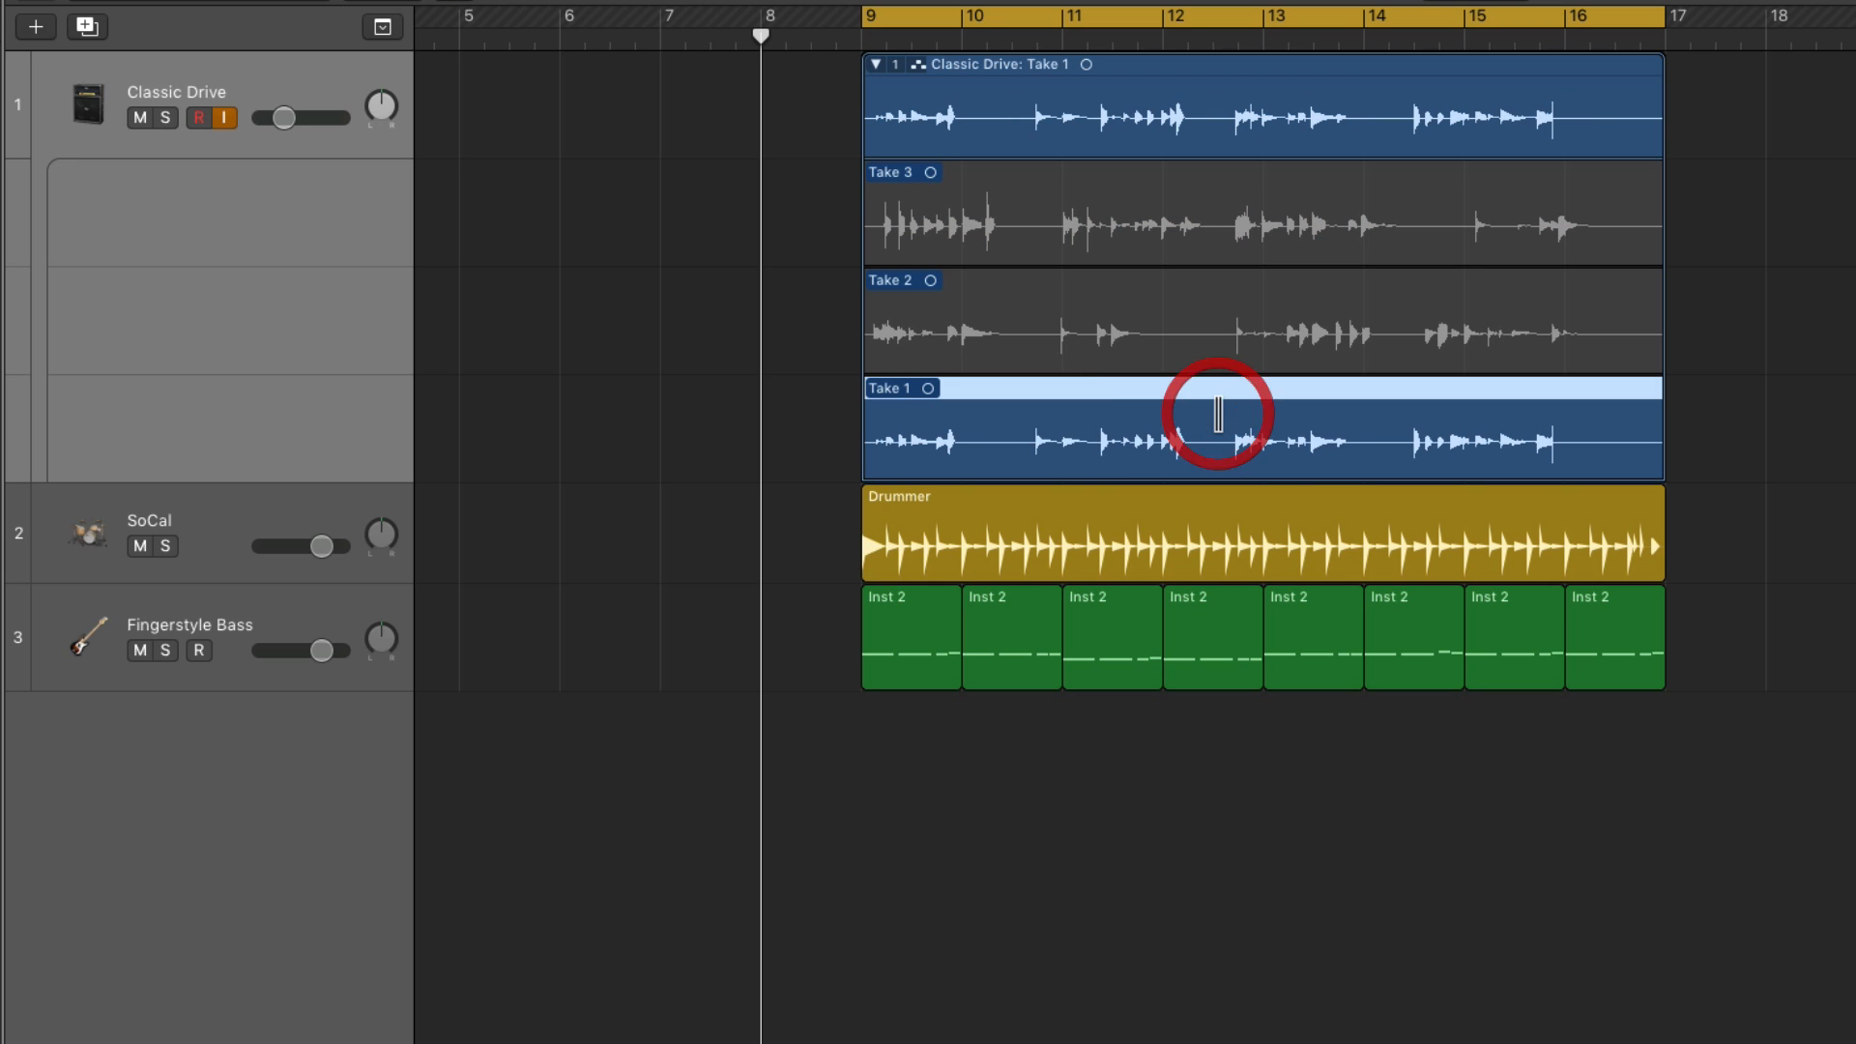
click(1210, 338)
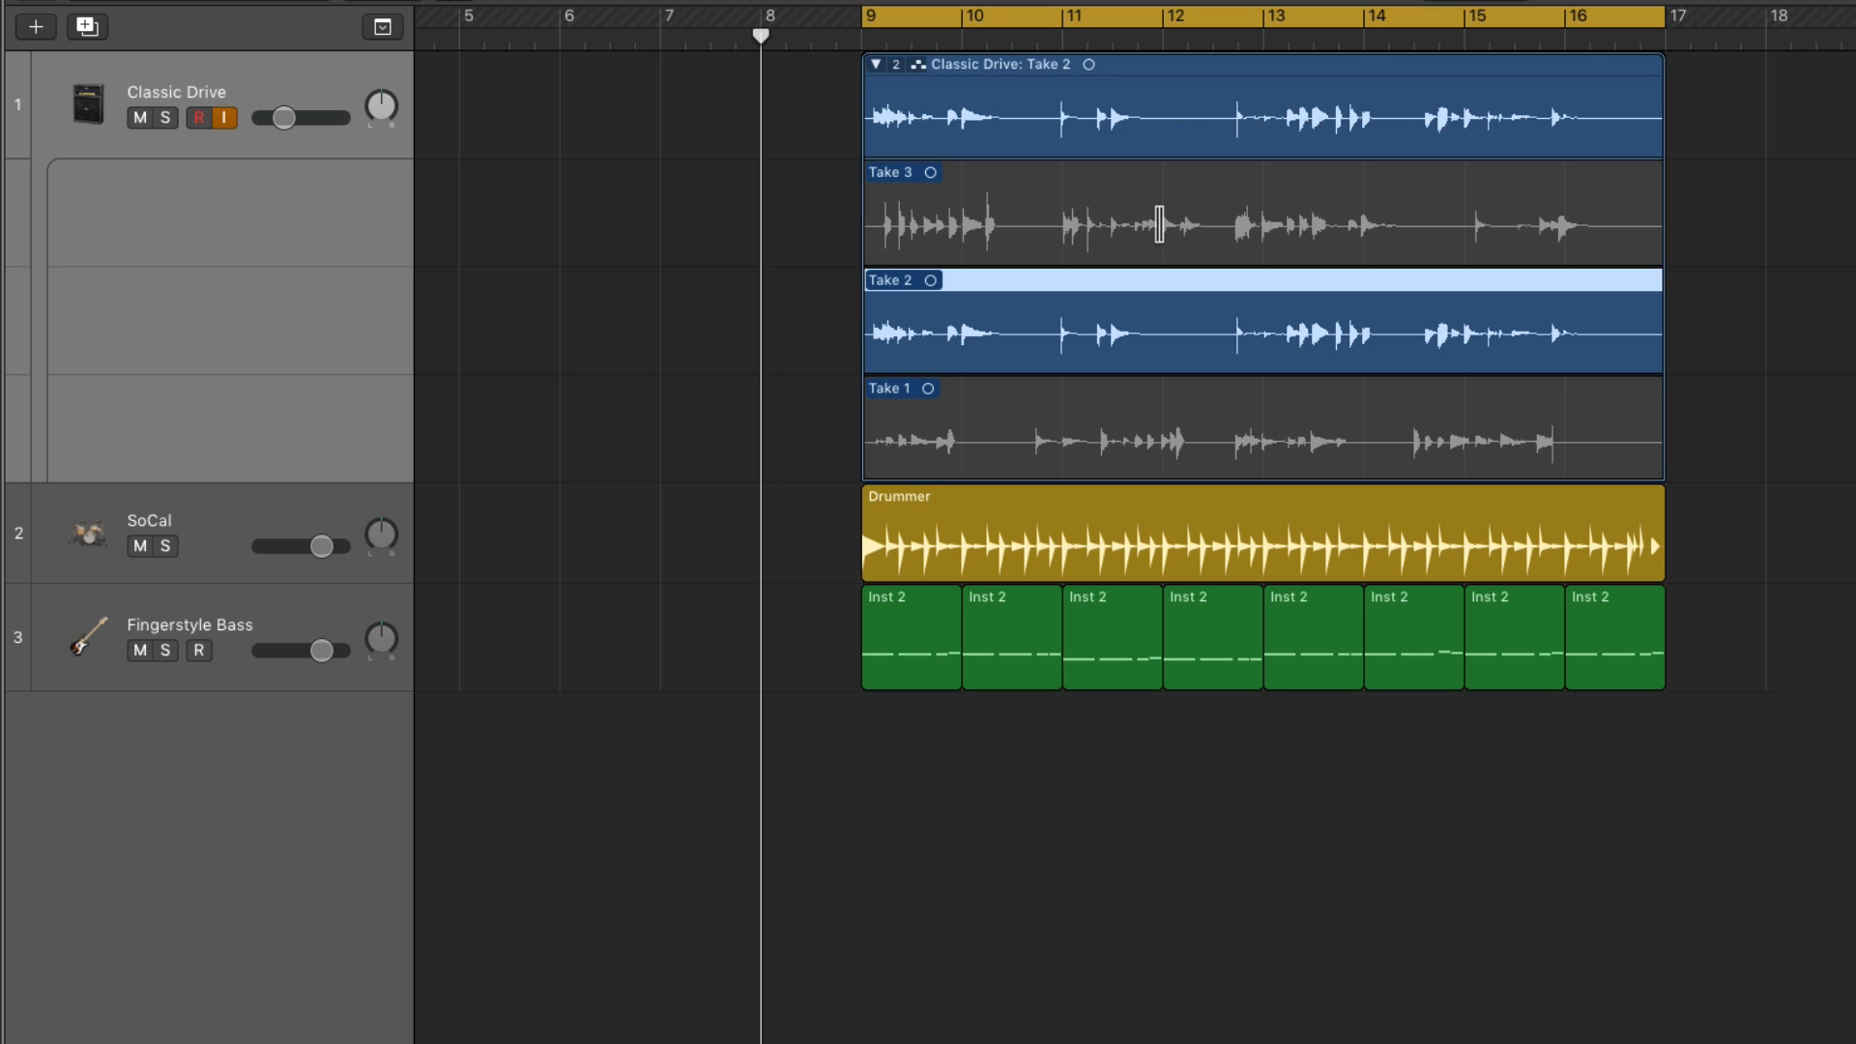
click(1158, 223)
click(1210, 428)
click(1218, 335)
click(1206, 232)
click(1209, 411)
click(1203, 344)
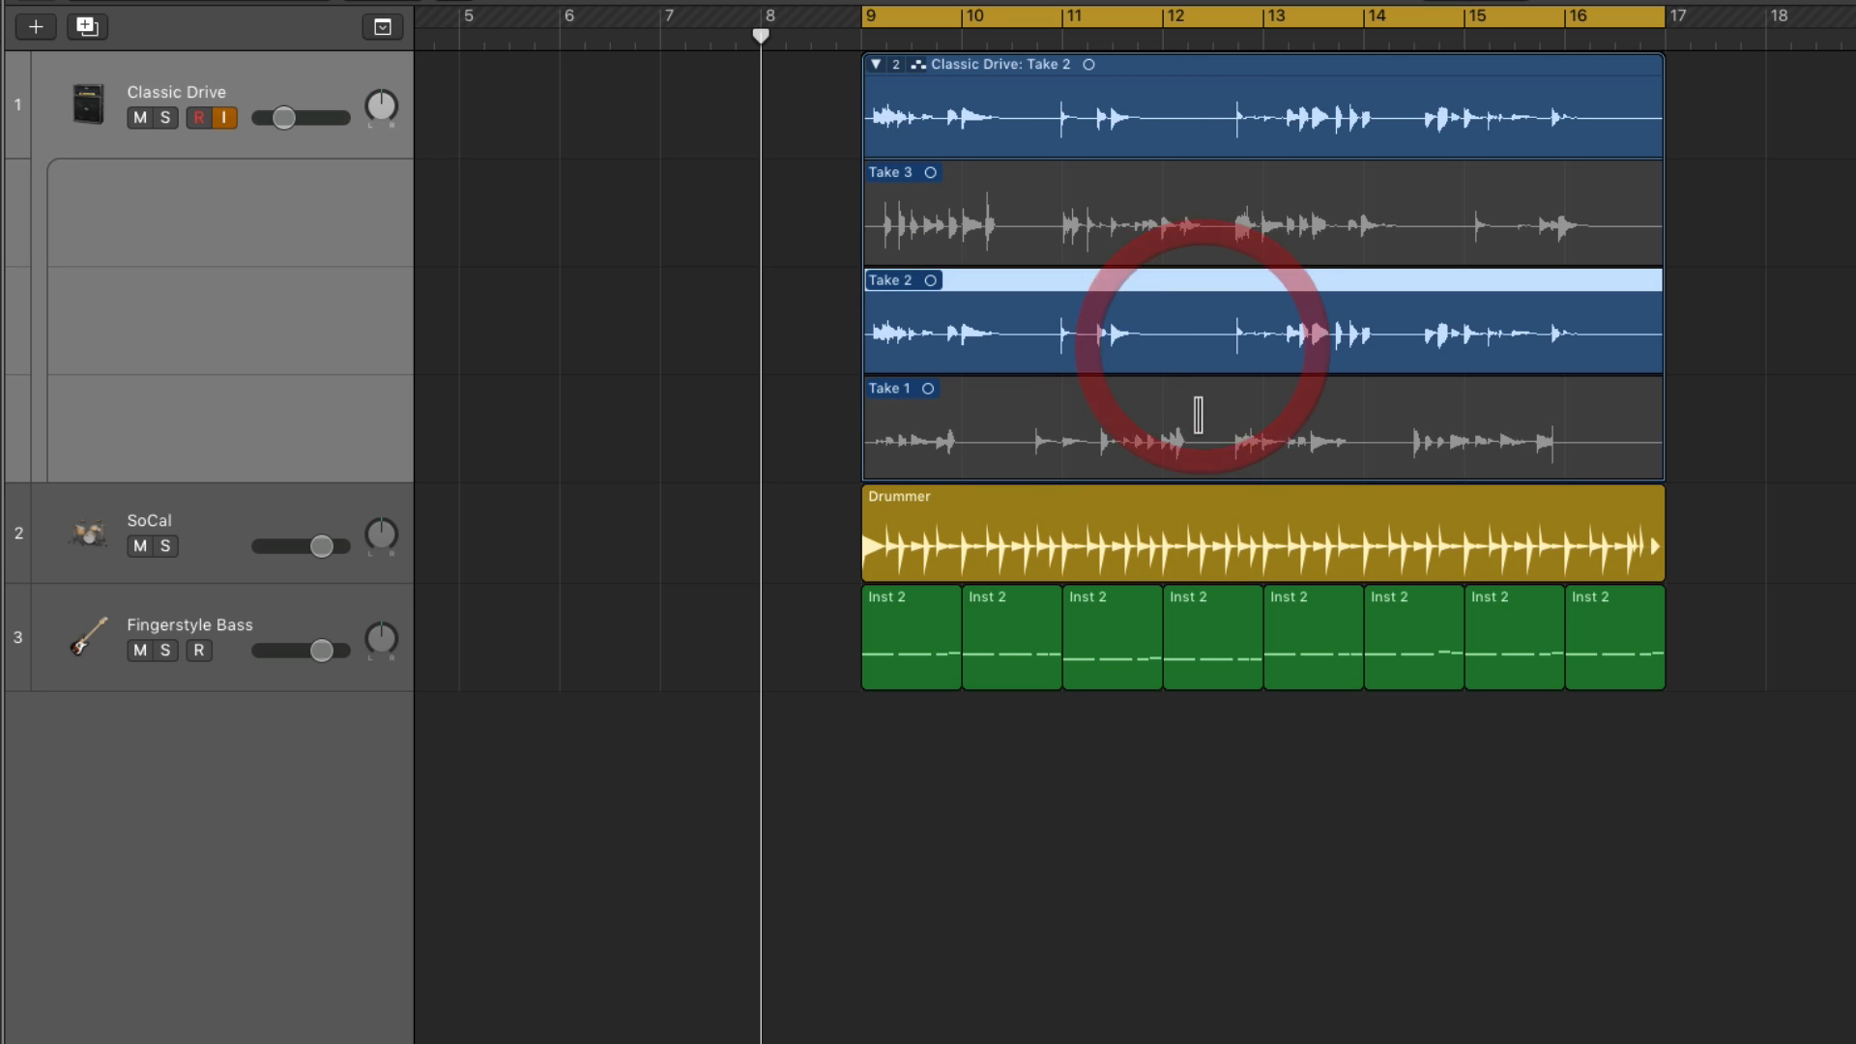
Play the opening of the loop with Take 1, Take 2 and Take 3 active in turn, and stop playback.
click(1199, 416)
key(space)
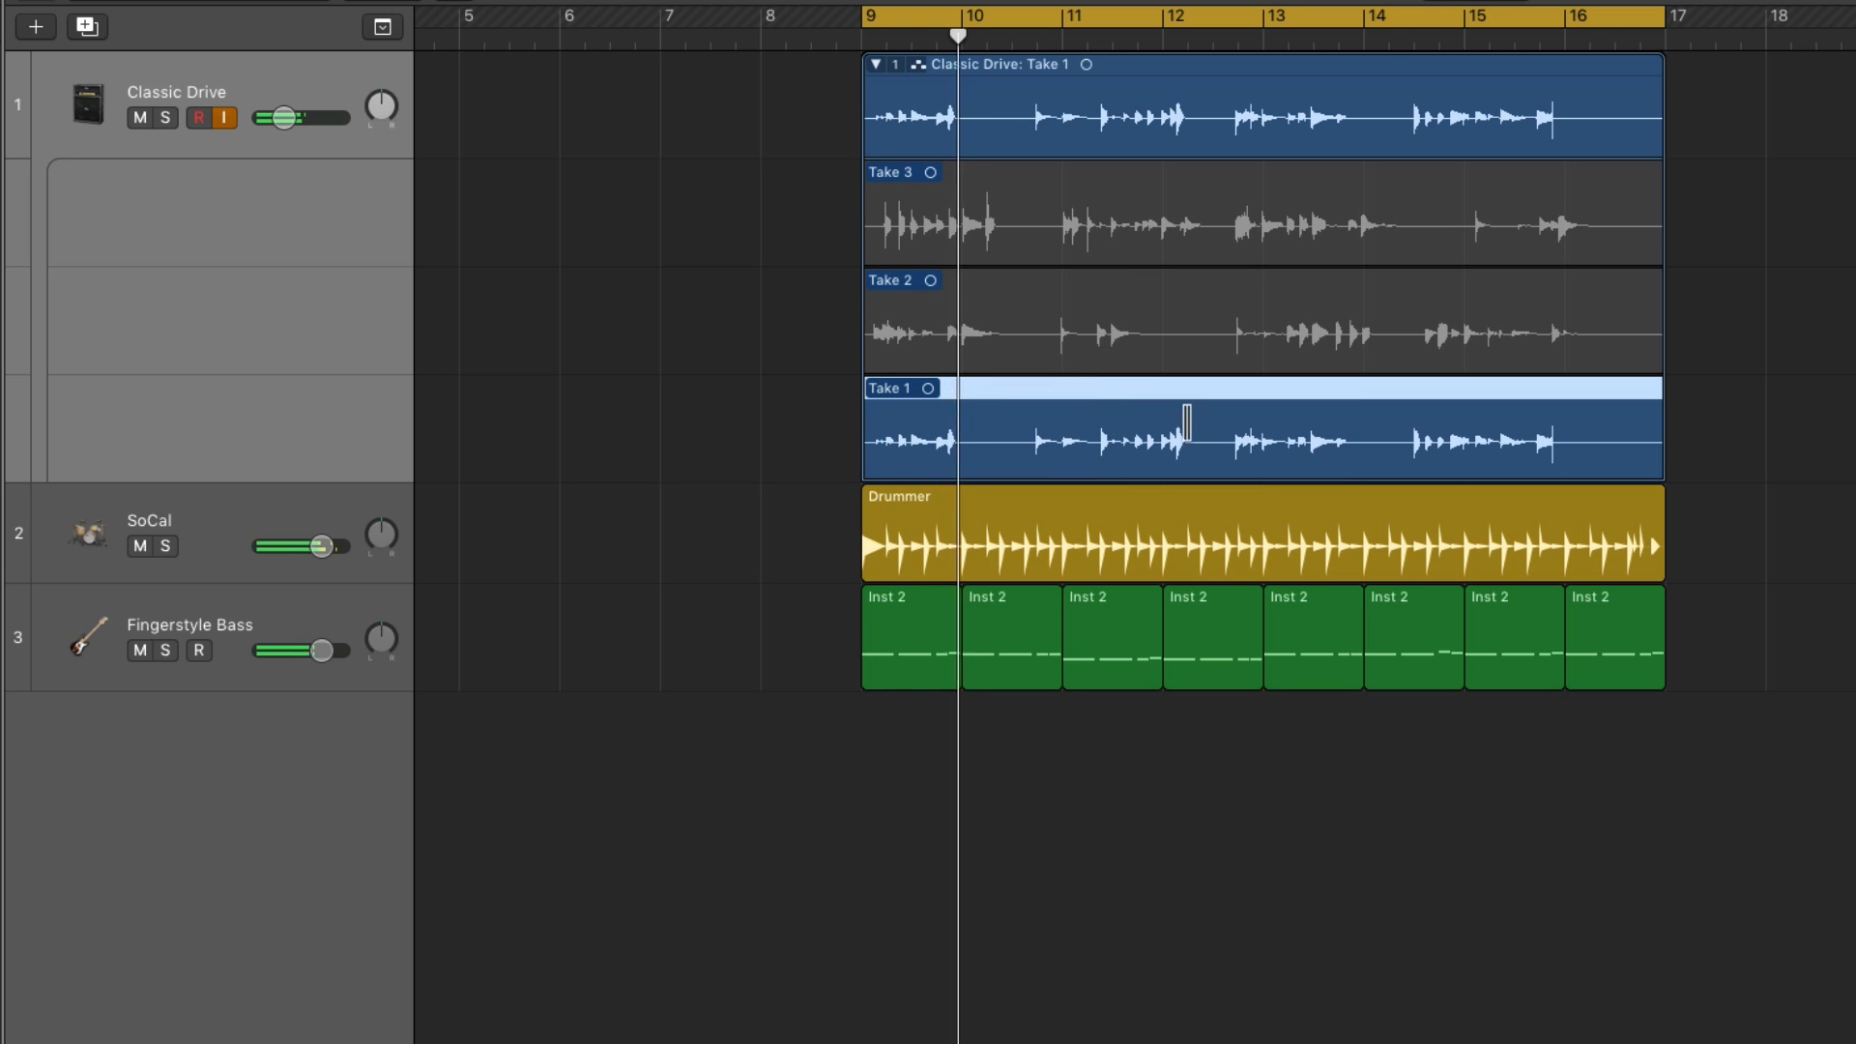
key(space)
click(1116, 334)
key(space)
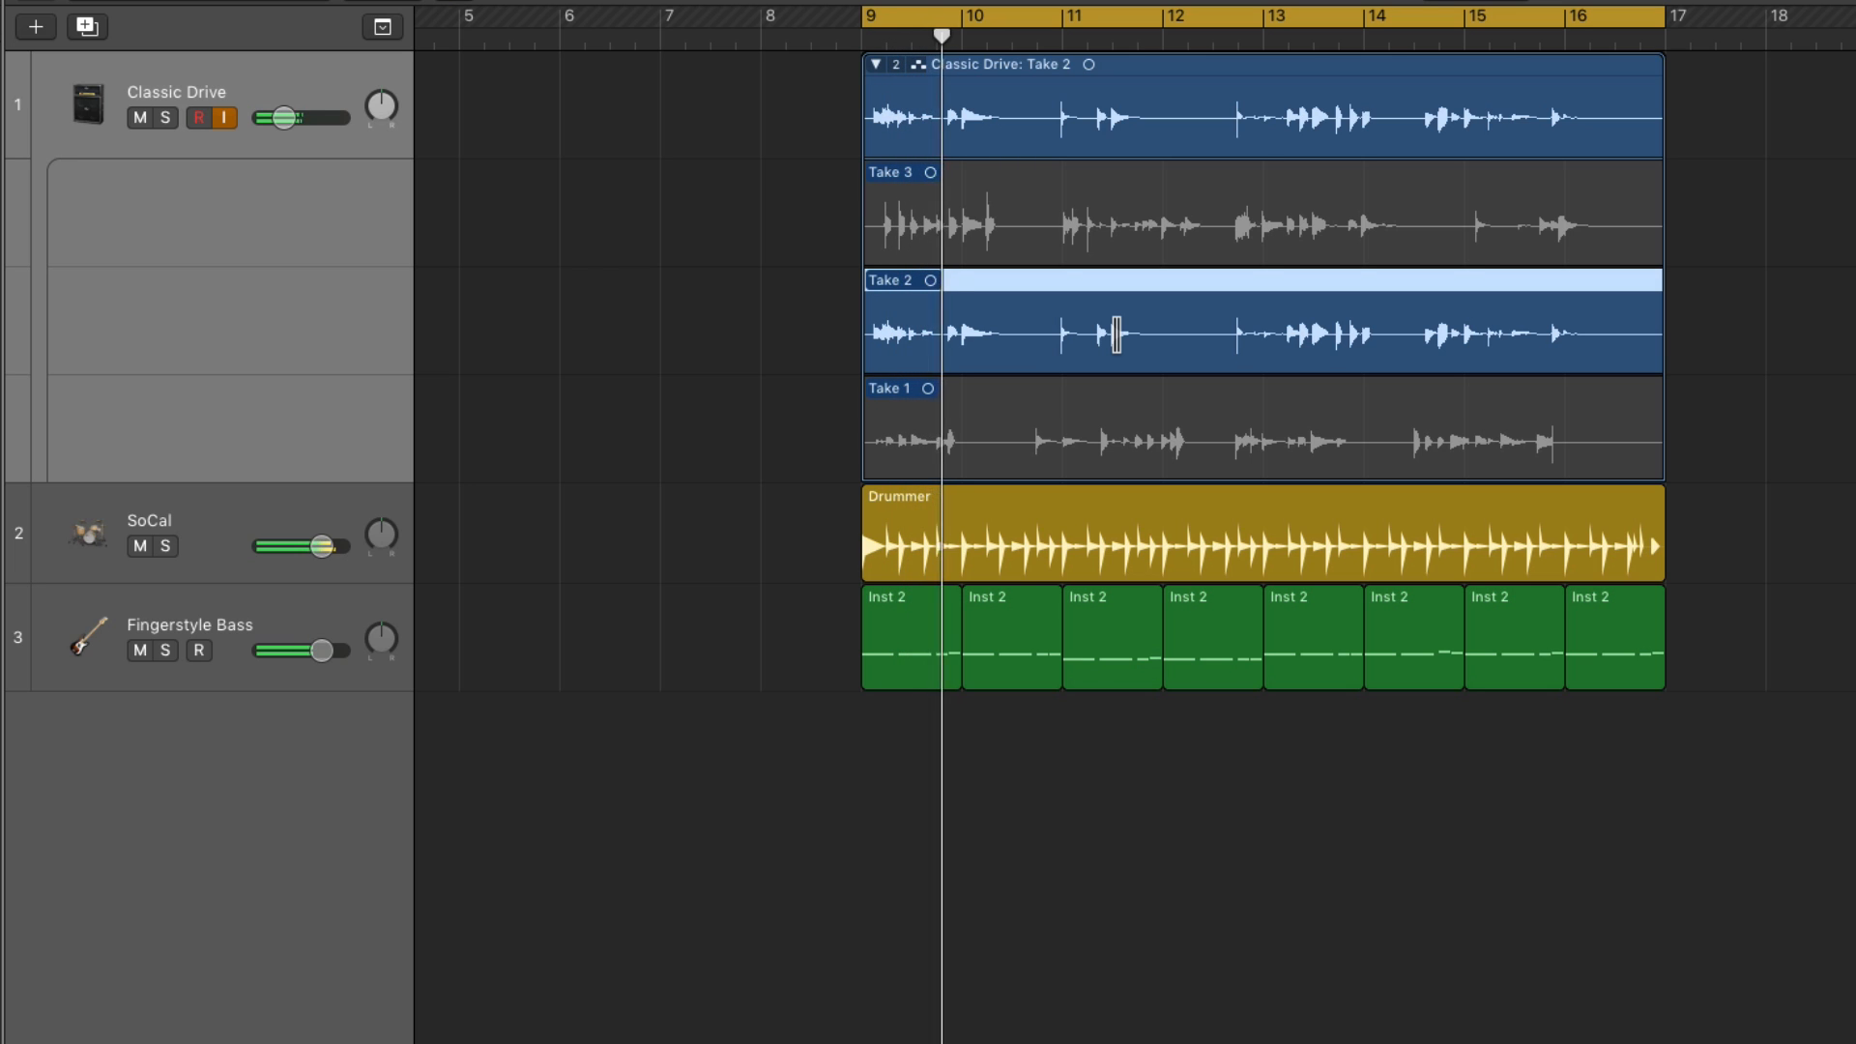
click(1067, 229)
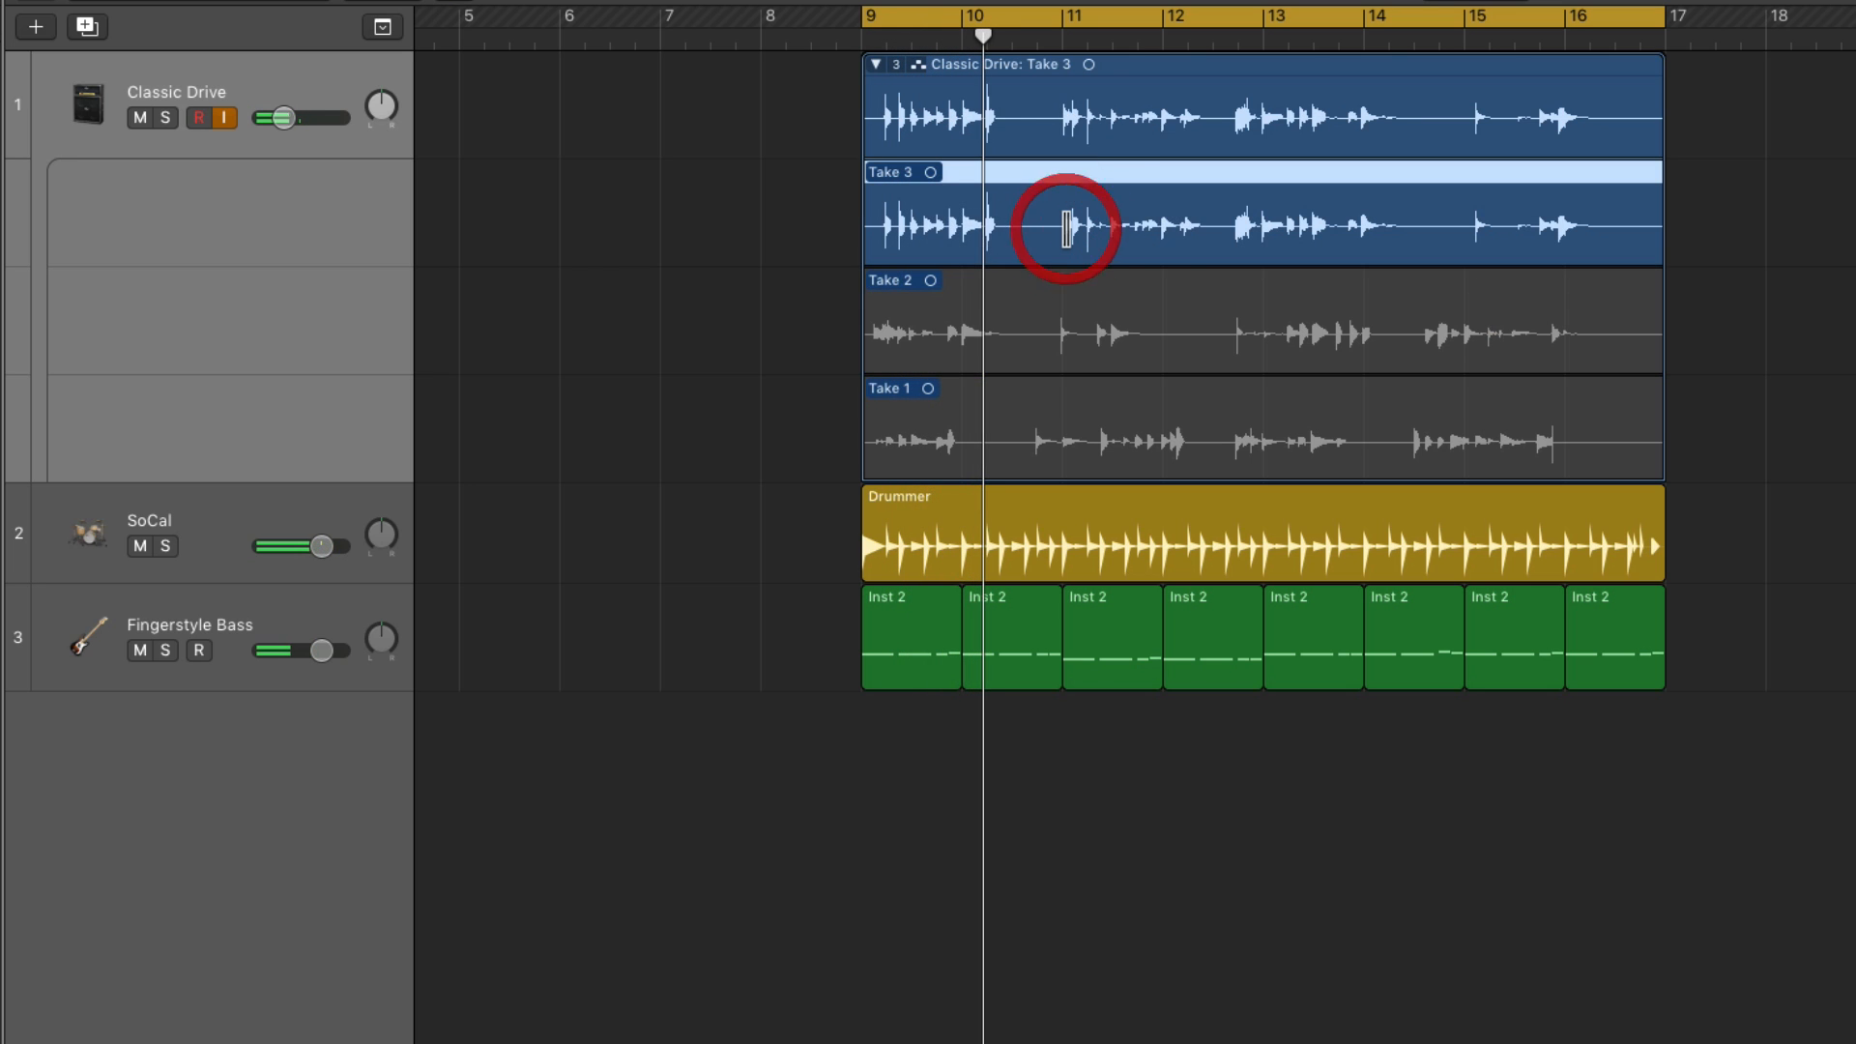
key(space)
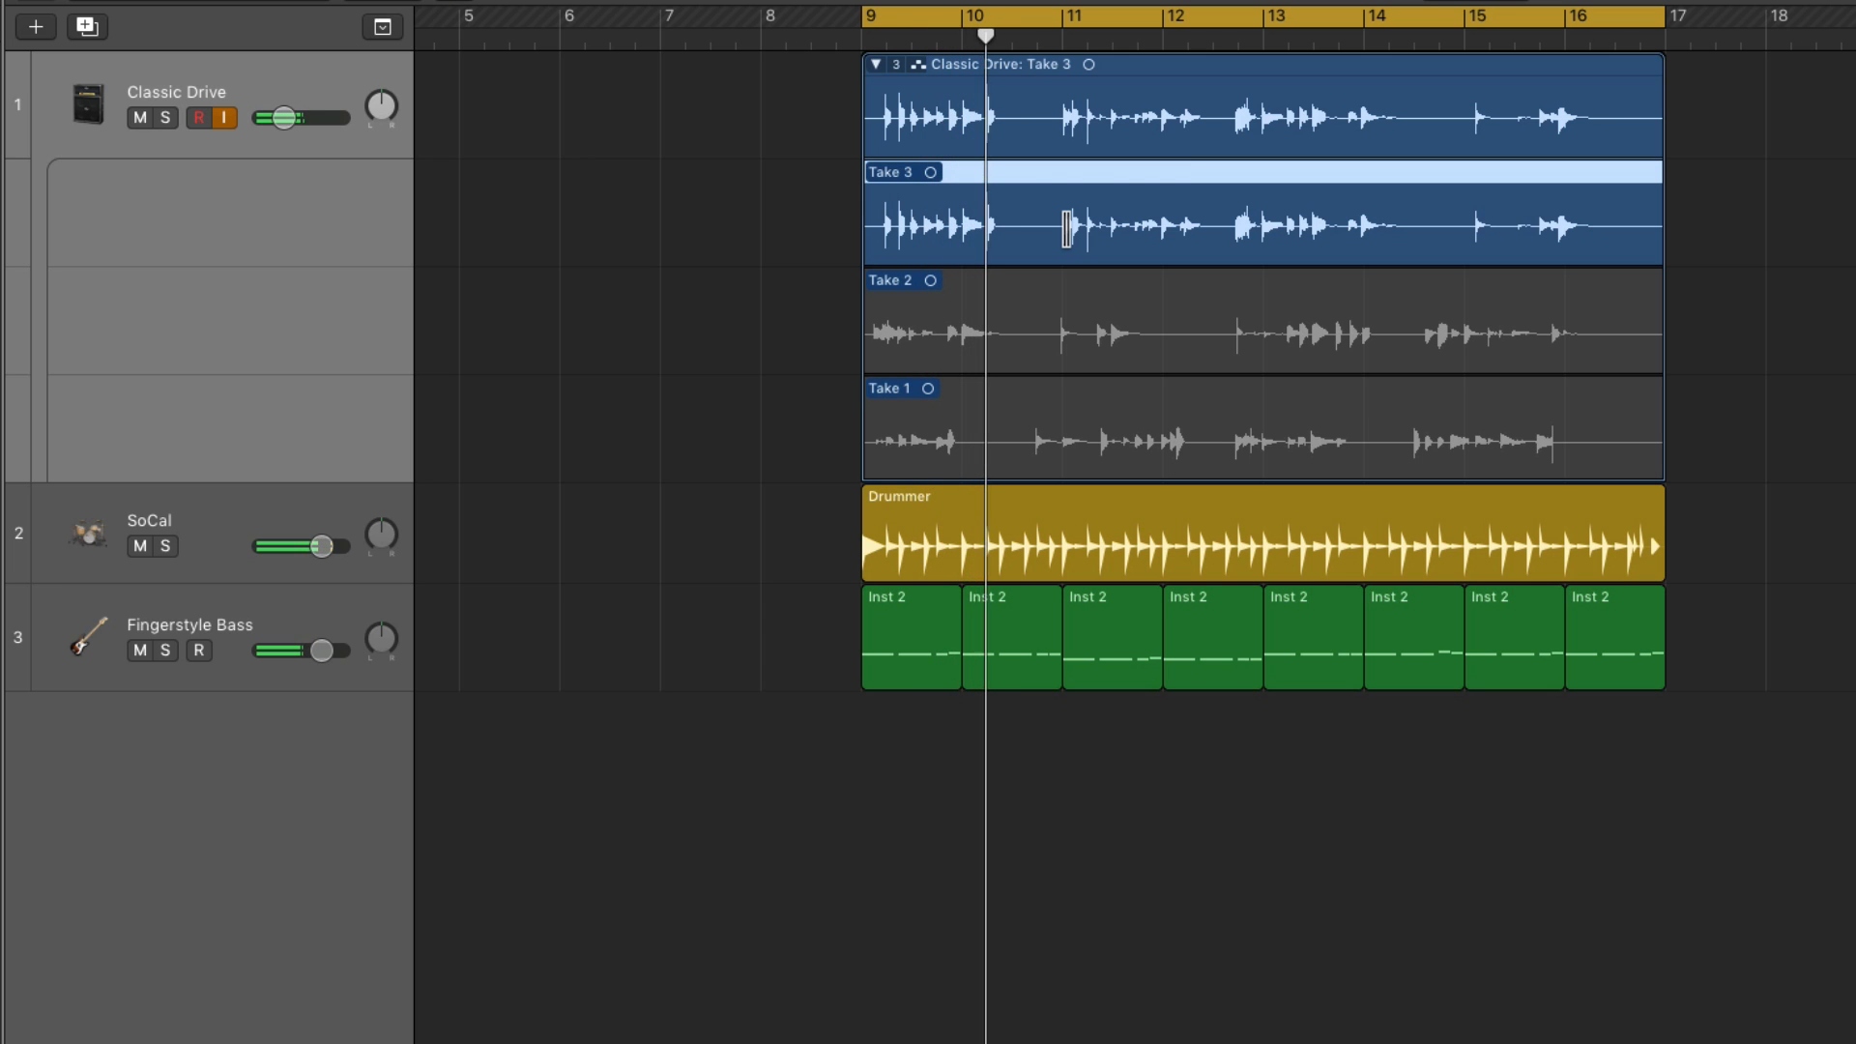
Cycle through all takes back to Take 1, and collapse and reopen the take folder to view that choice.
click(1217, 404)
click(1202, 339)
click(1195, 236)
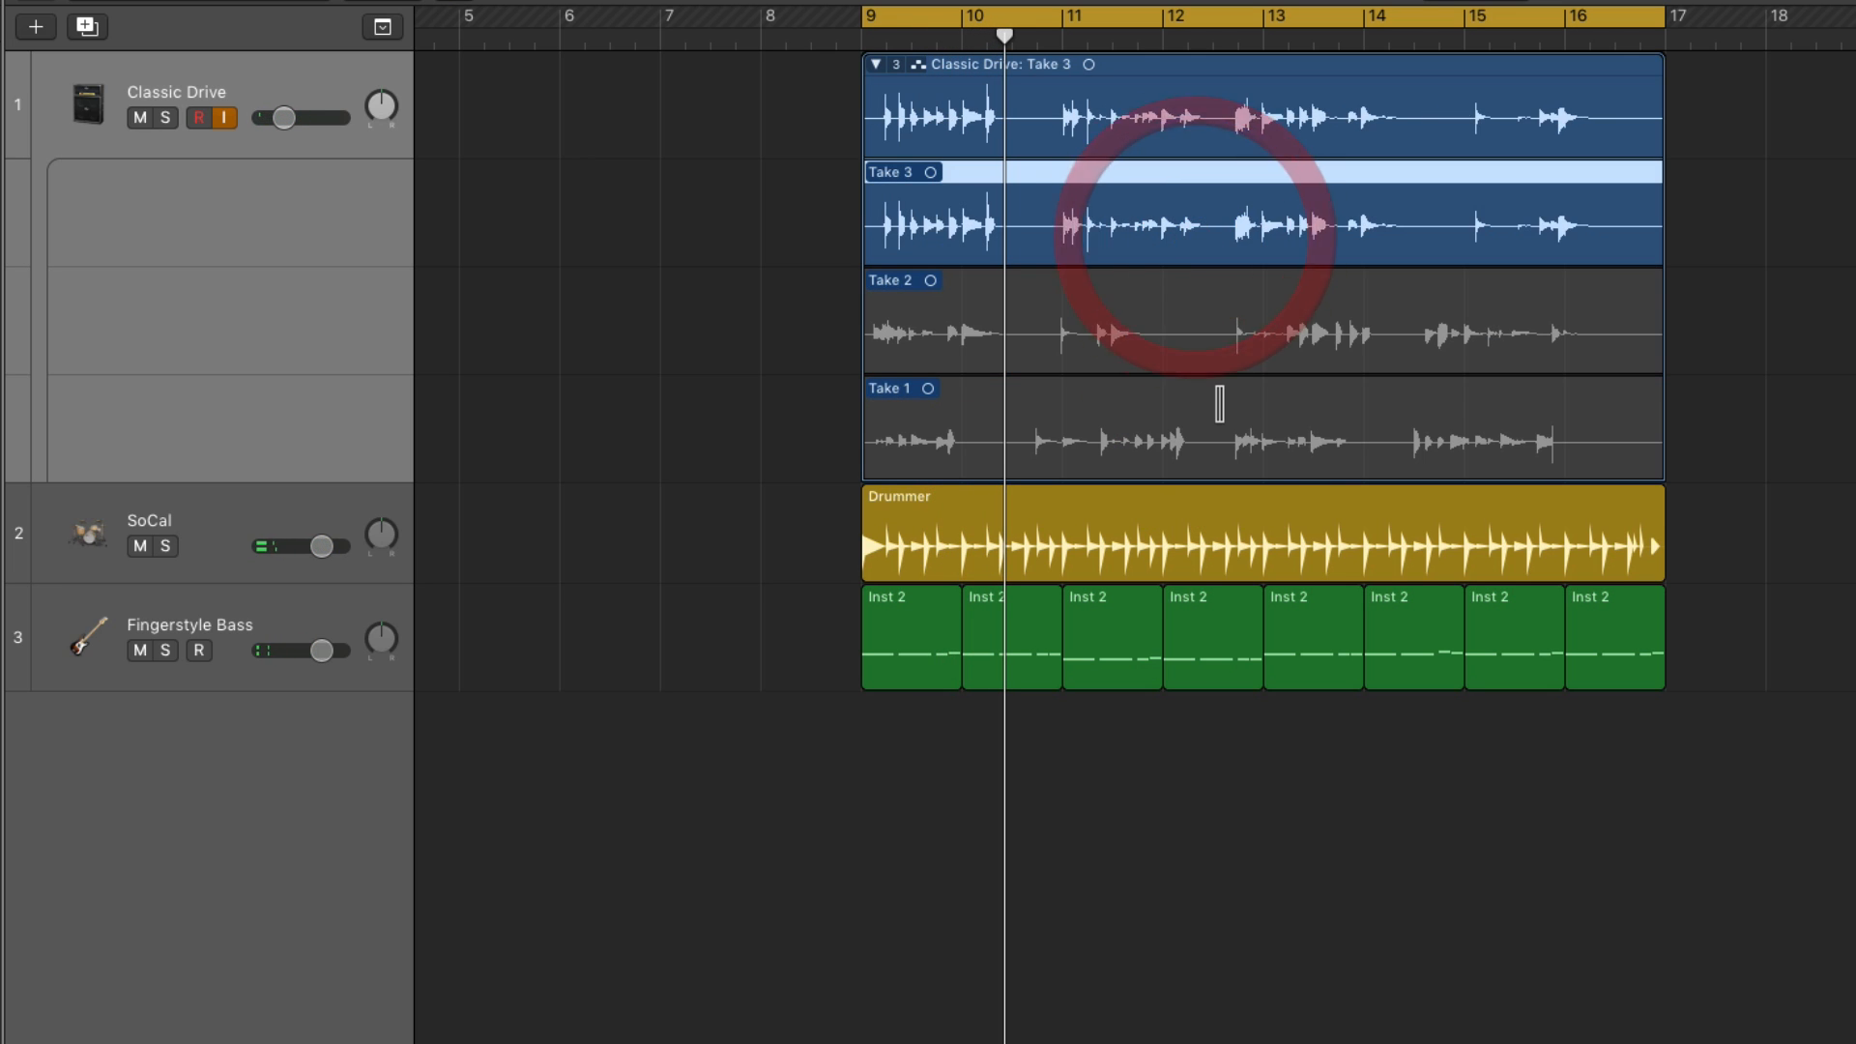
click(1219, 404)
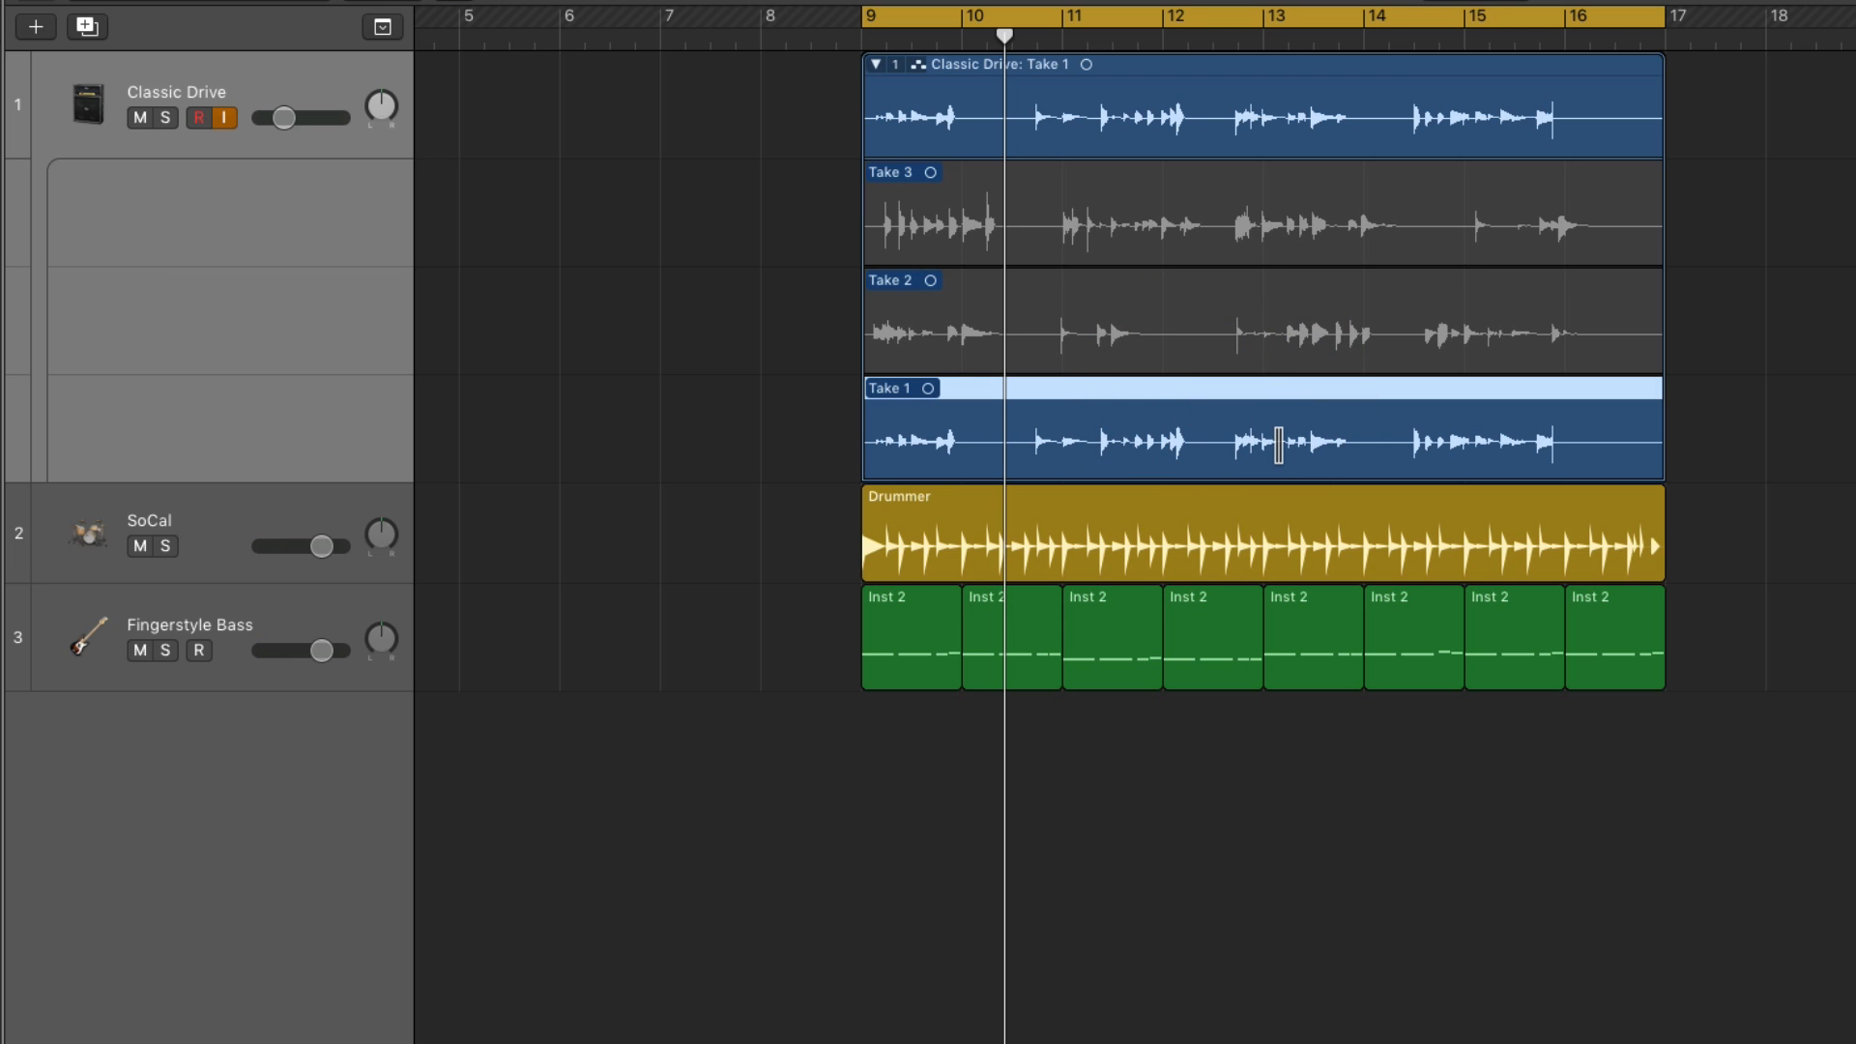
click(877, 65)
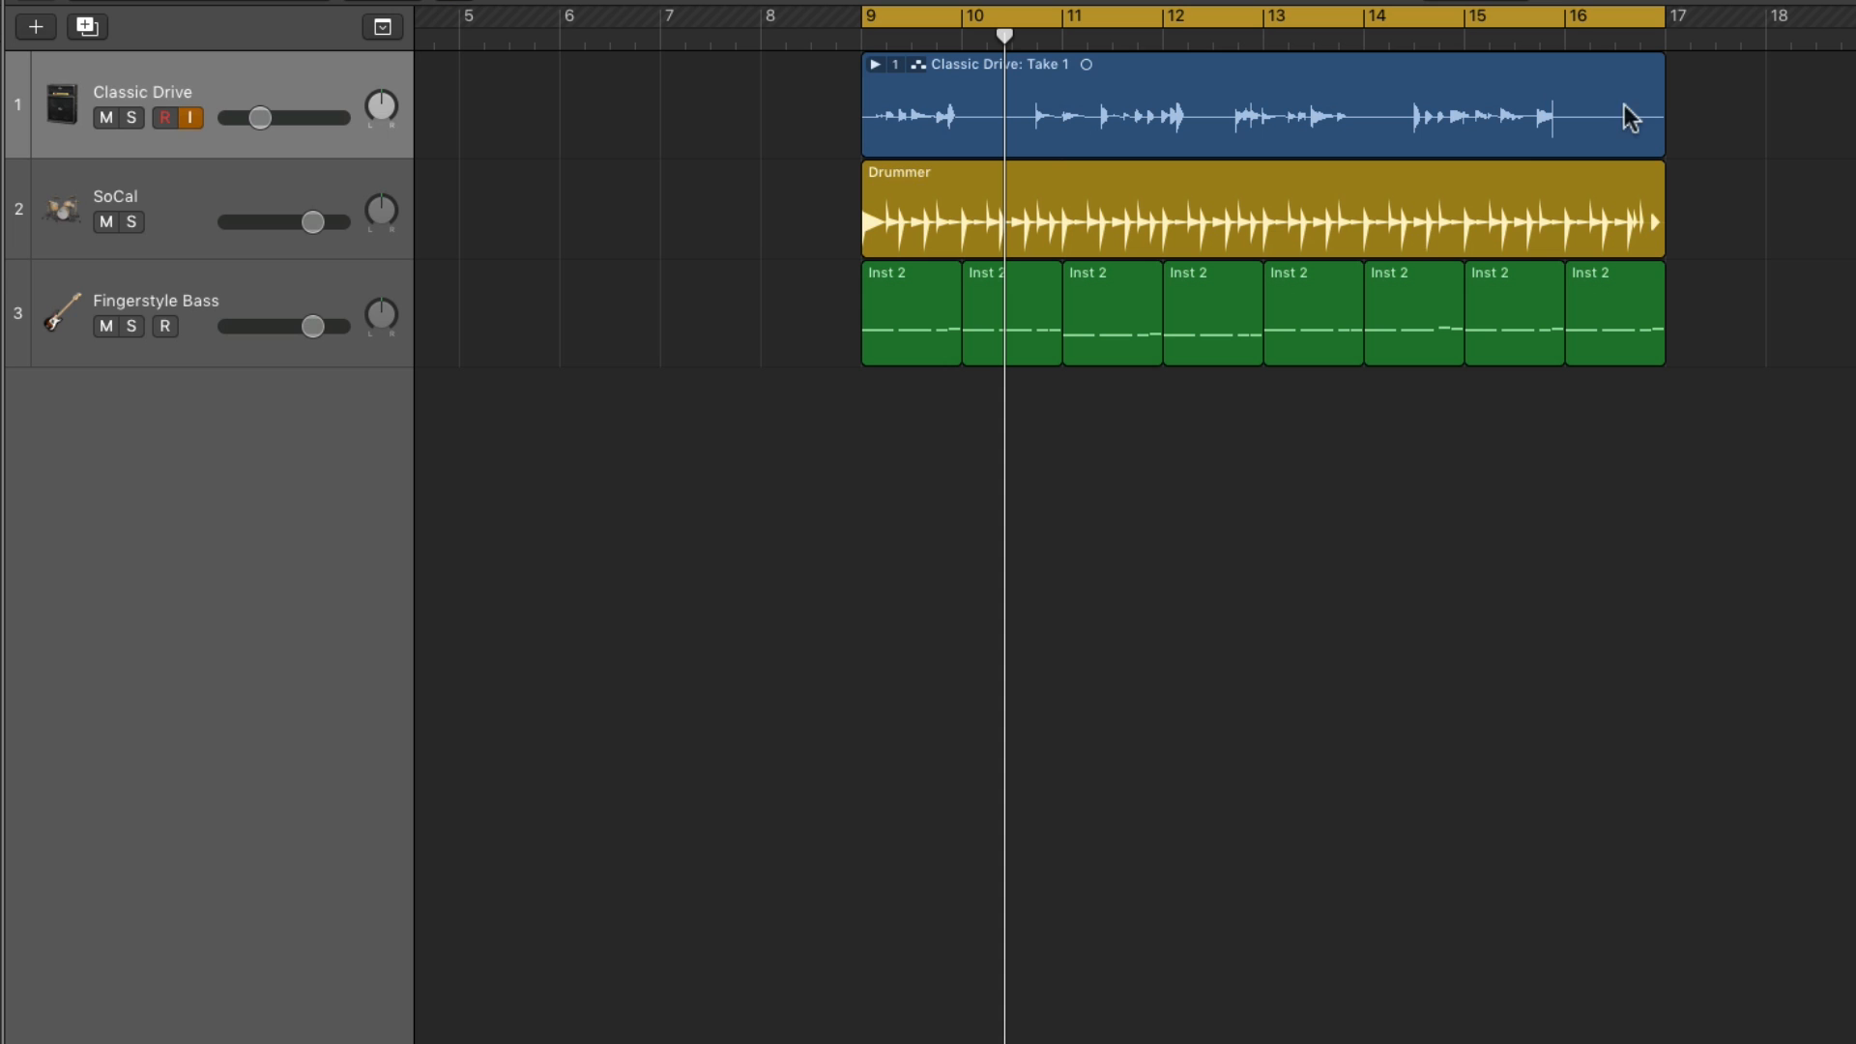
click(875, 65)
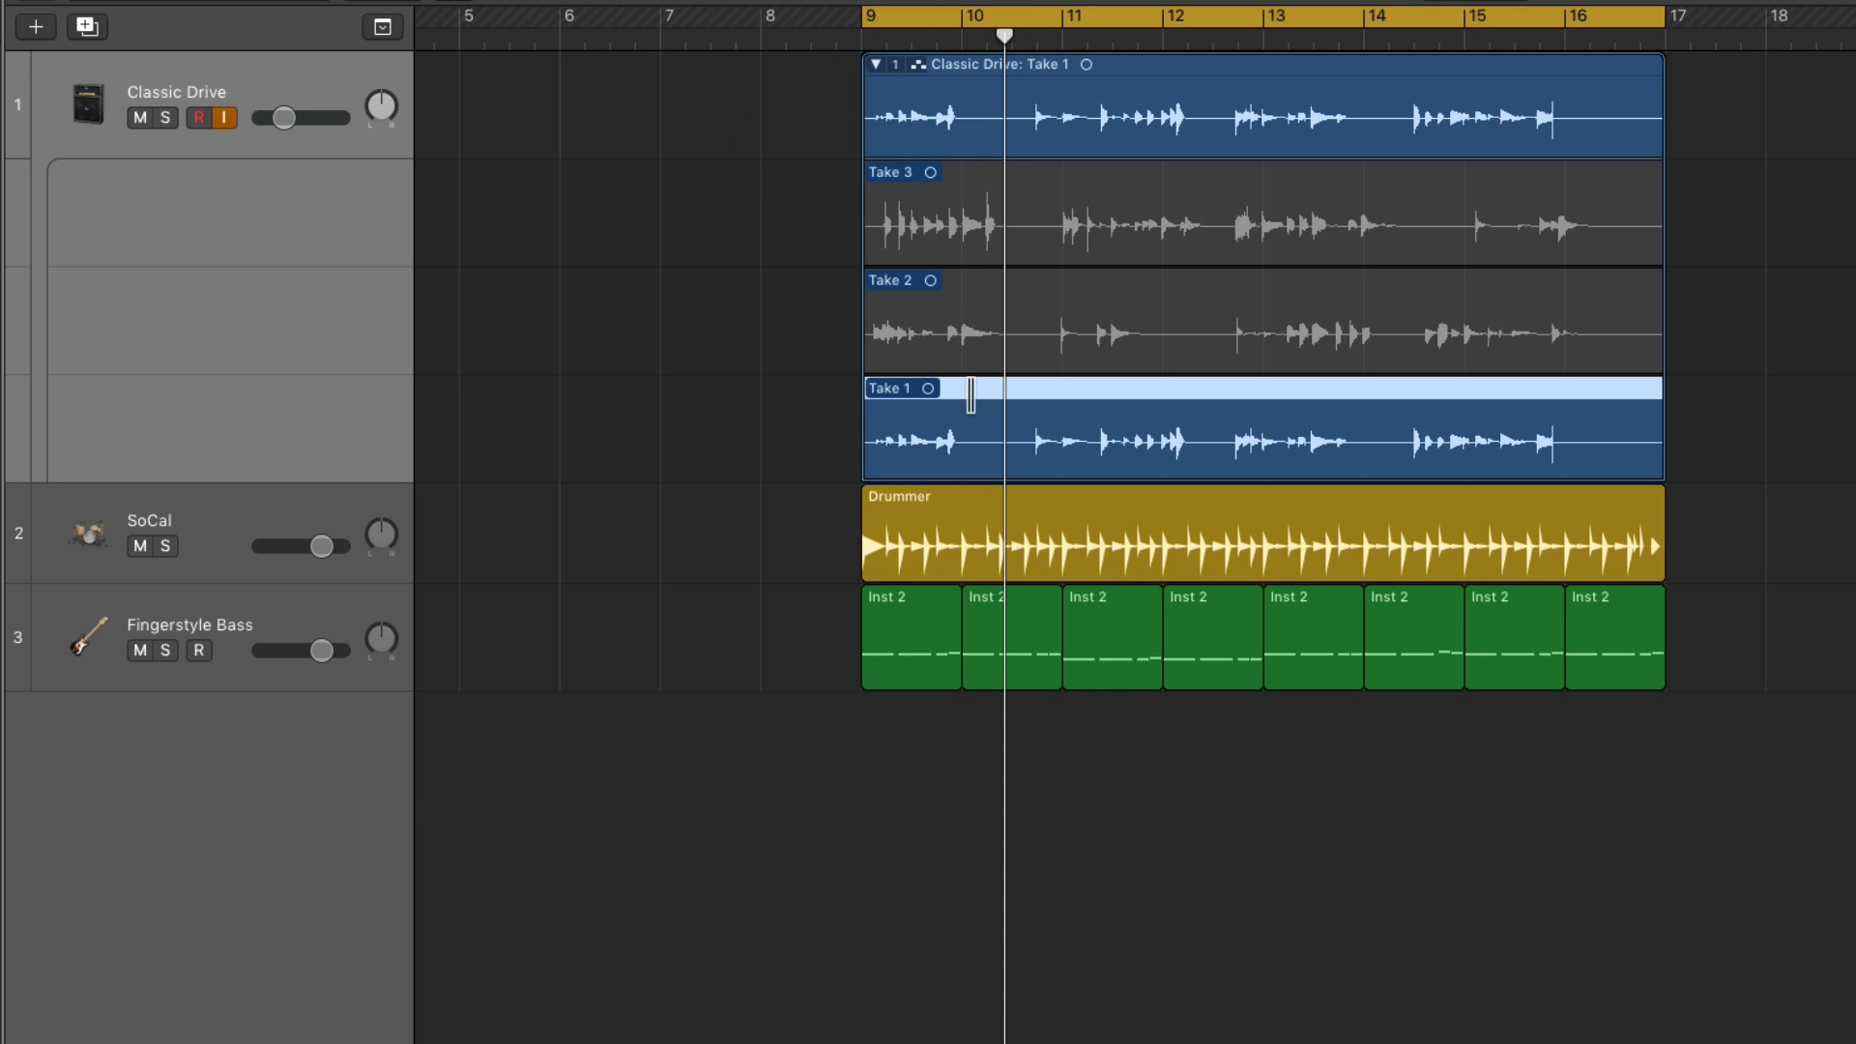
Switch the active take to Take 2, Take 3, Take 2 again and back to Take 1.
click(1185, 333)
click(1202, 228)
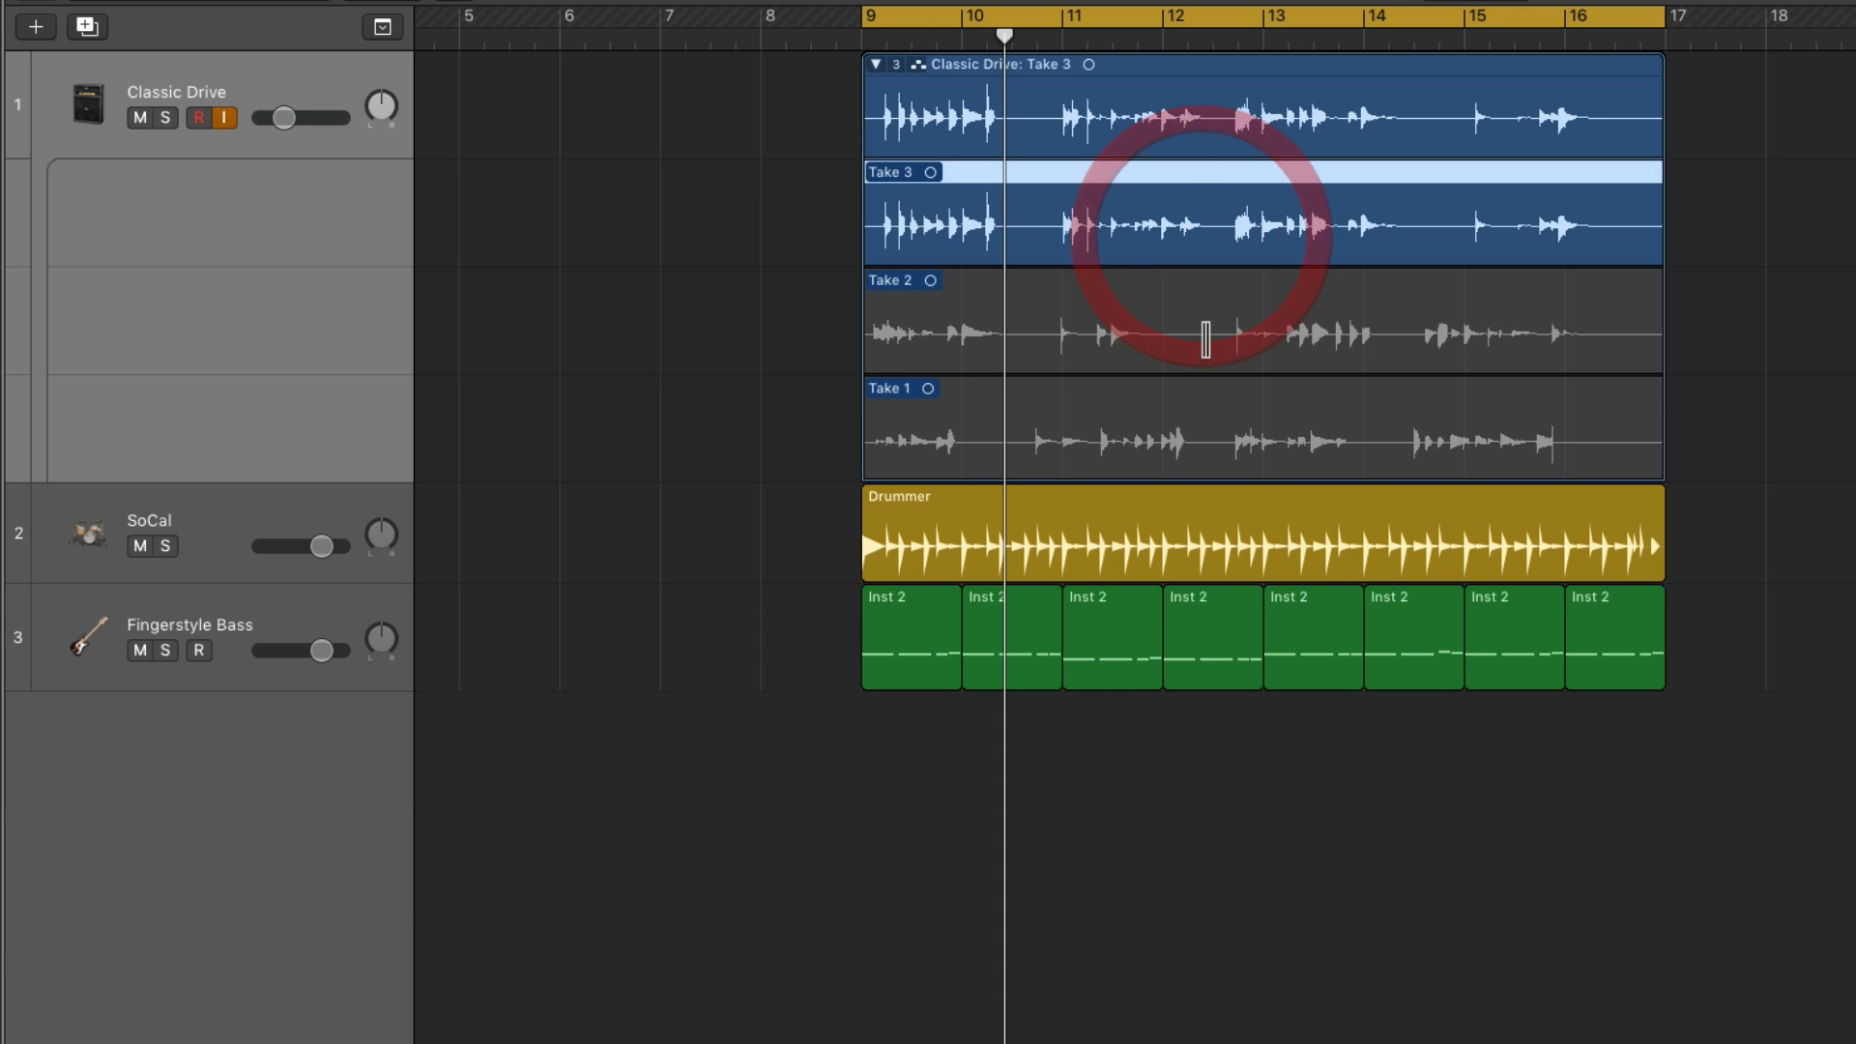
click(1205, 352)
click(1218, 413)
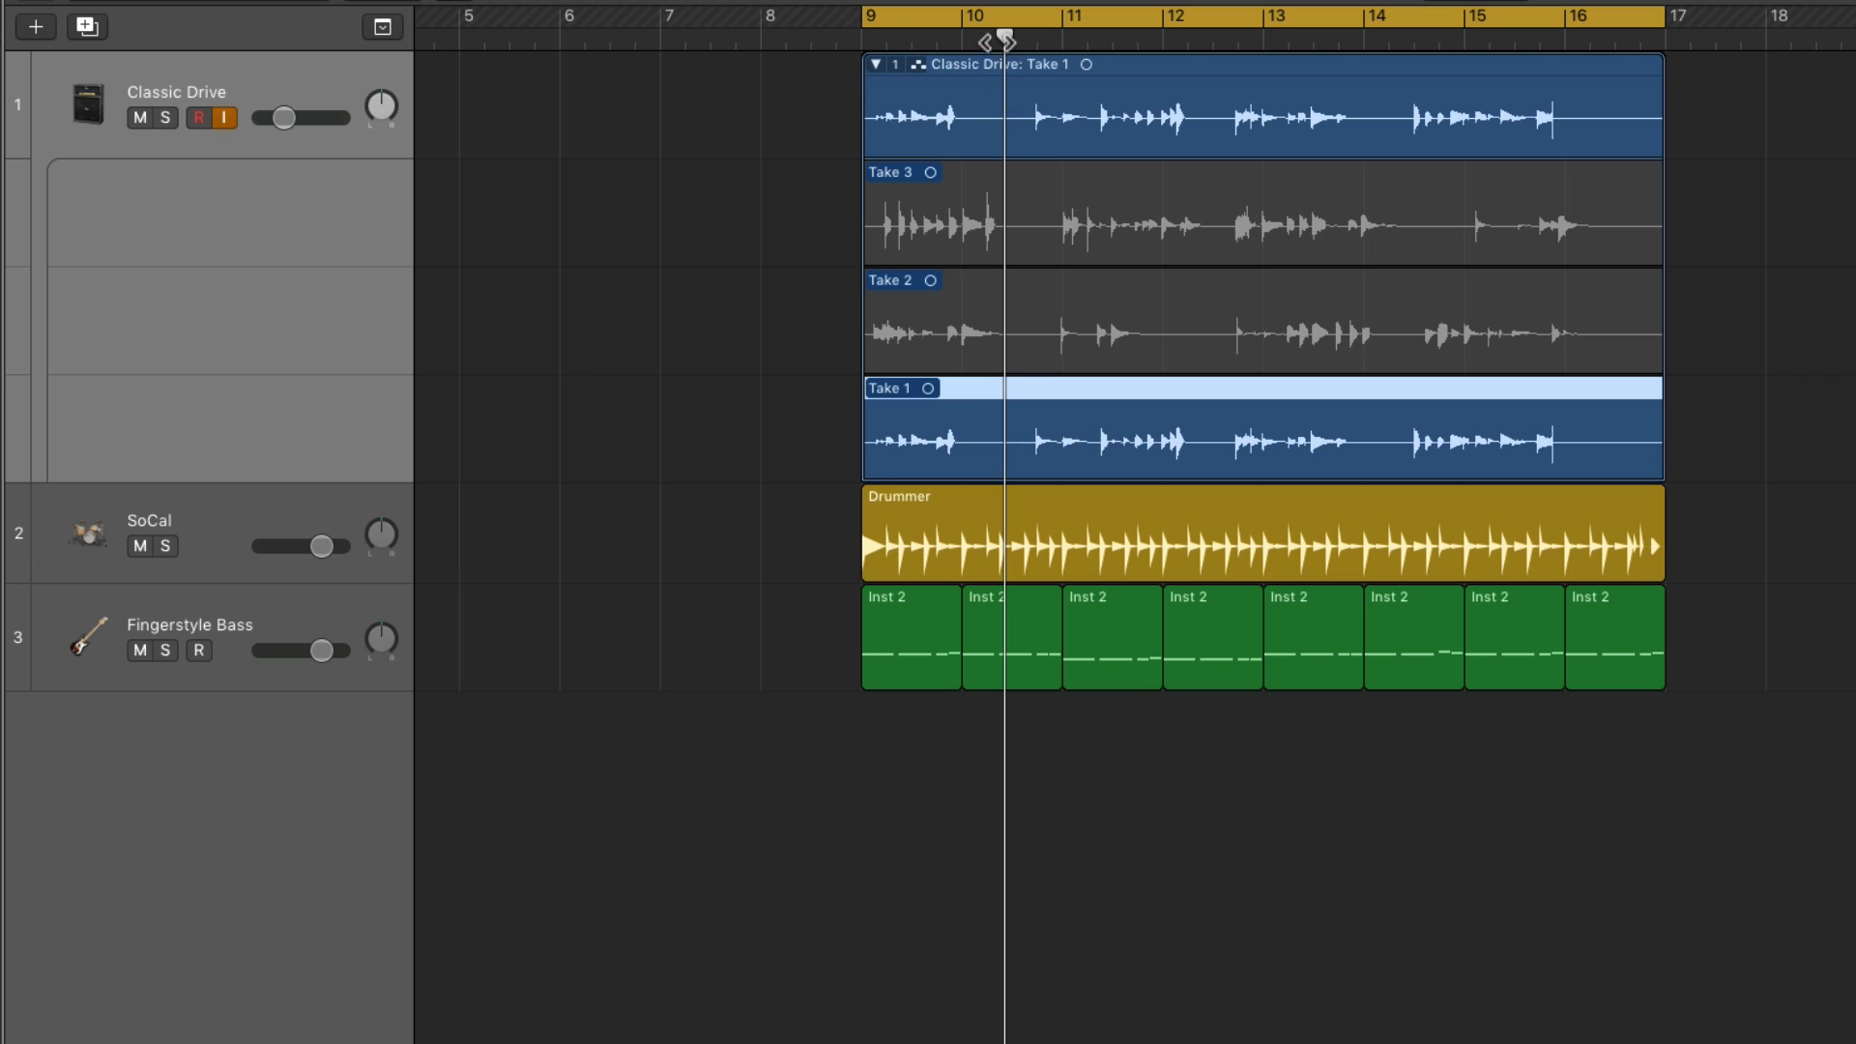
Place the playhead just before bar 8, and step from Take 3 through Take 2 to make Take 1 active.
drag(1005, 39, 735, 39)
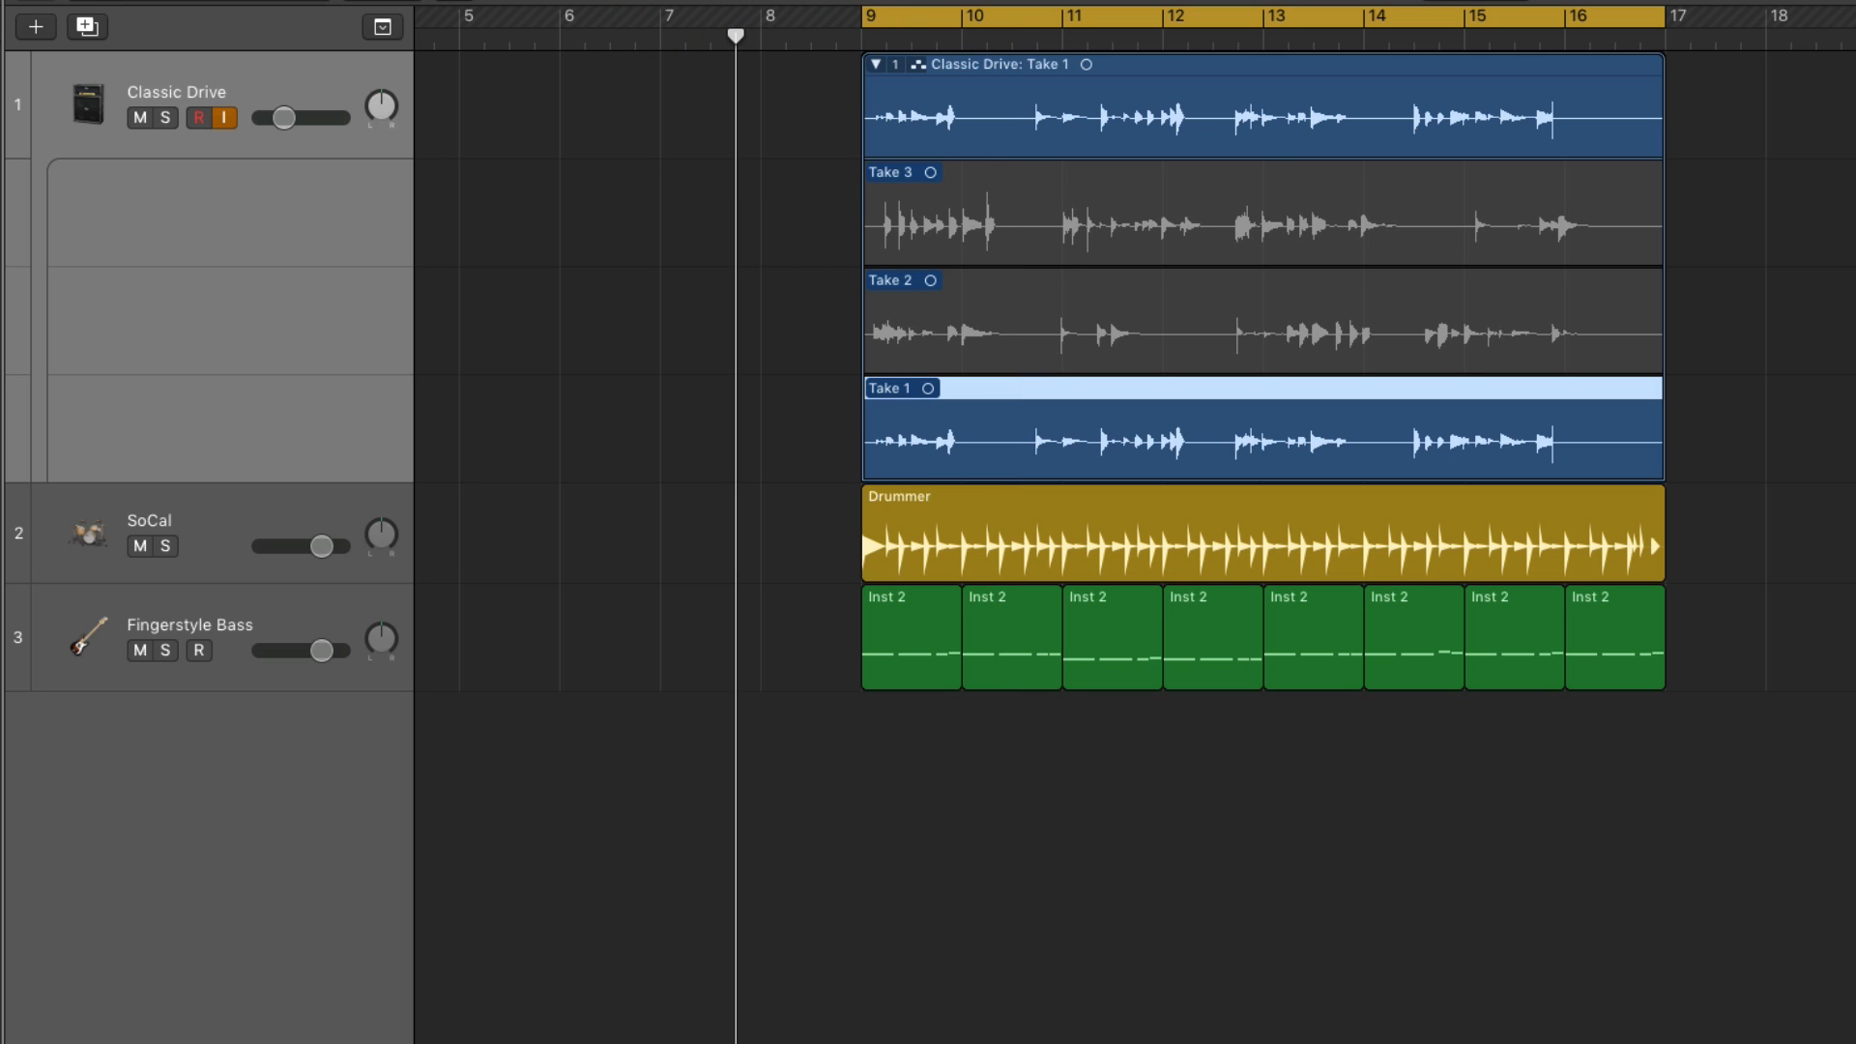
key(super+Right)
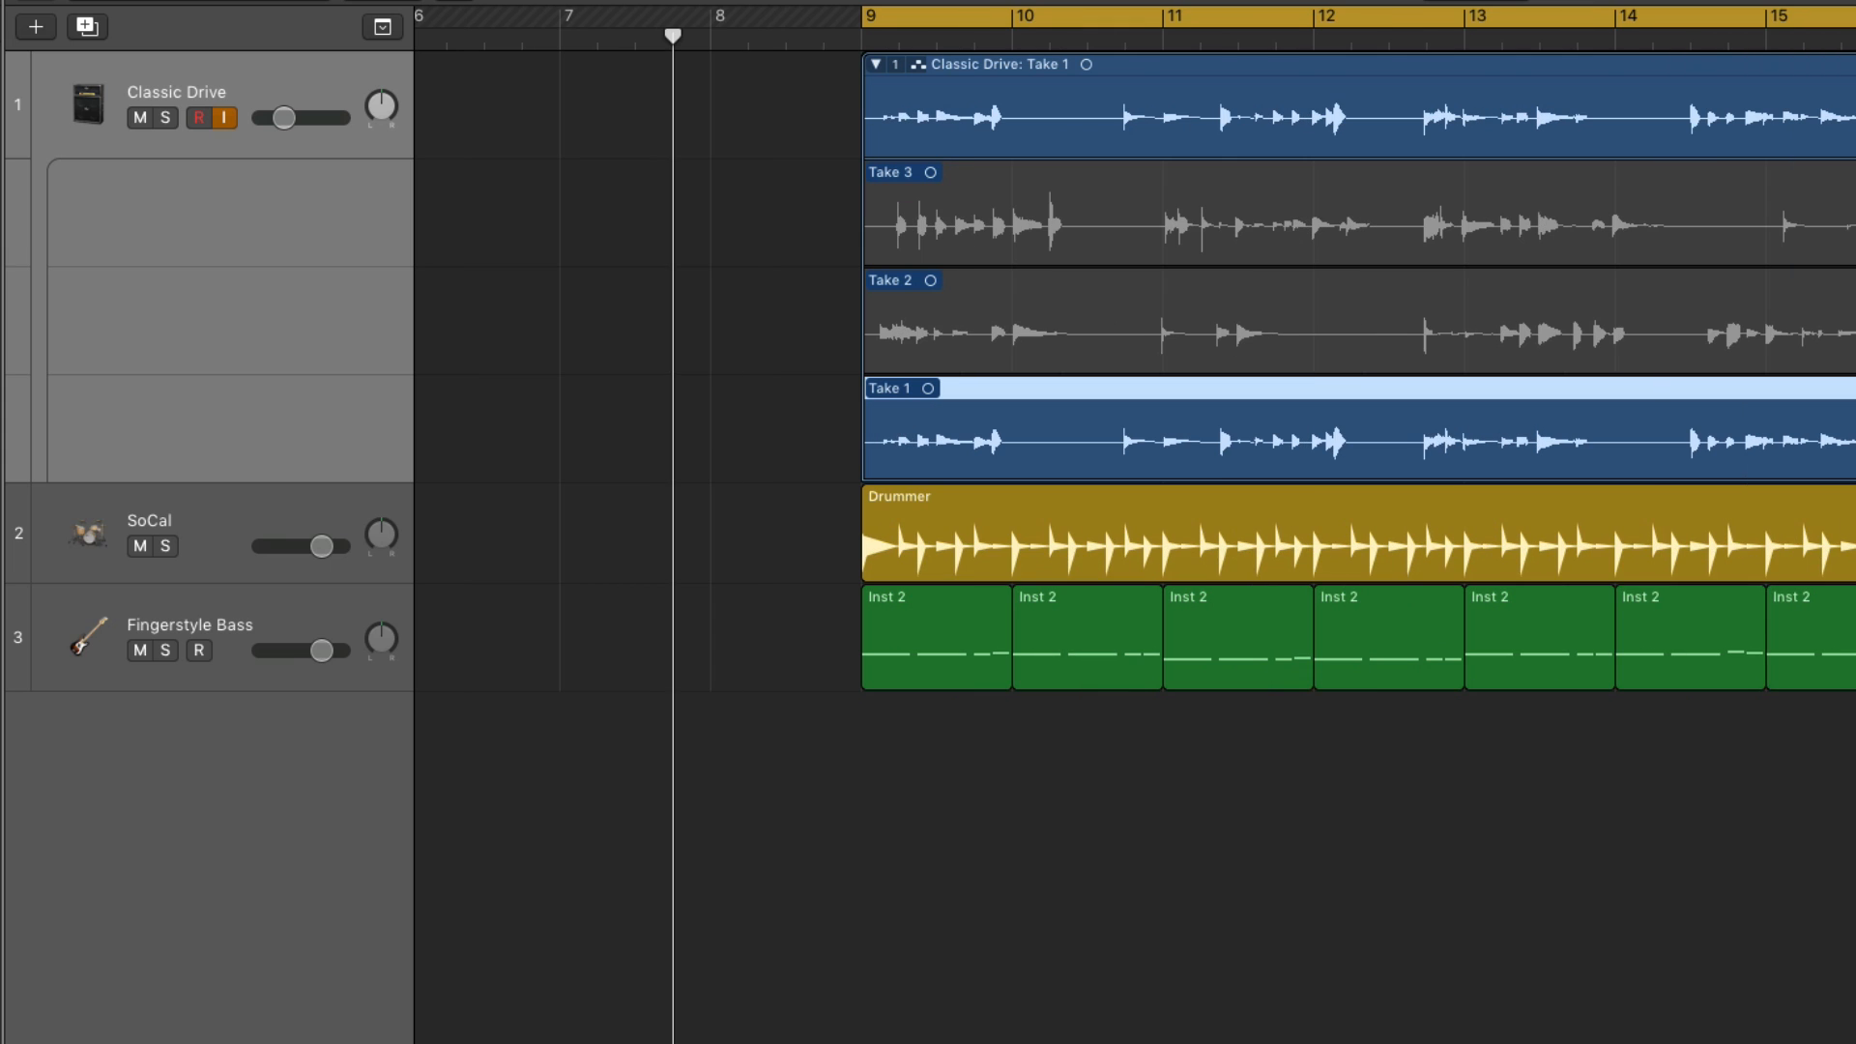
scroll(1151, 386, right, 5)
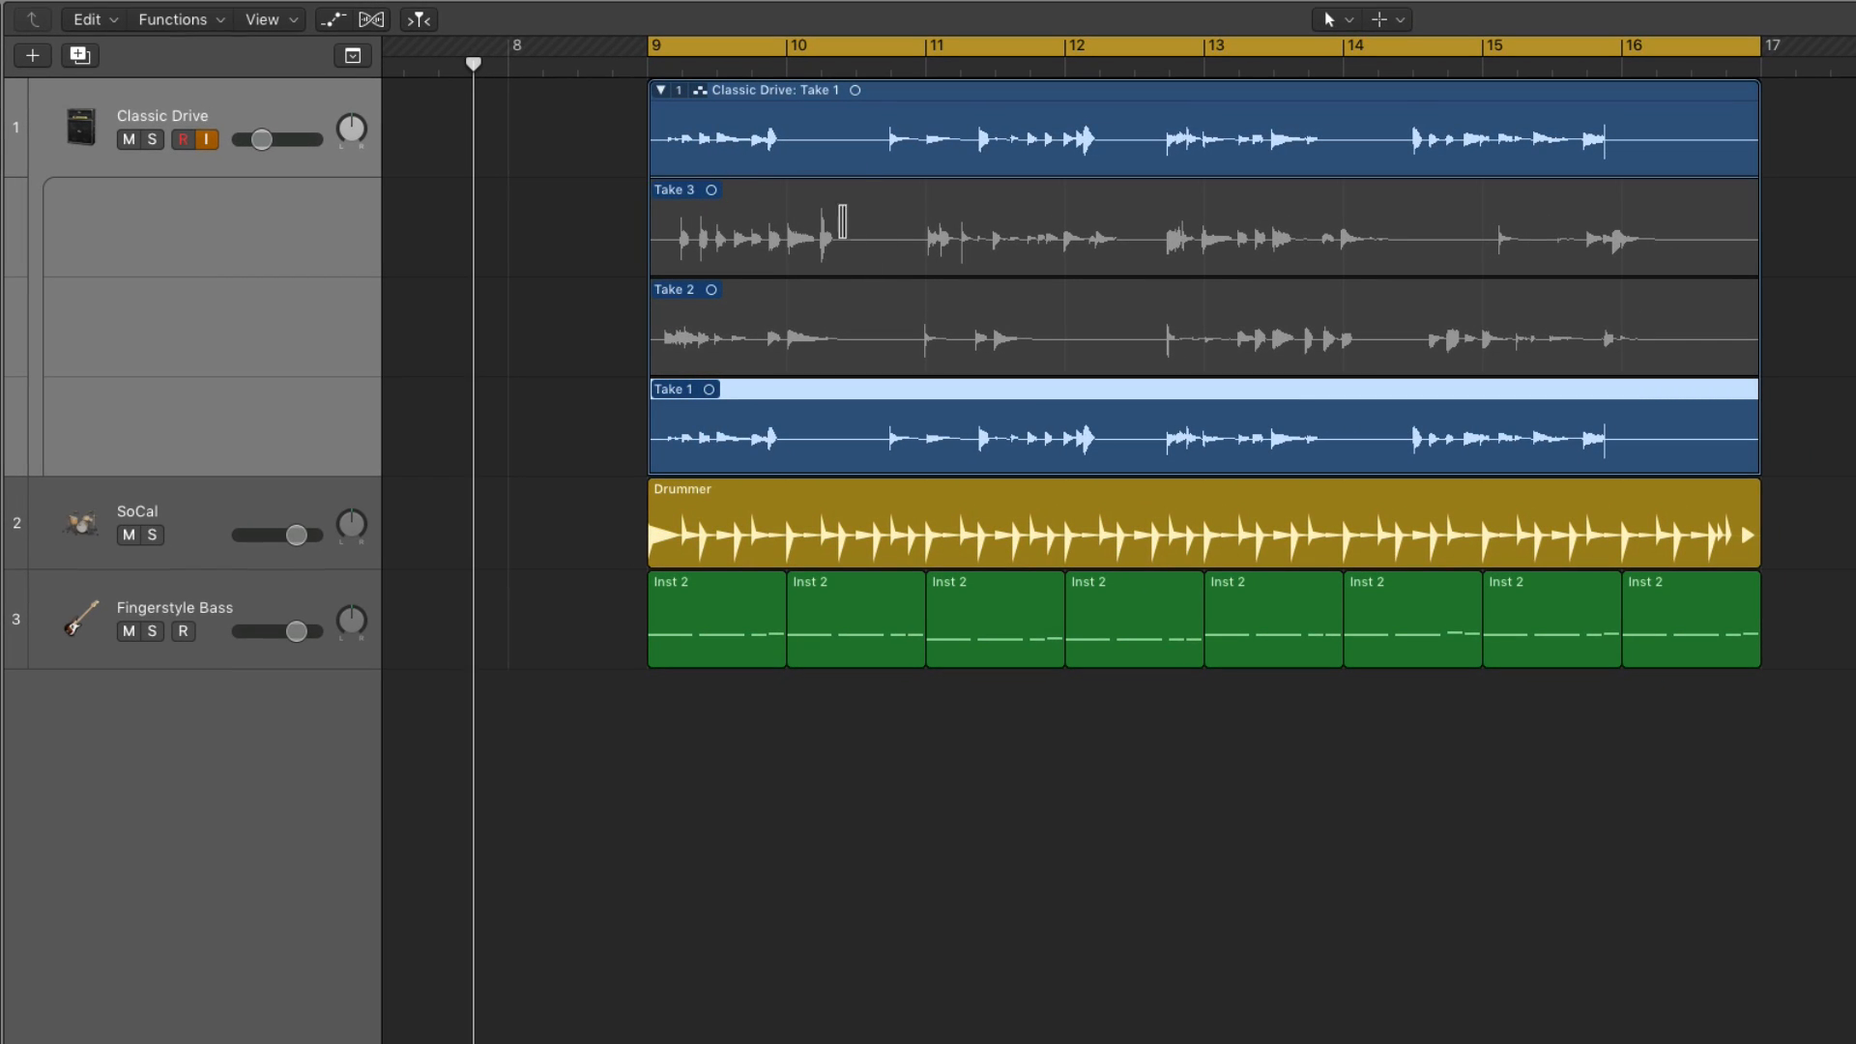
click(879, 225)
click(926, 343)
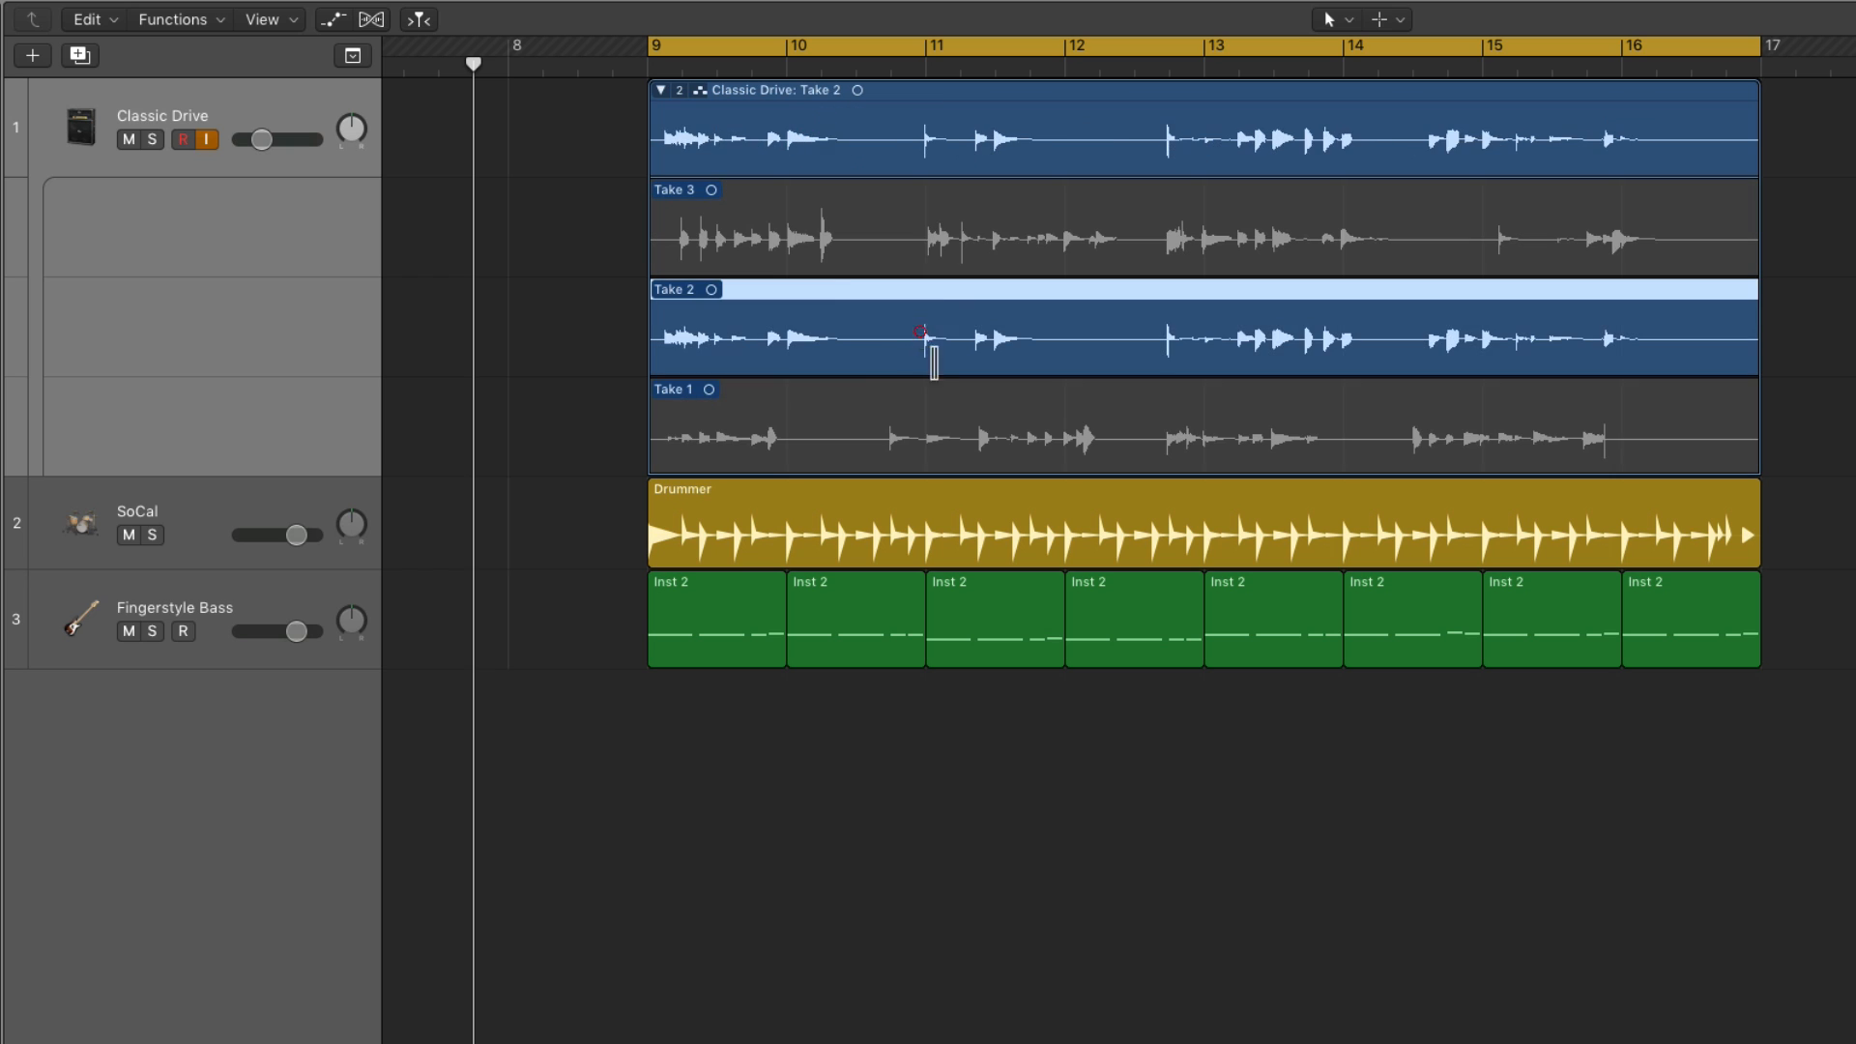
click(952, 411)
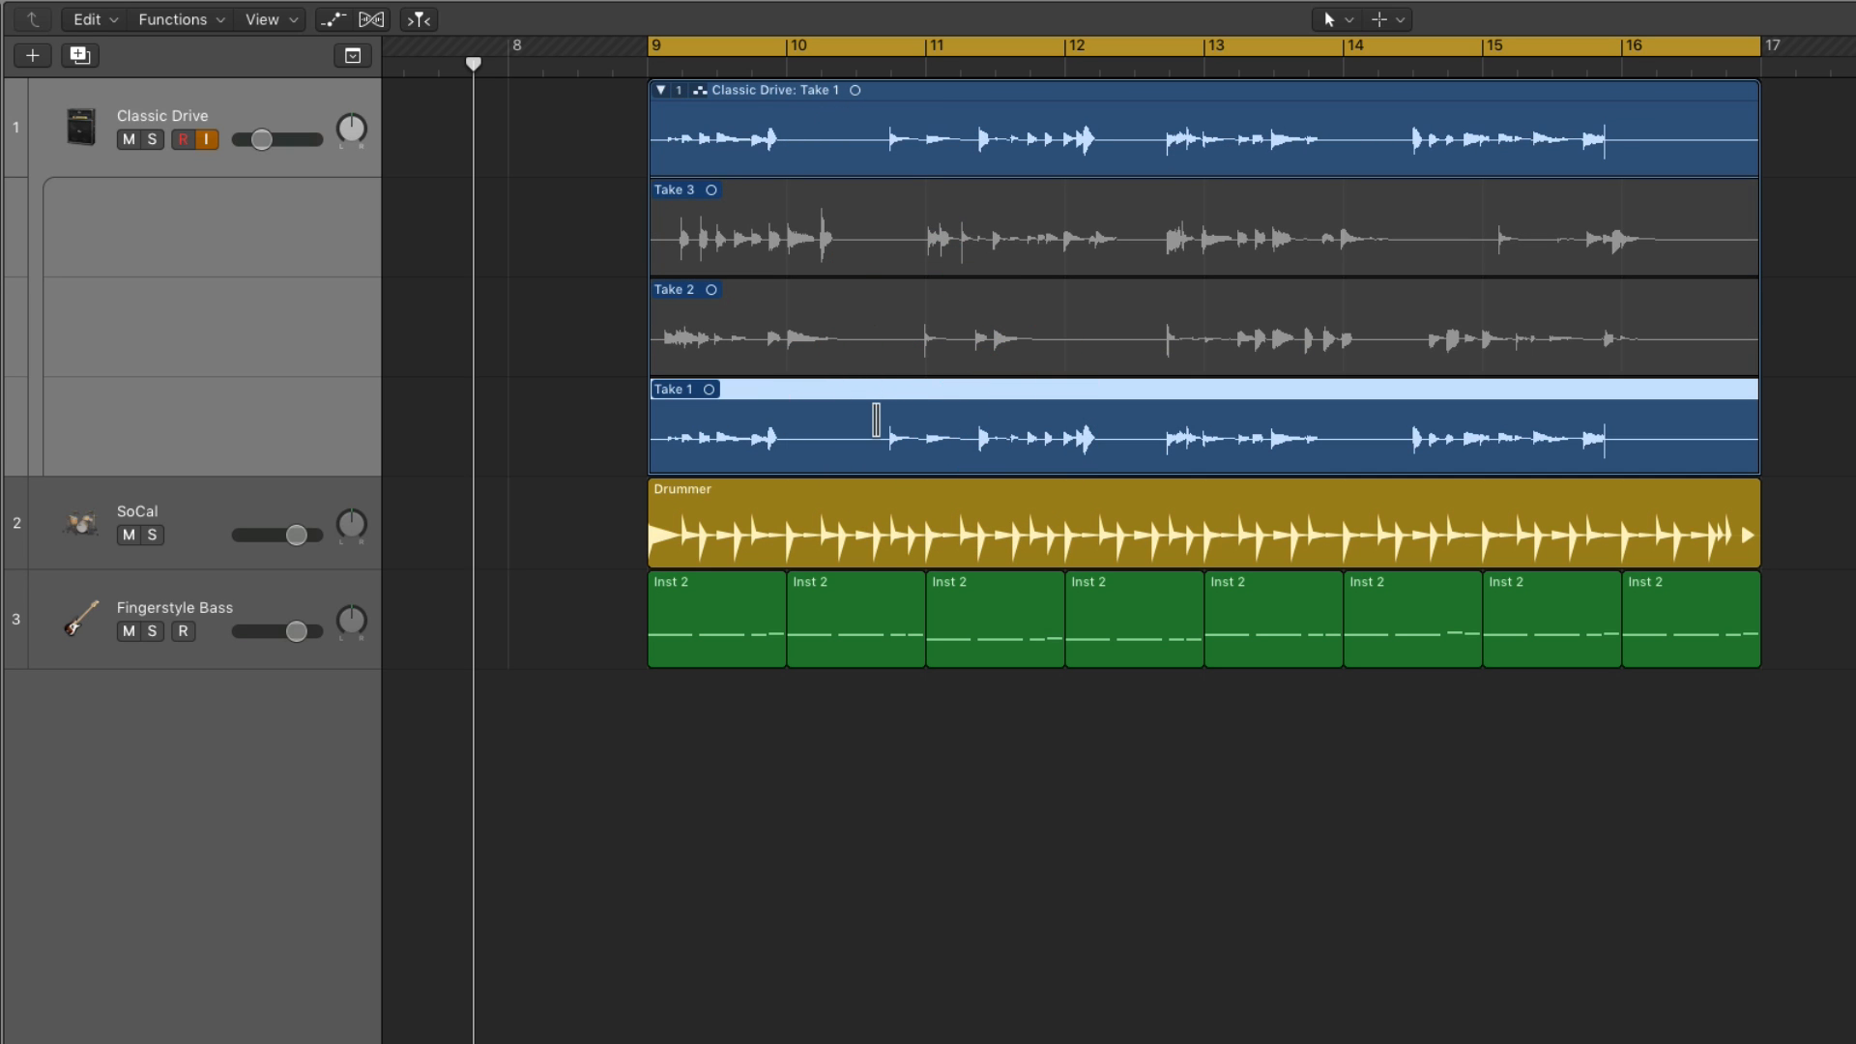
Switch the active guitar take back and forth between Take 2, Take 3 and Take 1, ending on Take 3.
click(798, 317)
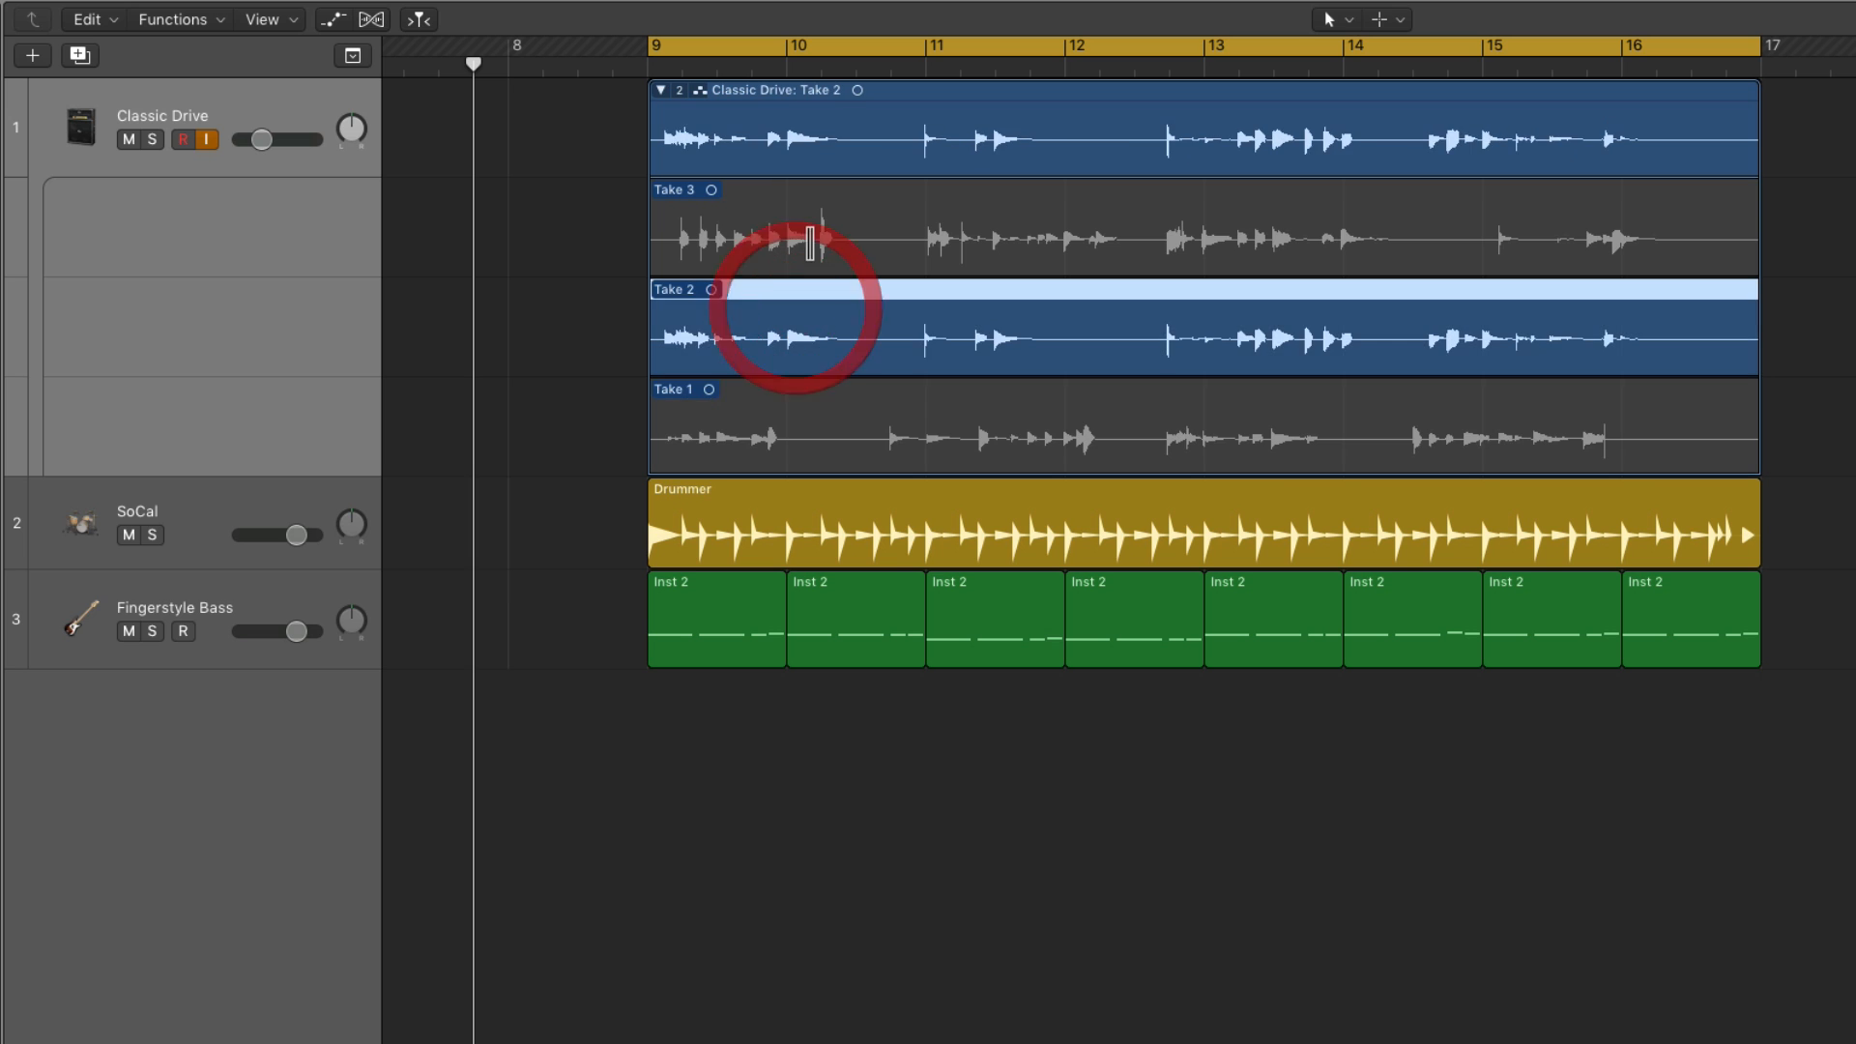
click(820, 236)
click(841, 344)
click(840, 416)
click(828, 353)
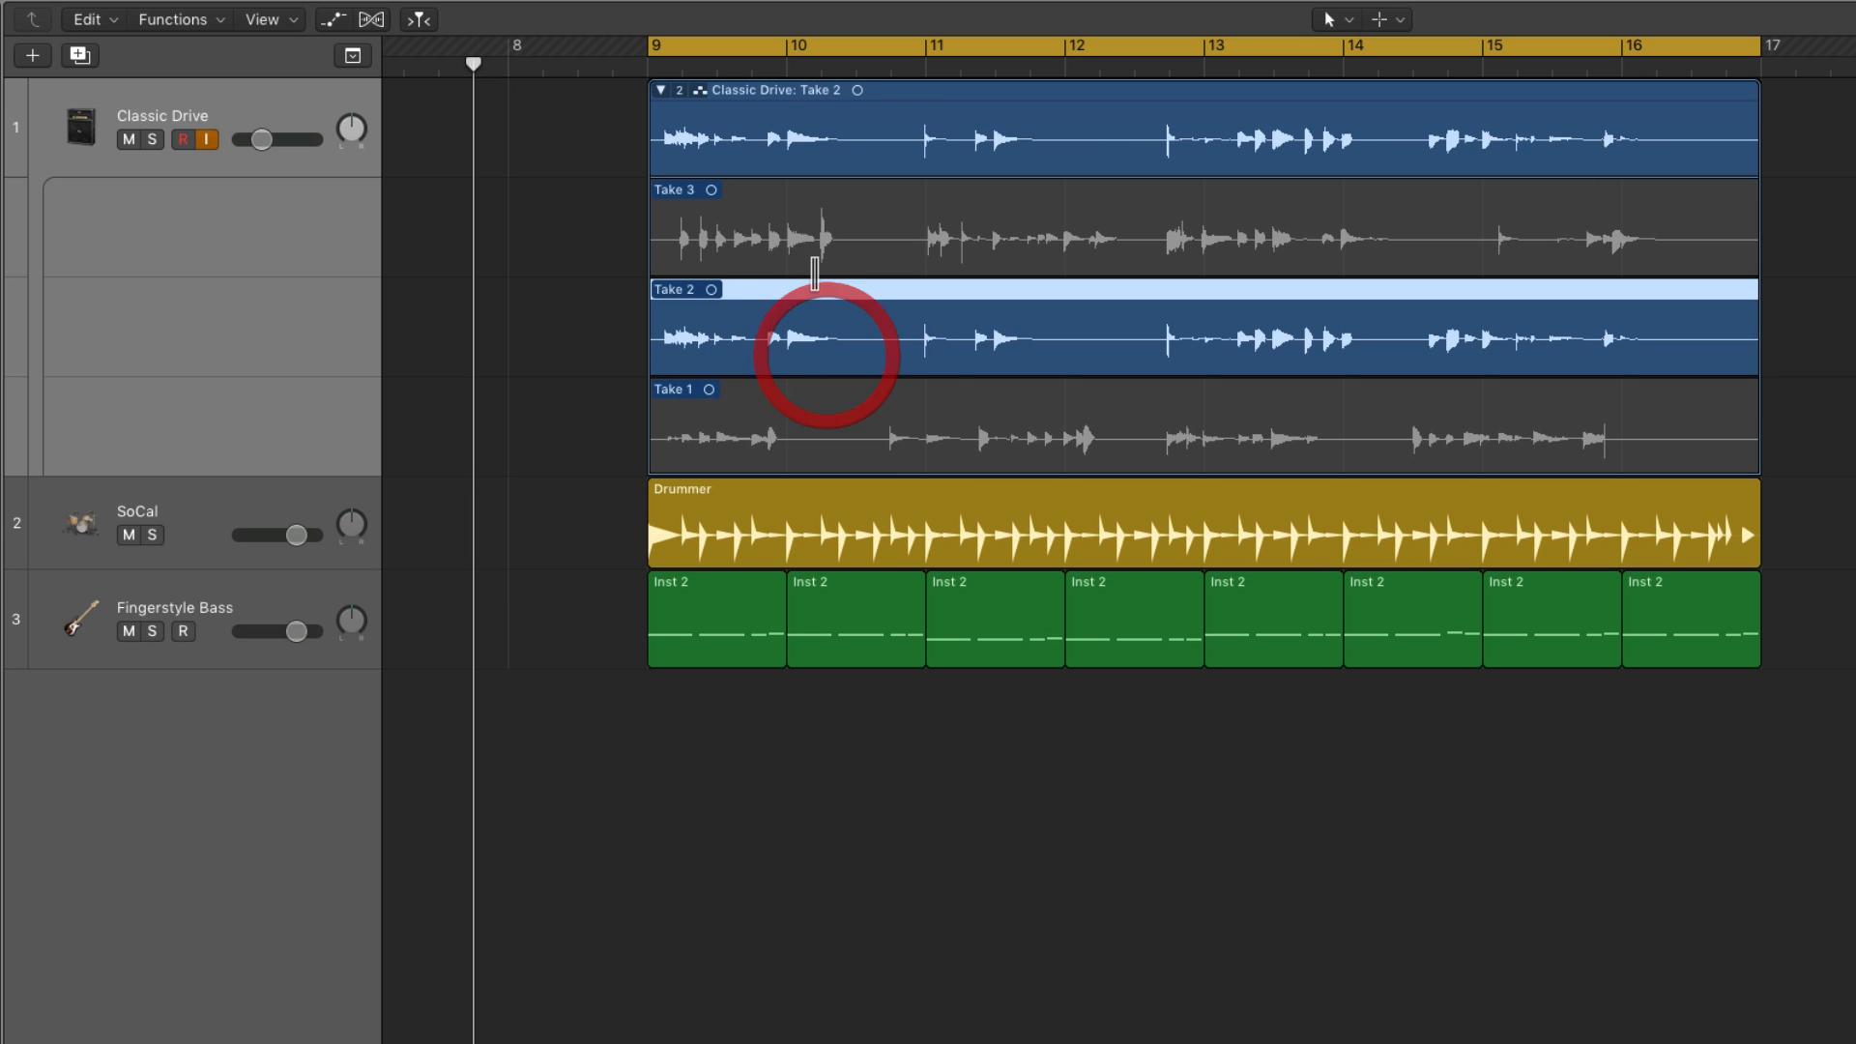
click(817, 253)
click(826, 413)
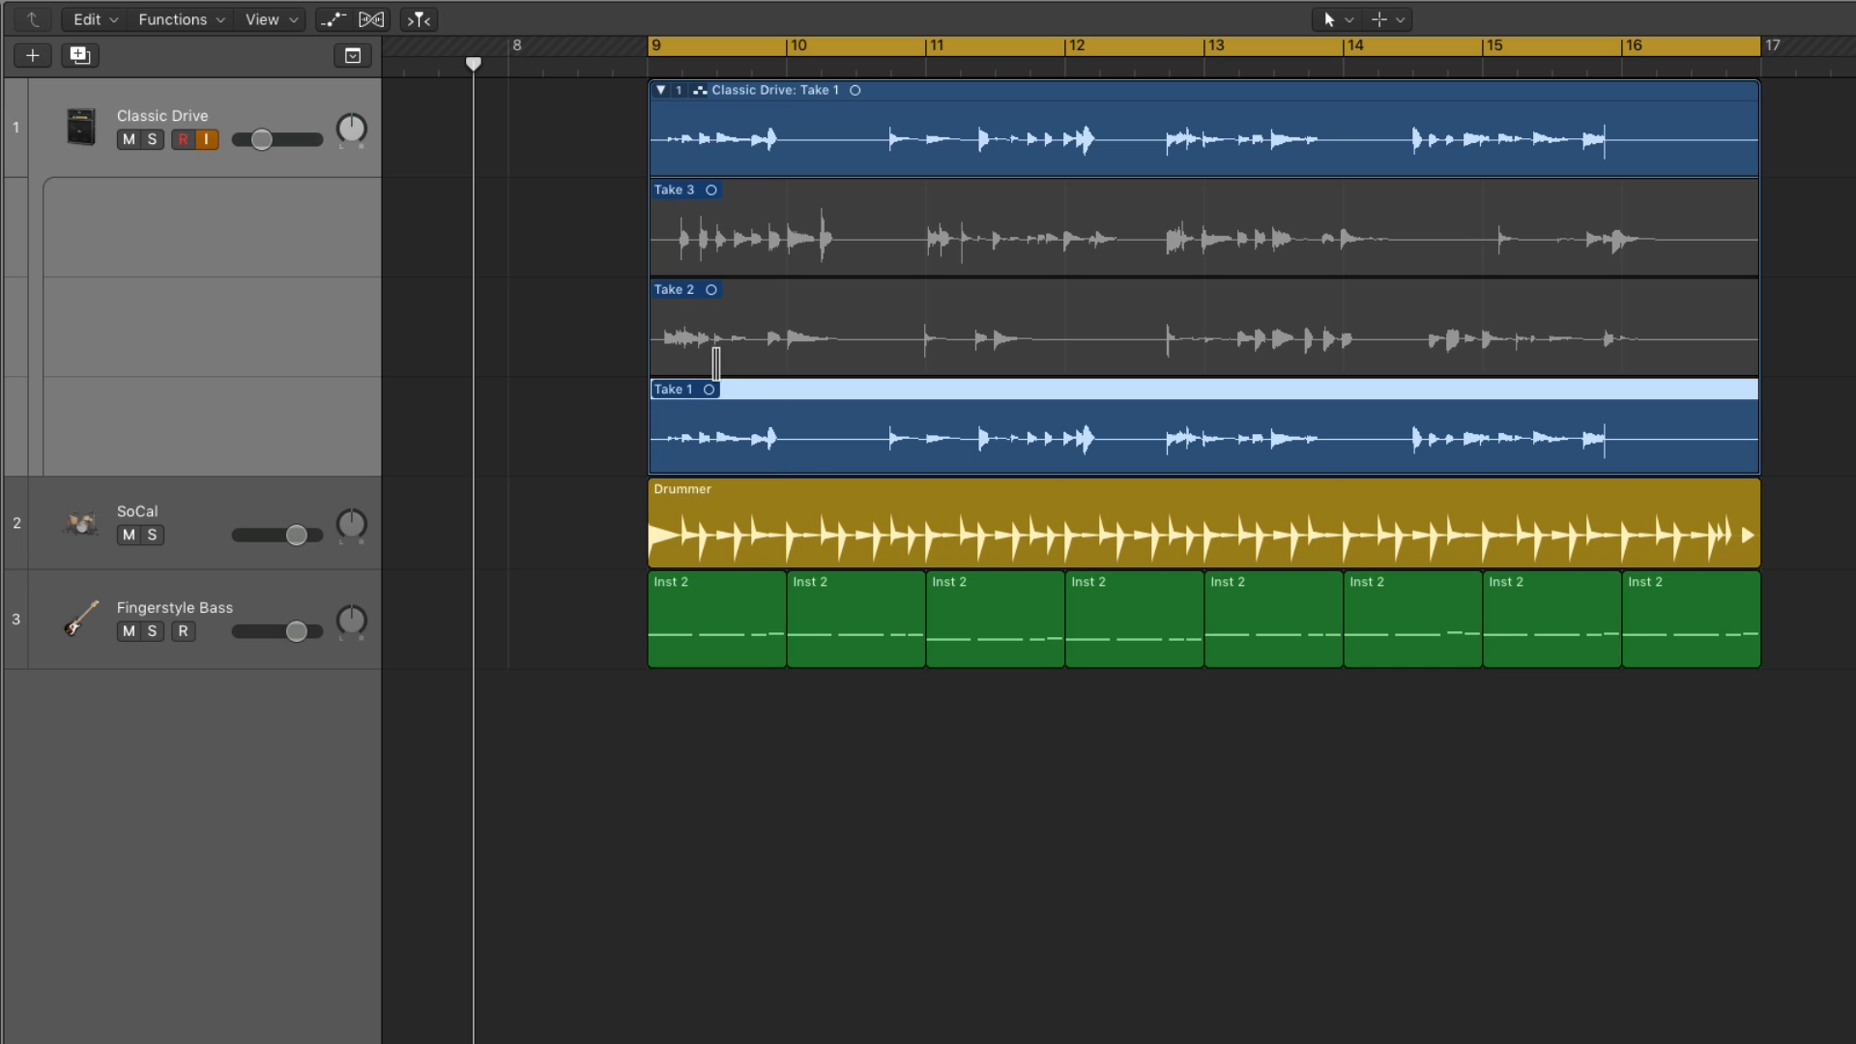
click(724, 322)
click(769, 242)
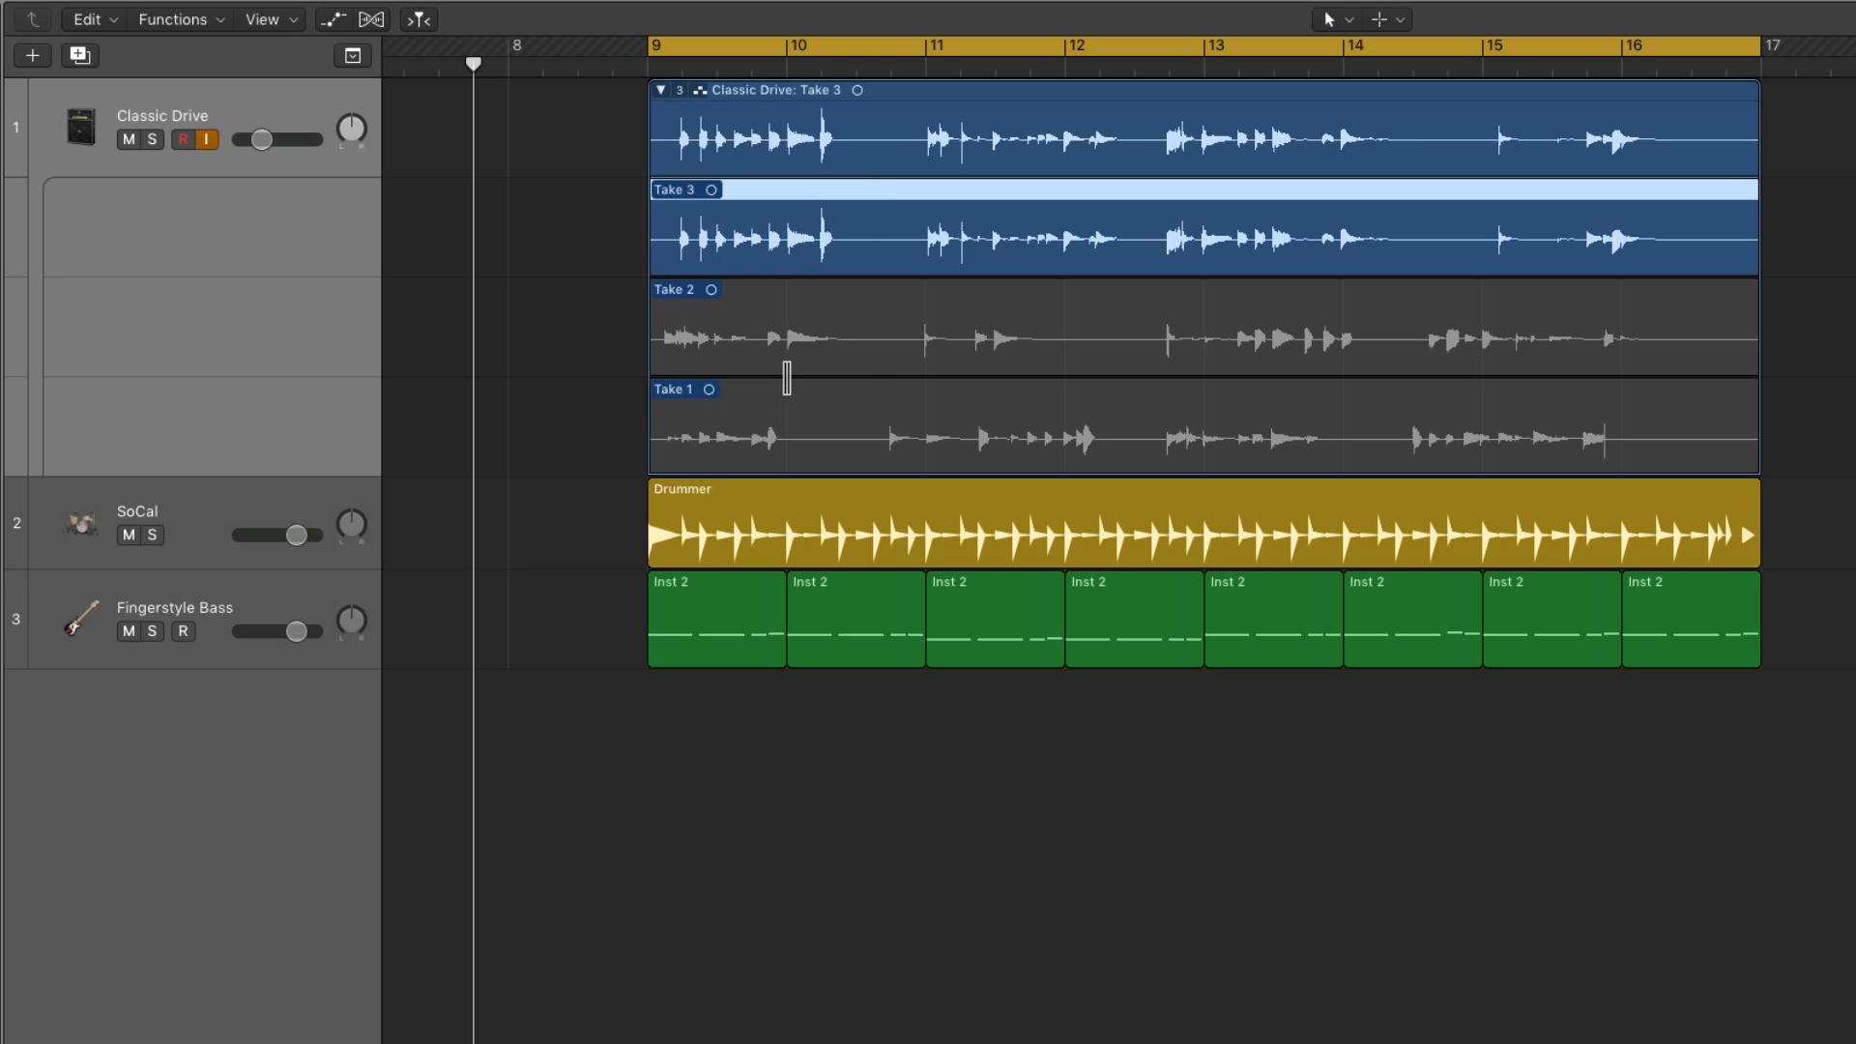
Make Take 1 active, play to the middle of bar 10, and comp in Take 2 from late bar 10 to mid-bar 12.
click(767, 439)
key(space)
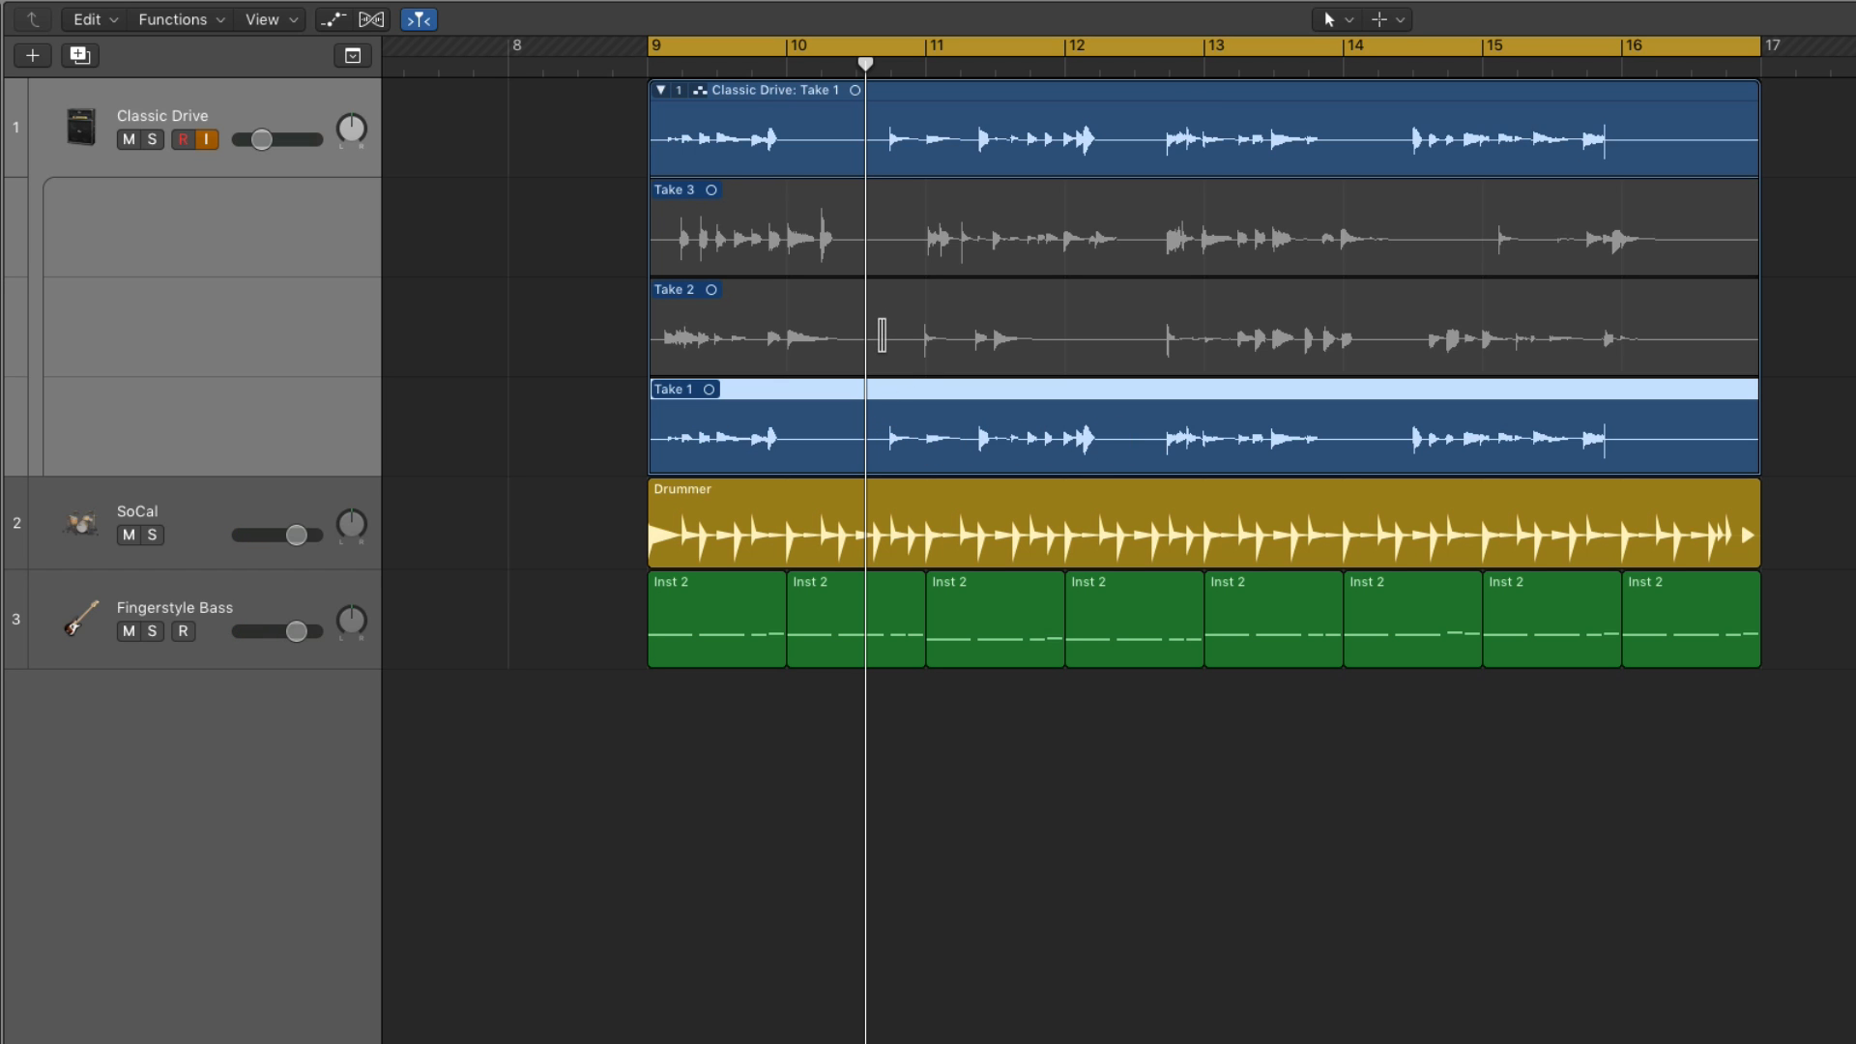
drag(882, 335, 1126, 346)
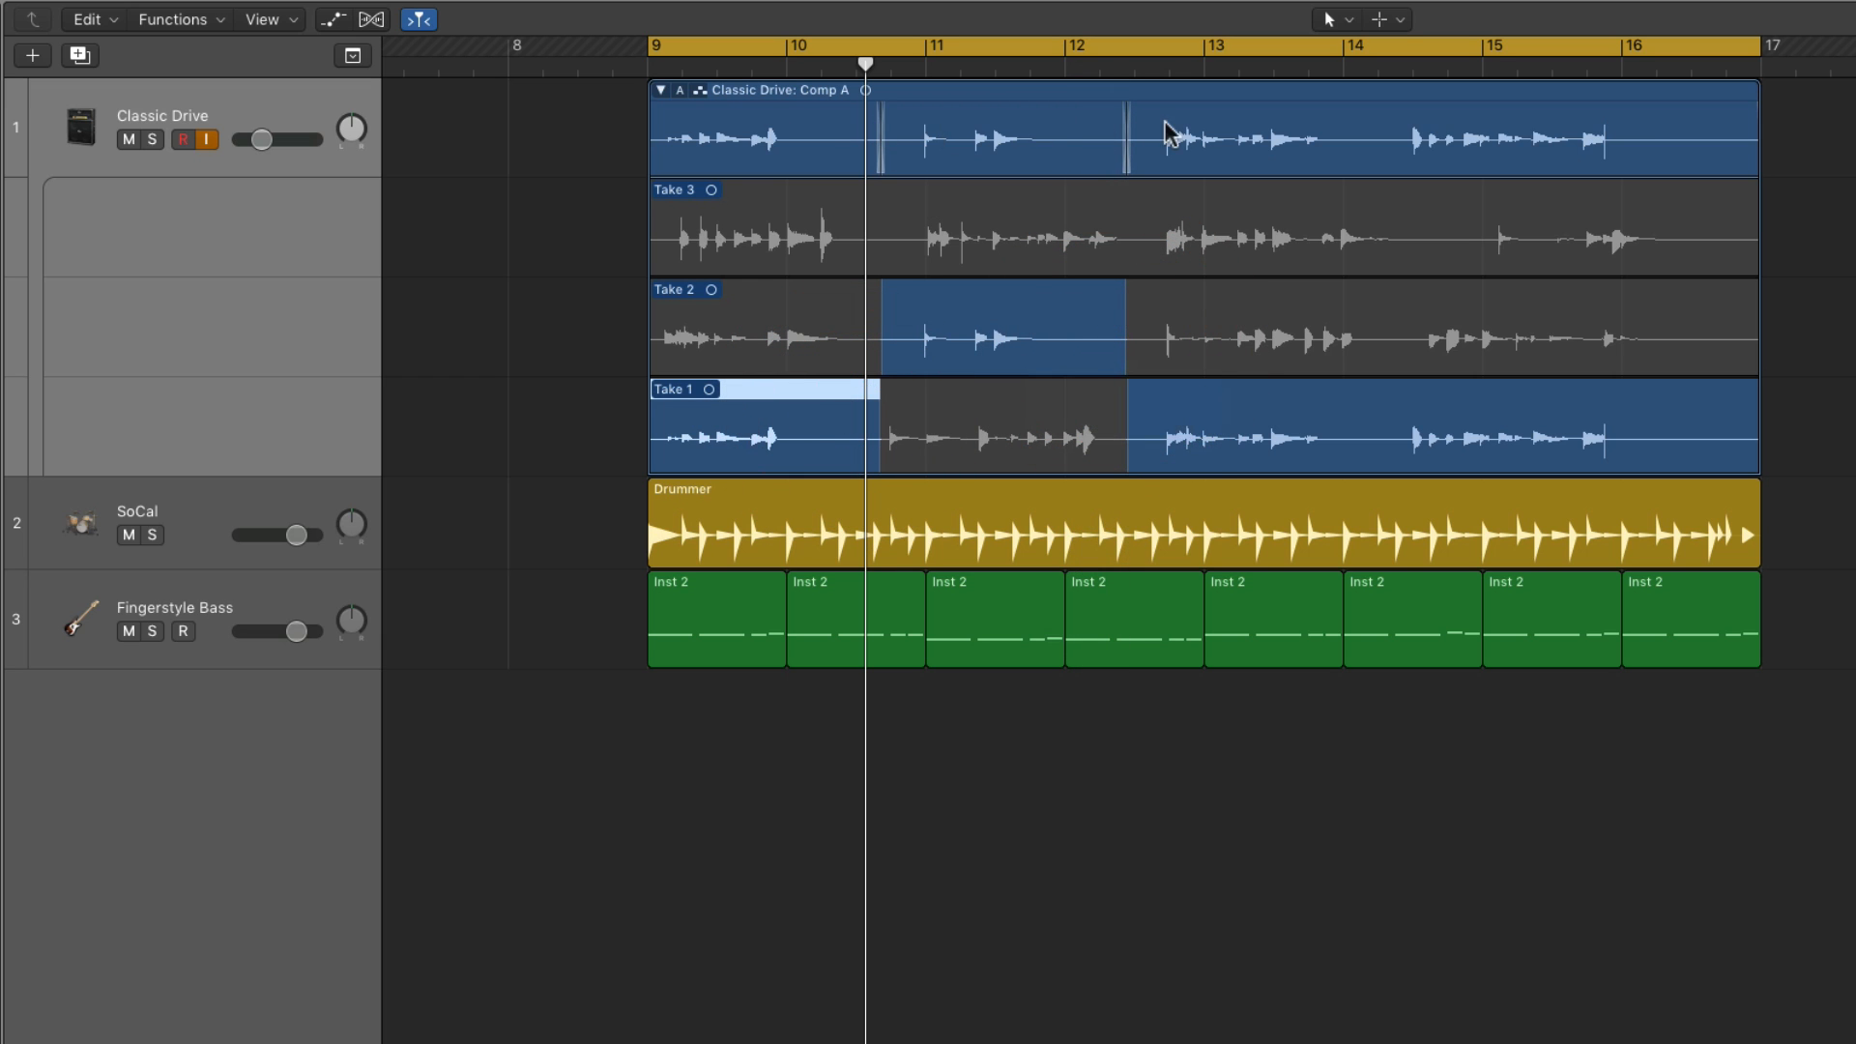
Select the comp's Take 1 and Take 2 segments in turn to examine the transitions between them.
click(831, 412)
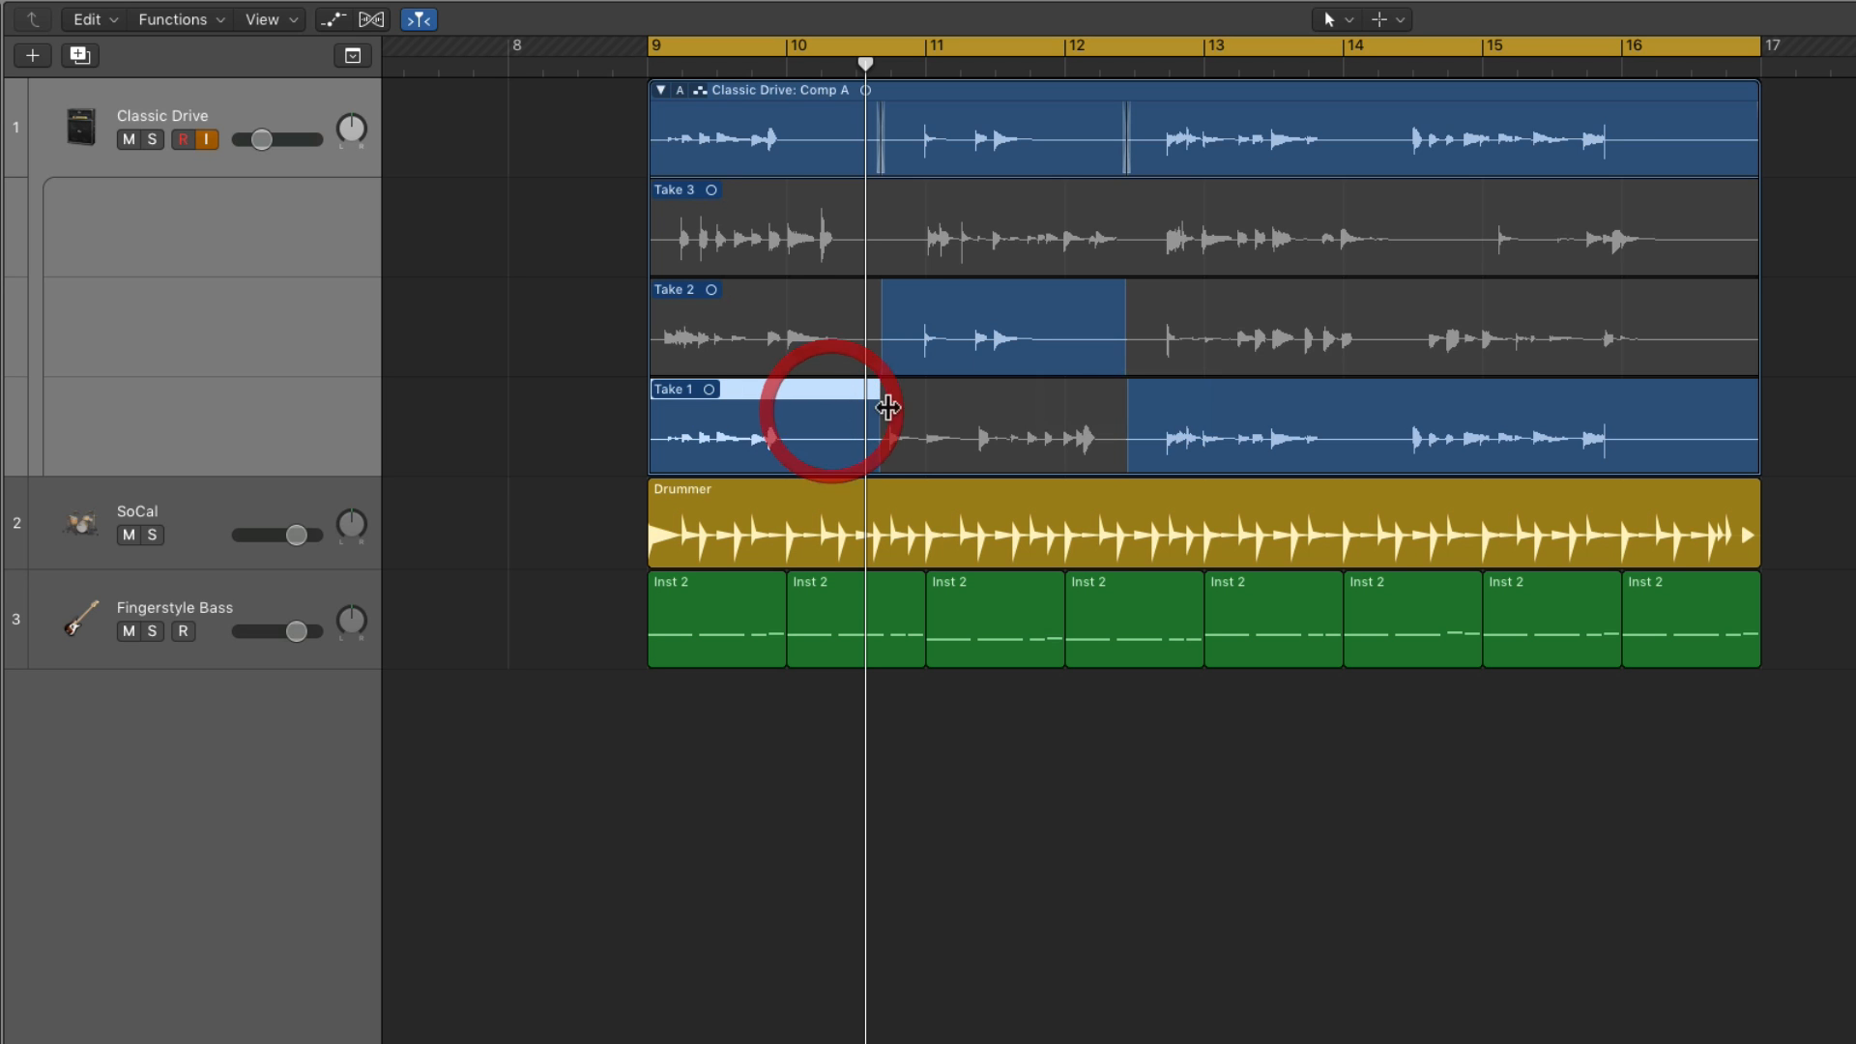
click(935, 290)
click(1147, 397)
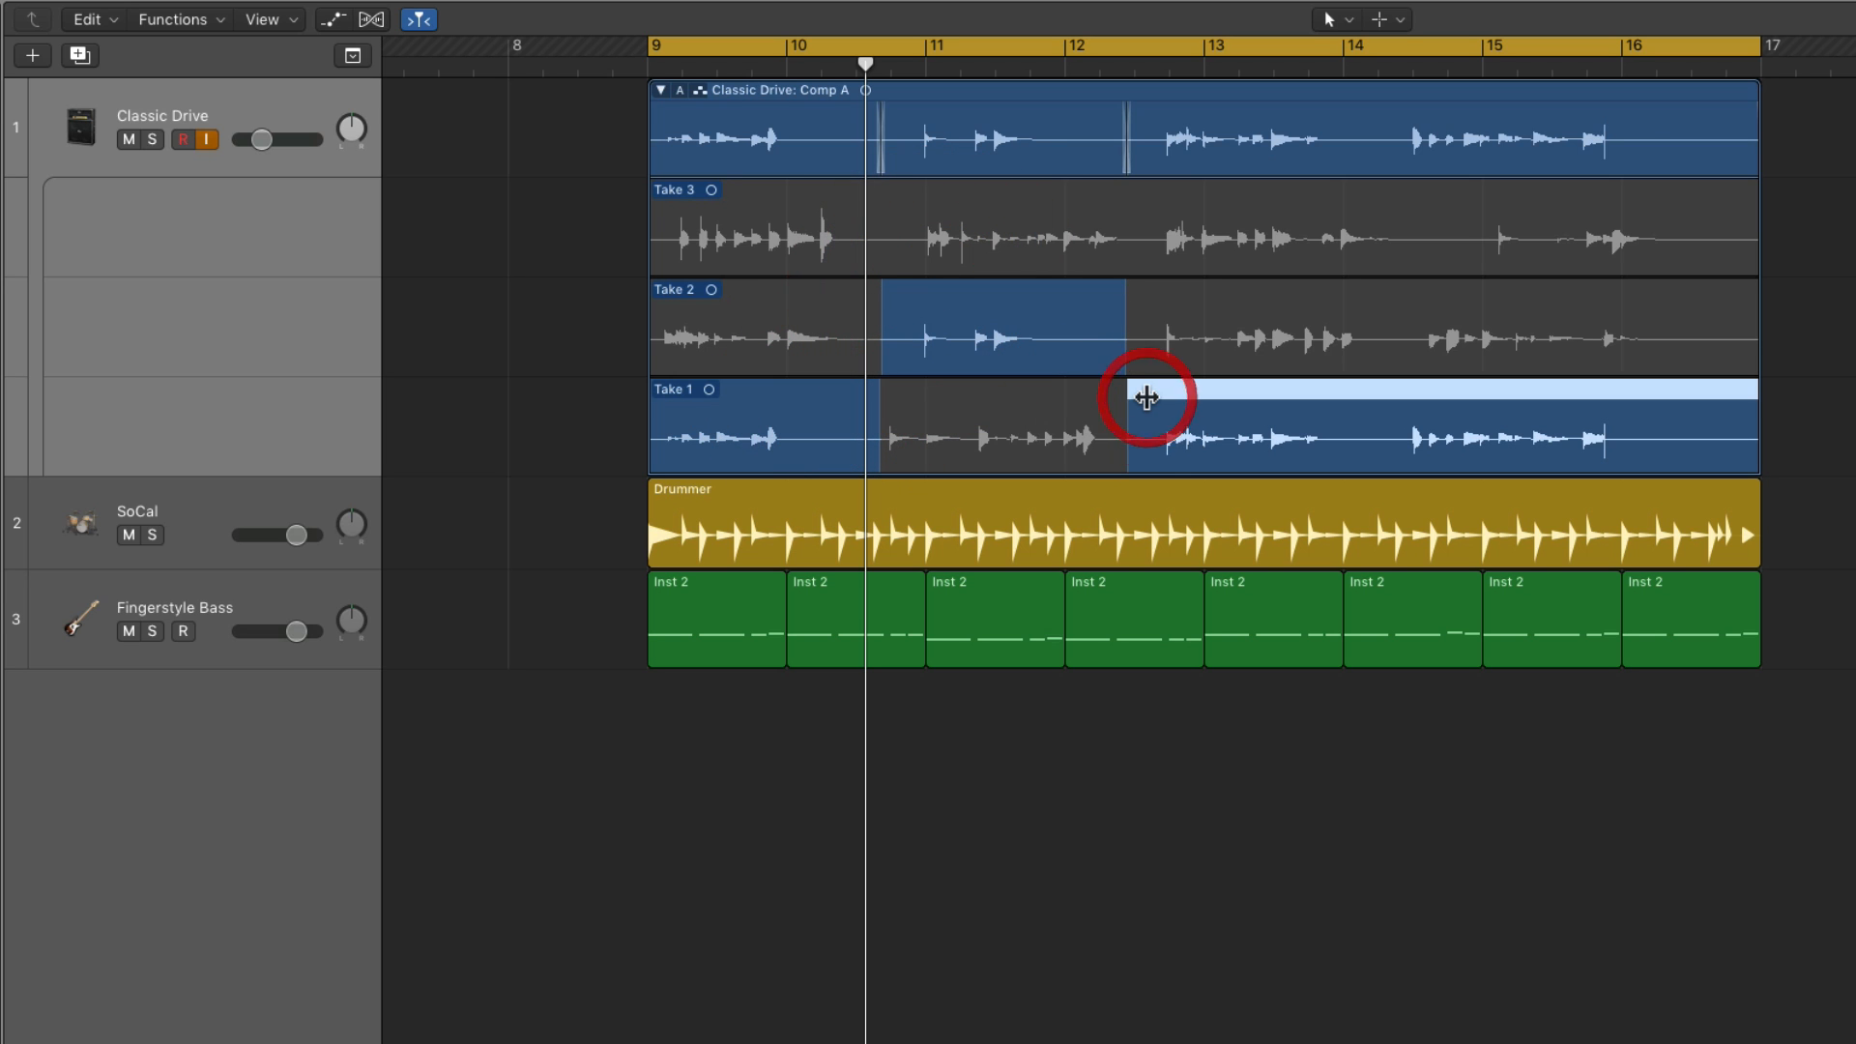
click(859, 394)
click(890, 325)
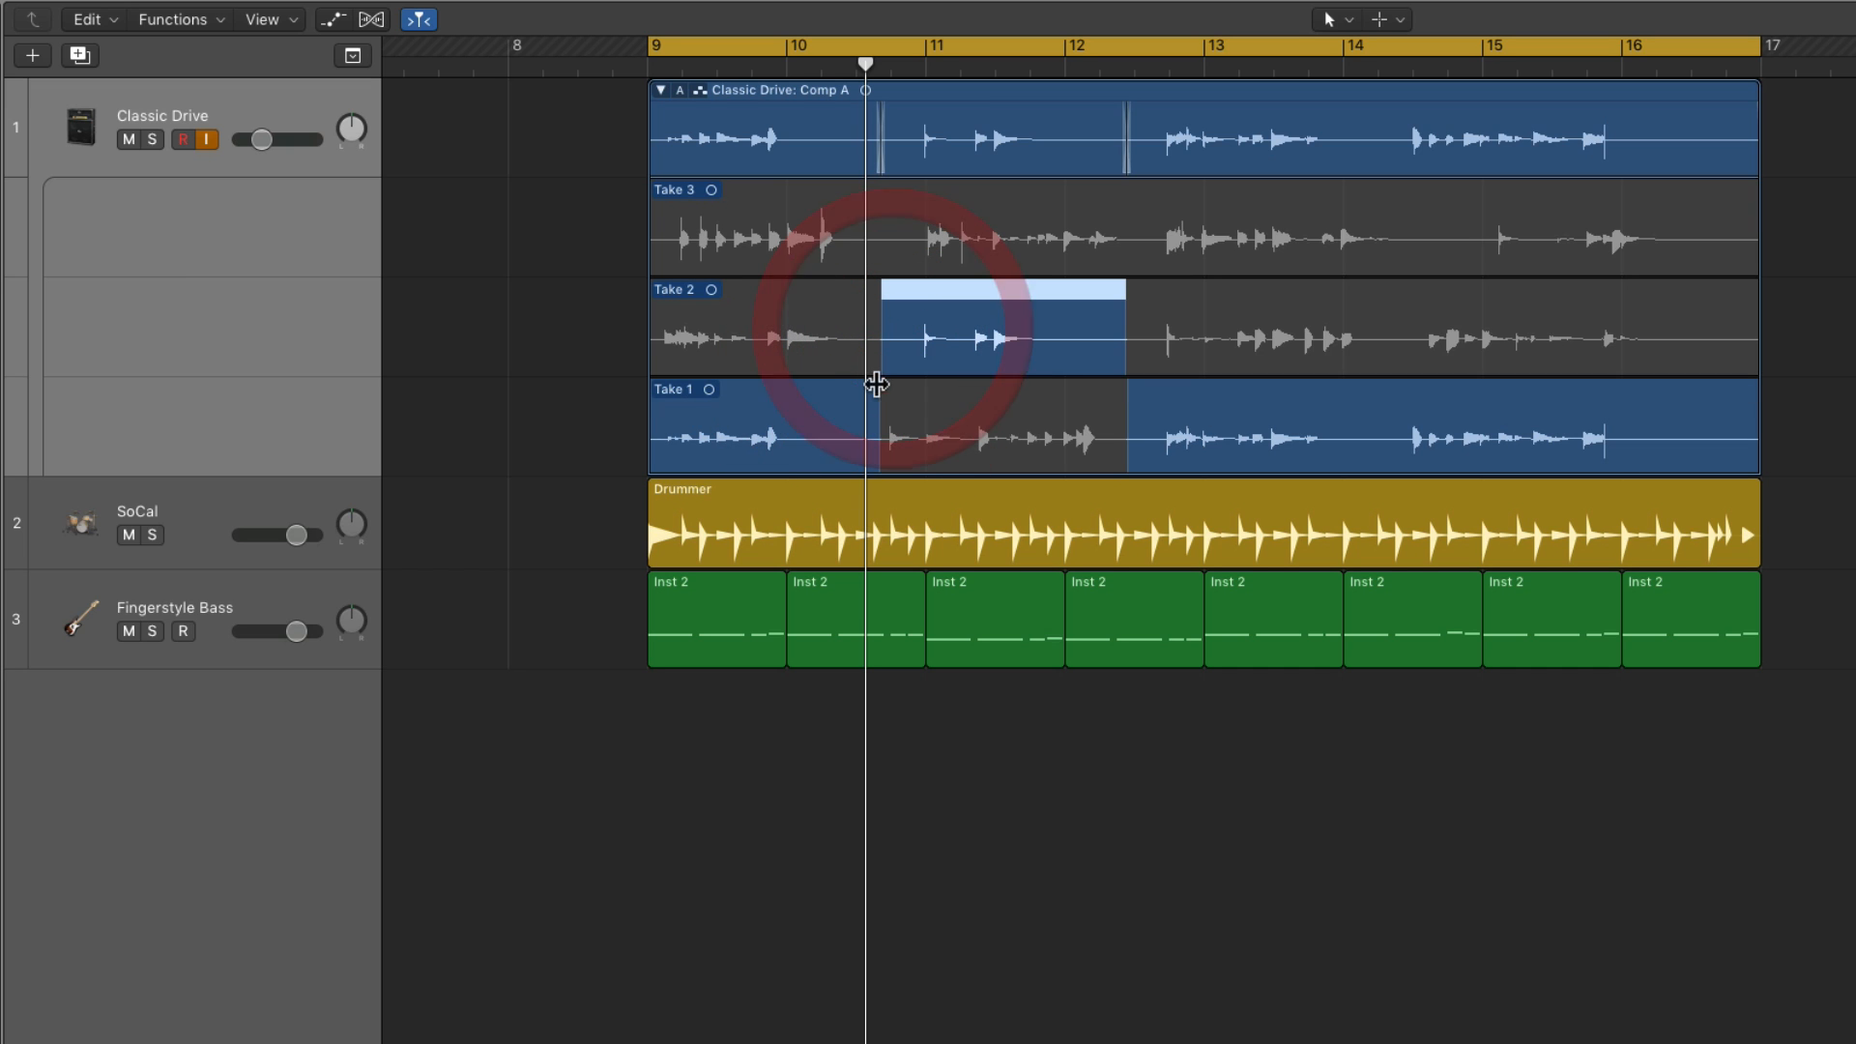
click(869, 394)
click(885, 321)
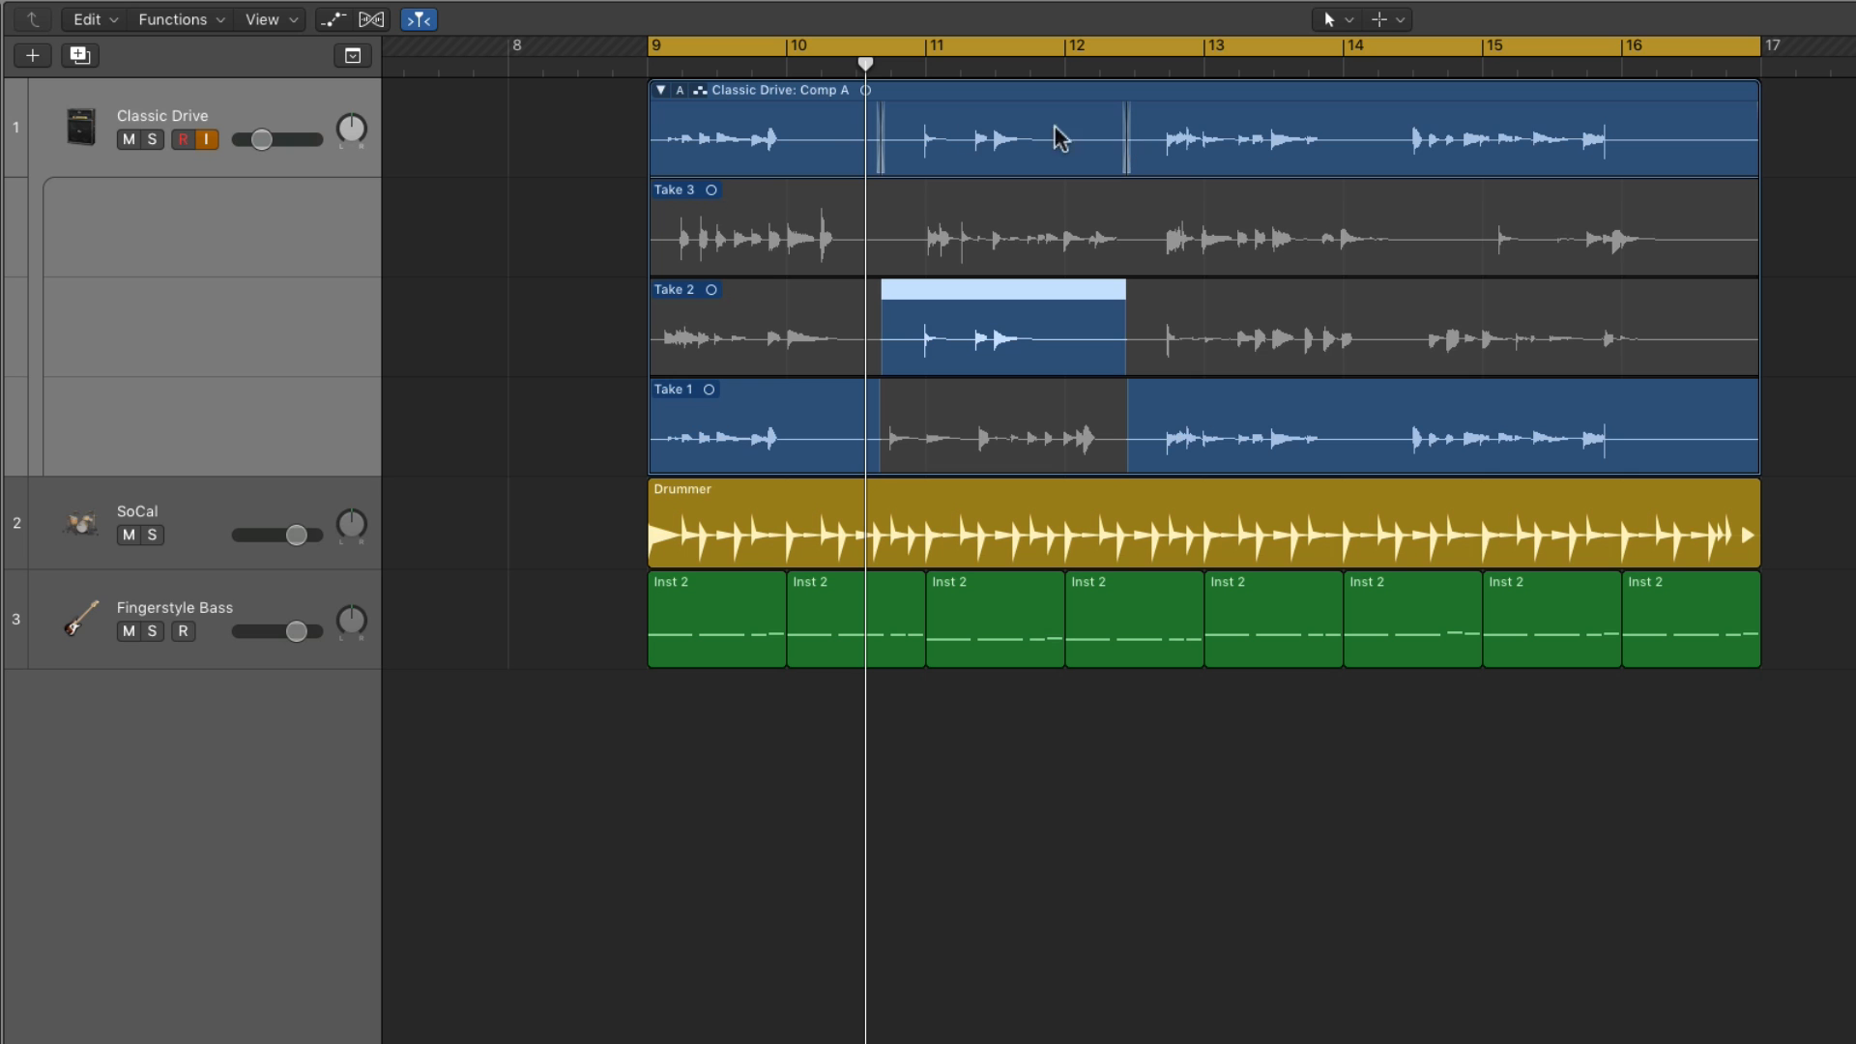
Go through the three comp segments in playing order, and compare the opening Take 1 segment with the Take 2 segment.
click(861, 403)
click(936, 315)
click(1140, 418)
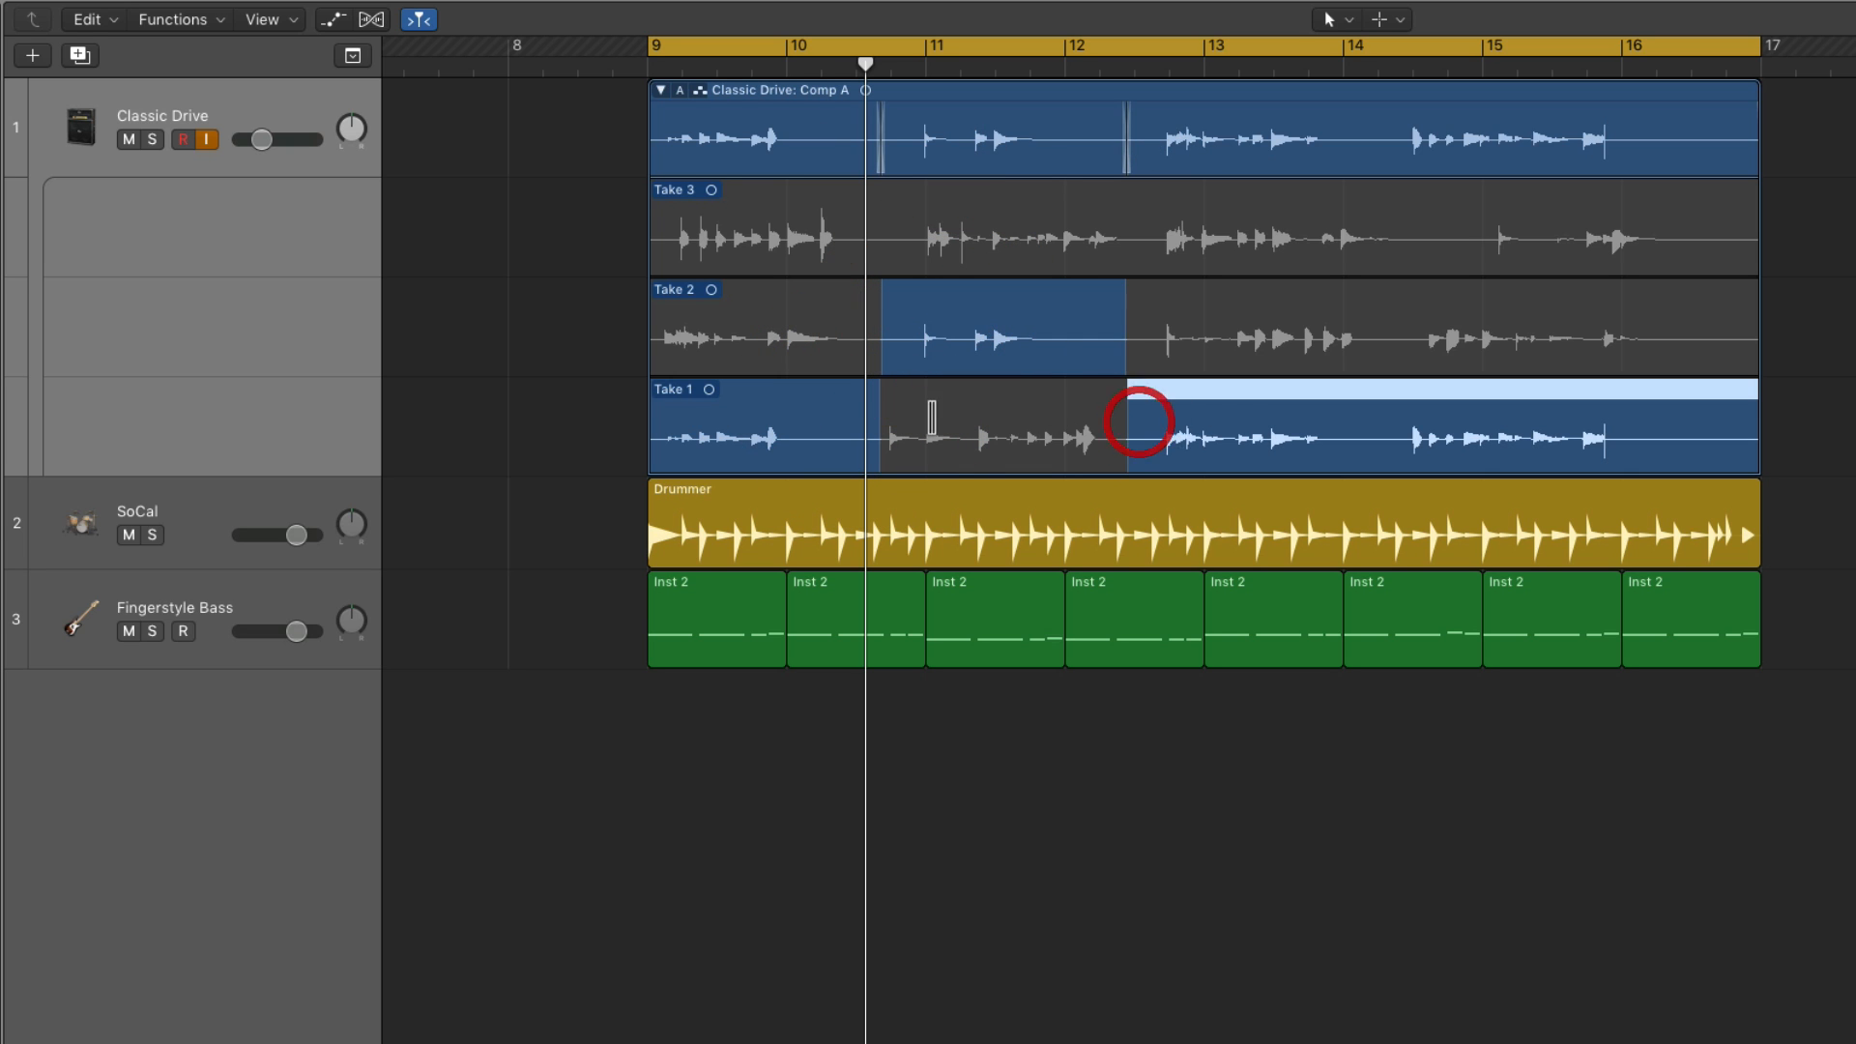
click(833, 418)
click(943, 323)
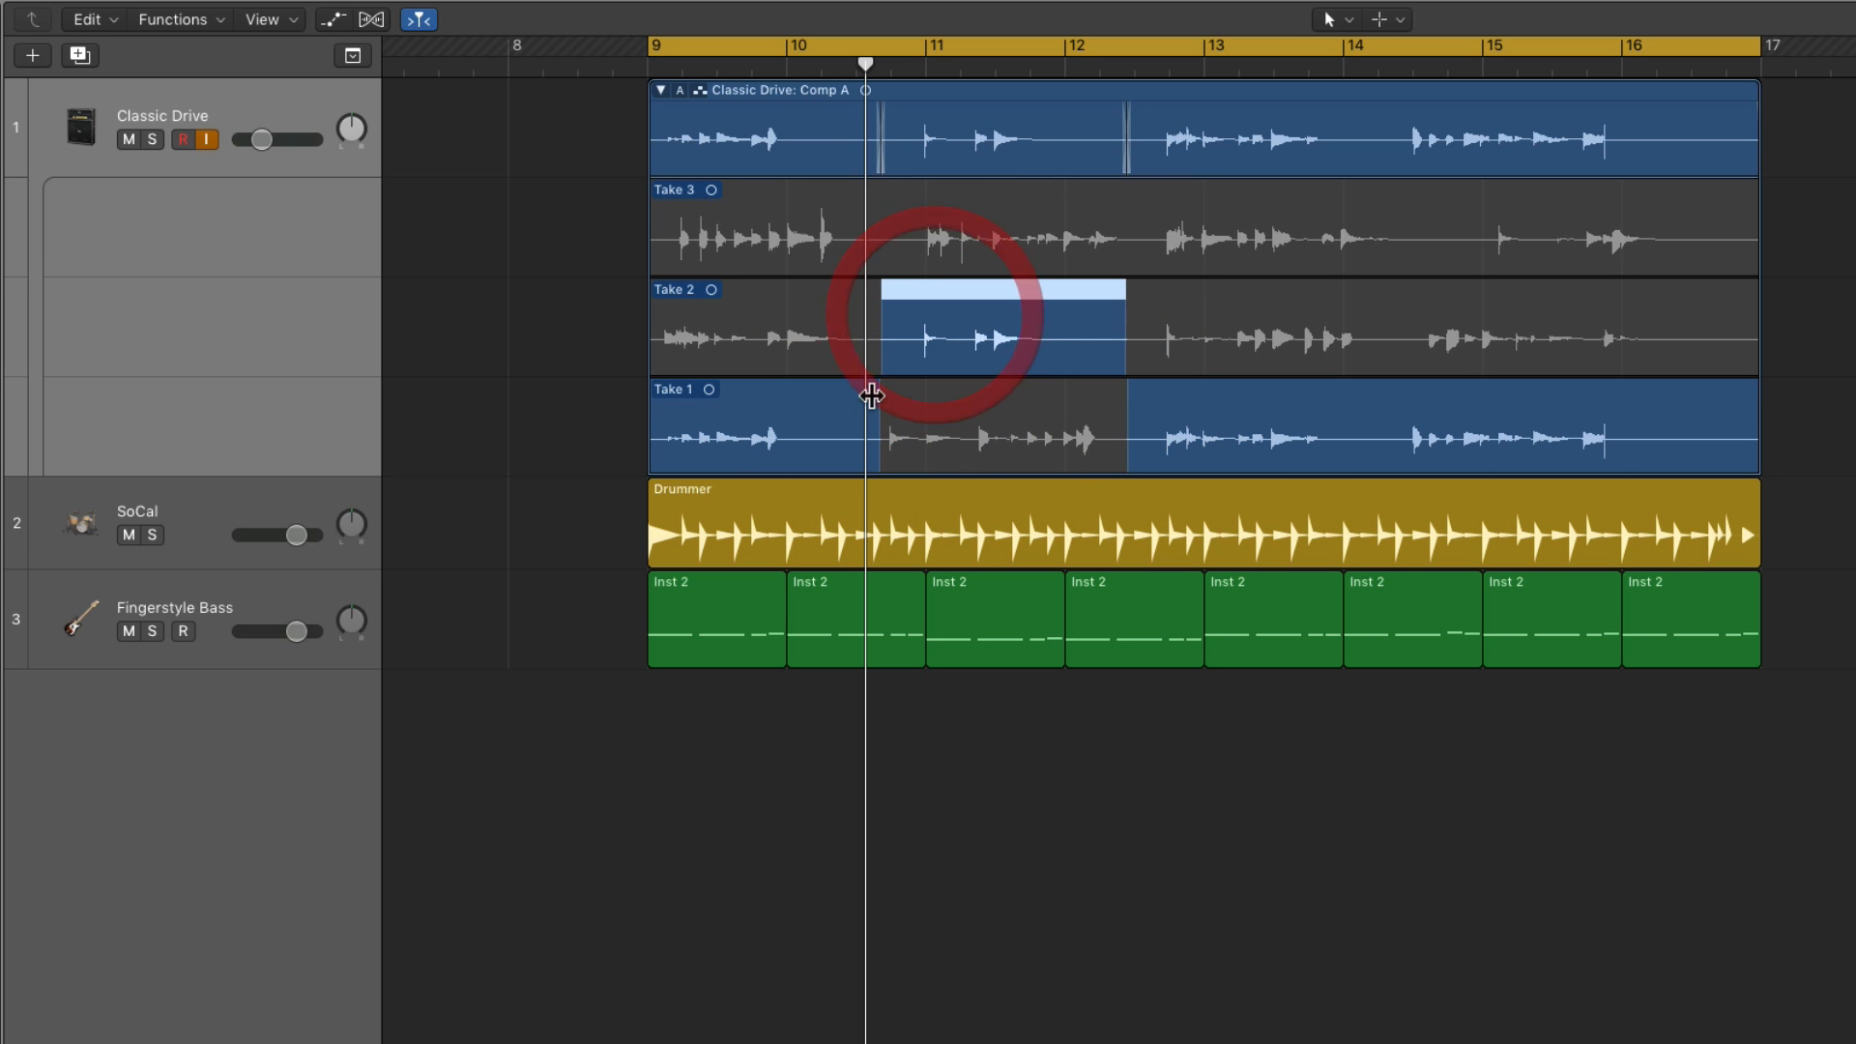
click(817, 402)
click(957, 325)
Audition the comp into bar 14, and try switching its last section to Take 2 before restoring Take 1 there.
key(space)
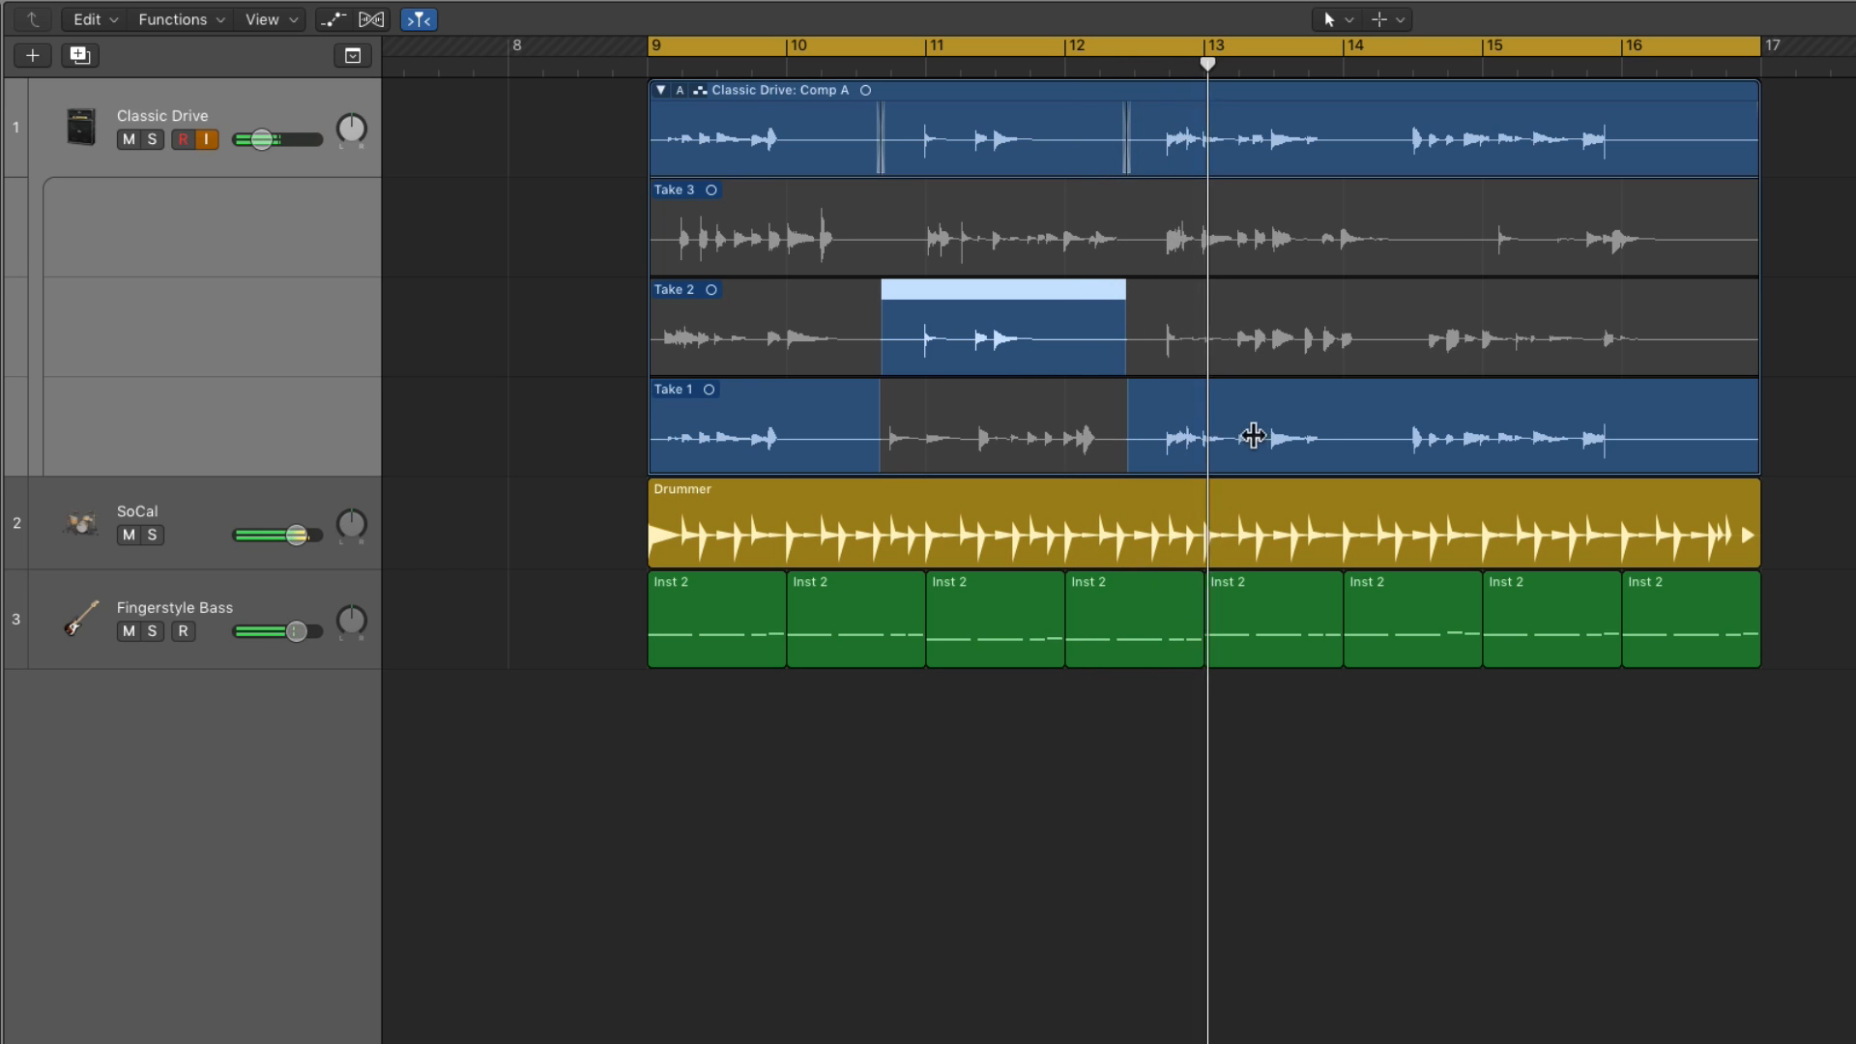
click(1121, 70)
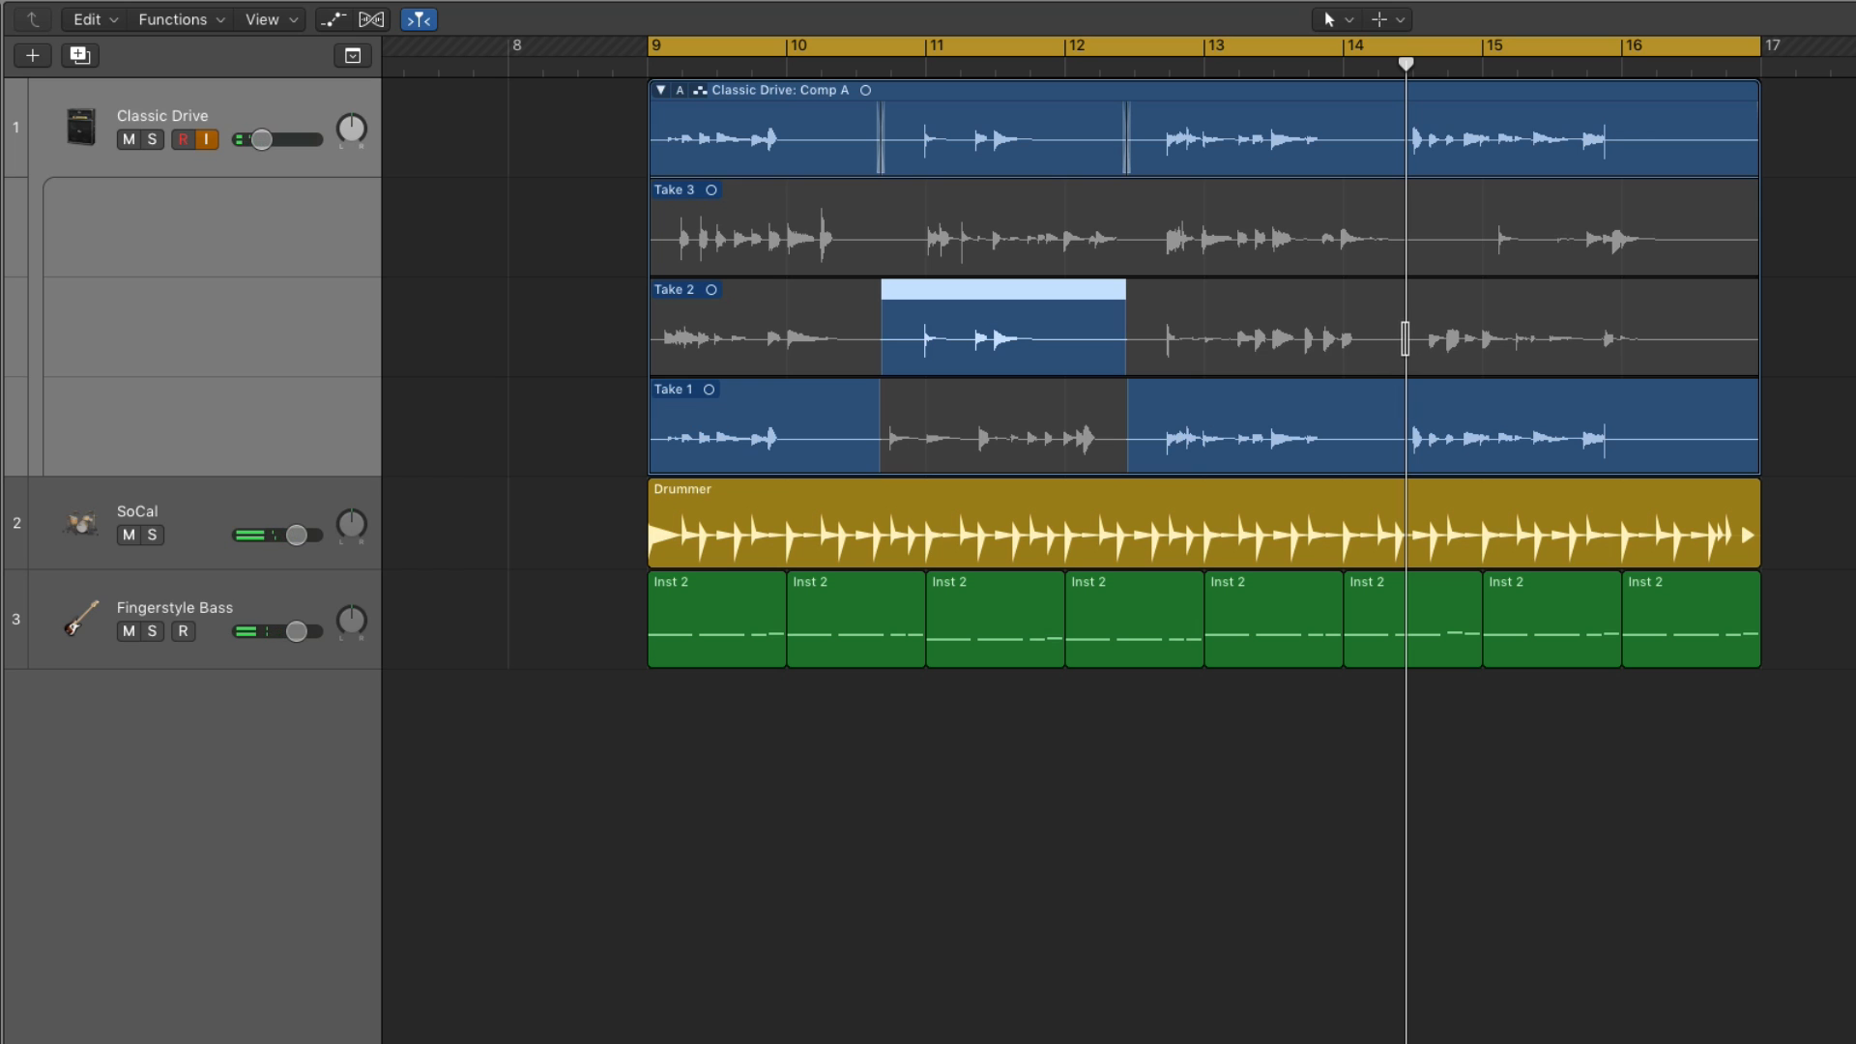
click(1405, 339)
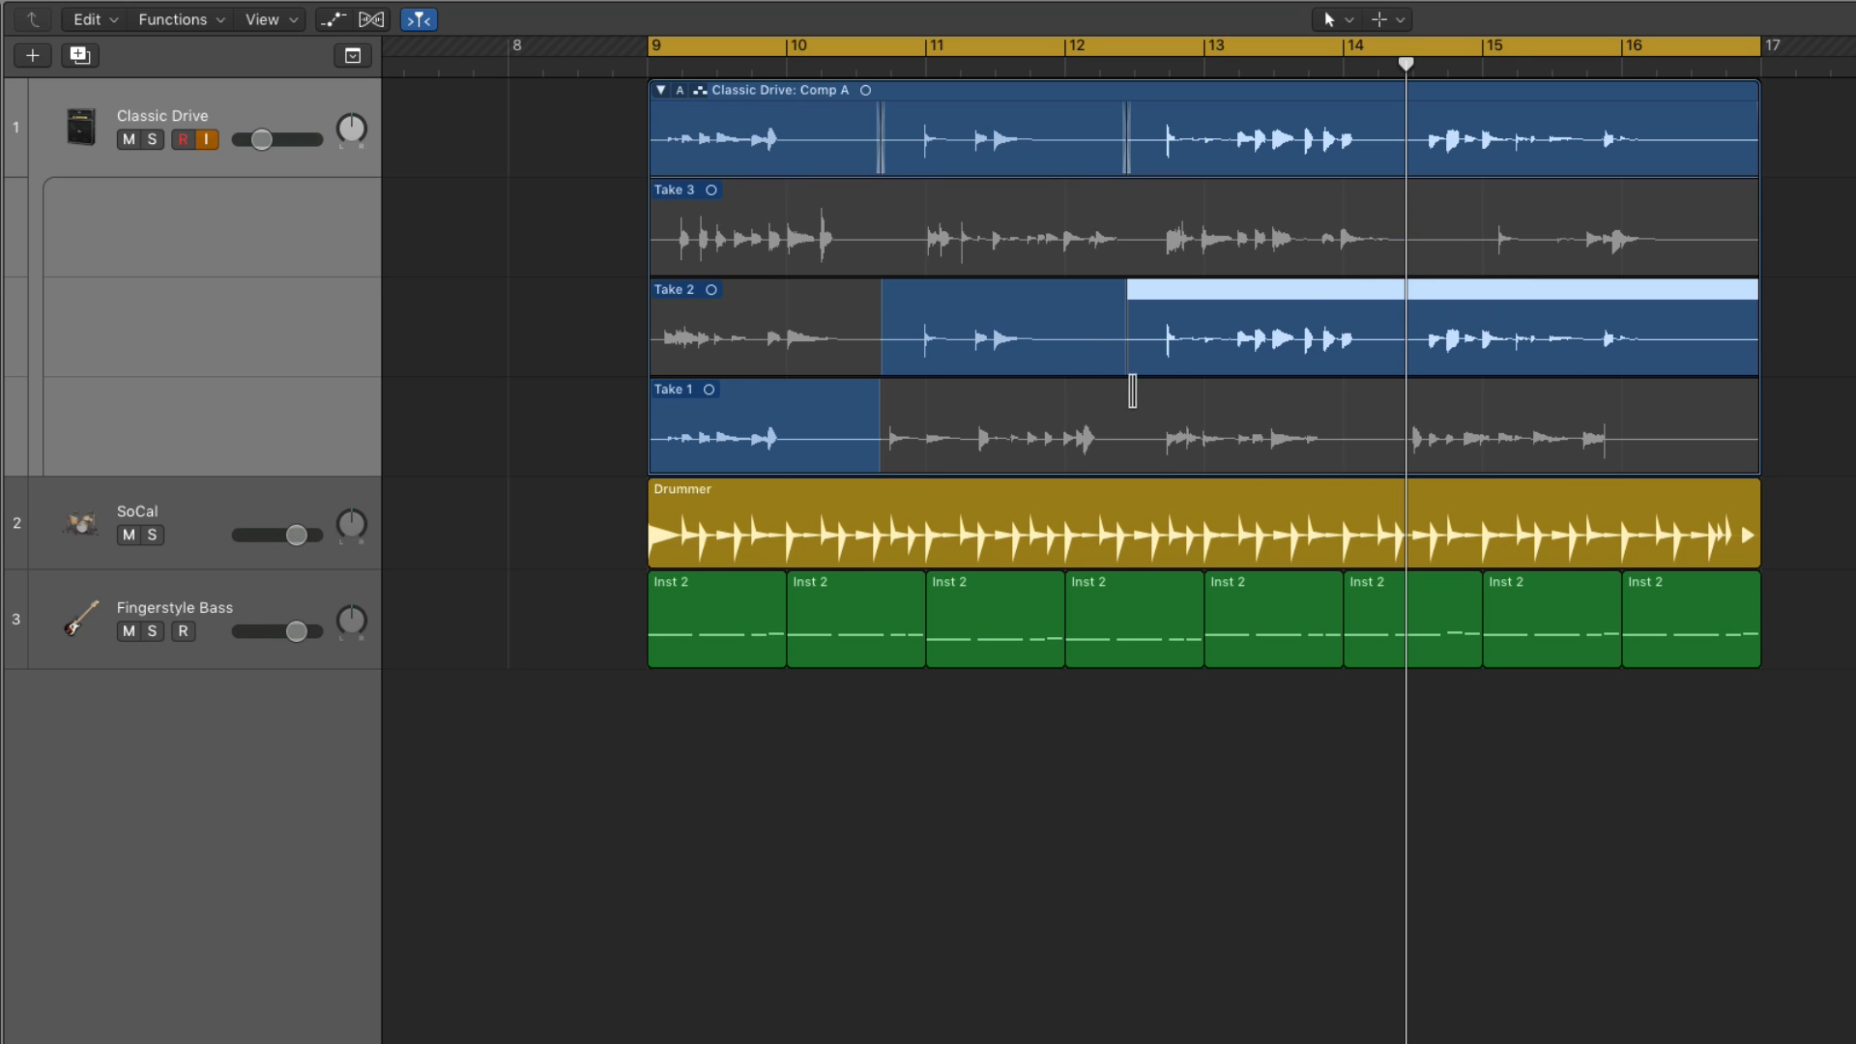
drag(1126, 408, 1762, 435)
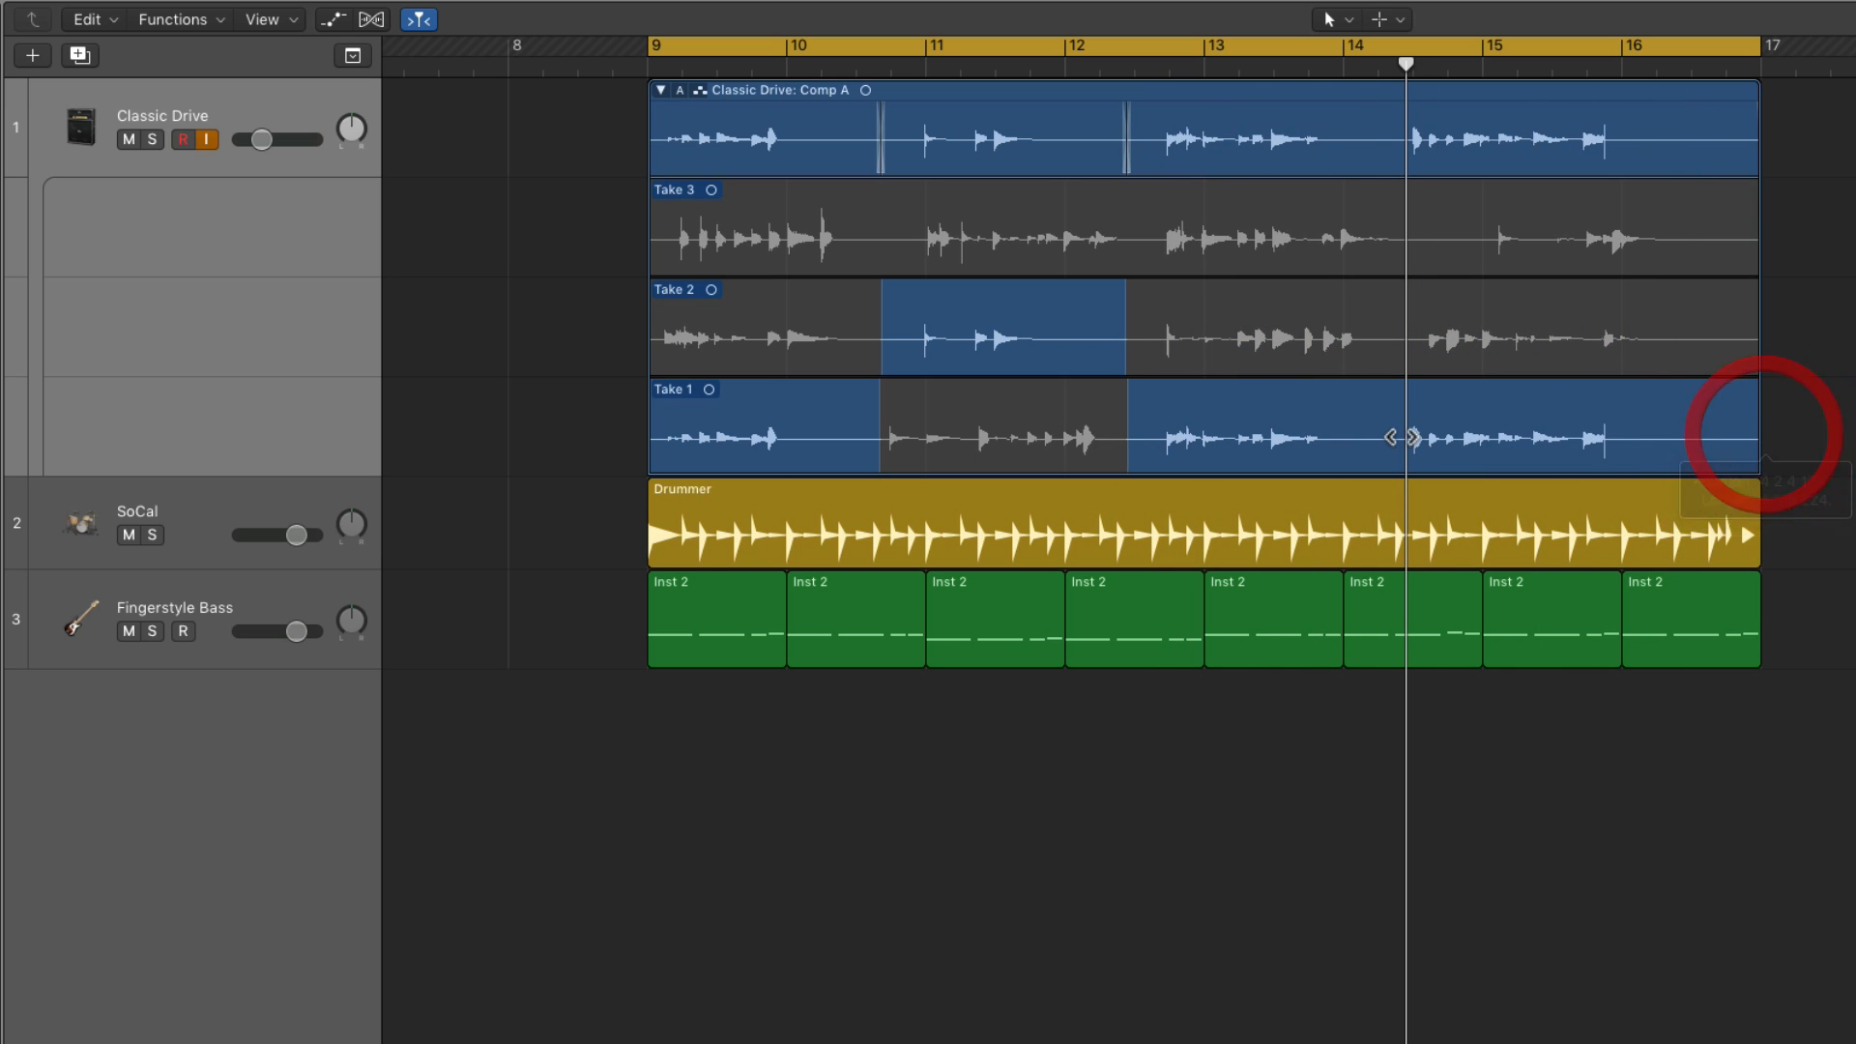
Comp in Take 2 from just before the middle of bar 14 to the folder's end, and audition the transition.
double_click(1384, 72)
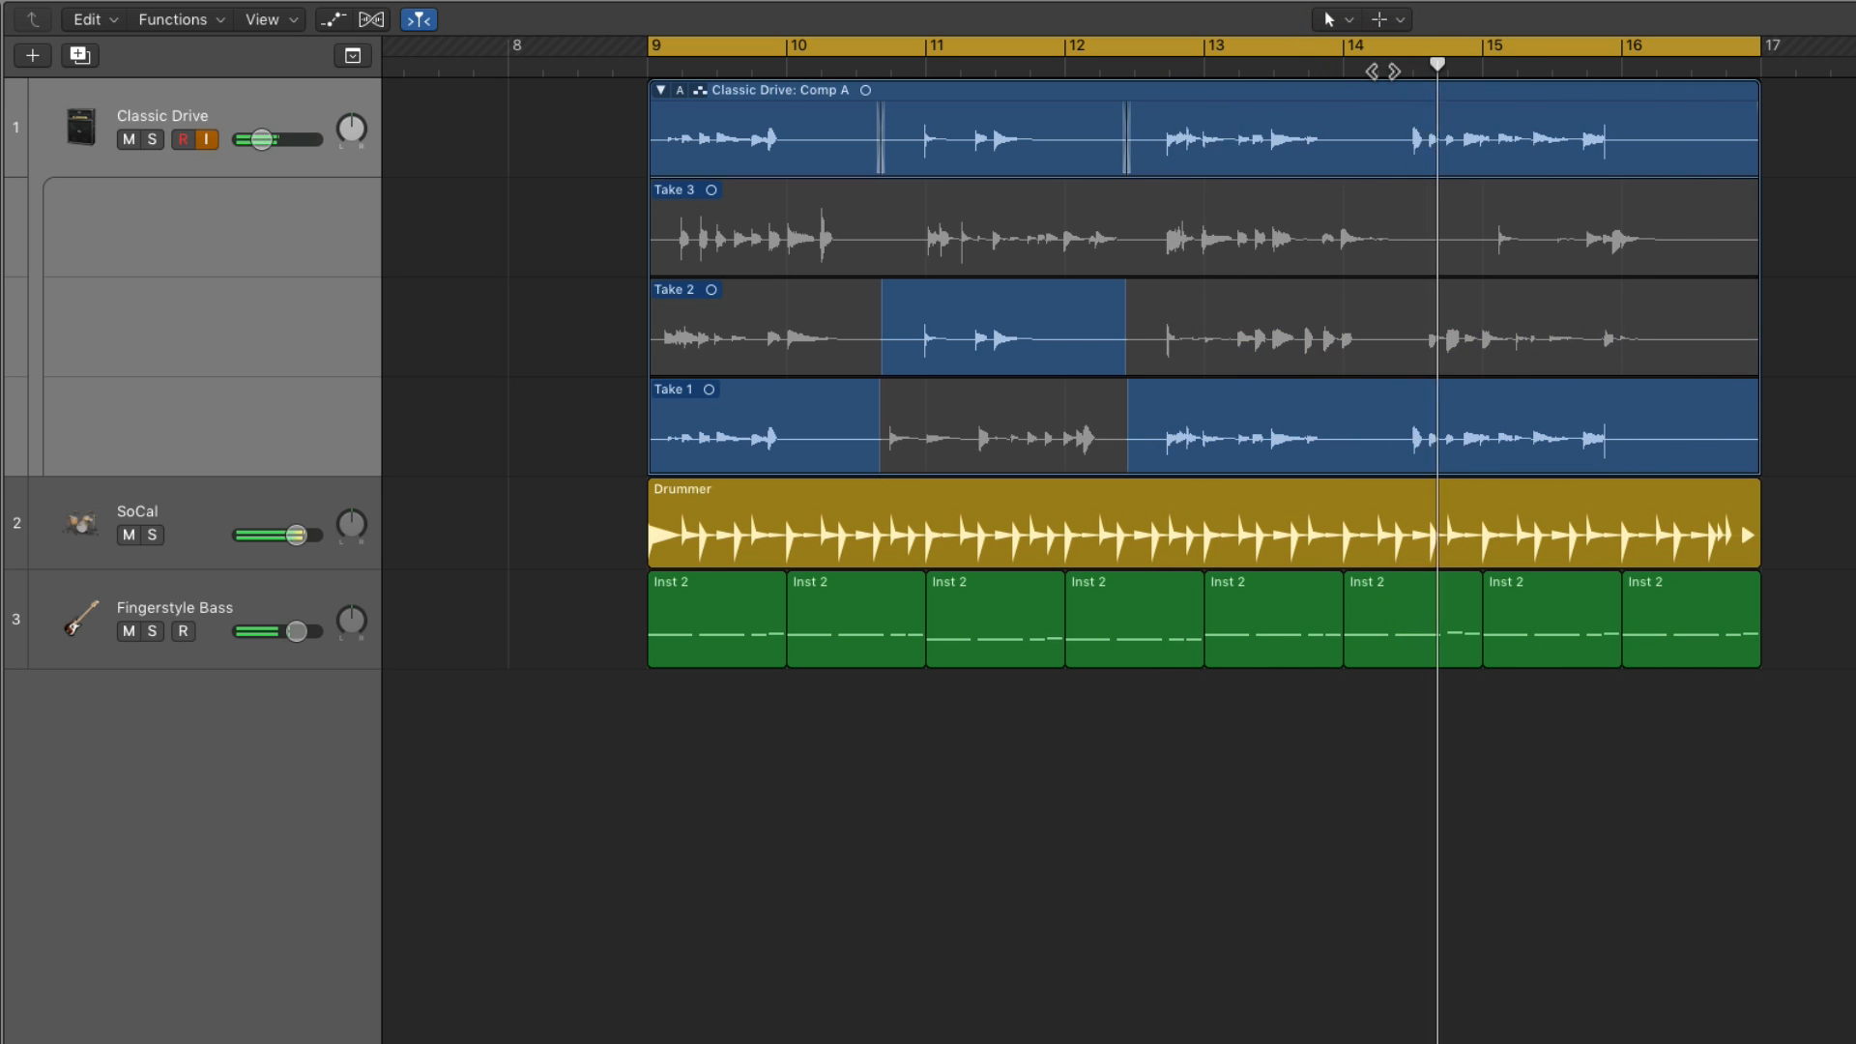
drag(1401, 331, 1795, 340)
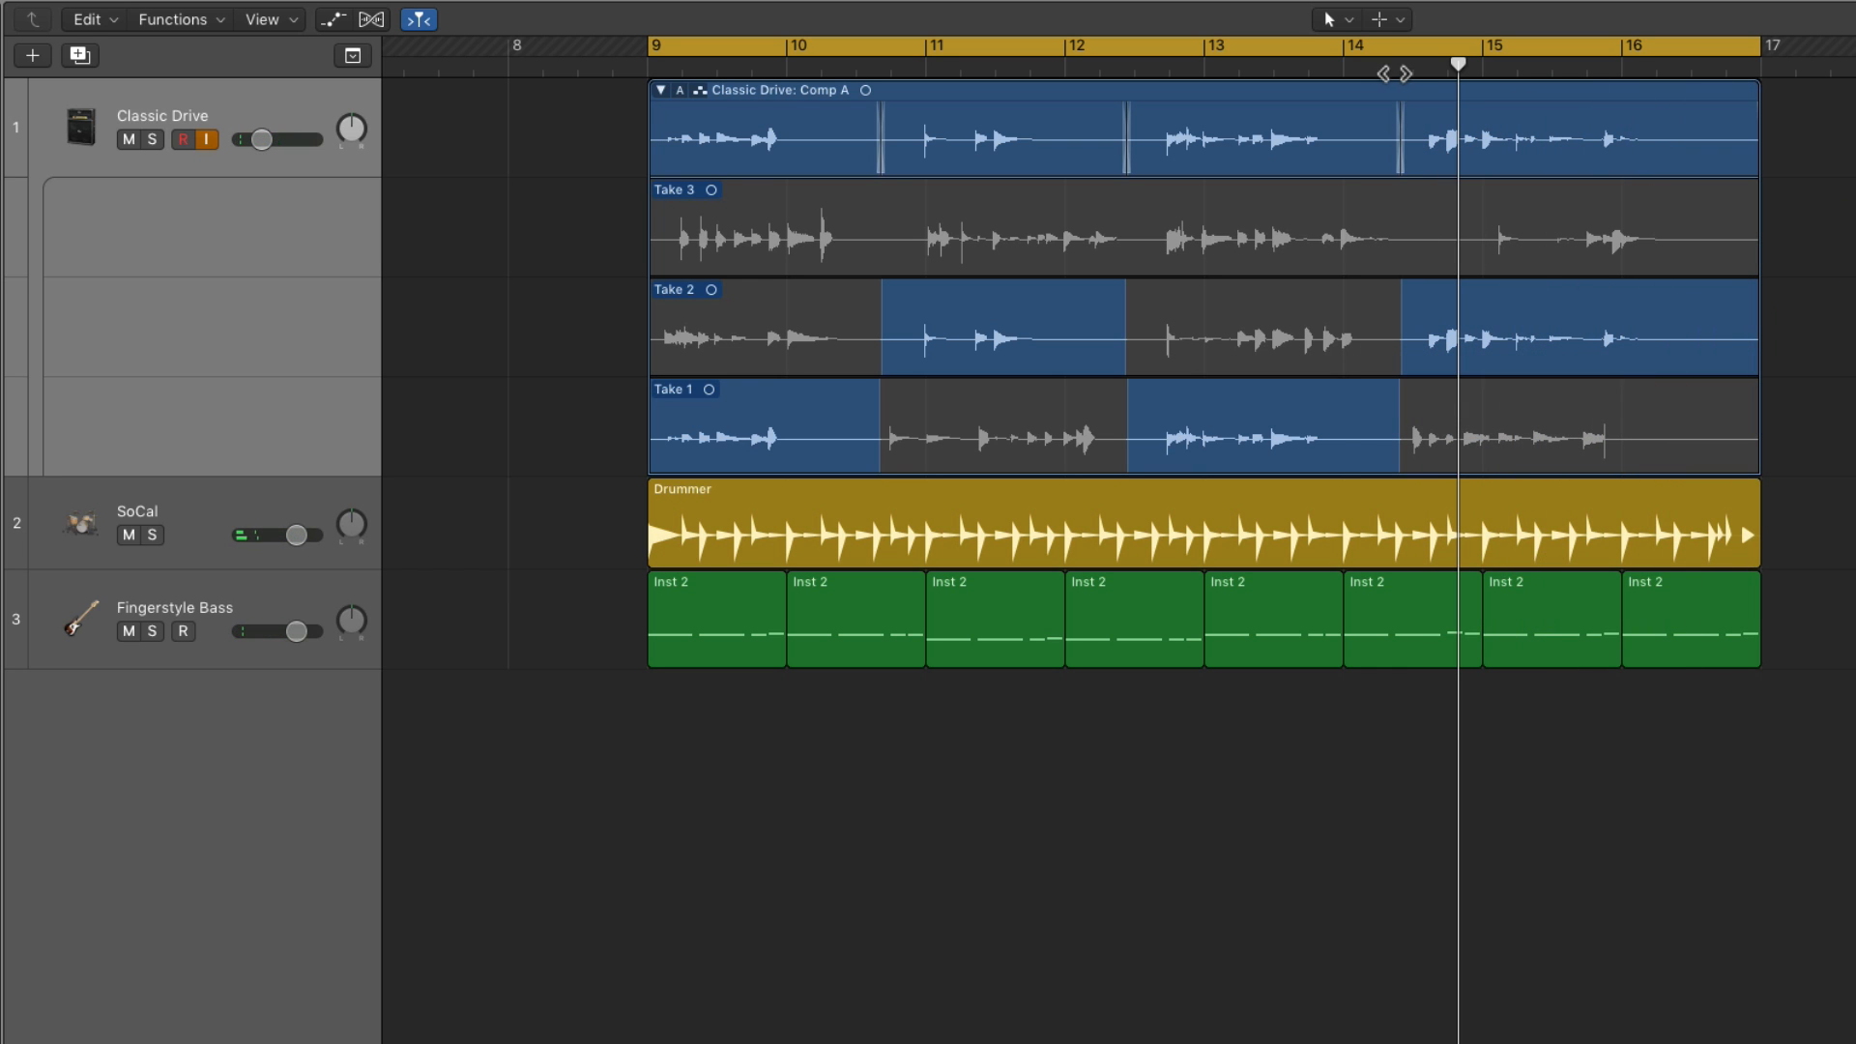
click(1341, 70)
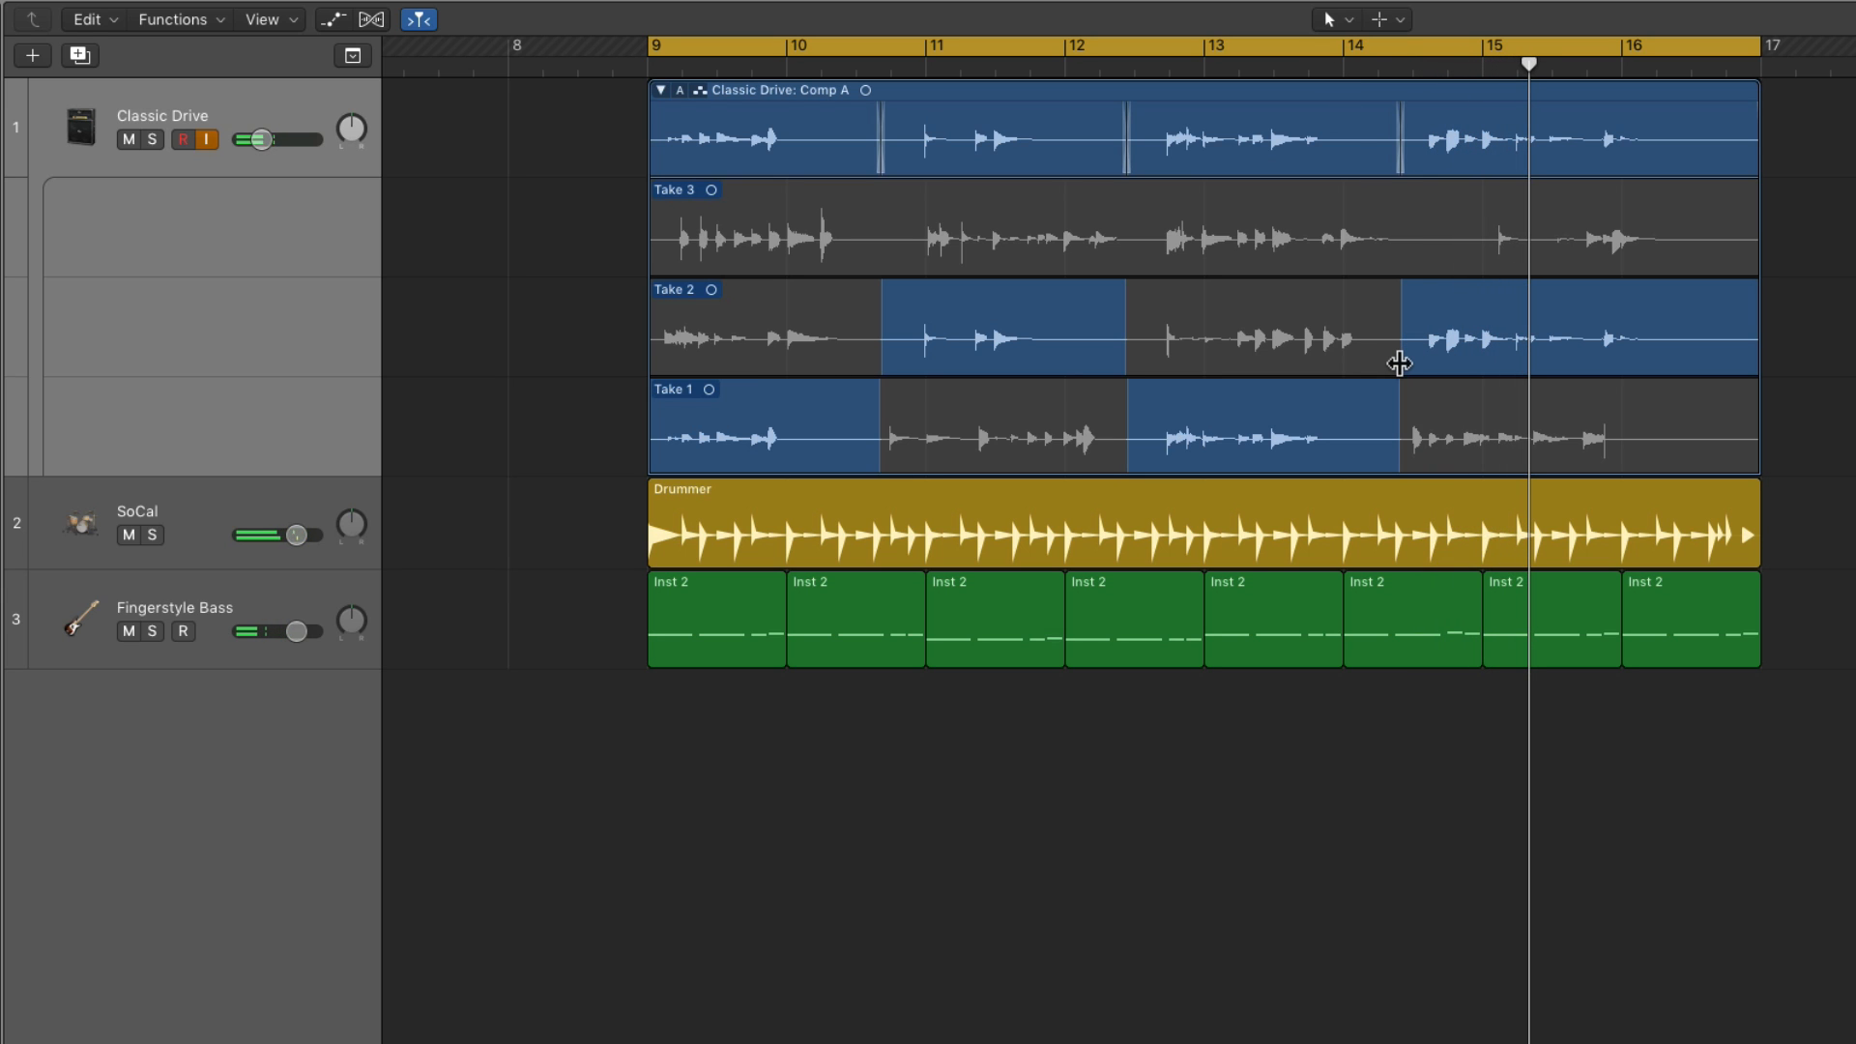
Move the last Take 1 to Take 2 boundary earlier, just after the start of bar 14, and play from mid-bar 13.
drag(1399, 364, 1361, 365)
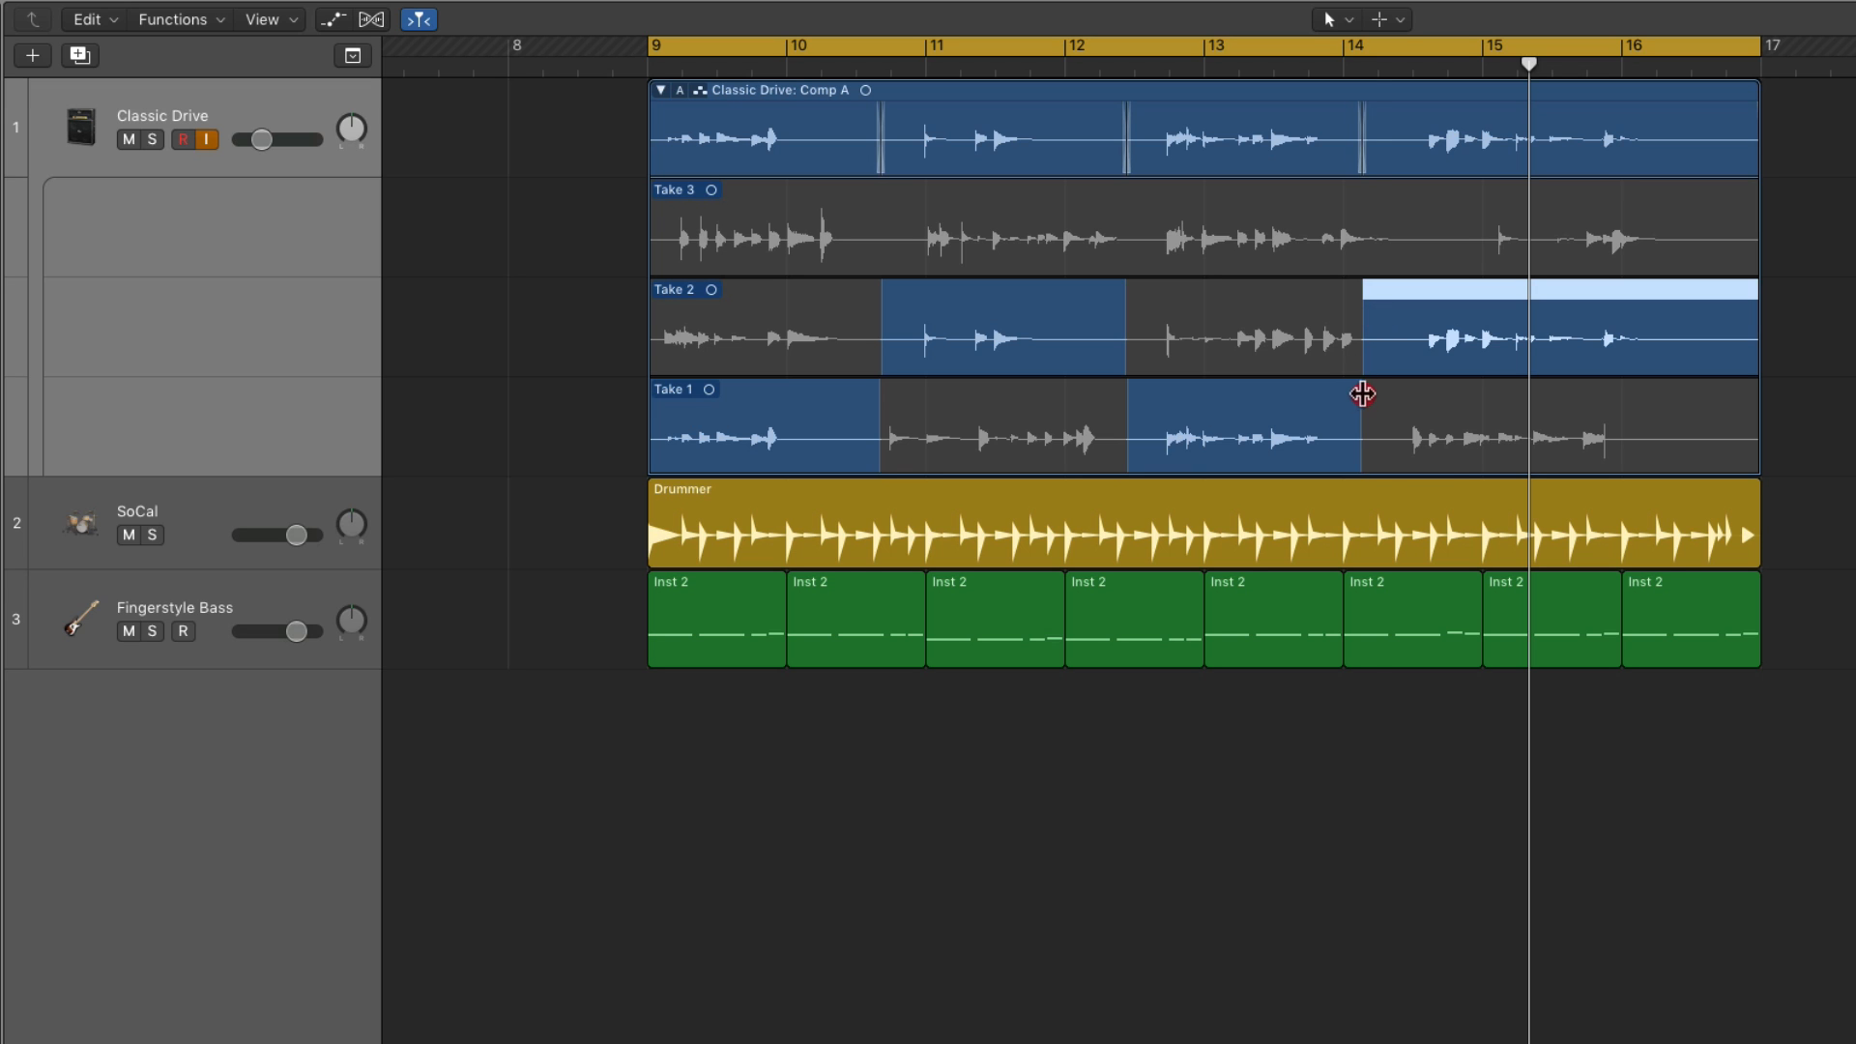
drag(1363, 394, 1358, 394)
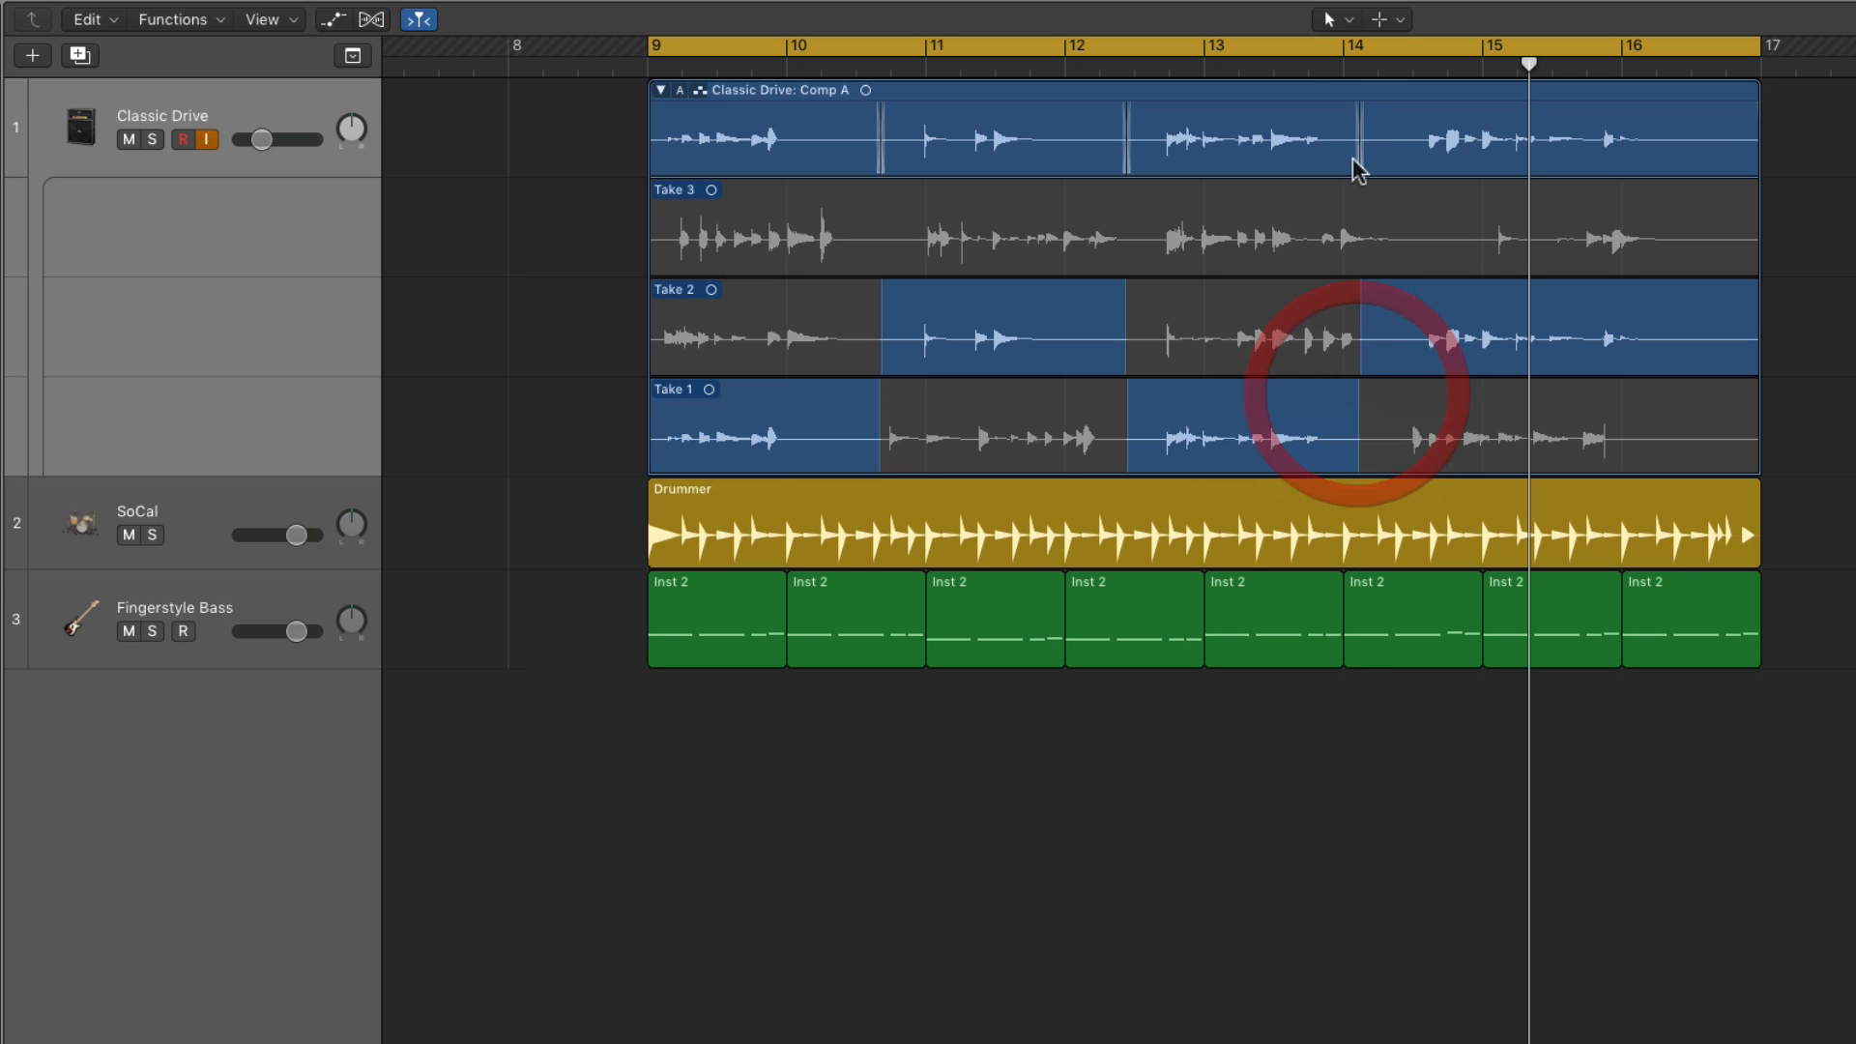
click(1274, 66)
key(space)
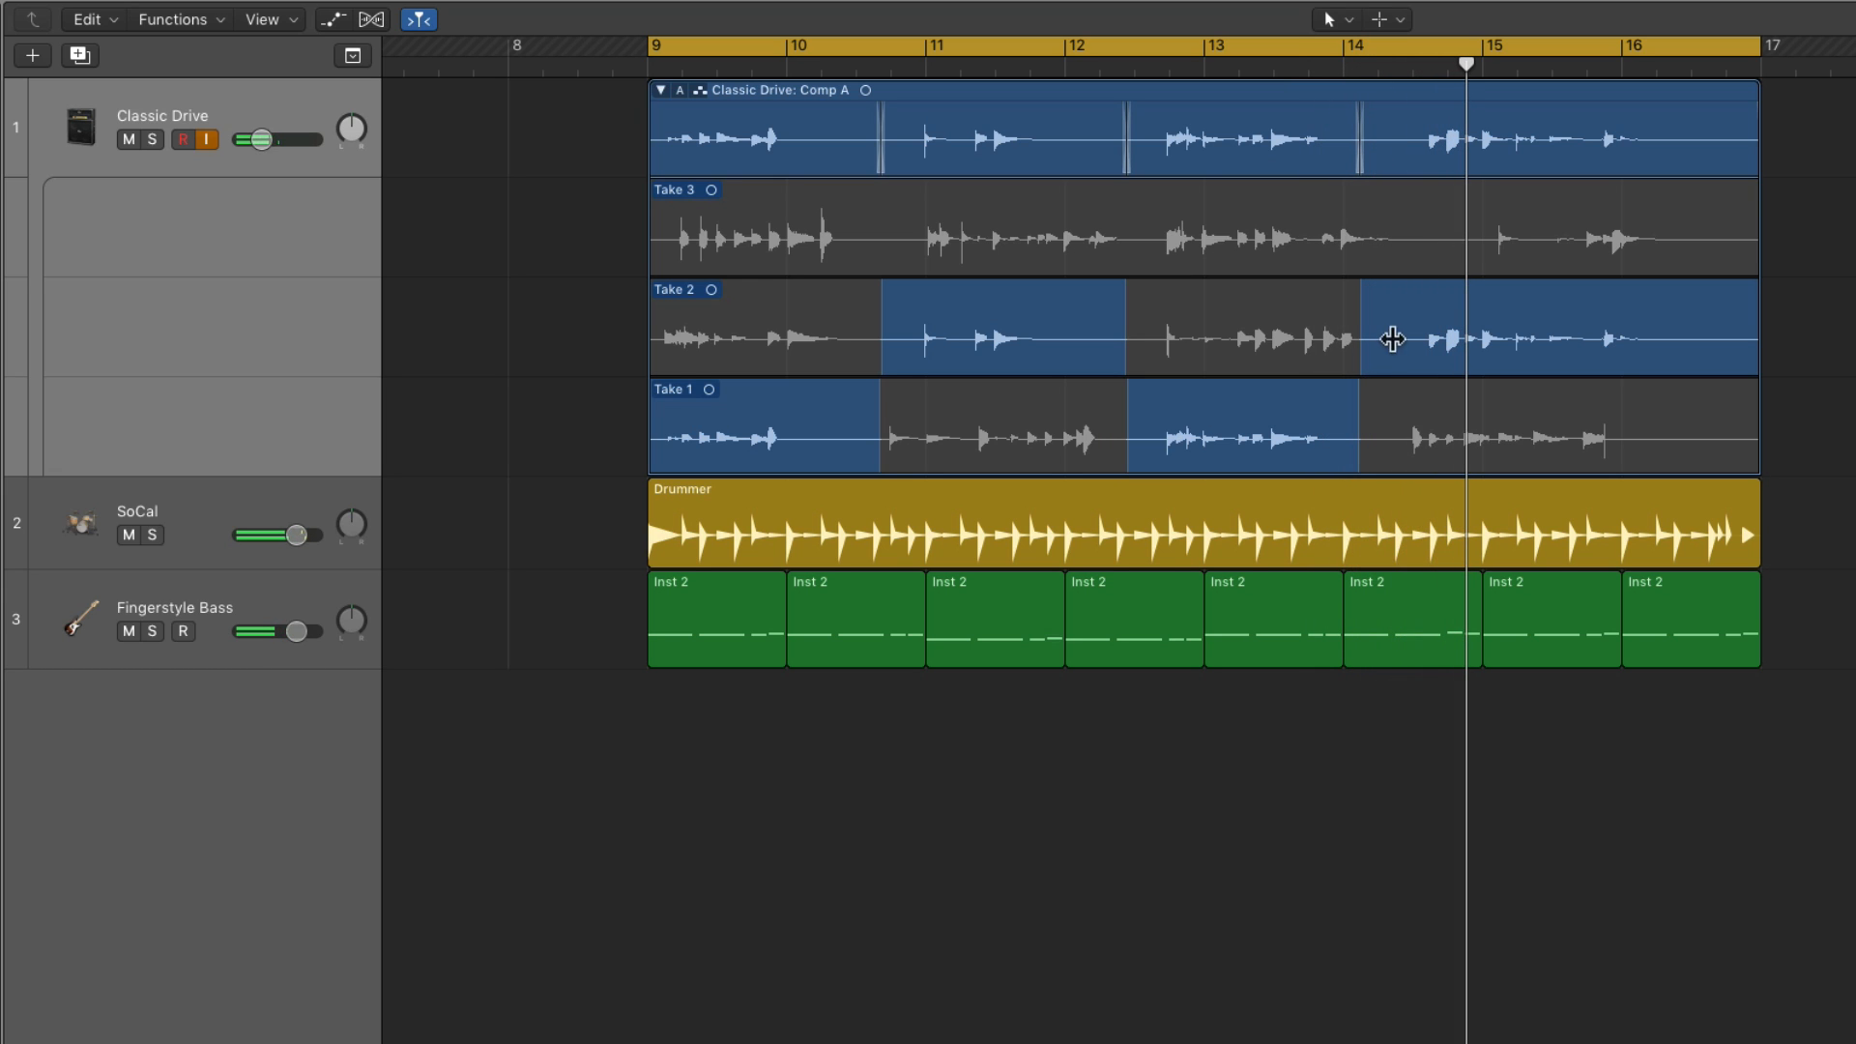
Move the last comp boundary back to just before mid-bar 14, and play across it from late bar 13.
drag(1361, 358, 1402, 360)
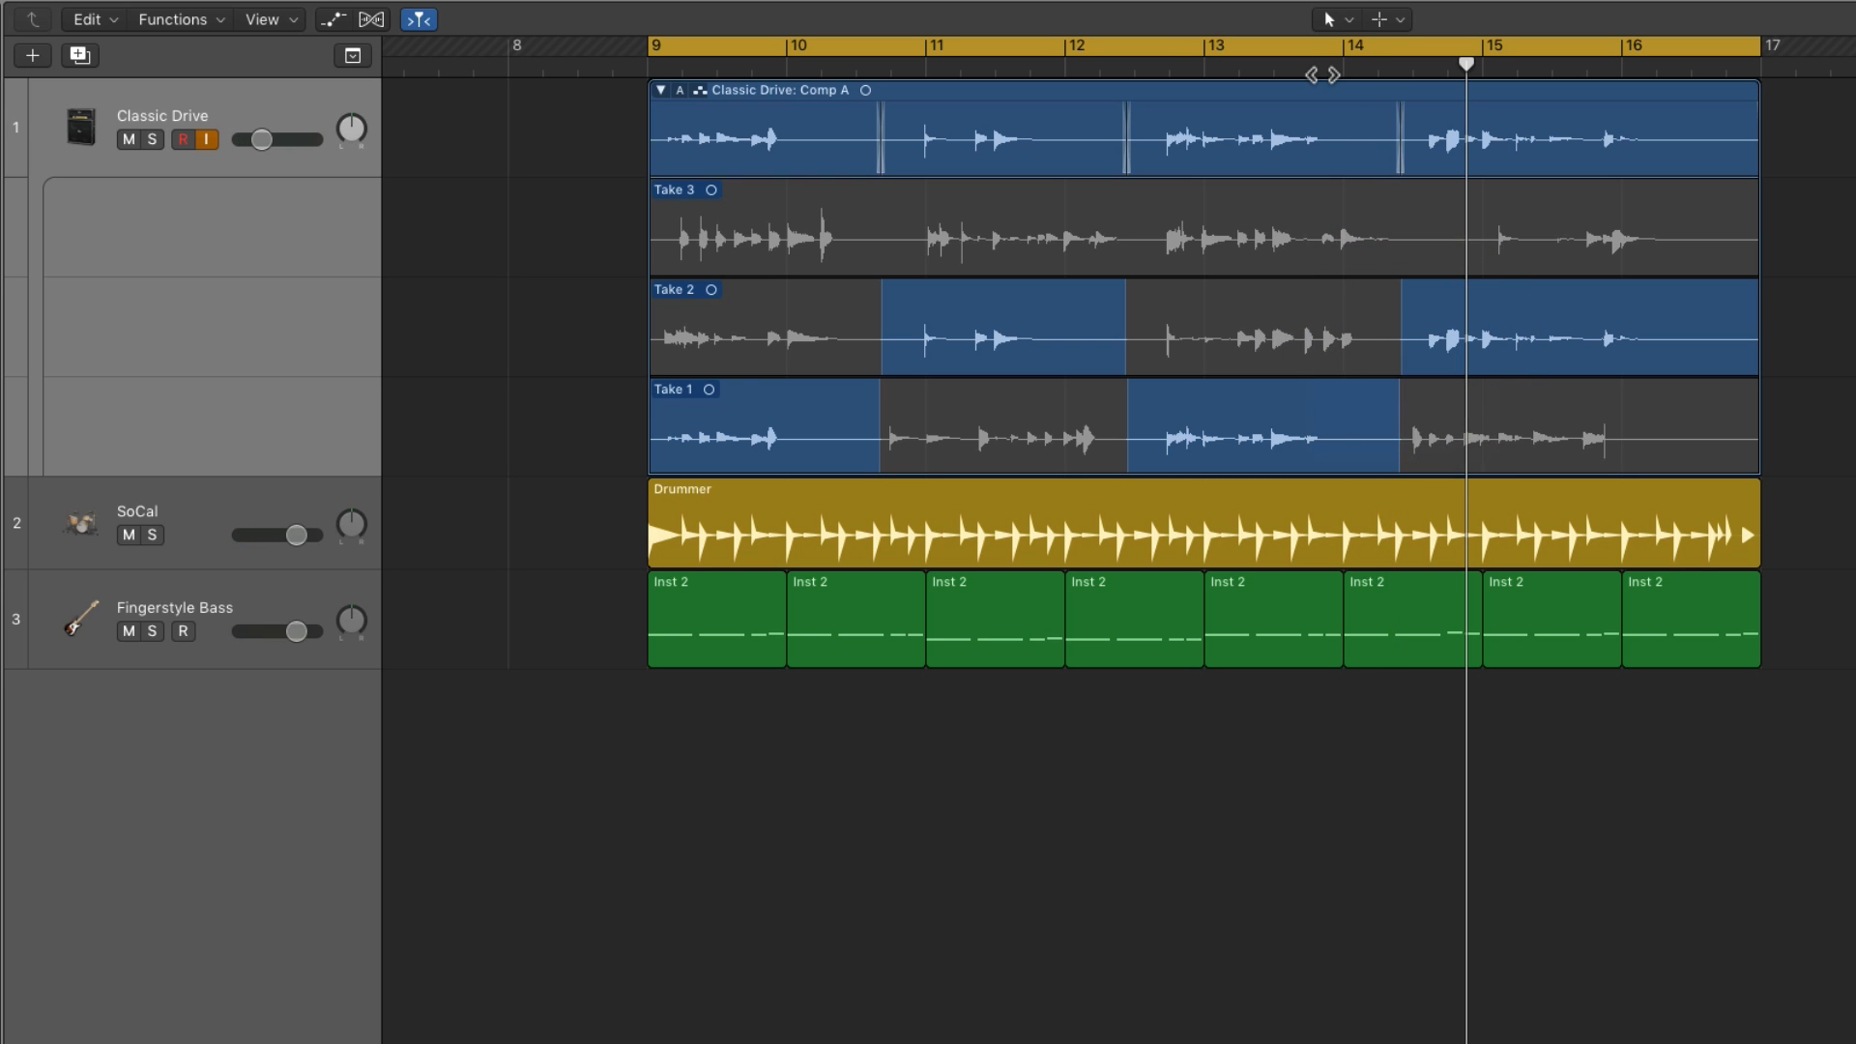
click(1314, 68)
click(1359, 430)
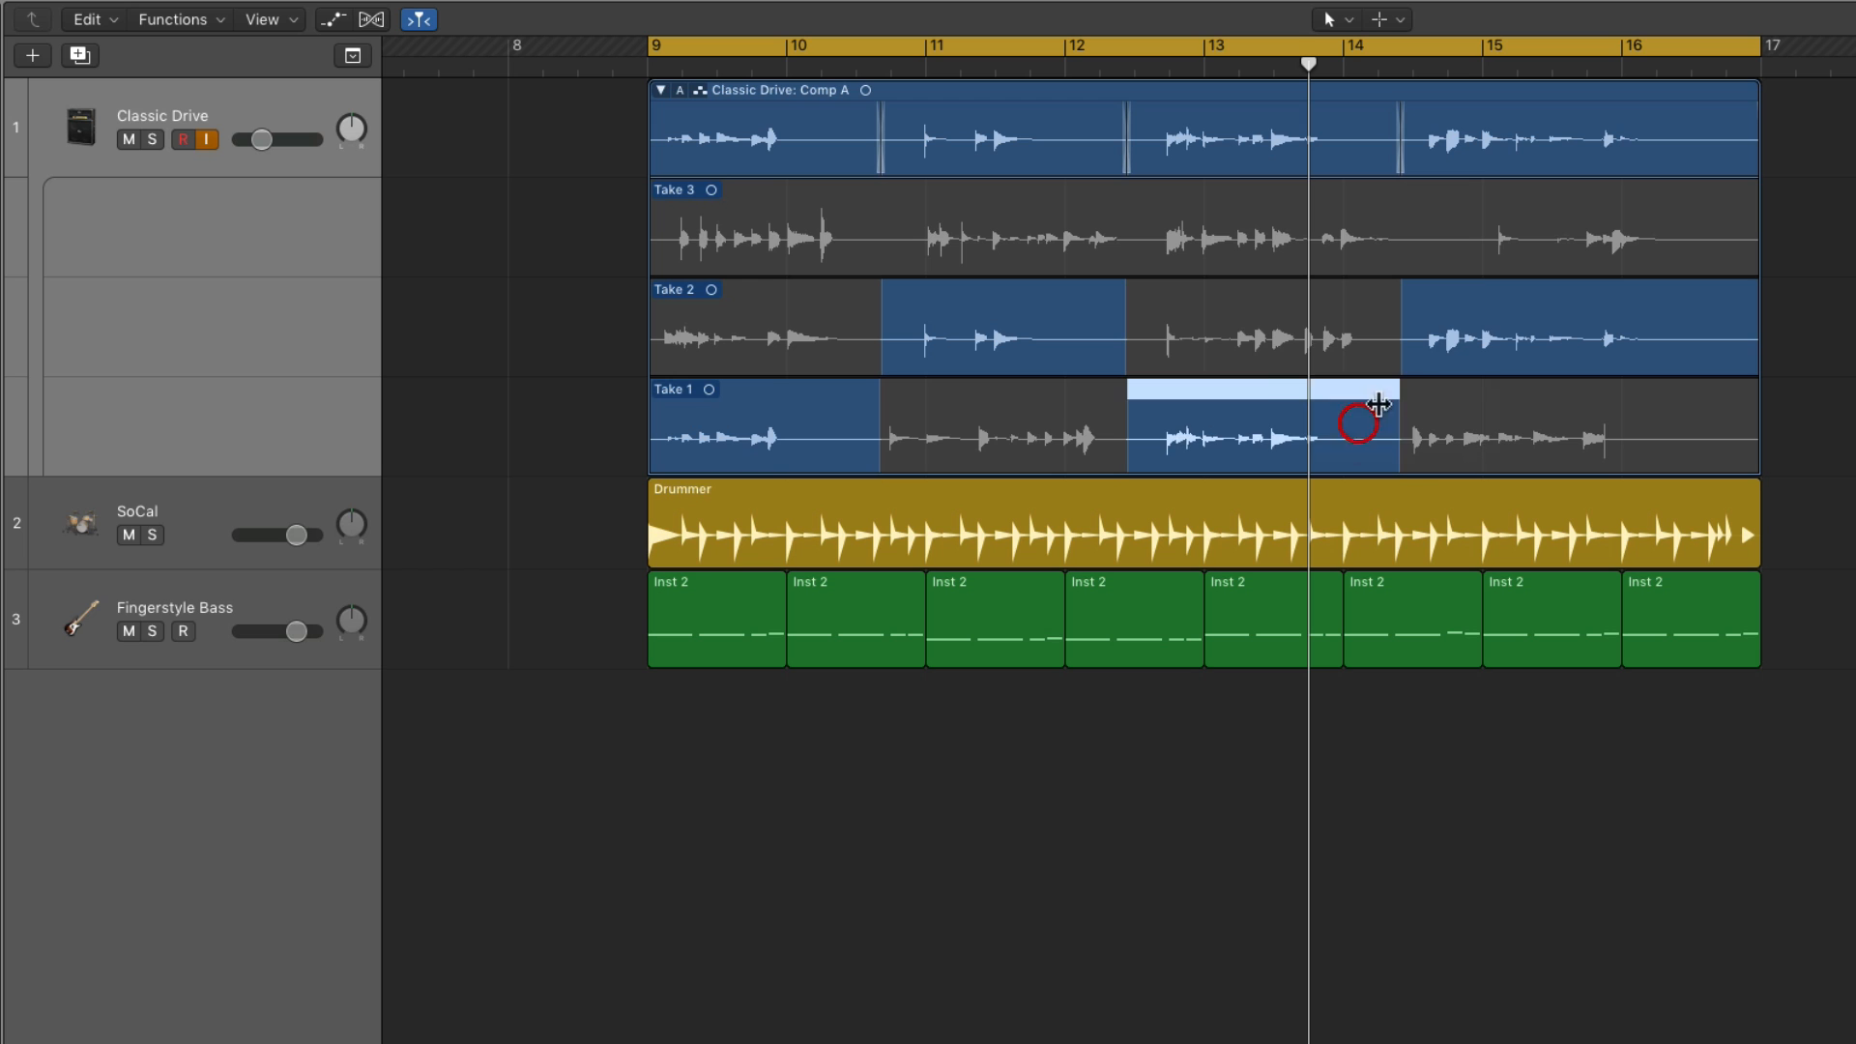
click(1430, 323)
double_click(1321, 71)
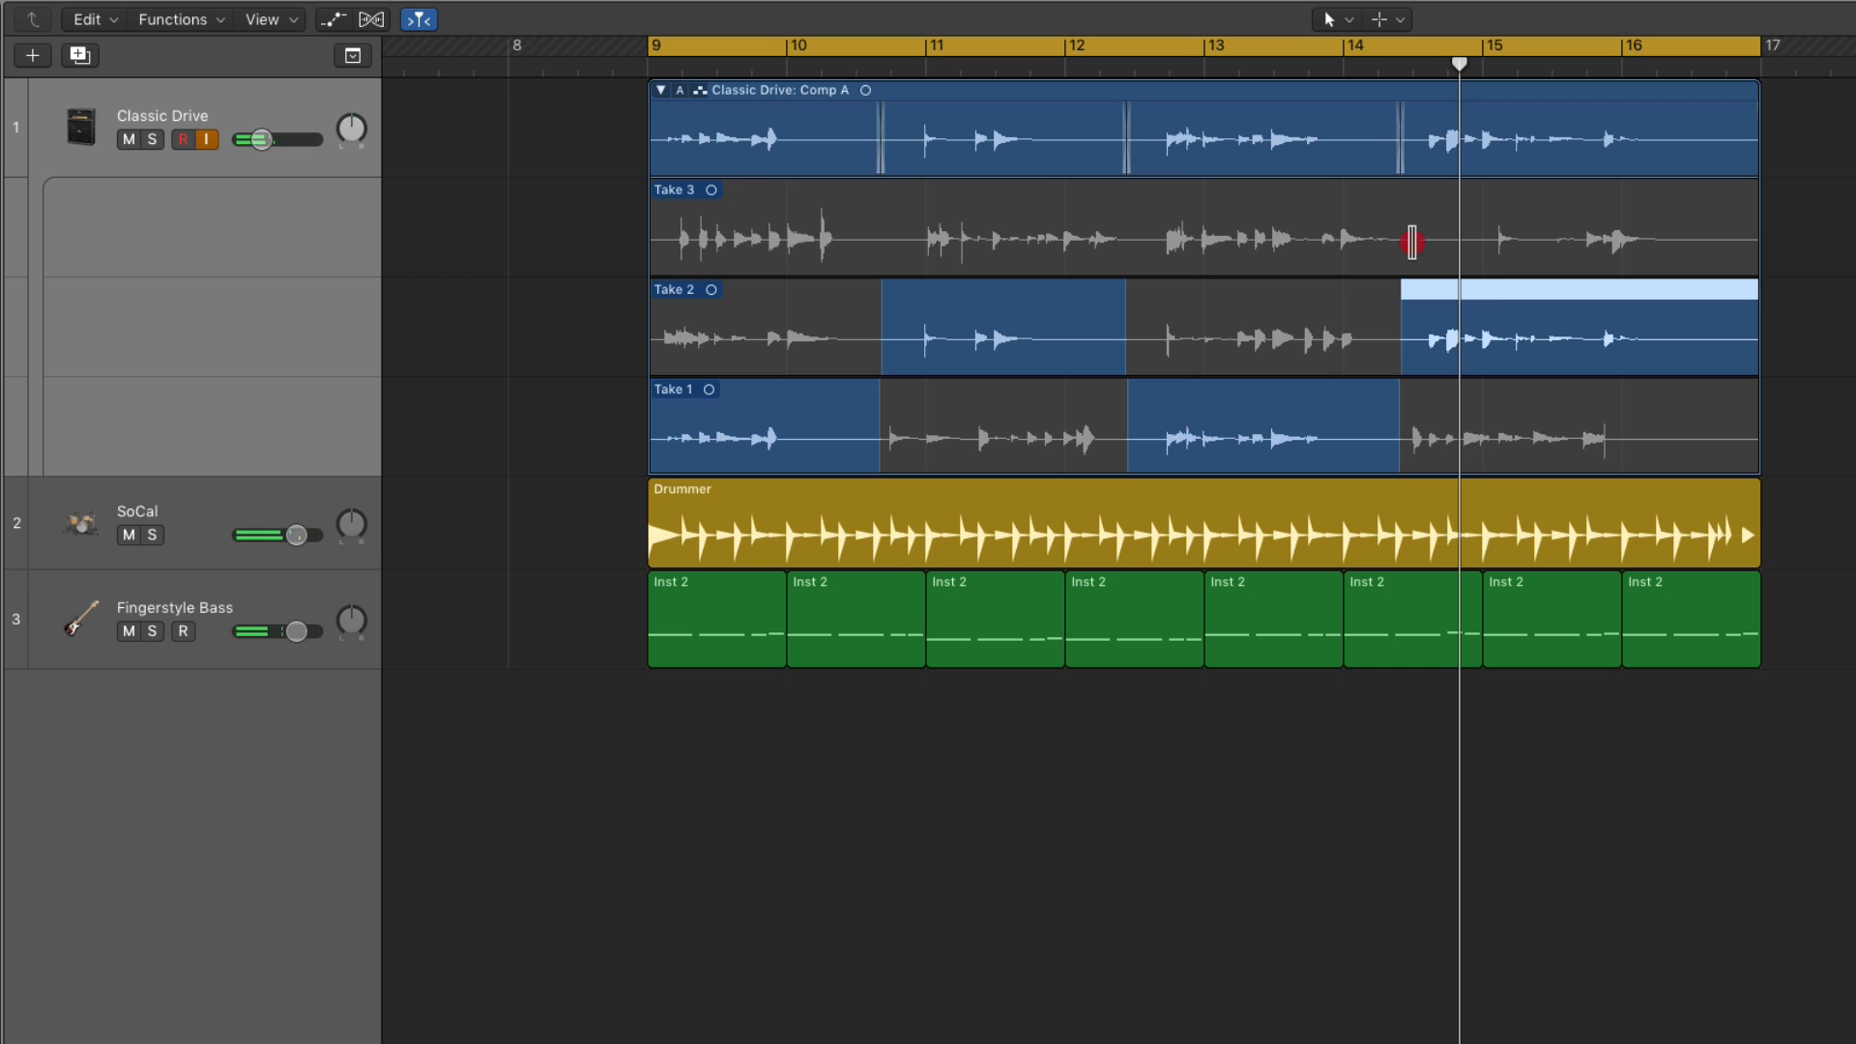
Comp in Take 3 from just before mid-bar 14 to the end of the folder, and play the result from late bar 13.
drag(1412, 242, 1769, 253)
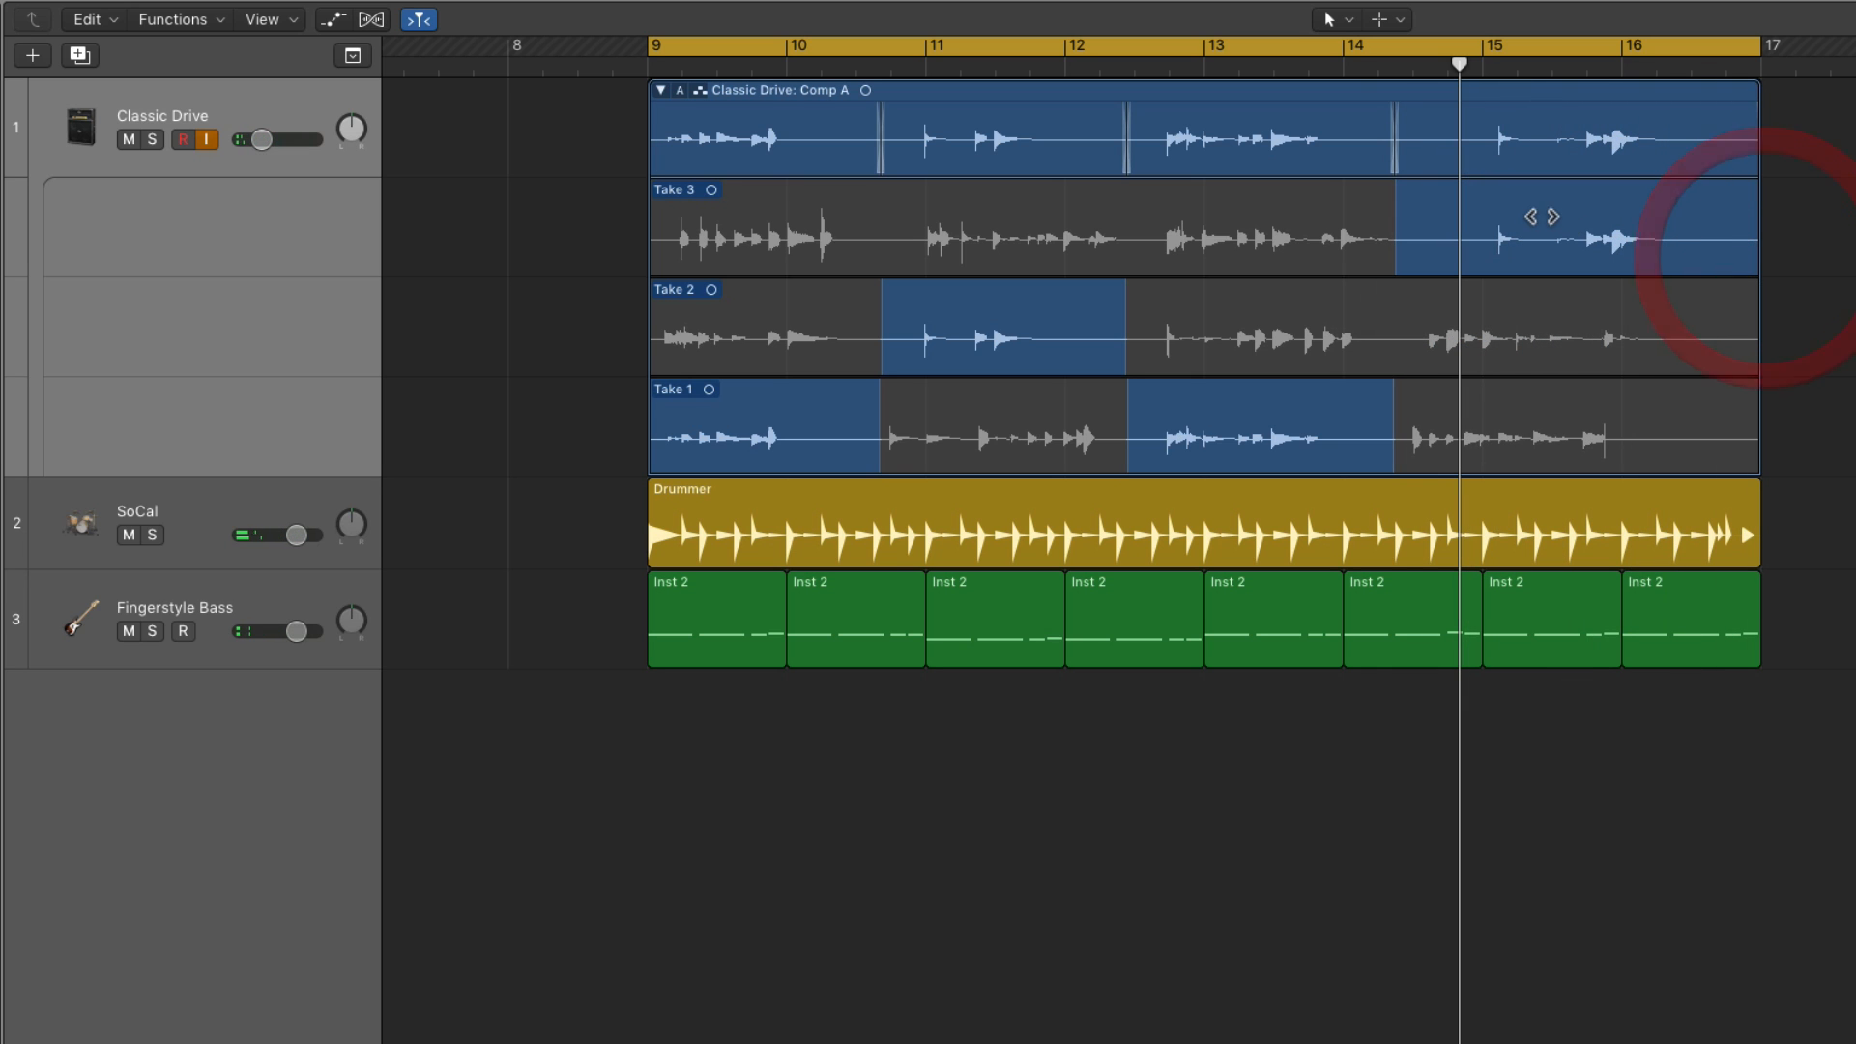
click(1336, 66)
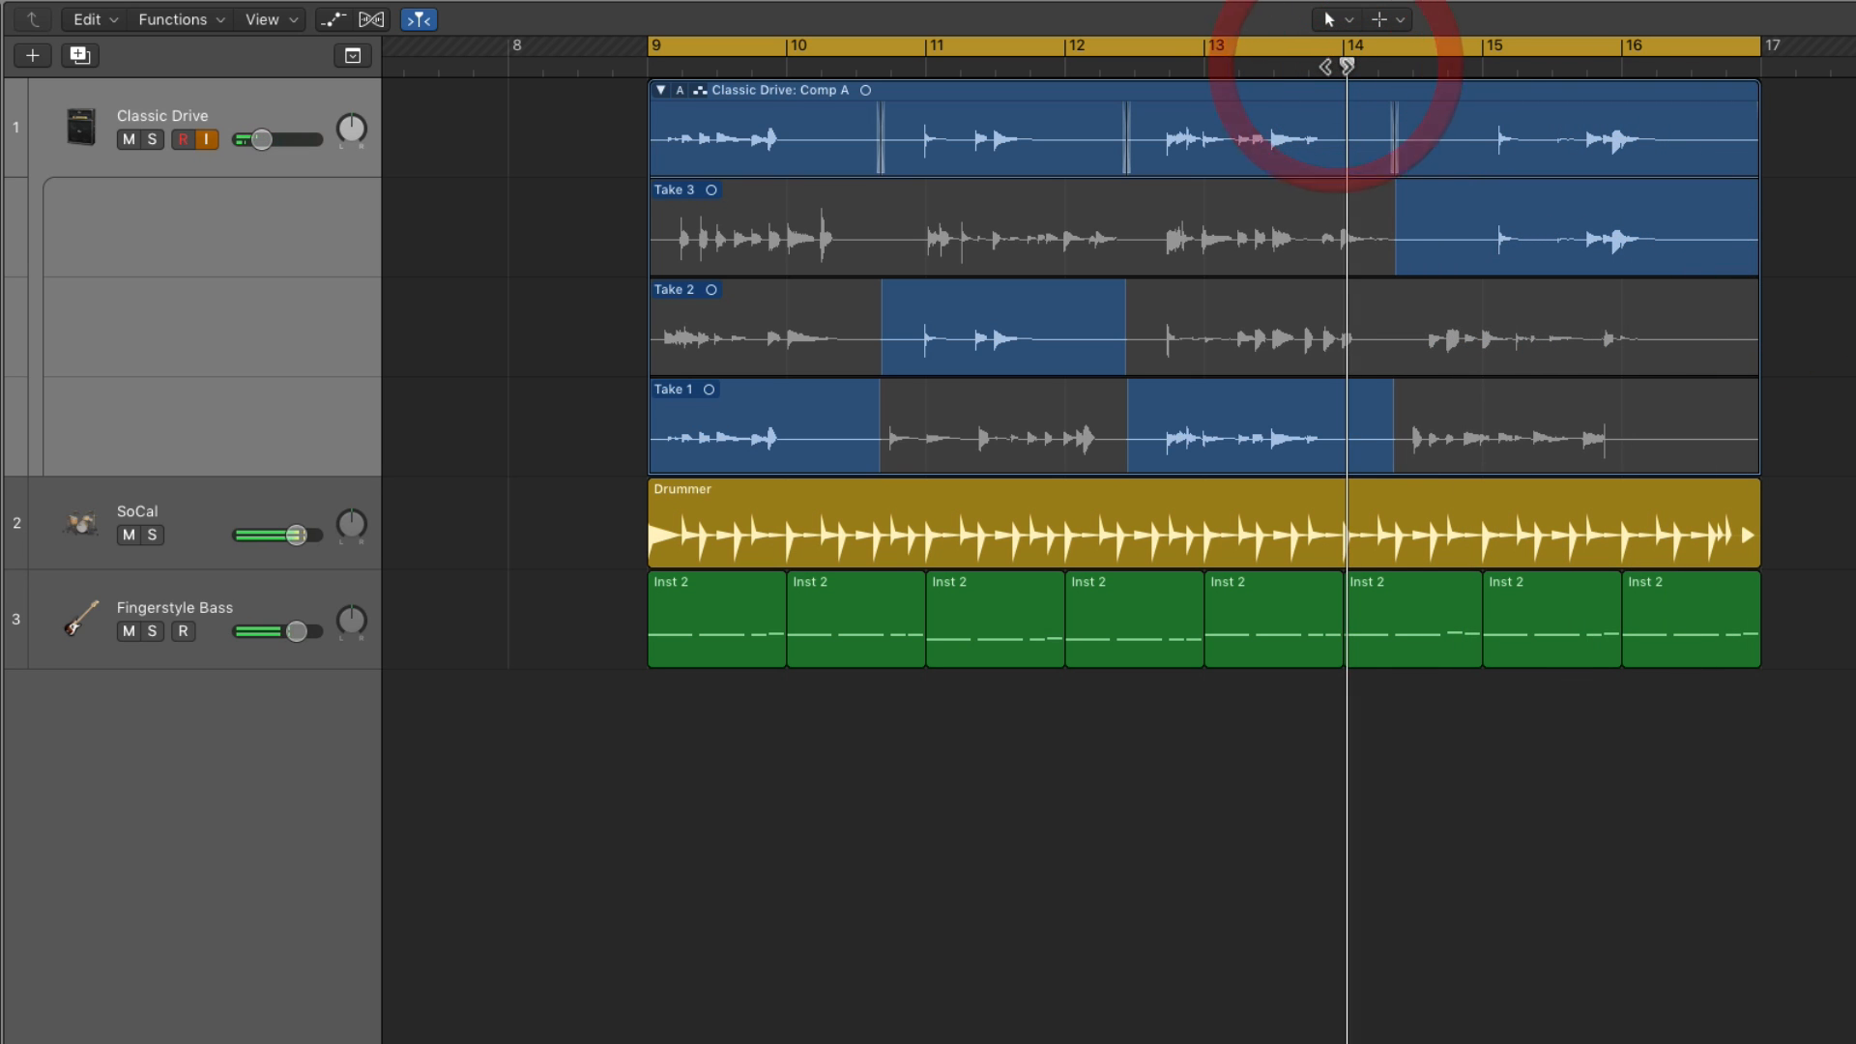
click(1296, 70)
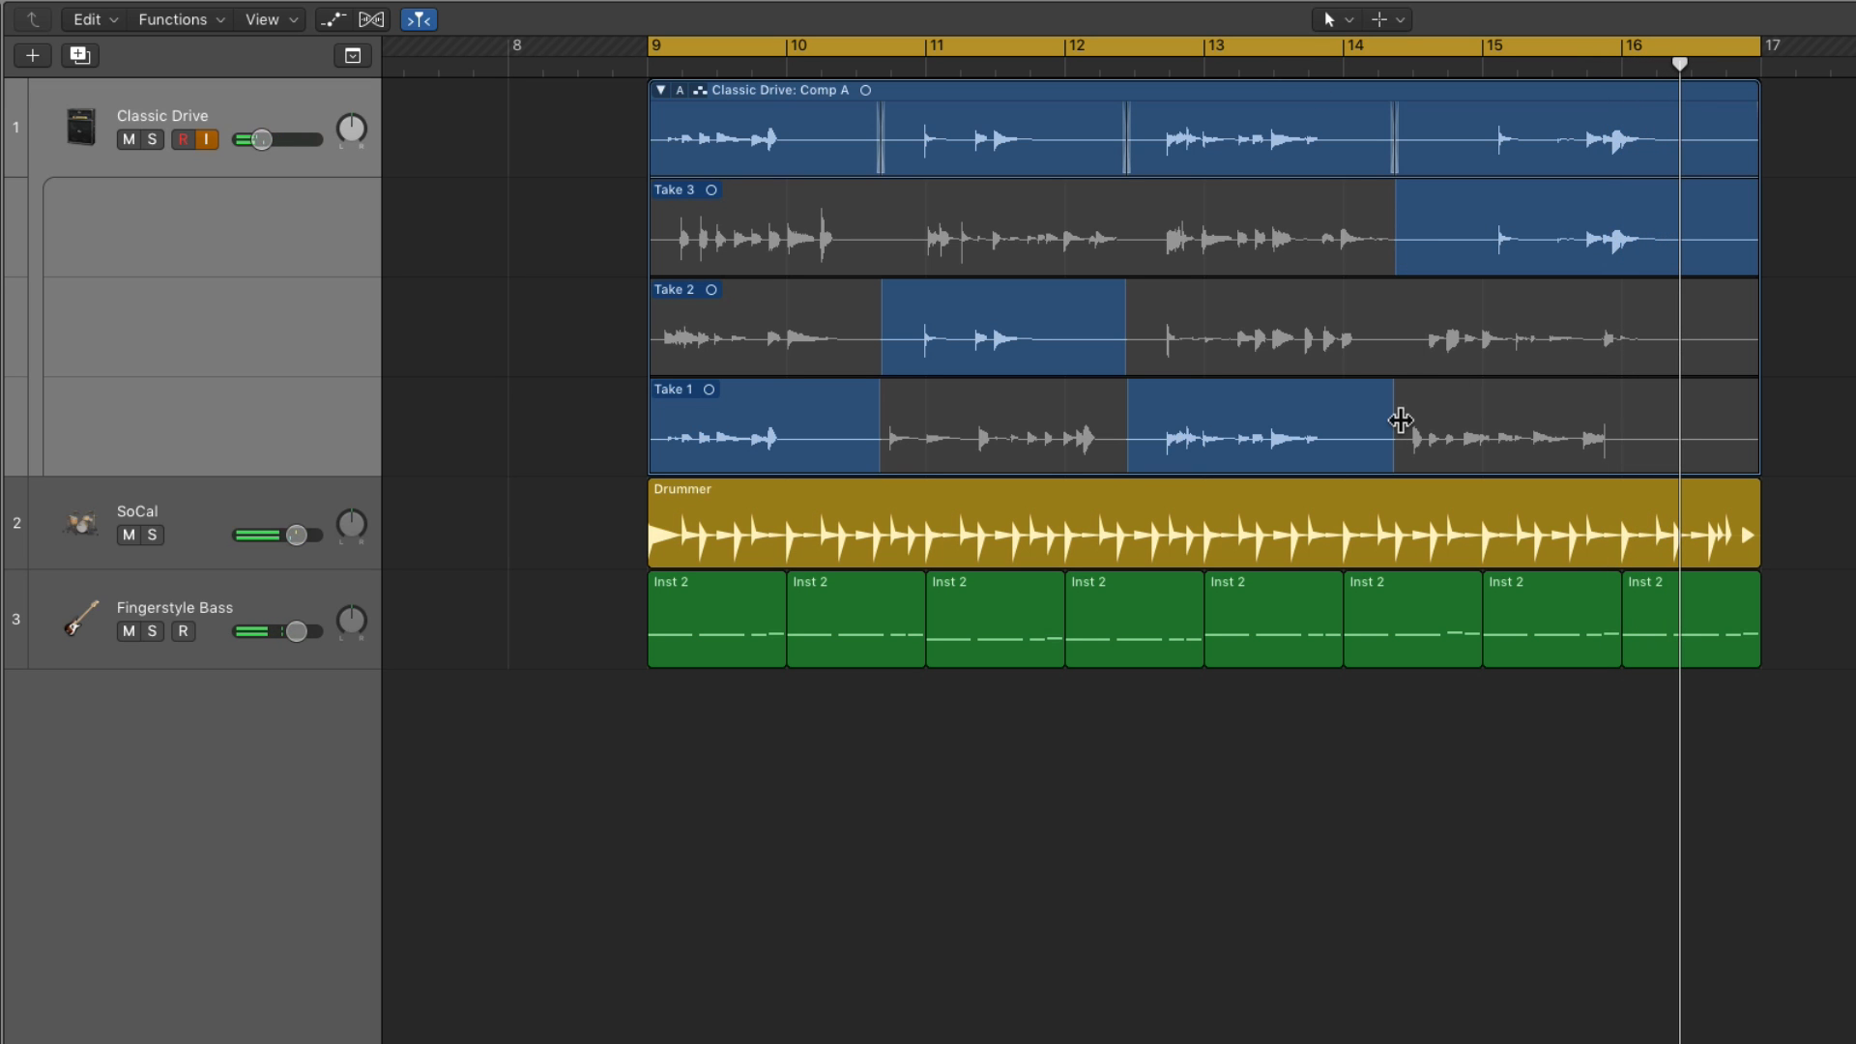
Stop playback and select the comp's Take 1, Take 2 and Take 3 segments to review which parts were chosen.
click(952, 310)
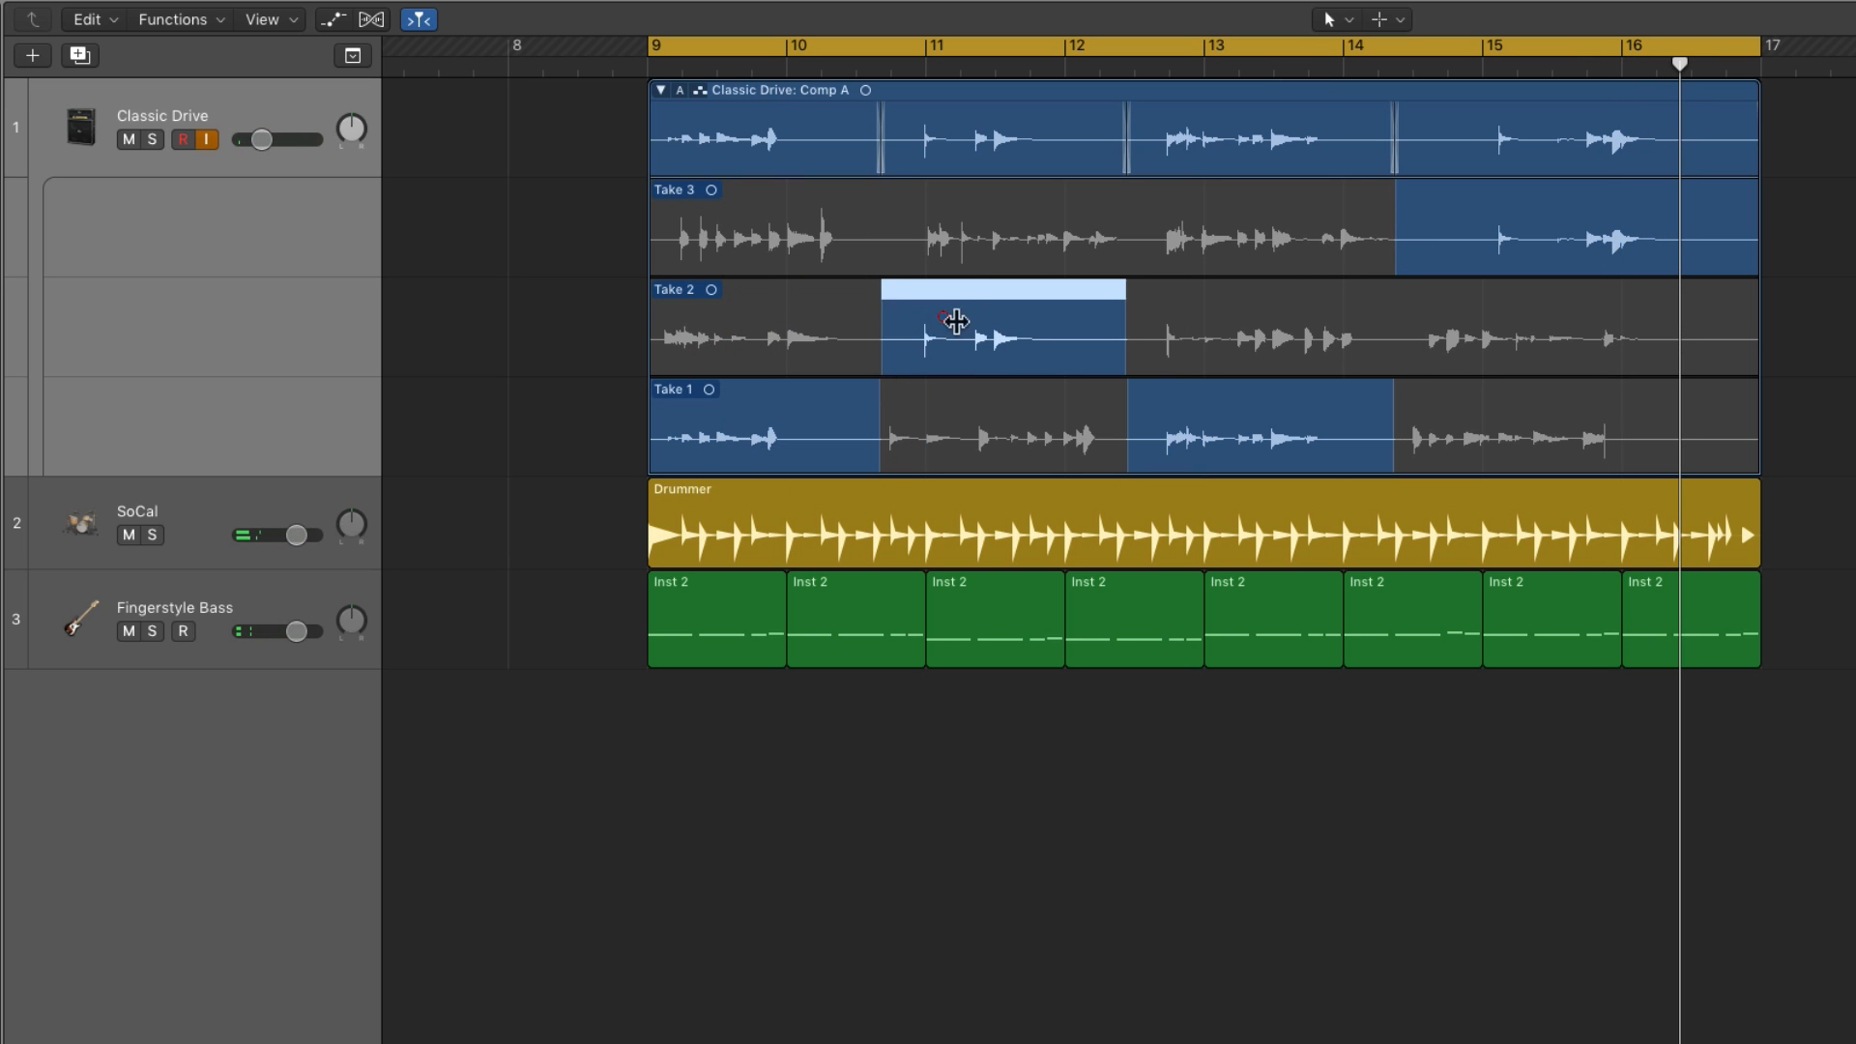
click(1213, 396)
click(1489, 239)
click(877, 396)
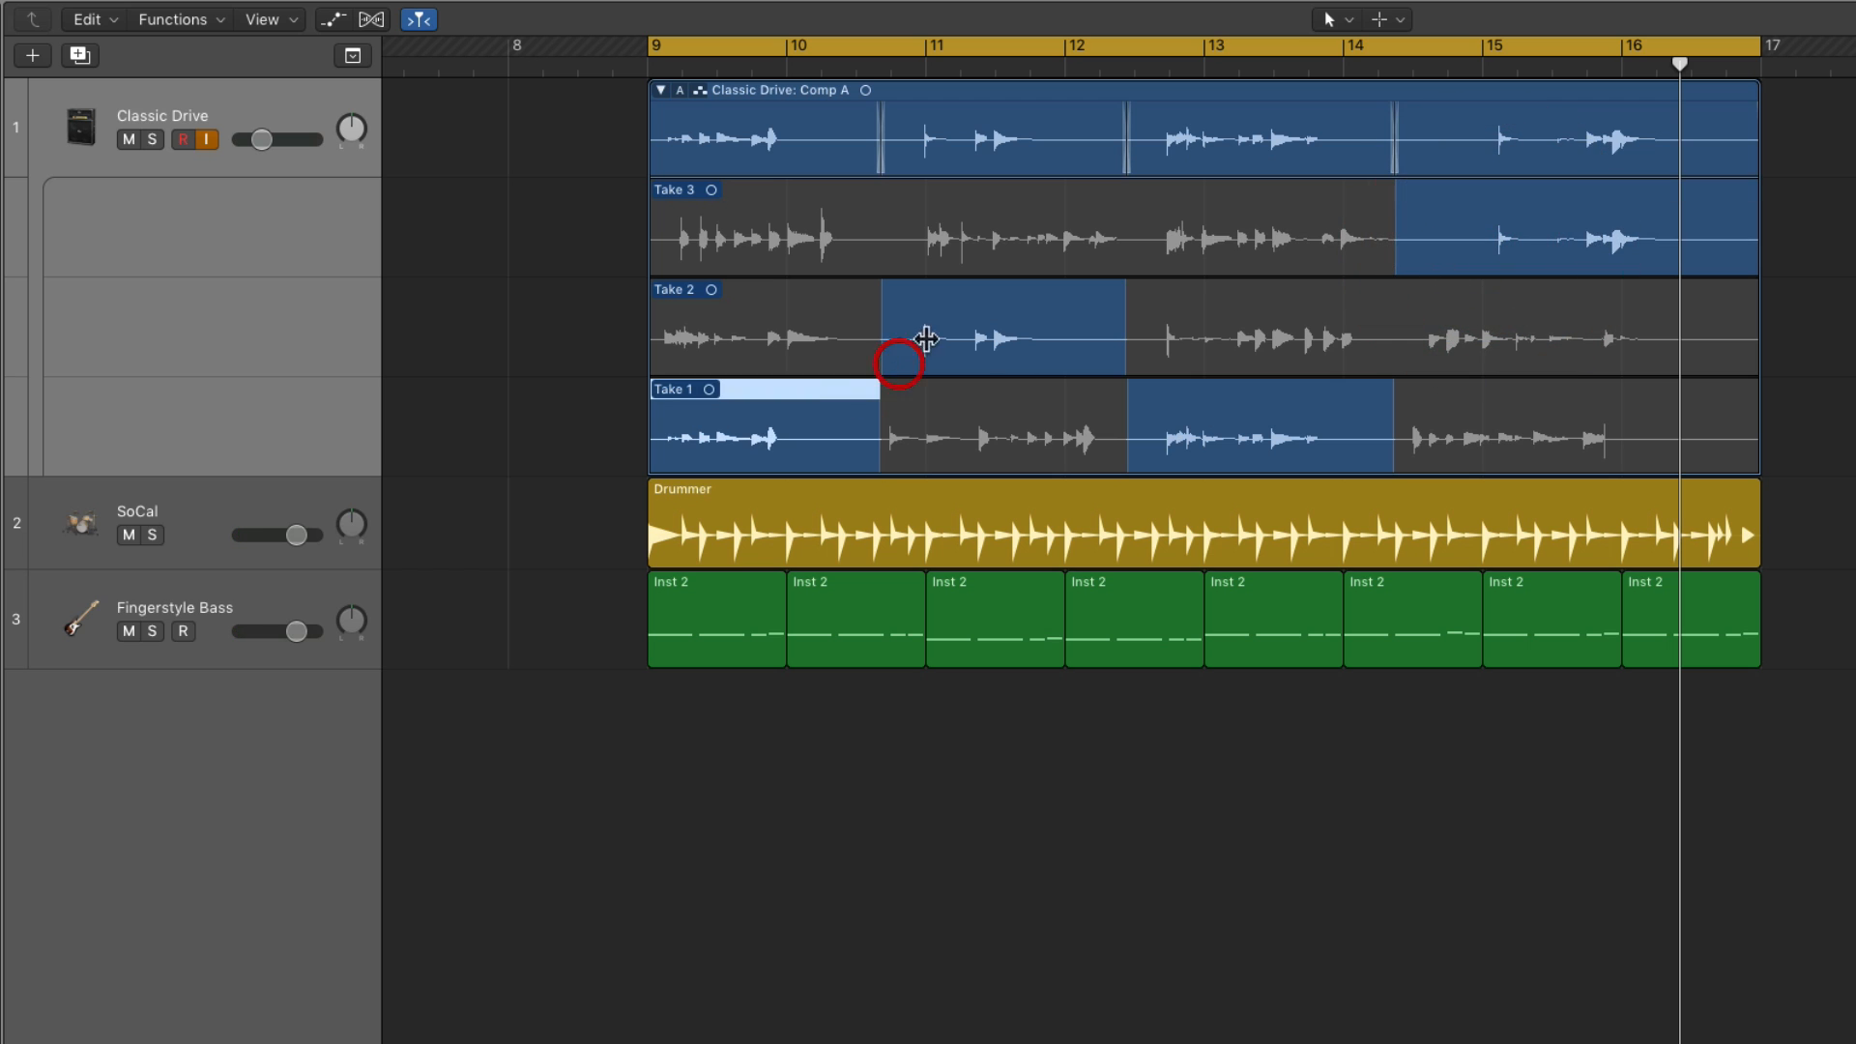
click(929, 332)
click(1237, 386)
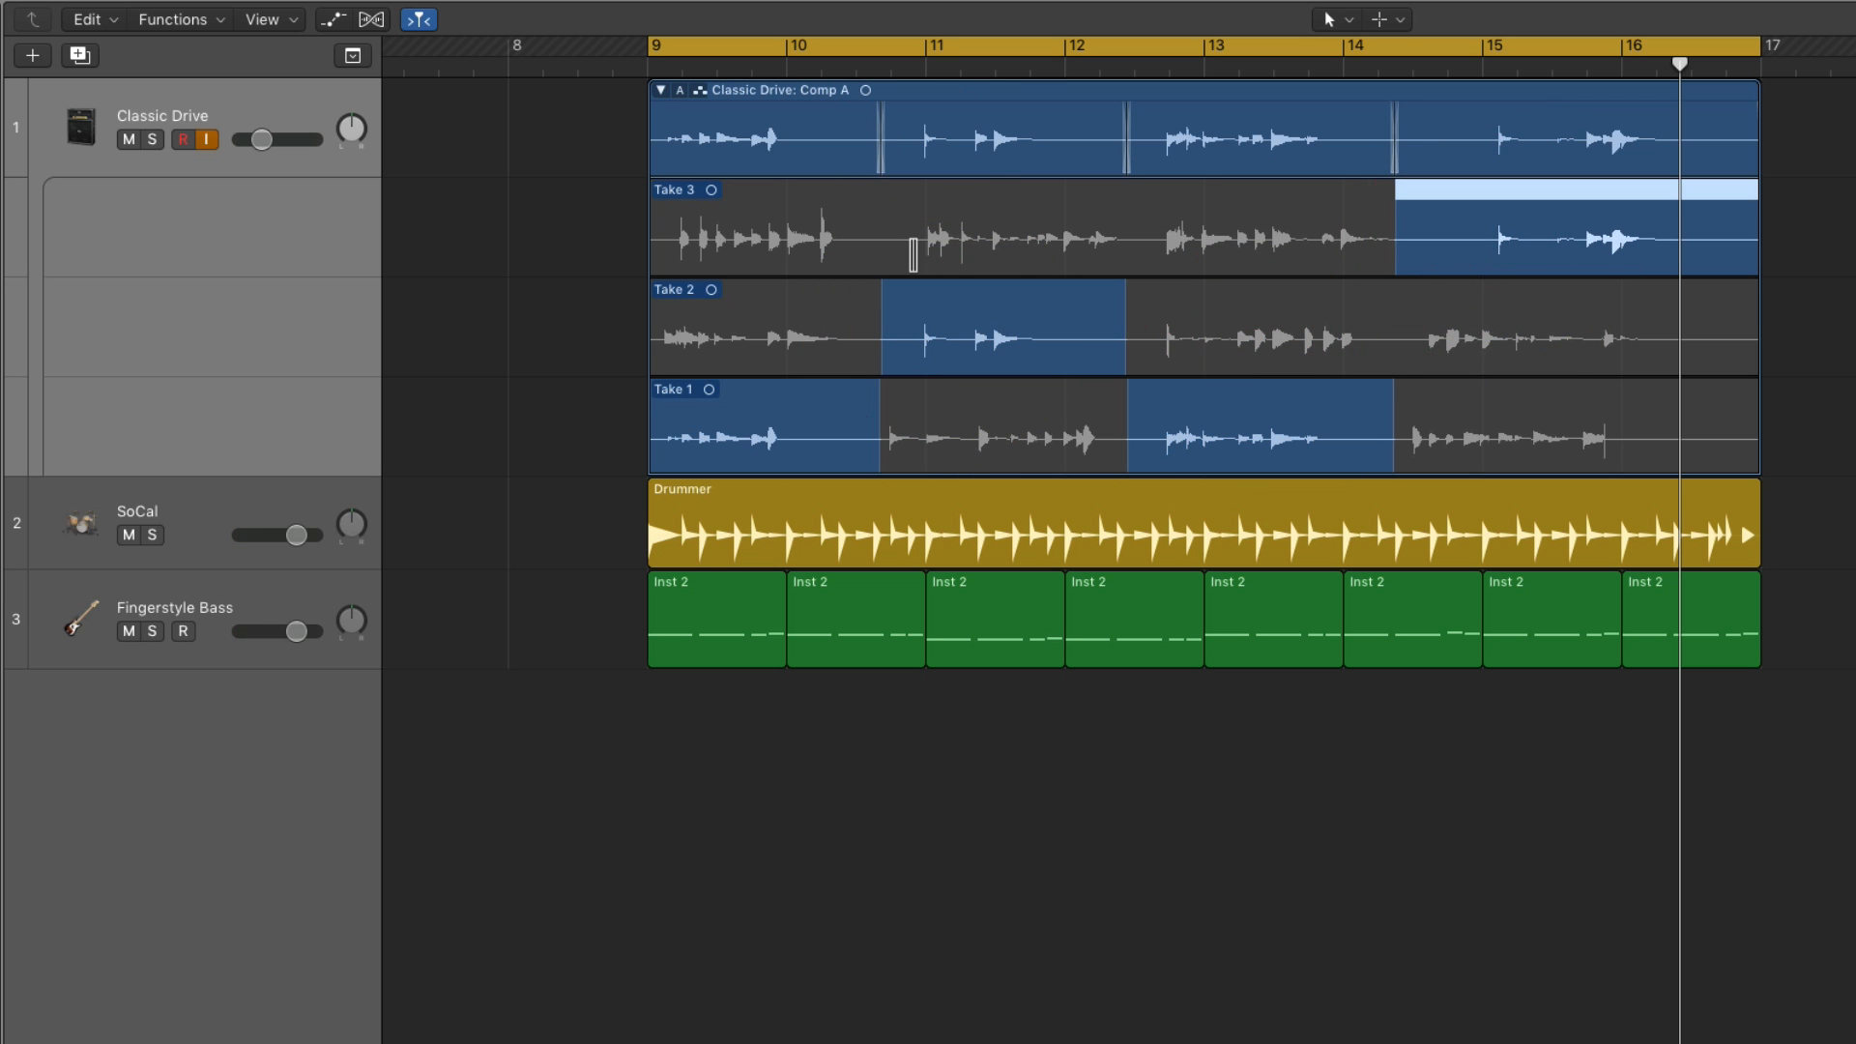
Select all four comp segments in playing order, from the opening Take 1 part to the closing Take 3 part.
click(838, 393)
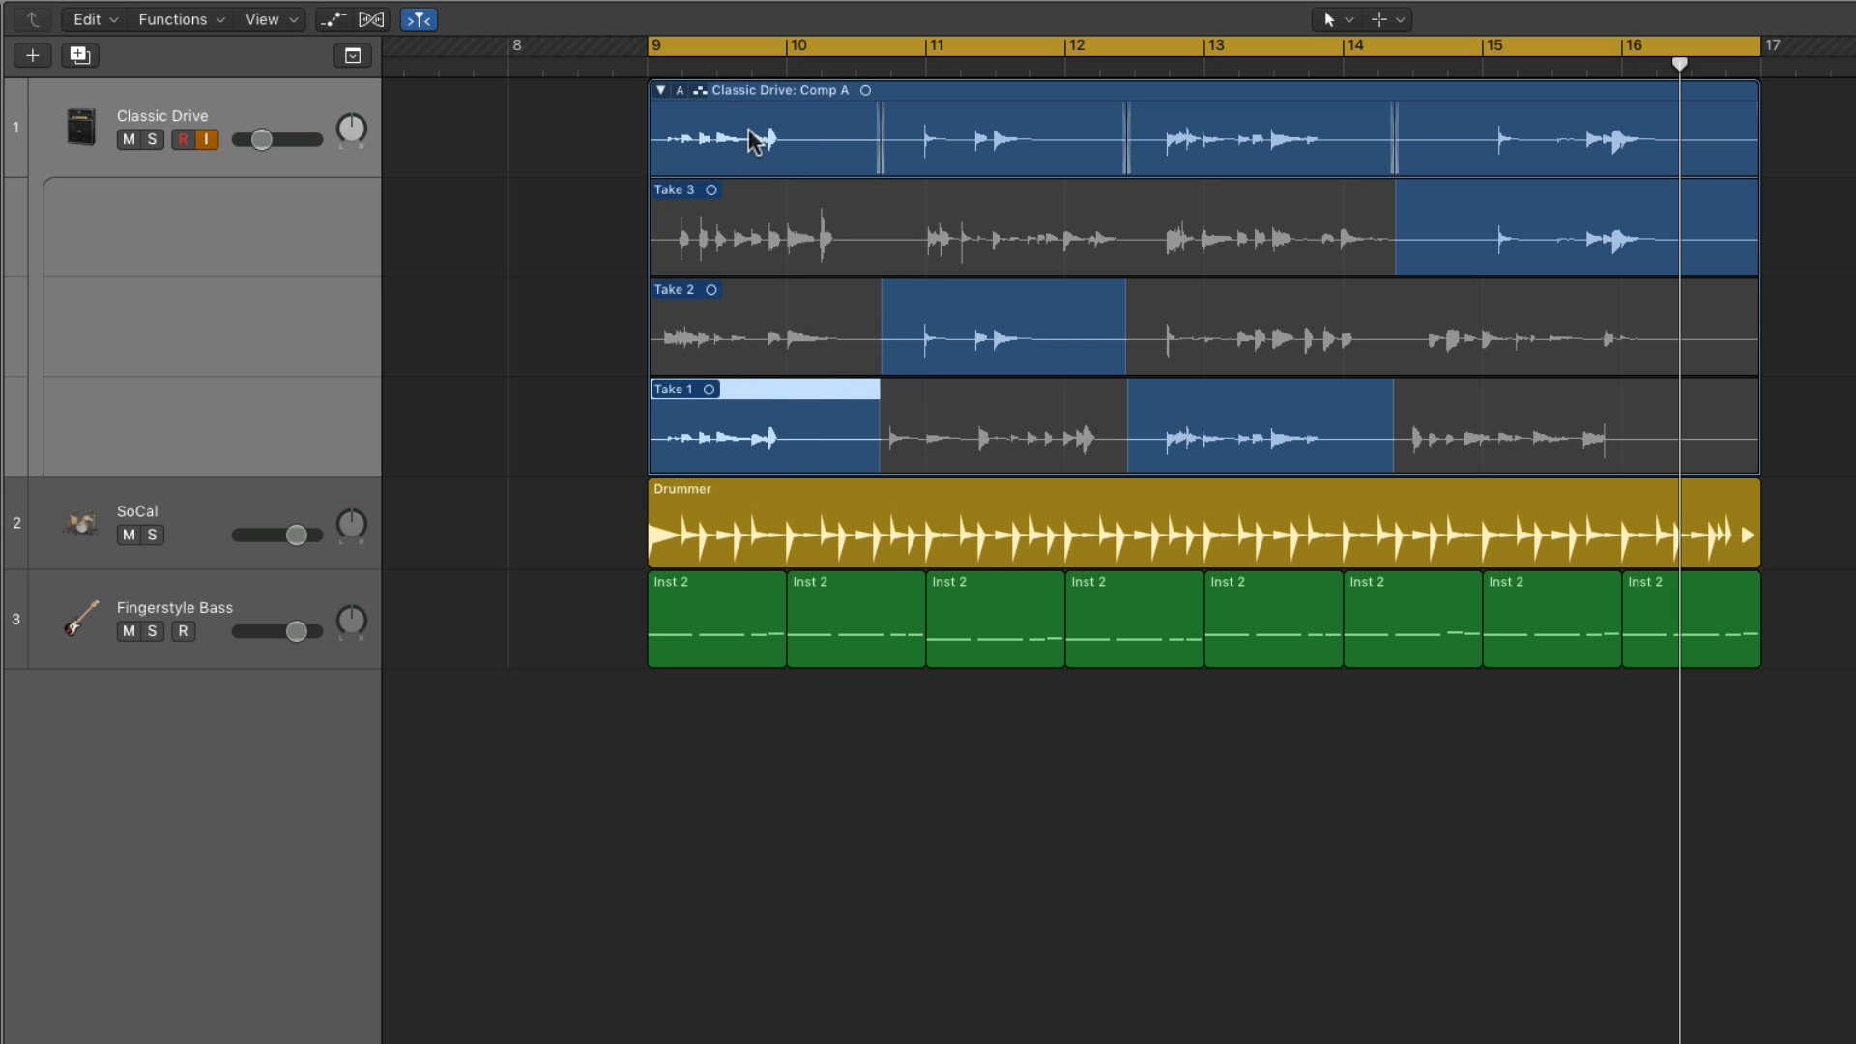
click(925, 322)
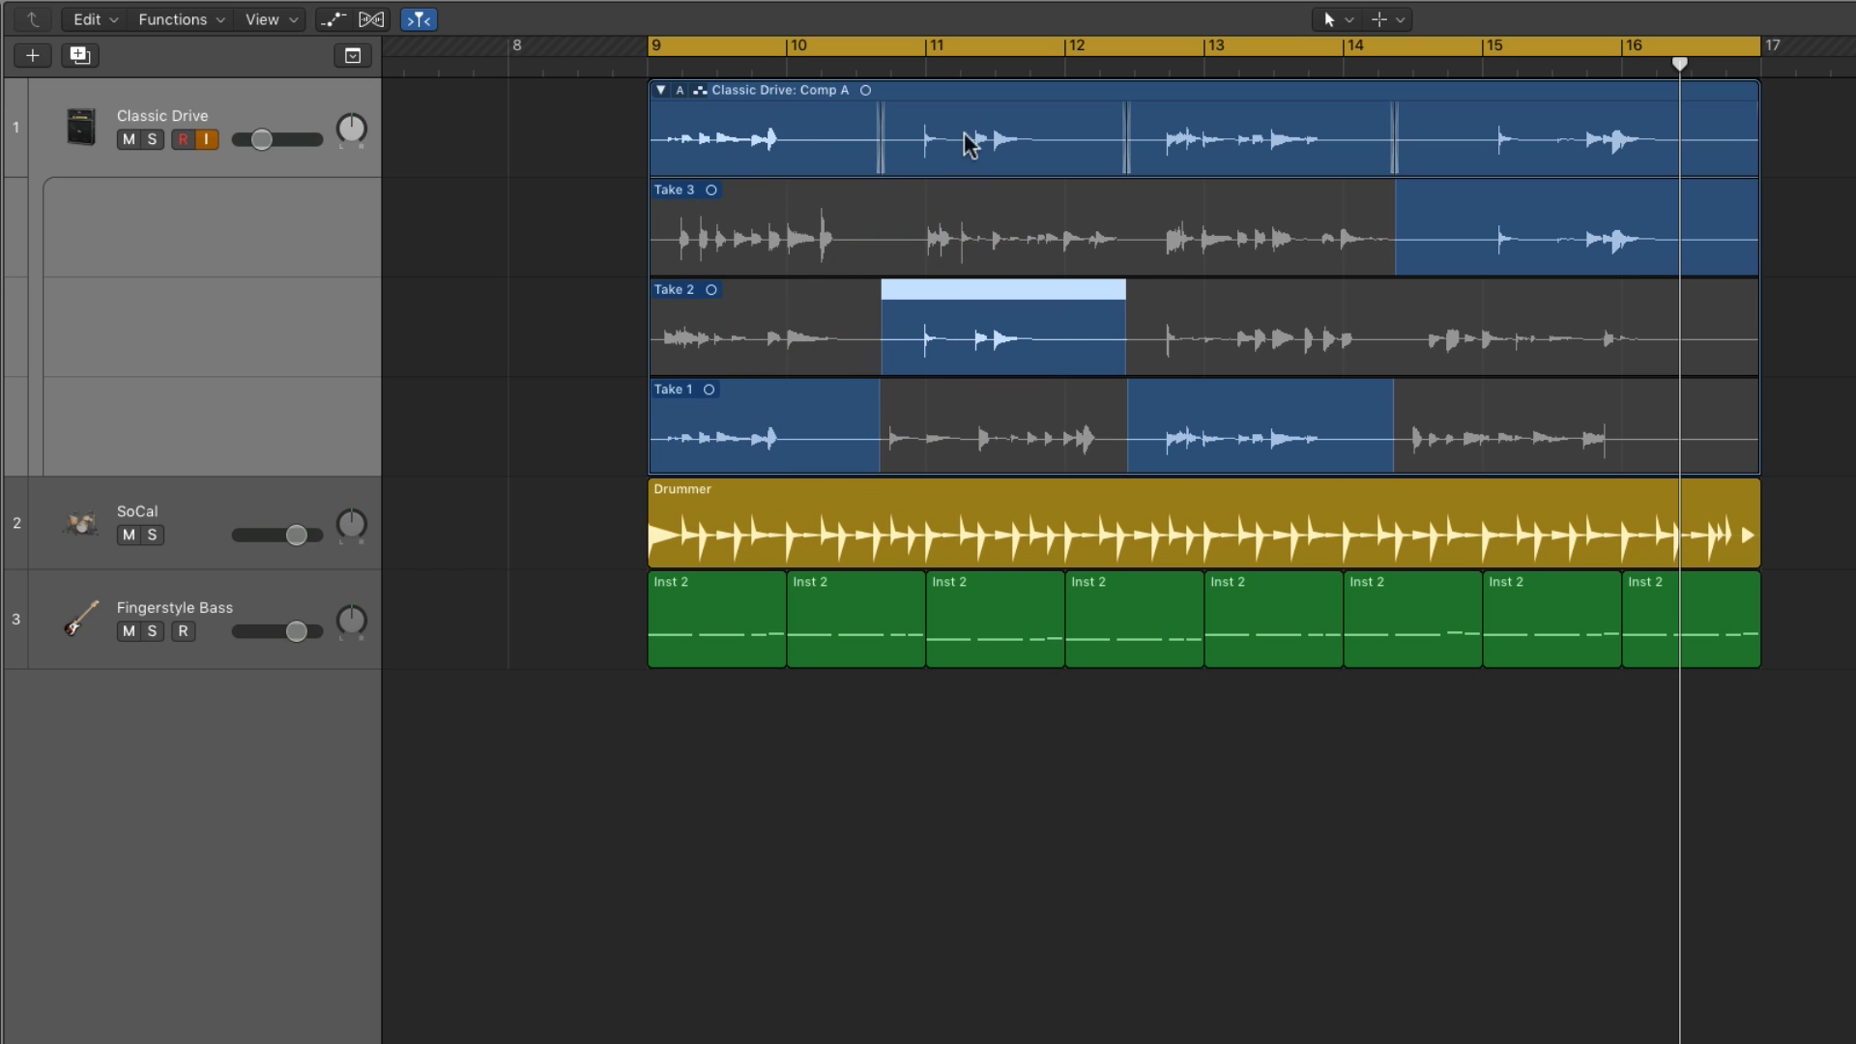
click(1228, 415)
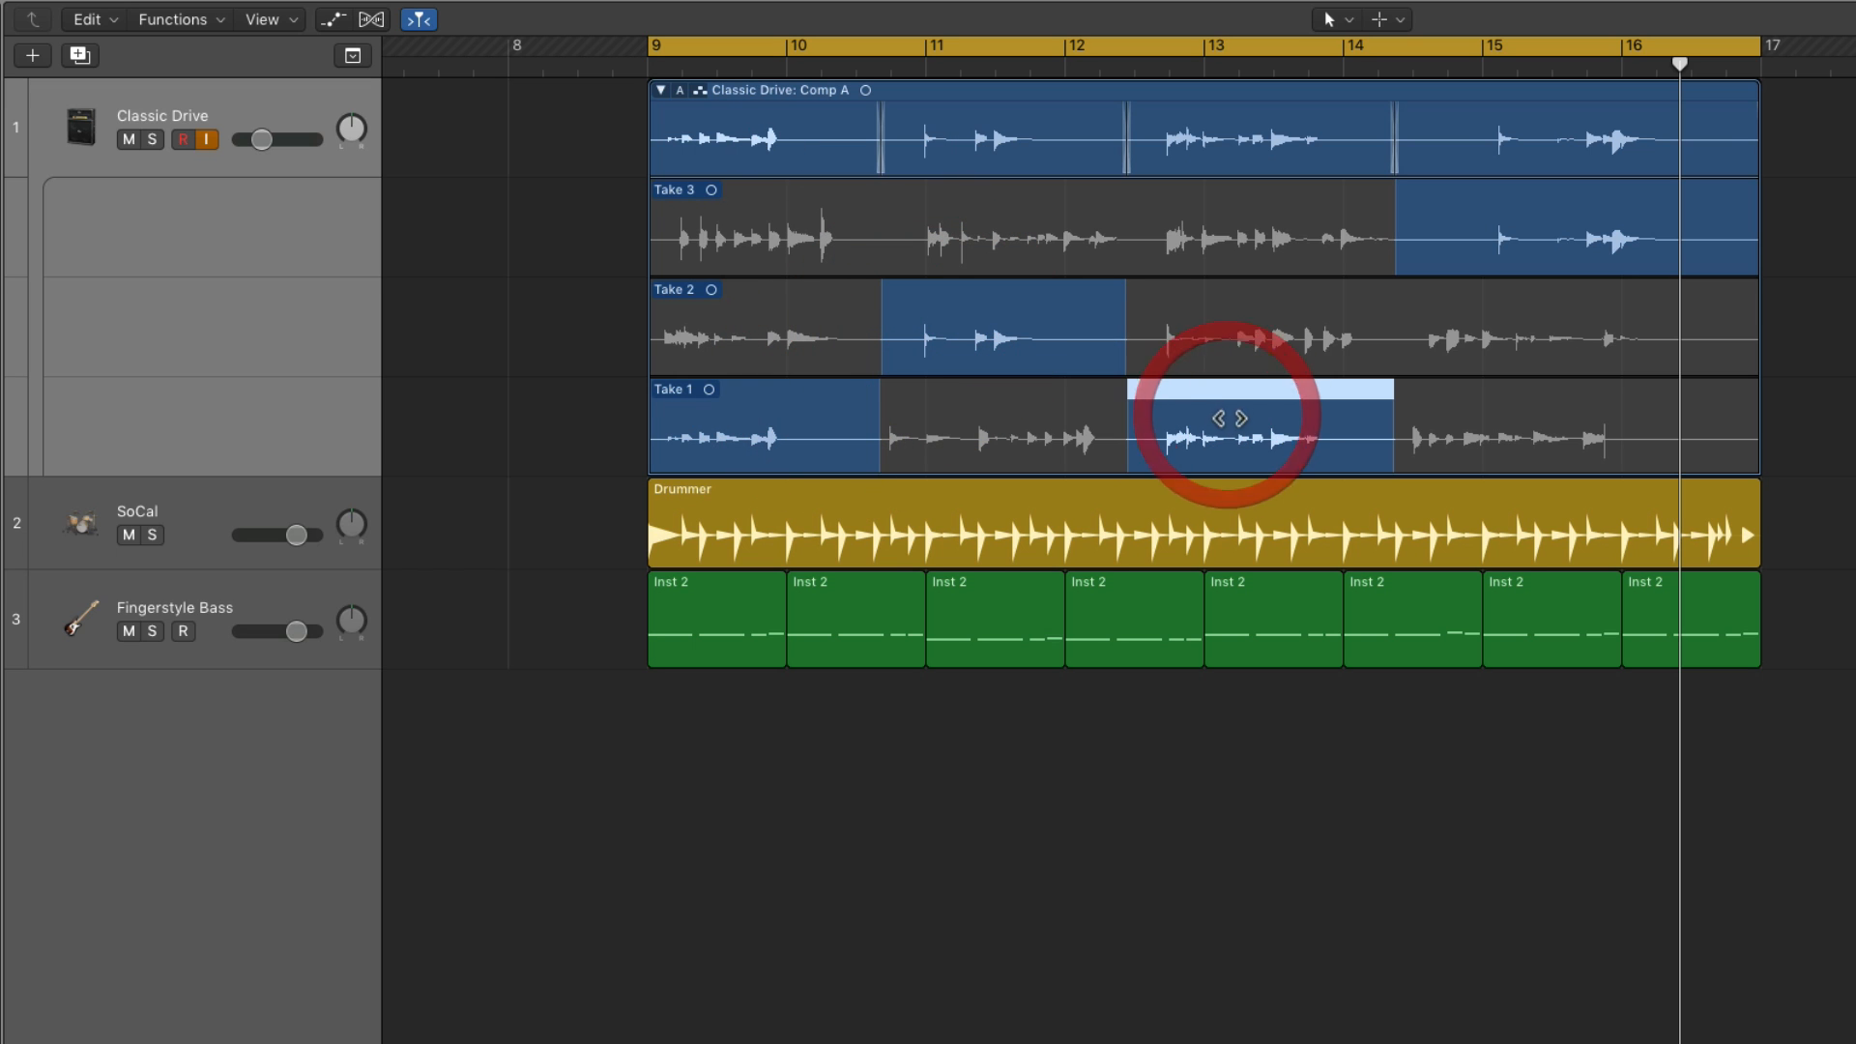
click(1461, 240)
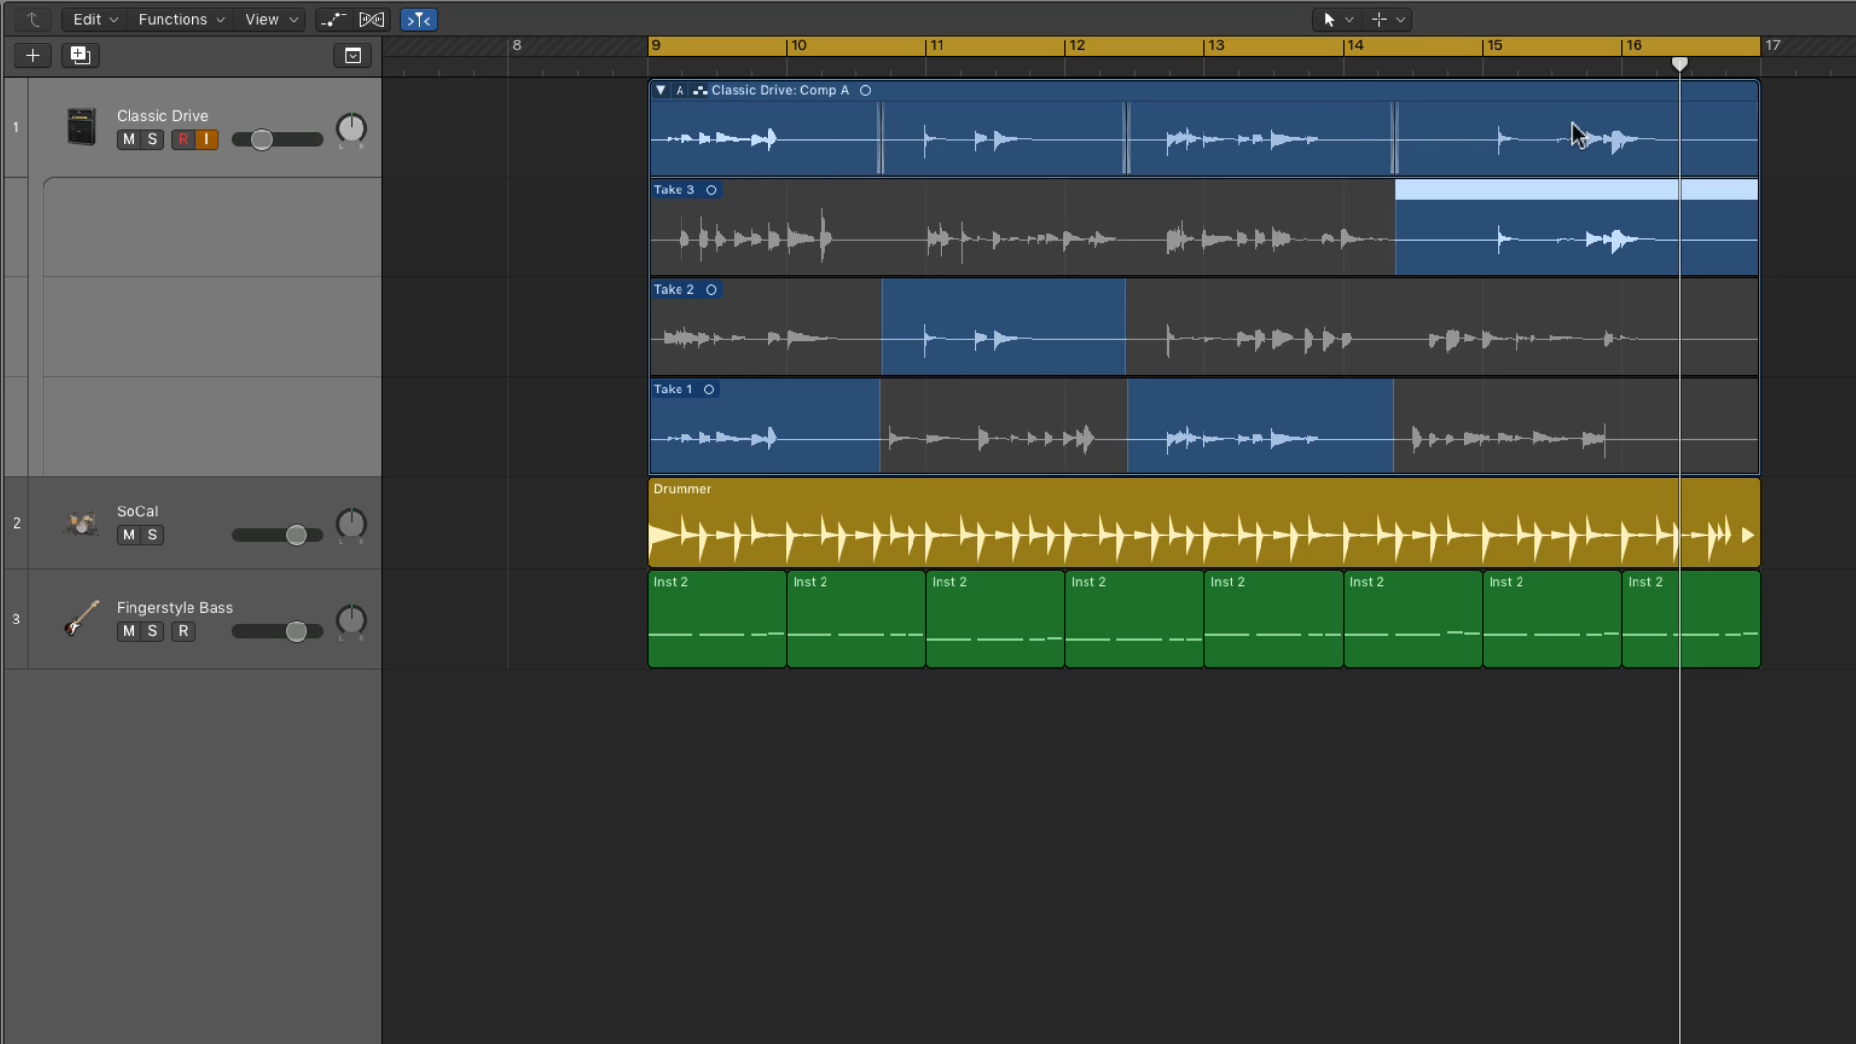
Play the comp, select its second Take 1 segment, and replay from just before bar 13 to find a switching point.
key(space)
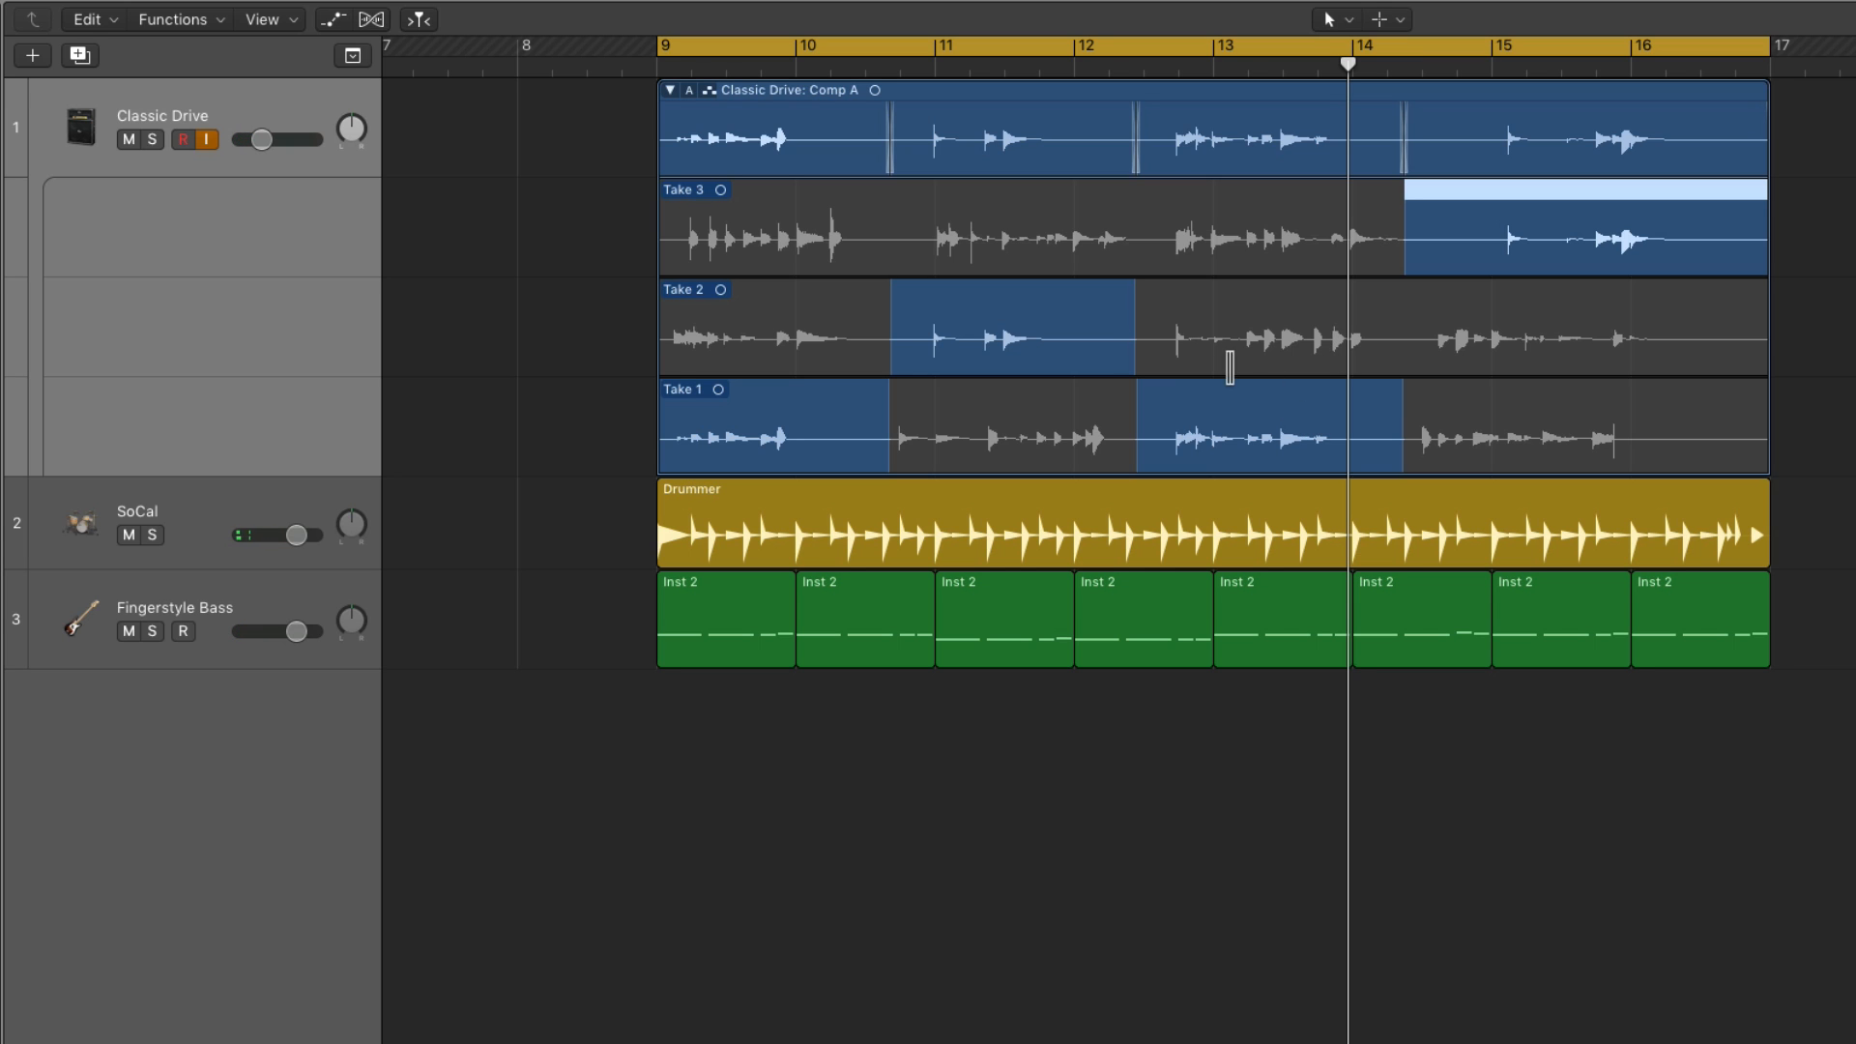
click(1253, 409)
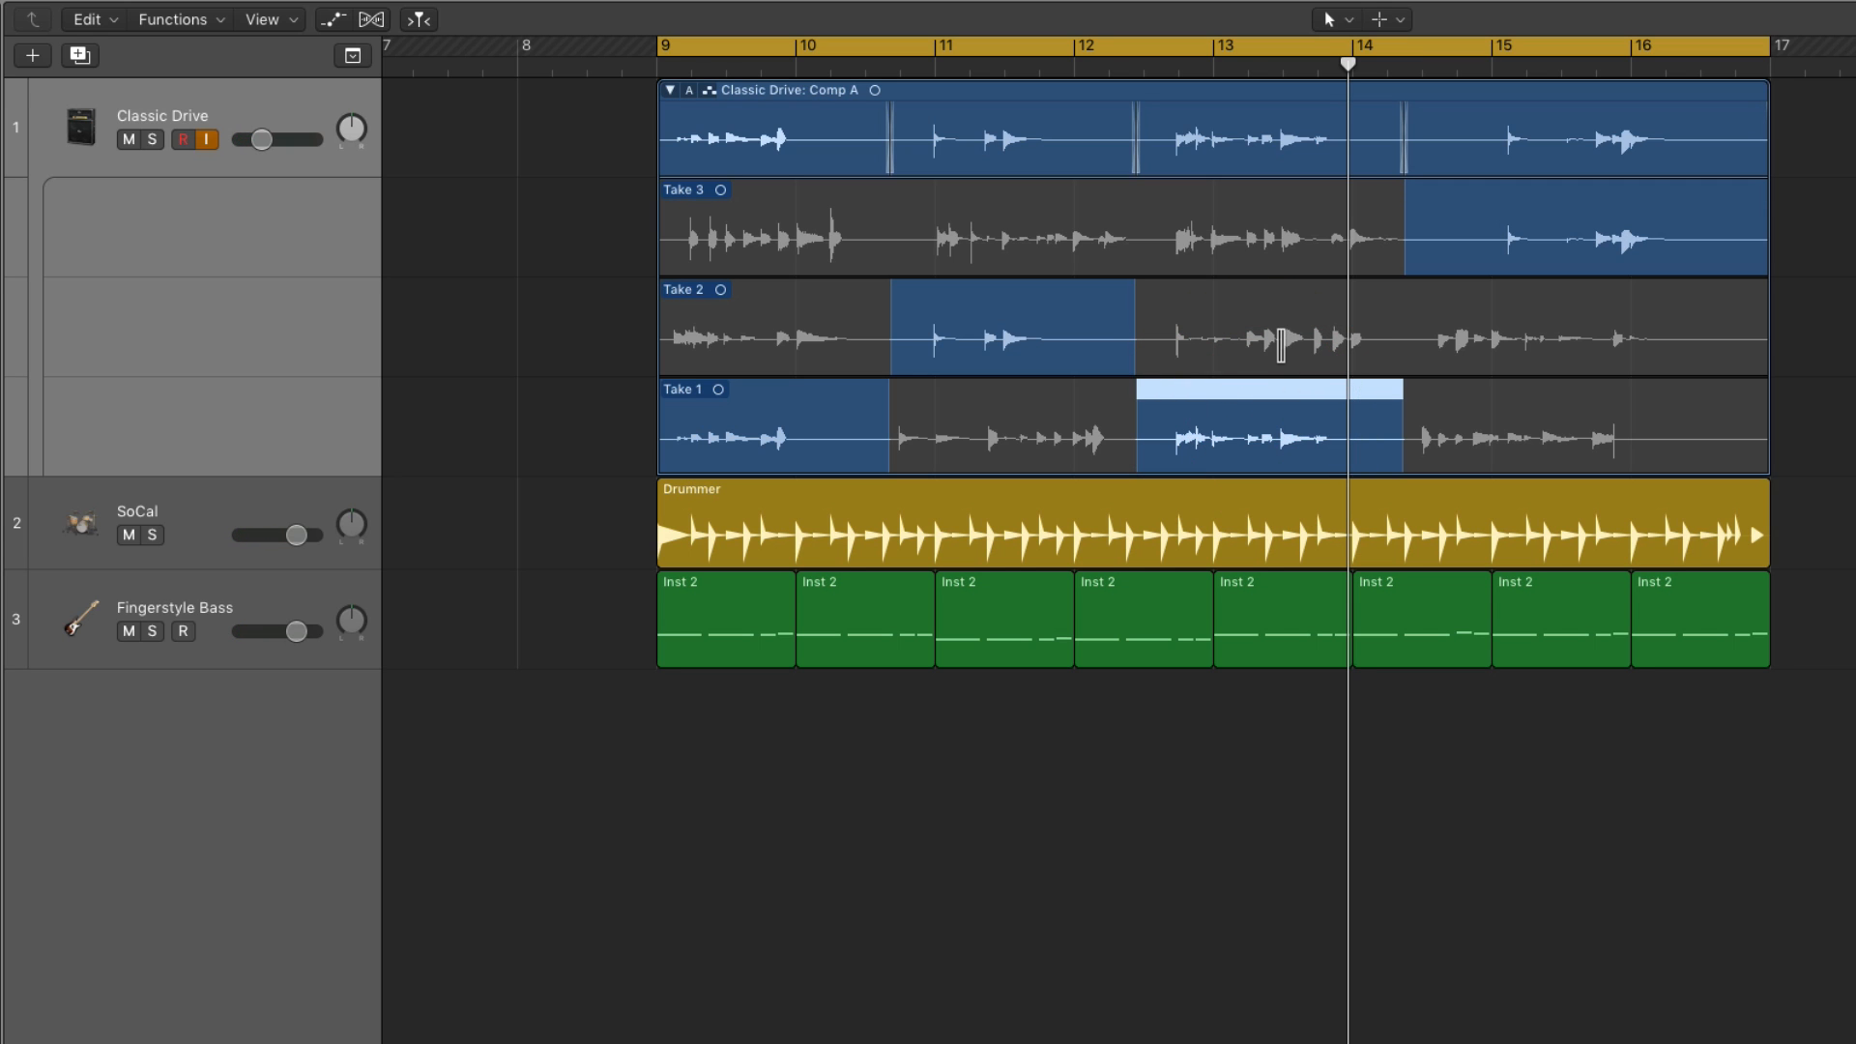
double_click(1202, 62)
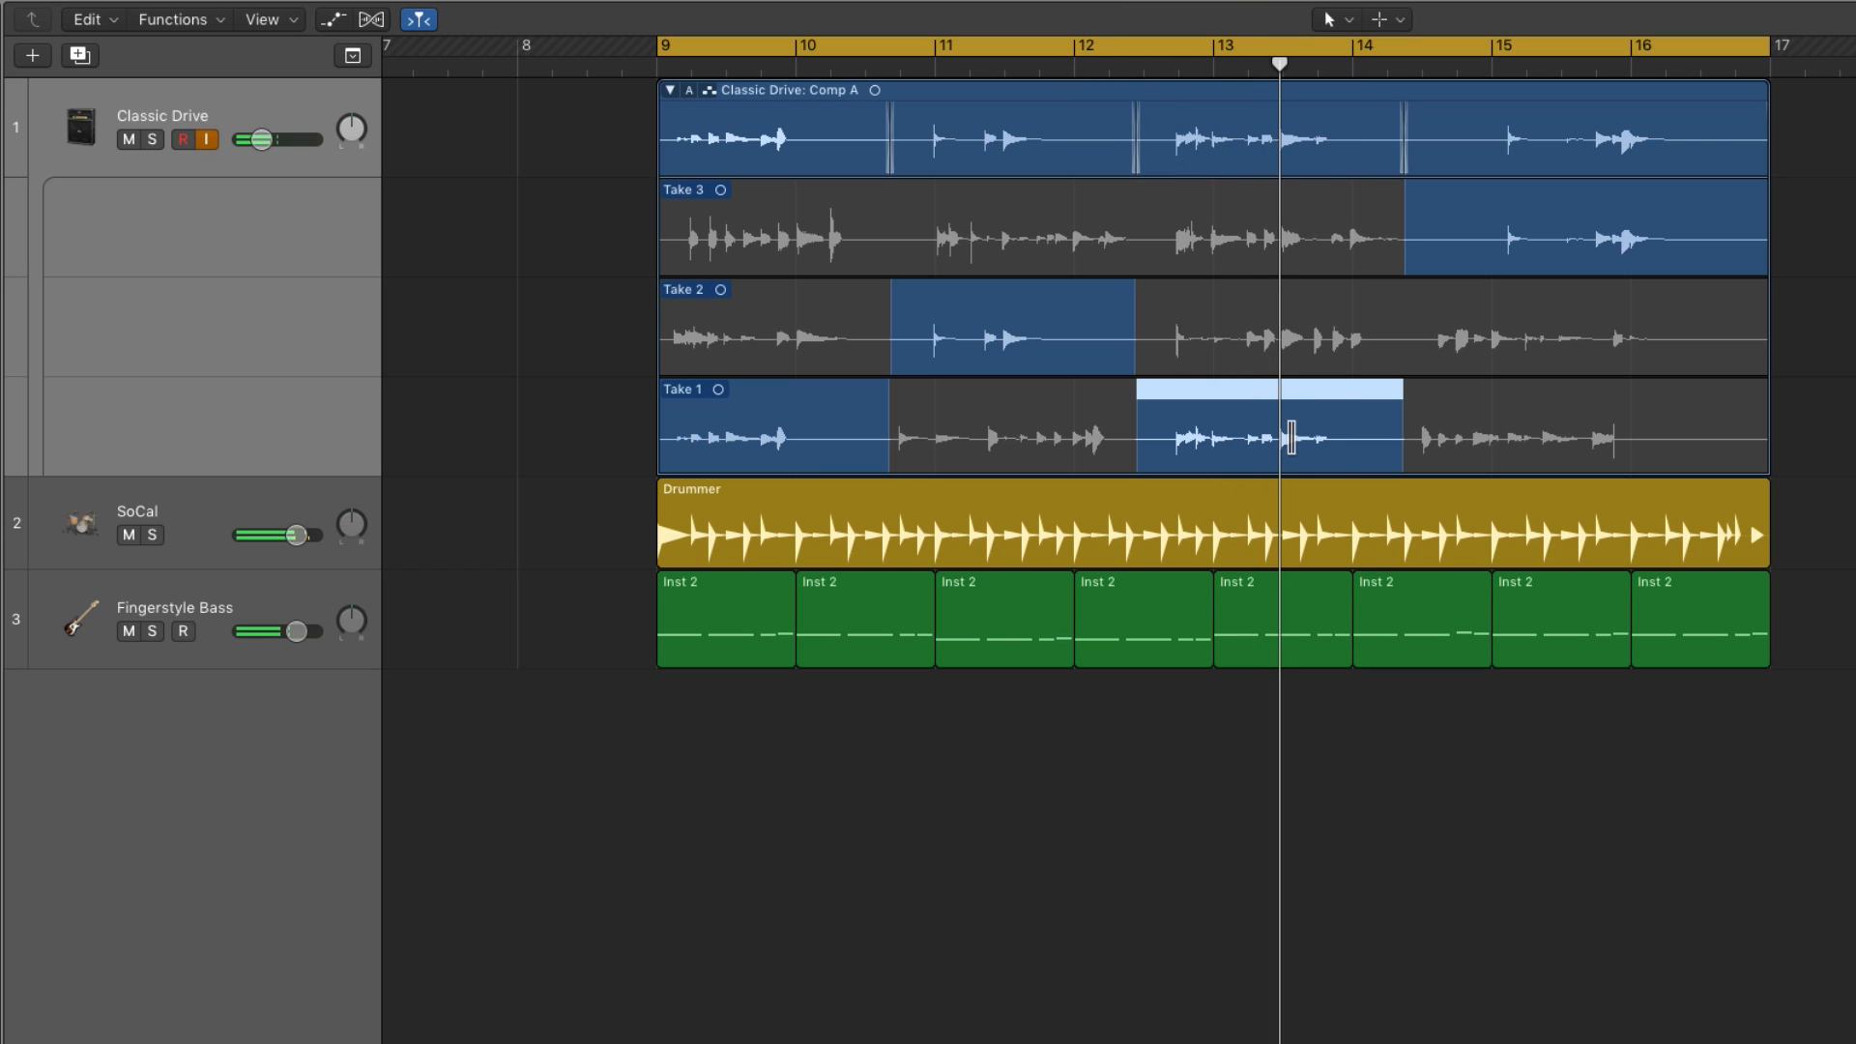
Comp in Take 2 from mid-bar 13, extend that segment's end to mid-bar 14, and play across the edited section.
key(super+Right)
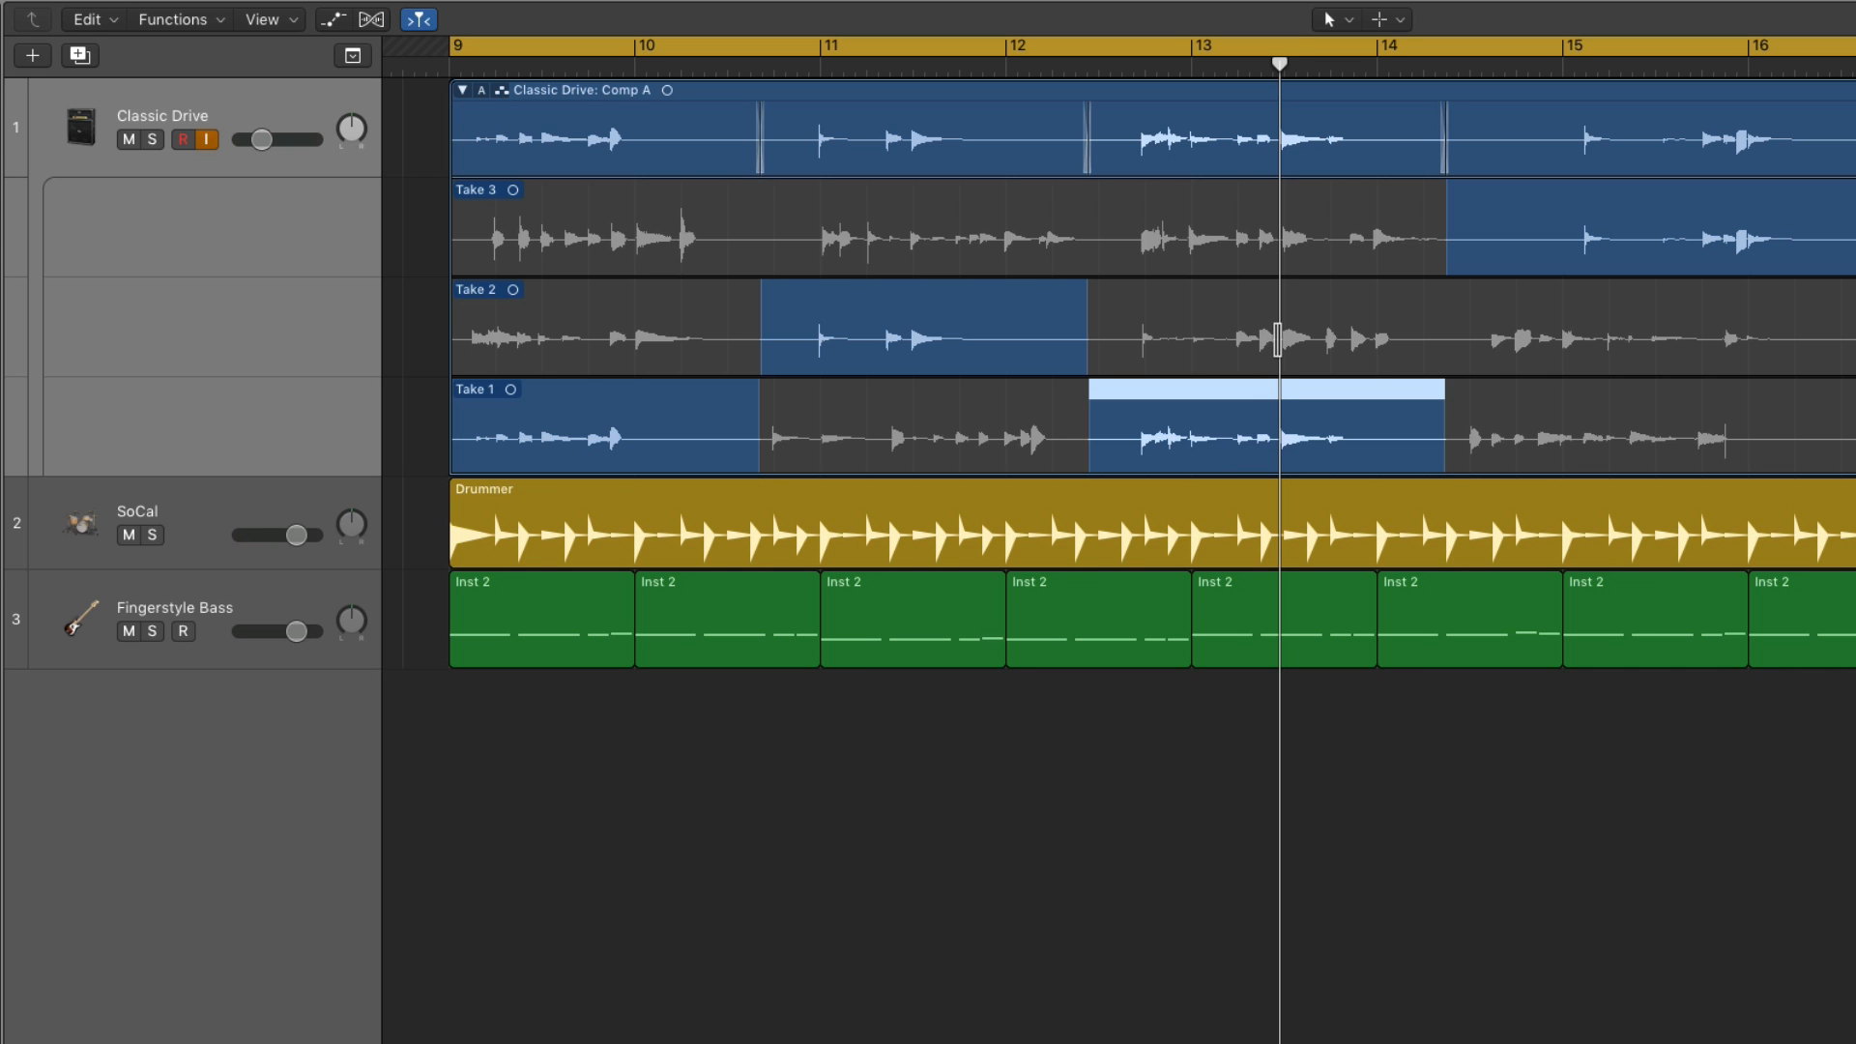
drag(1280, 339, 1446, 359)
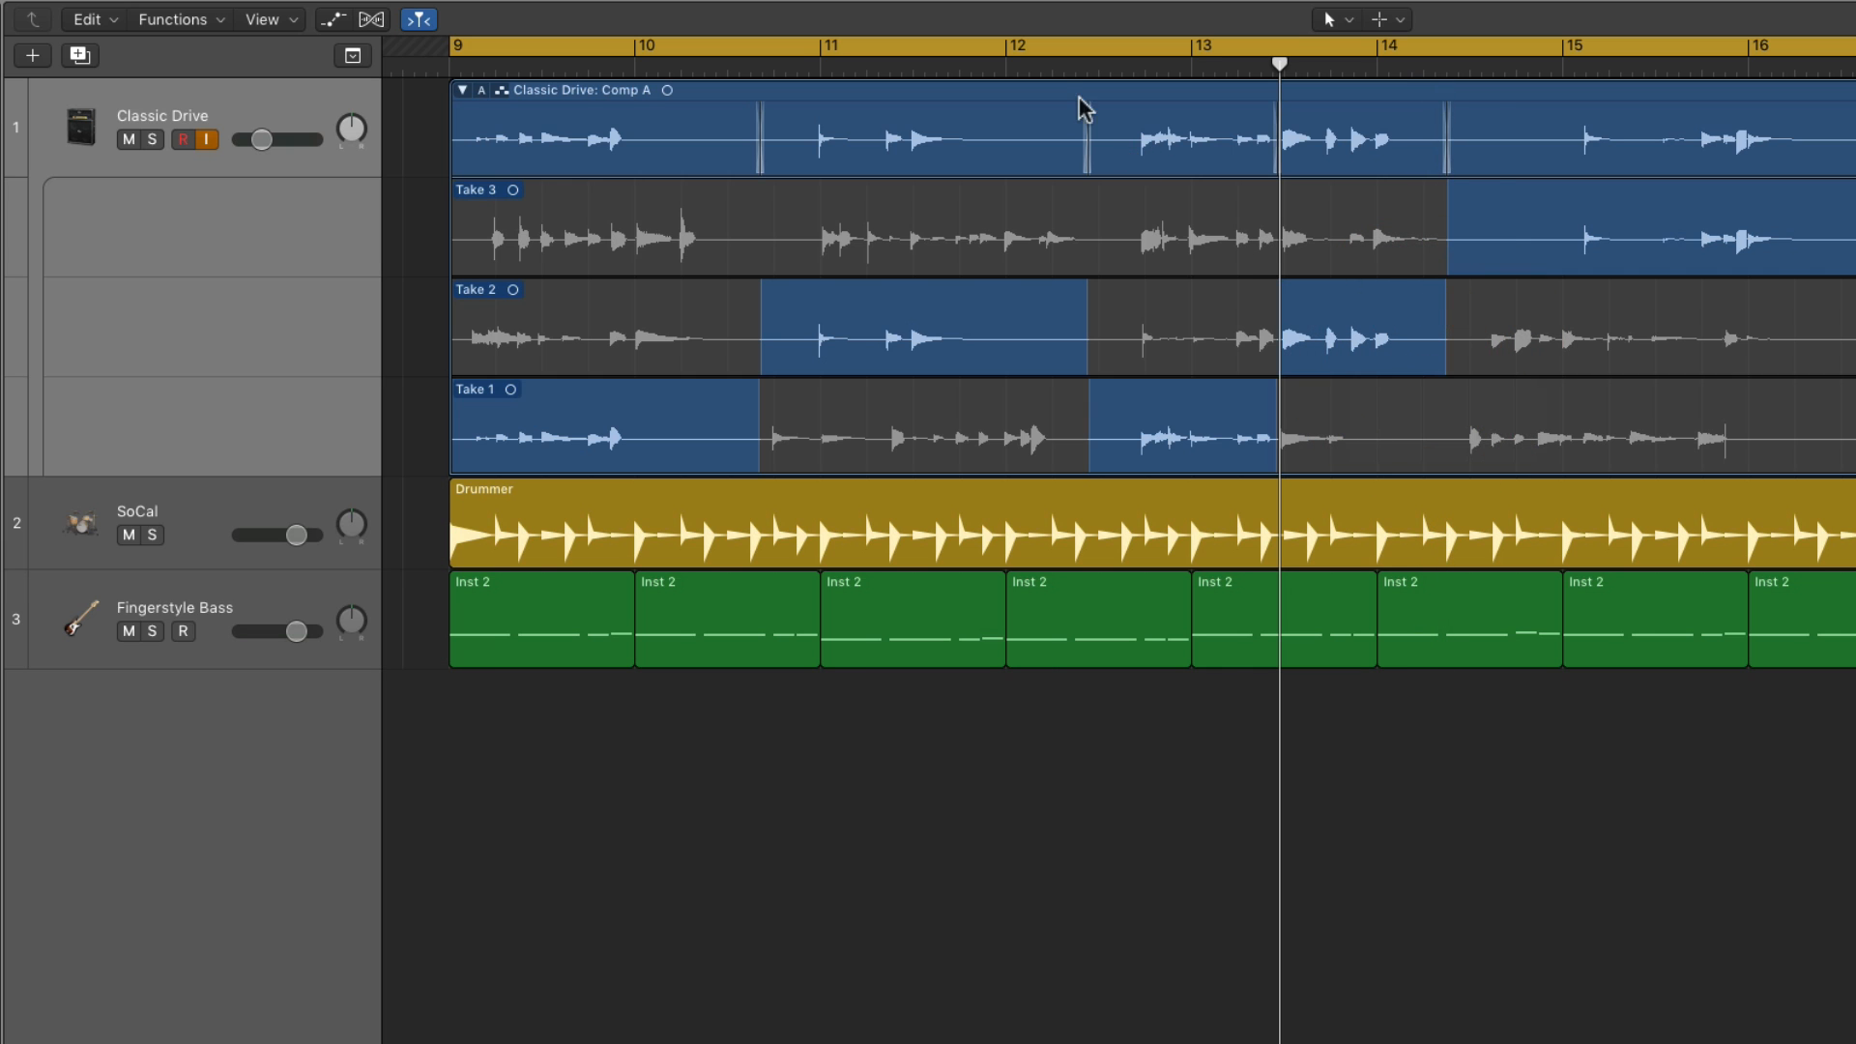
double_click(1060, 72)
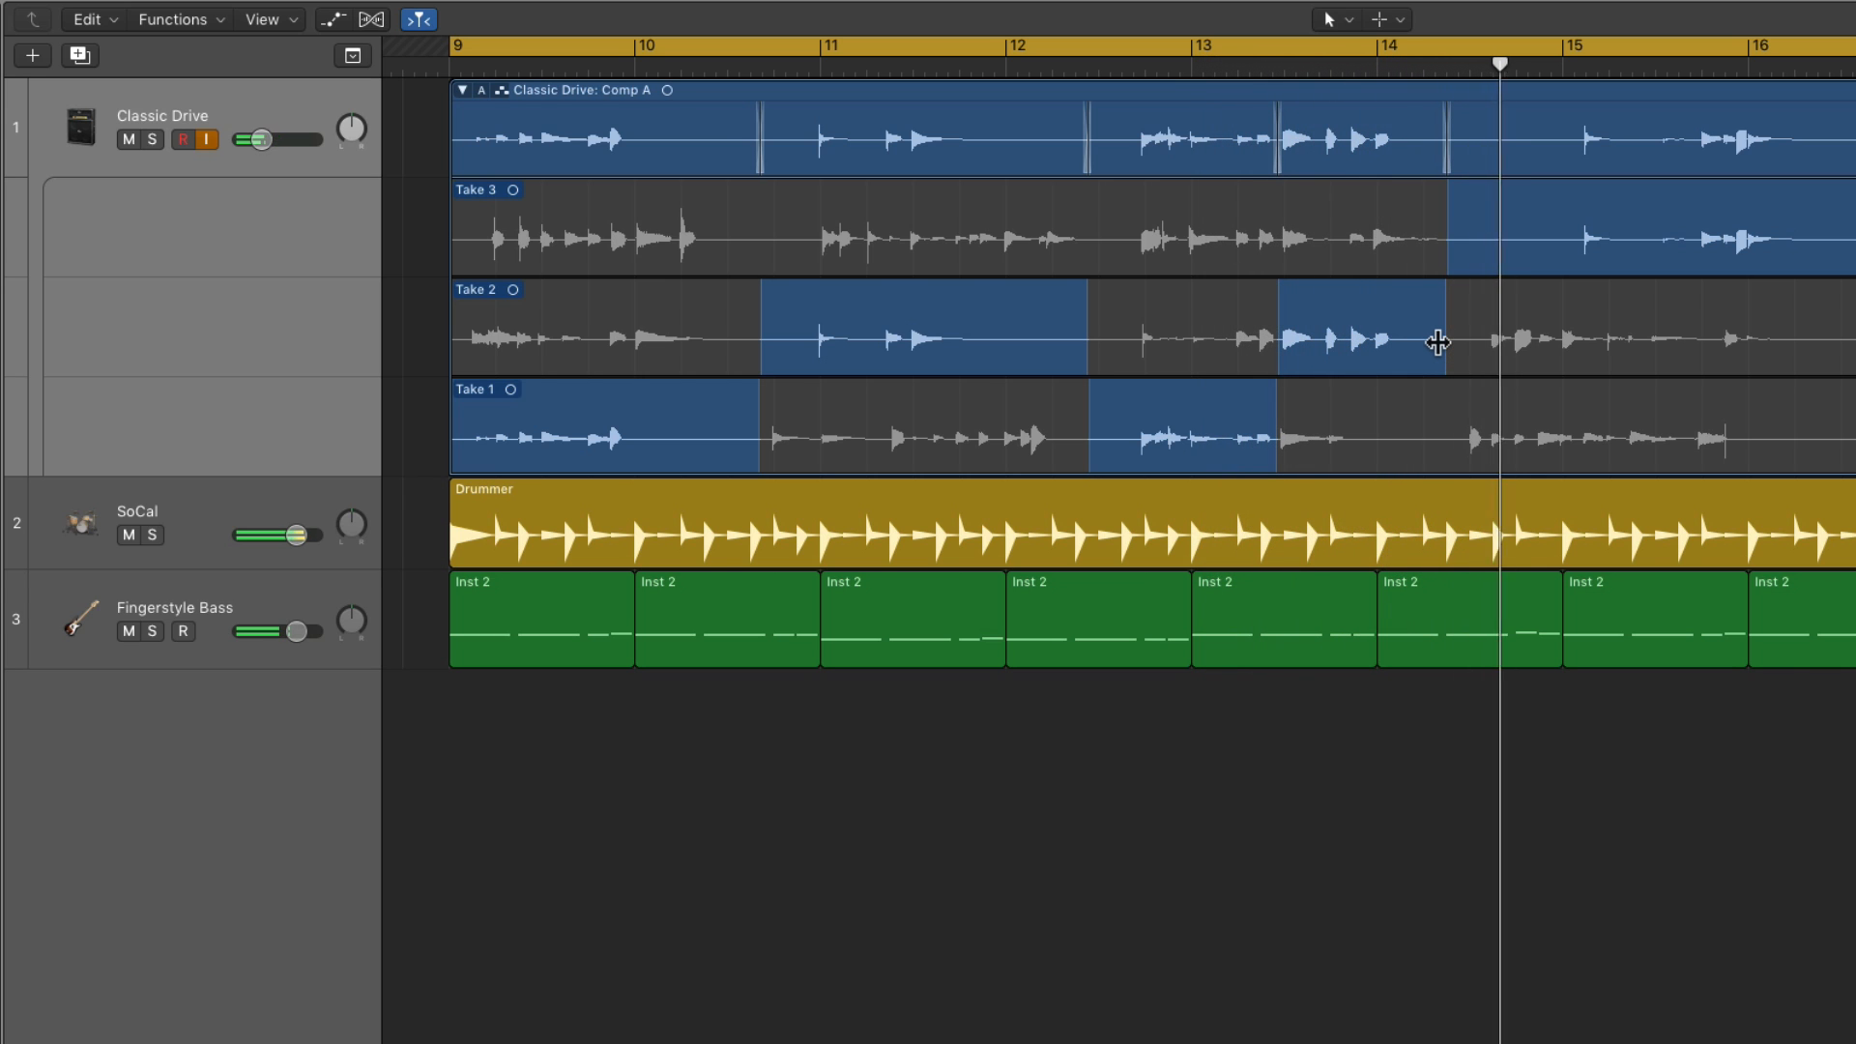
drag(1442, 343, 1463, 341)
click(1201, 60)
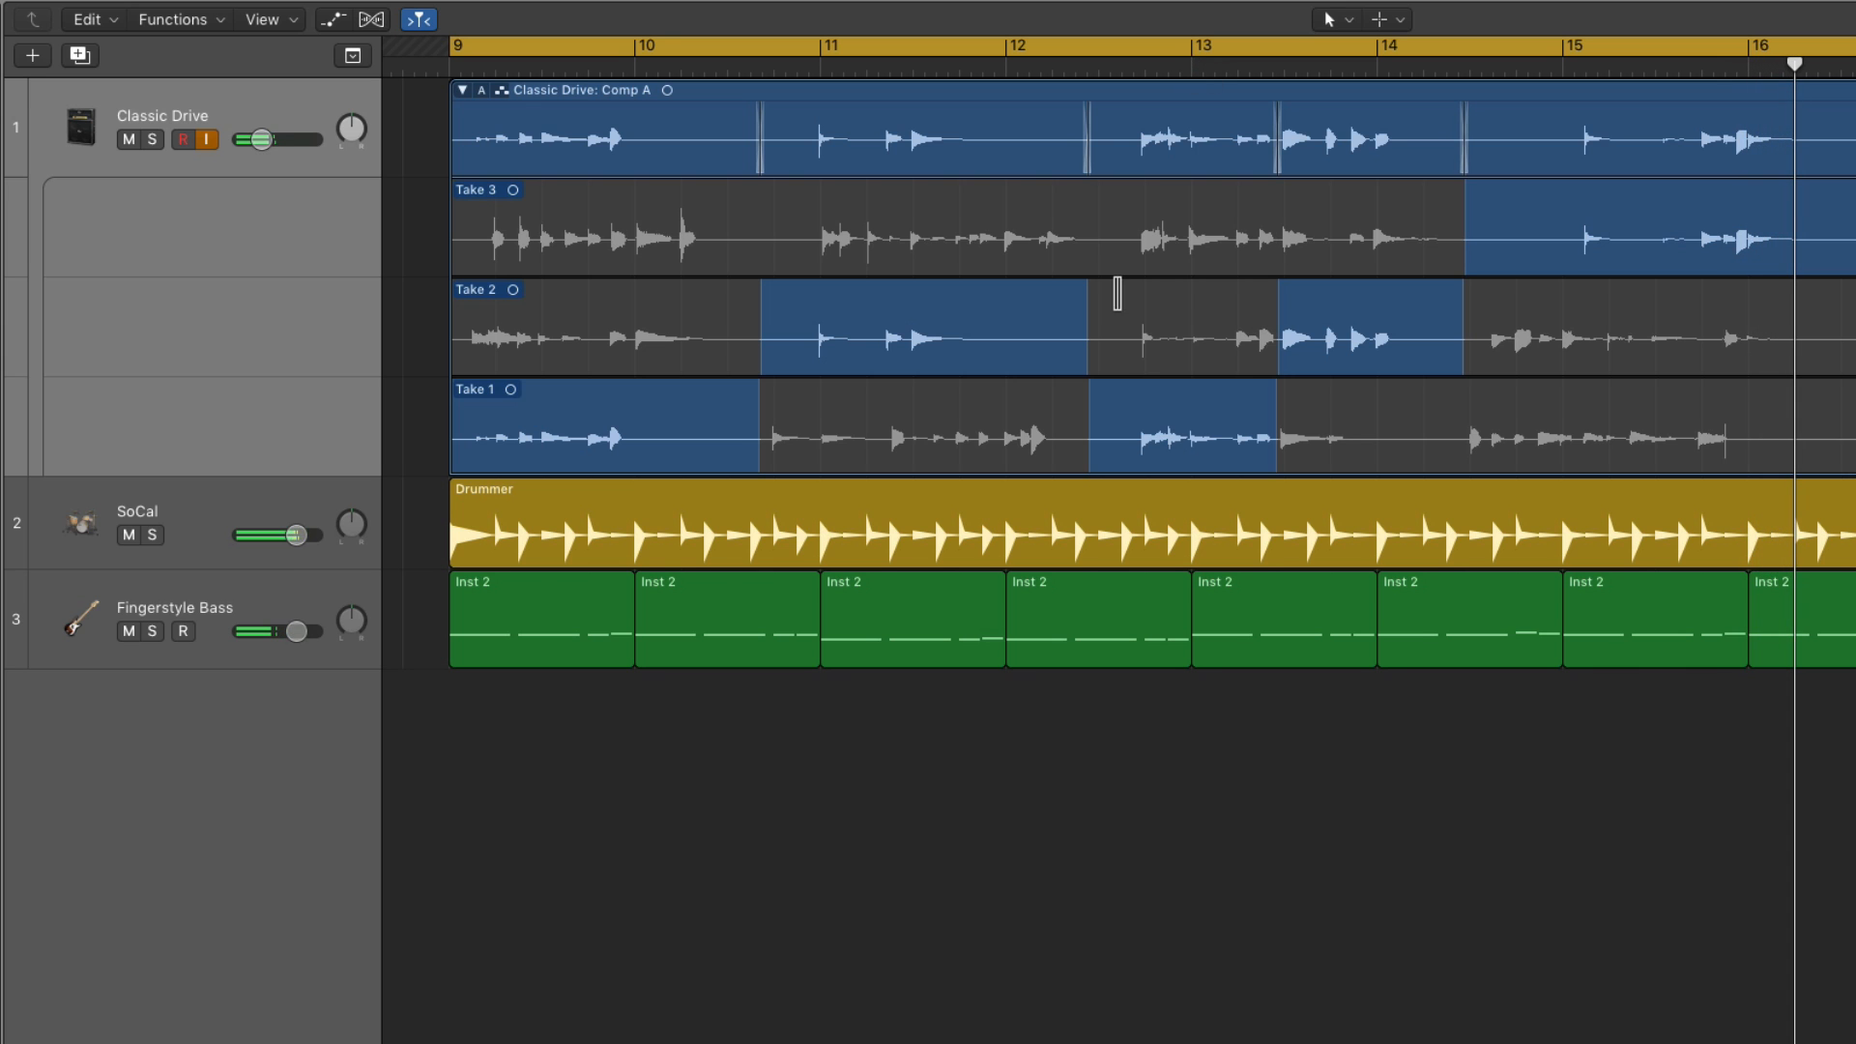
Select the comp segments one by one in playing order, ending on the Take 3 part, to review the chosen parts.
click(722, 401)
click(970, 337)
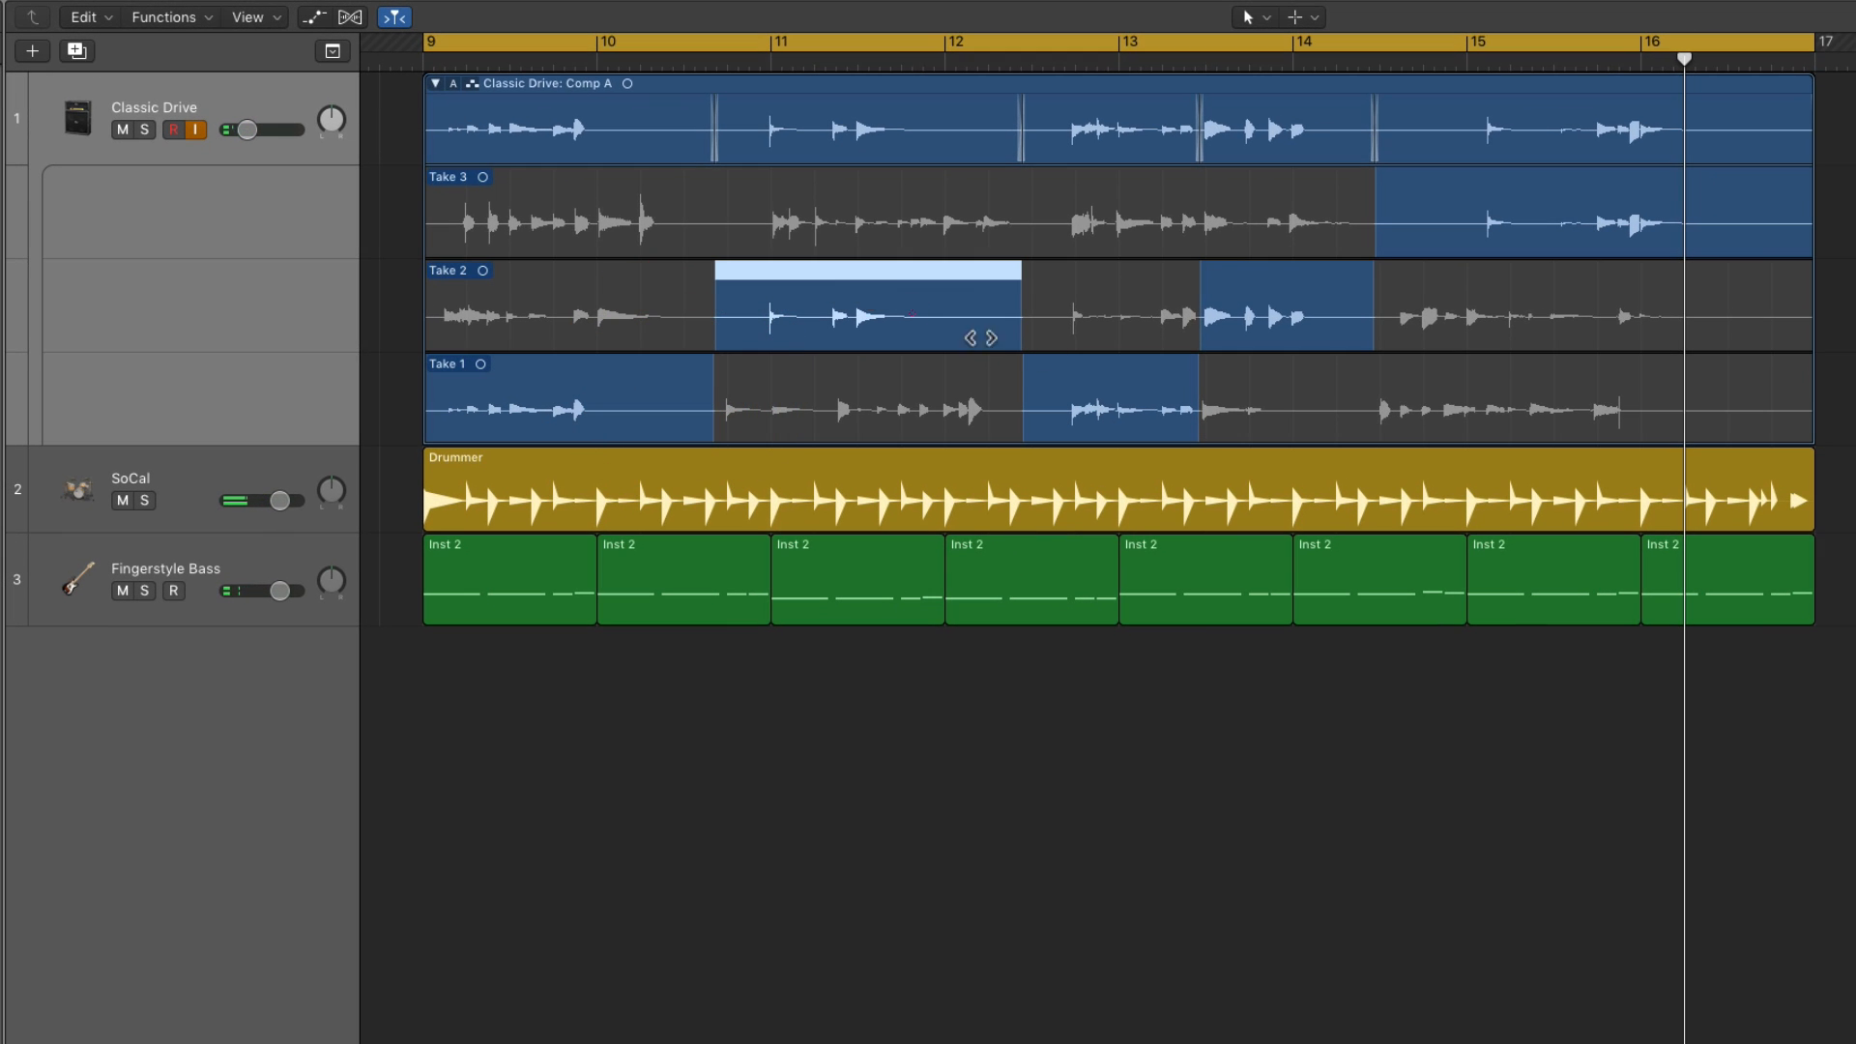
click(1073, 372)
click(1242, 309)
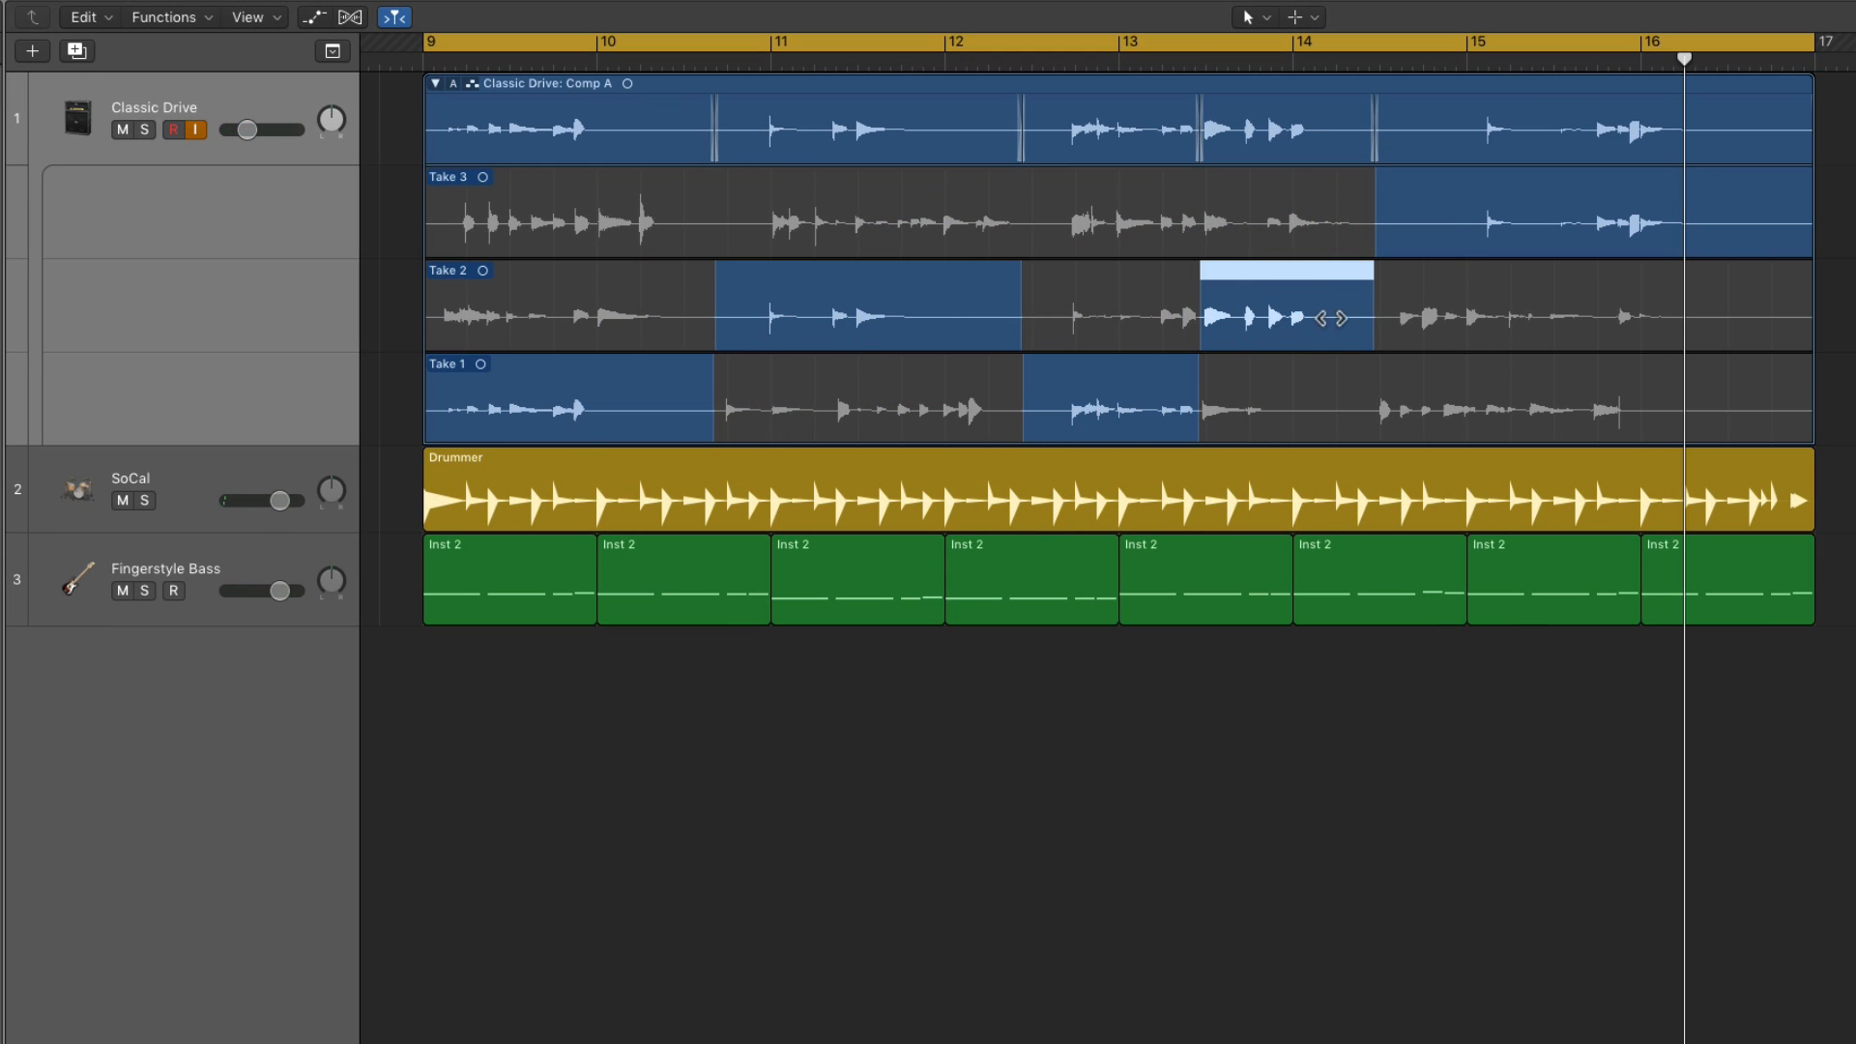
click(1443, 221)
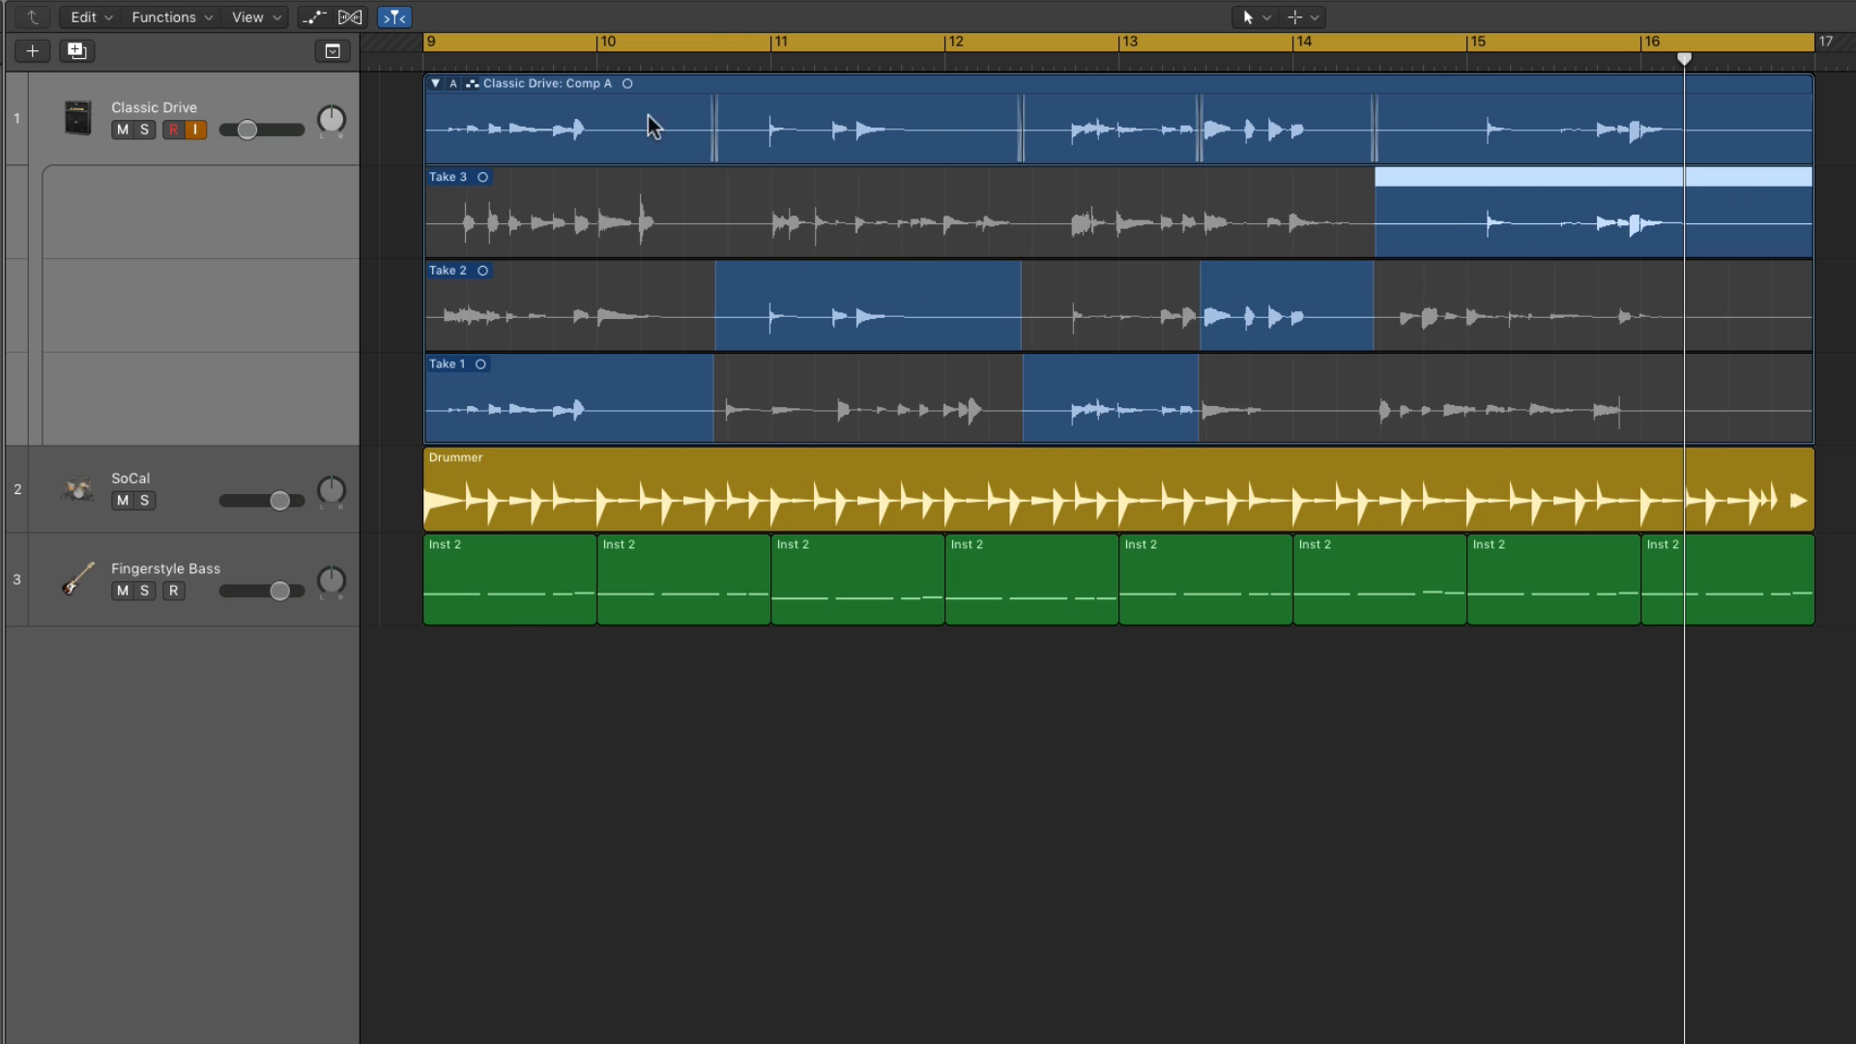
Select the Classic Drive take folder and repeatedly collapse and expand it to compare the comp with its takes.
click(664, 85)
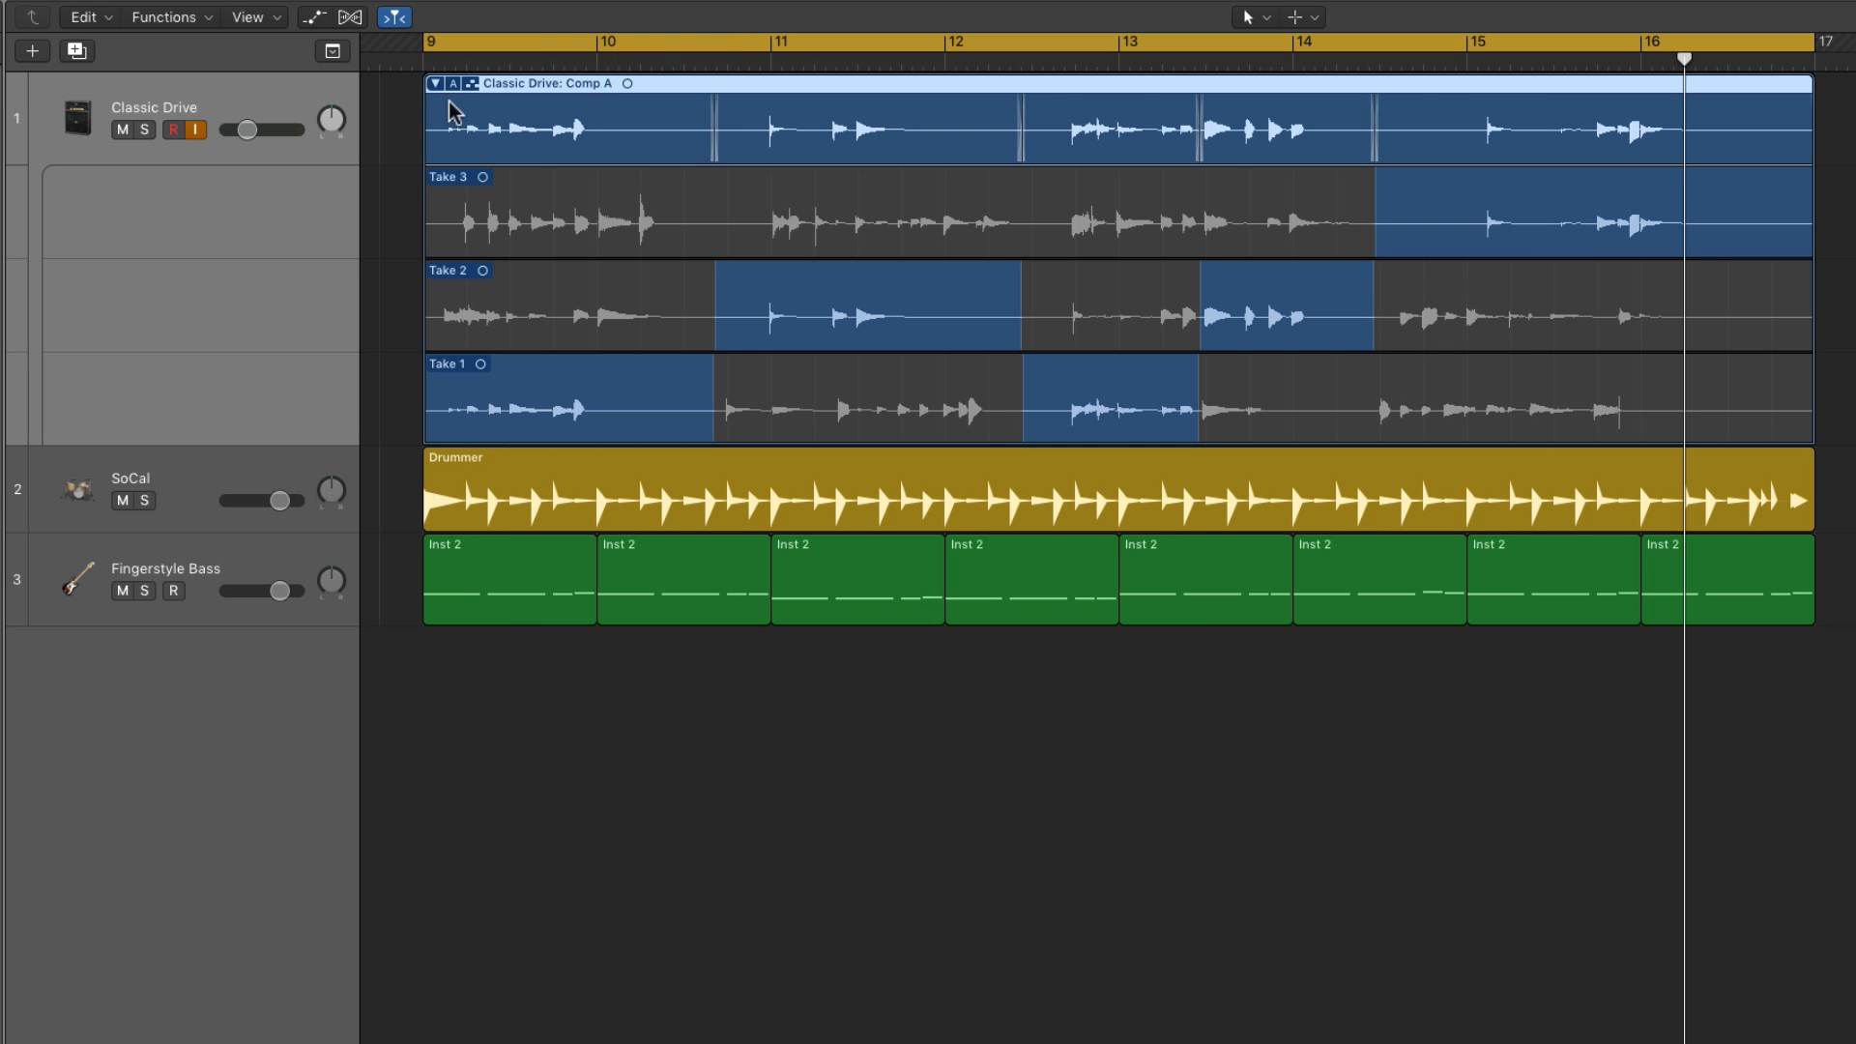
scroll(793, 131, left, 4)
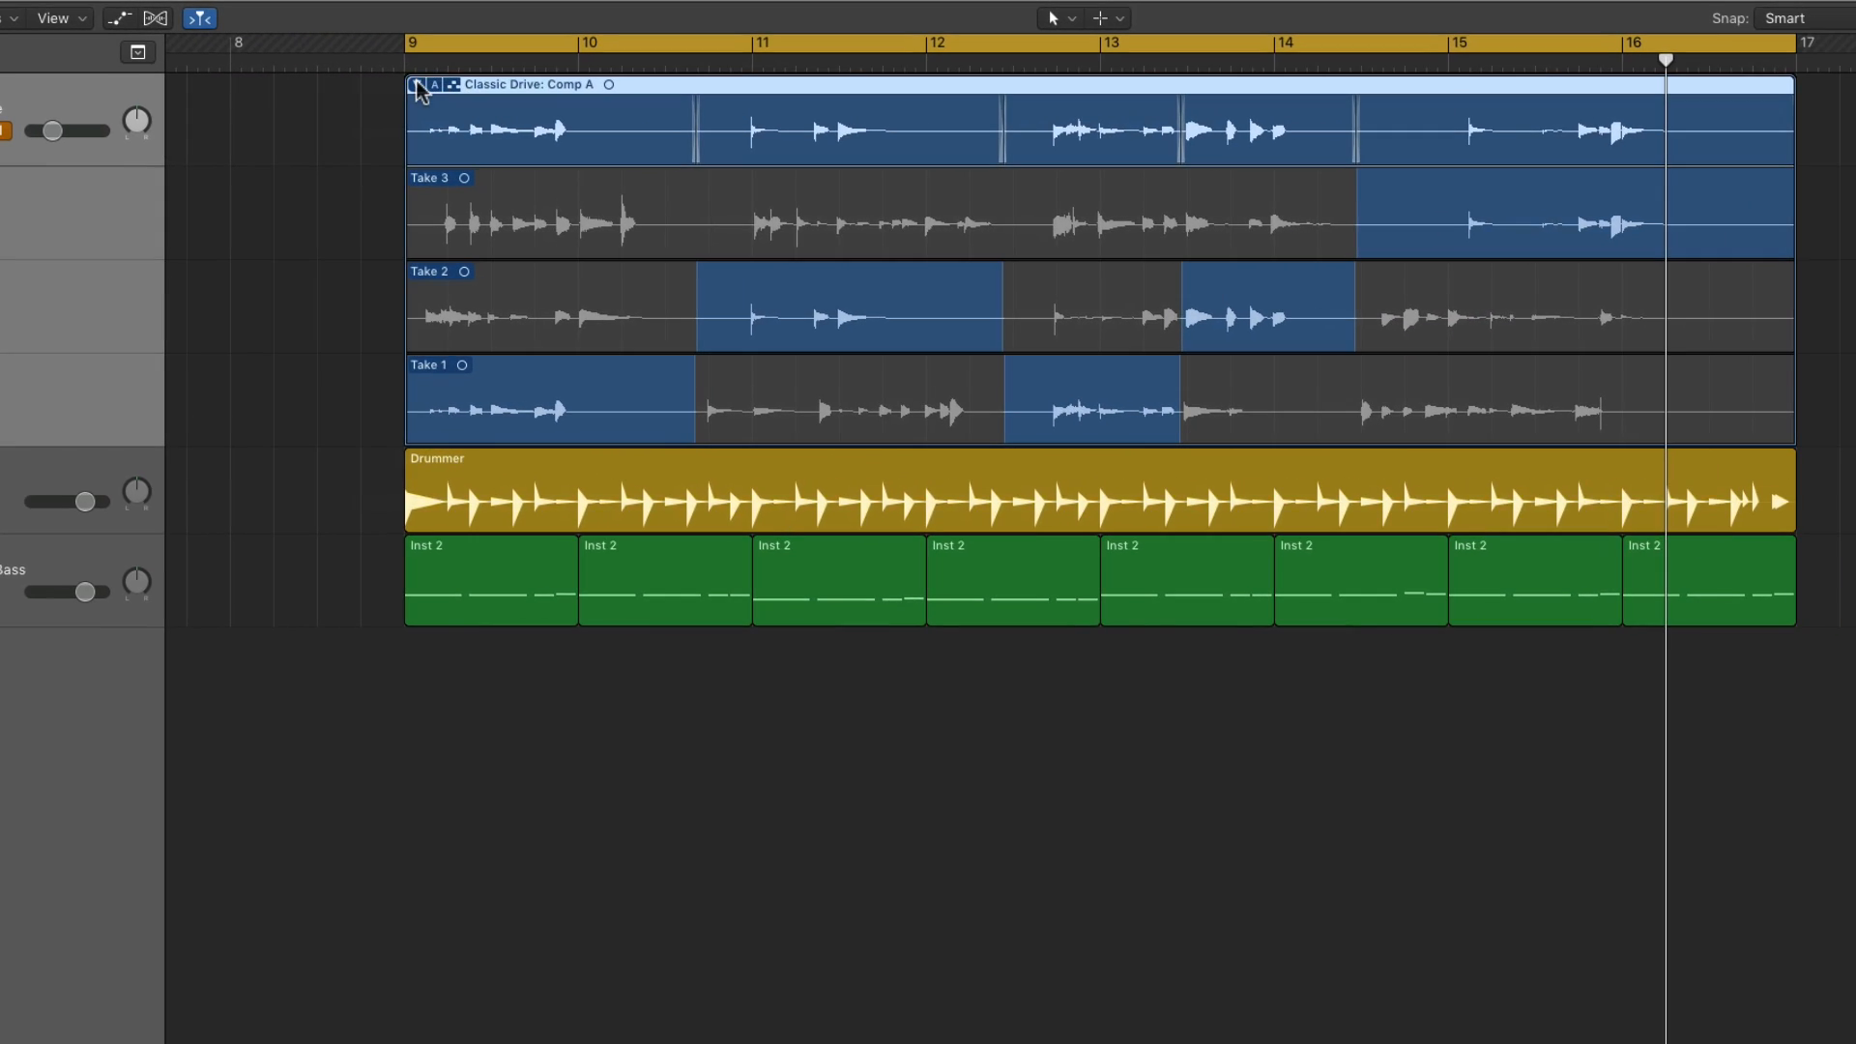
click(436, 84)
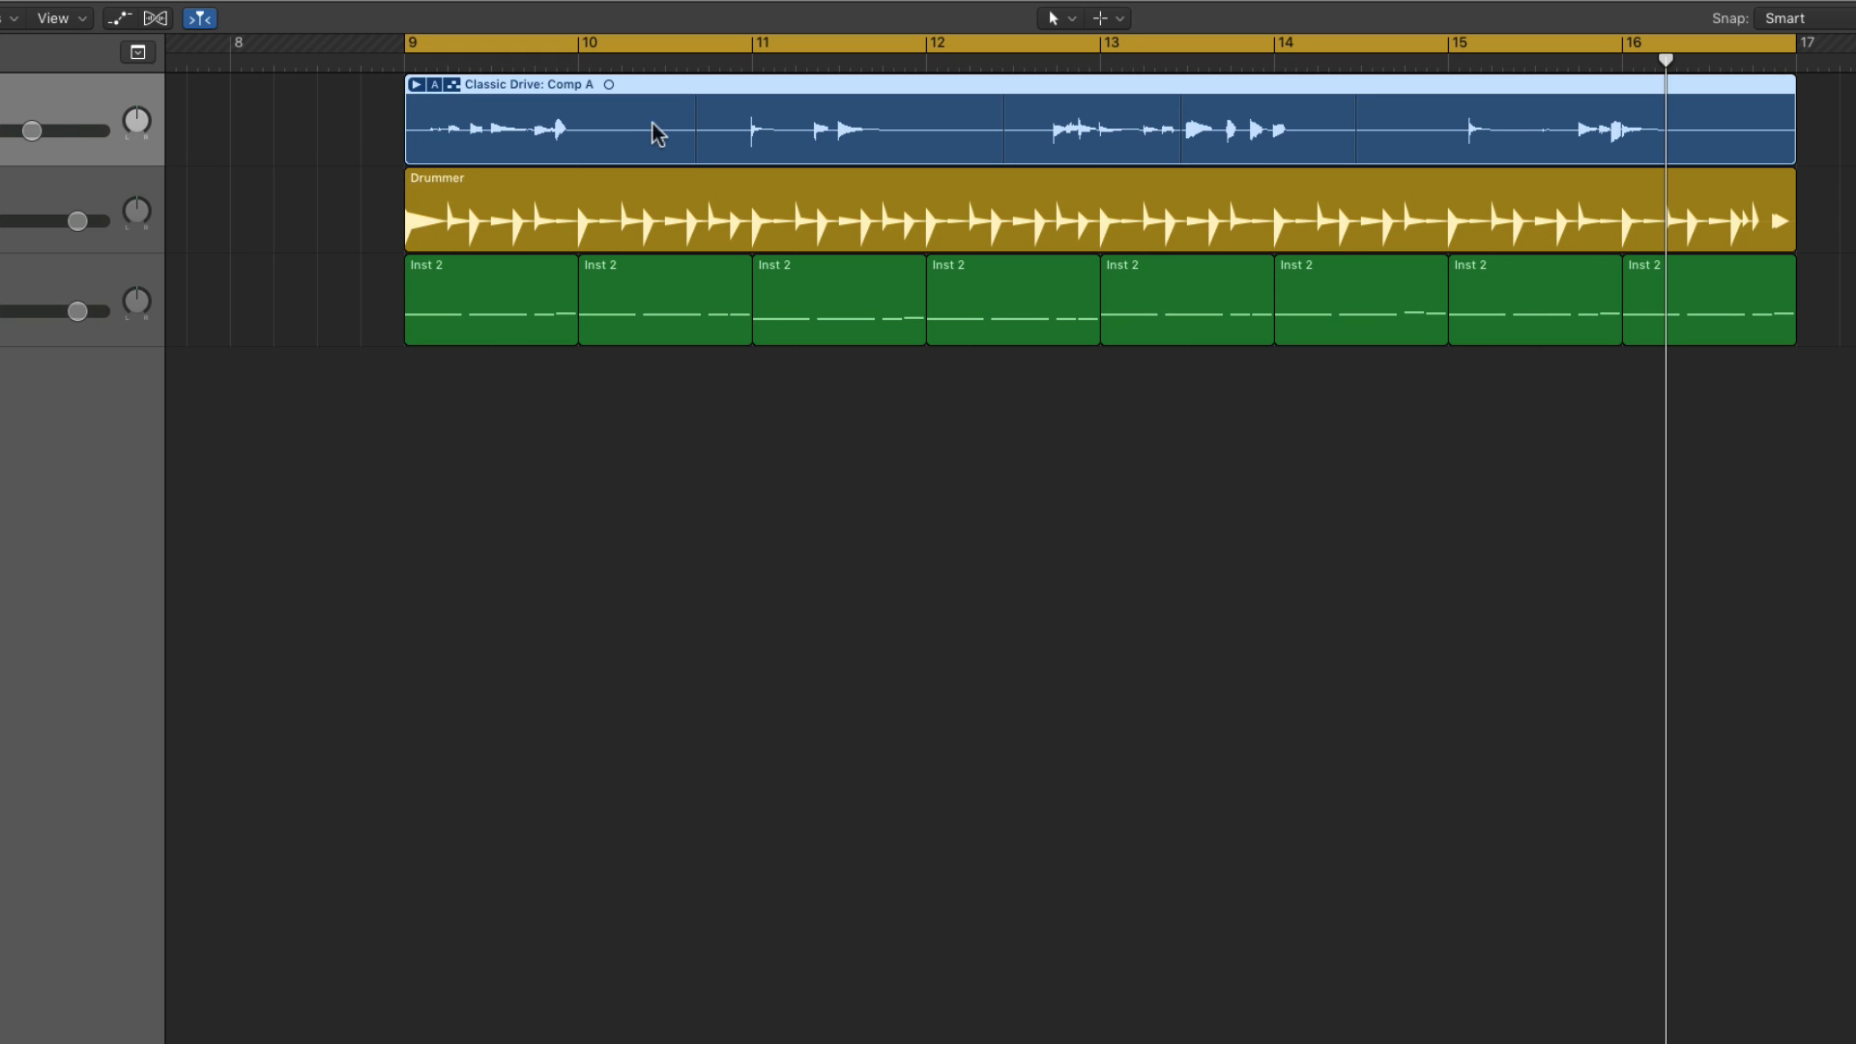
click(417, 85)
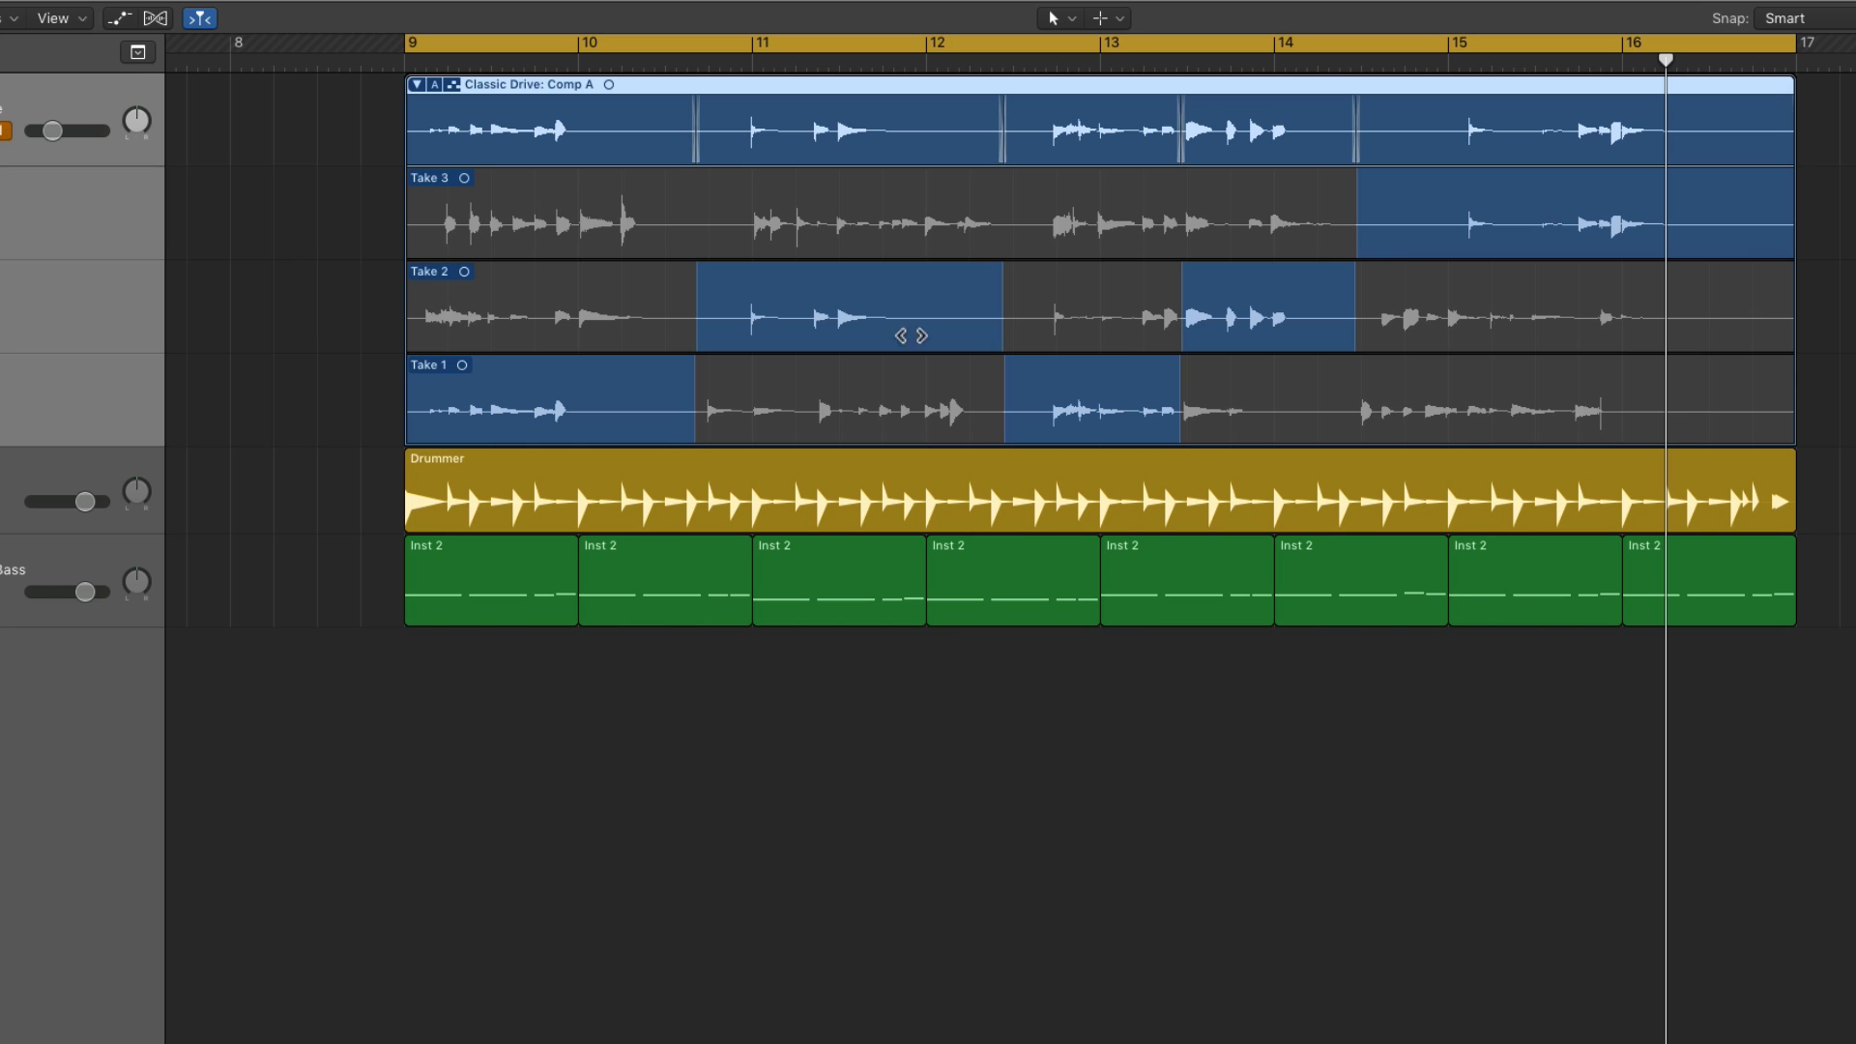
click(415, 85)
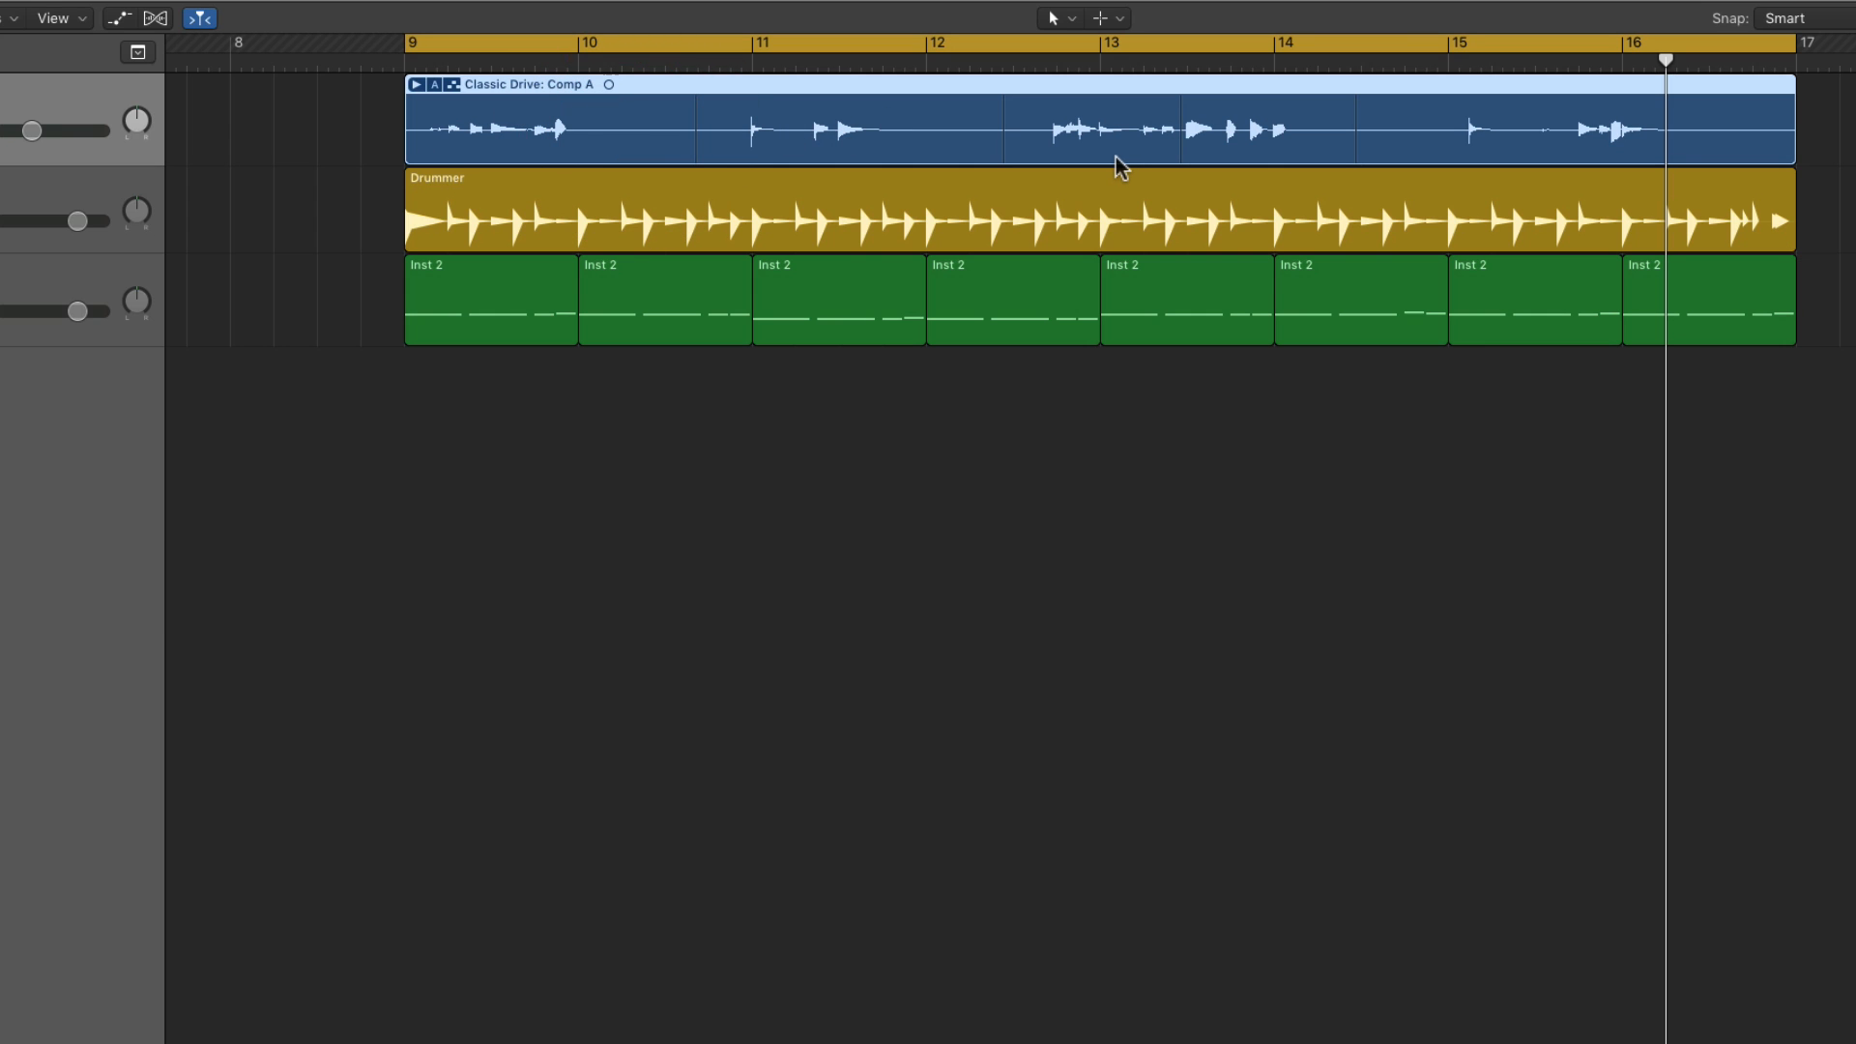
click(416, 85)
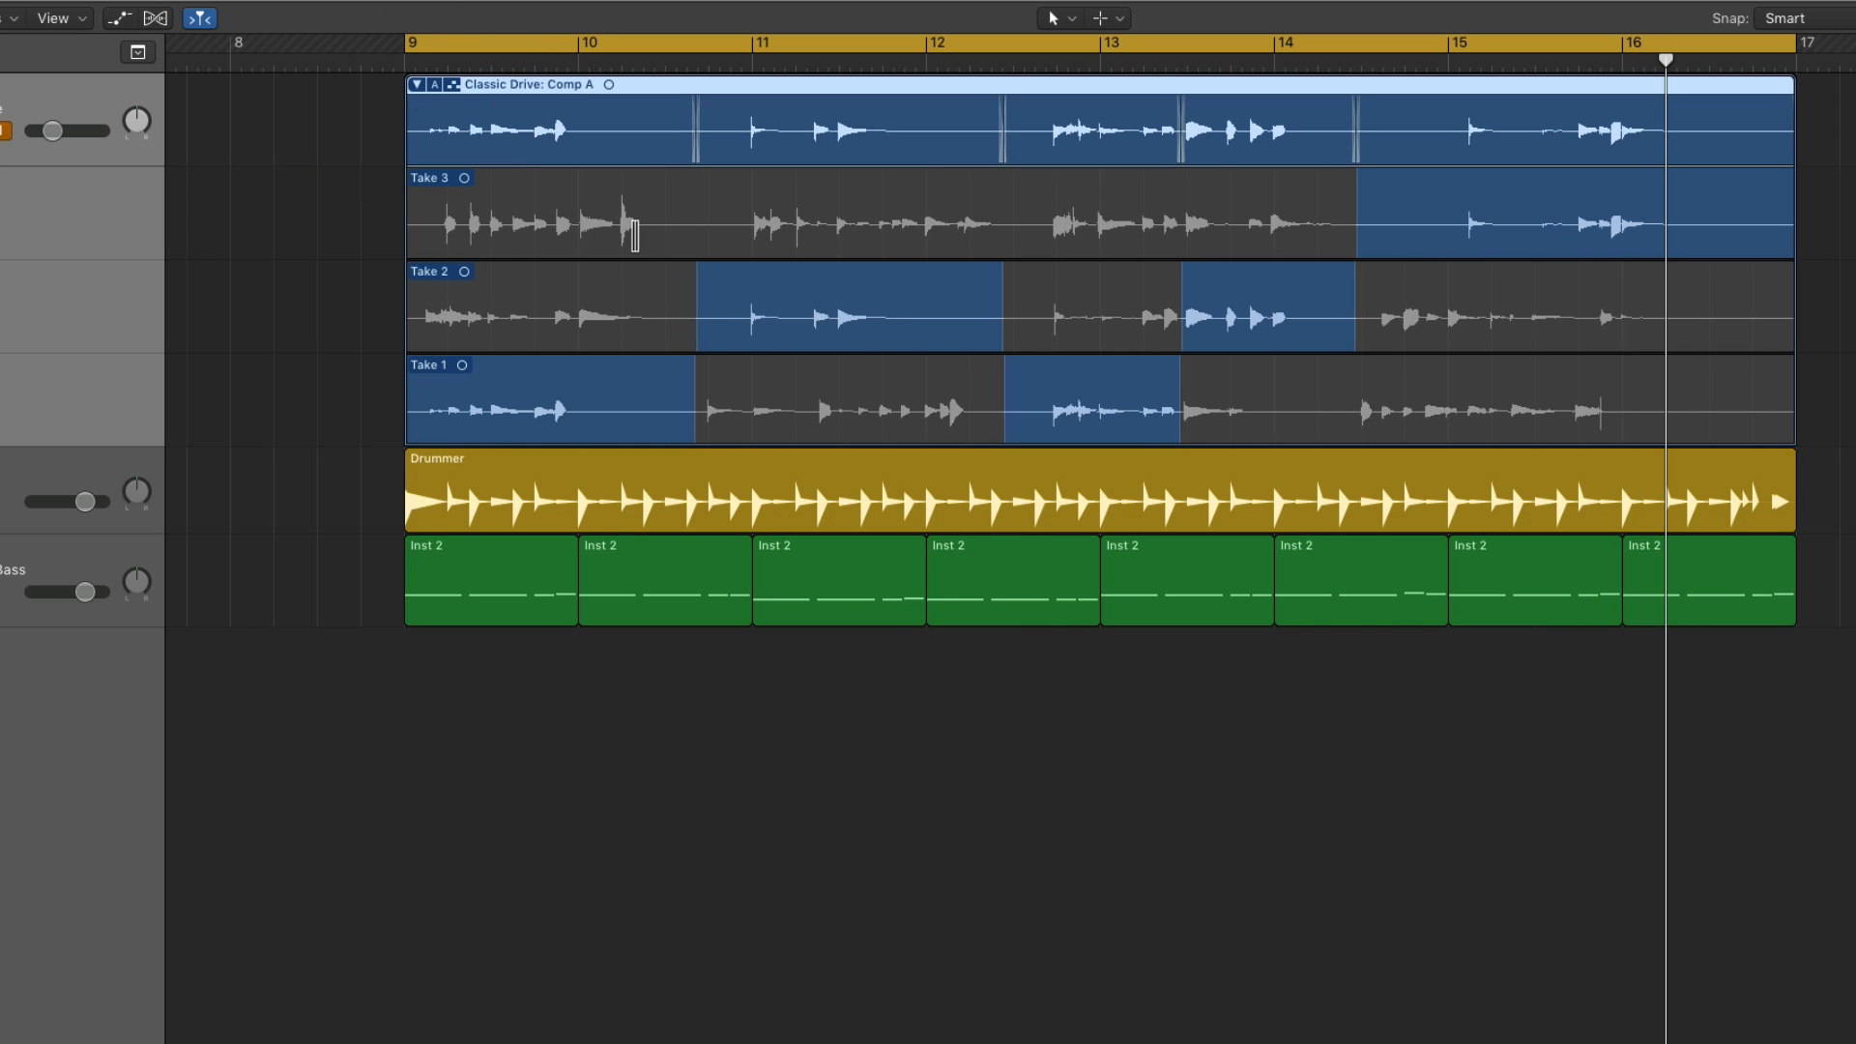
Duplicate Comp A in the Classic Drive take folder.
click(435, 85)
click(436, 87)
click(436, 87)
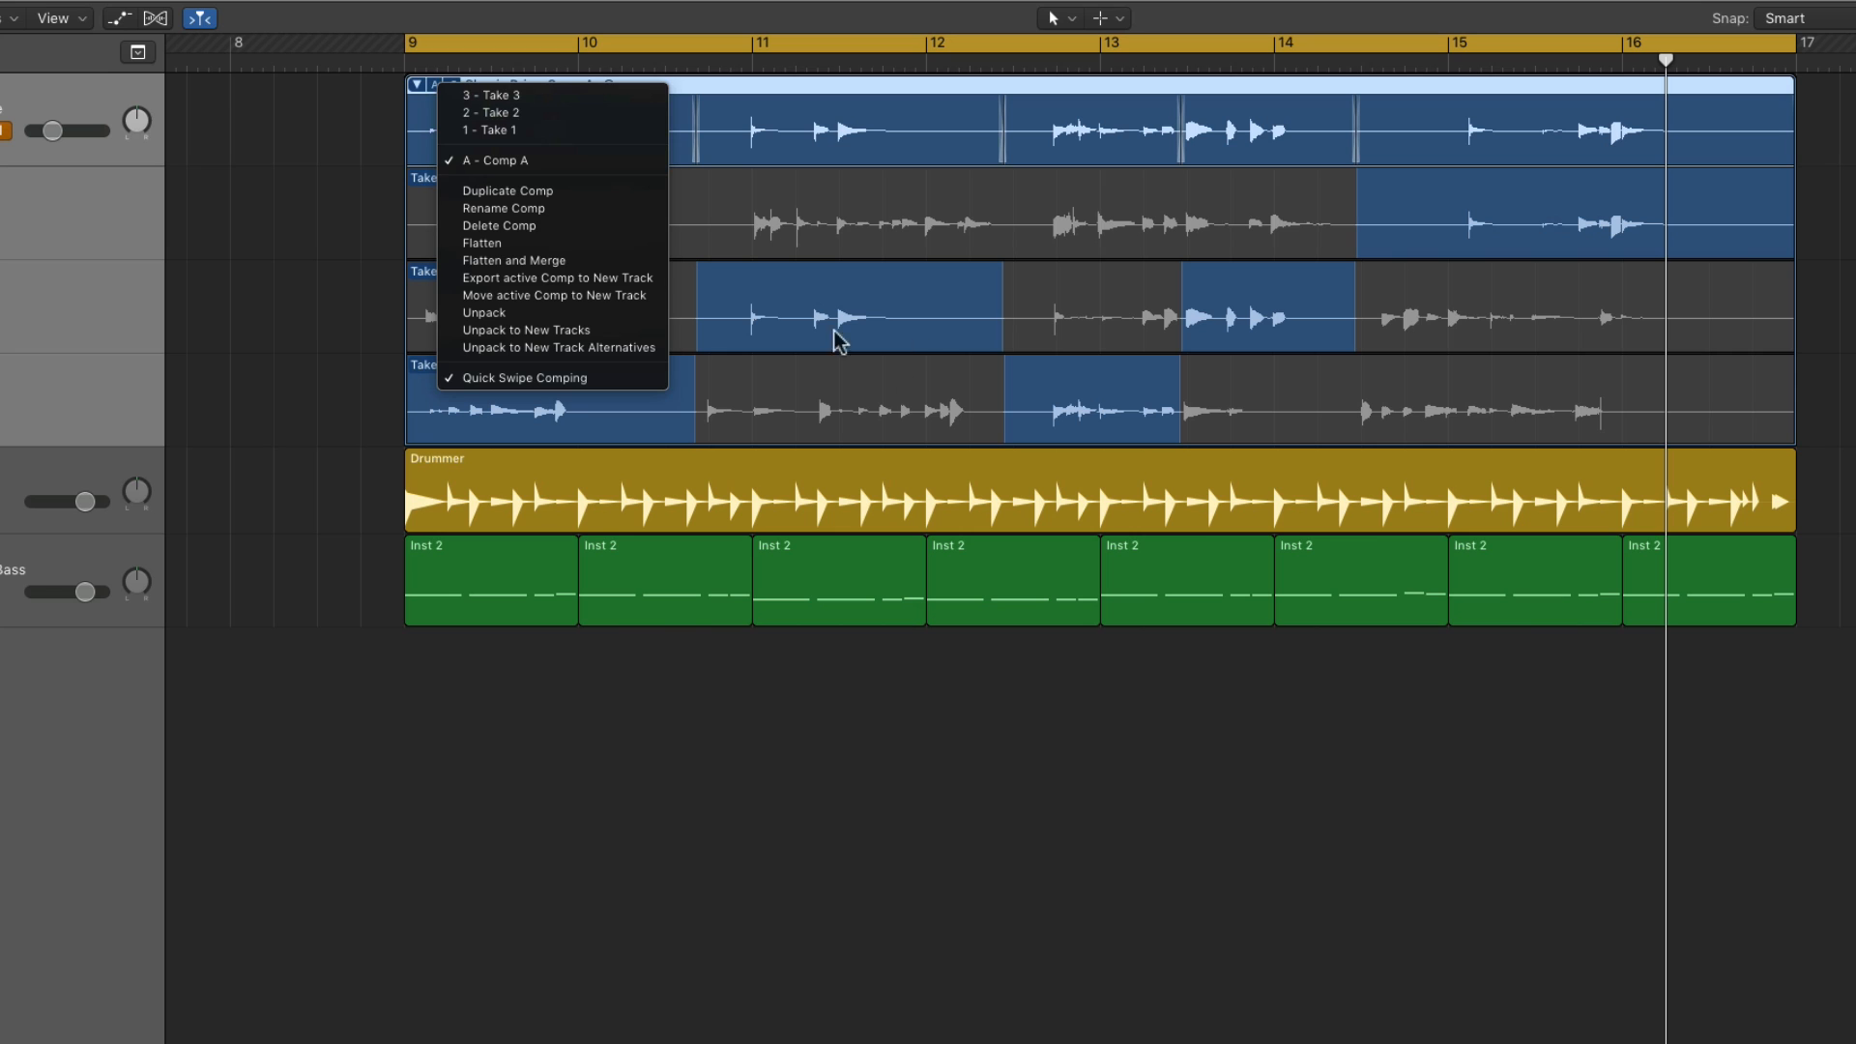
click(553, 192)
Switch the take folder to Comp A and back to Comp B to compare the two comps.
click(435, 86)
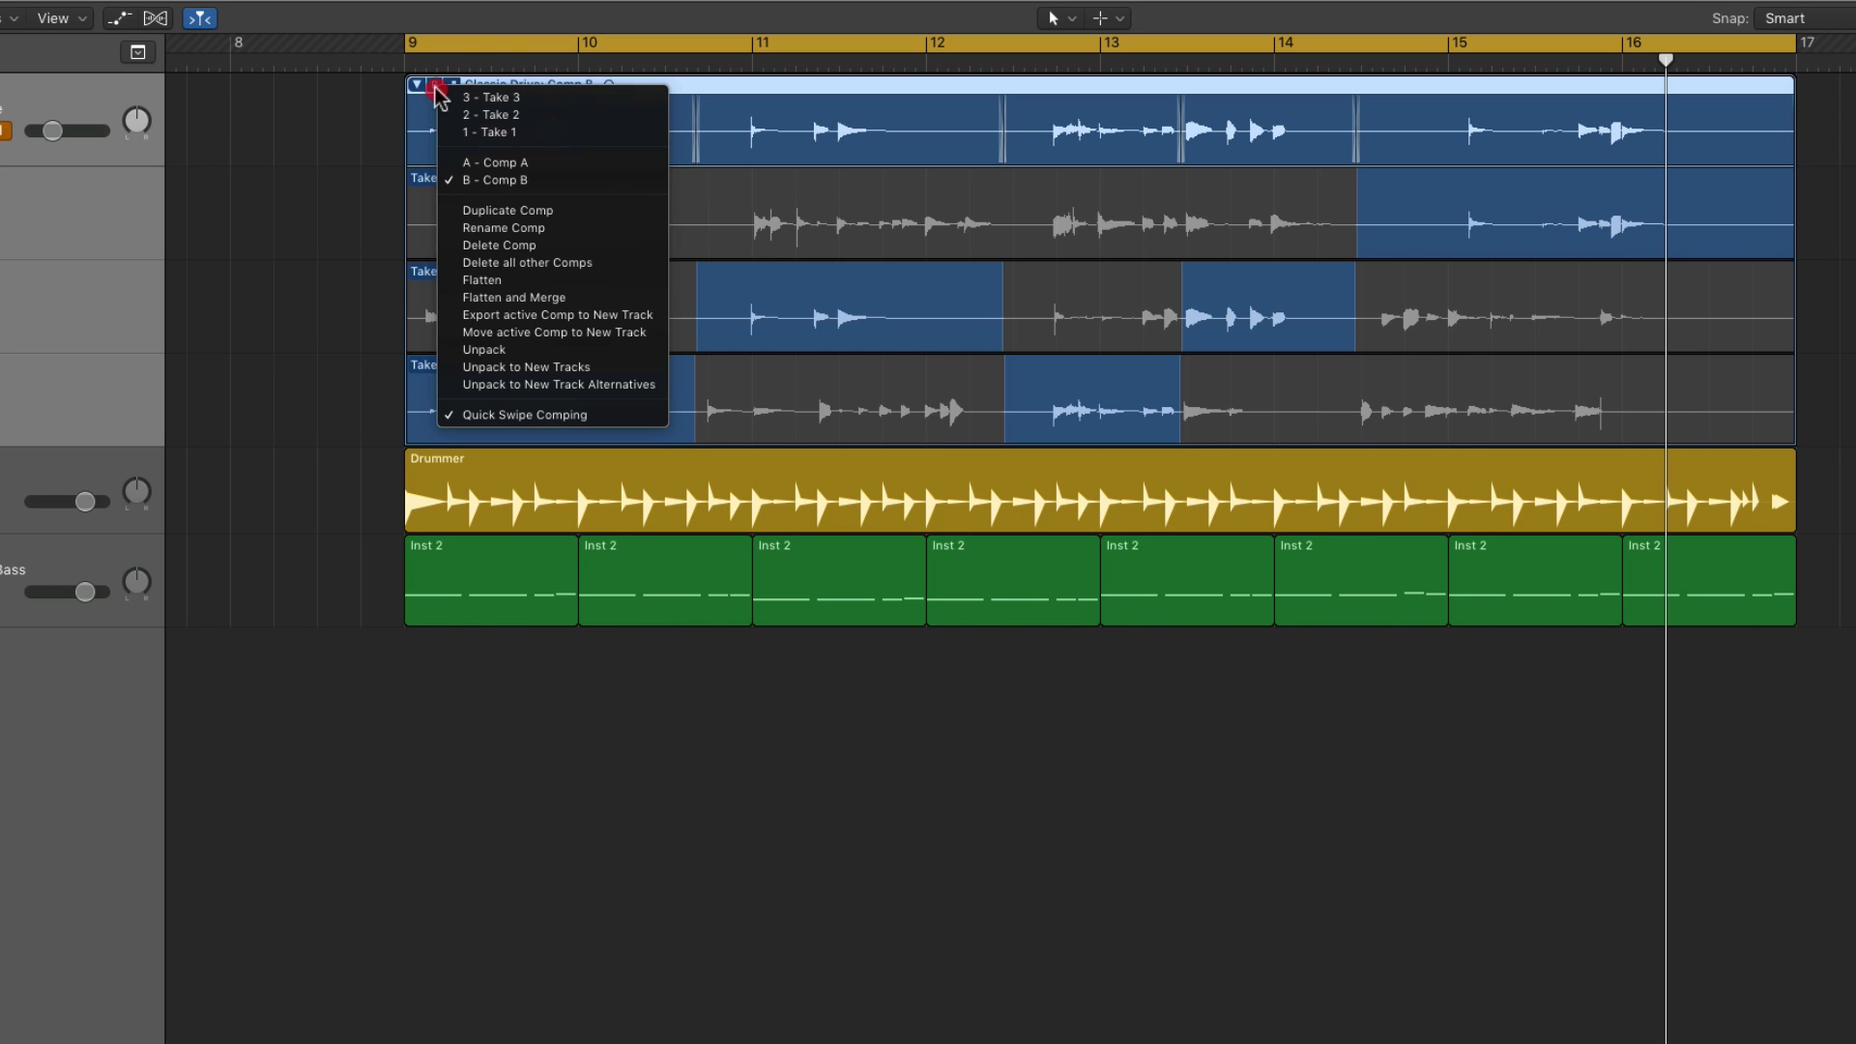
click(491, 162)
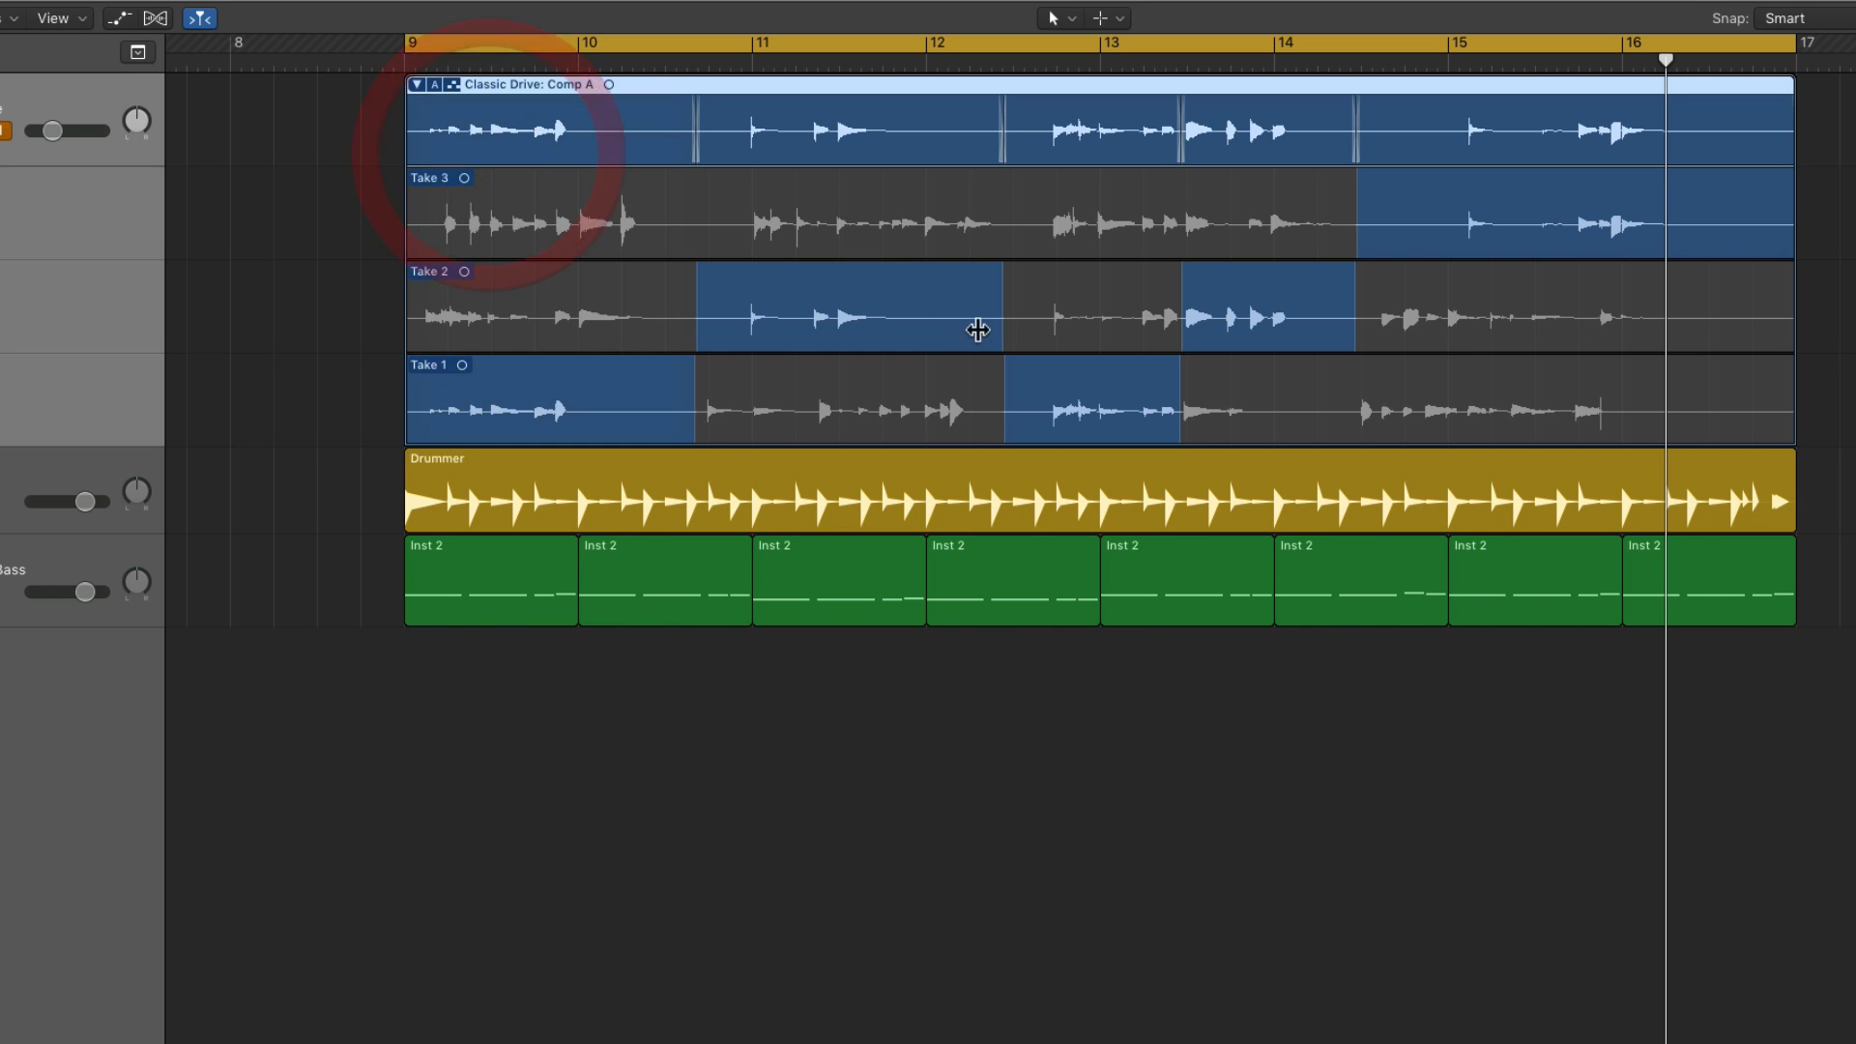
click(435, 87)
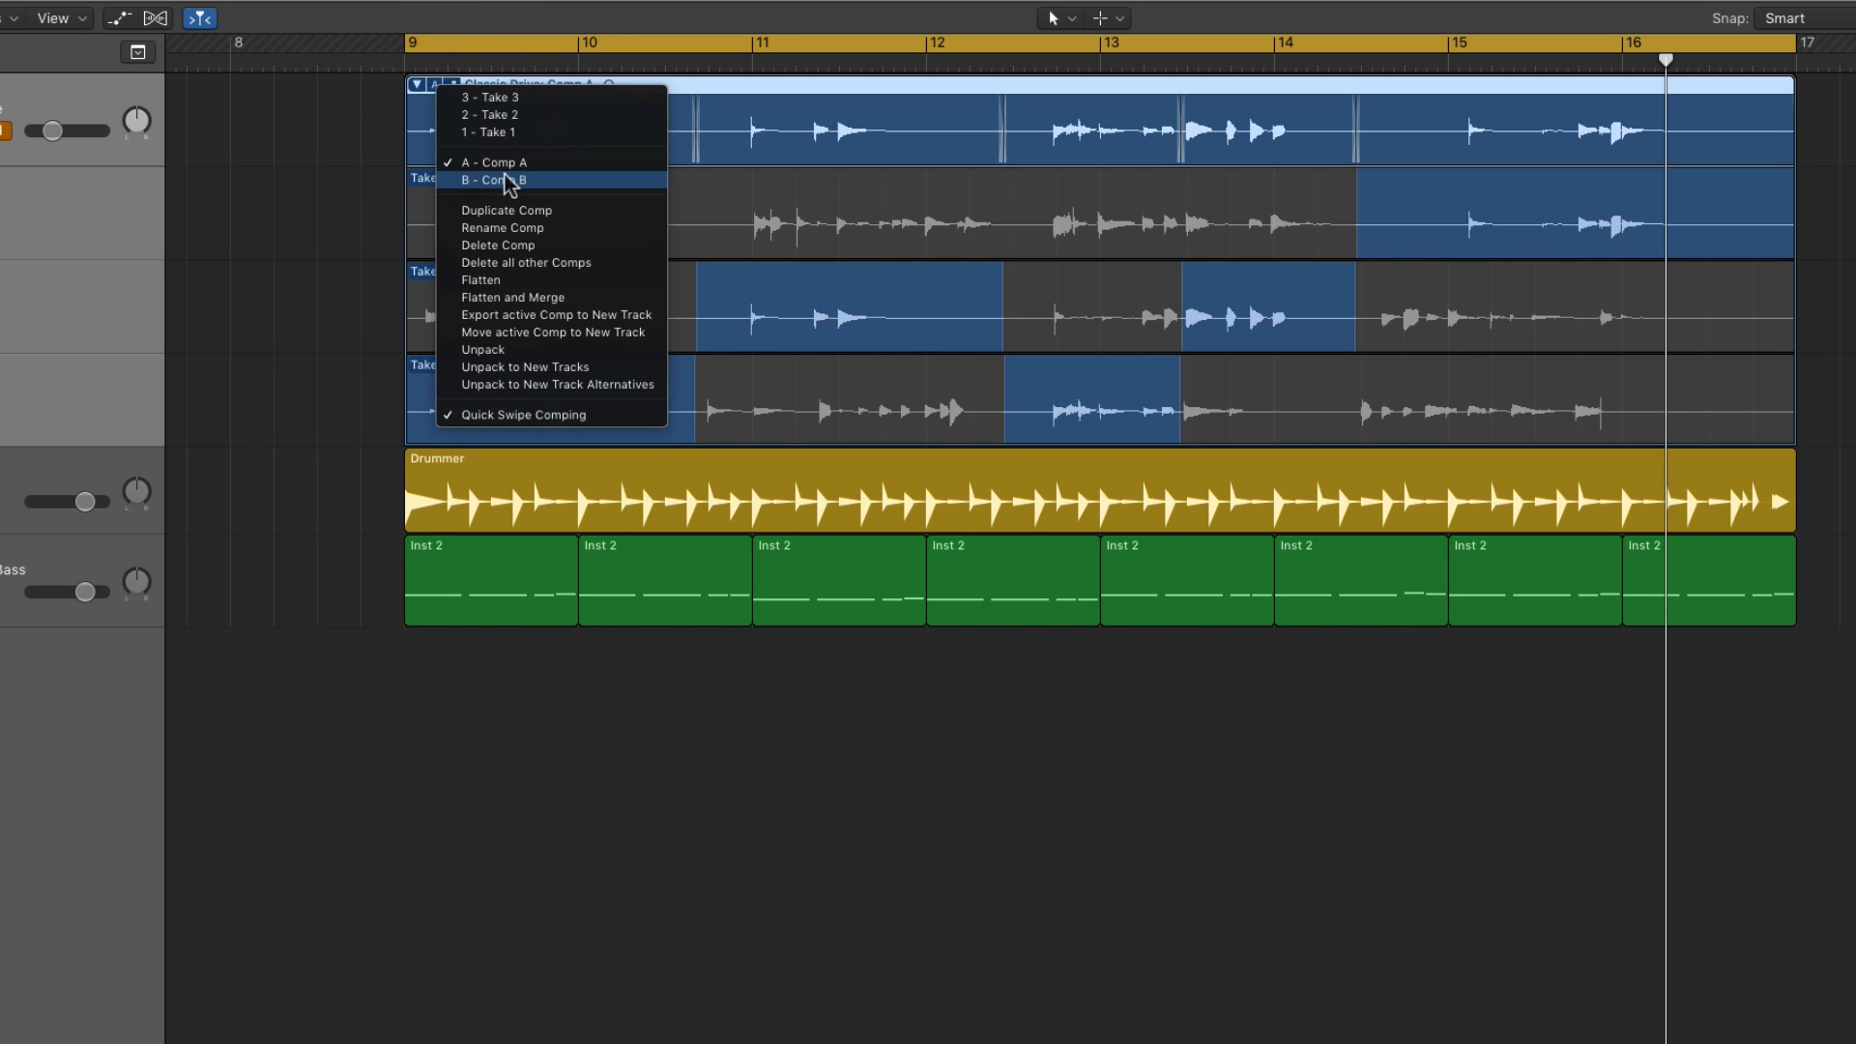
click(503, 180)
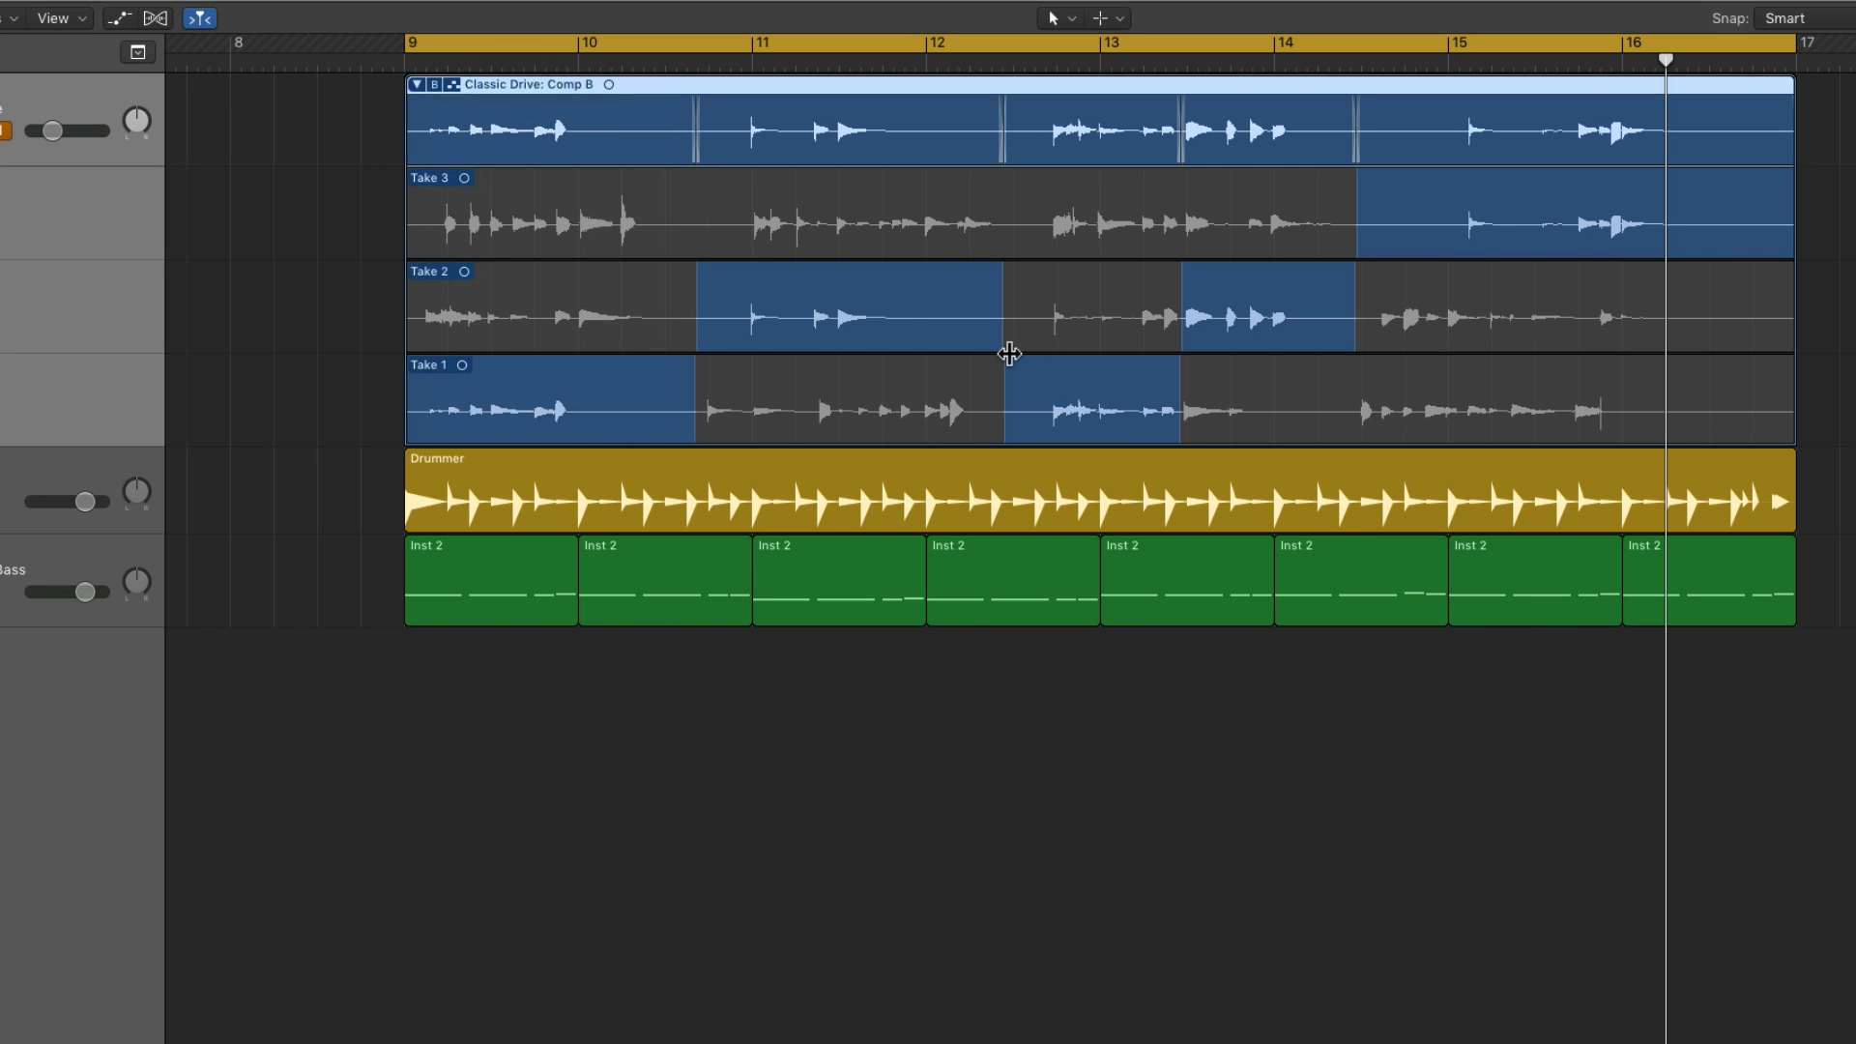
In Comp B, comp in Take 3 from late bar 10 to mid-bar 12, play it, and restore Take 2 up to just before bar 12.
drag(705, 230, 1015, 253)
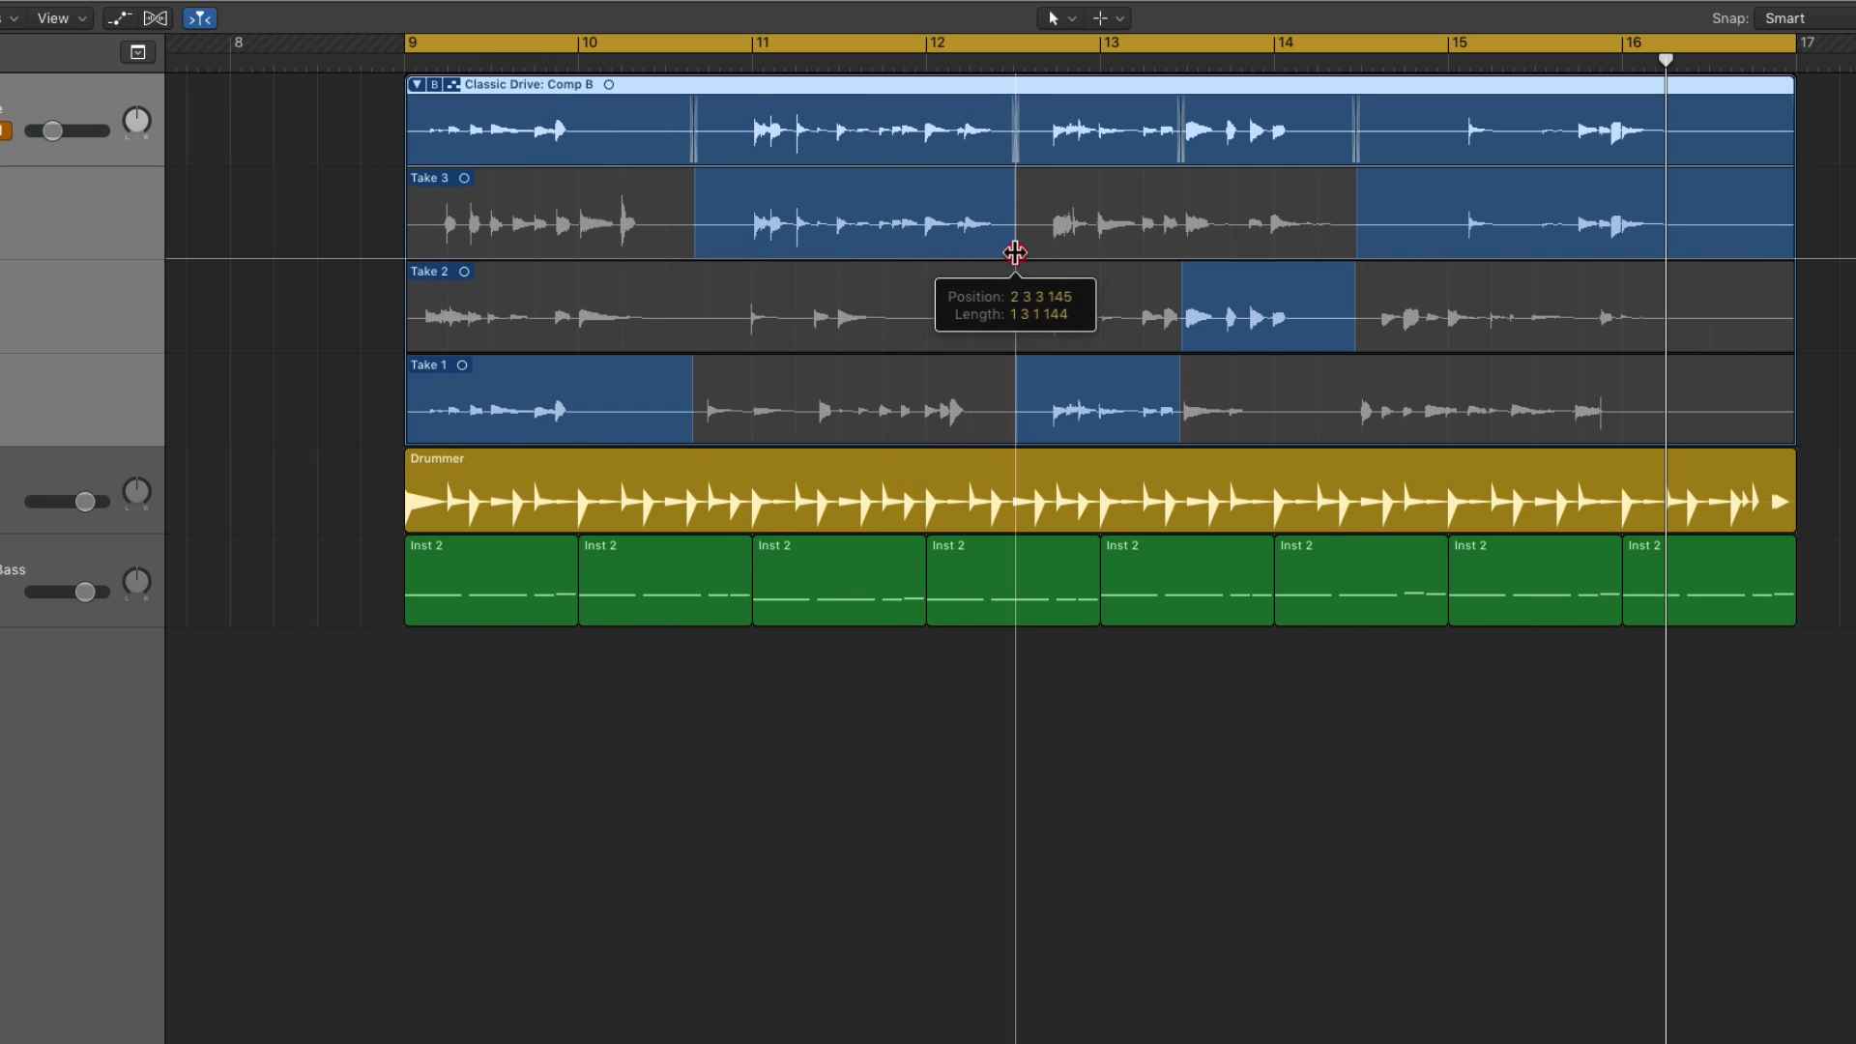
key(shift+space)
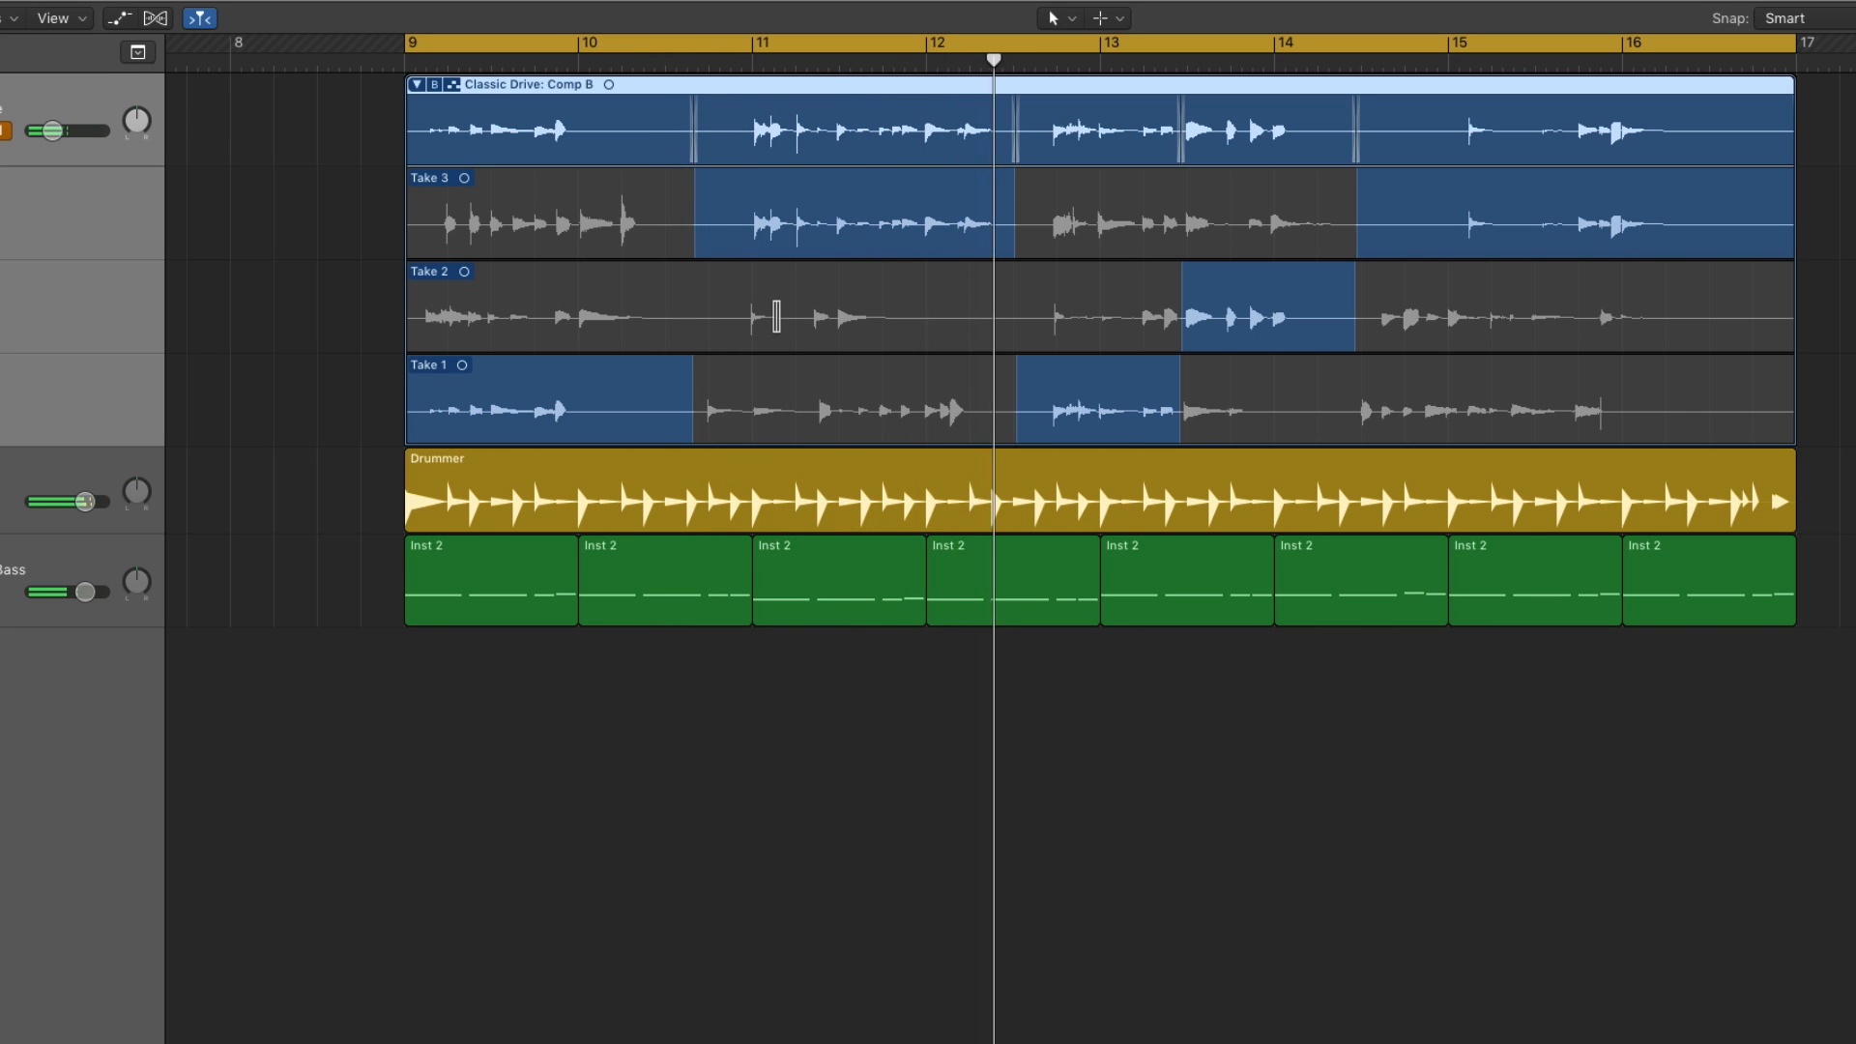
drag(690, 410, 689, 411)
drag(695, 311, 919, 319)
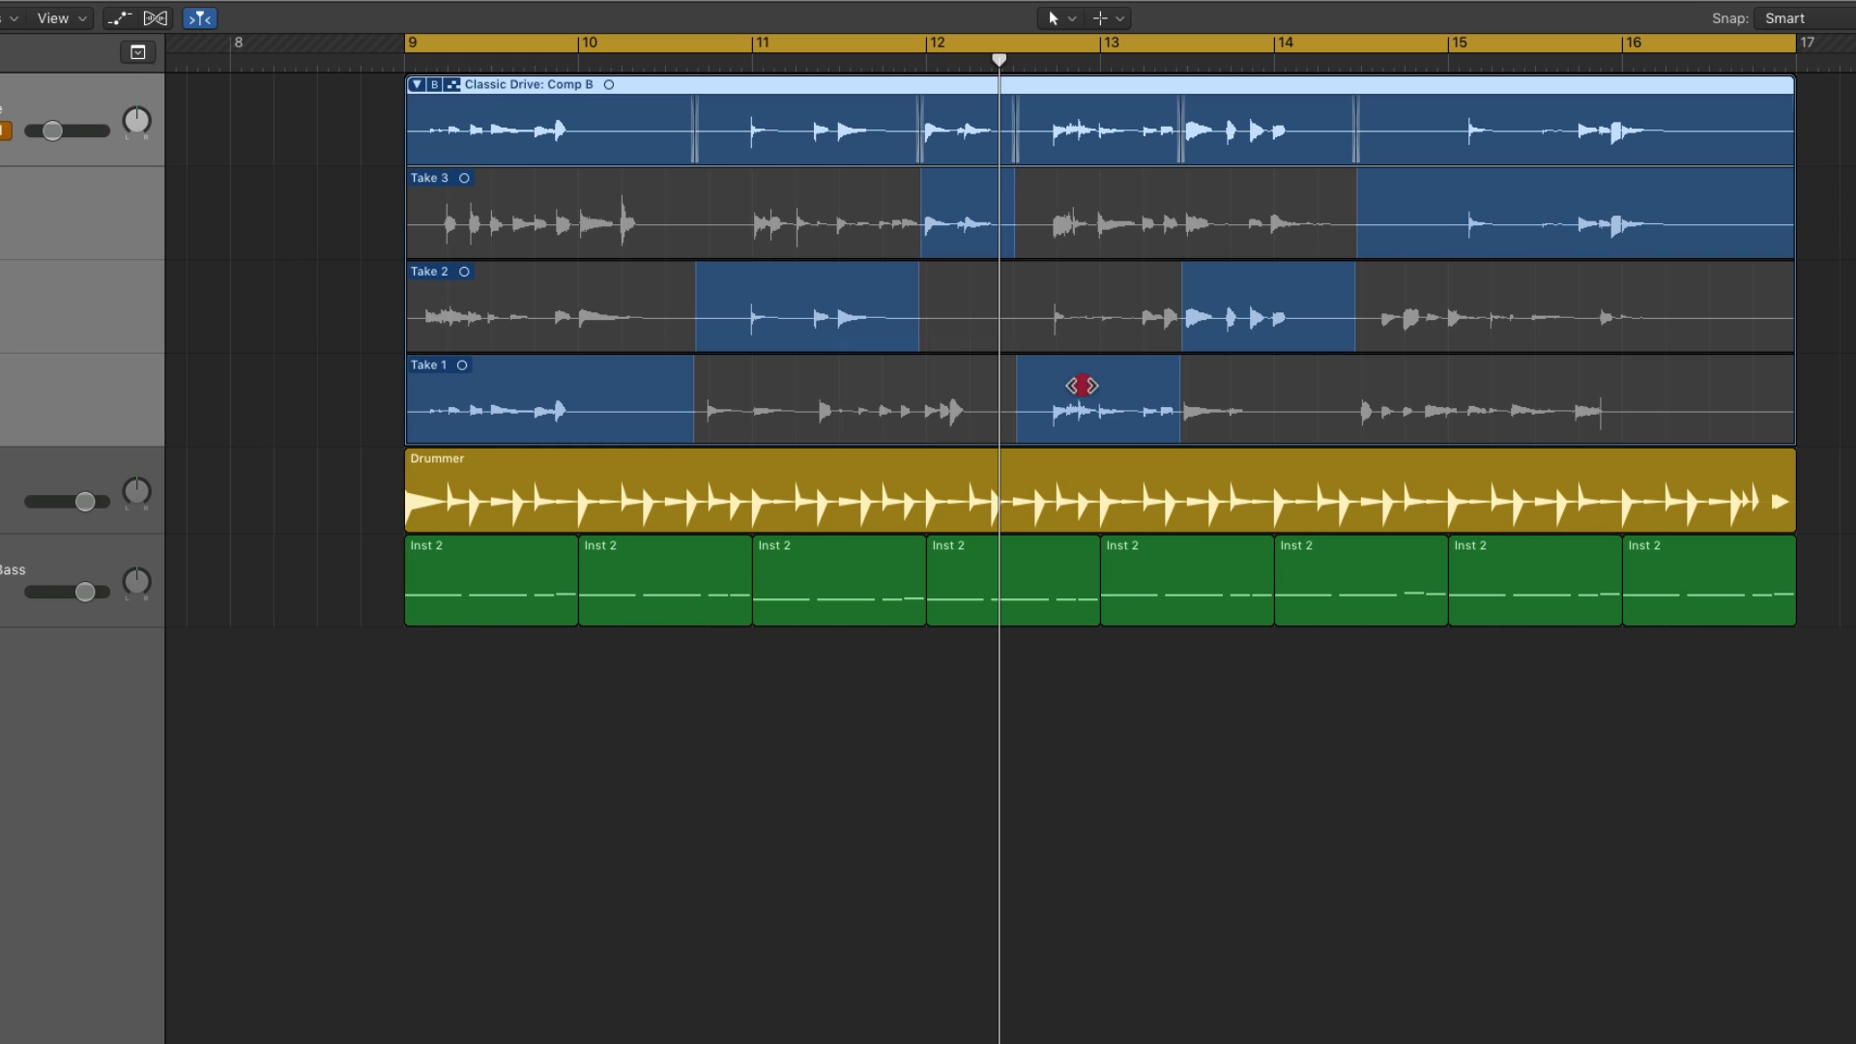
Select the last Take 1, Take 2 and Take 3 segments of Comp B, and play the comp from mid-bar 12.
click(1082, 386)
click(1198, 305)
click(1457, 205)
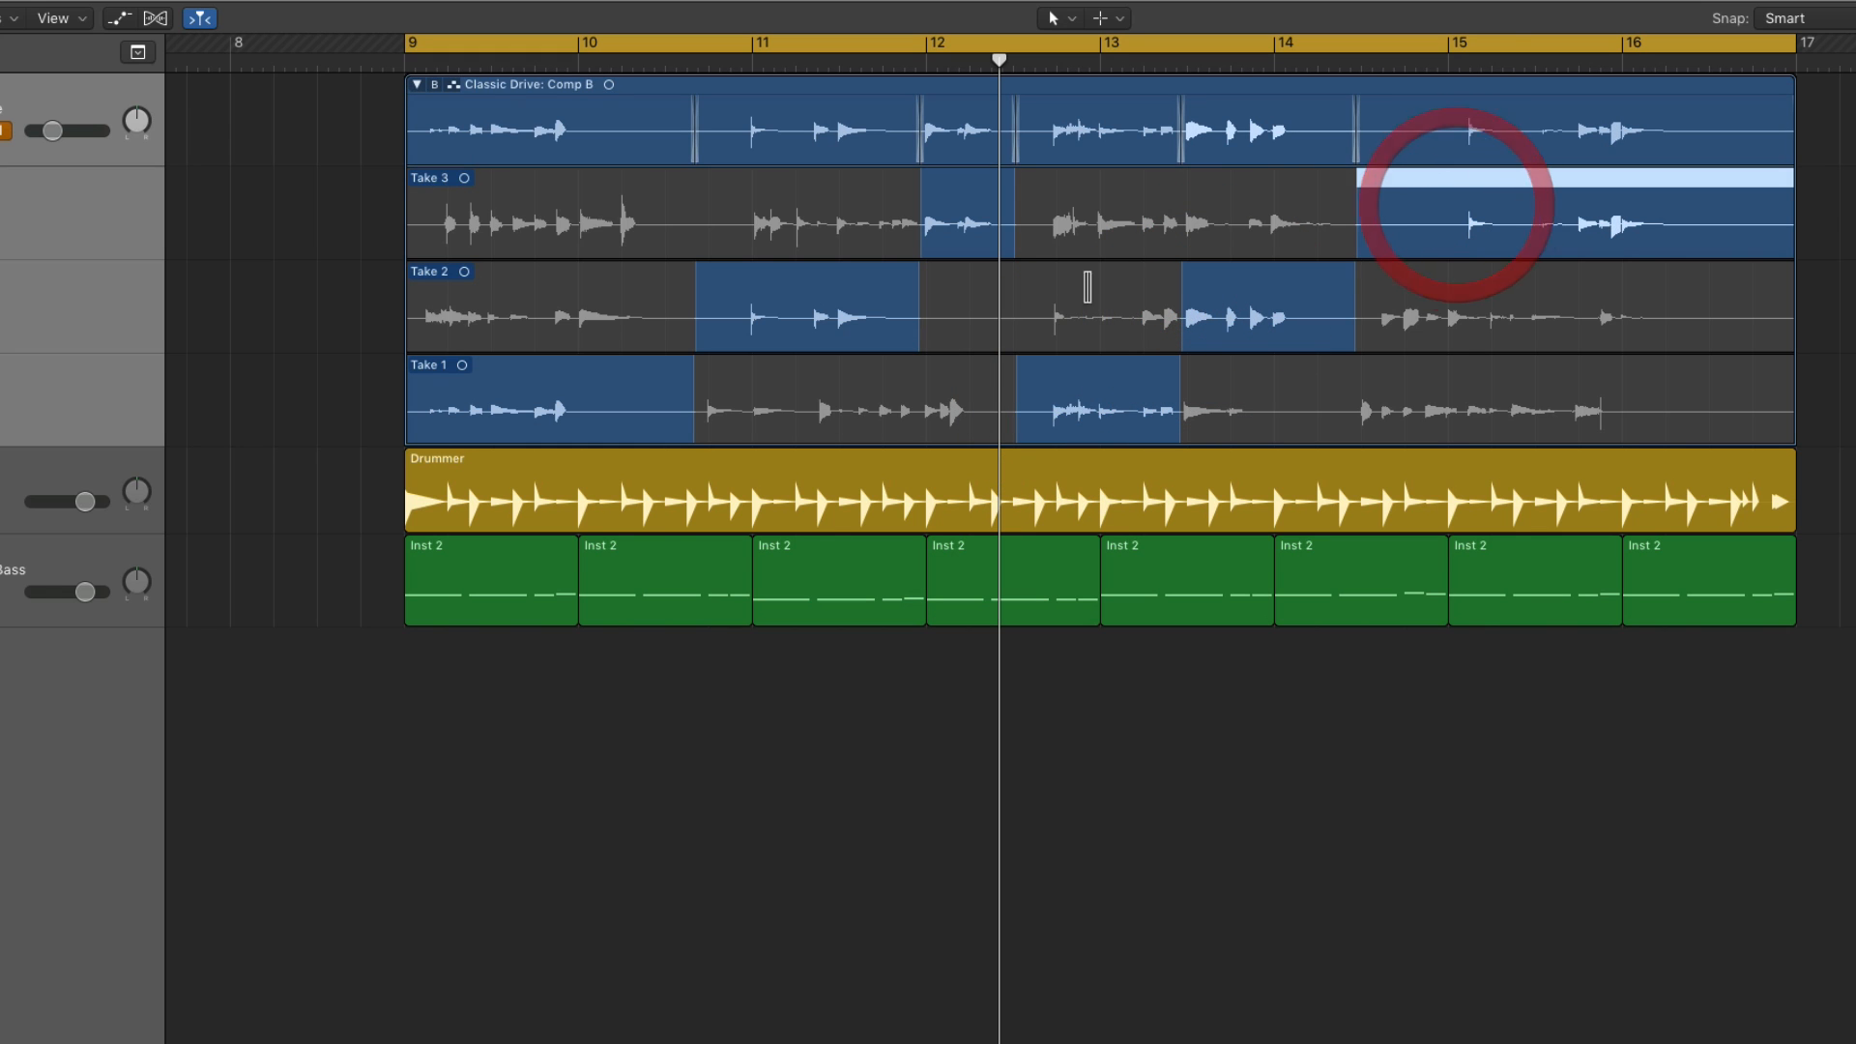
key(space)
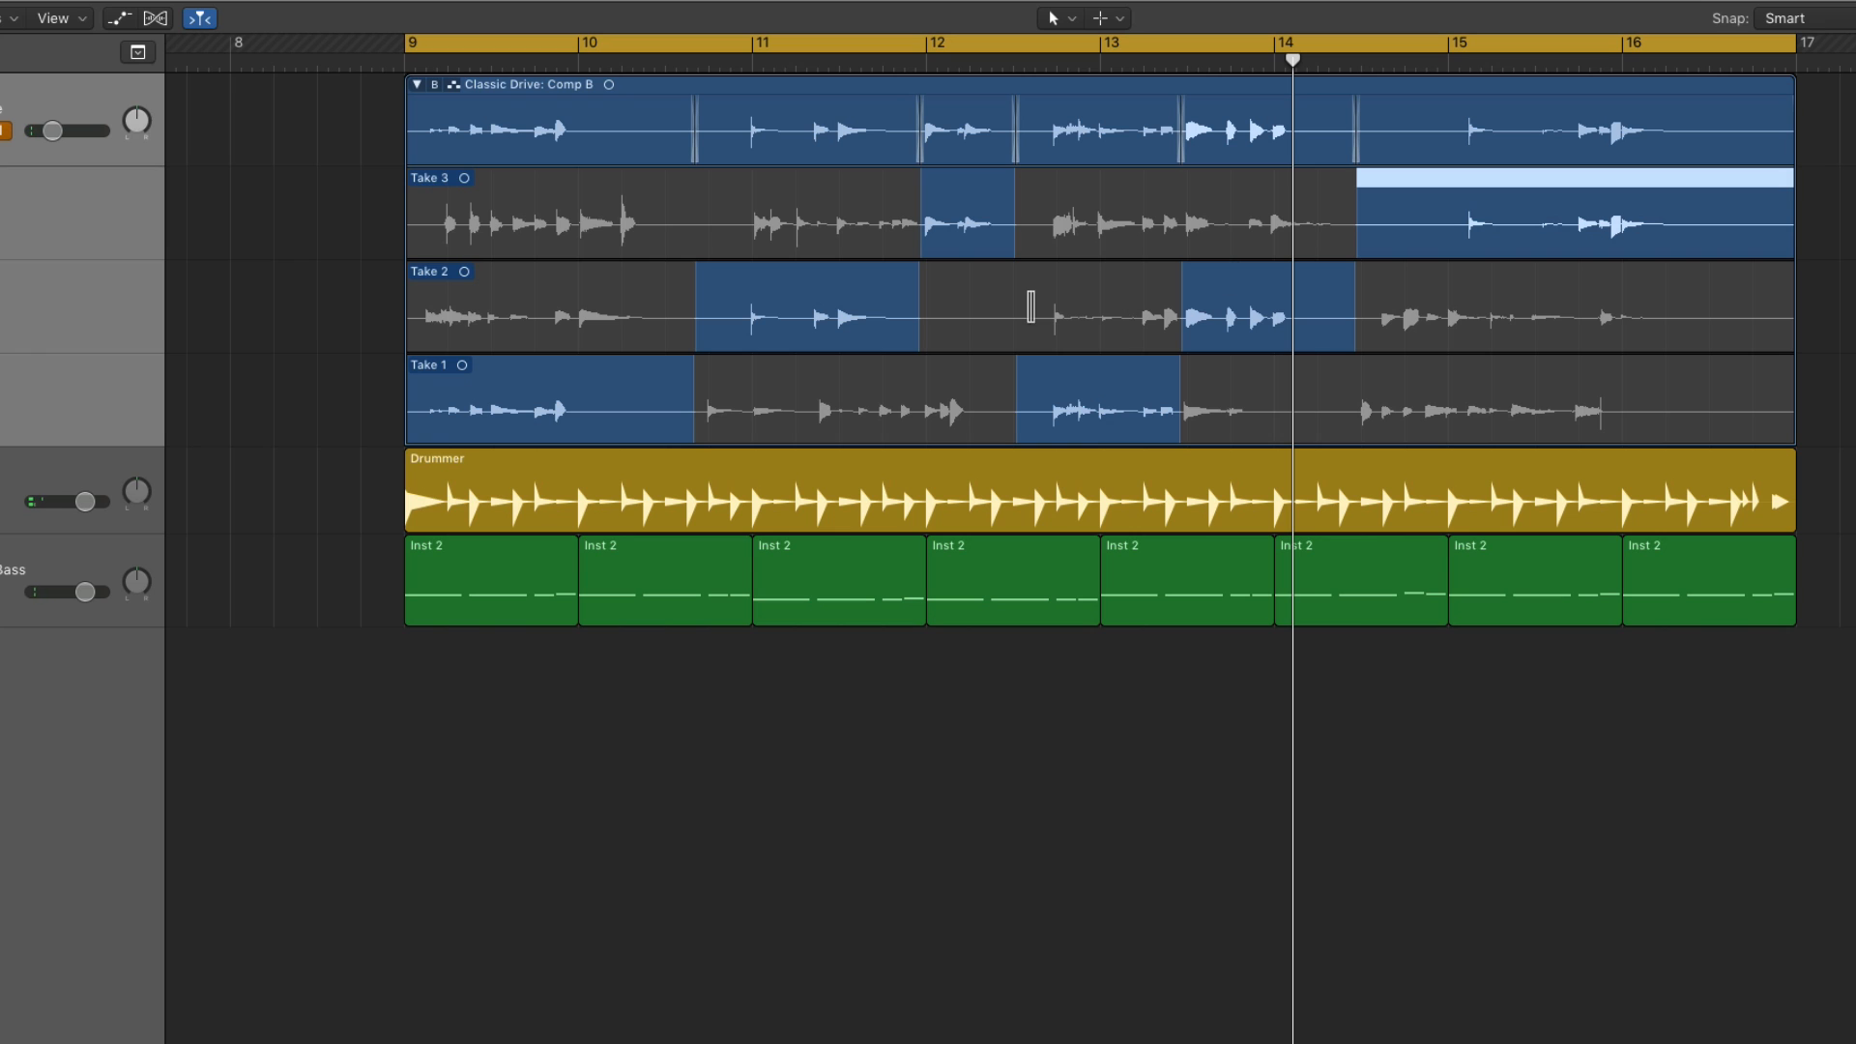
Activate Comp A and return to Comp B to compare their different segment choices around bar 12.
click(435, 85)
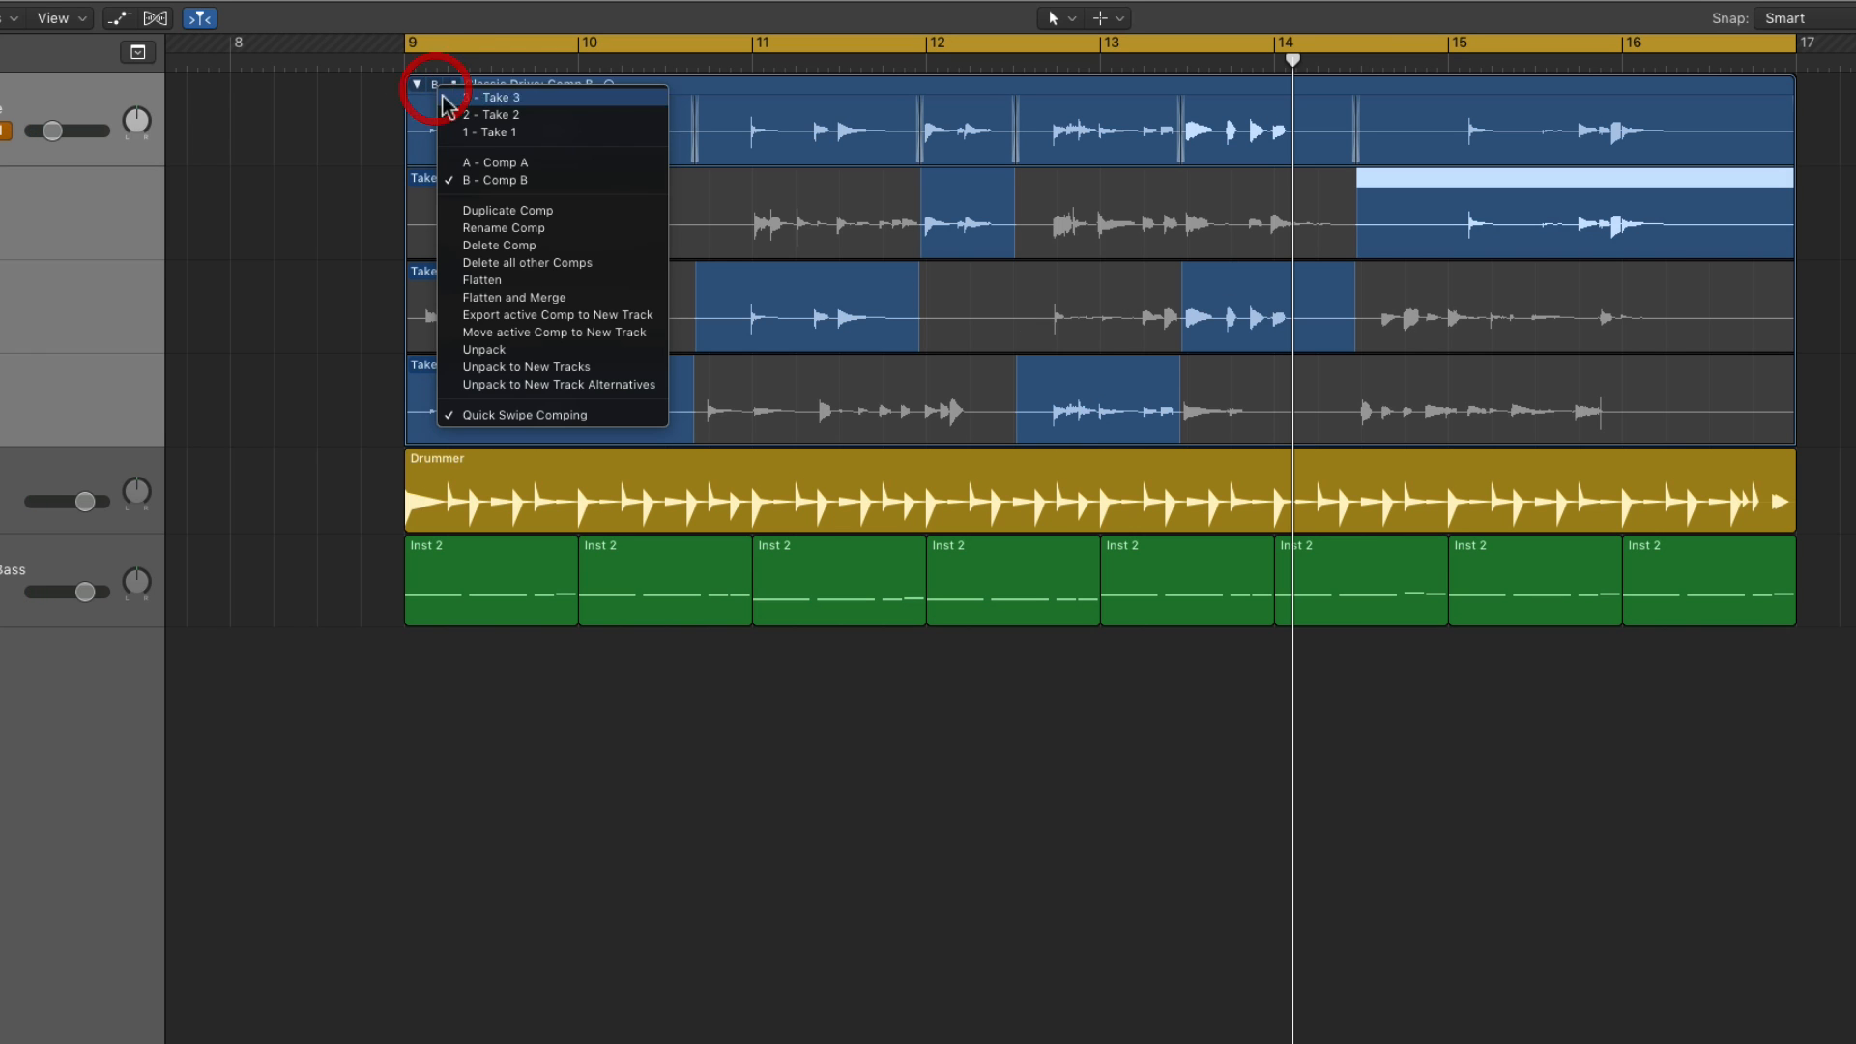
click(498, 161)
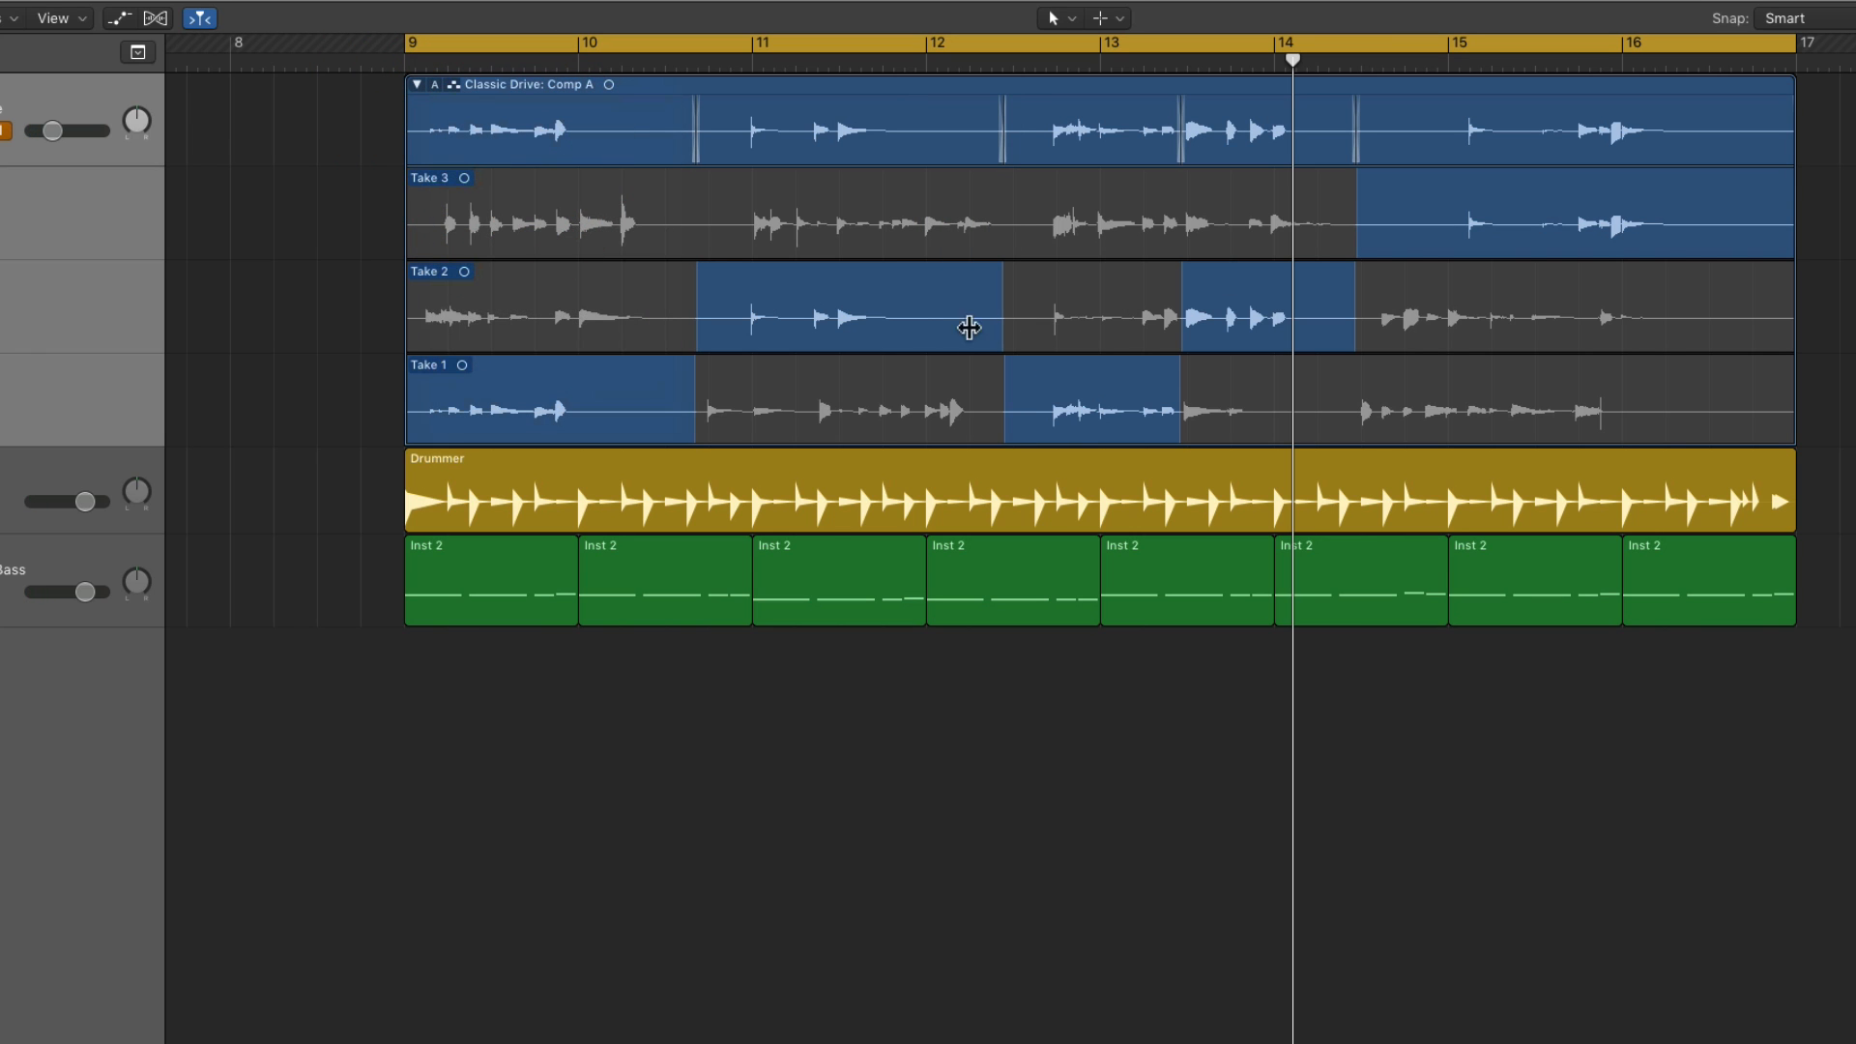
click(436, 85)
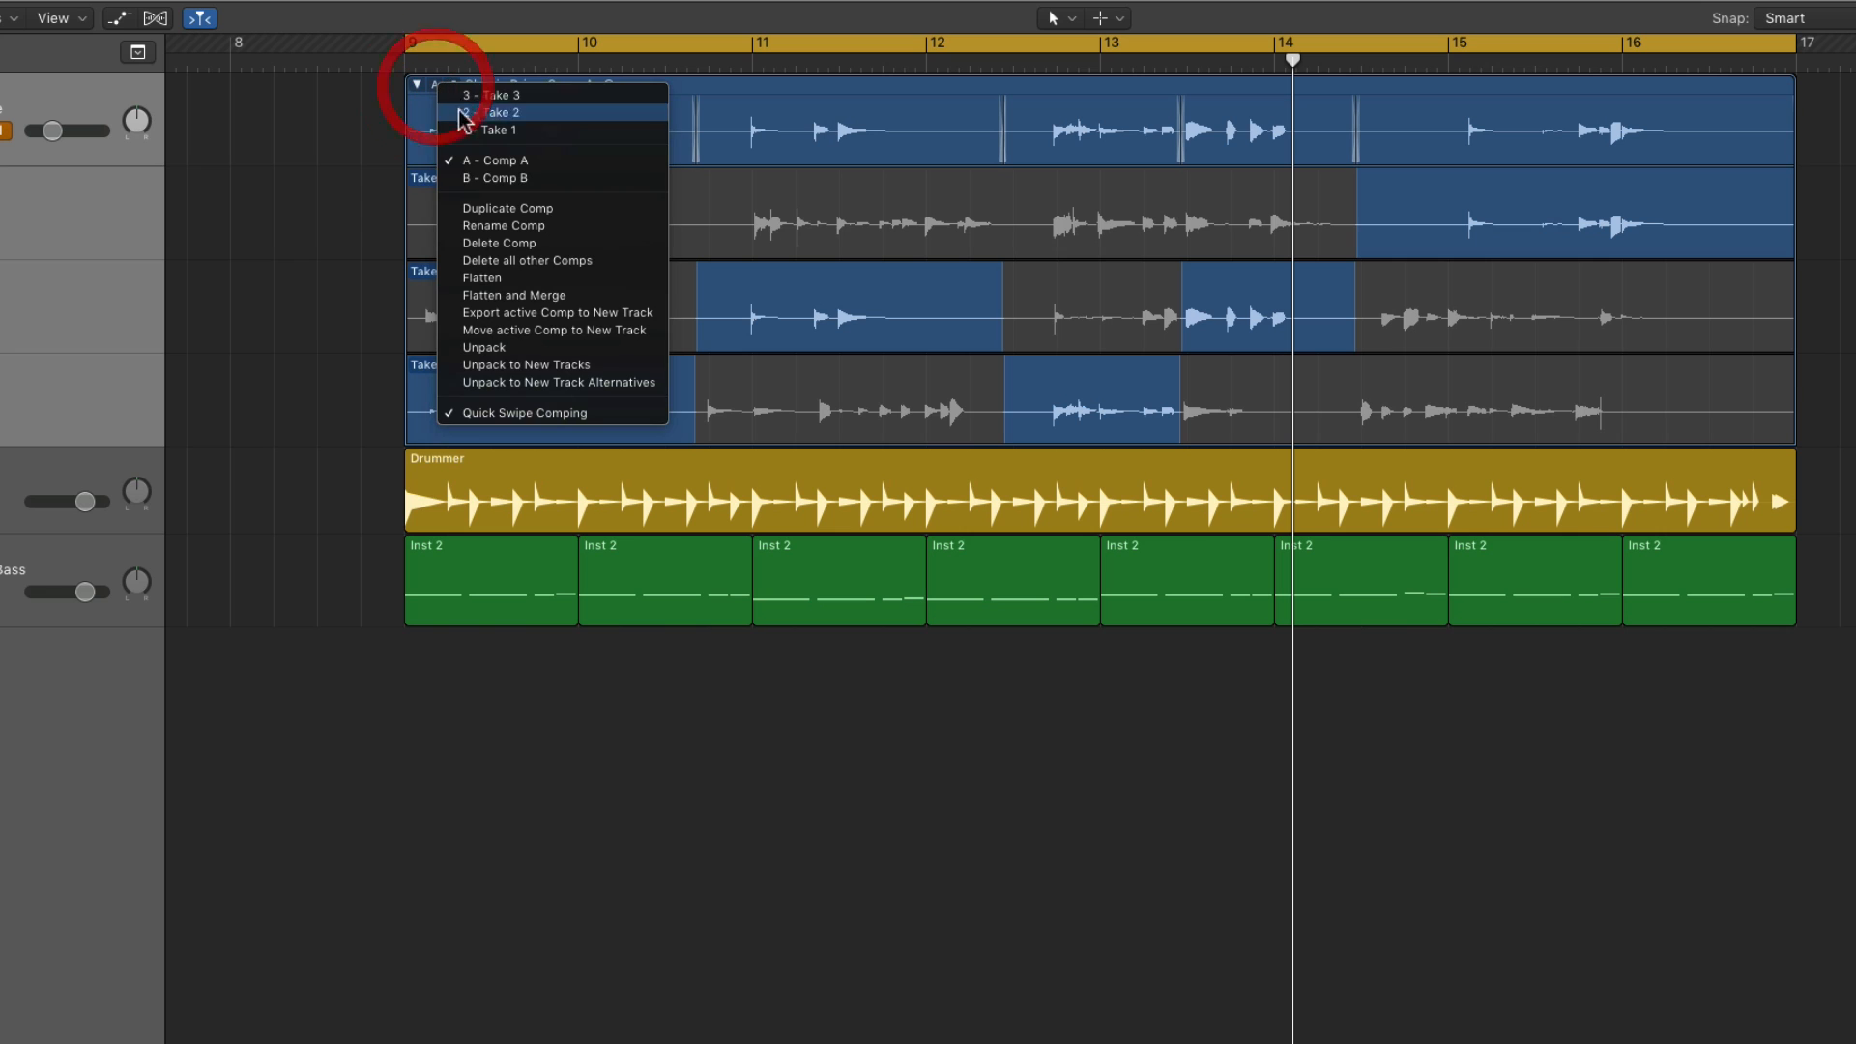
click(495, 177)
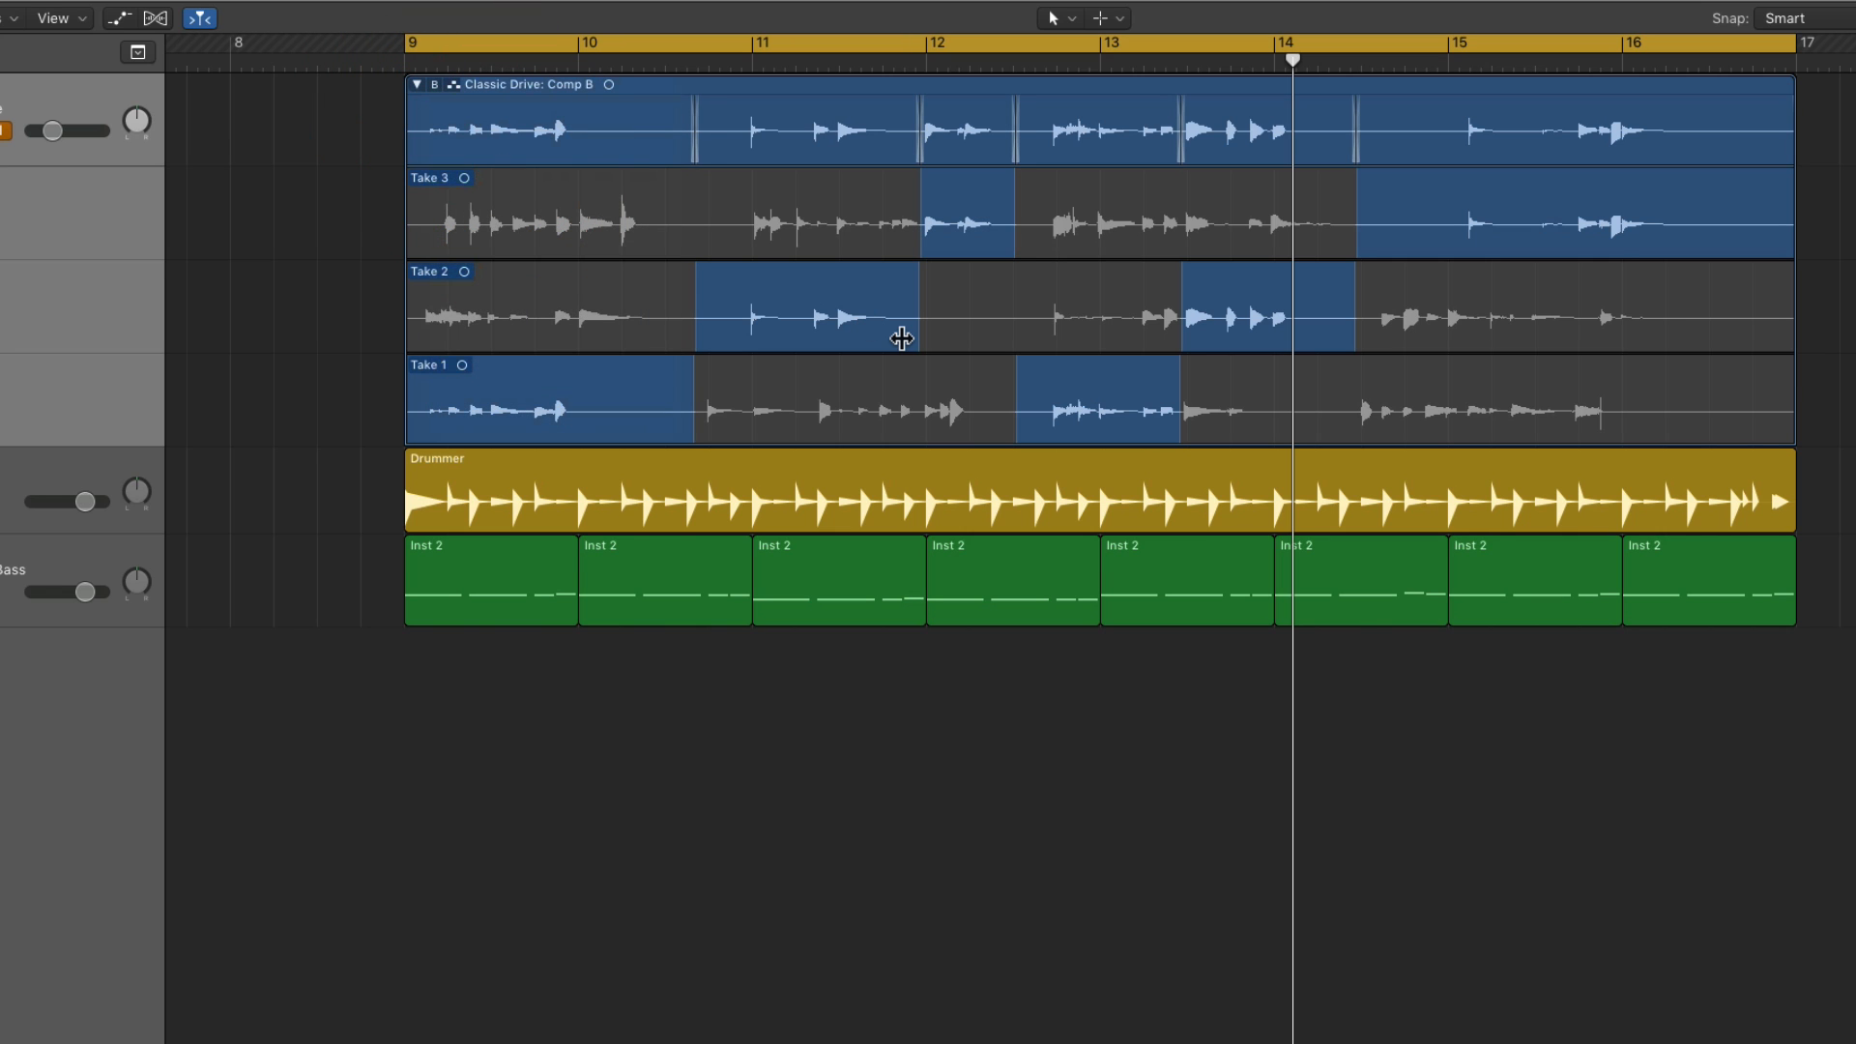
Collapse the take folder with Comp A active, and switch the collapsed folder to Comp B.
click(435, 85)
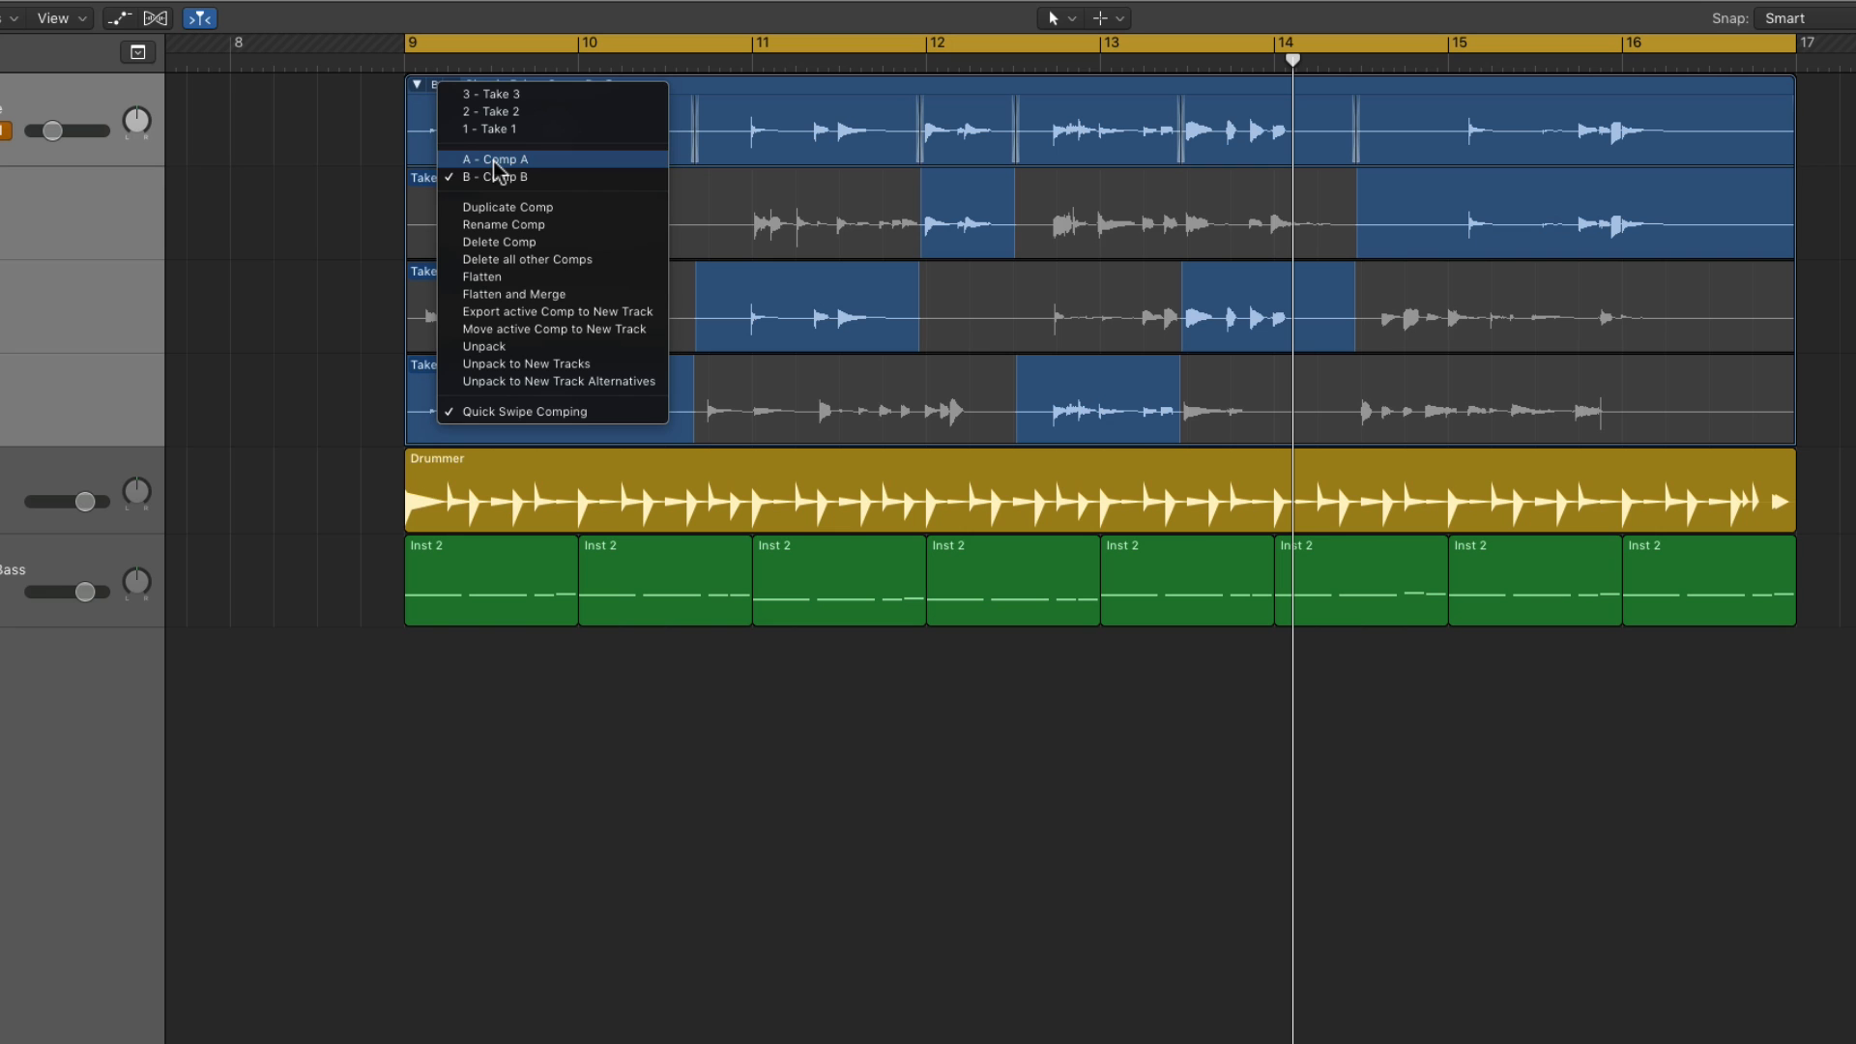
click(496, 161)
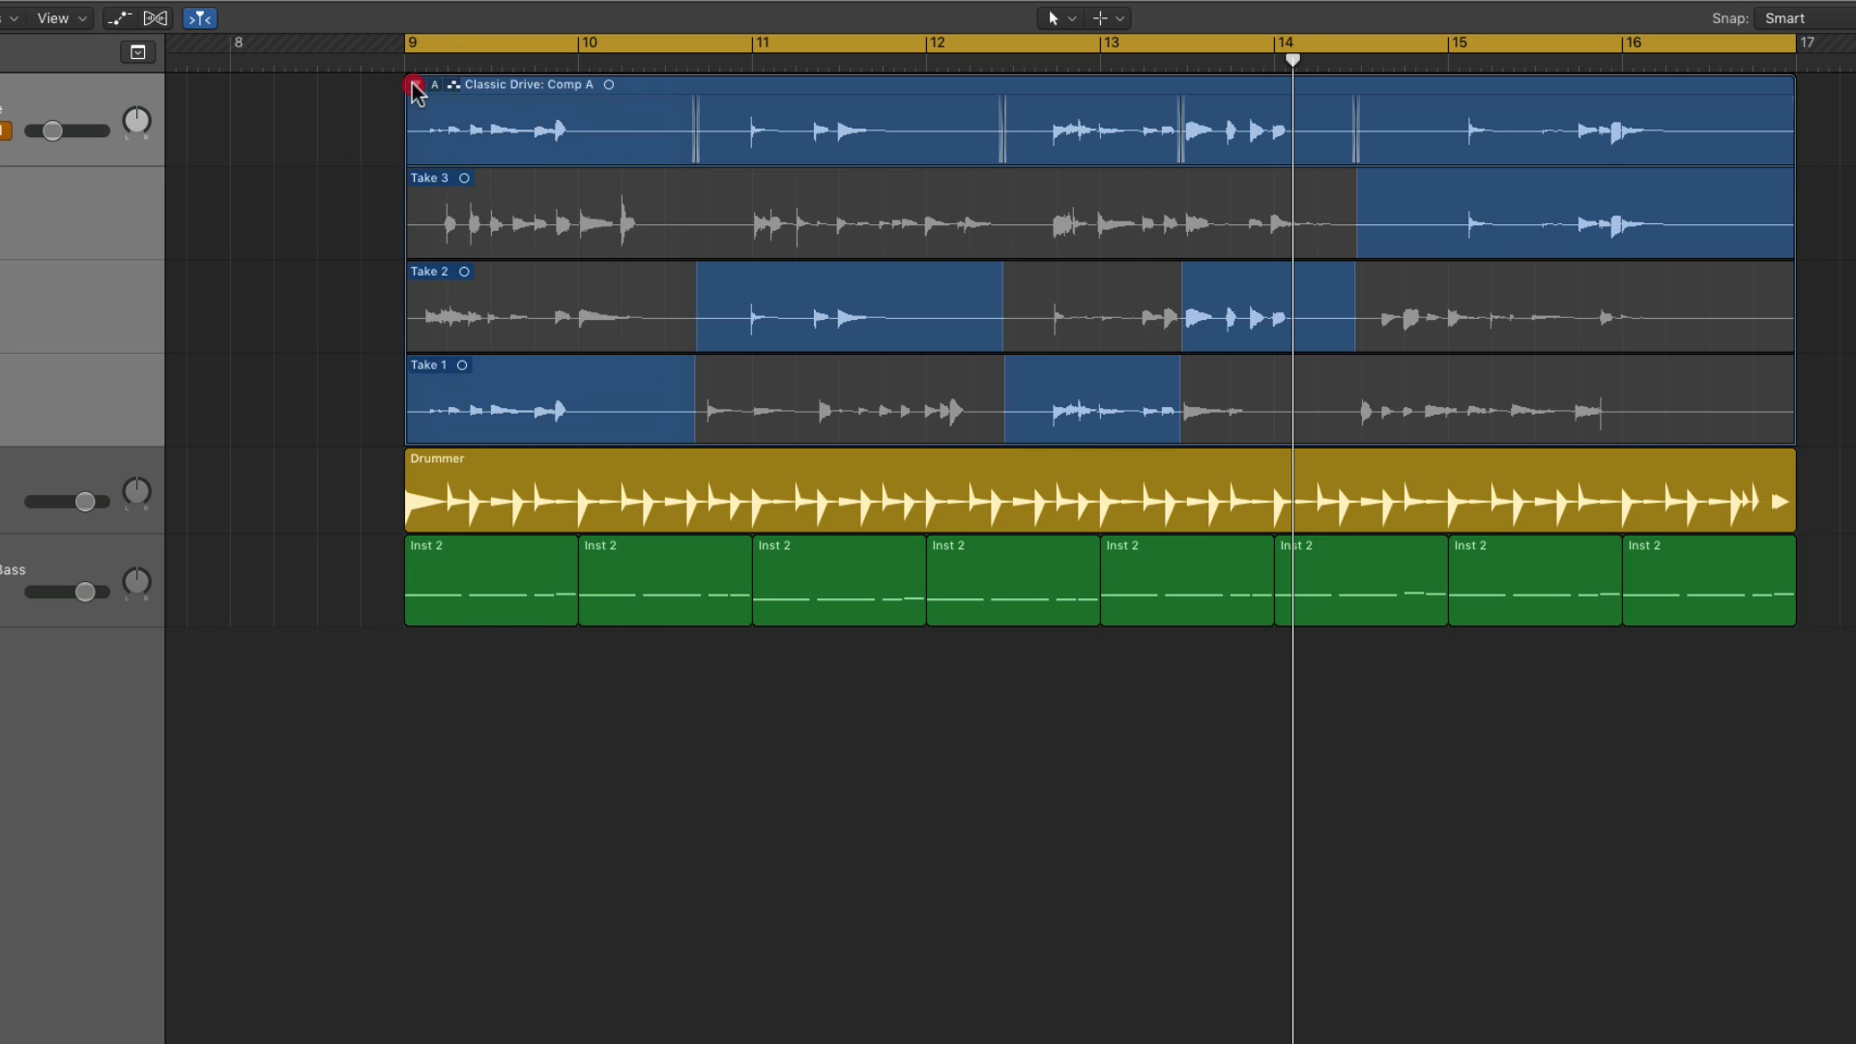
click(415, 87)
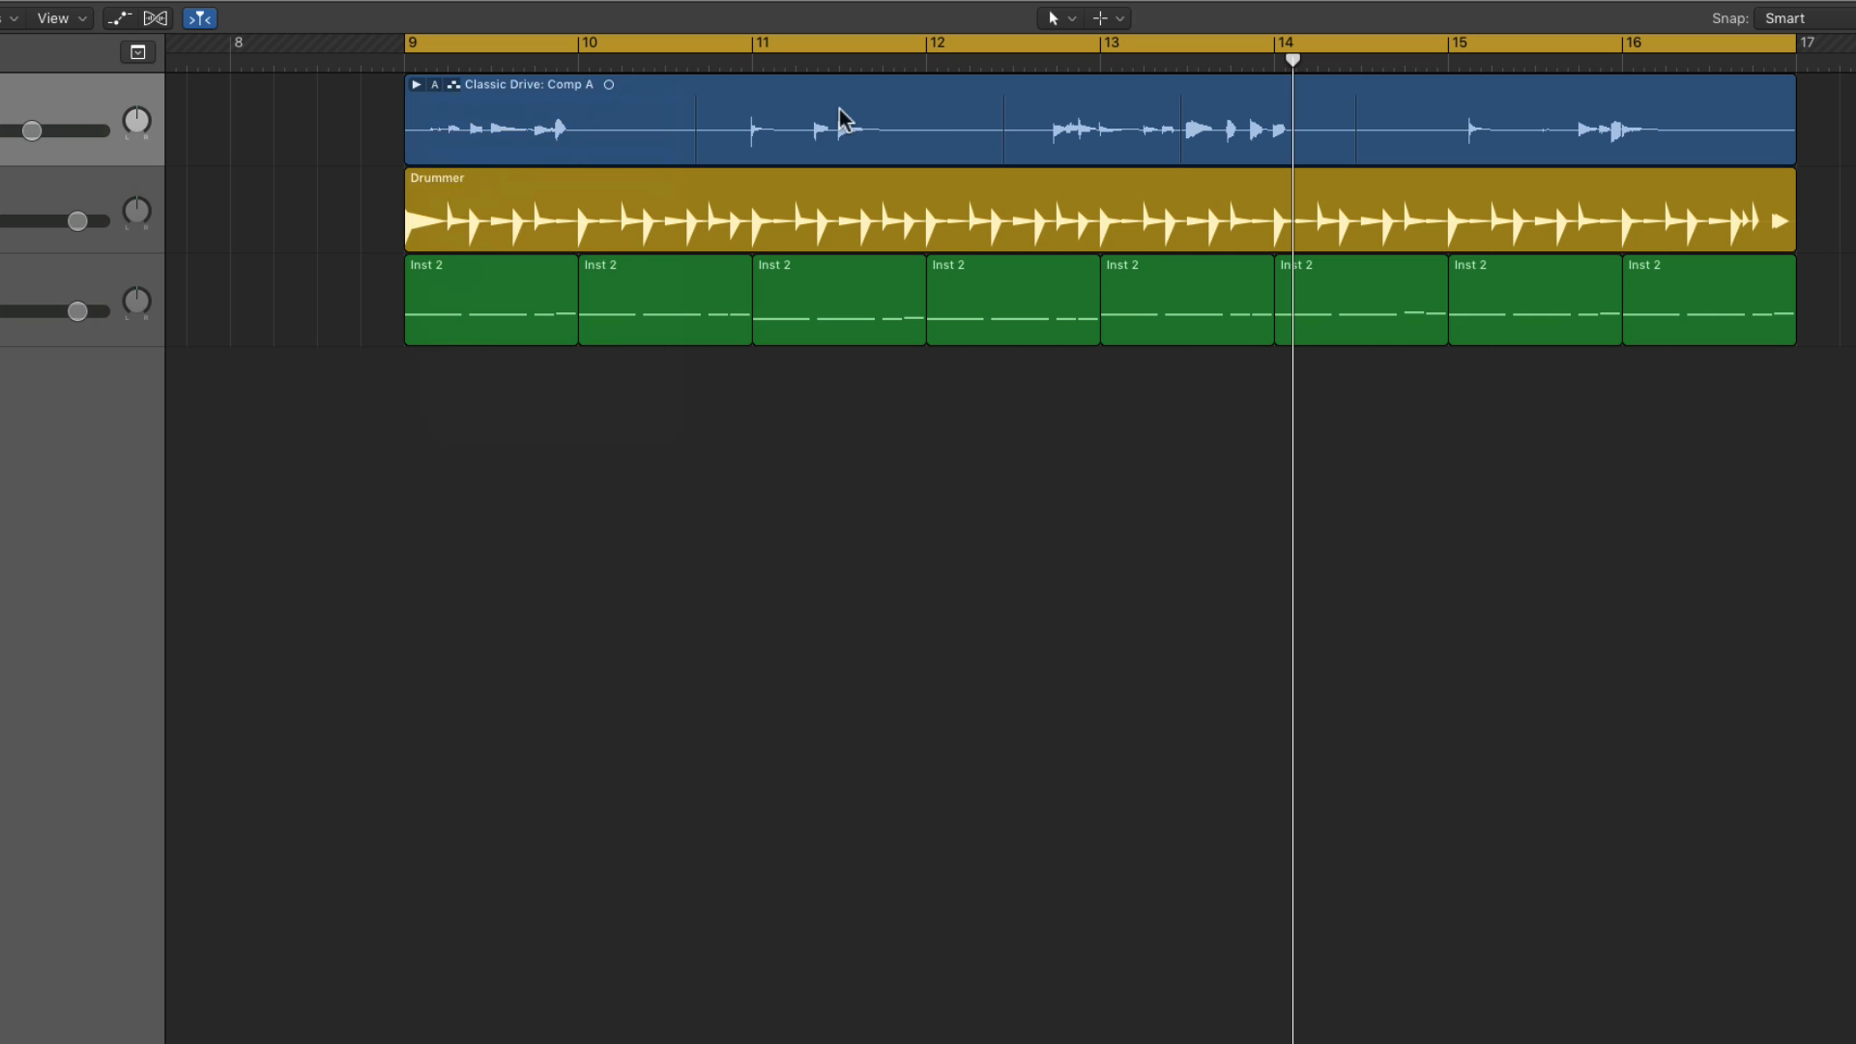
click(433, 85)
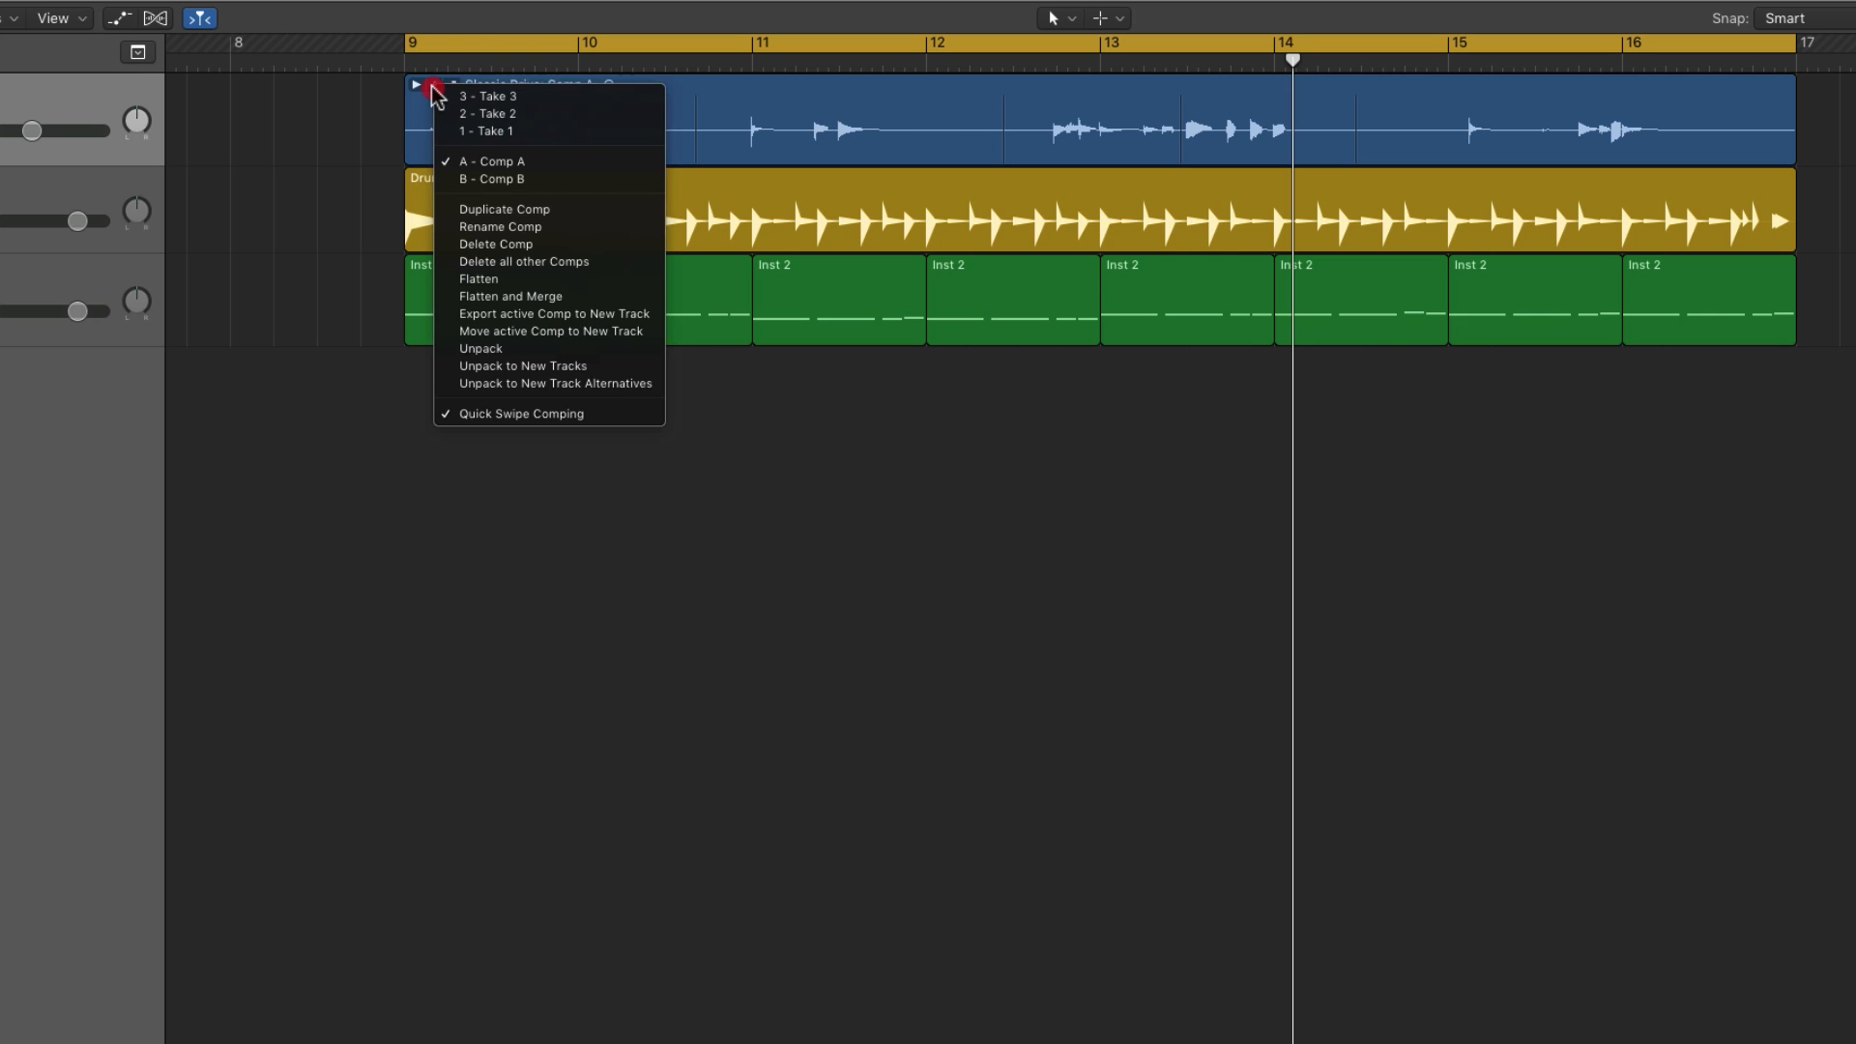
click(490, 179)
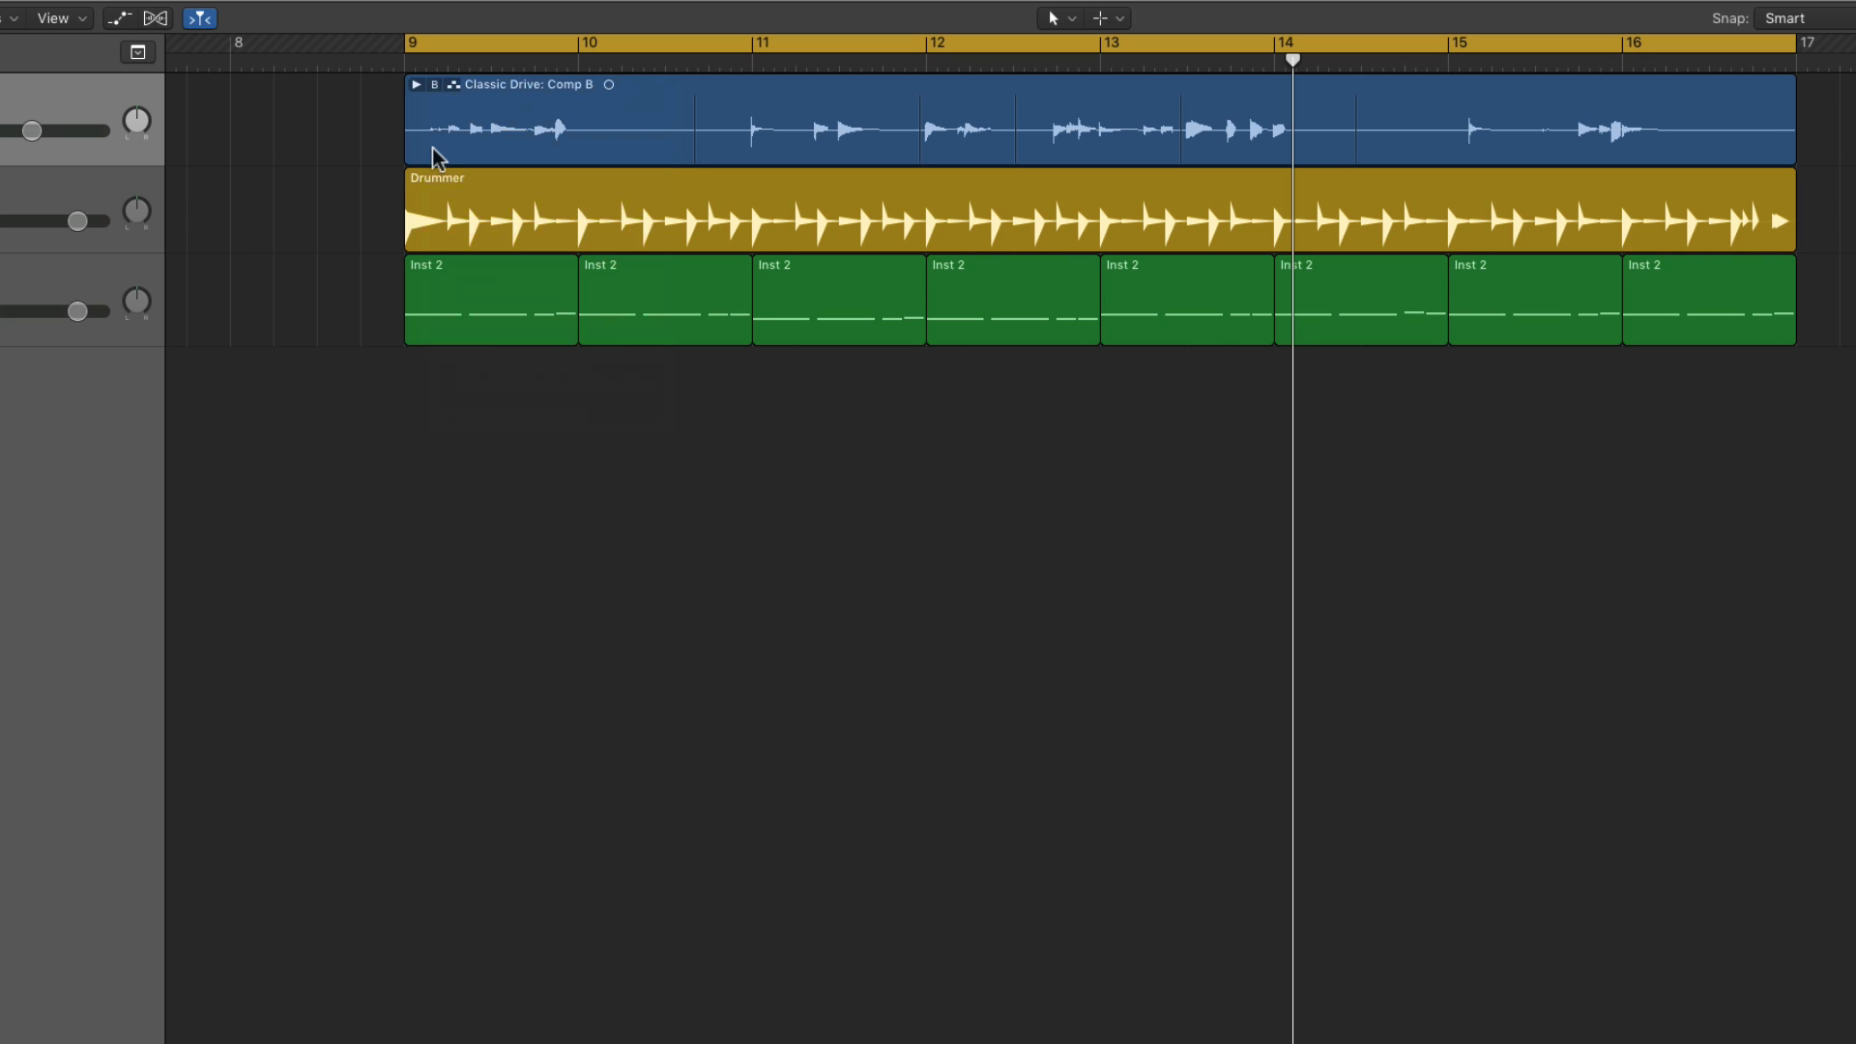
Expand the Classic Drive take folder and activate Comp A.
click(416, 85)
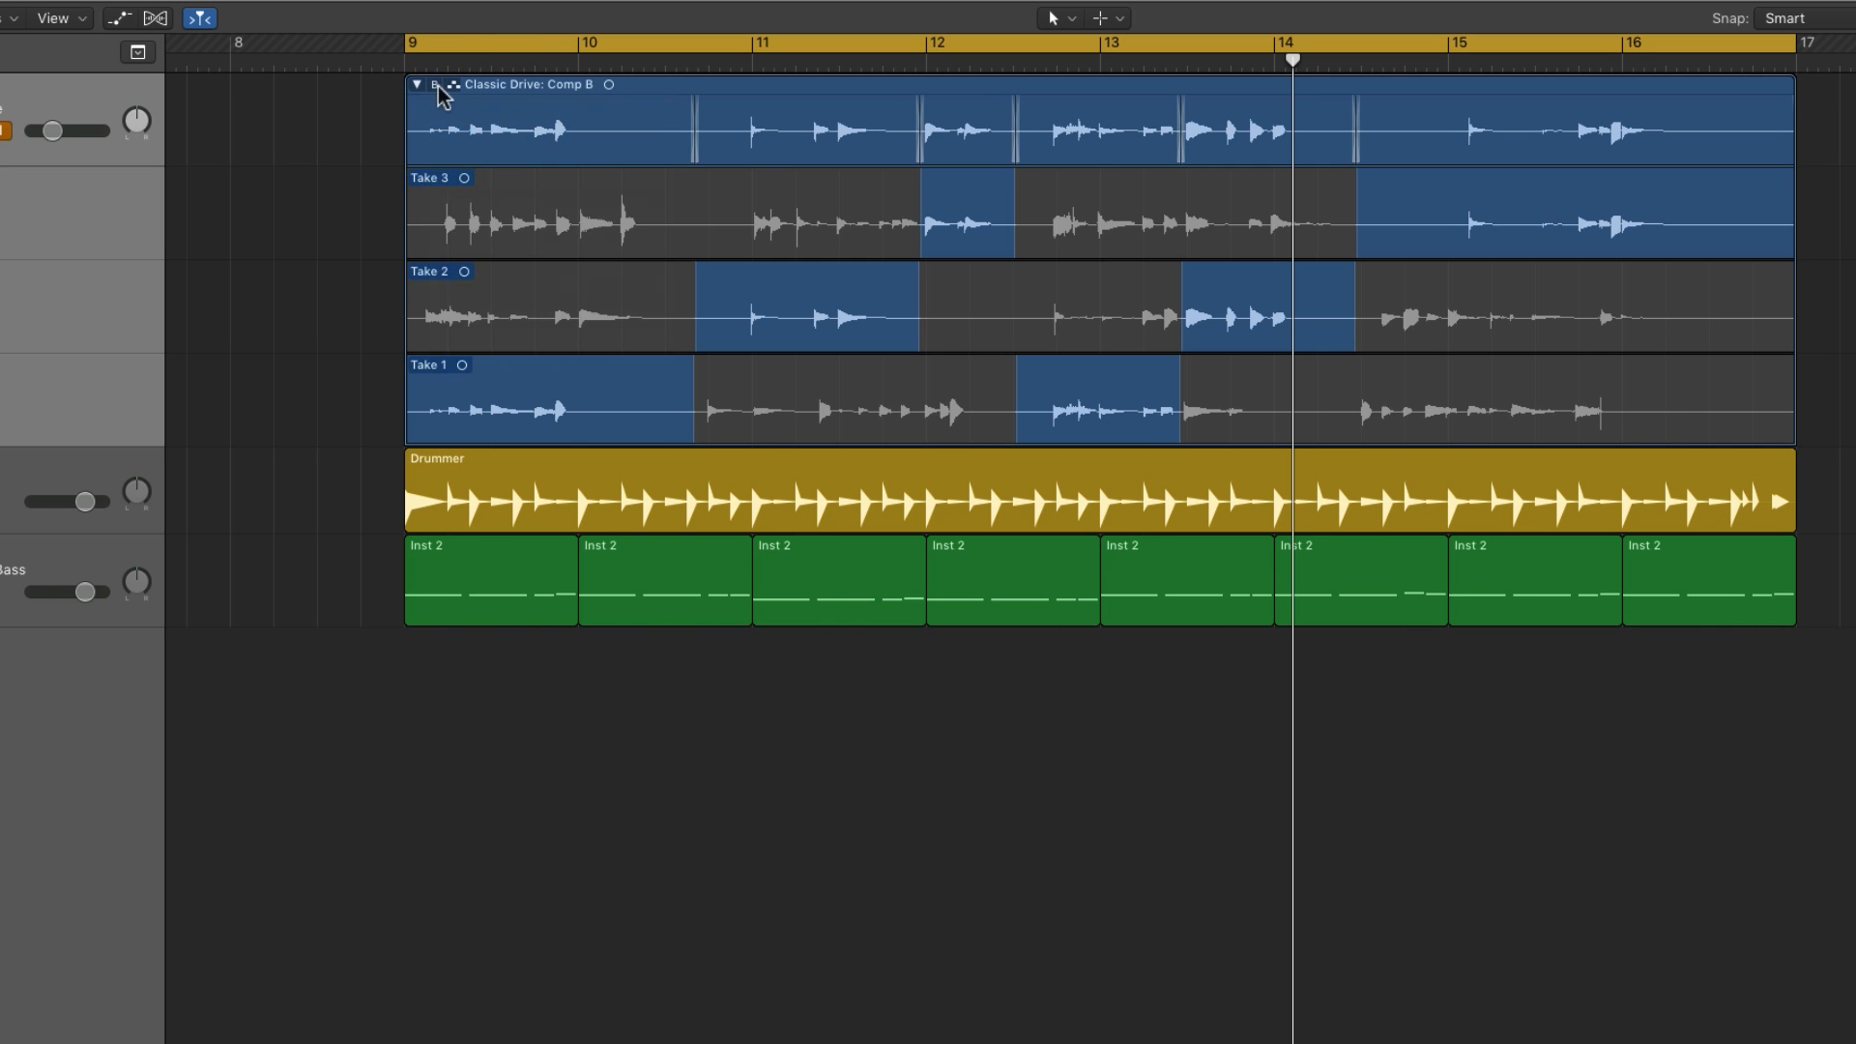
click(435, 85)
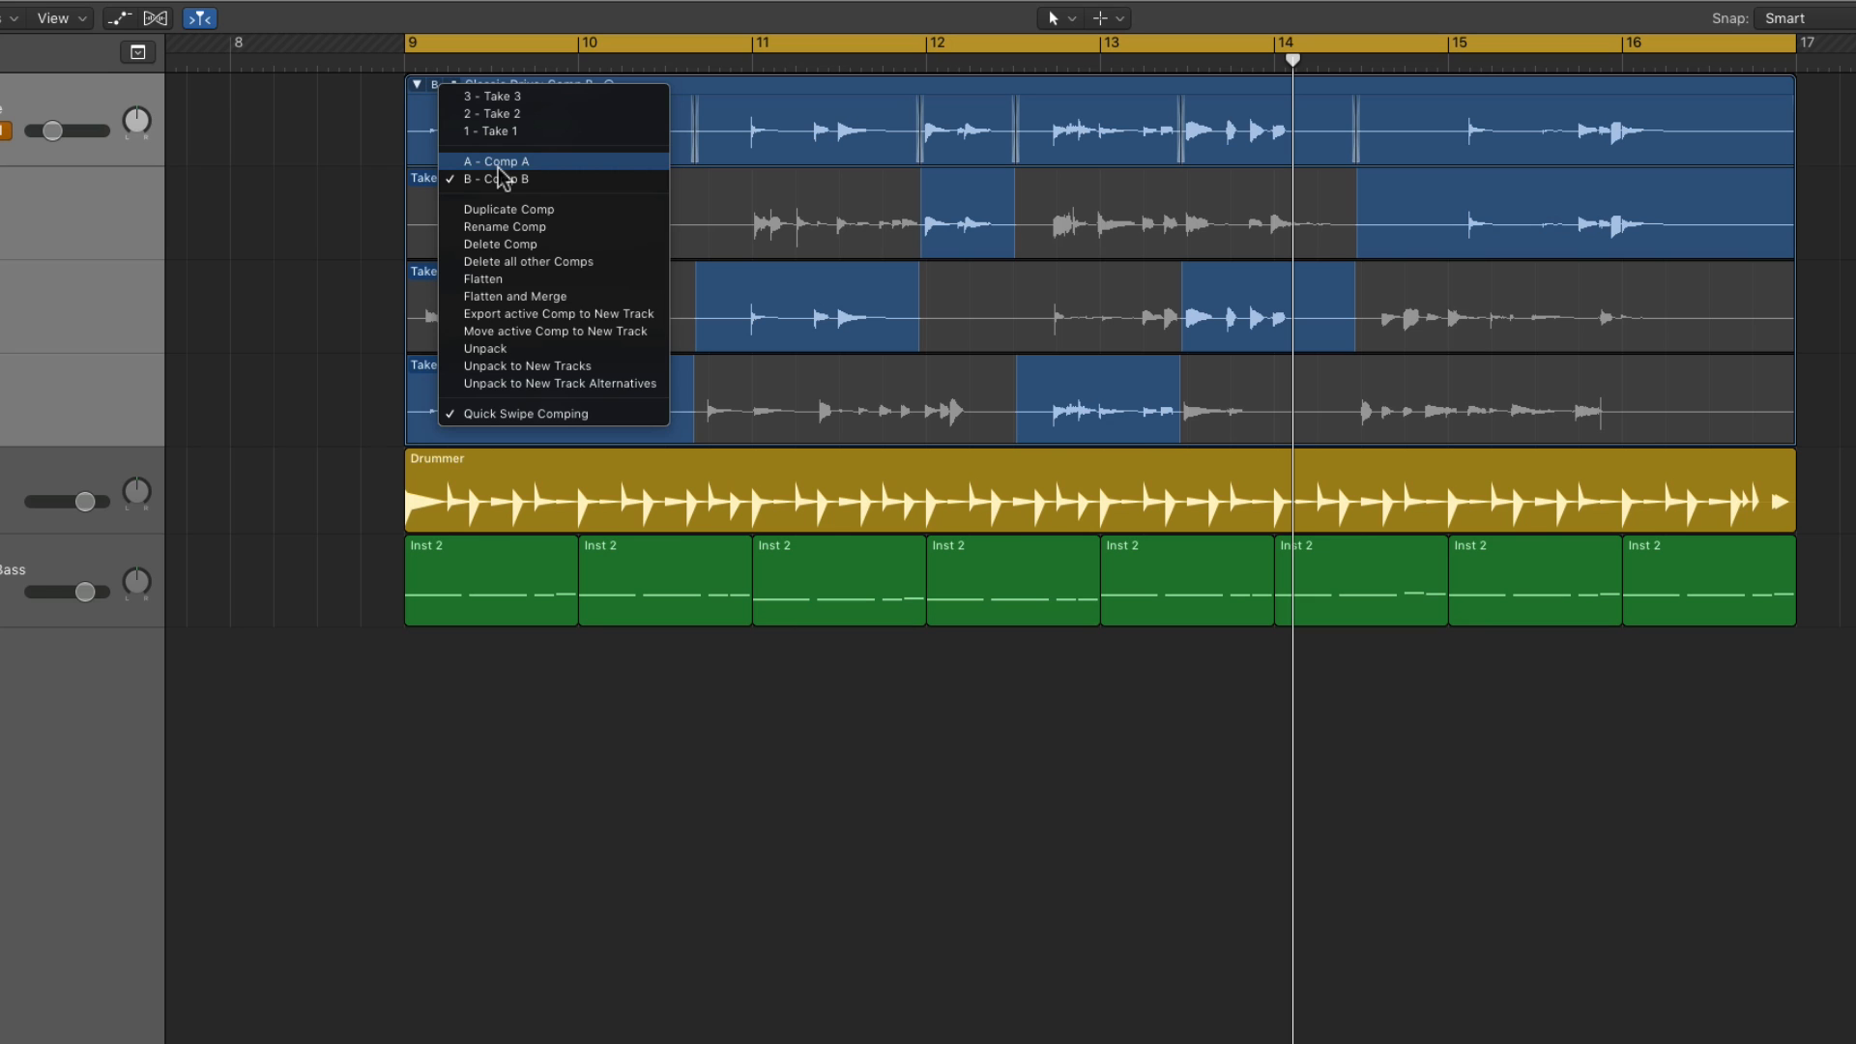
click(499, 162)
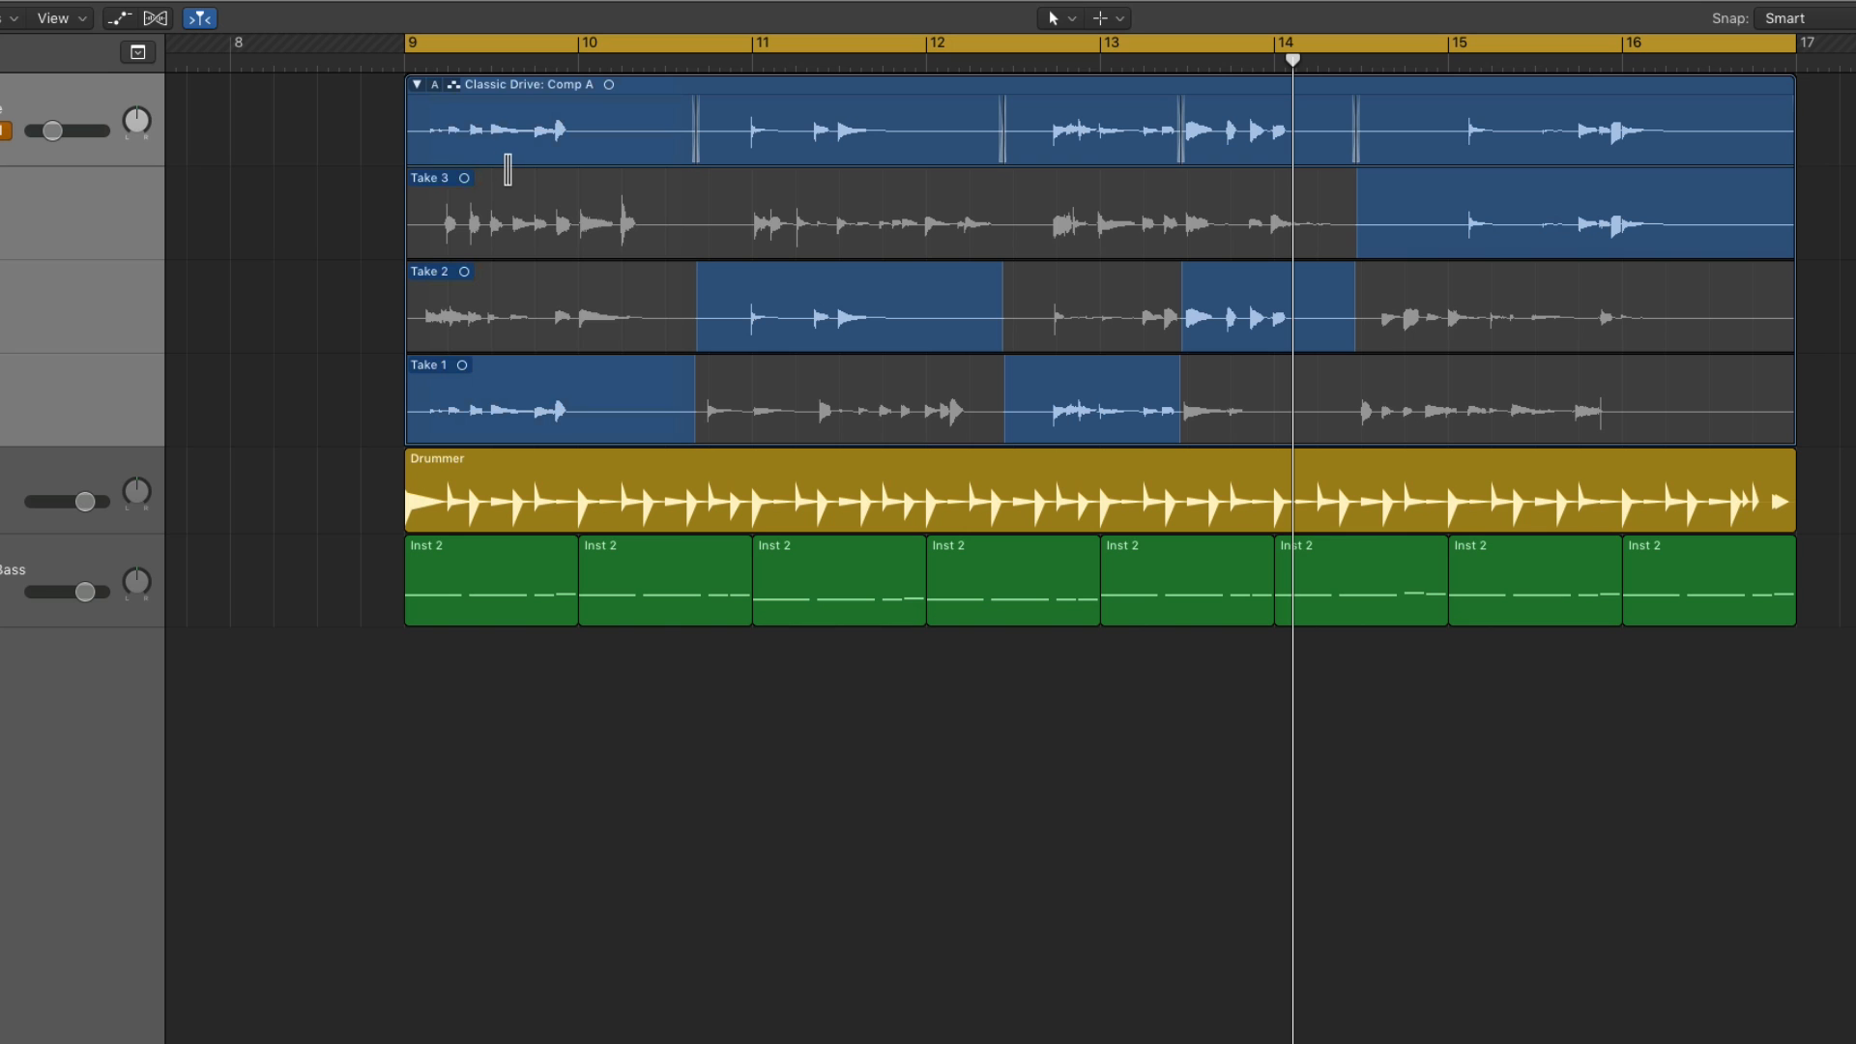
click(434, 85)
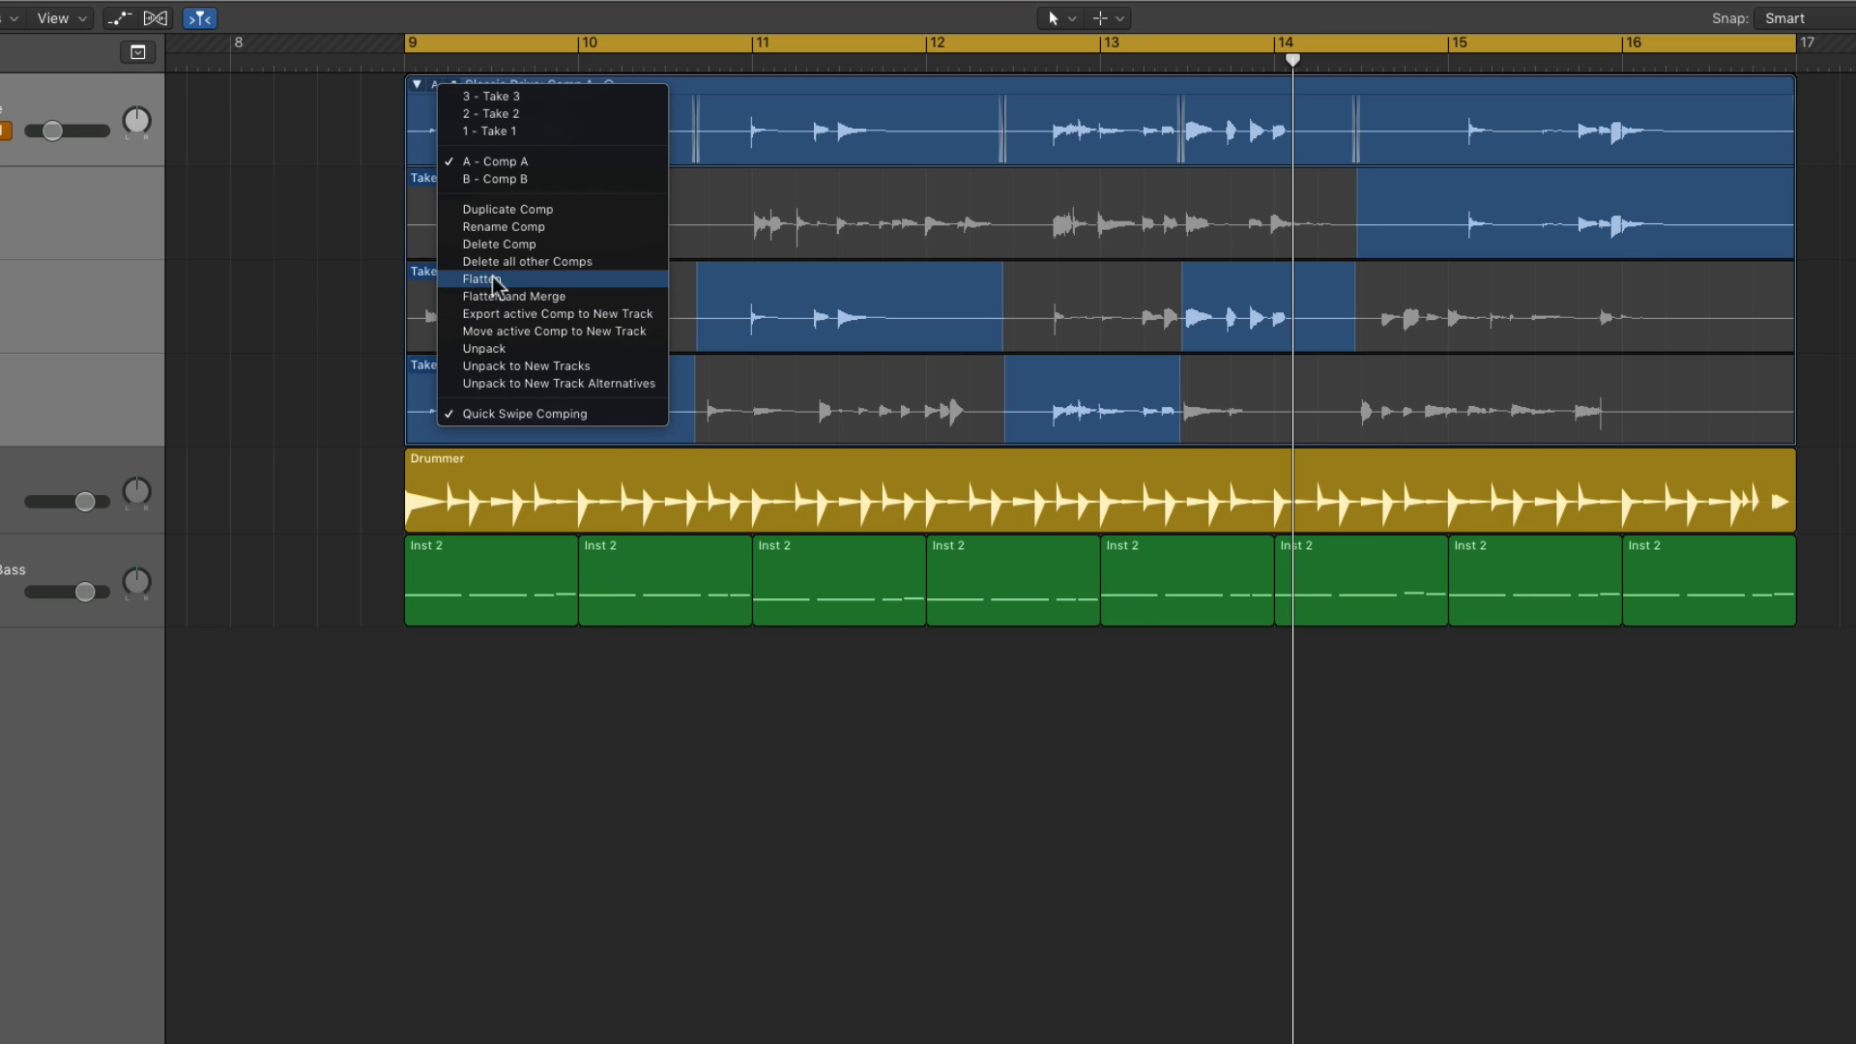
click(715, 87)
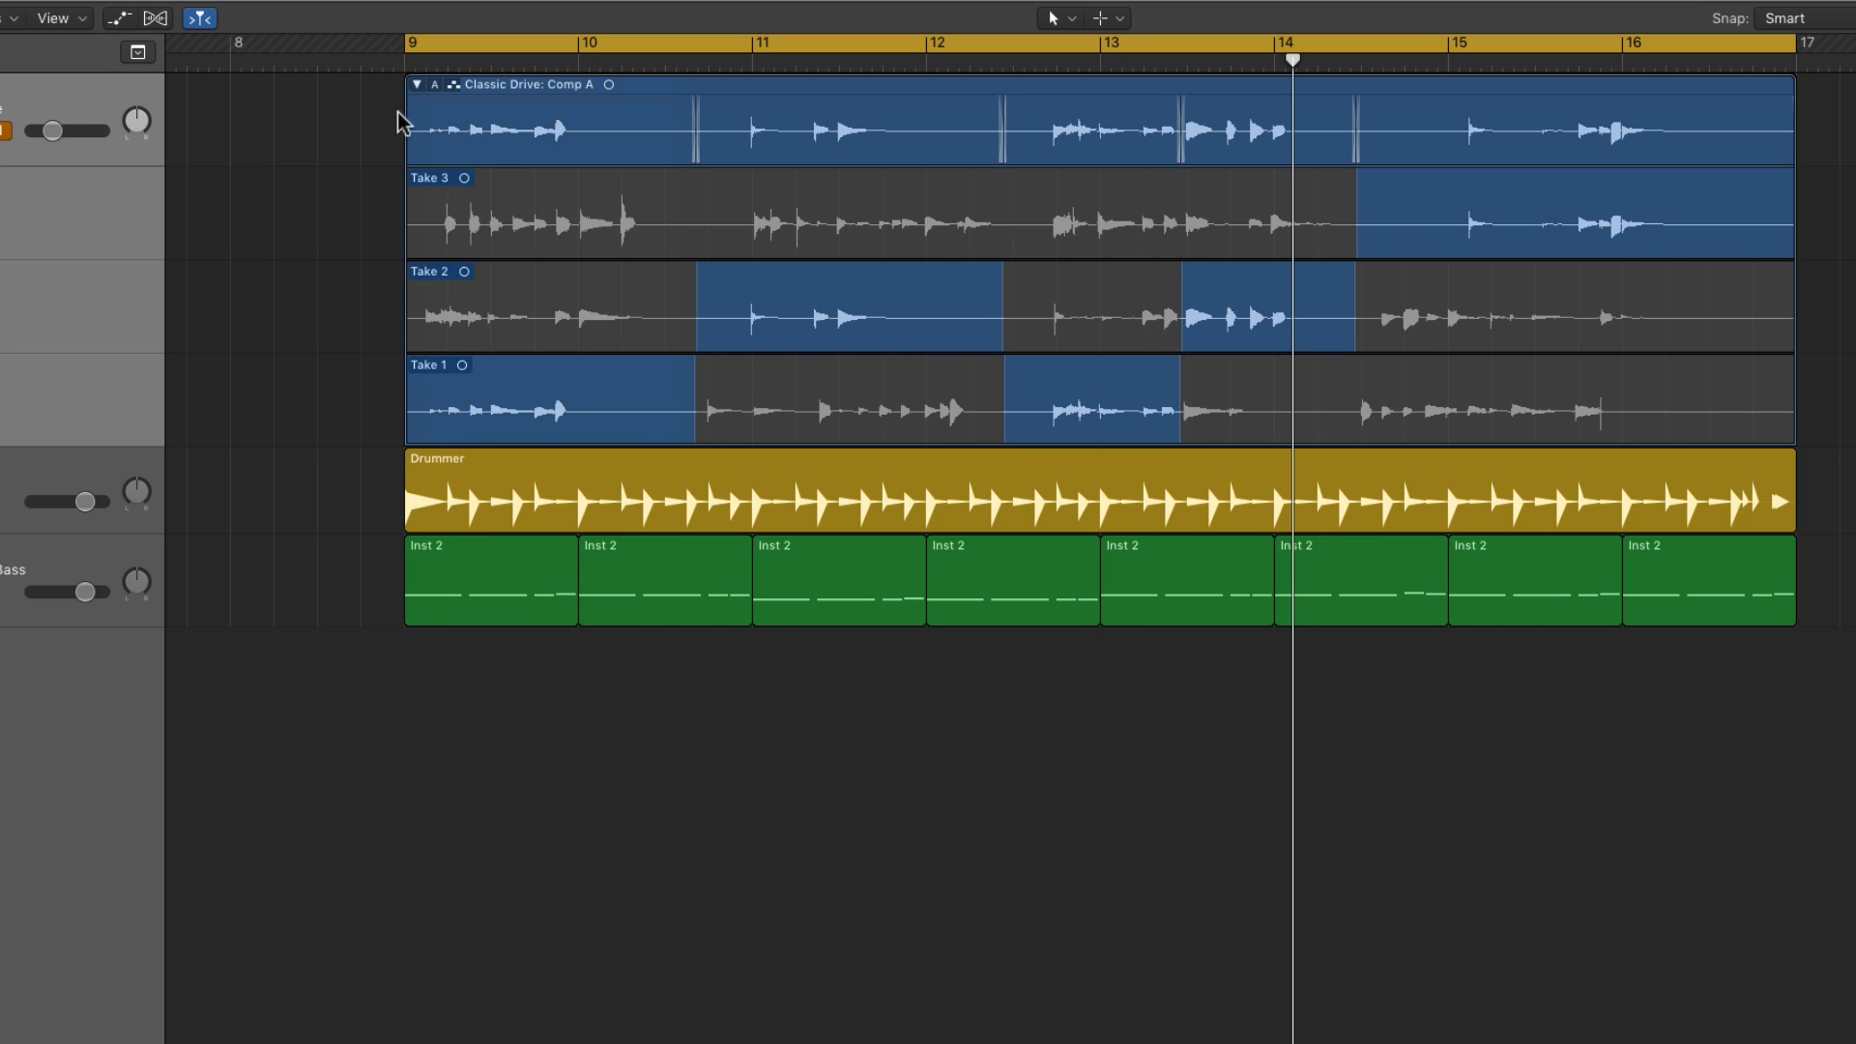
click(433, 87)
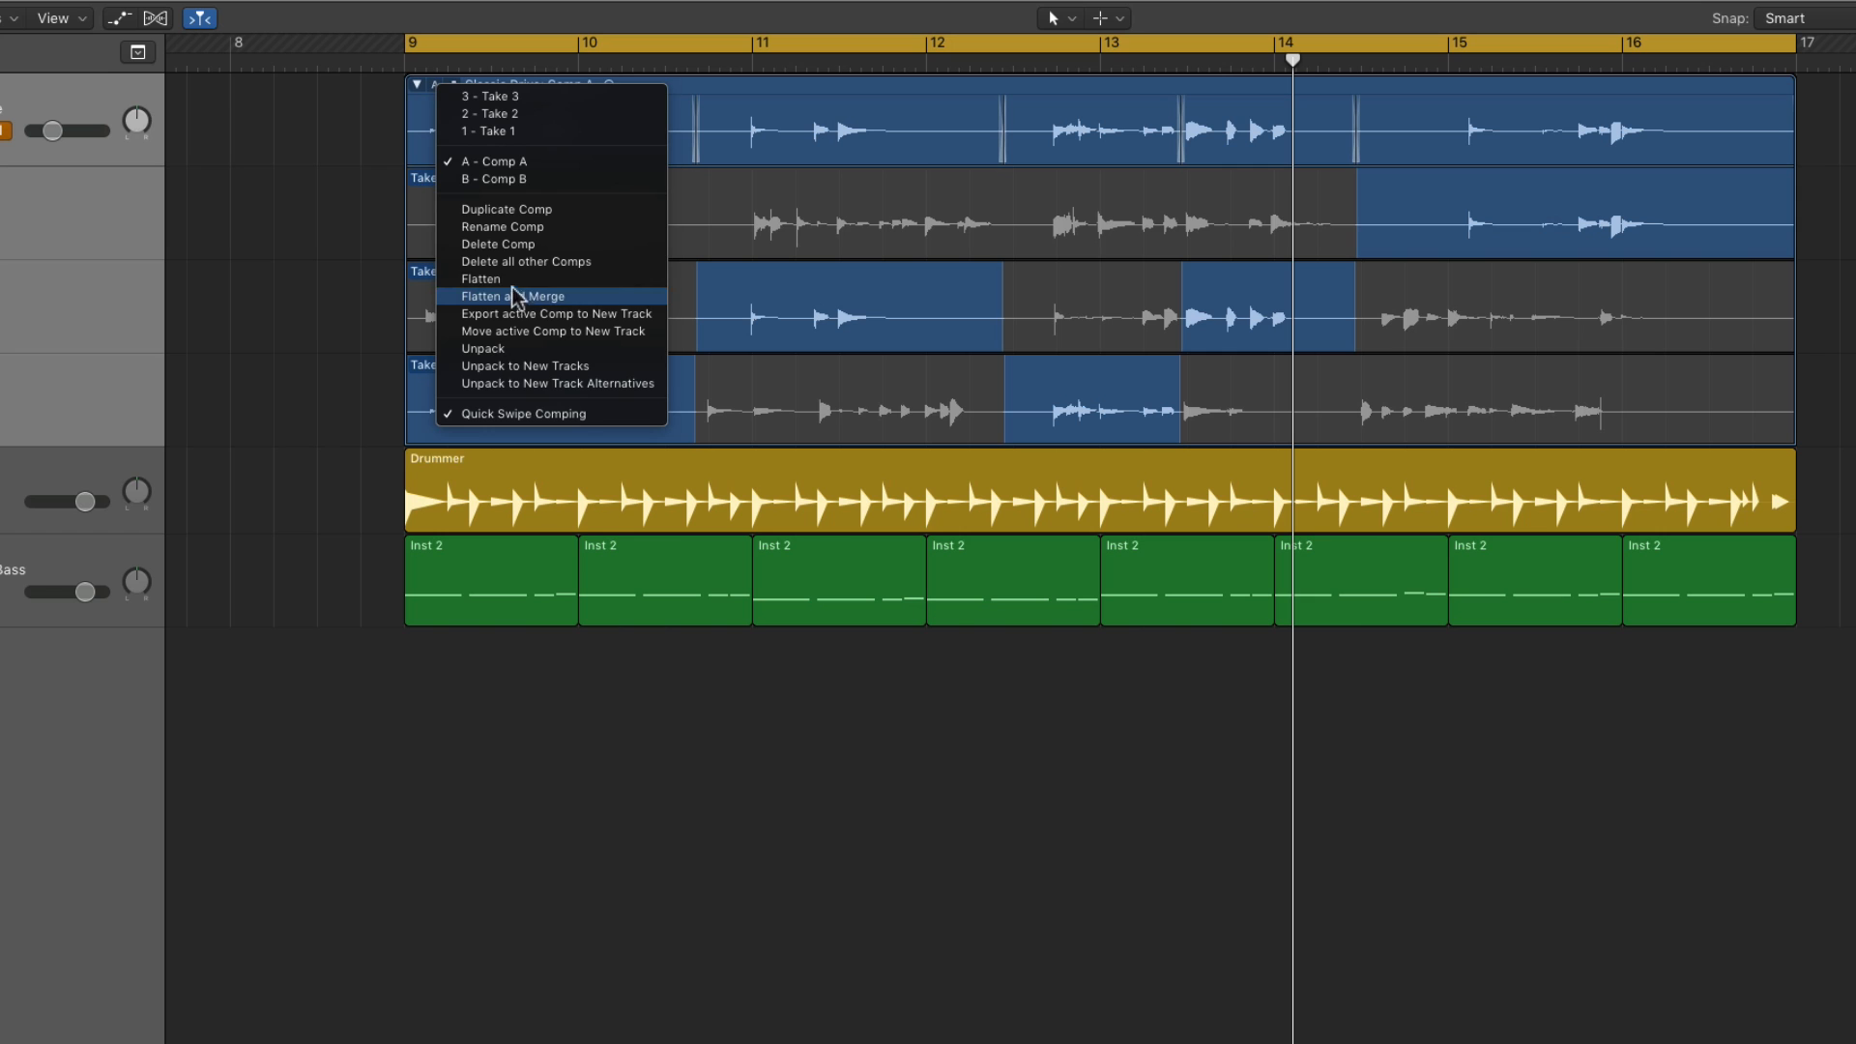
click(670, 633)
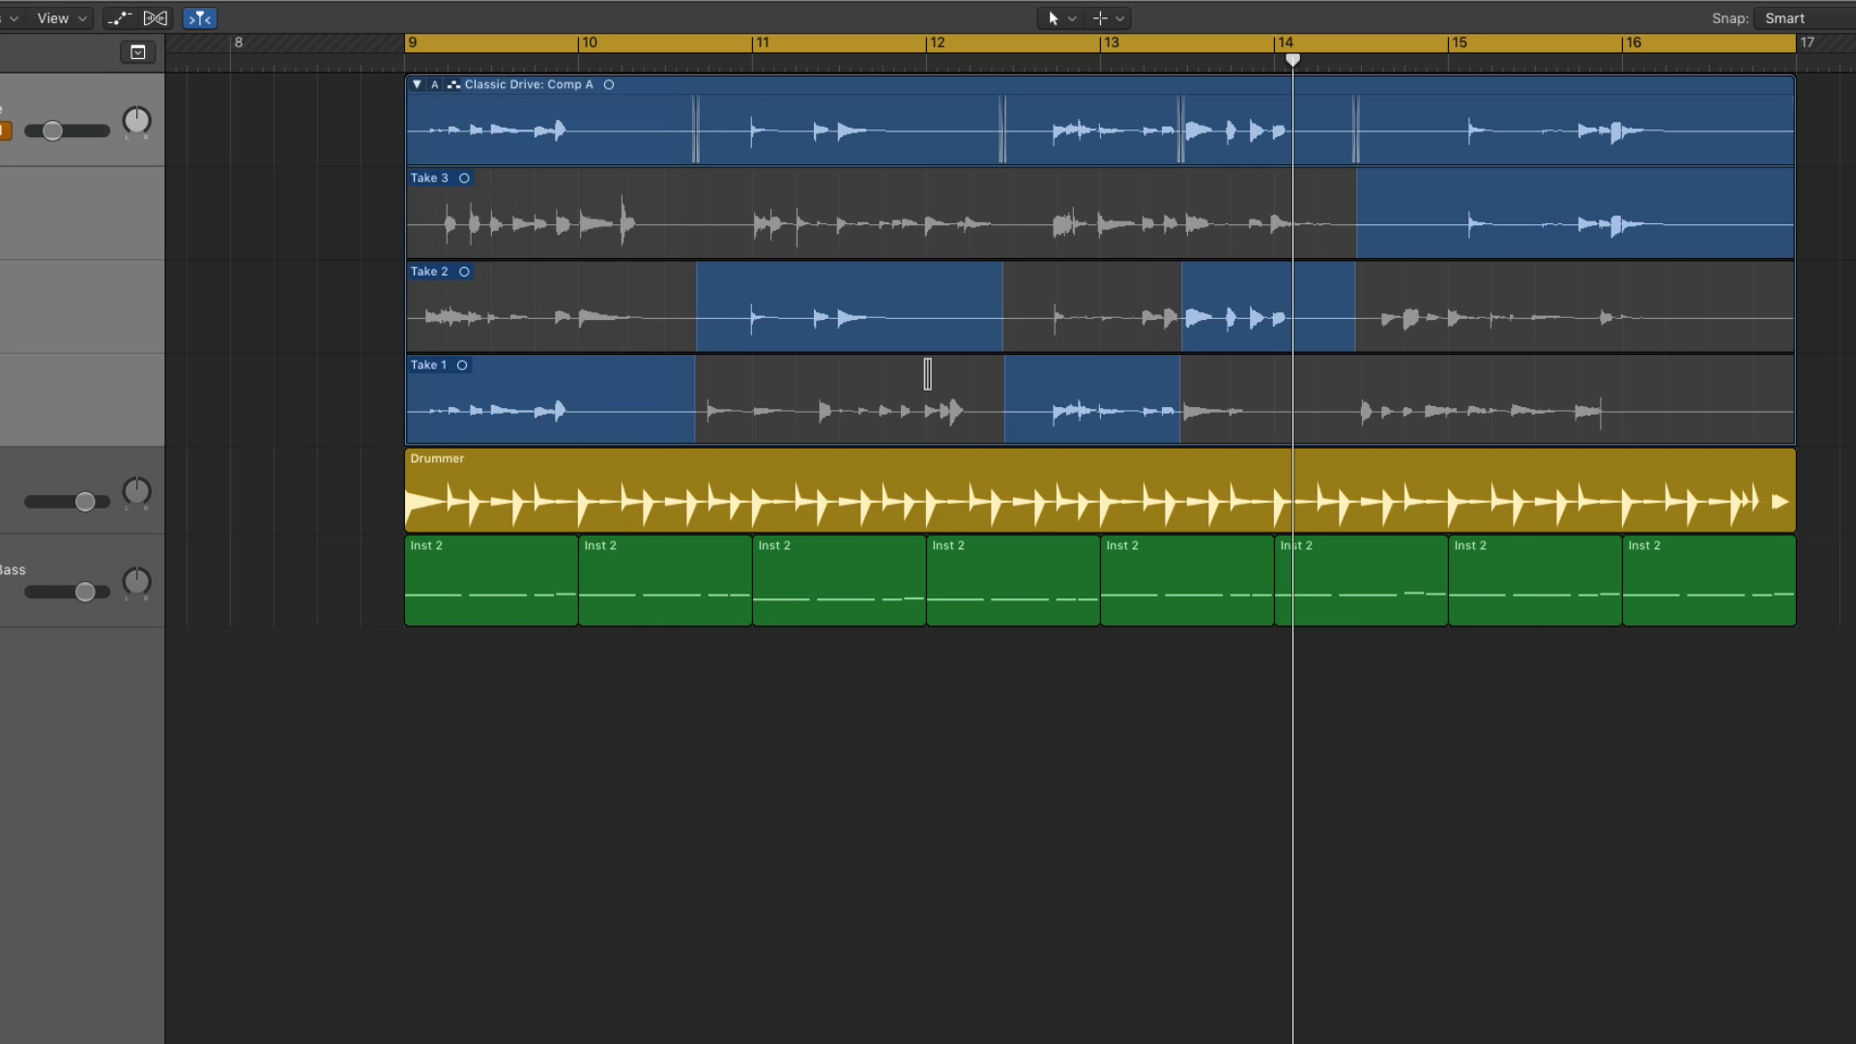
Select the Take 1, Take 2 and Take 3 segments that make up Comp A in playing order, going through them twice.
click(665, 379)
click(781, 290)
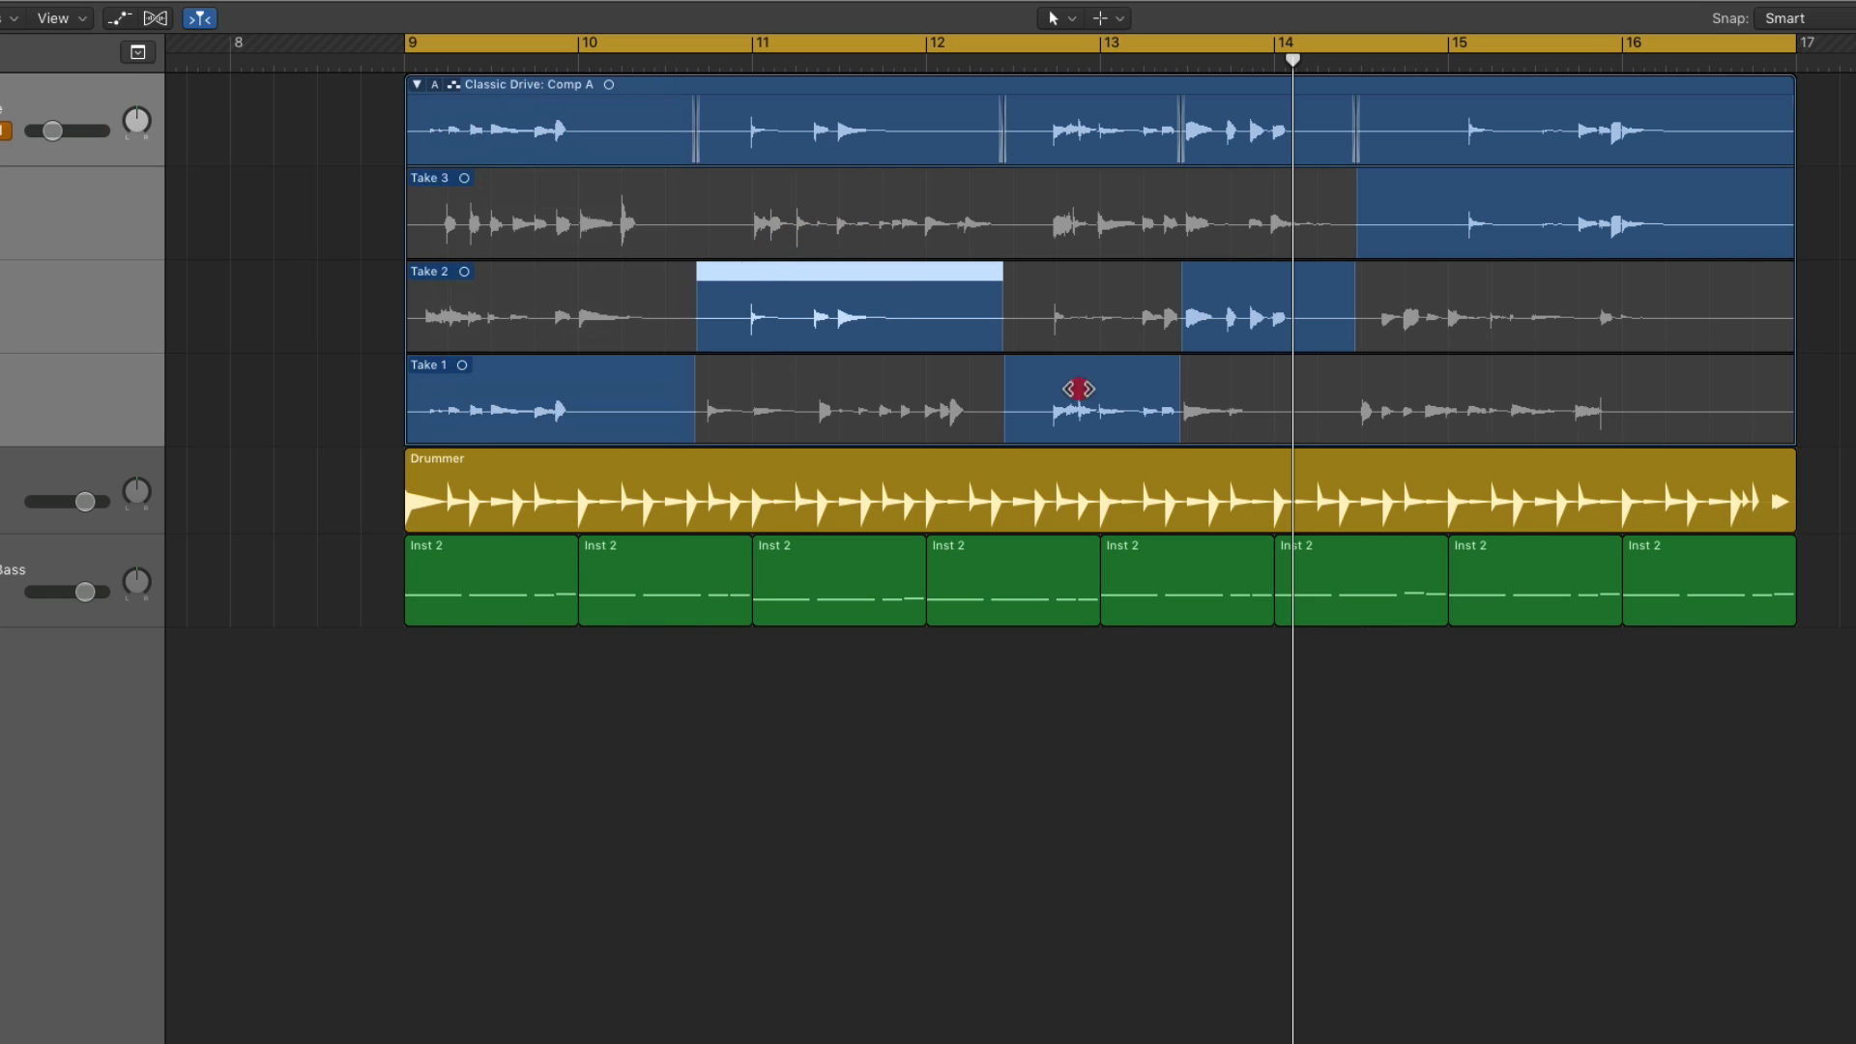
click(1073, 387)
click(1226, 319)
click(1425, 200)
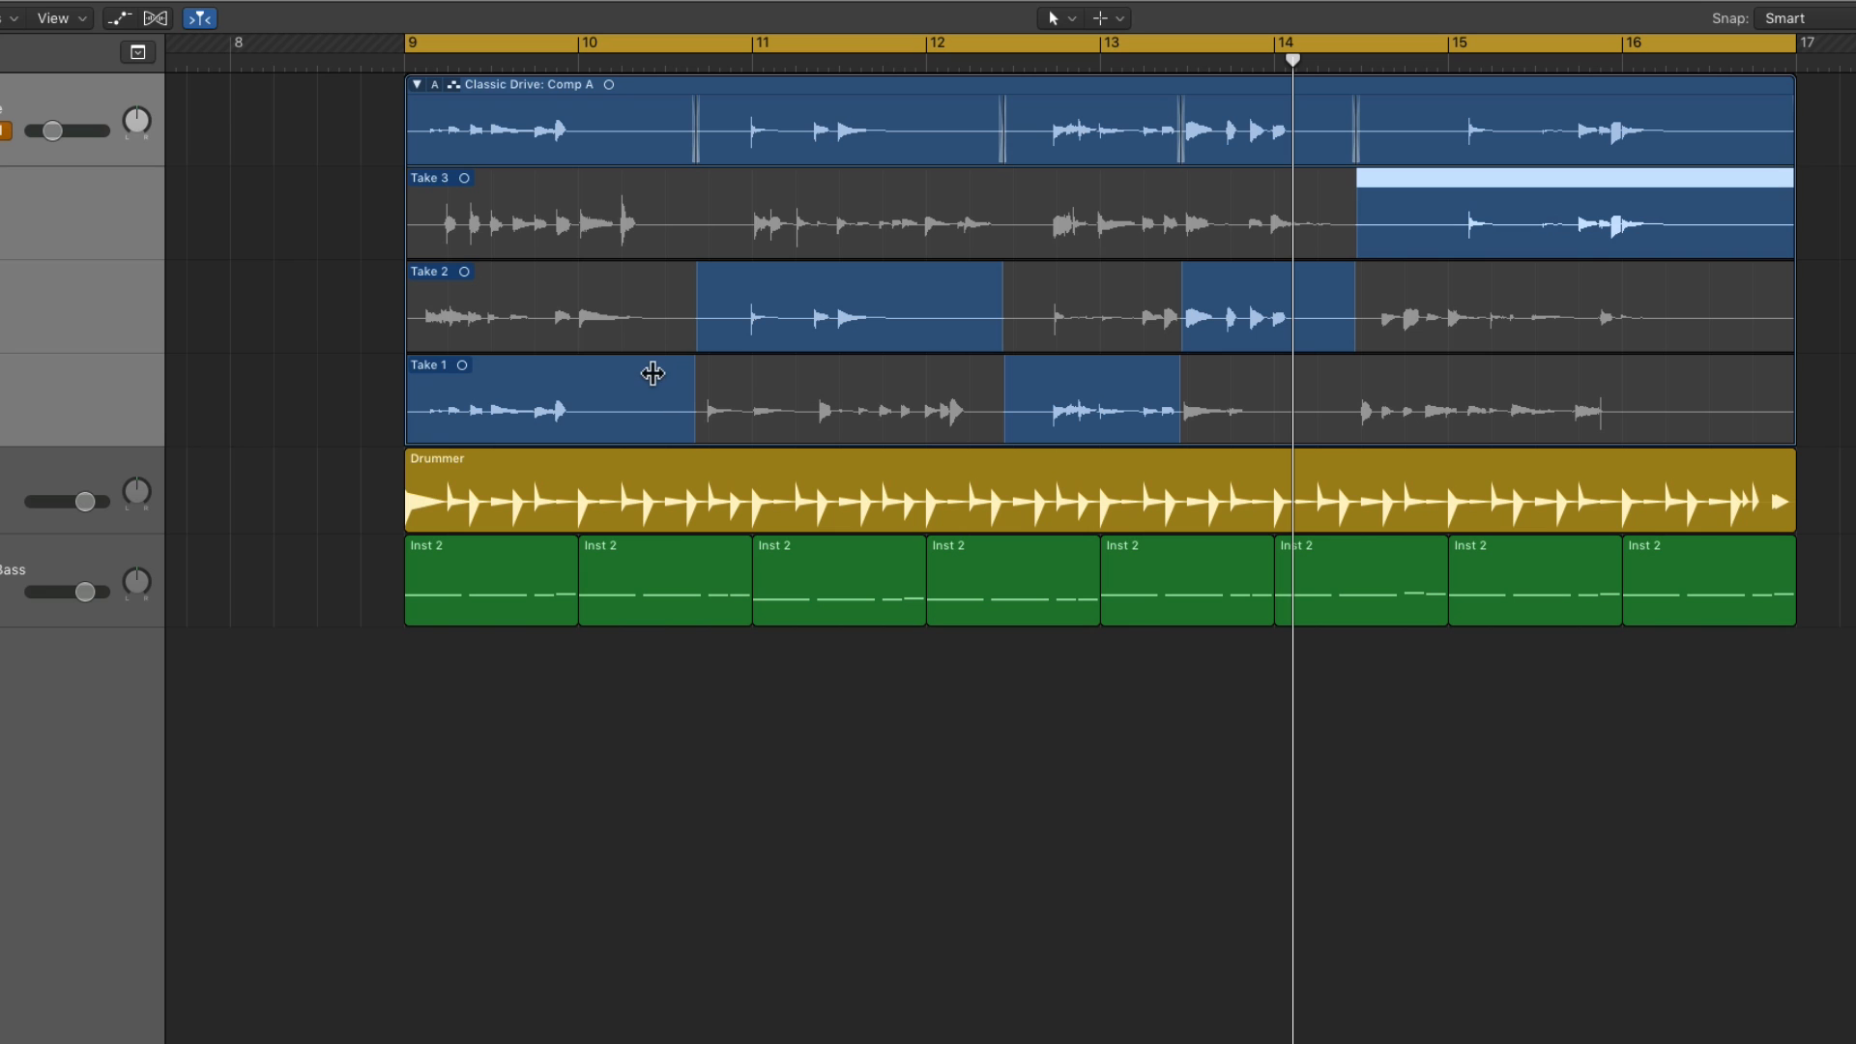
click(651, 368)
click(766, 299)
click(1095, 359)
click(1305, 266)
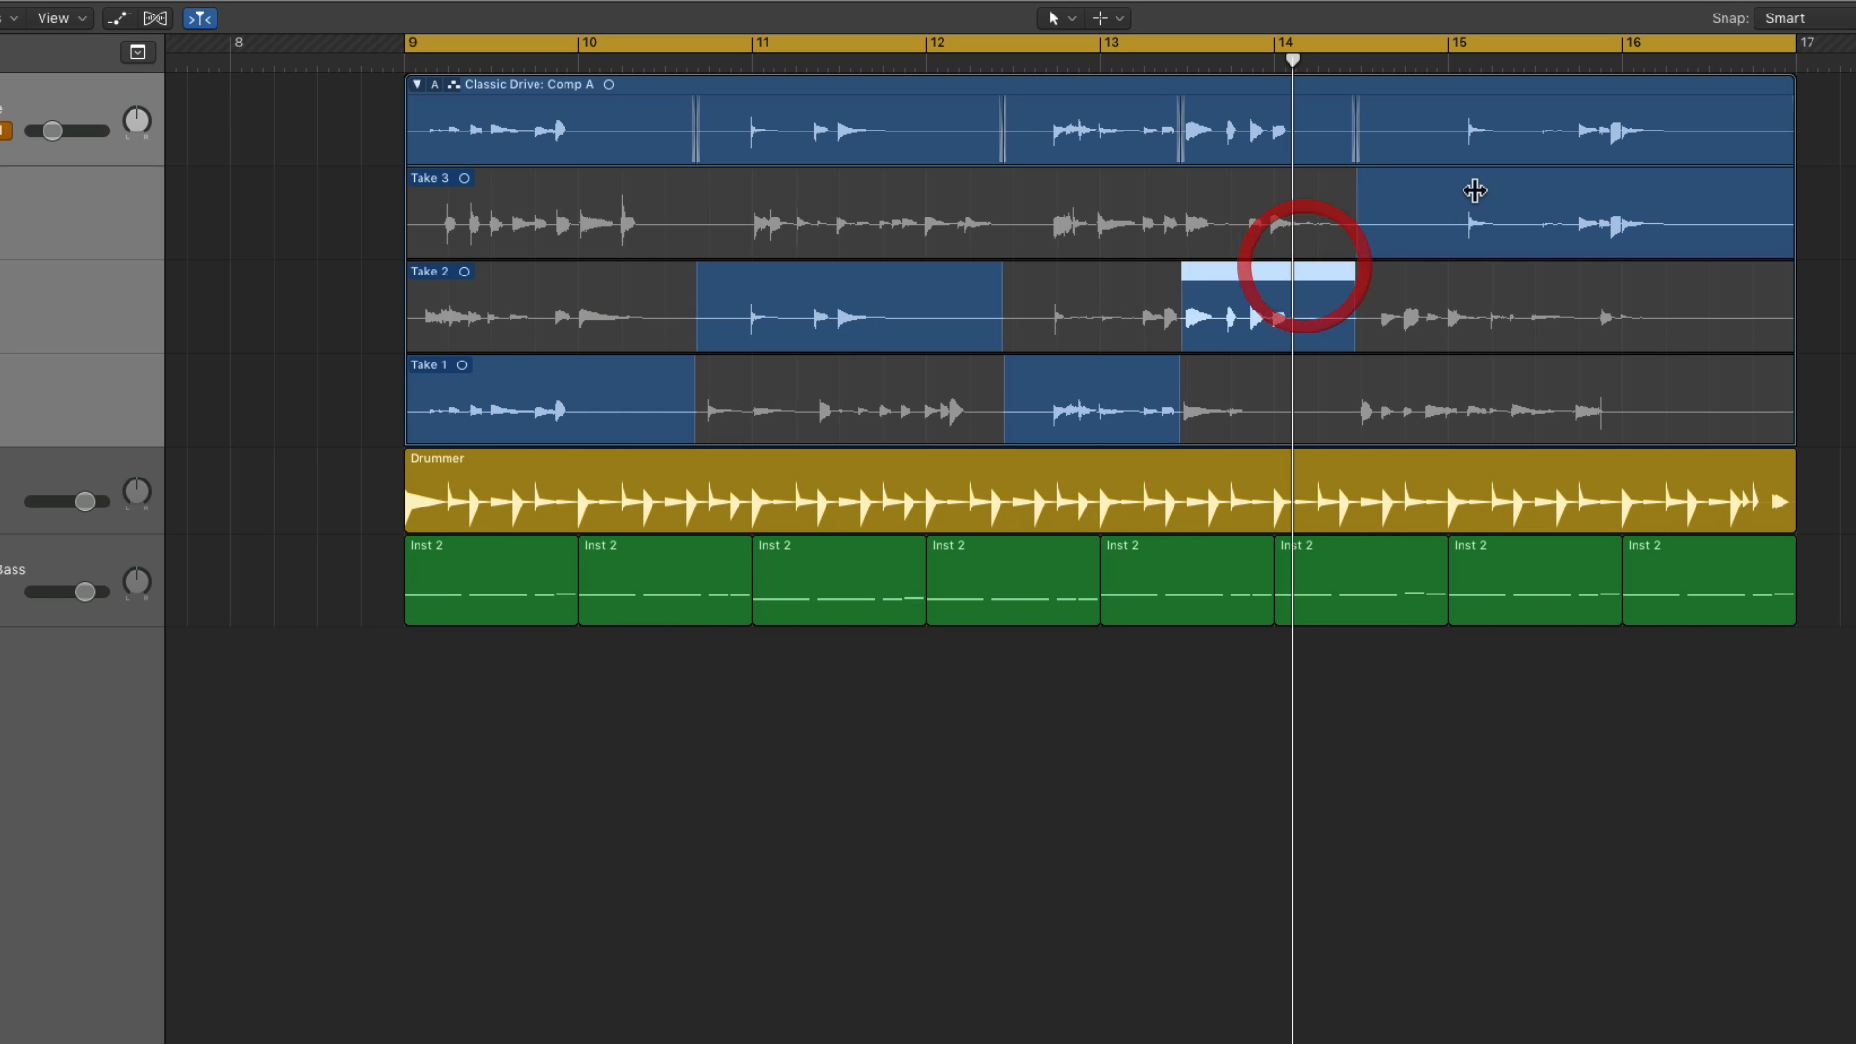
Flatten Comp A into separate audio regions, and undo the flattening.
click(438, 86)
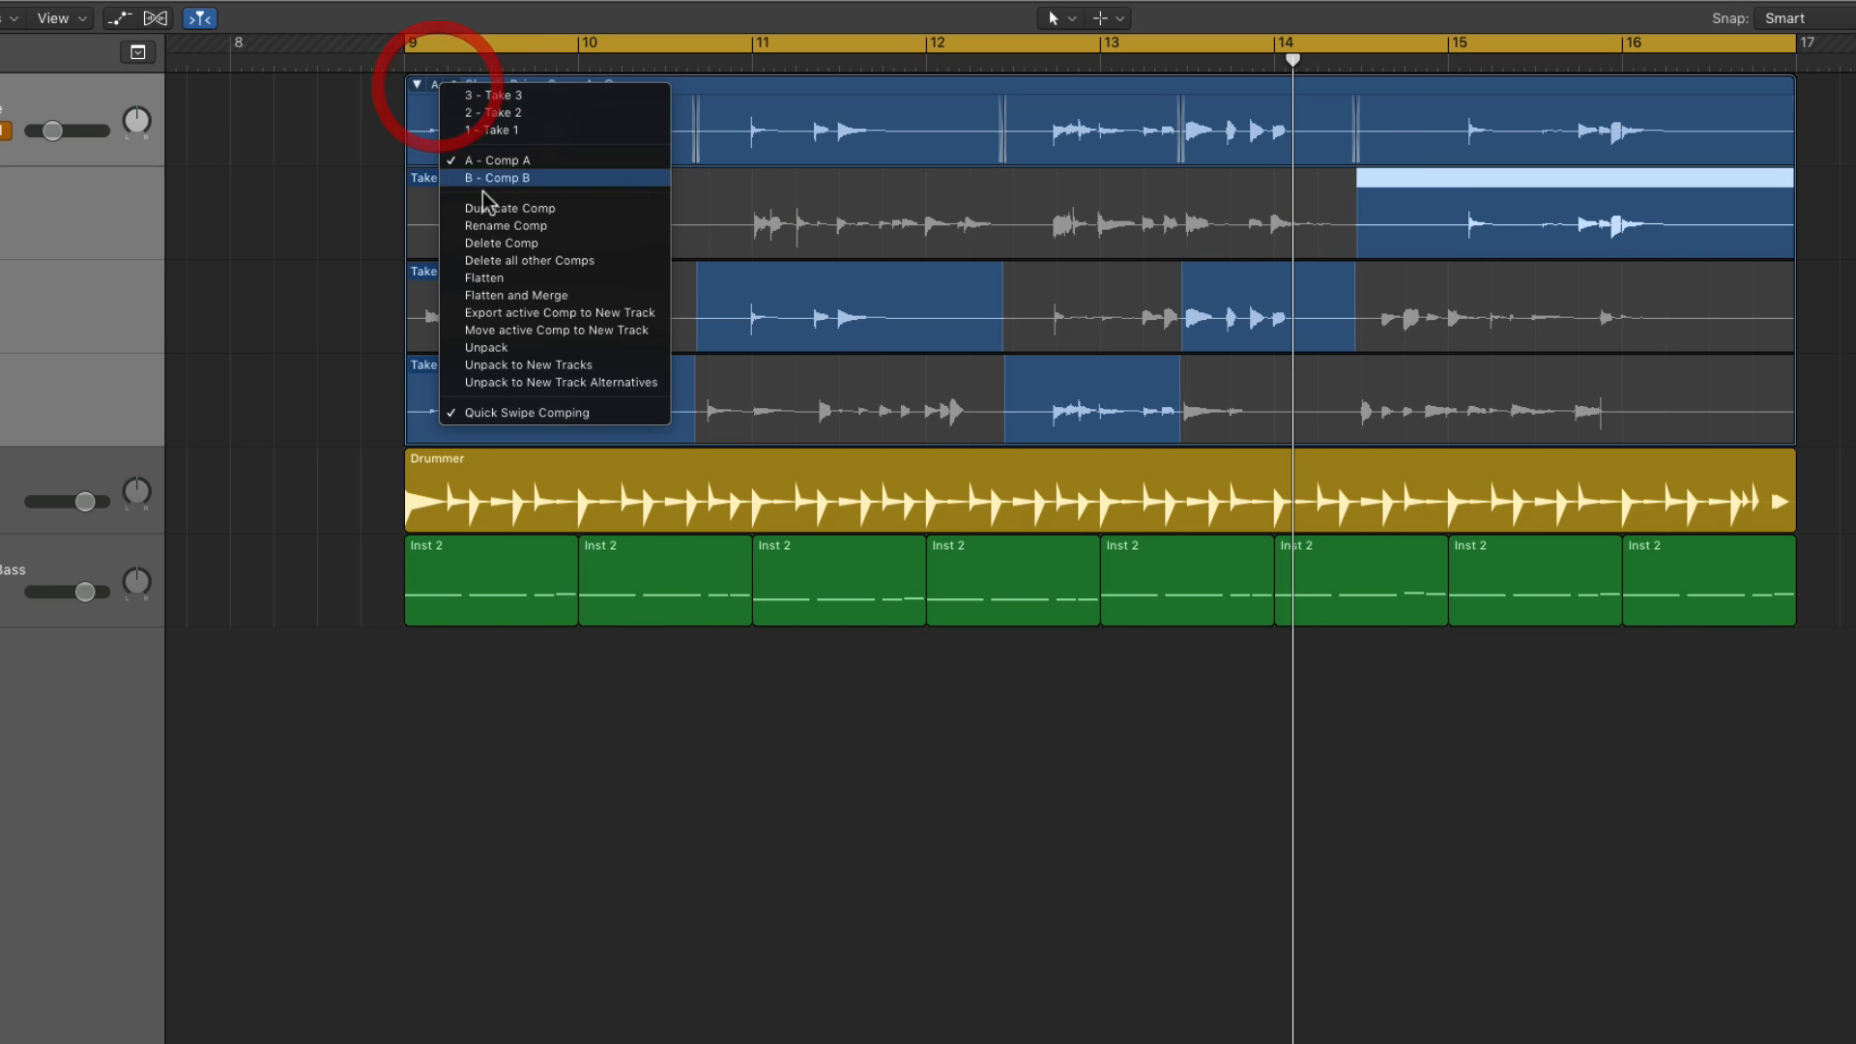
click(510, 277)
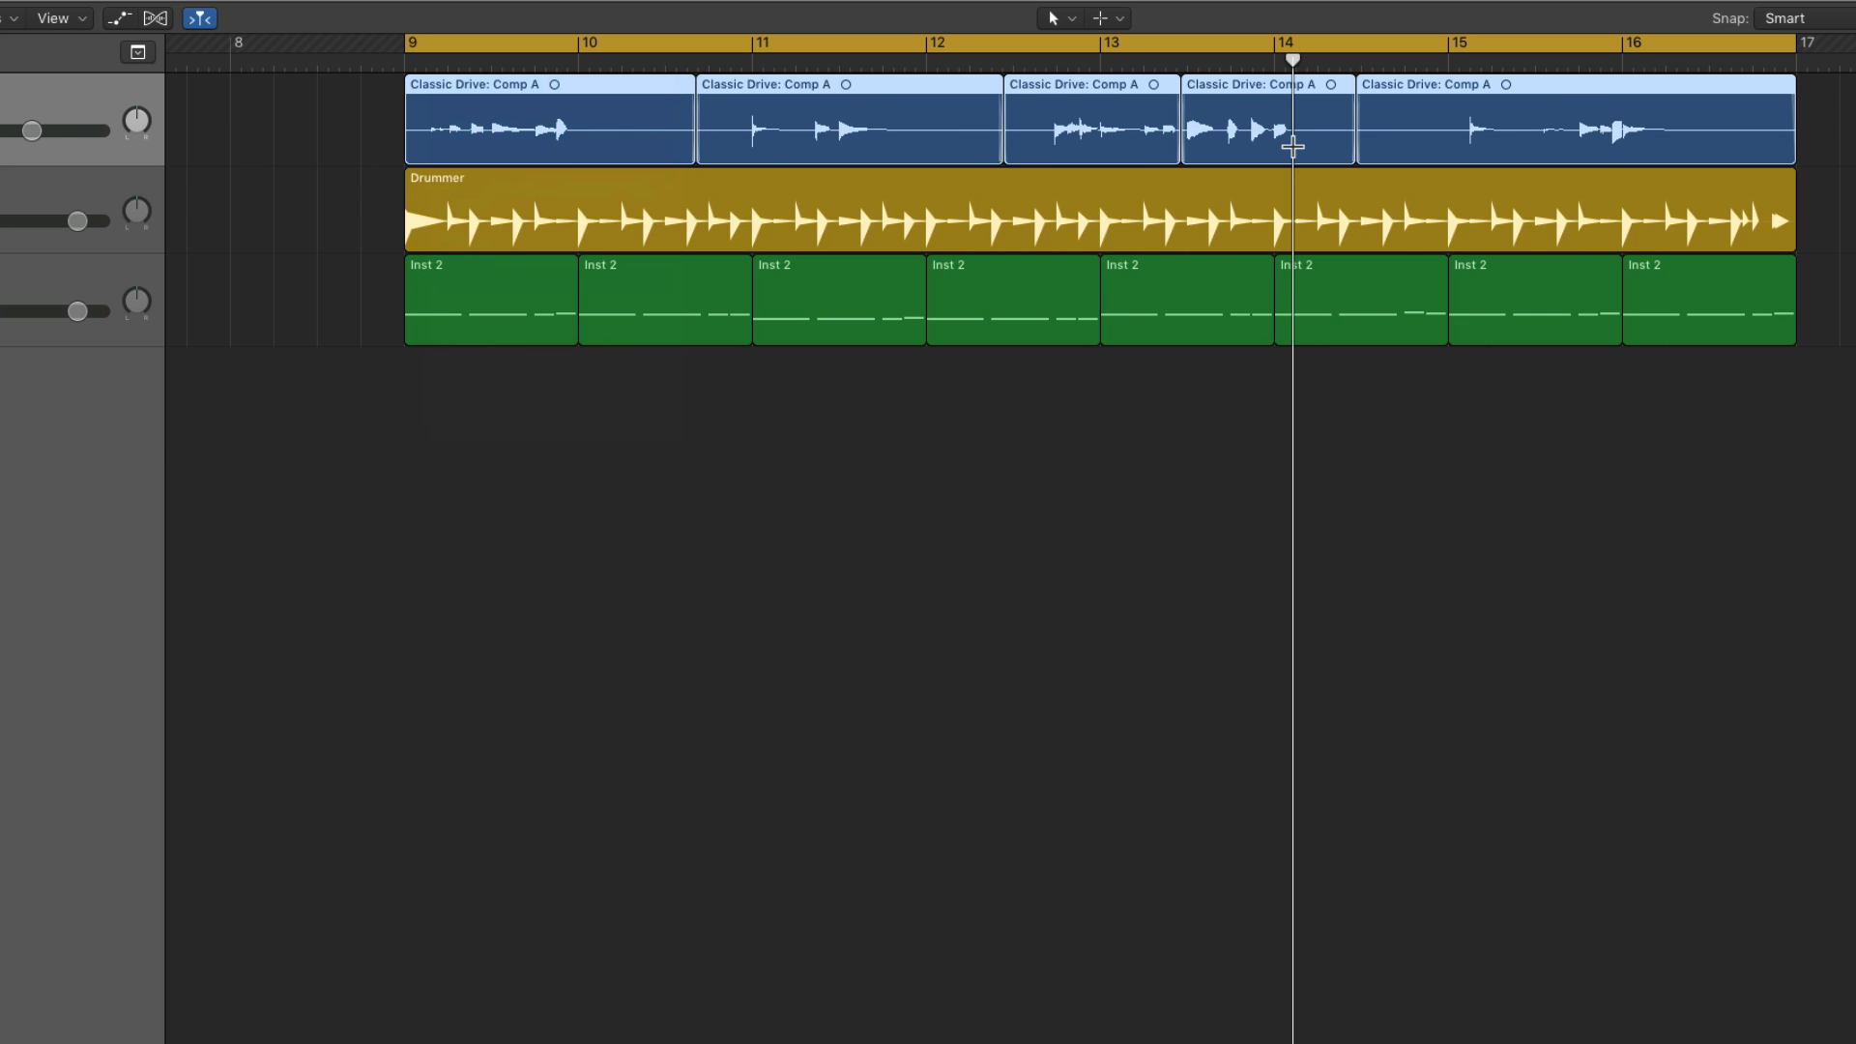
key(alt+f)
Flatten and merge Comp A into one continuous audio region, and undo the merge.
click(431, 86)
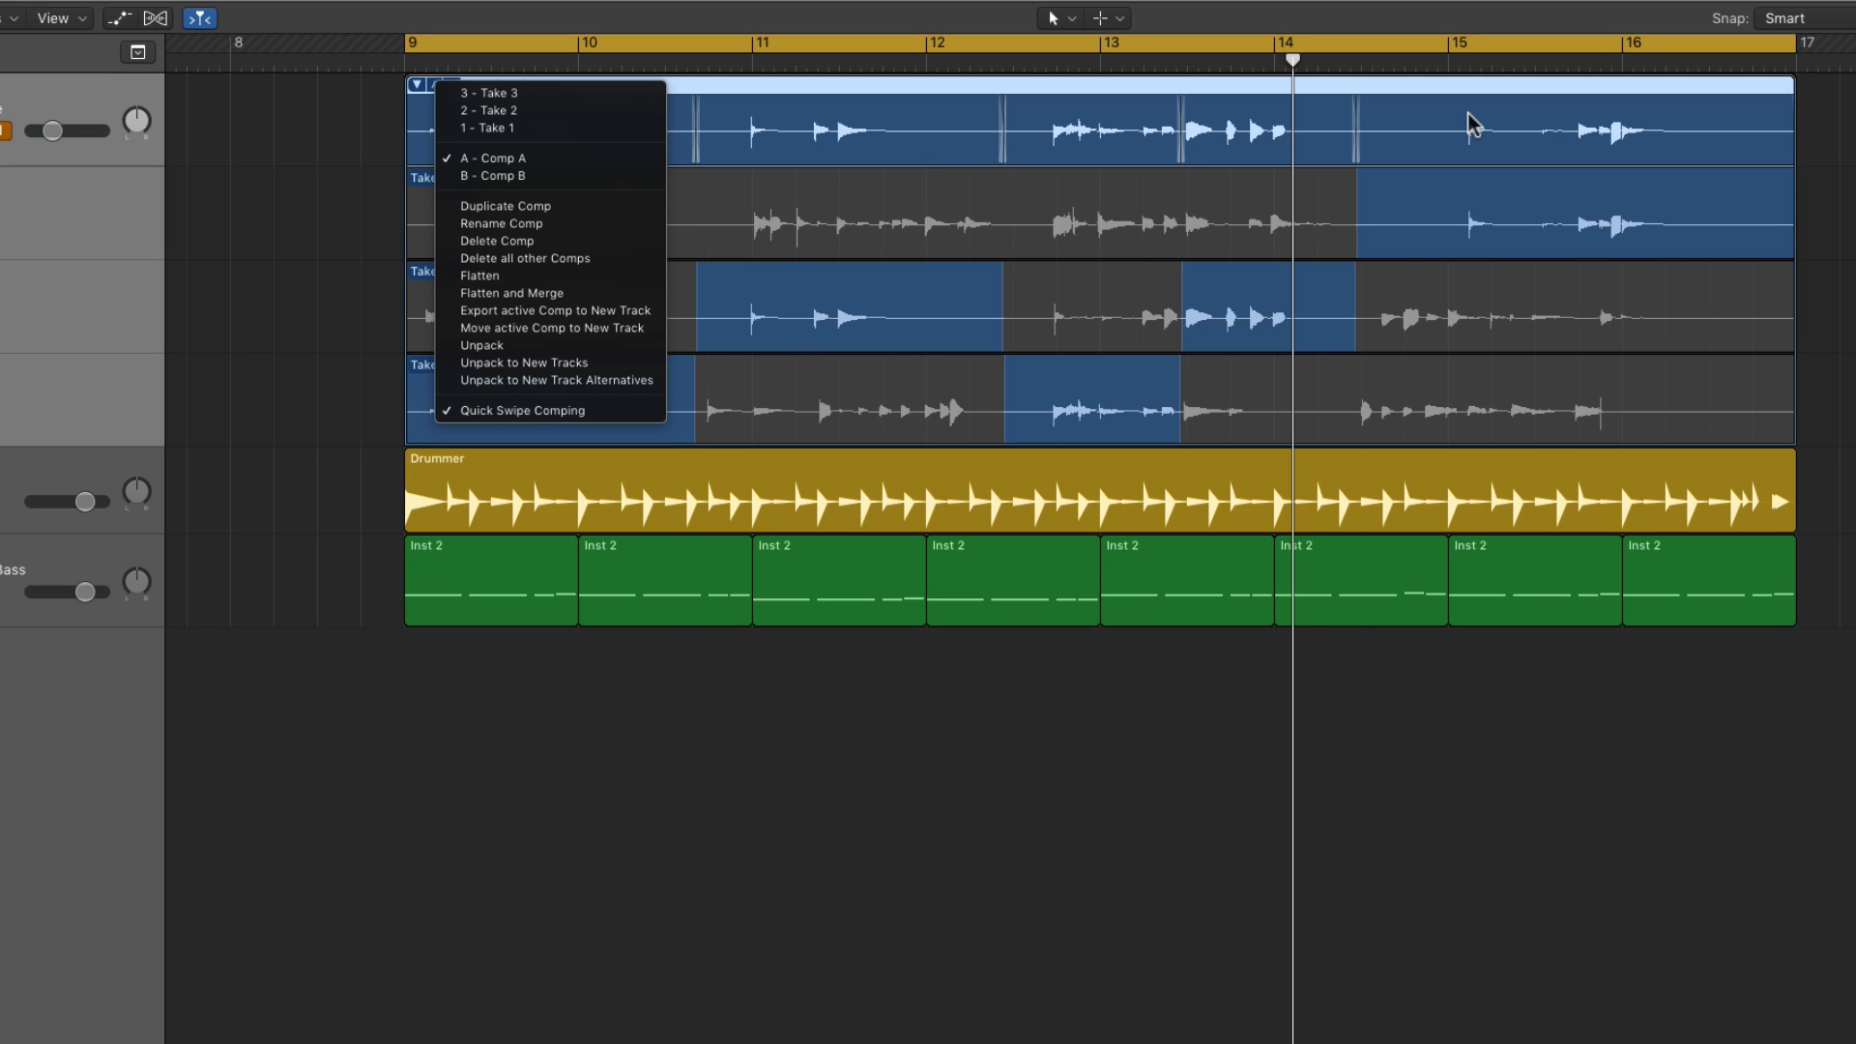
click(508, 292)
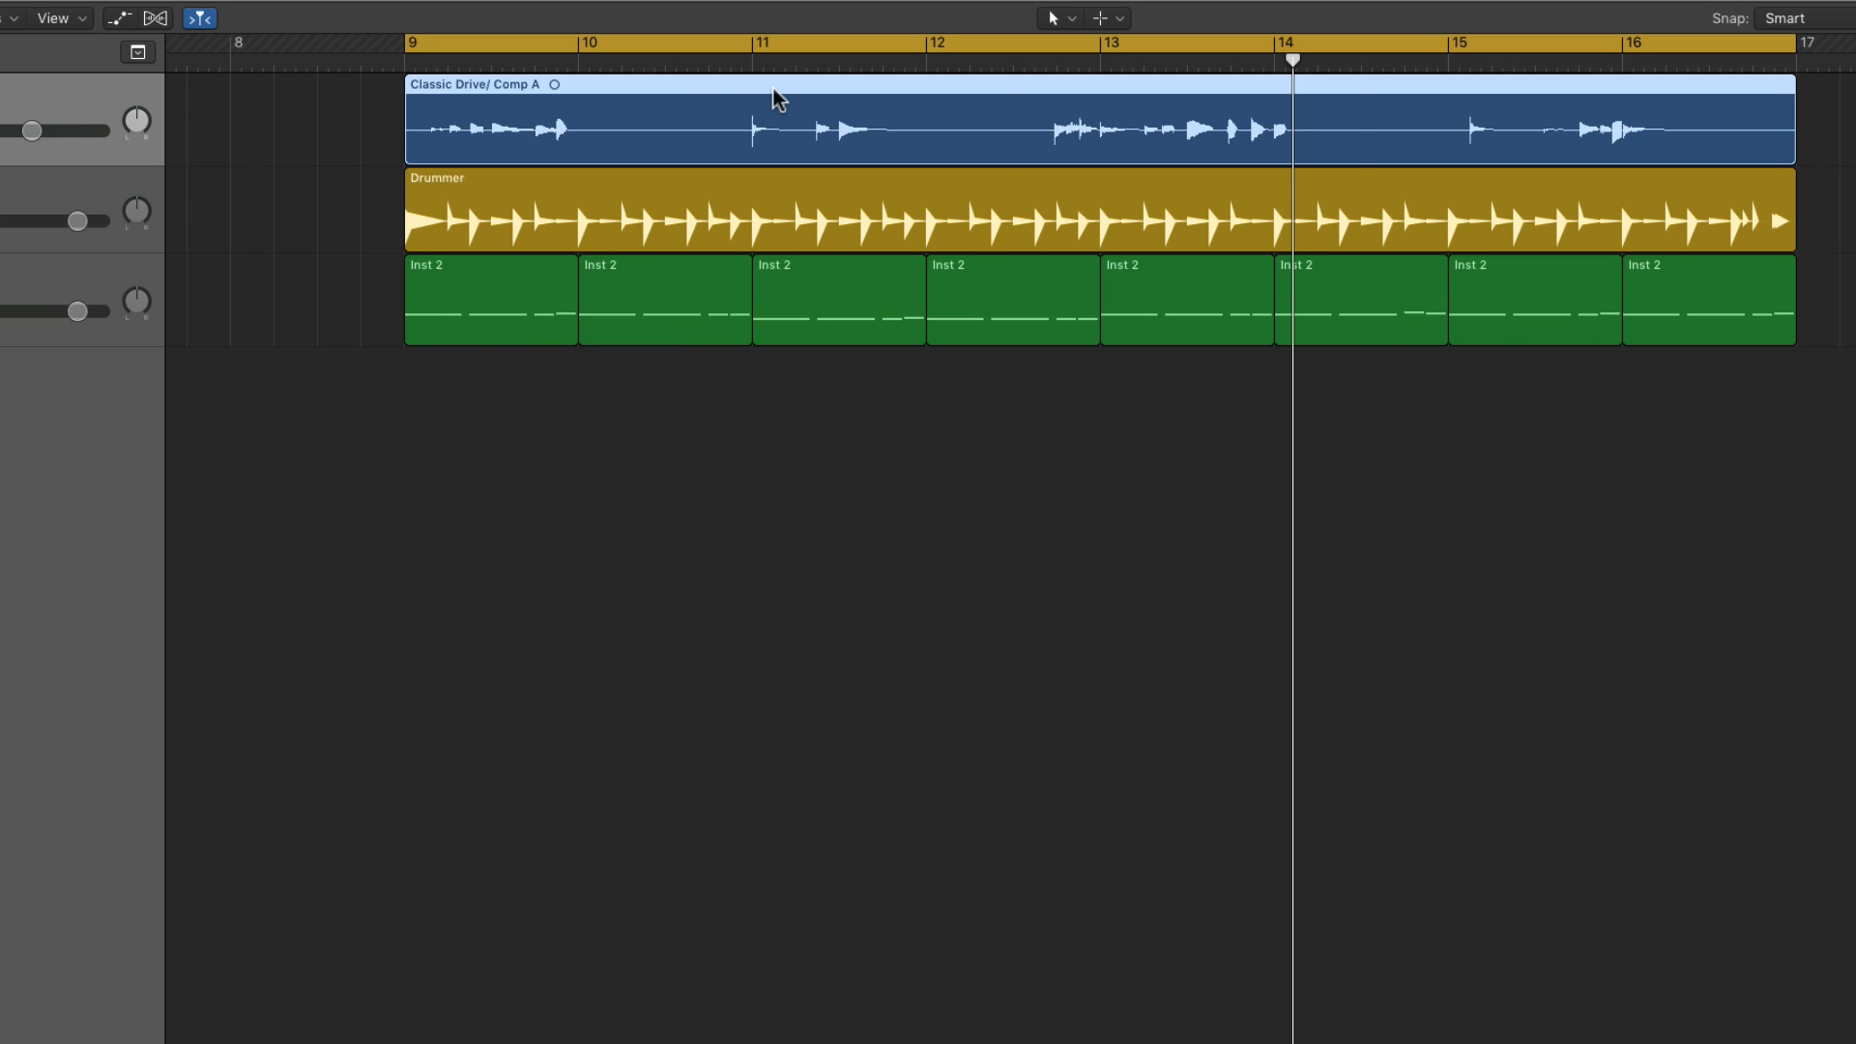
key(super+z)
key(super+z)
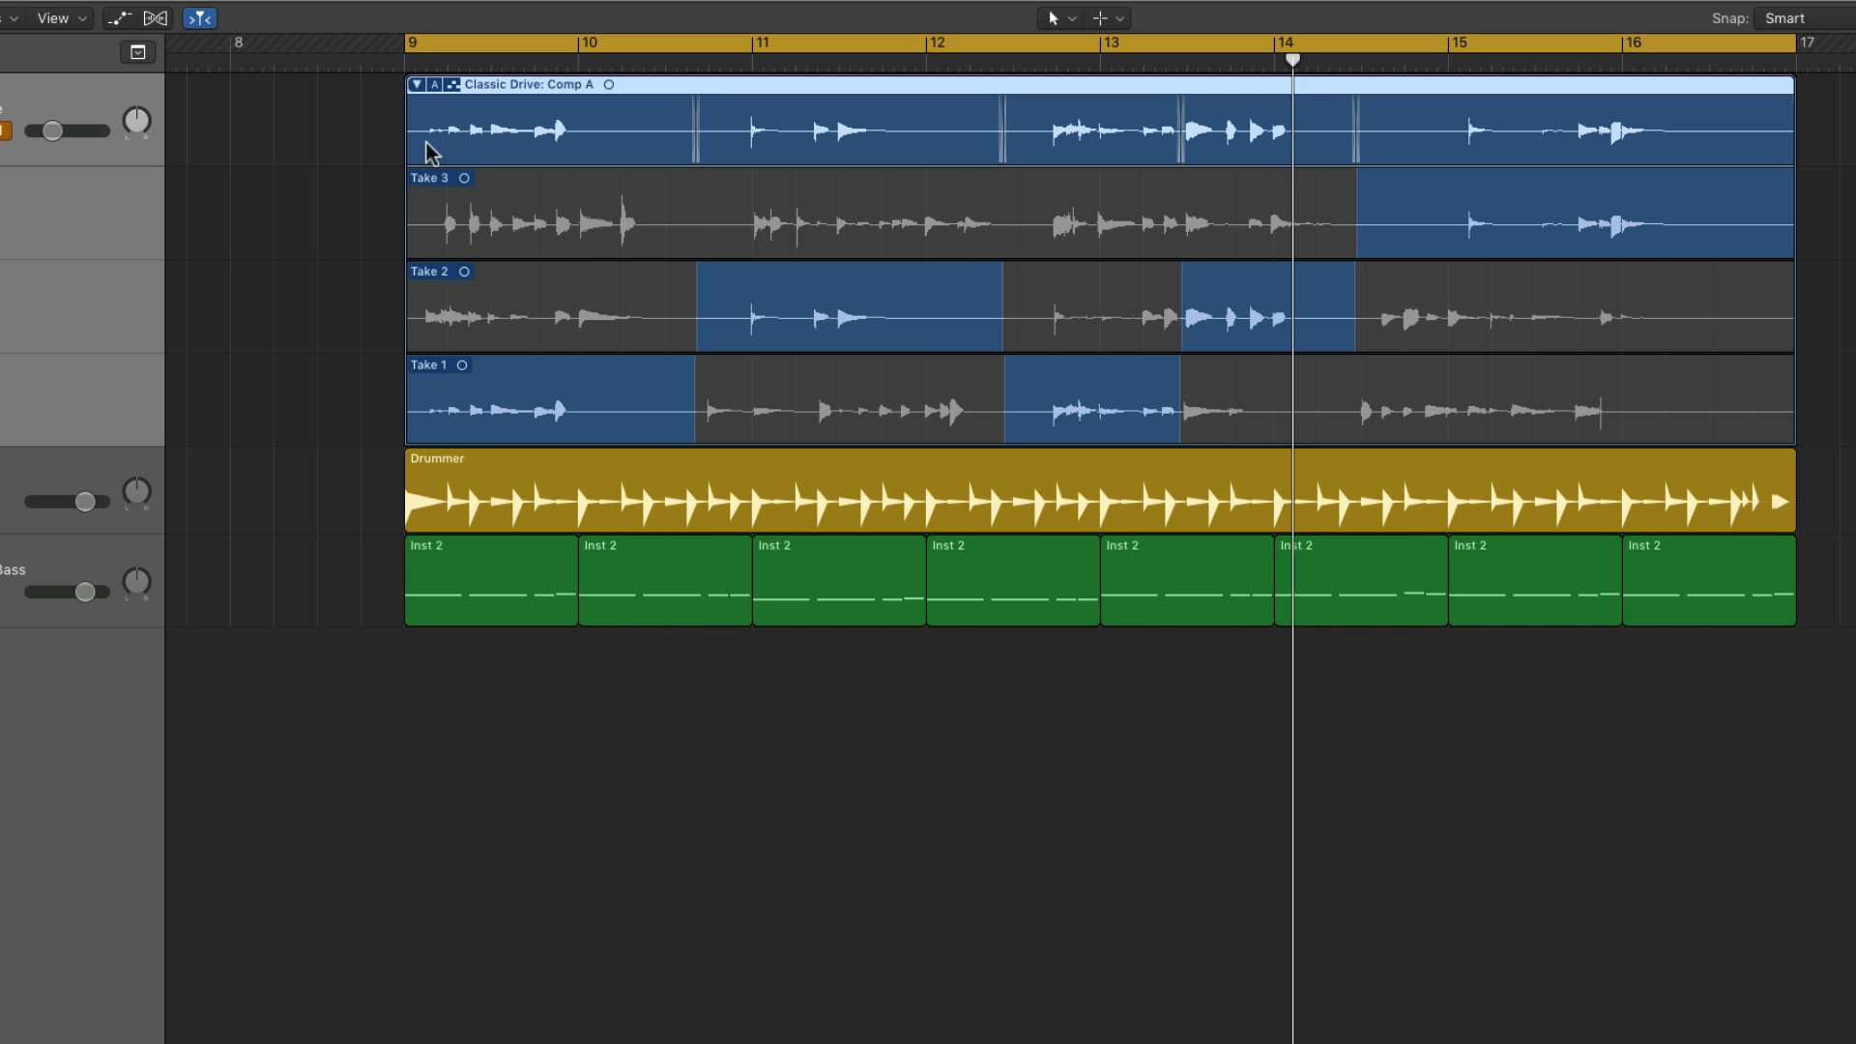
click(434, 86)
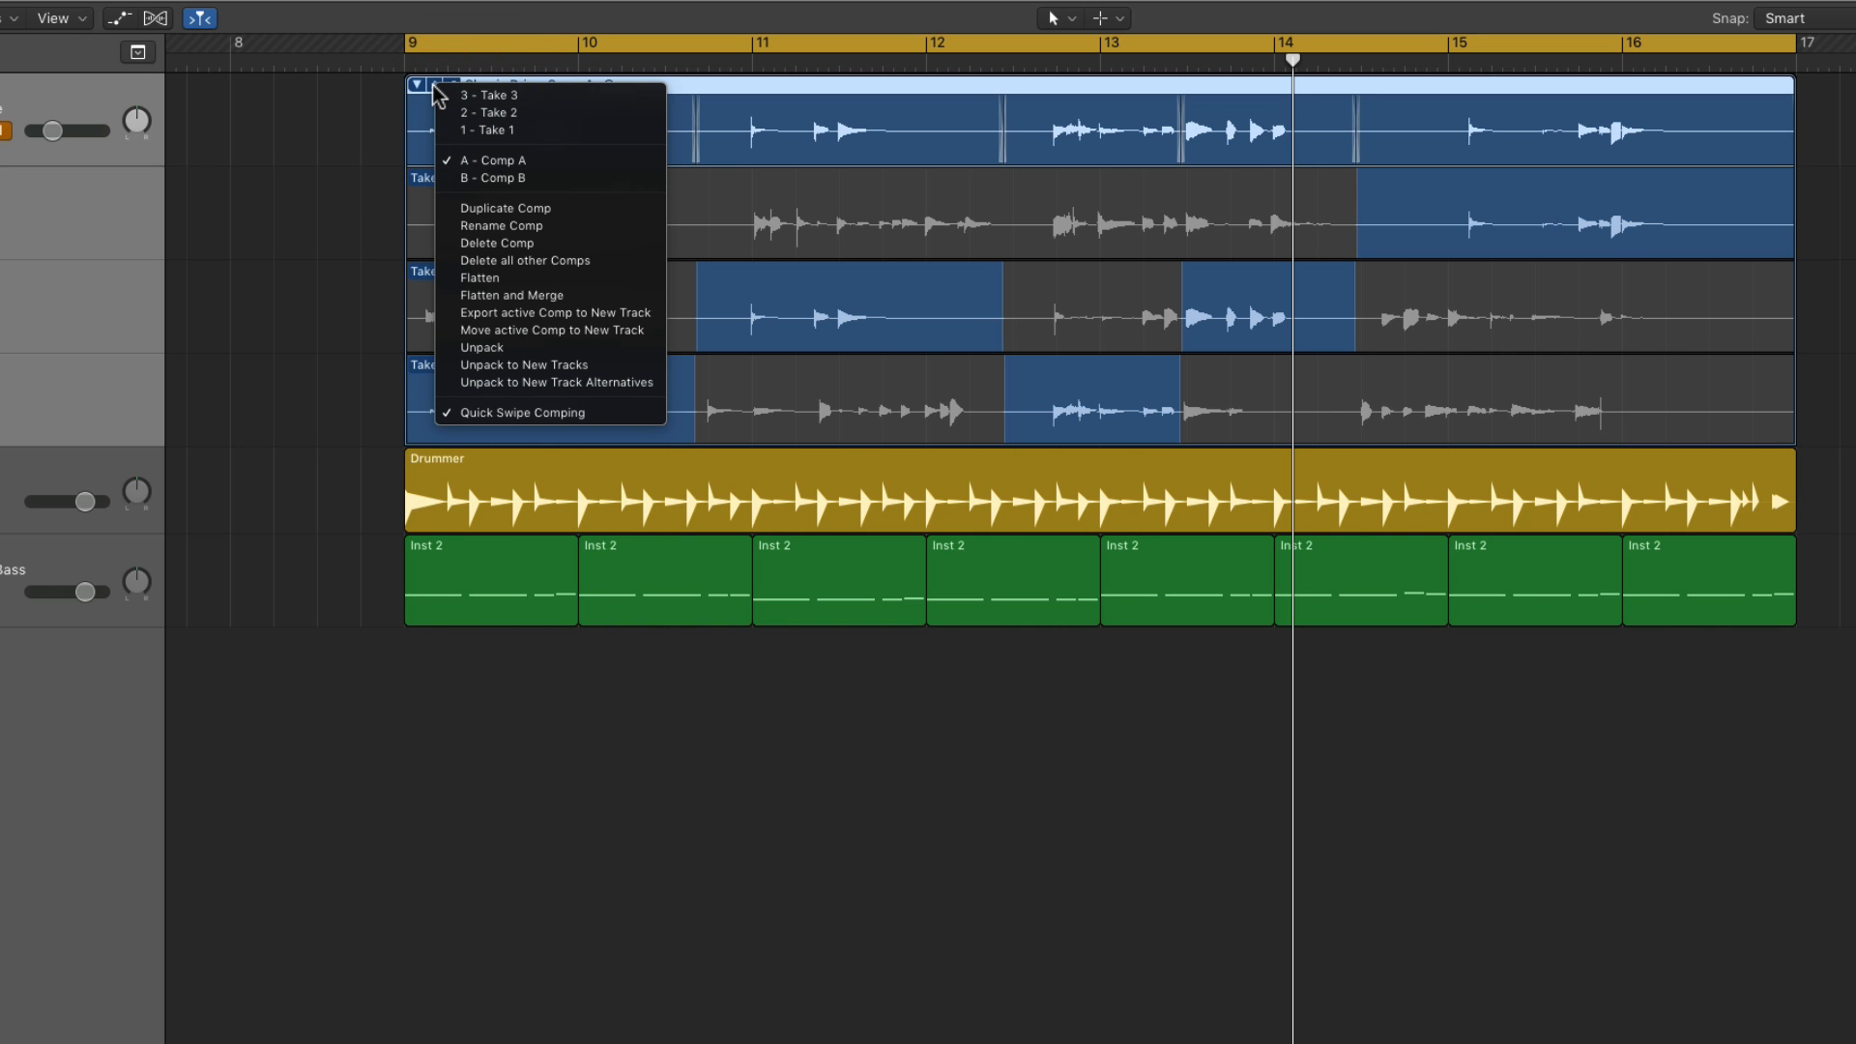
click(364, 328)
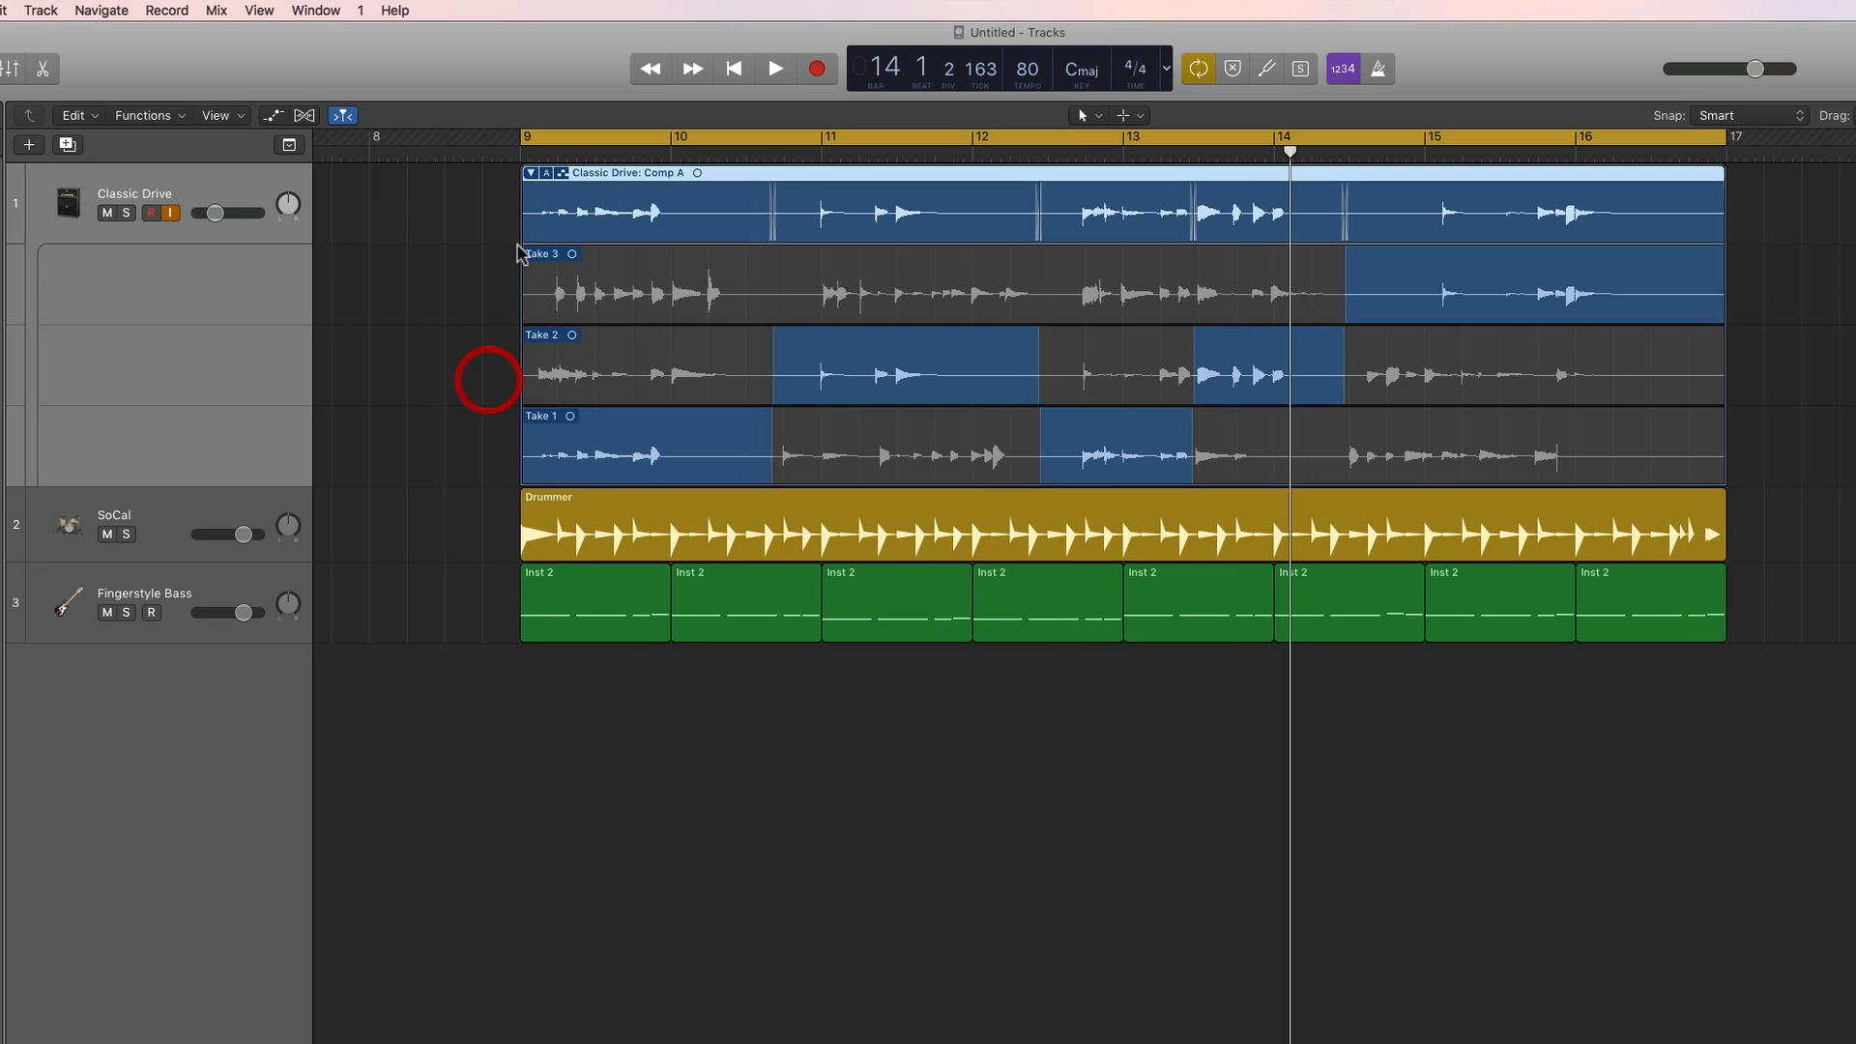
click(433, 88)
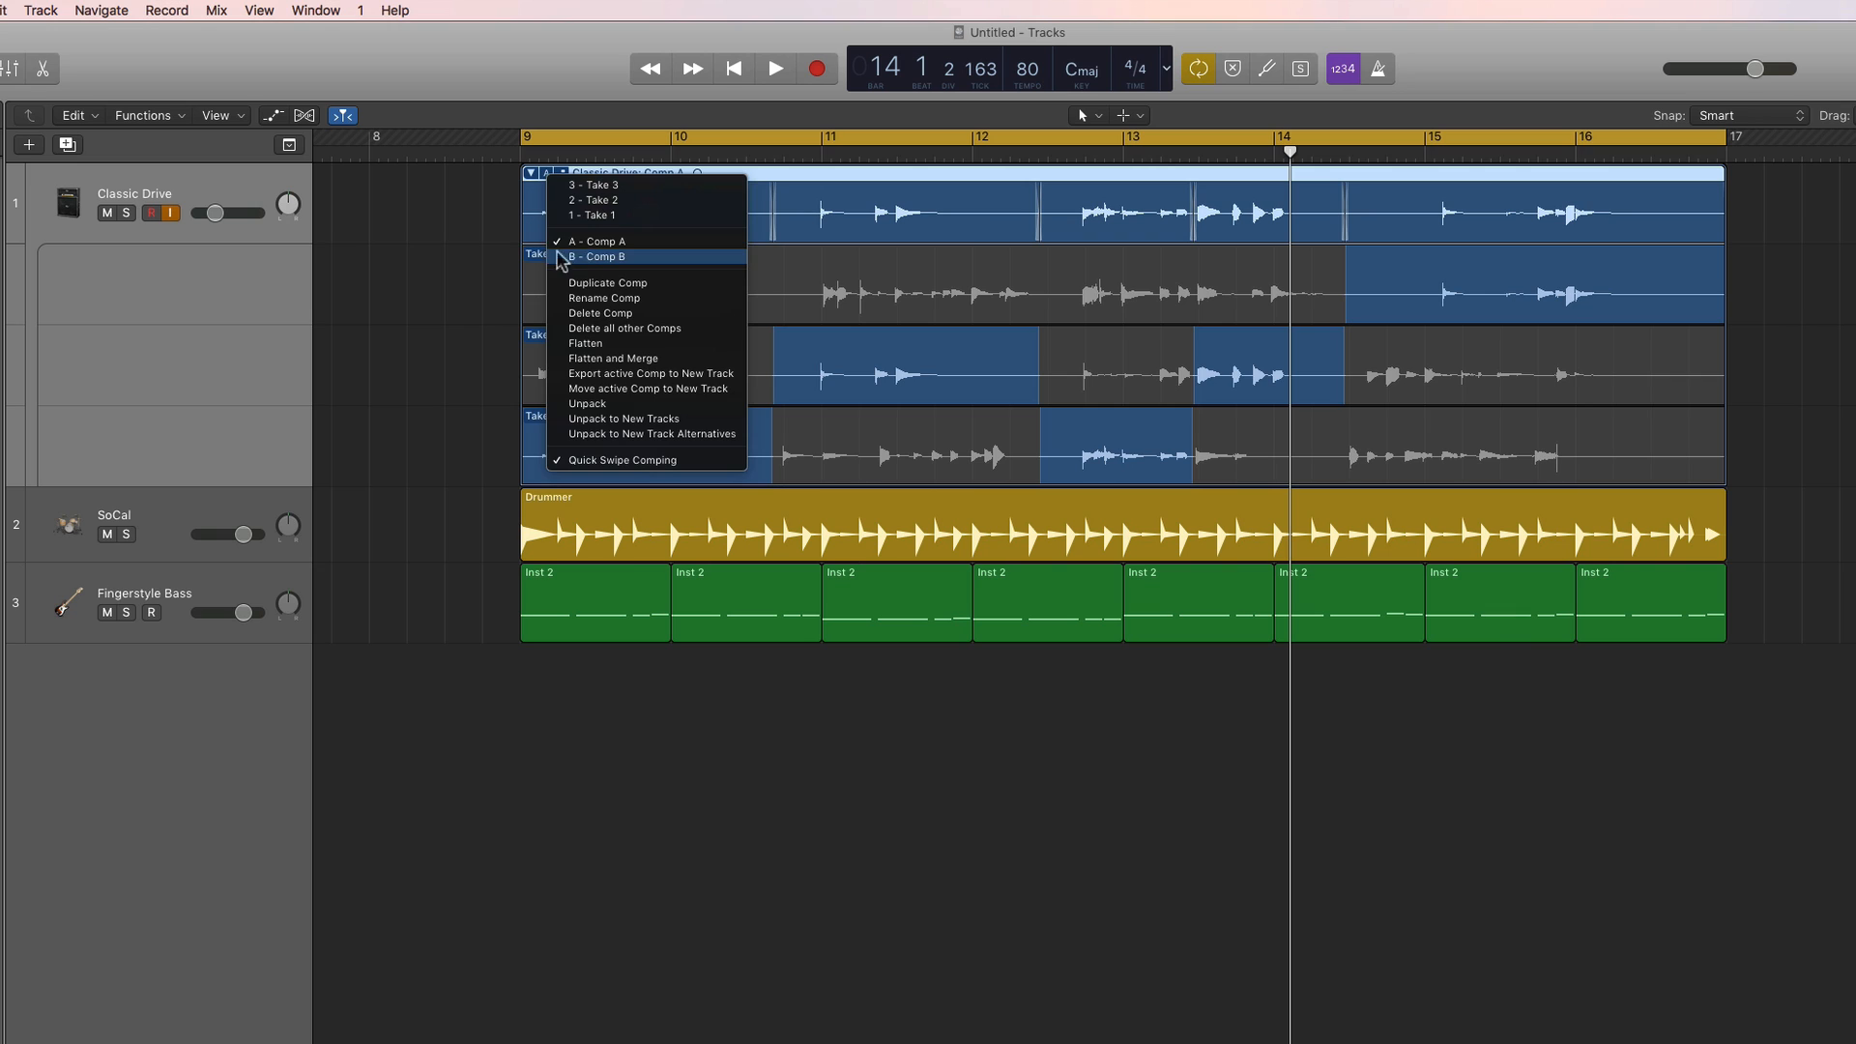
click(497, 278)
click(546, 176)
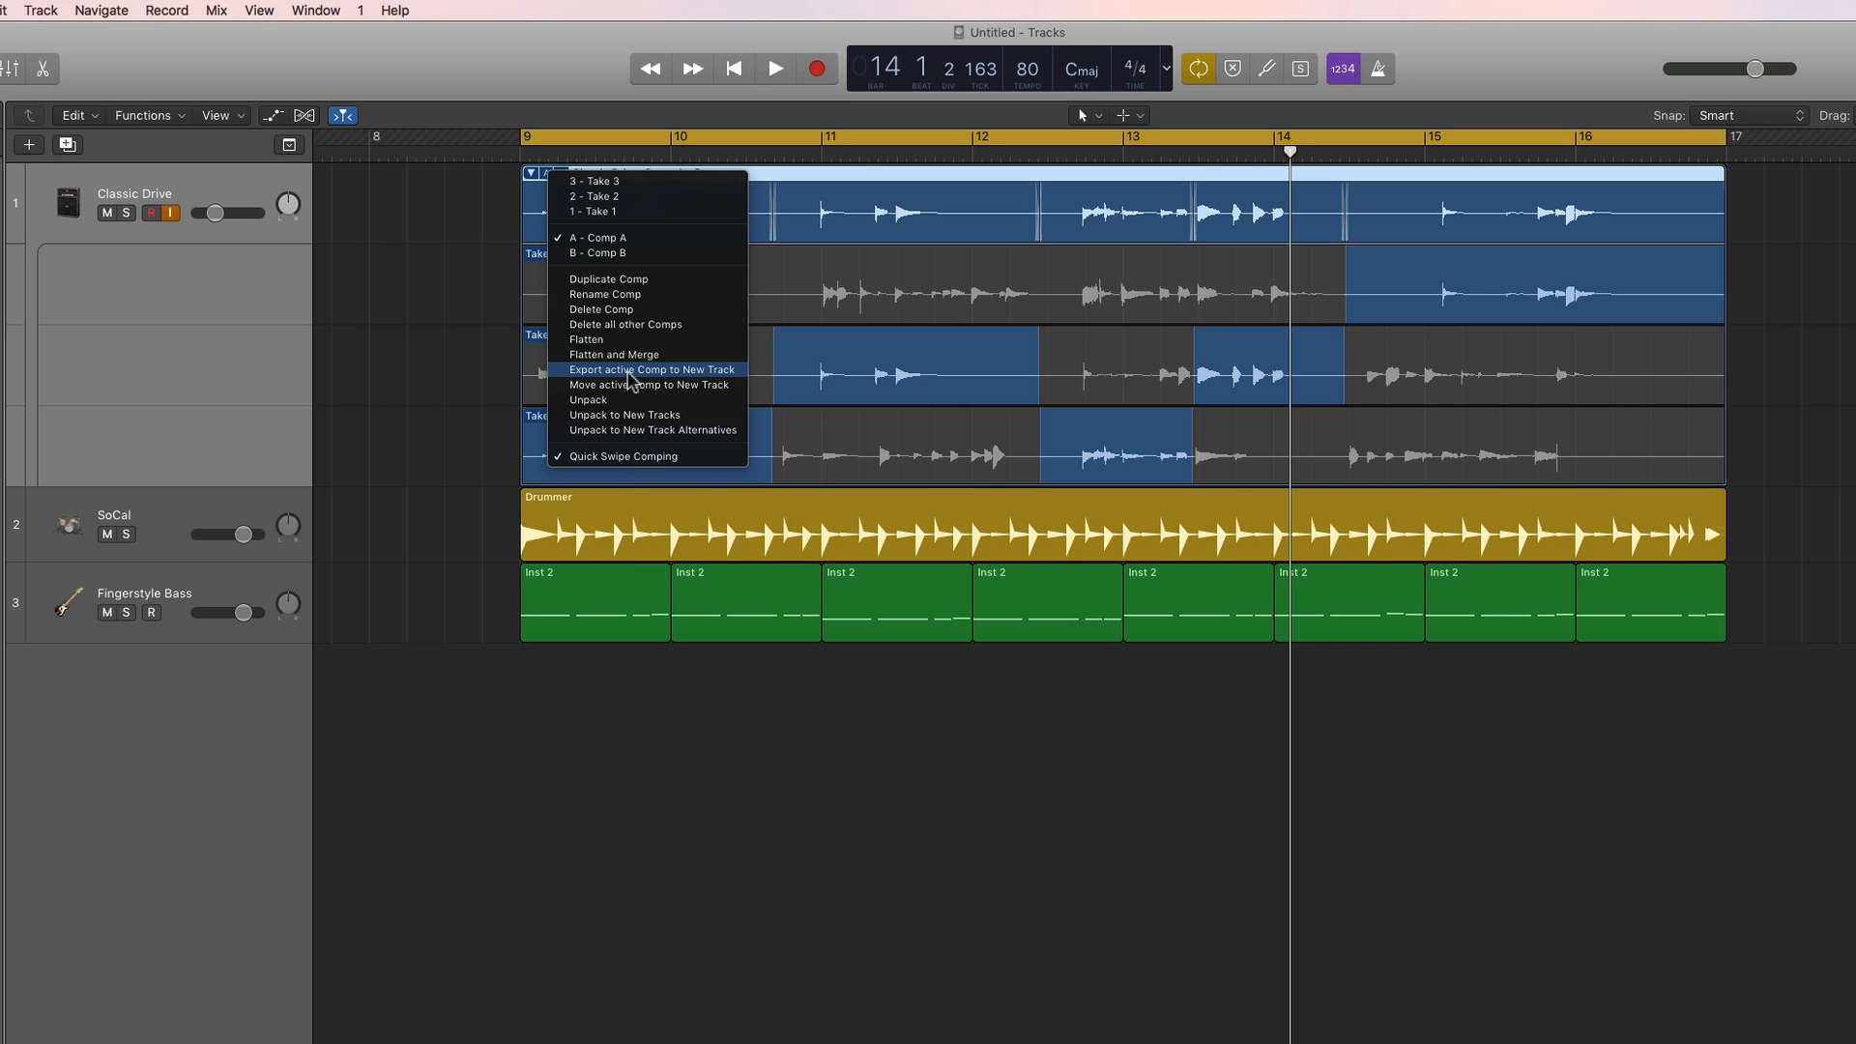
click(499, 348)
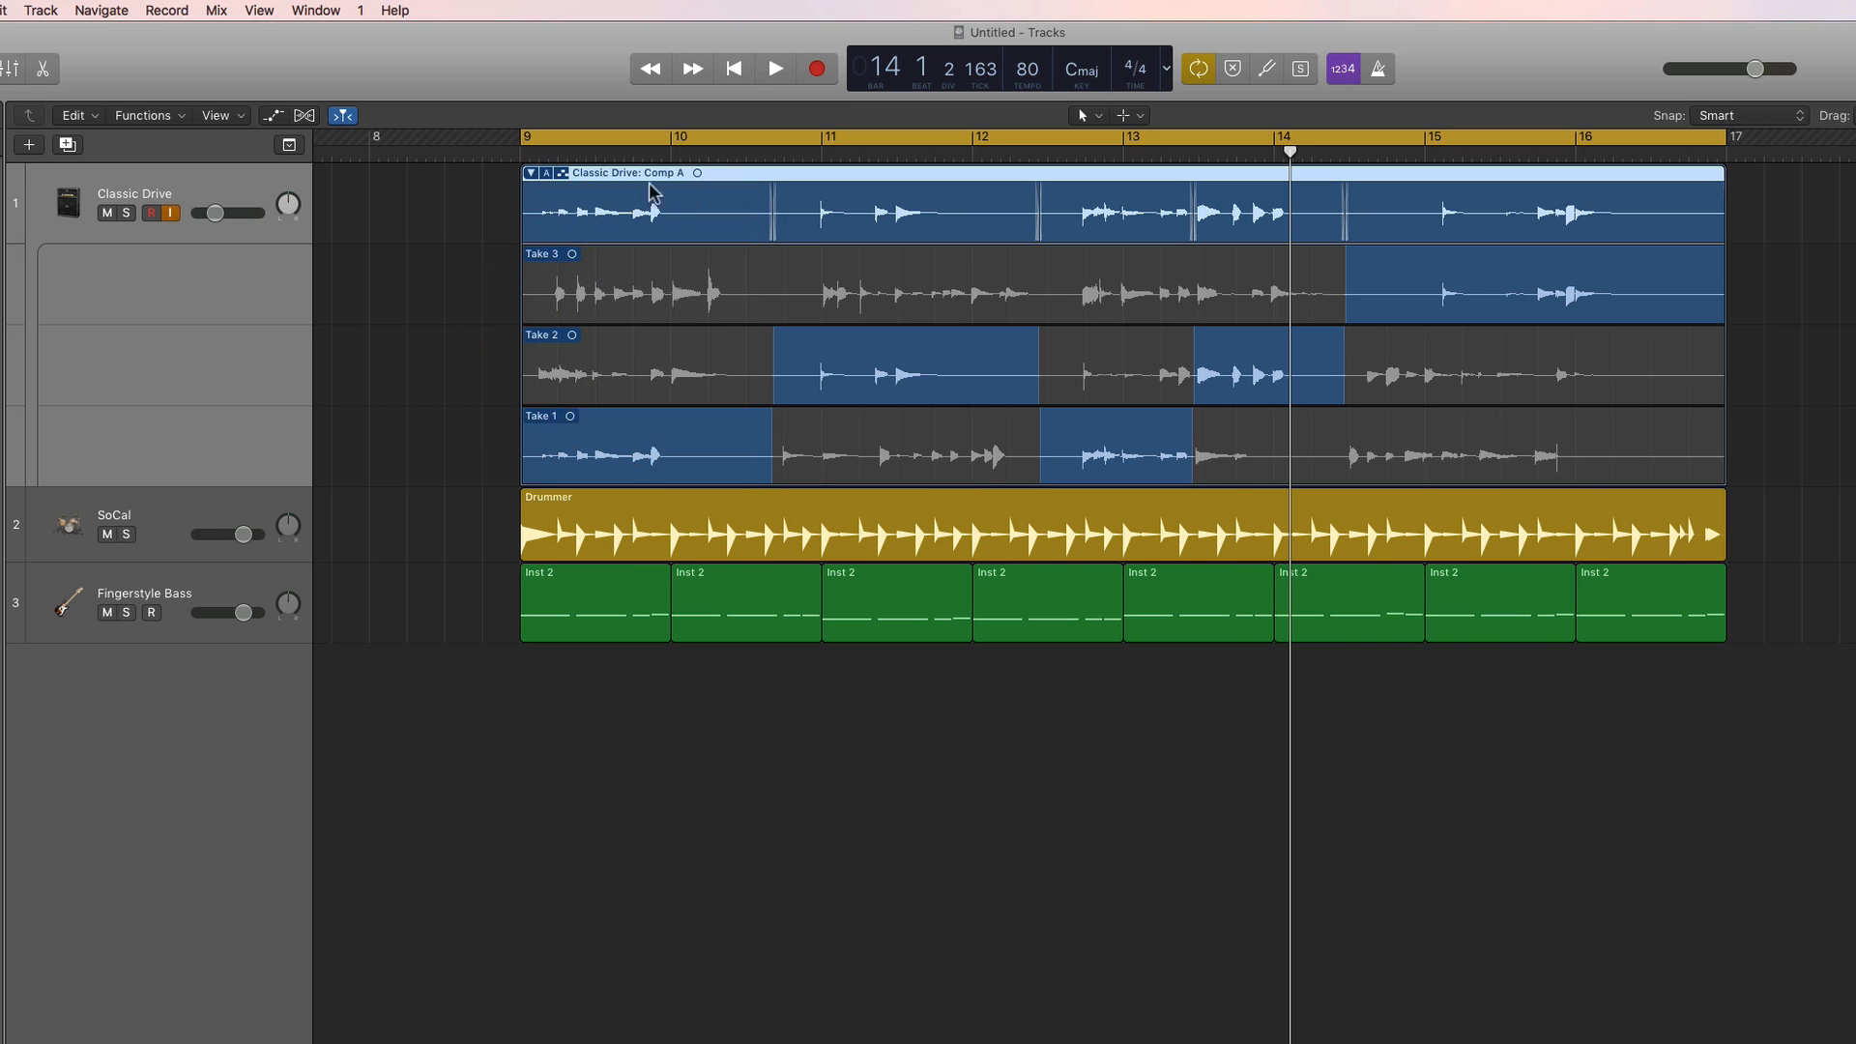
click(547, 175)
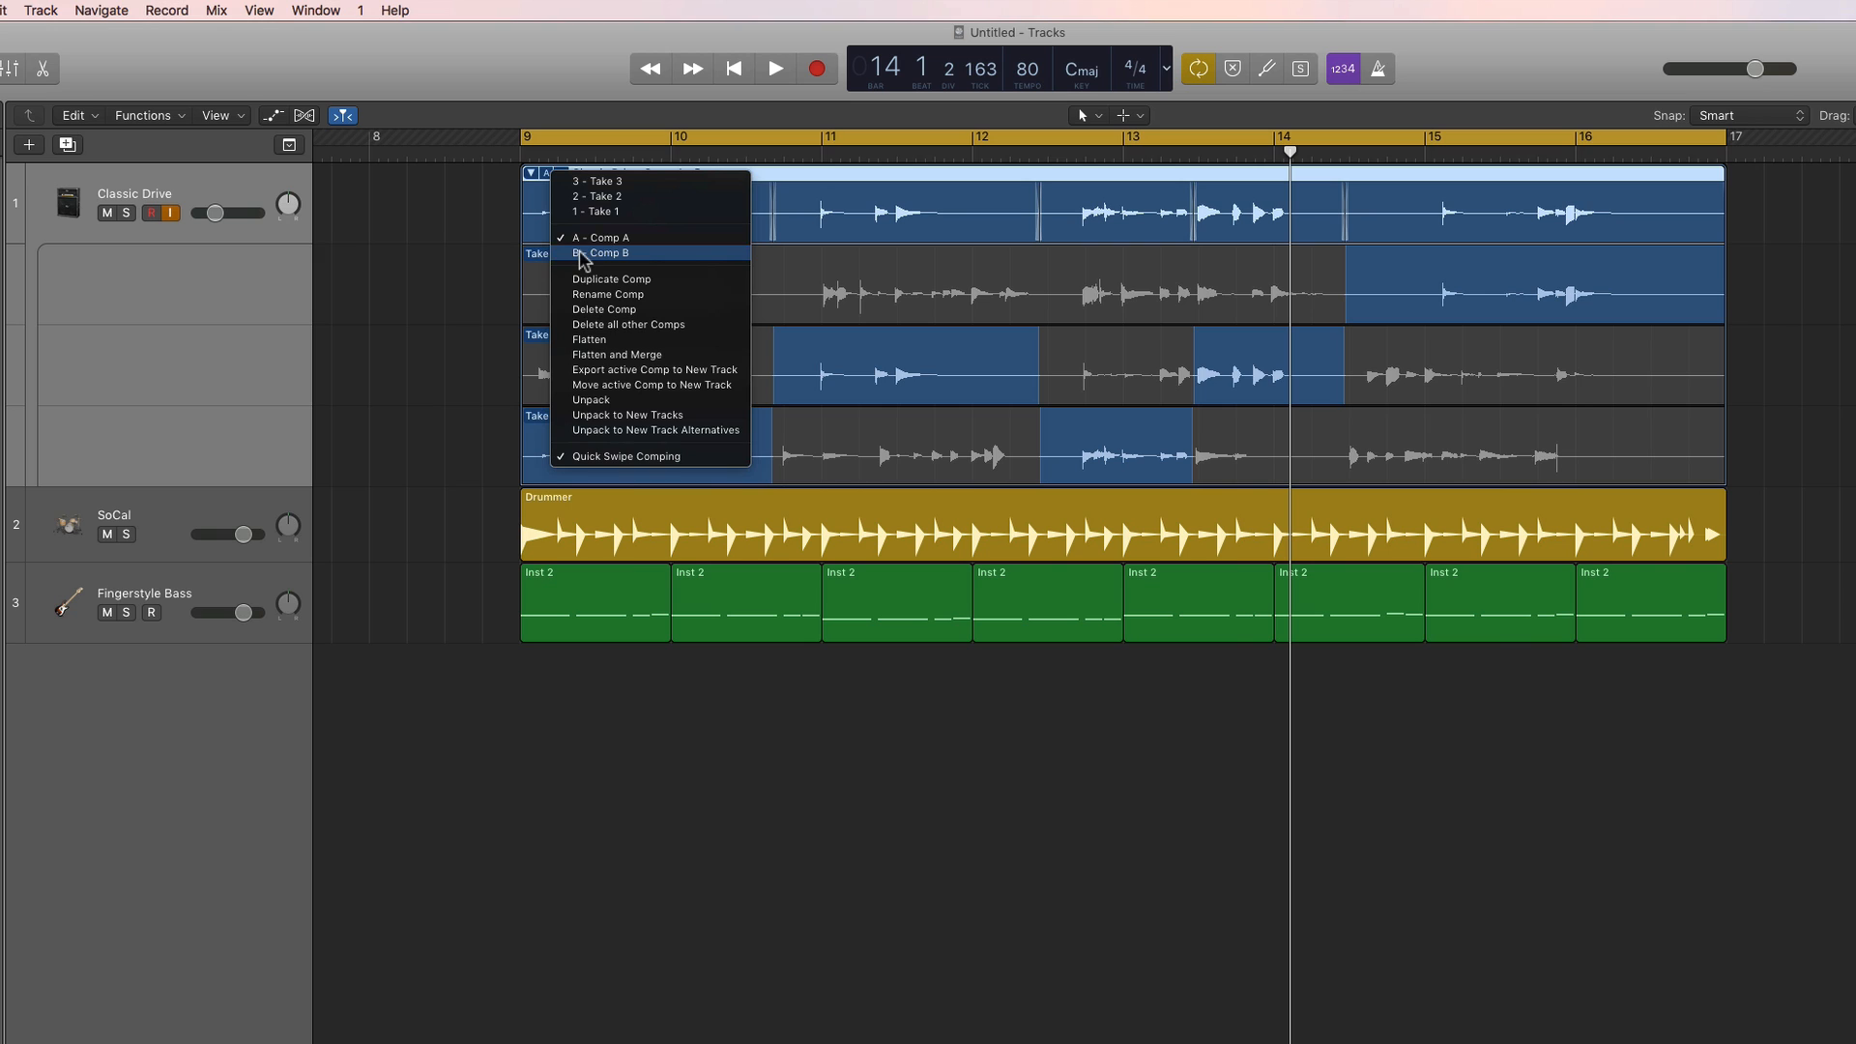
click(546, 213)
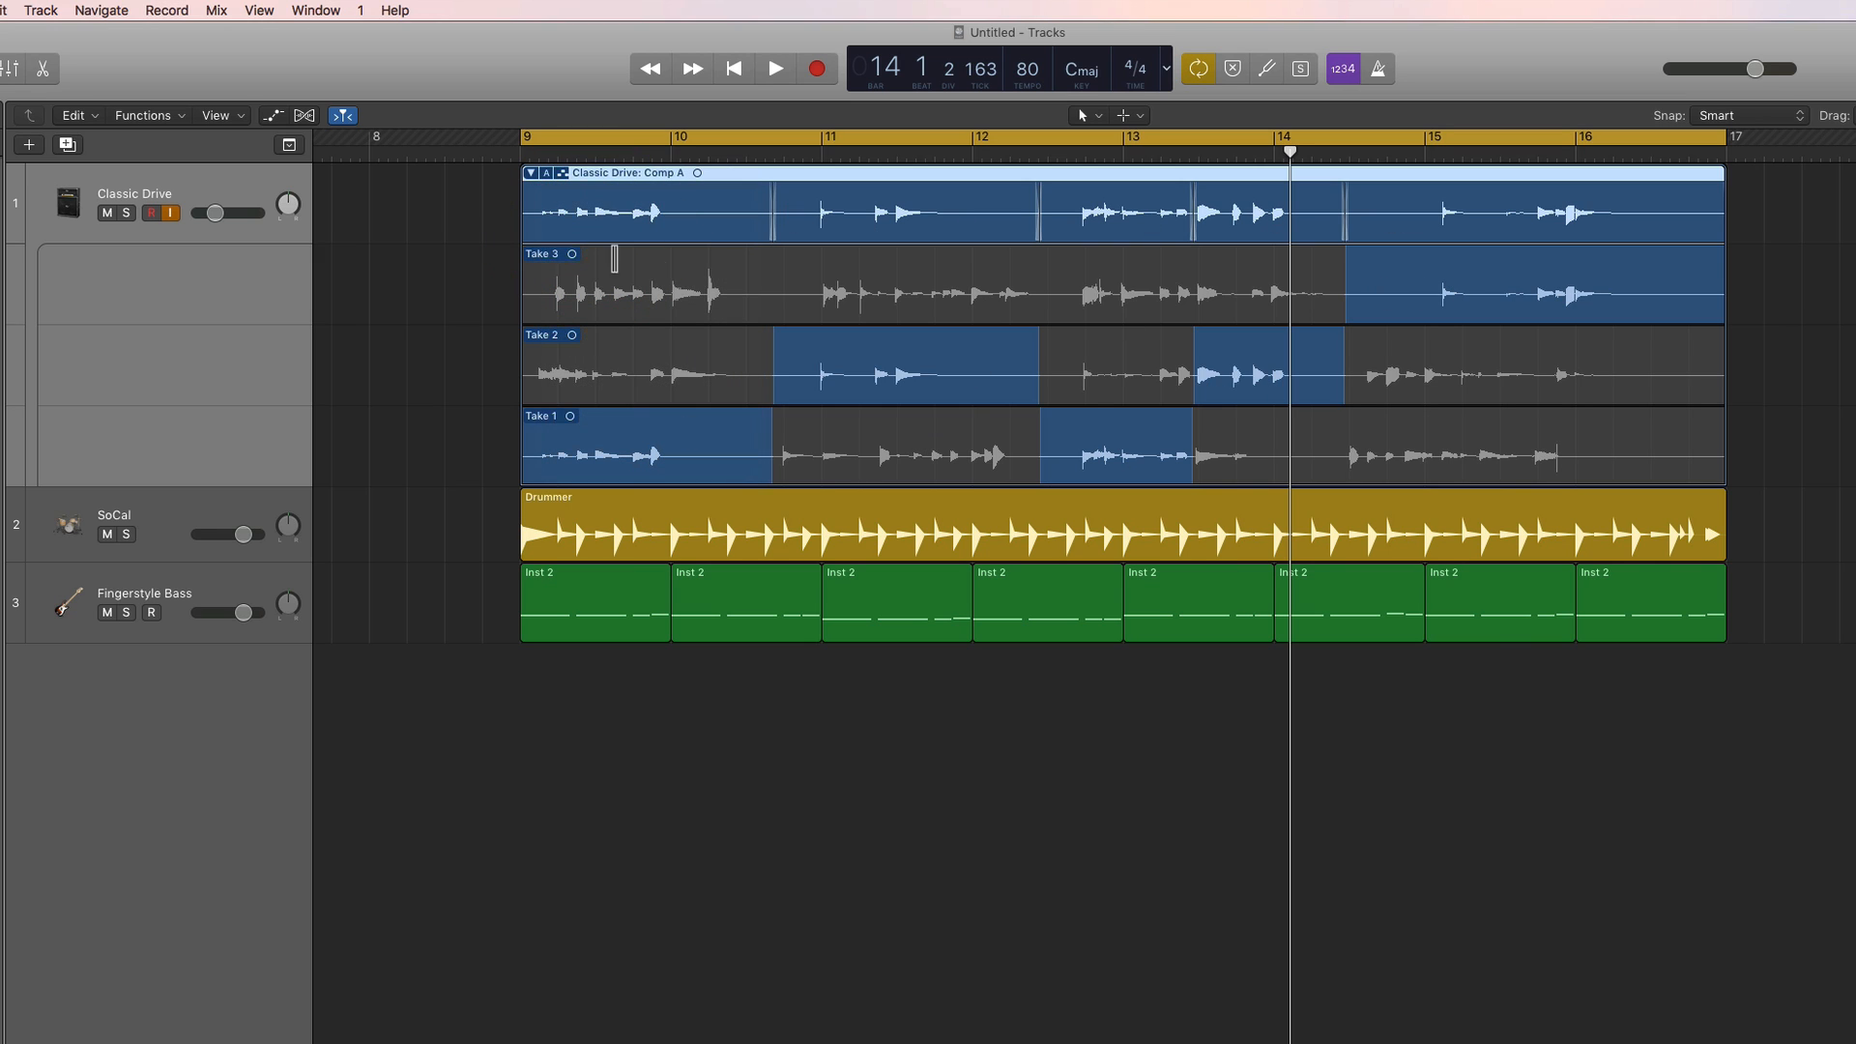
Switch the expanded take folder to Comp B and back to Comp A.
click(543, 174)
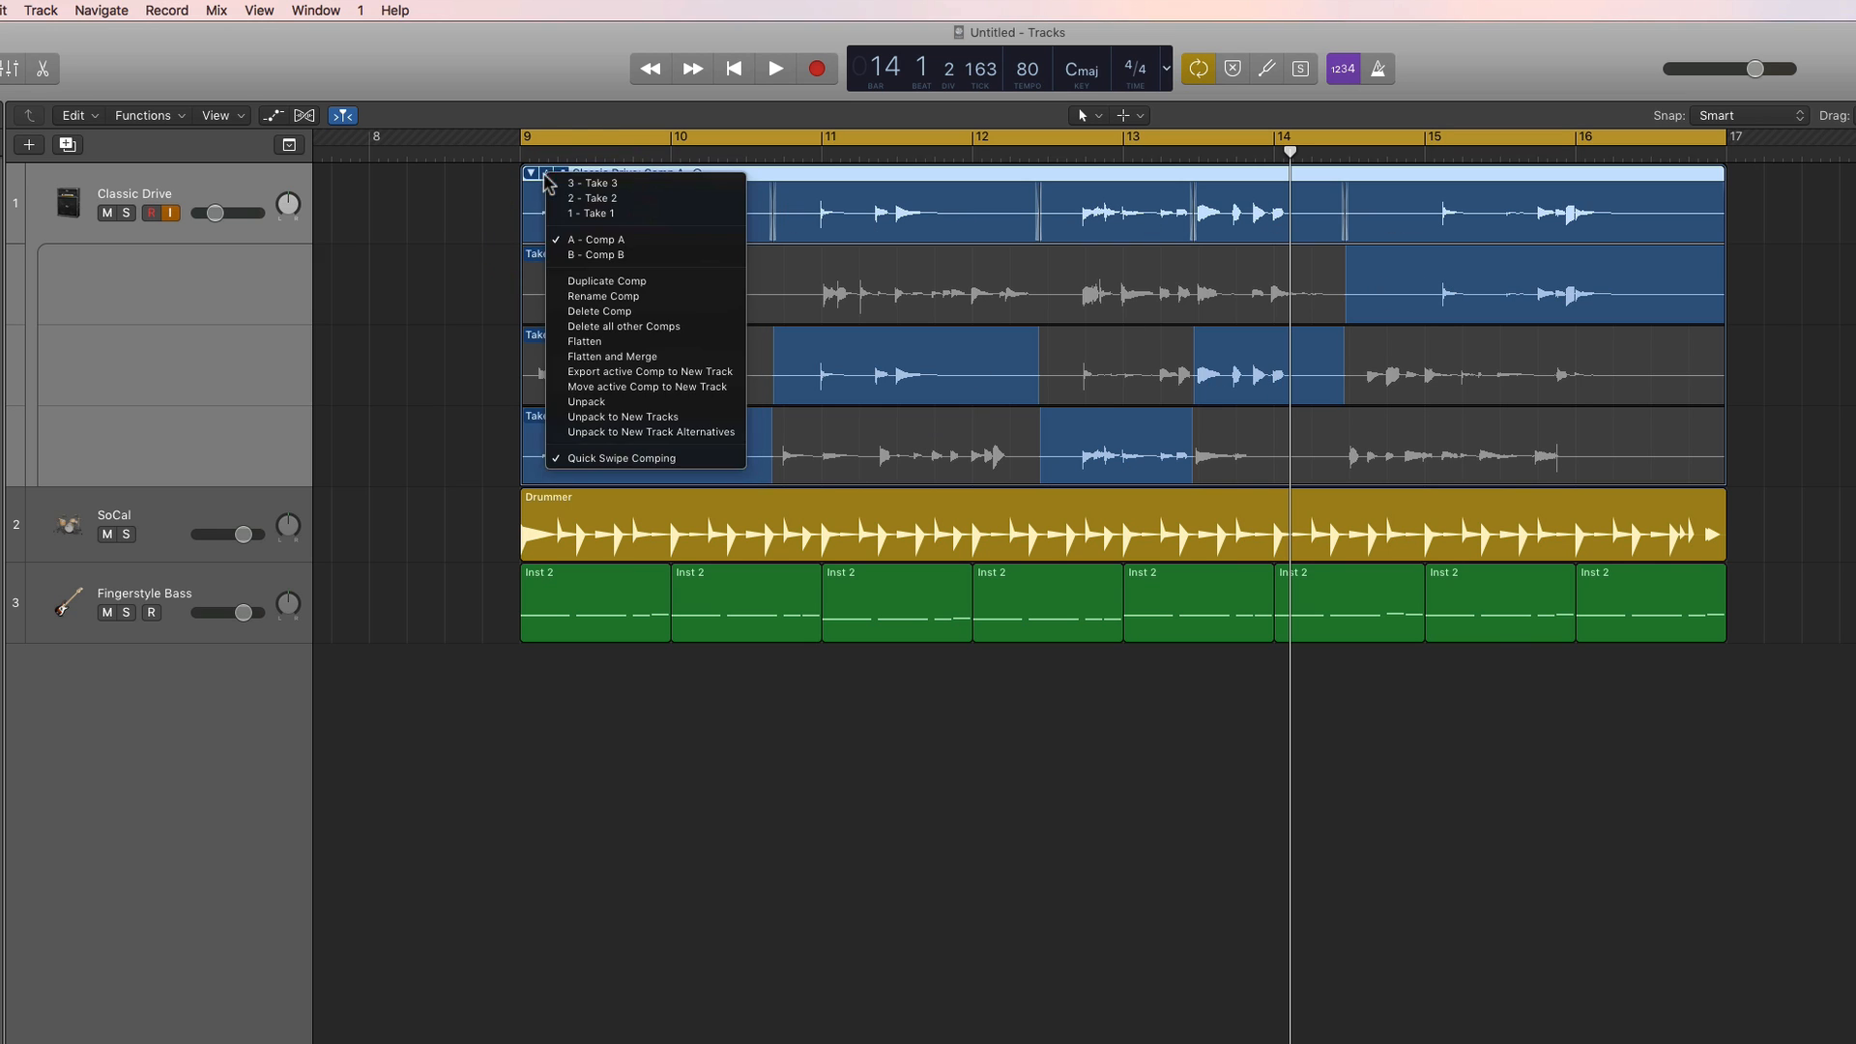
click(574, 255)
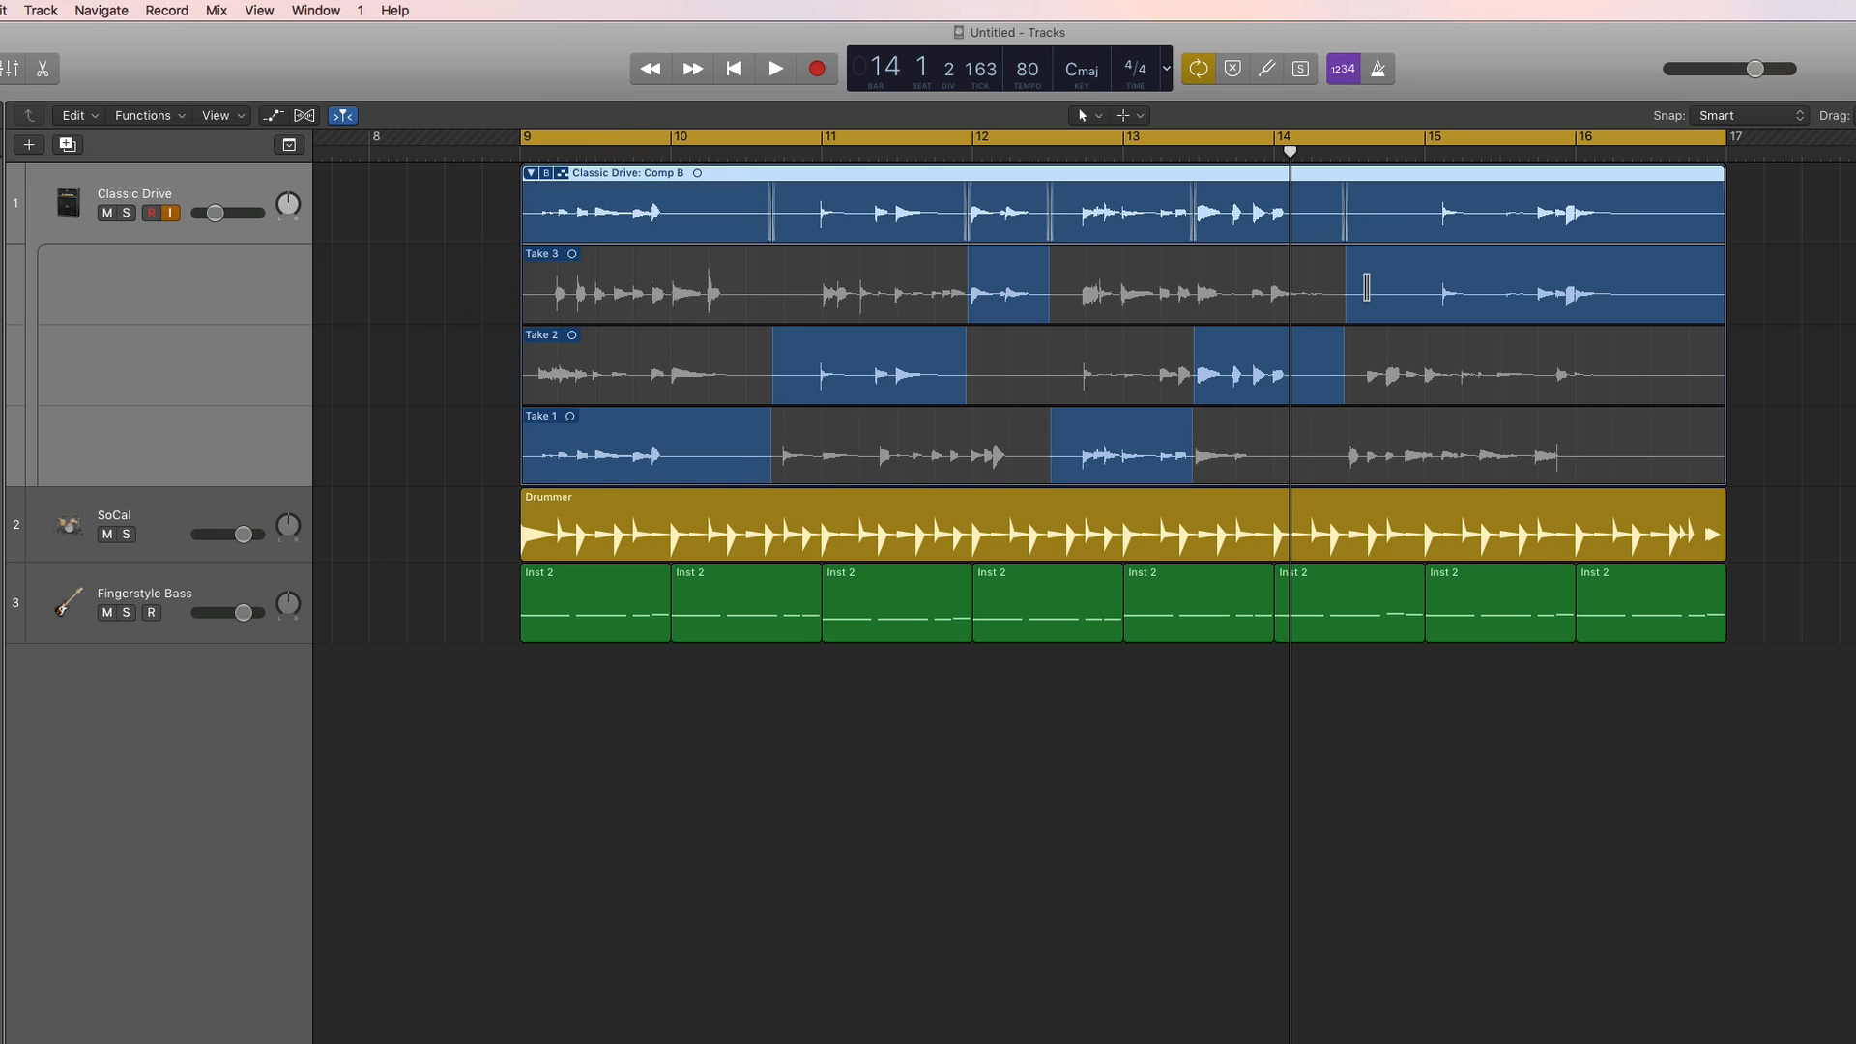
click(544, 174)
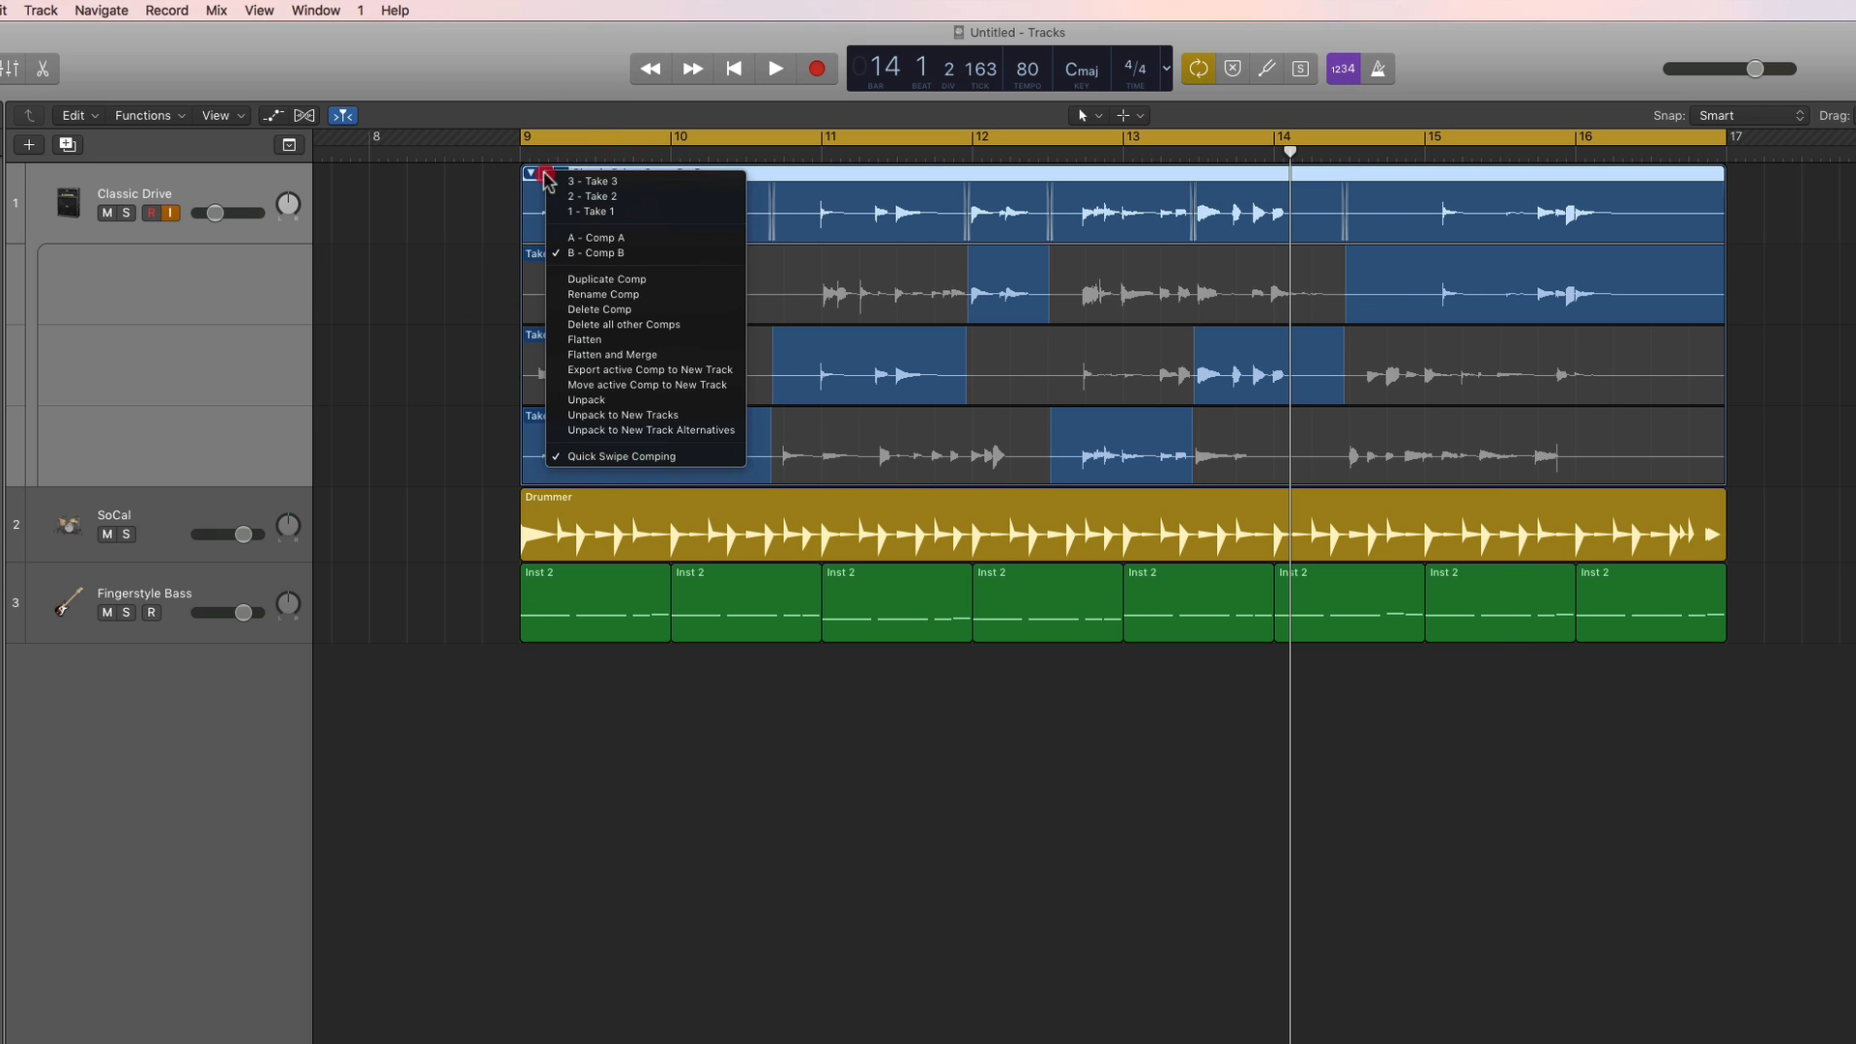
click(577, 238)
click(546, 176)
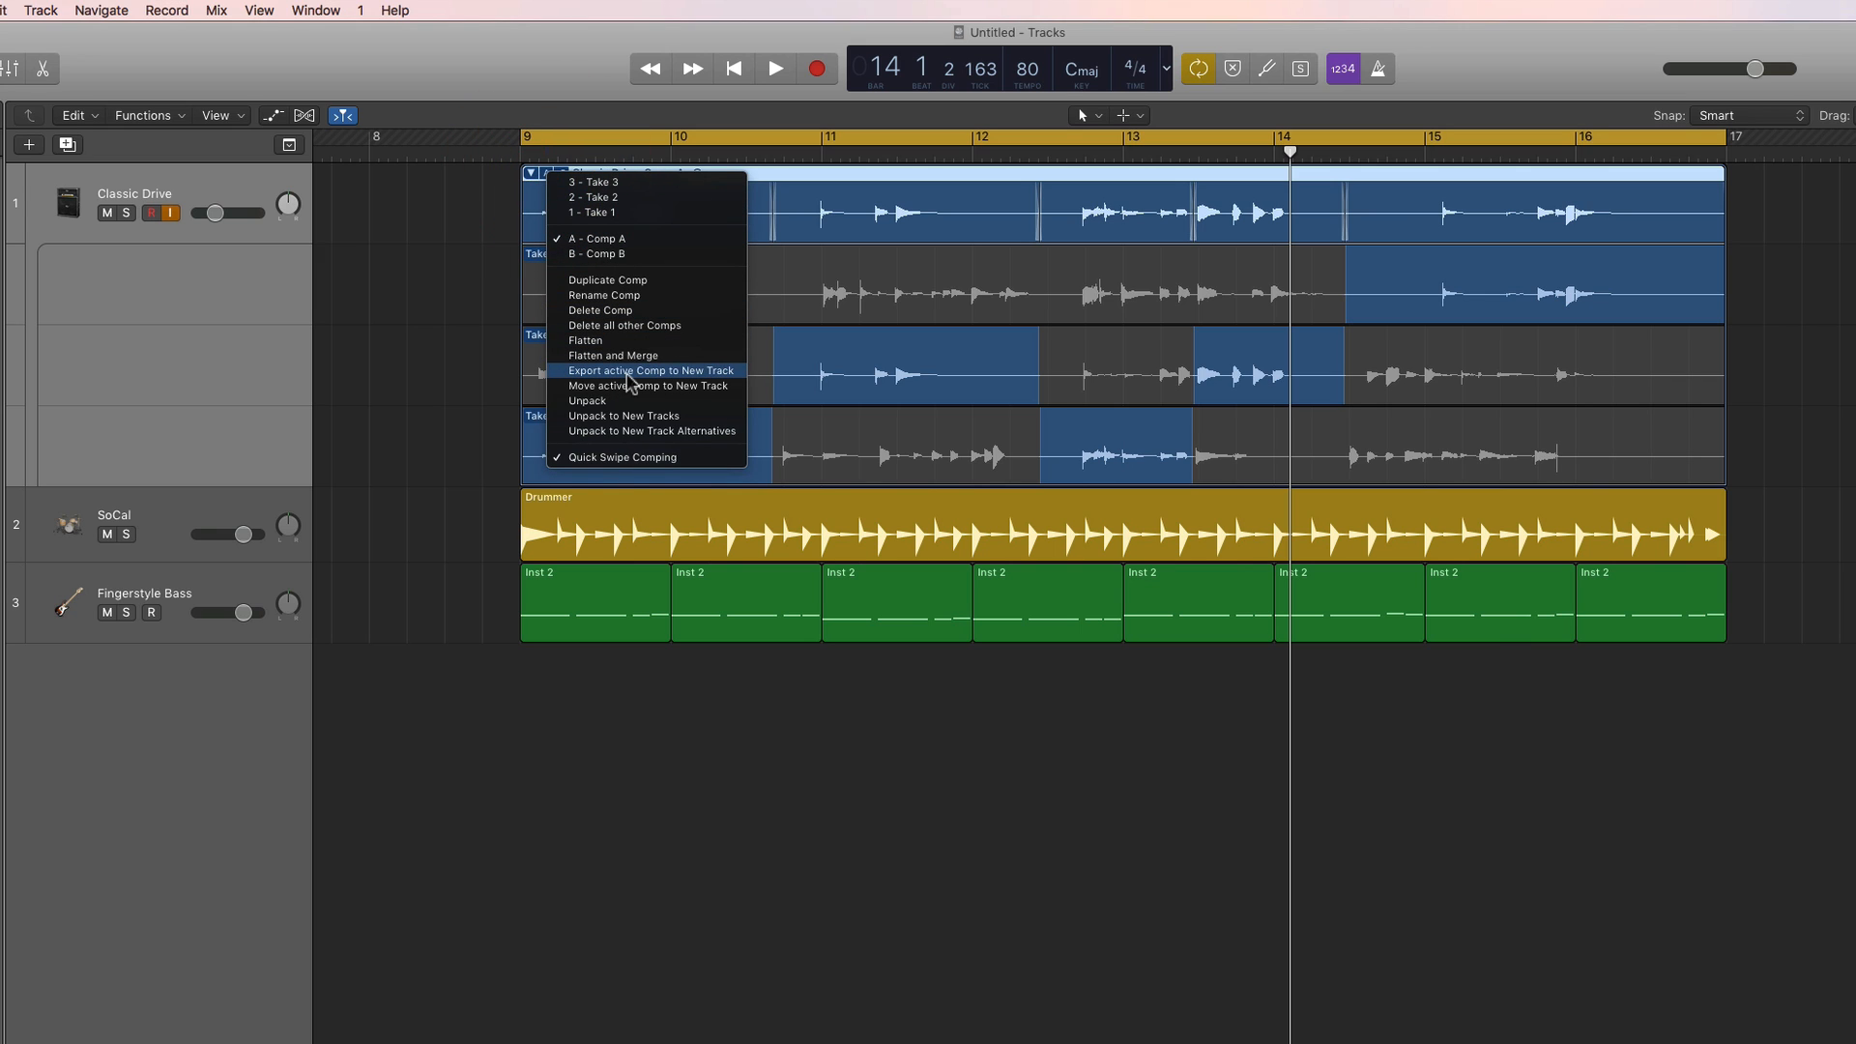
click(497, 322)
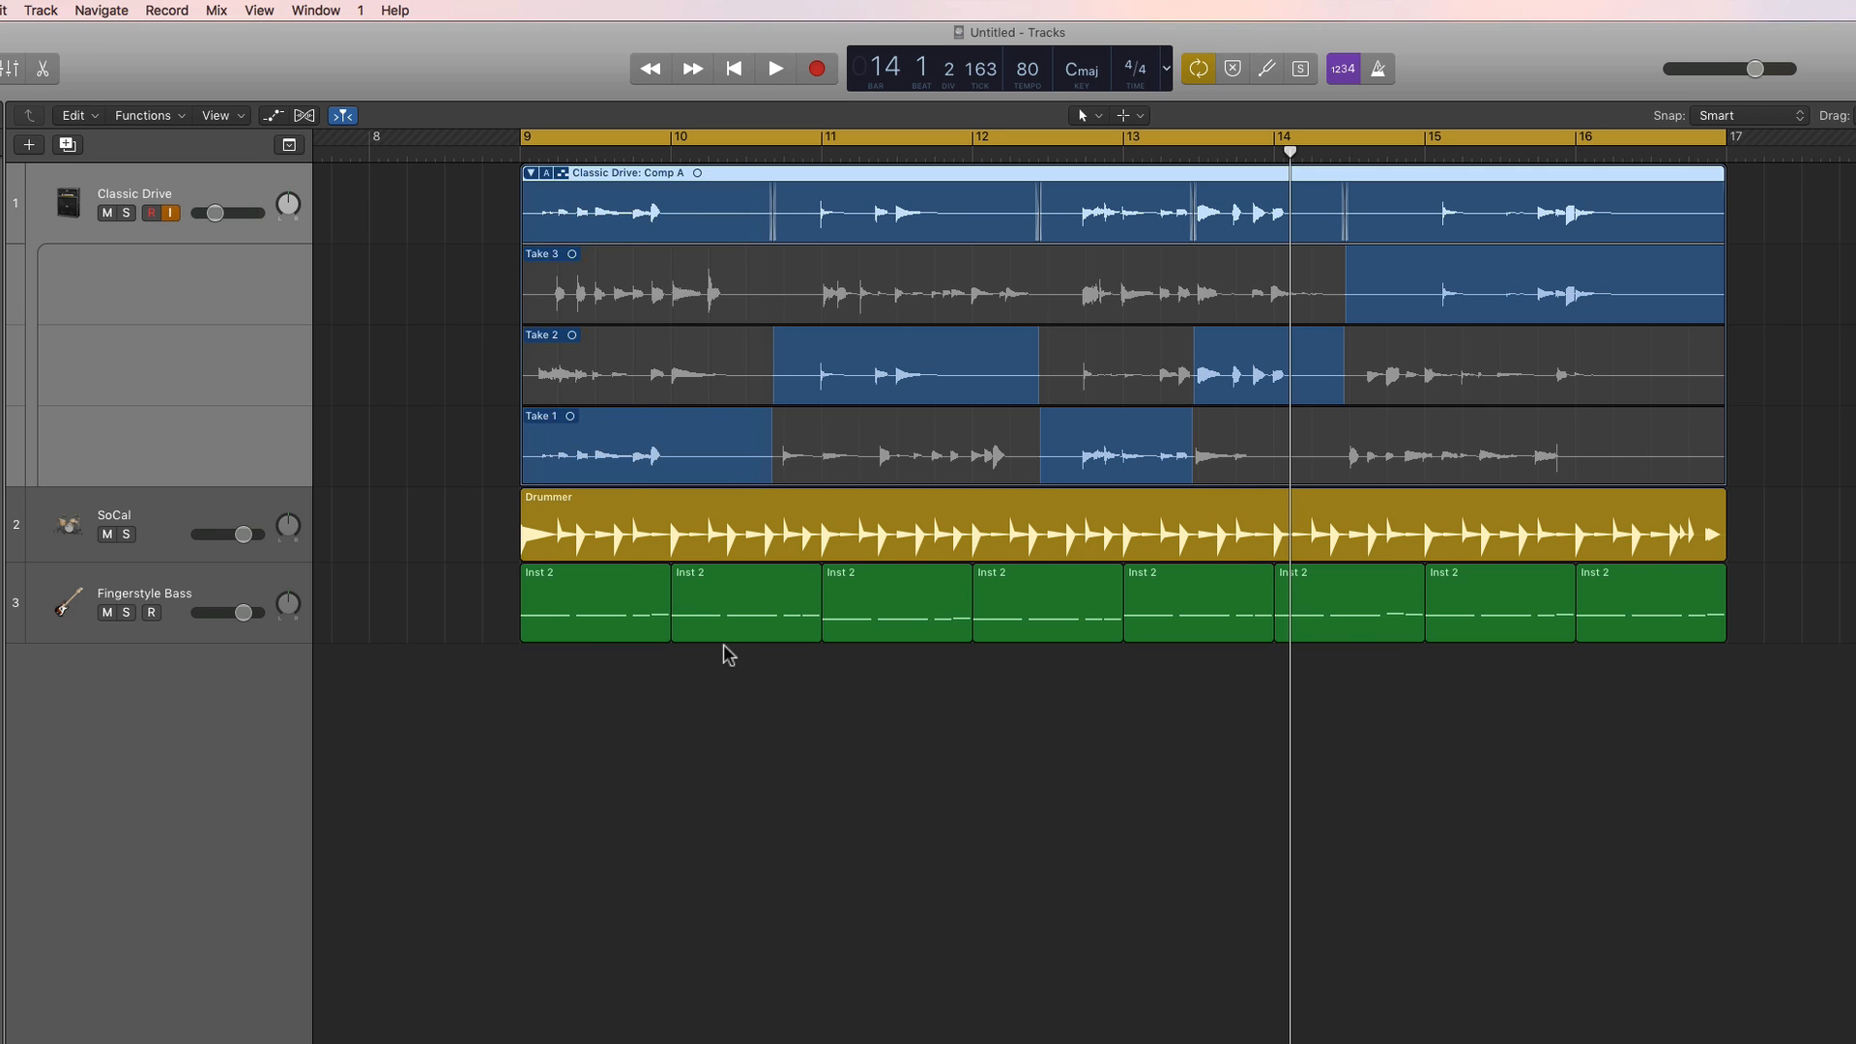
Export the active Comp A to a new track while keeping the take folder.
click(537, 175)
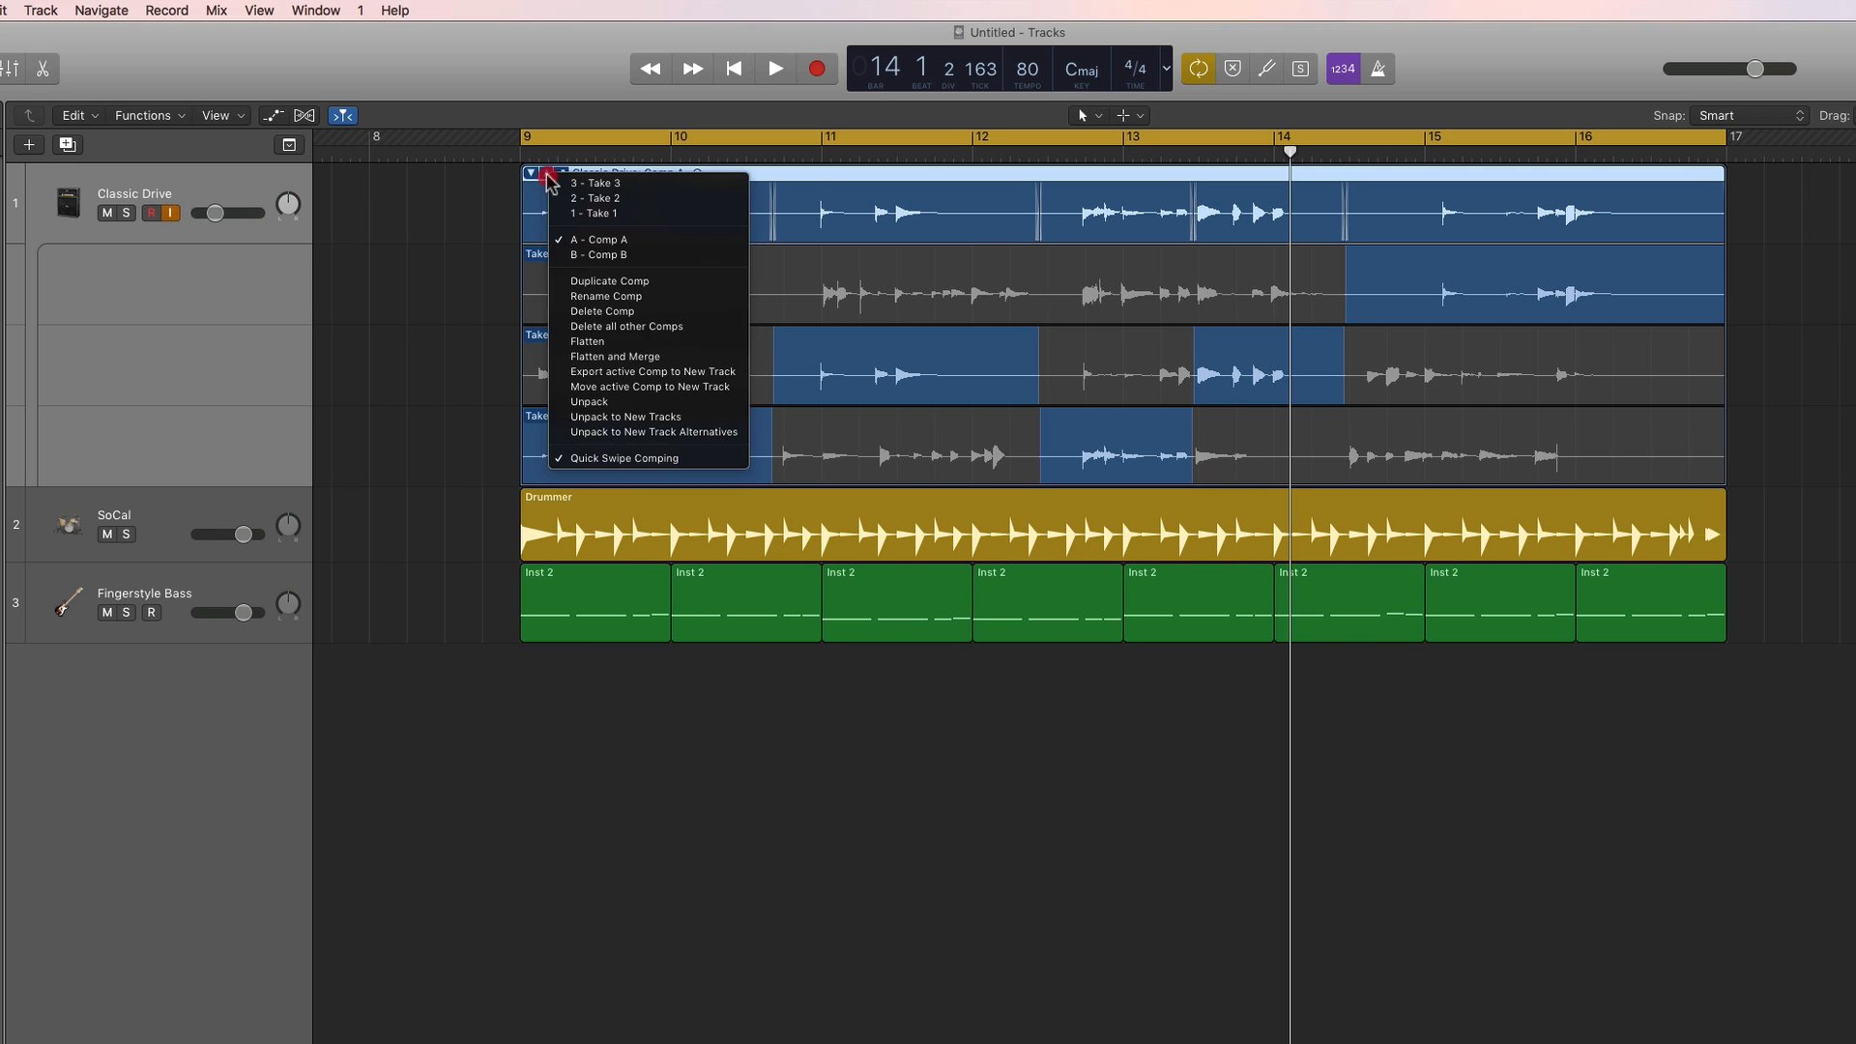
click(662, 375)
drag(481, 527, 1602, 527)
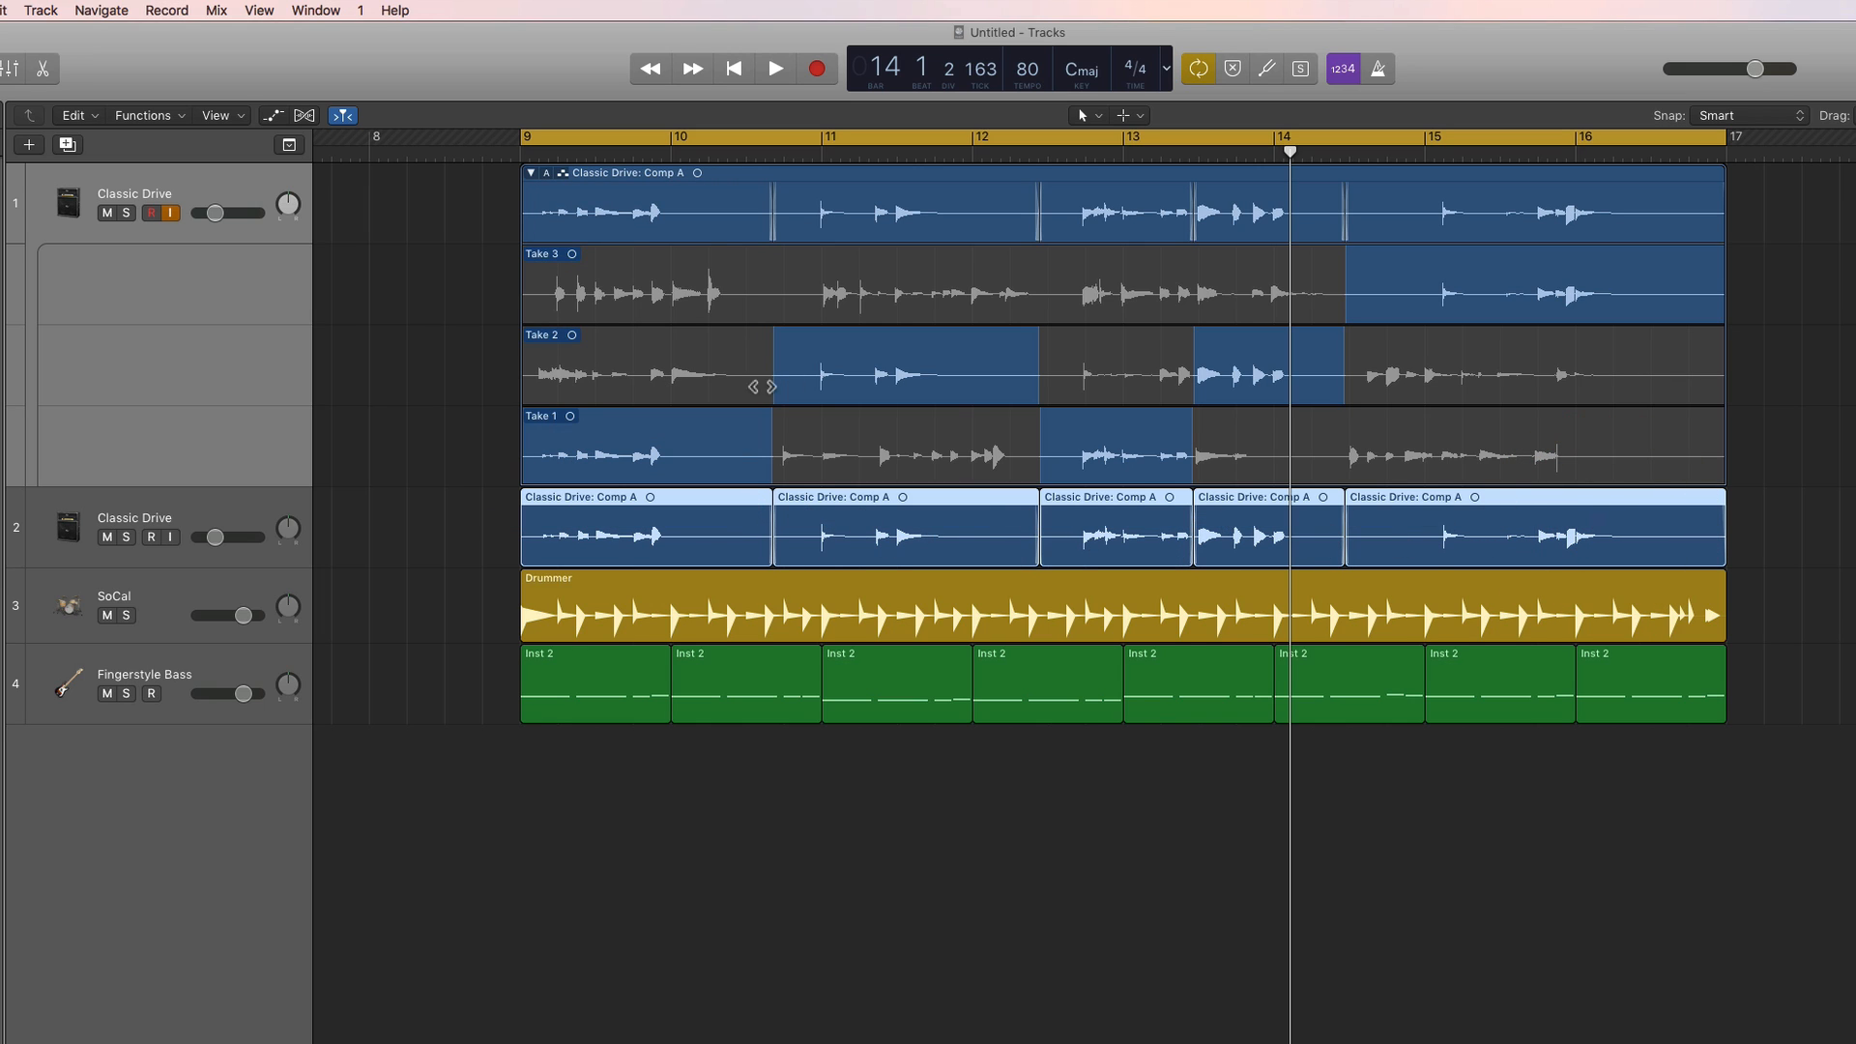
click(547, 179)
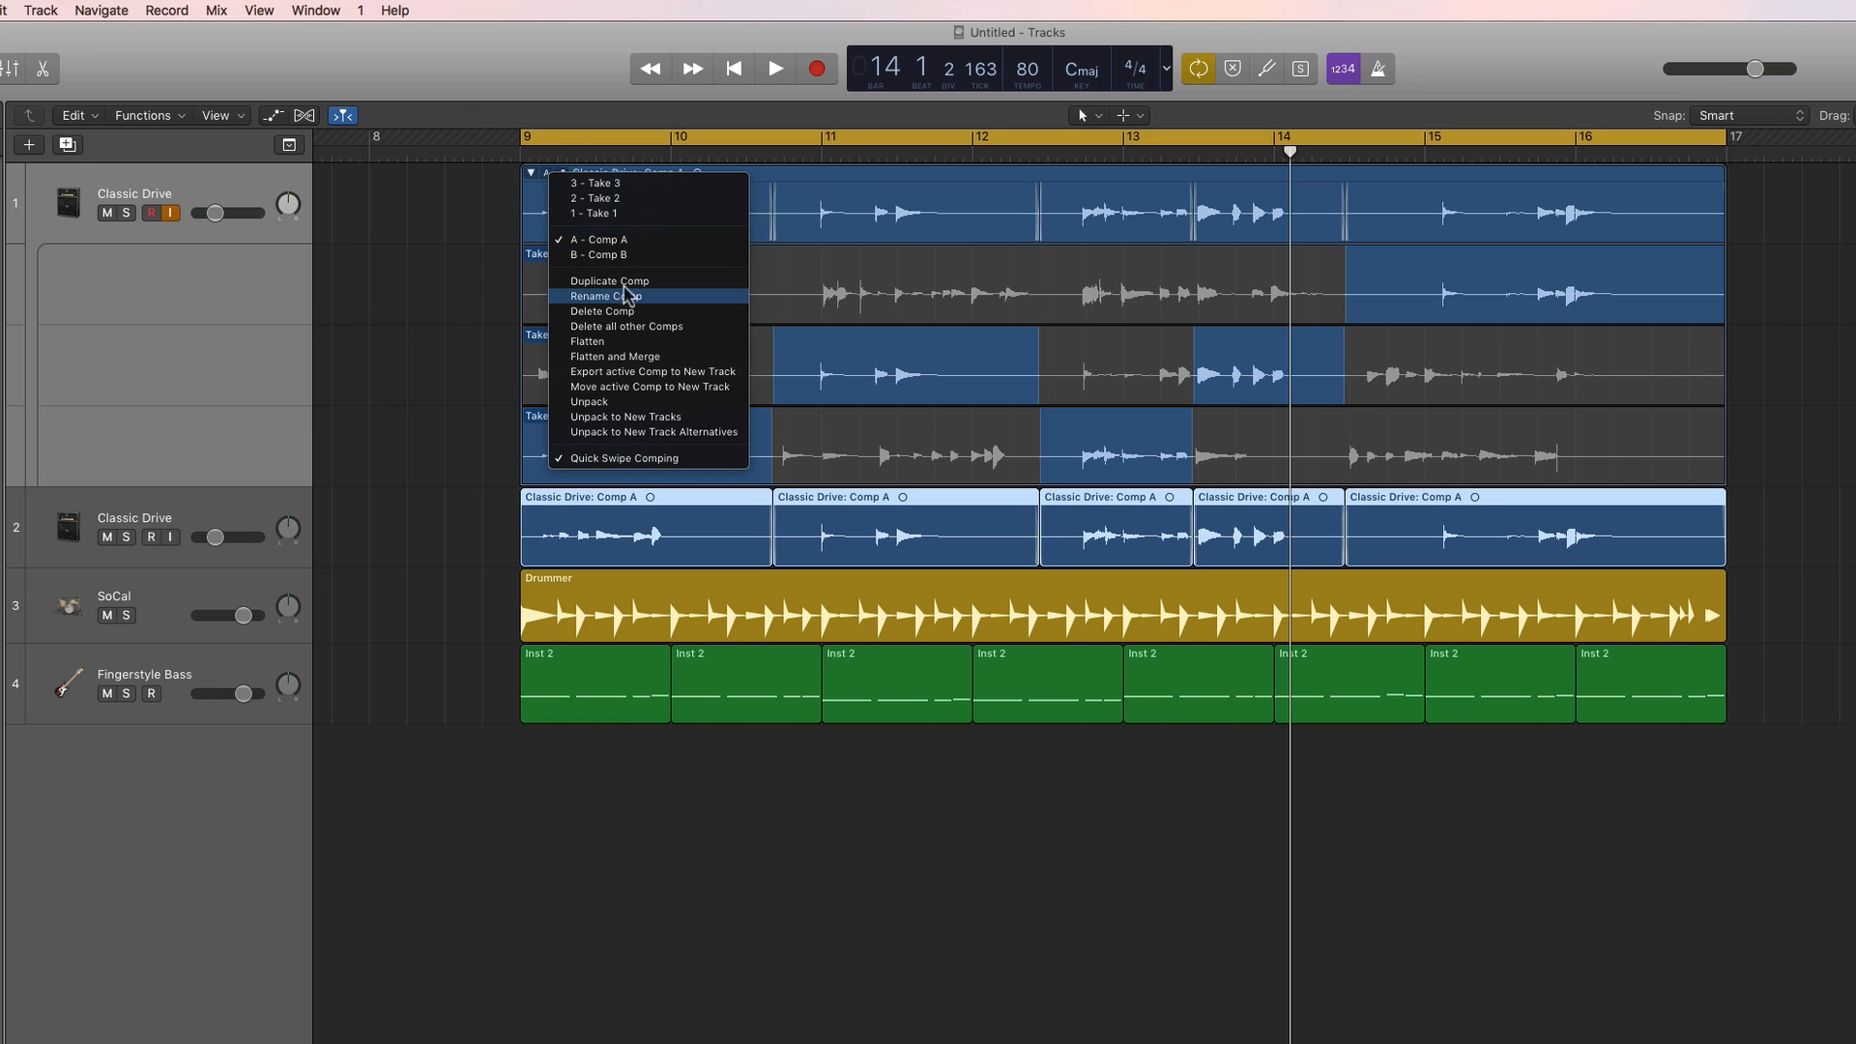
click(436, 504)
Delete the exported Comp A regions together with the duplicate Classic Drive track that holds them.
click(278, 510)
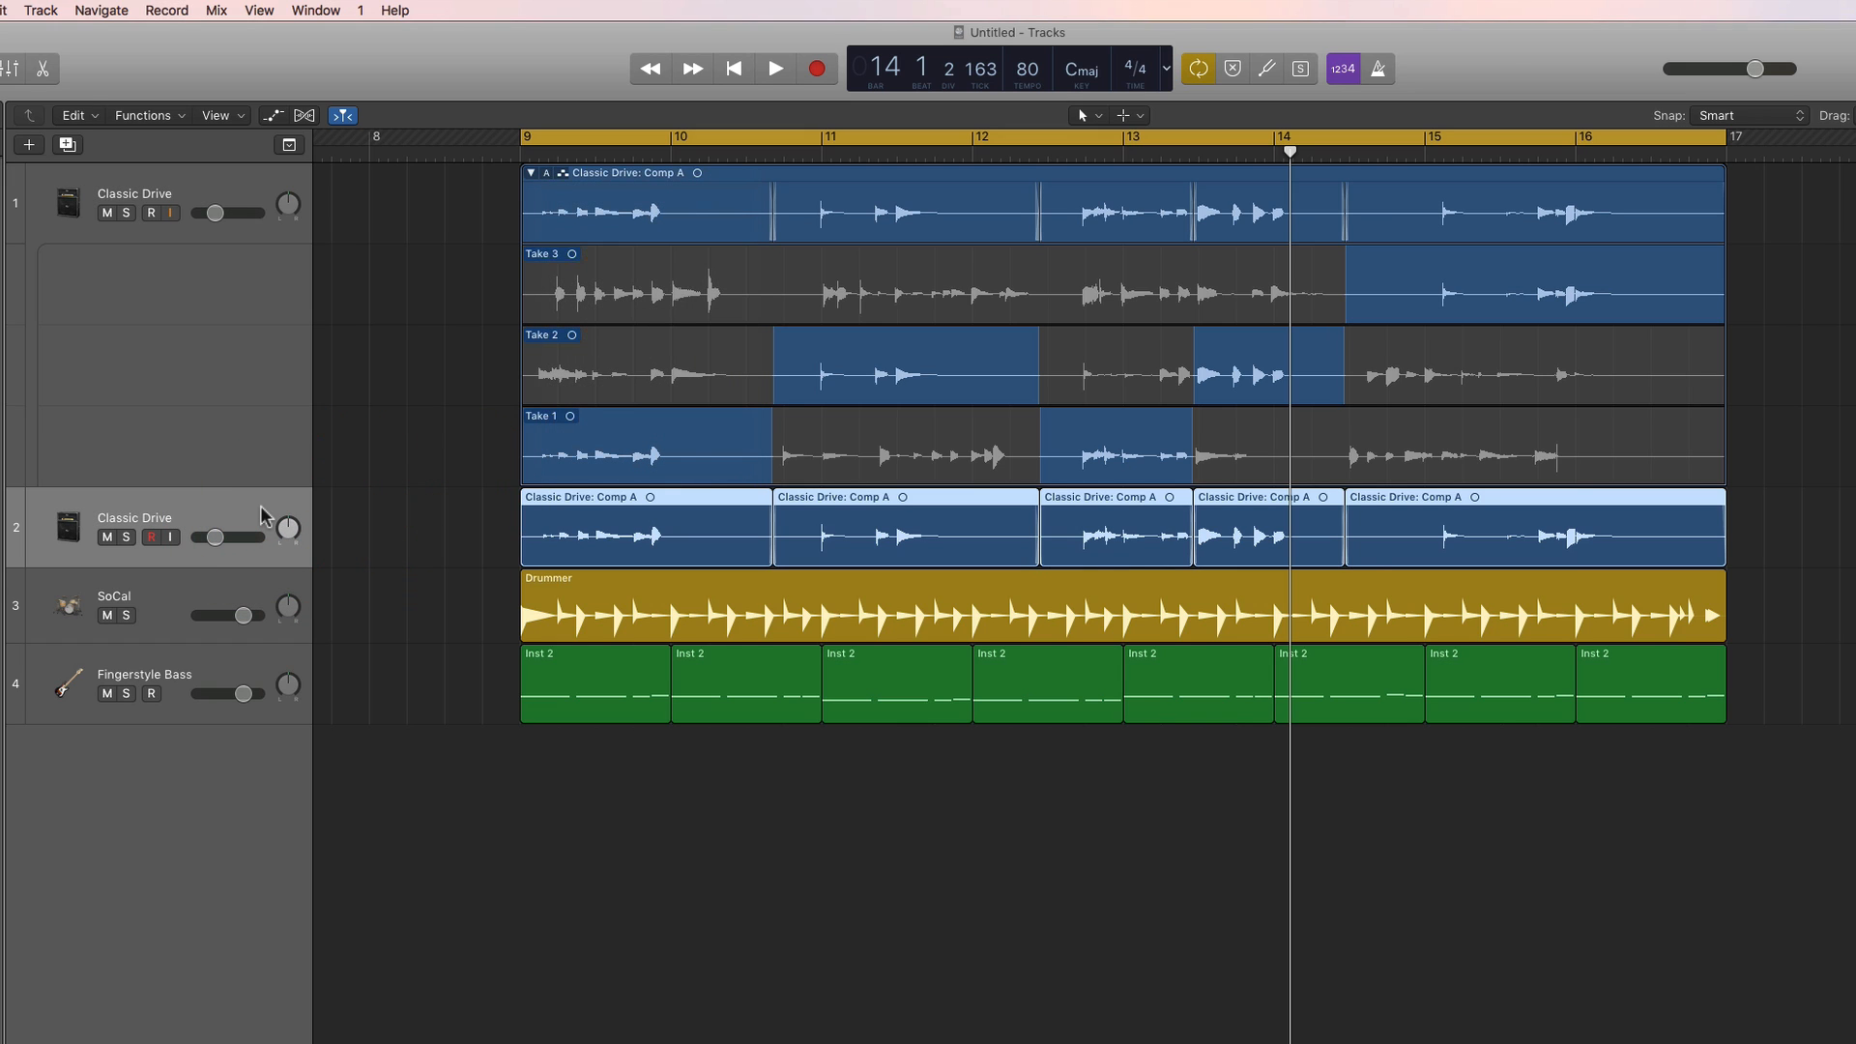
key(Delete)
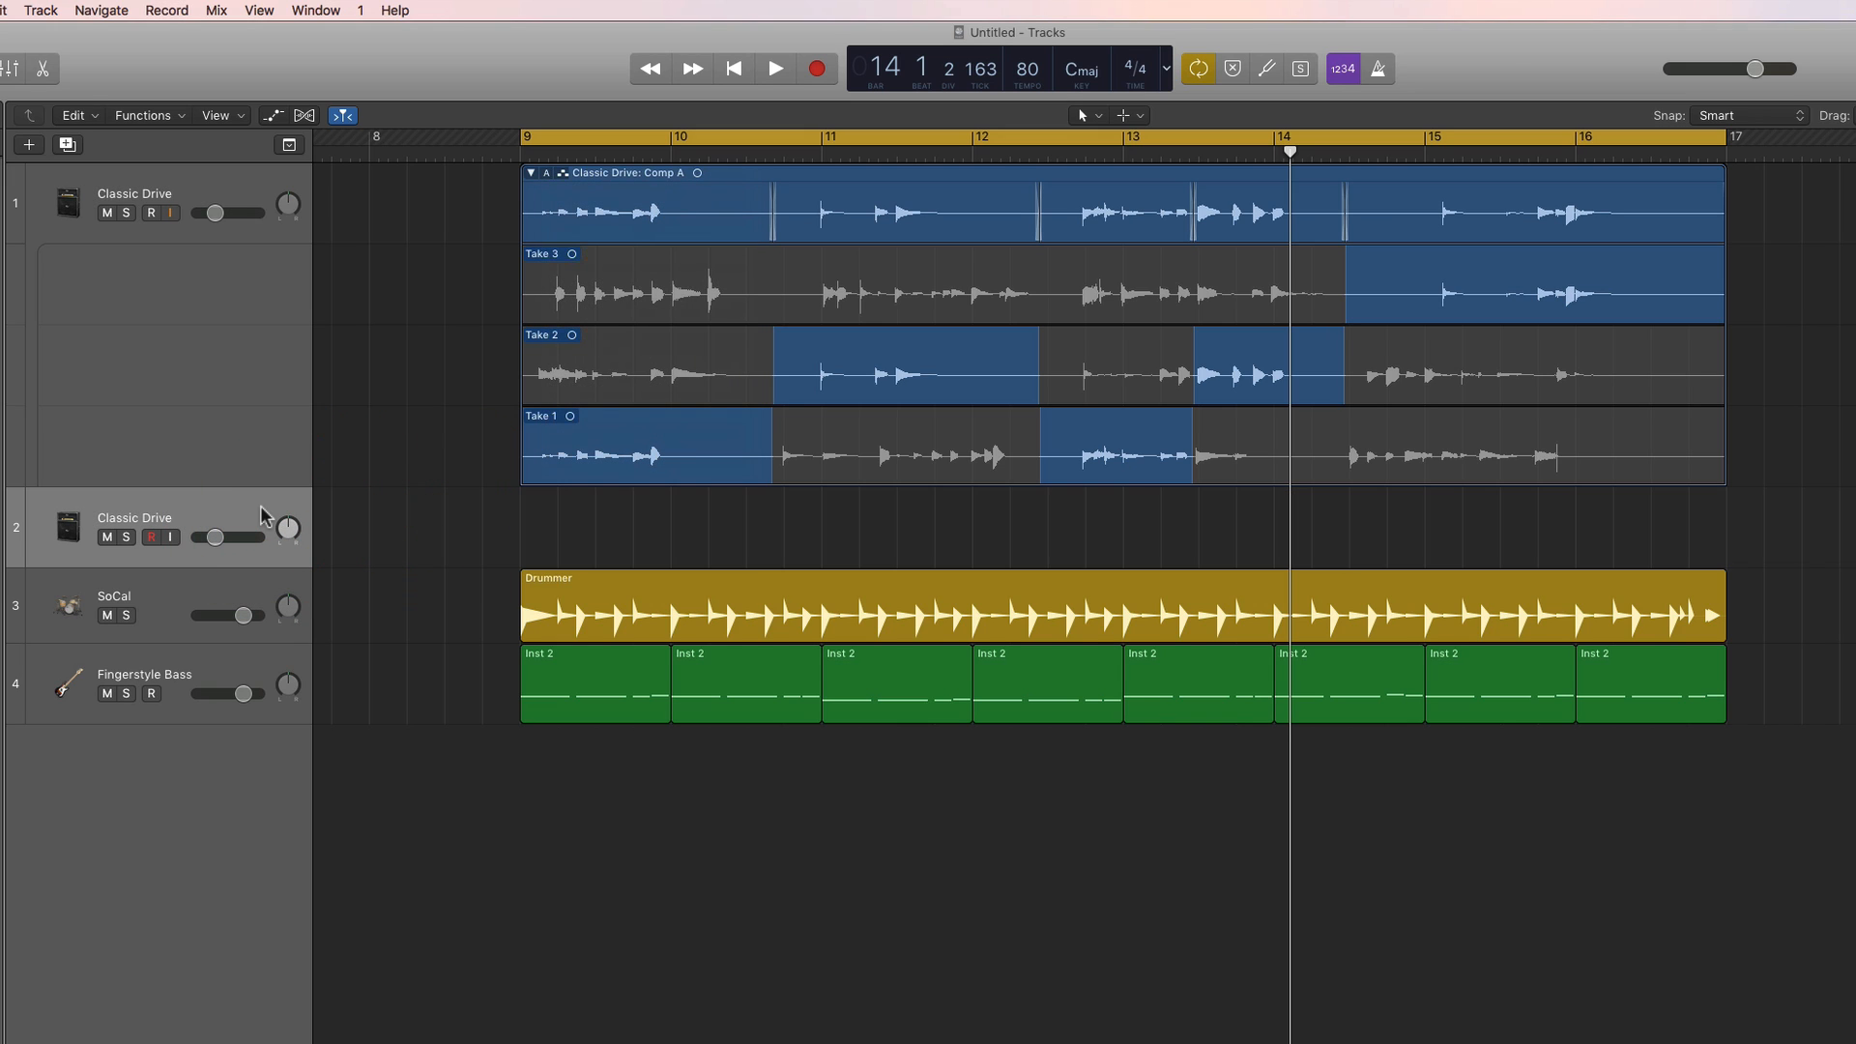
key(Delete)
Move the active Comp A out of the take folder to a new track, select its regions there, and undo the move.
click(545, 176)
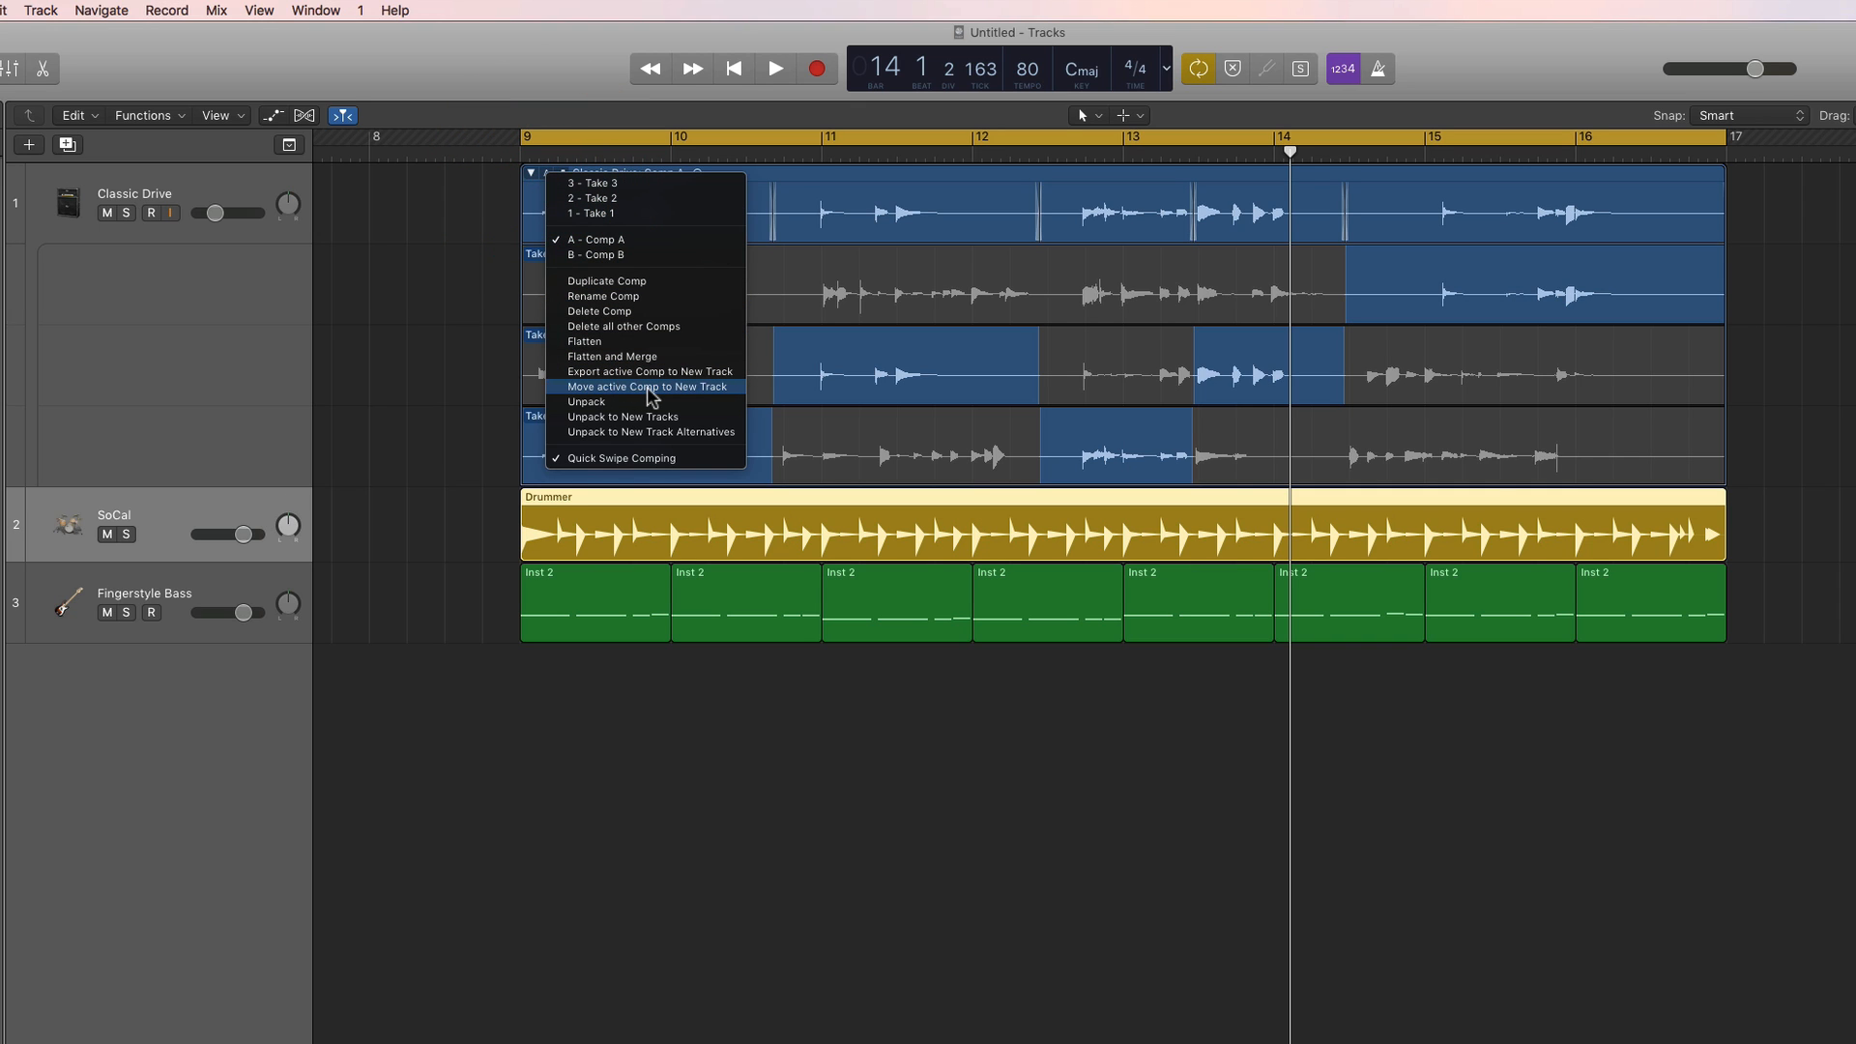
click(478, 259)
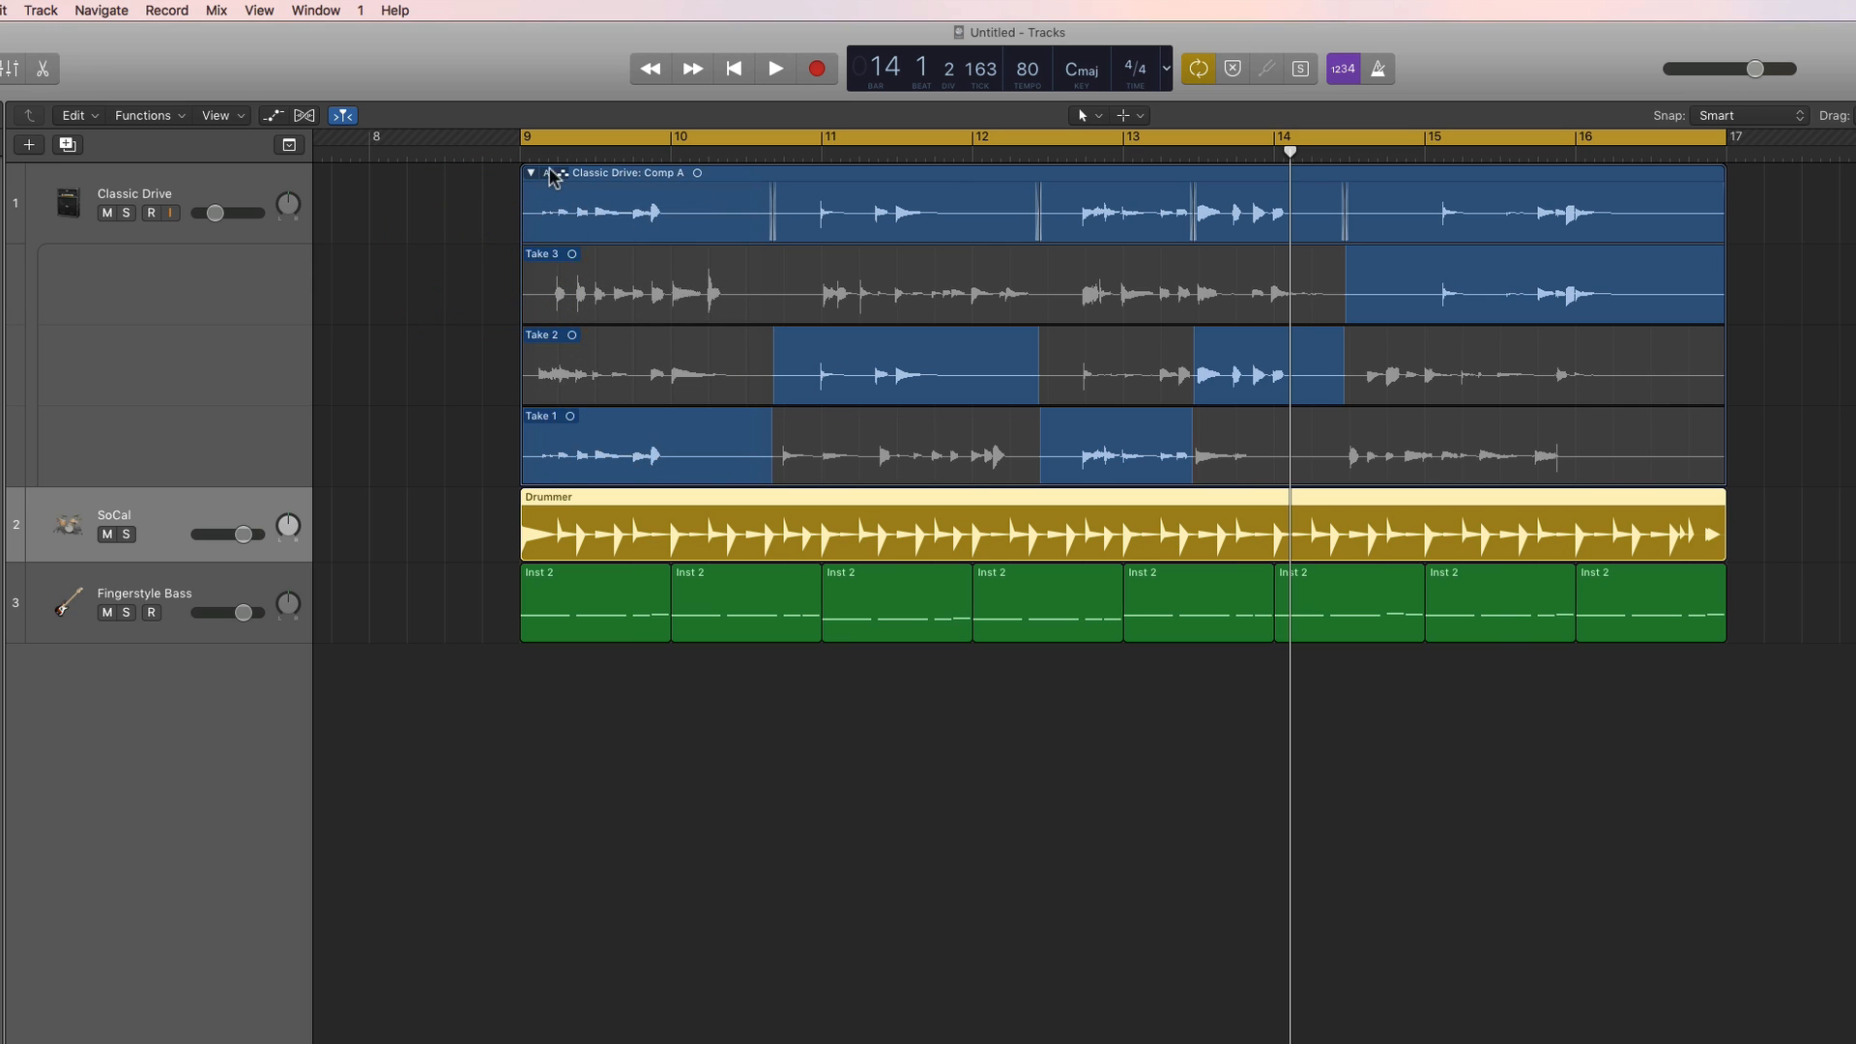
click(547, 179)
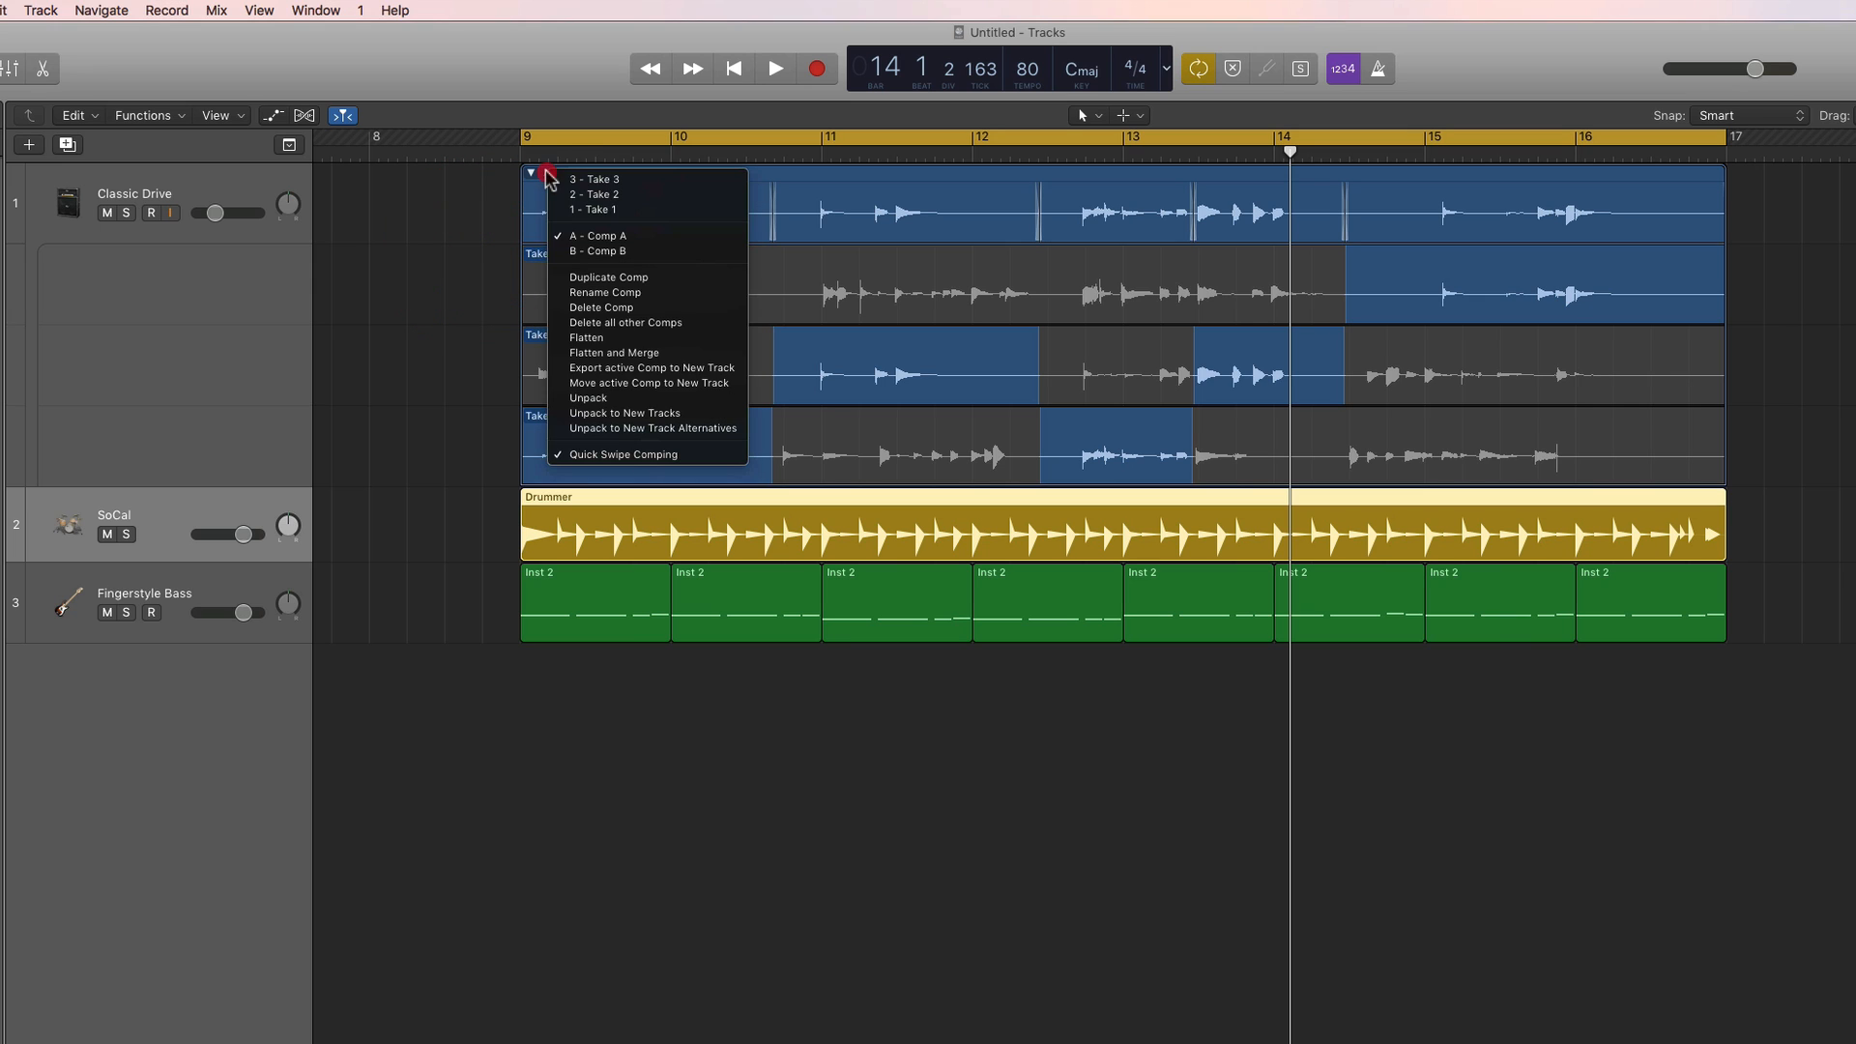
click(648, 384)
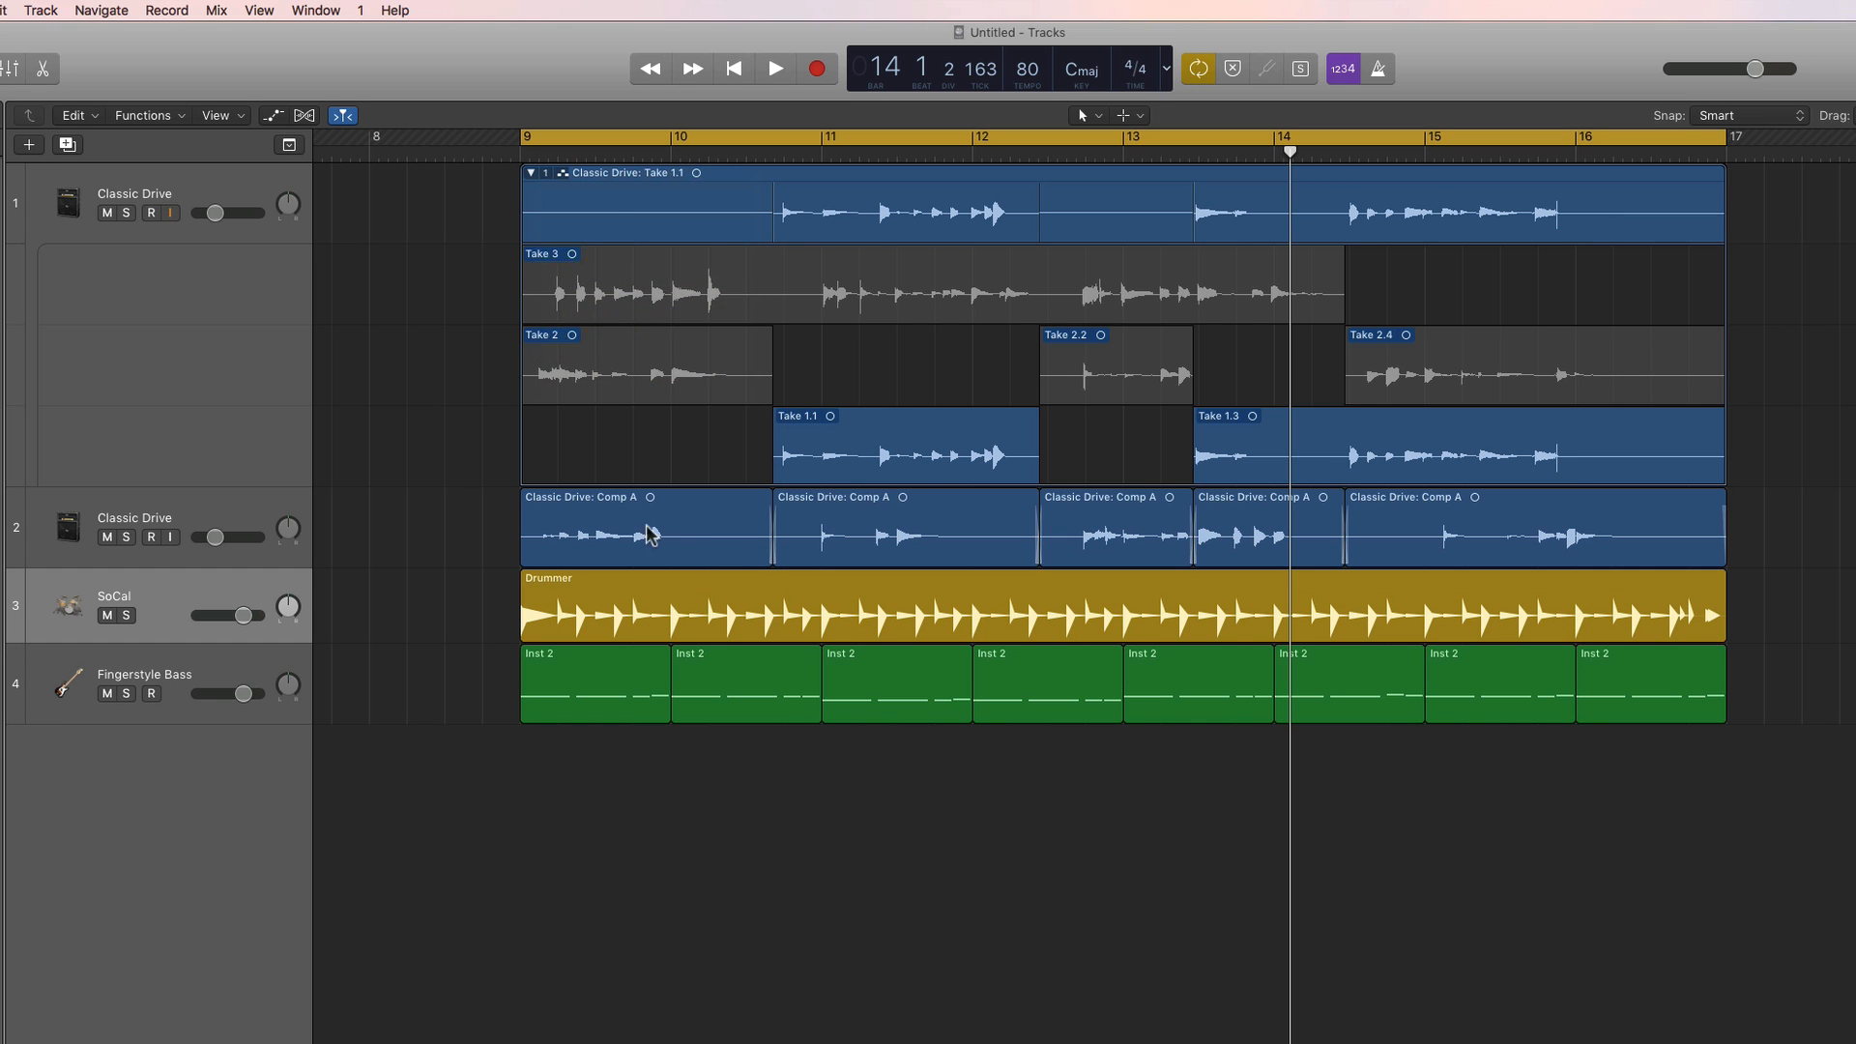
drag(489, 528, 1592, 528)
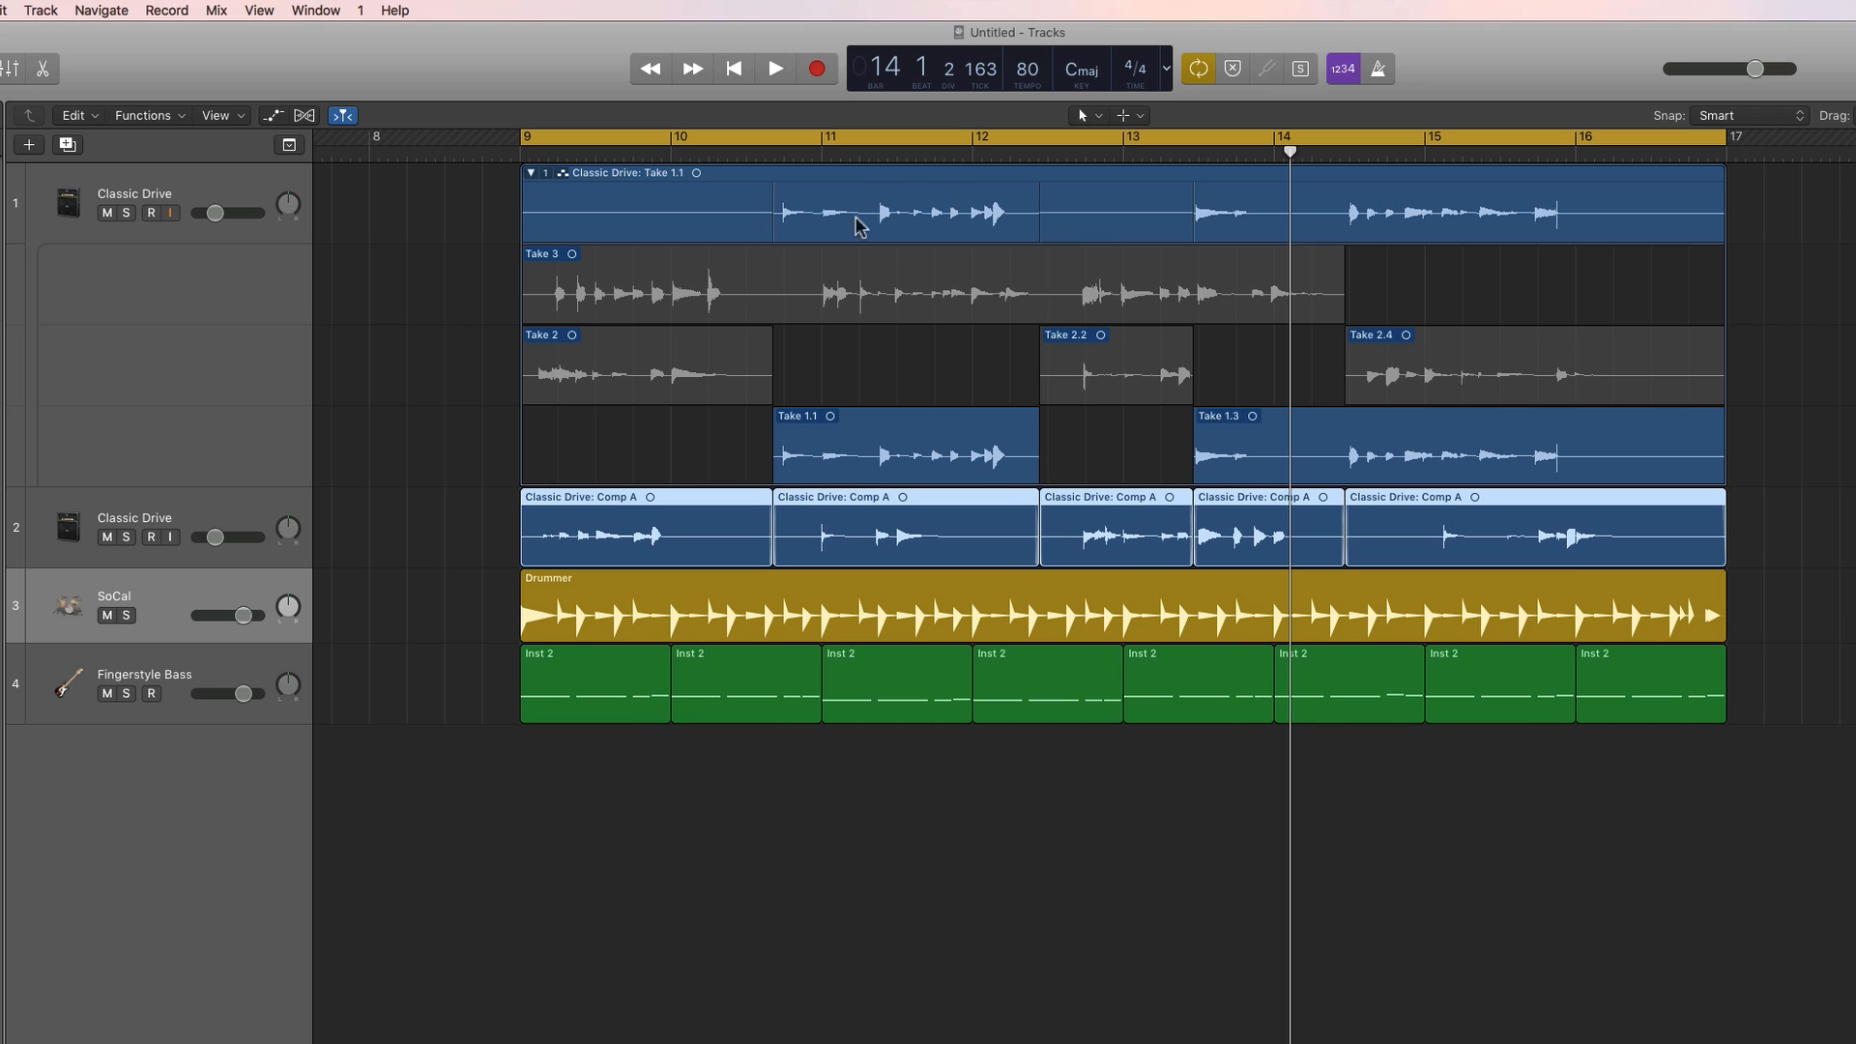
click(547, 176)
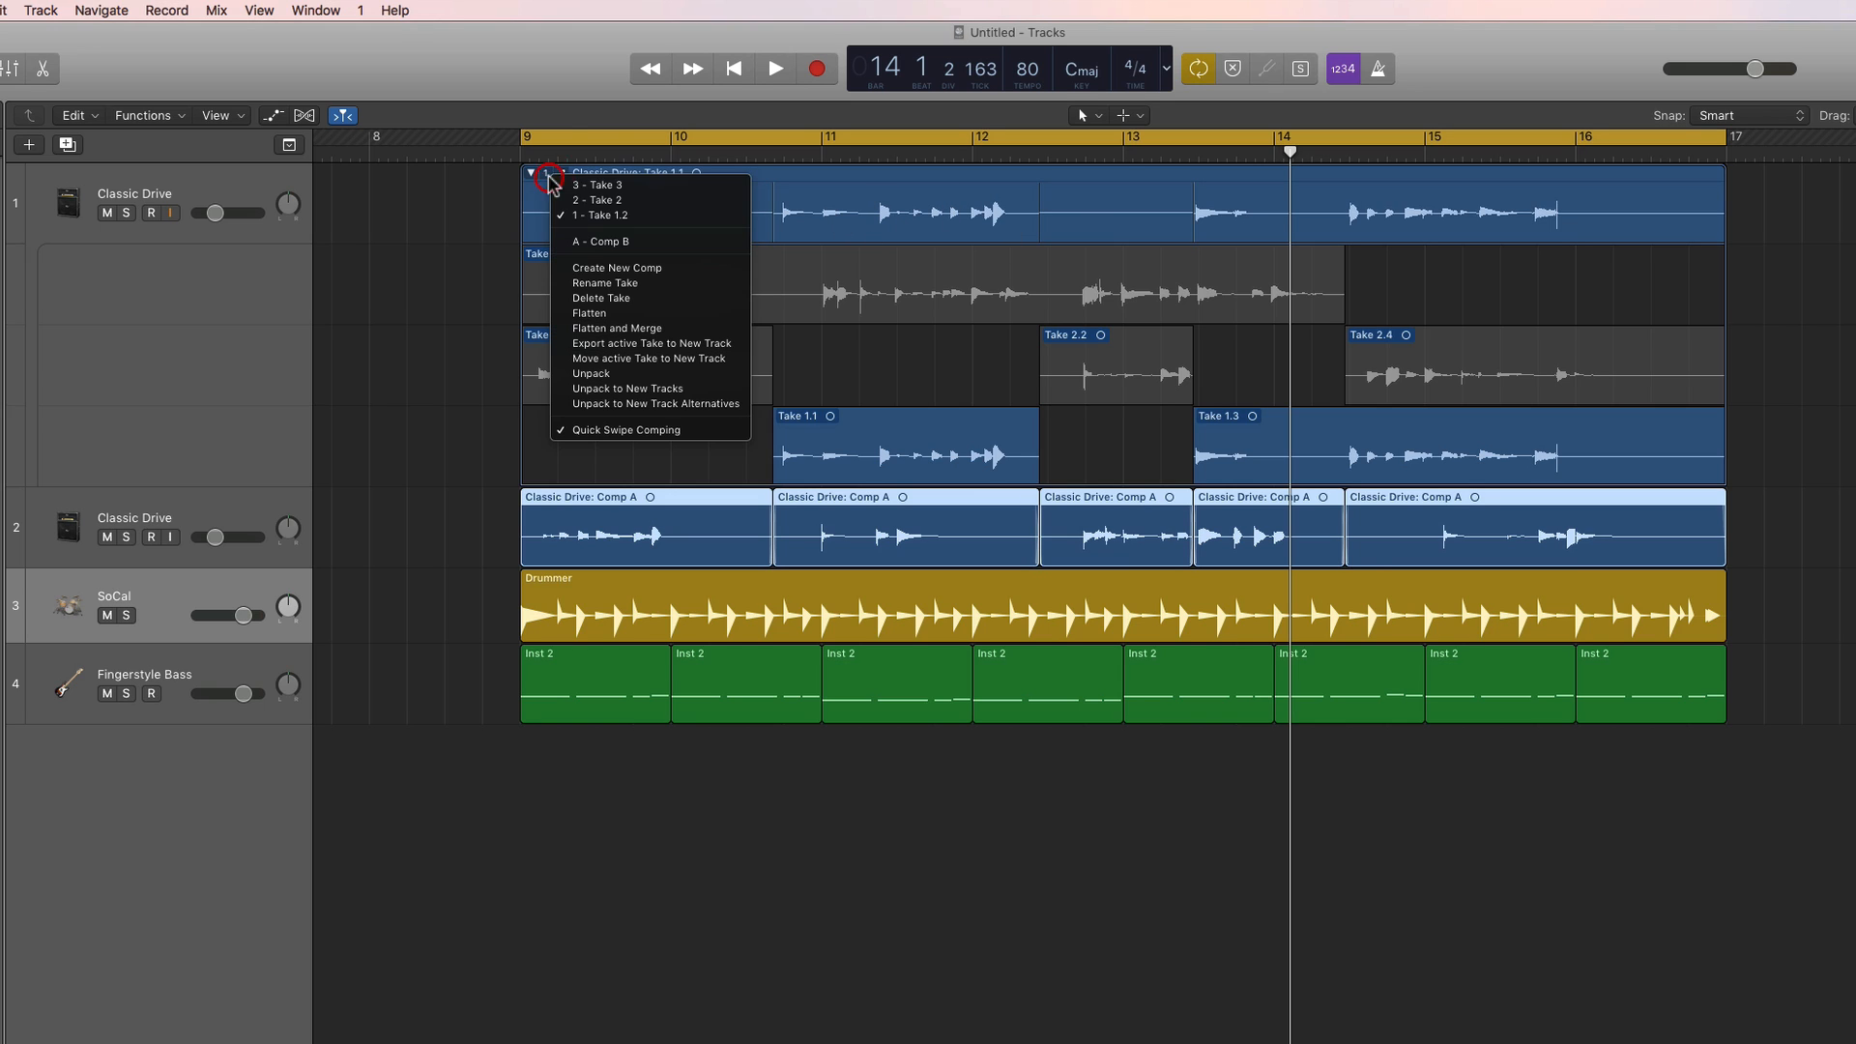
click(601, 239)
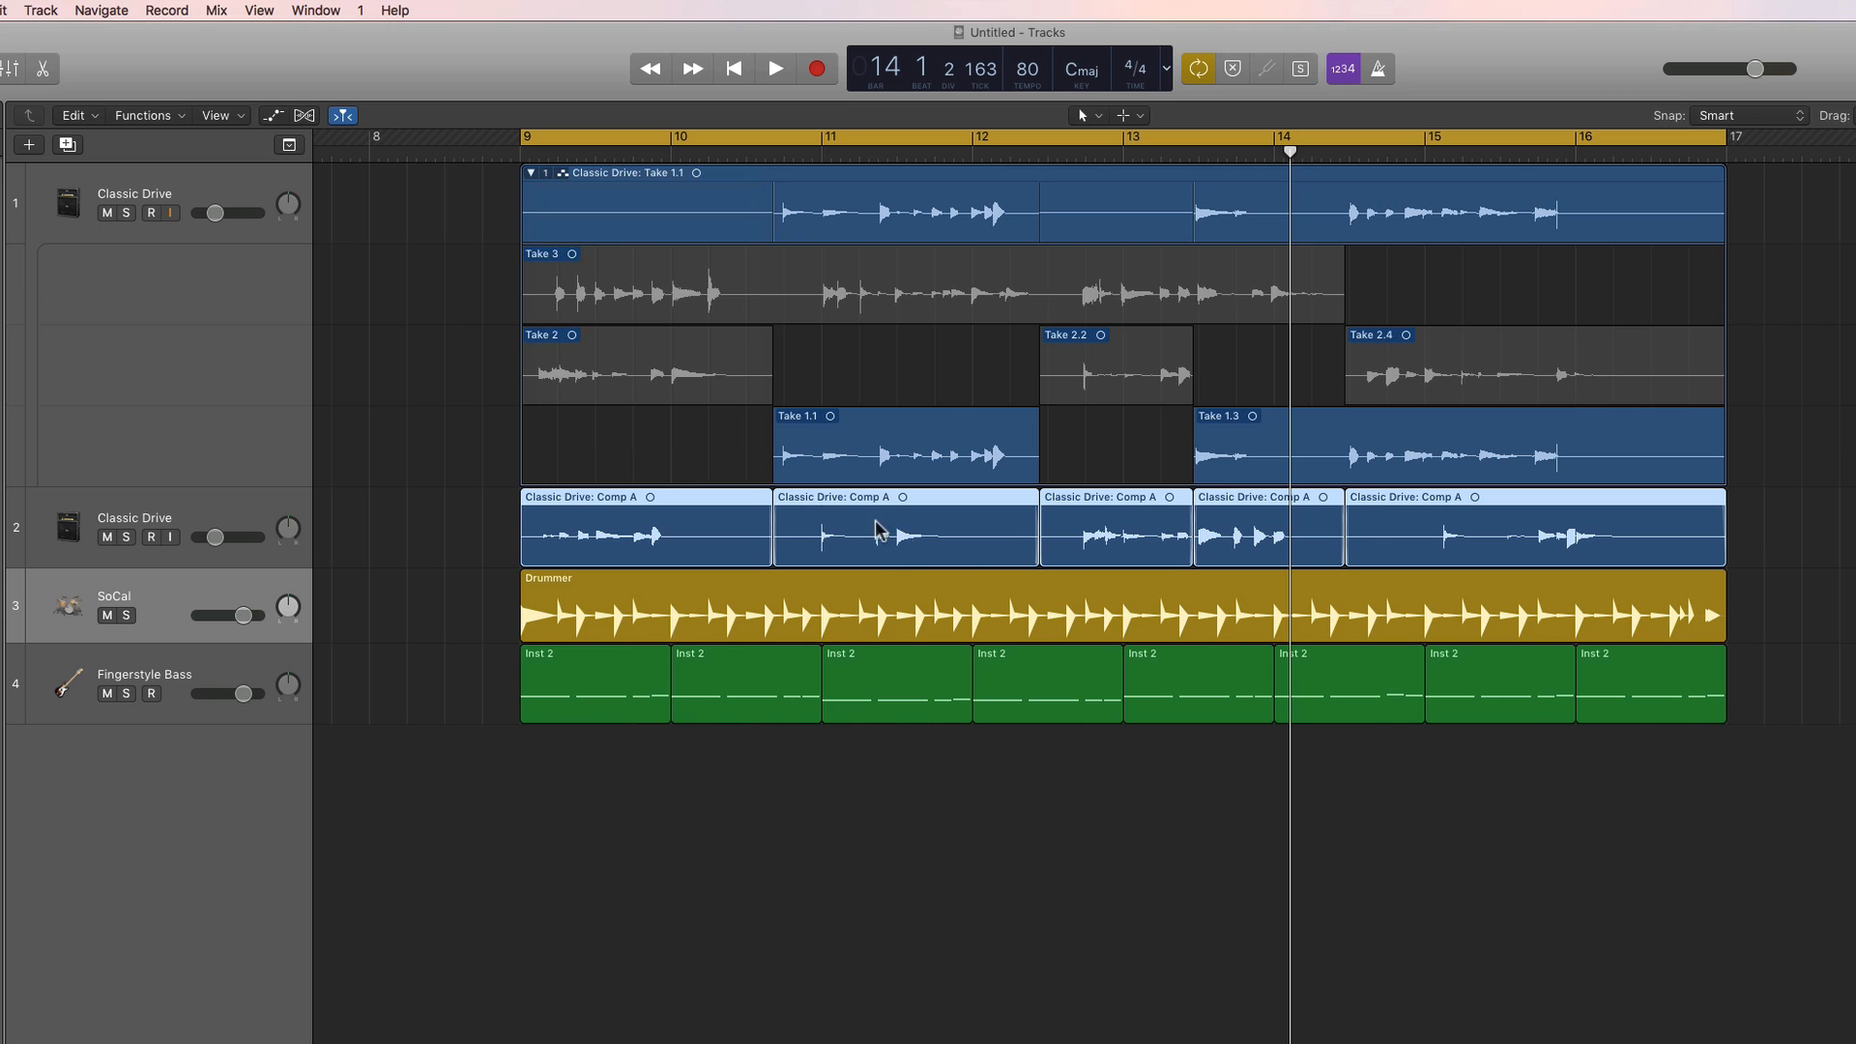
key(super+z)
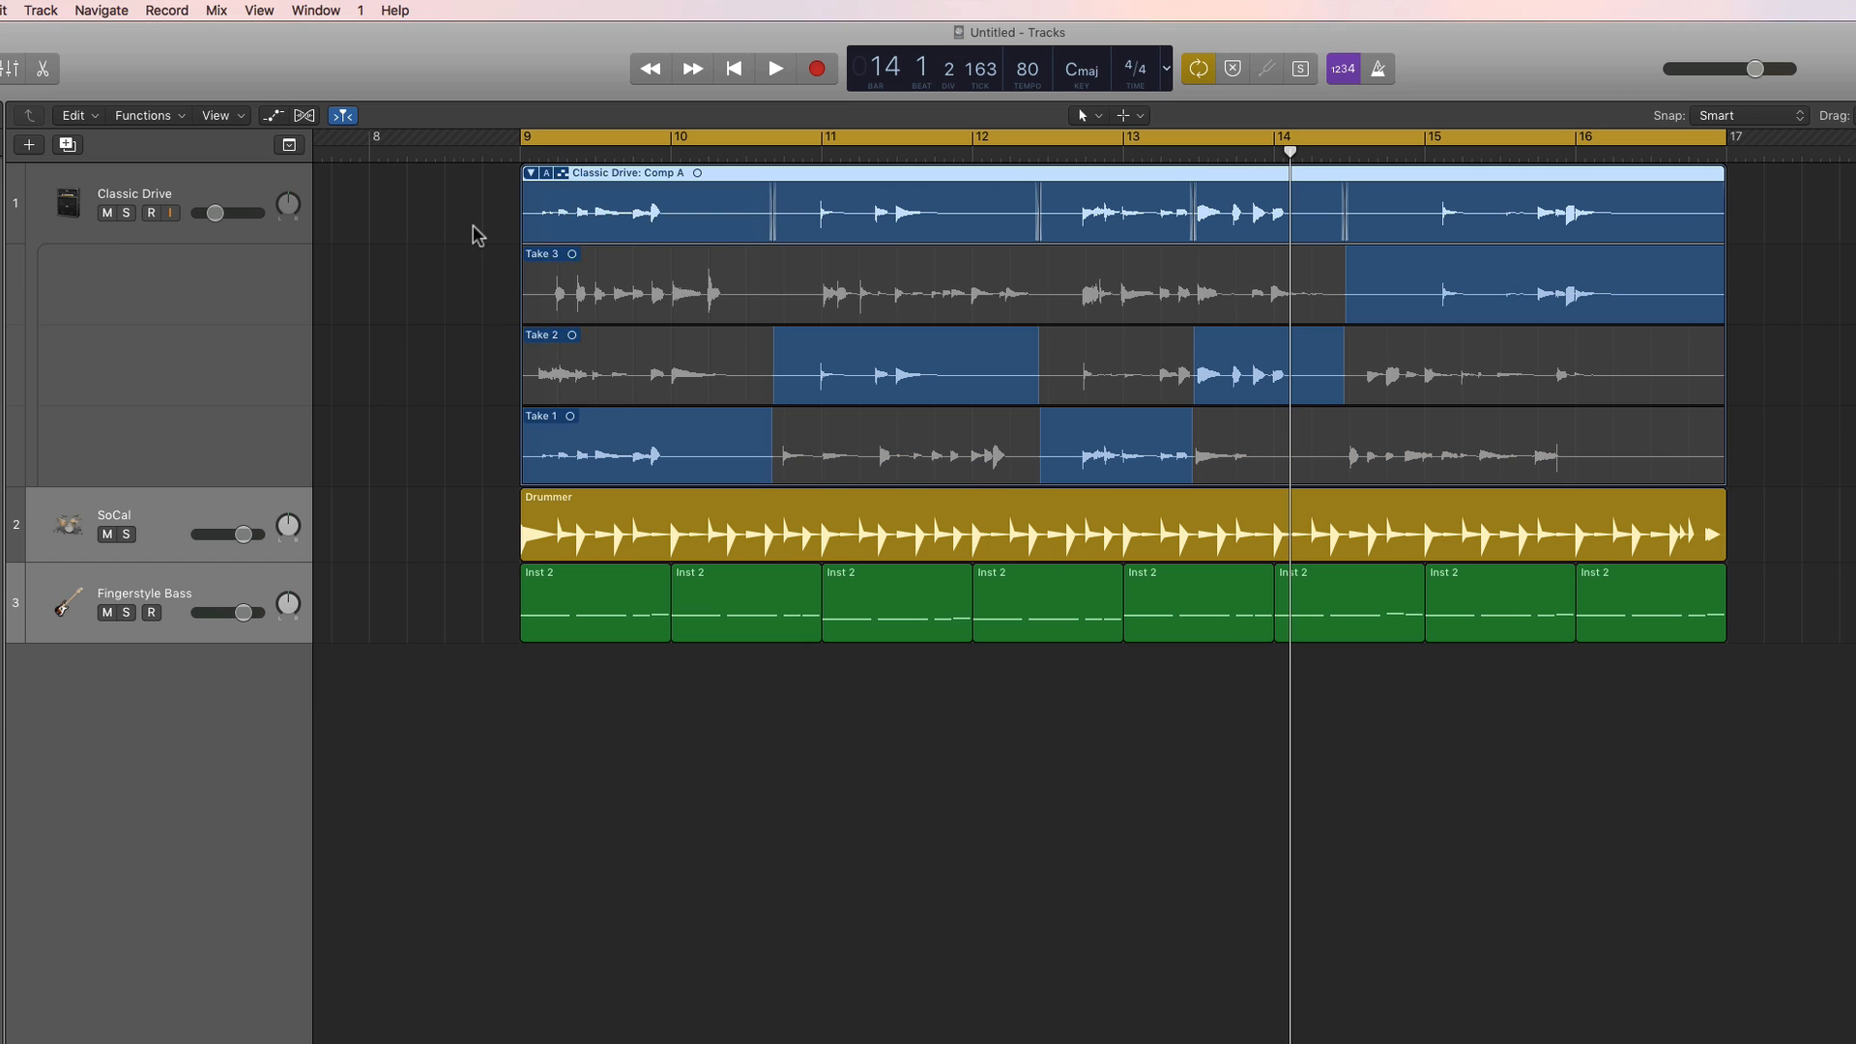
Select the Classic Drive track and Takes 1 to 3 inside its take folder.
click(547, 174)
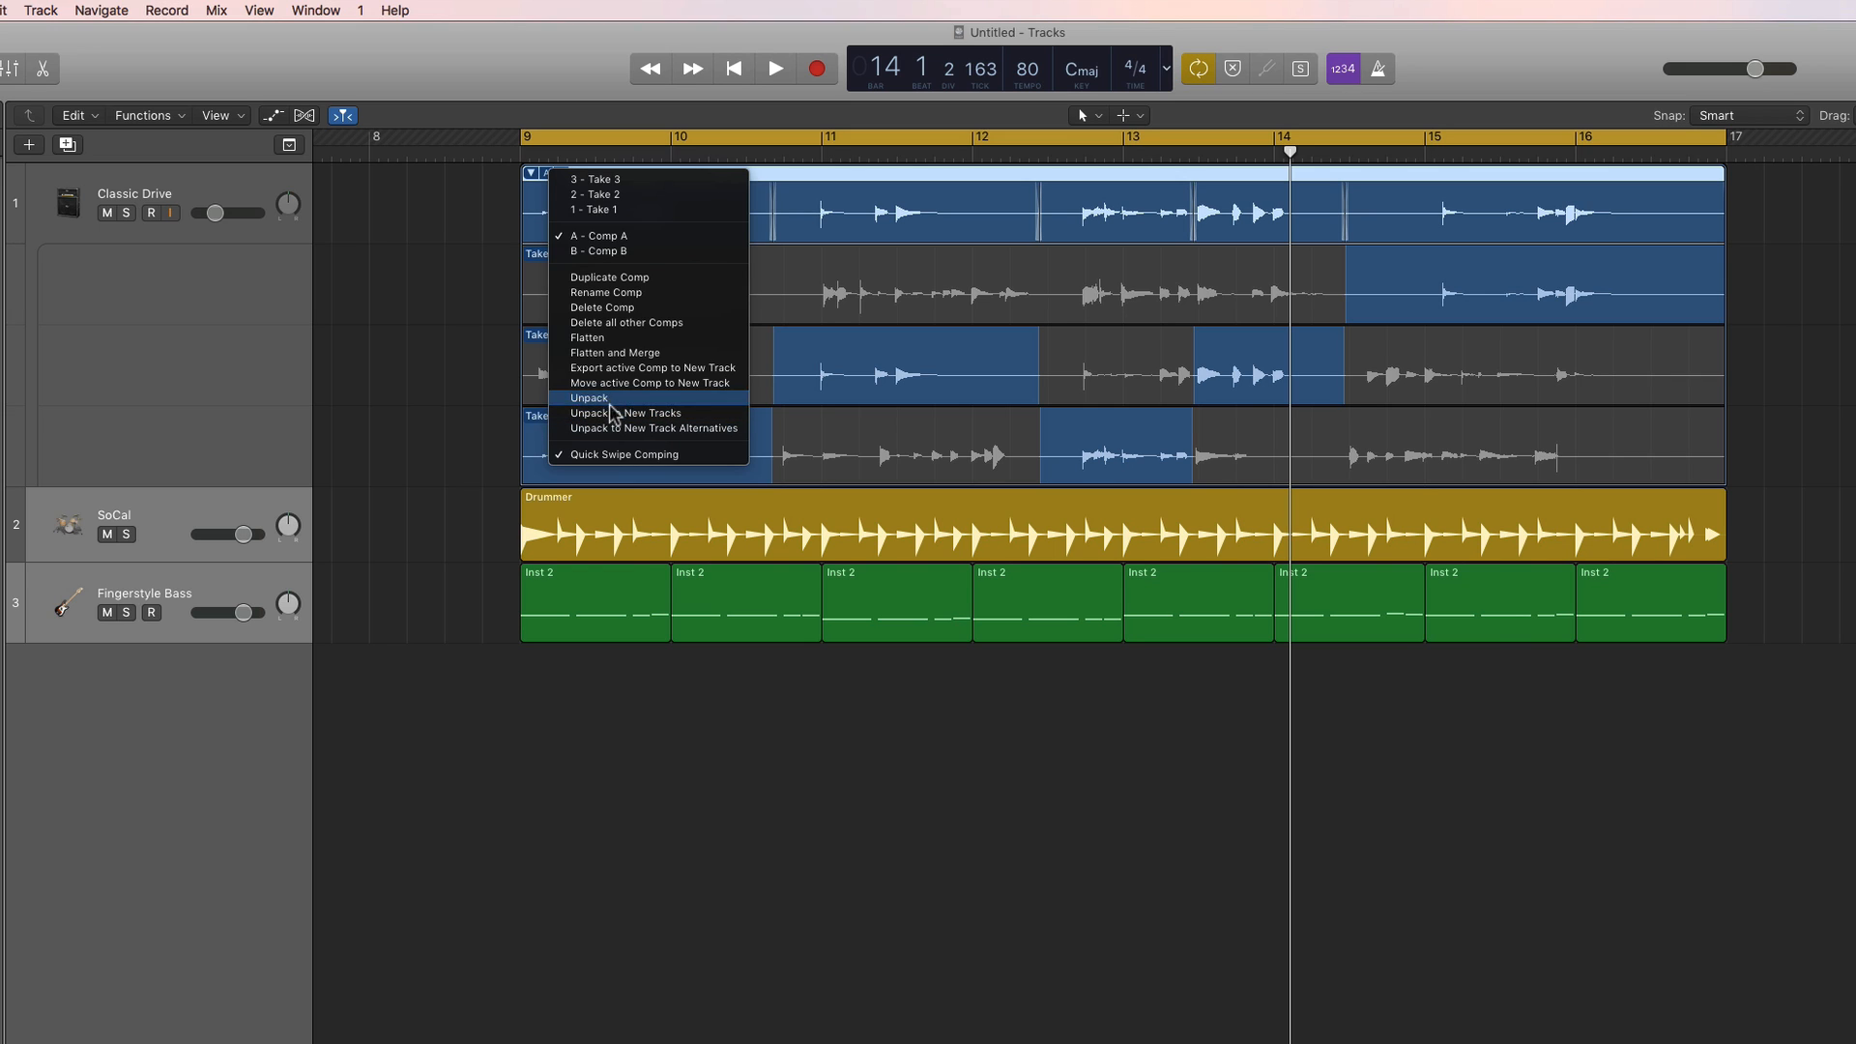
click(443, 258)
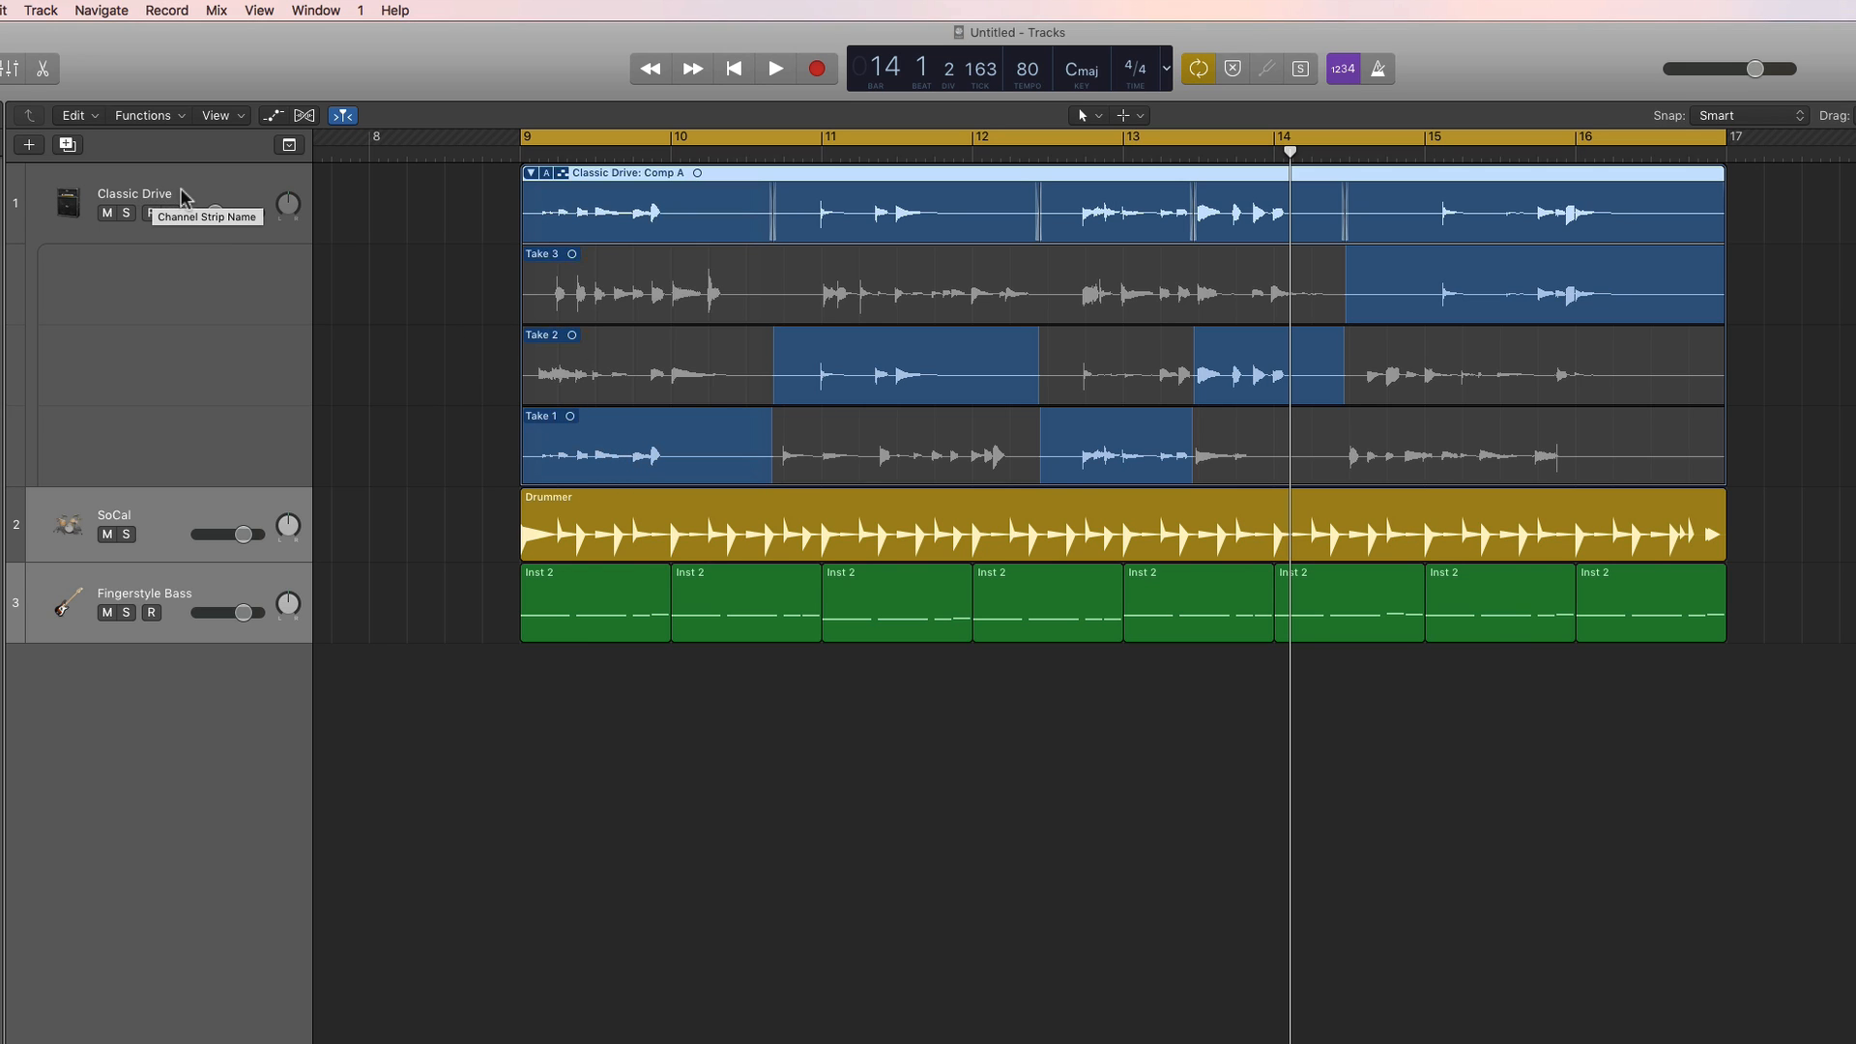
click(178, 189)
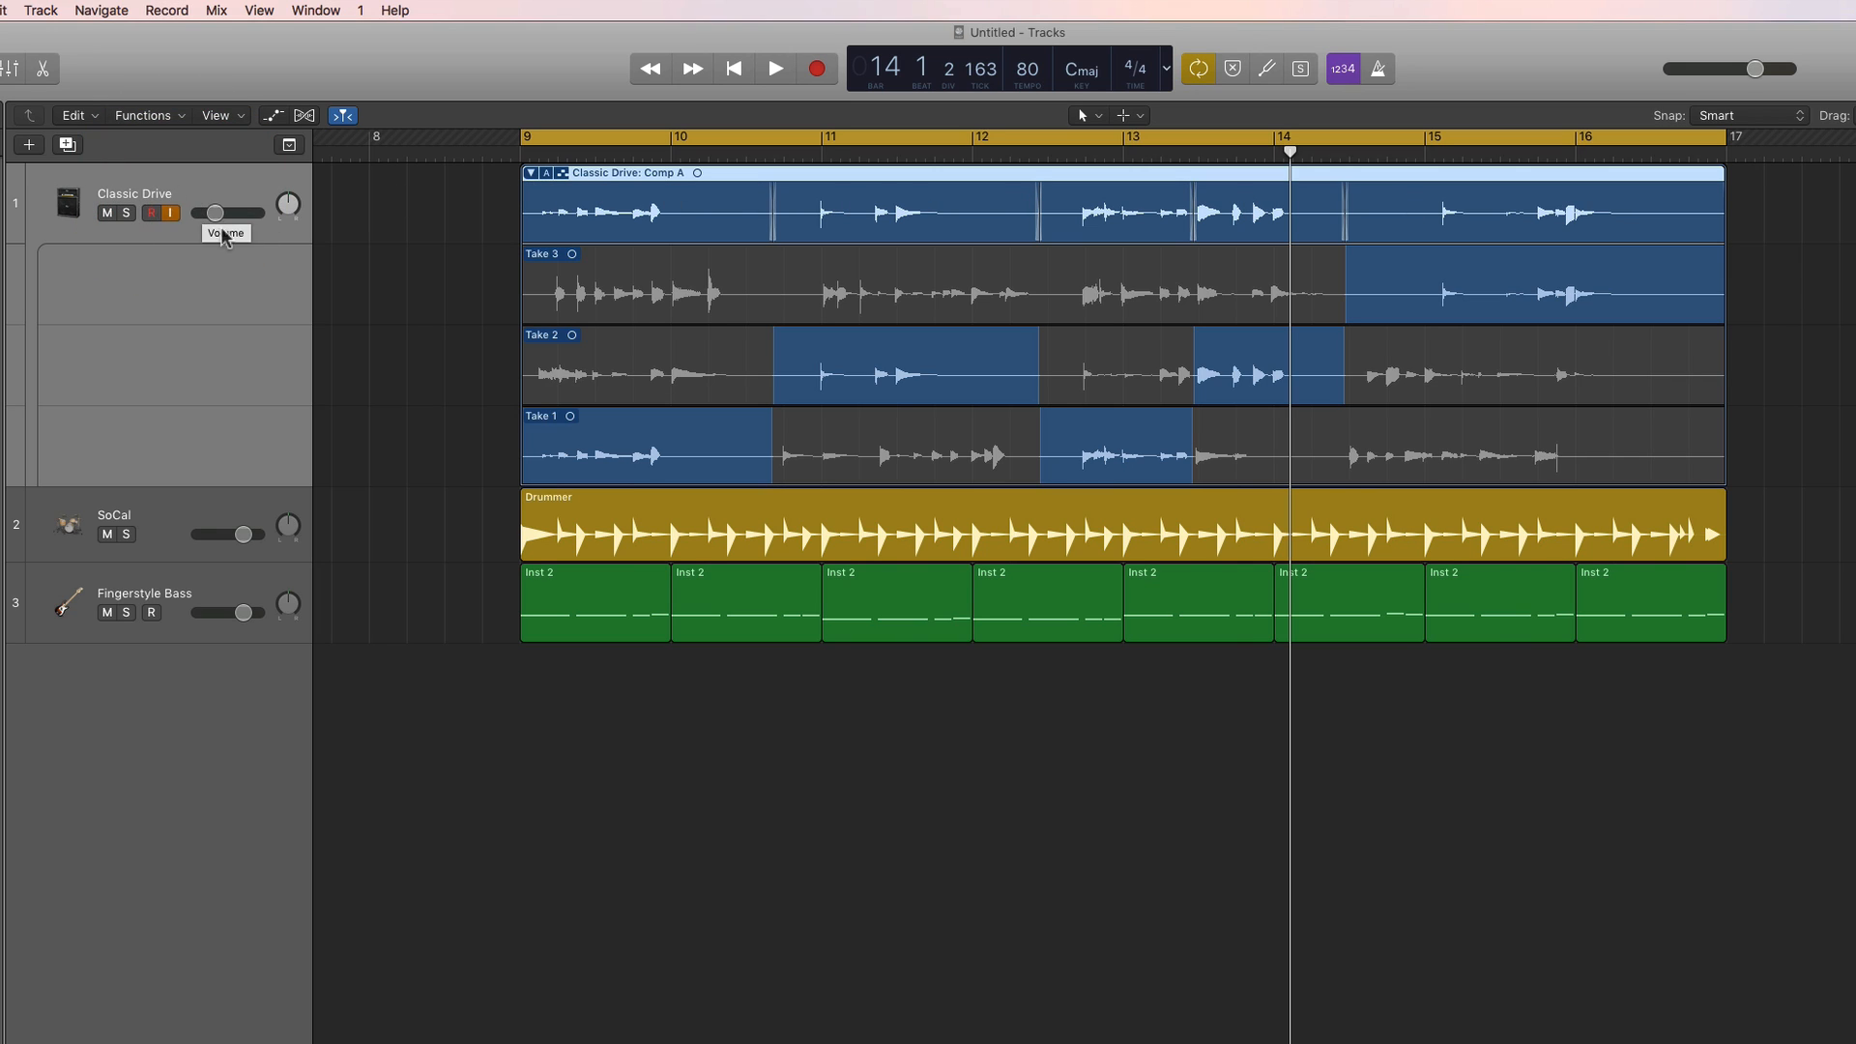
drag(479, 266, 1649, 453)
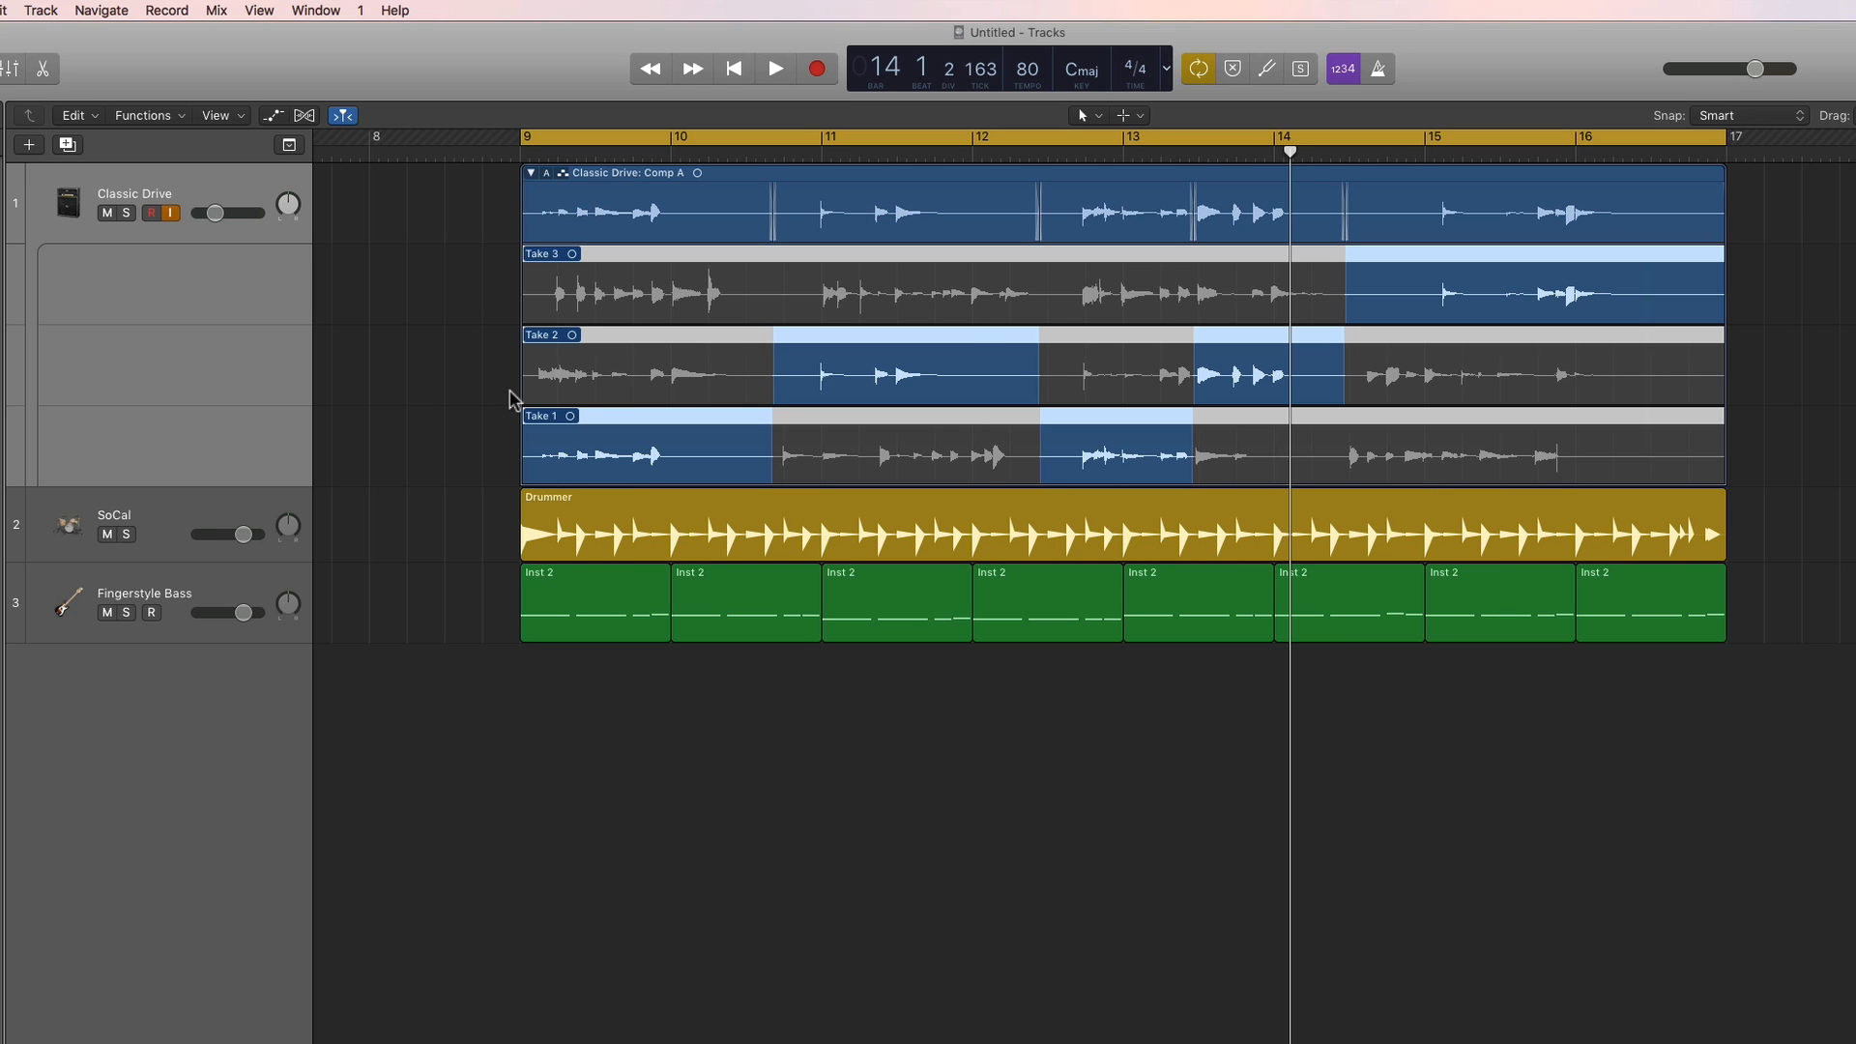
scroll(493, 359, left, 1)
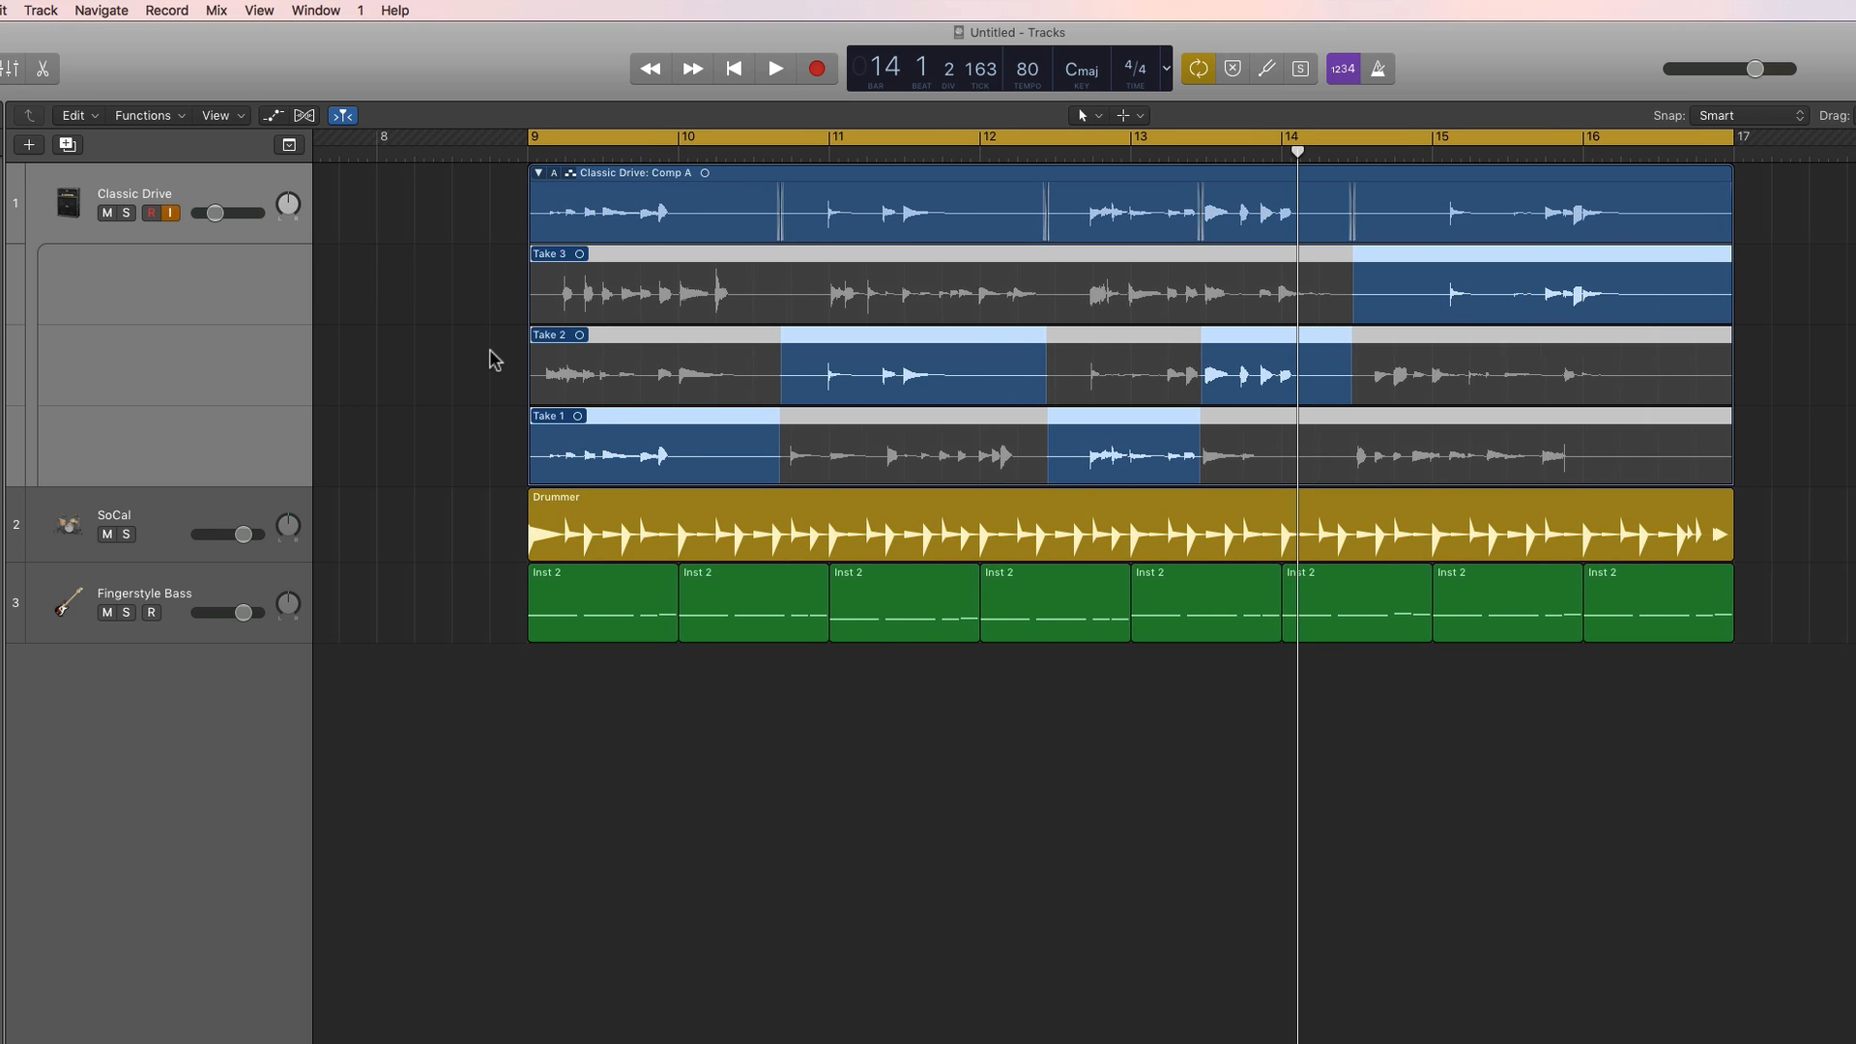
Unpack the take folder, select the Comp A, take and Comp B regions in turn, and undo the unpacking.
click(559, 174)
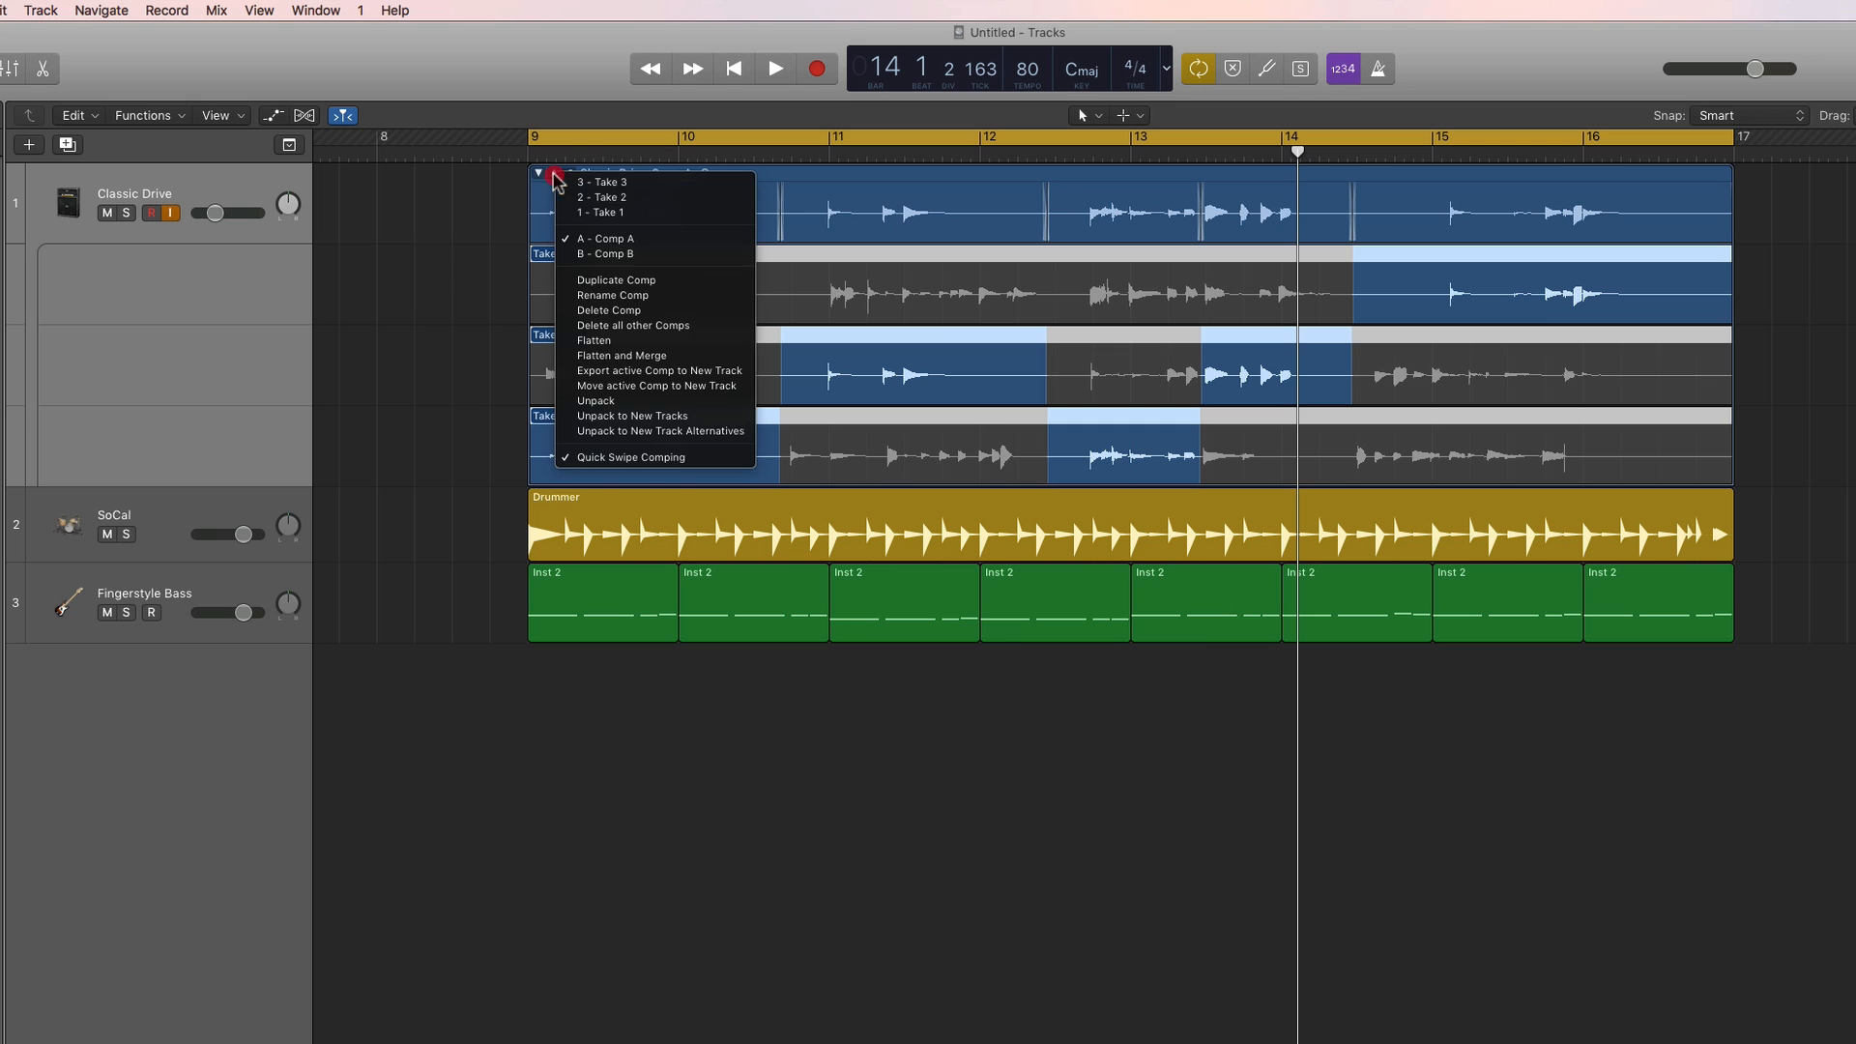
click(629, 400)
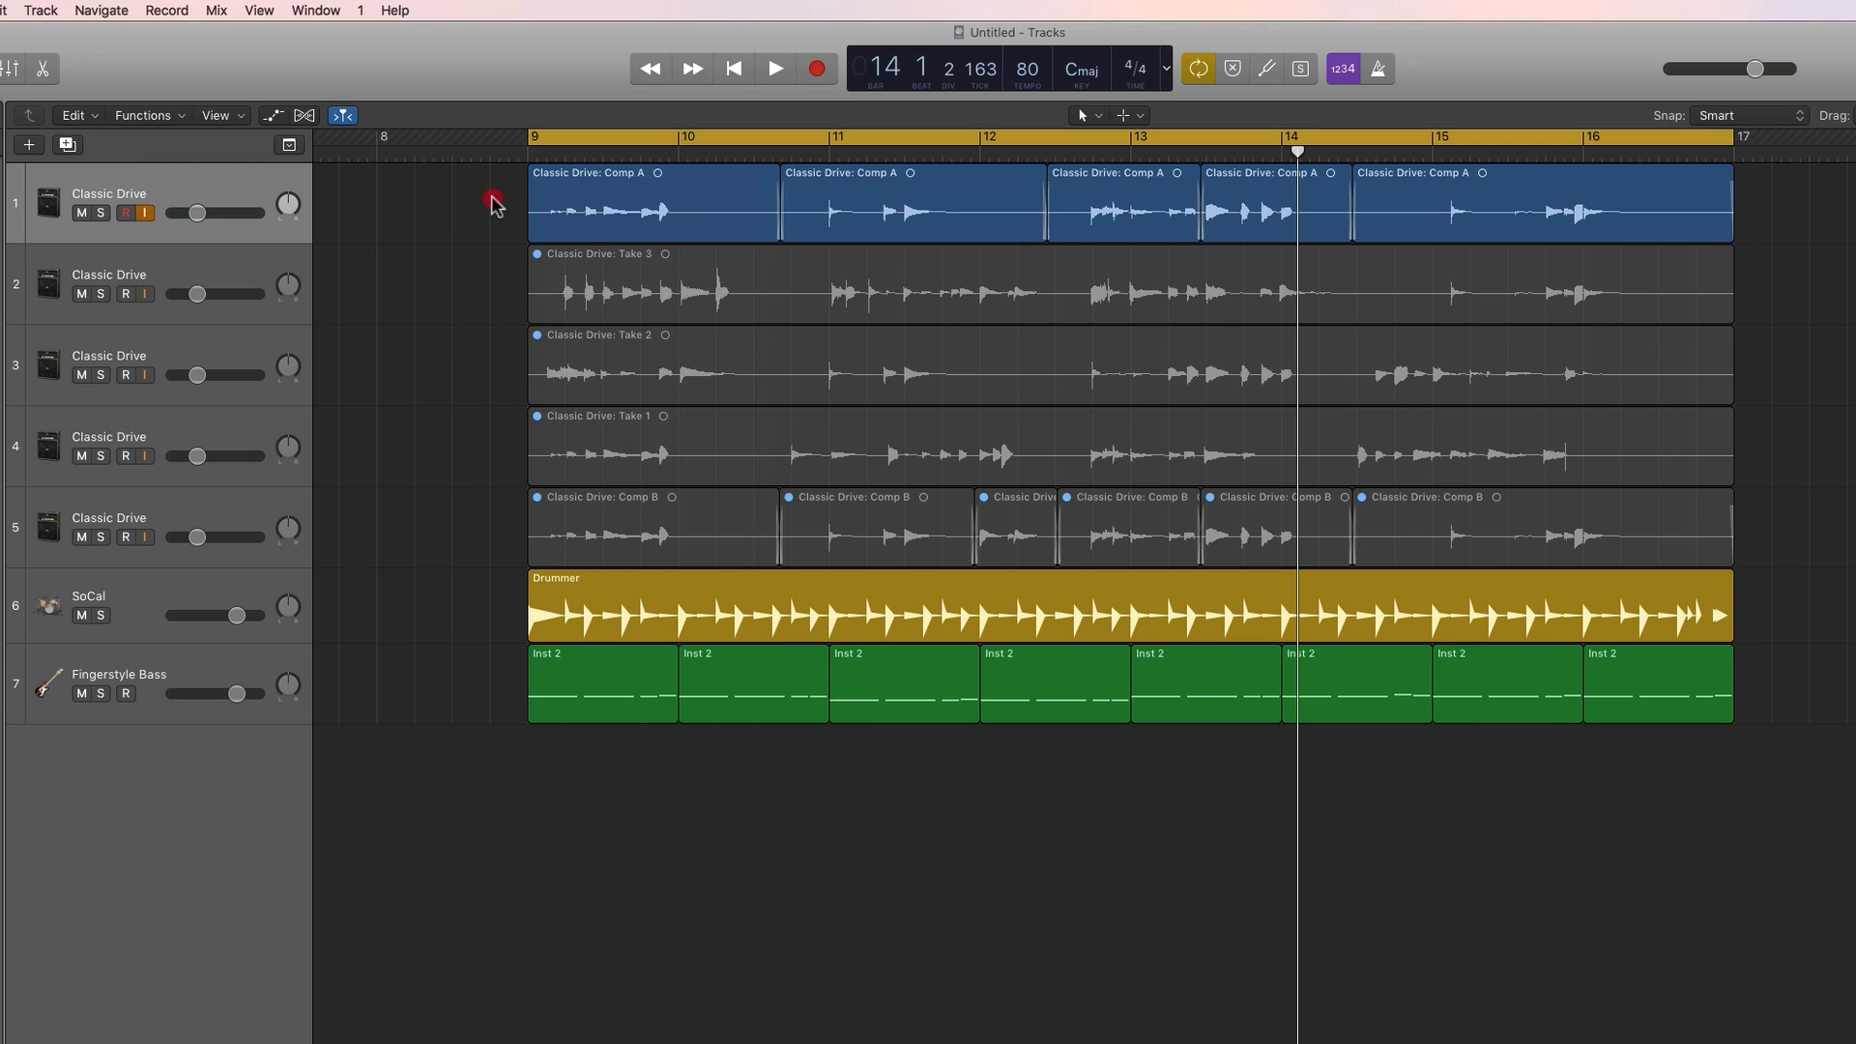
drag(491, 203, 1673, 220)
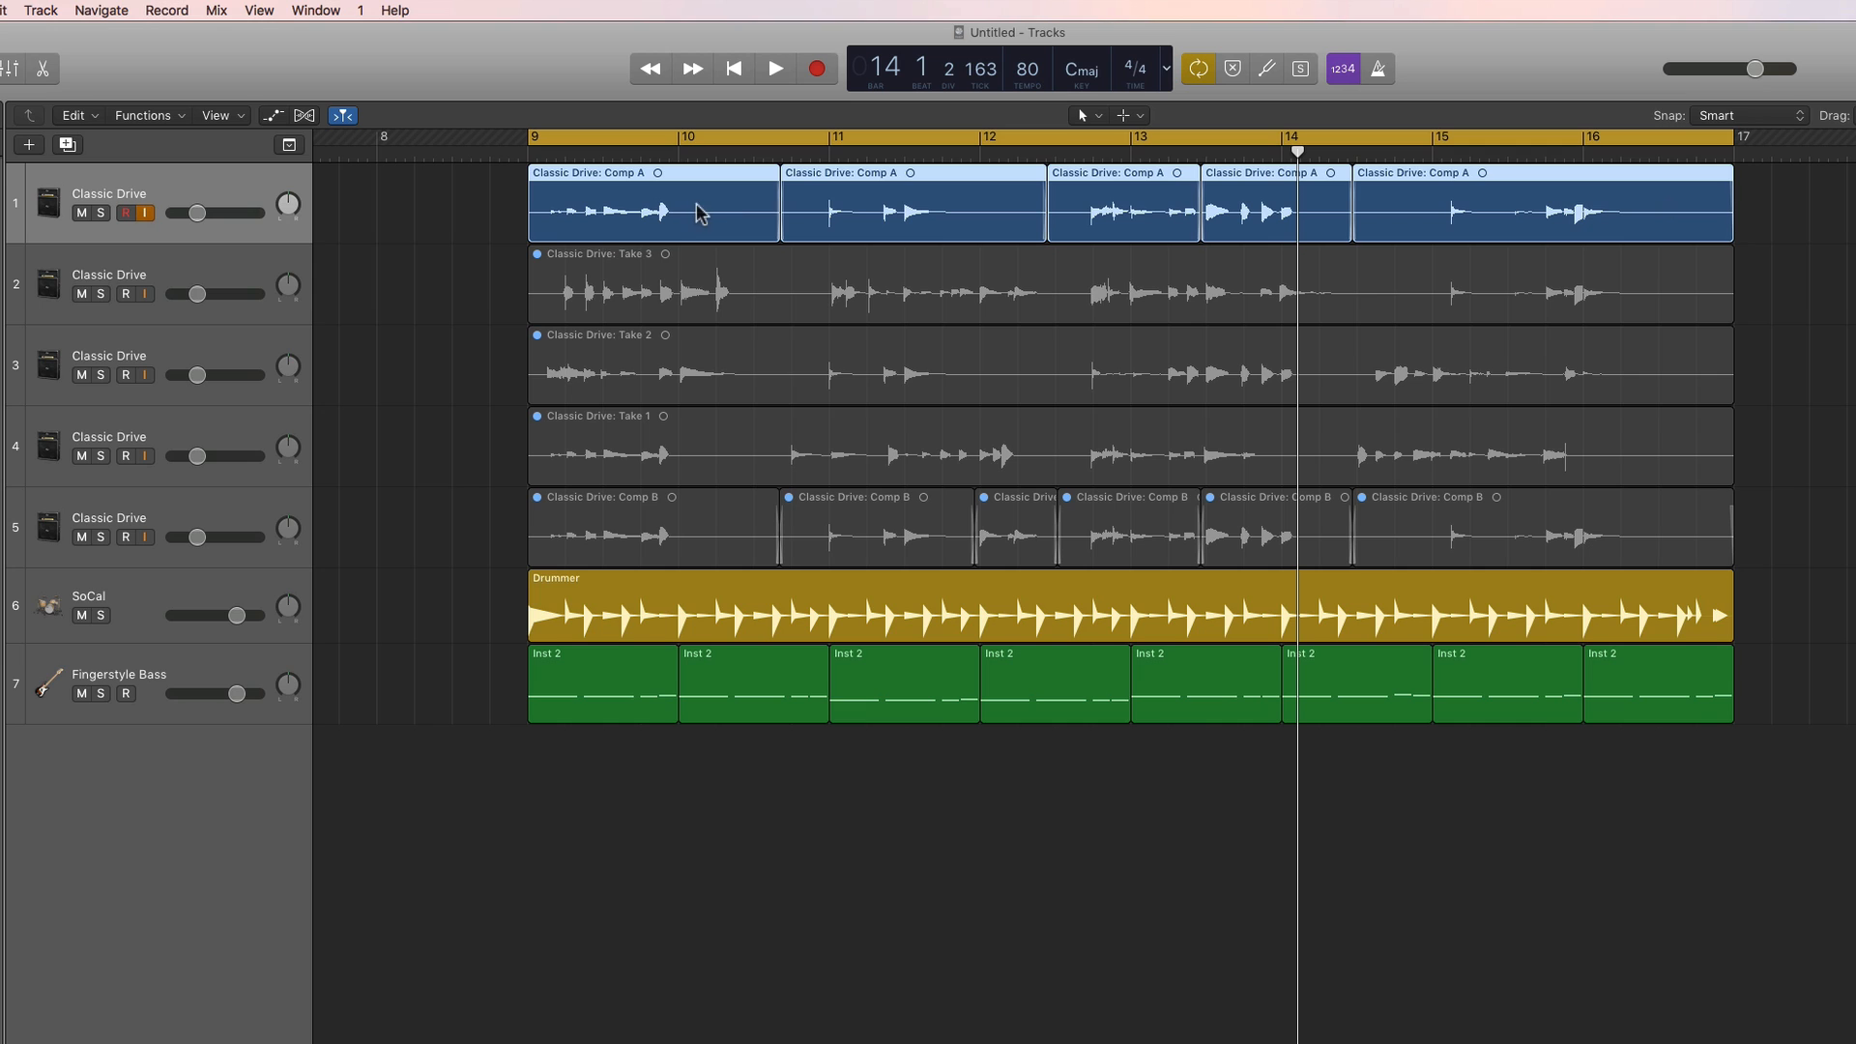
drag(482, 267, 738, 435)
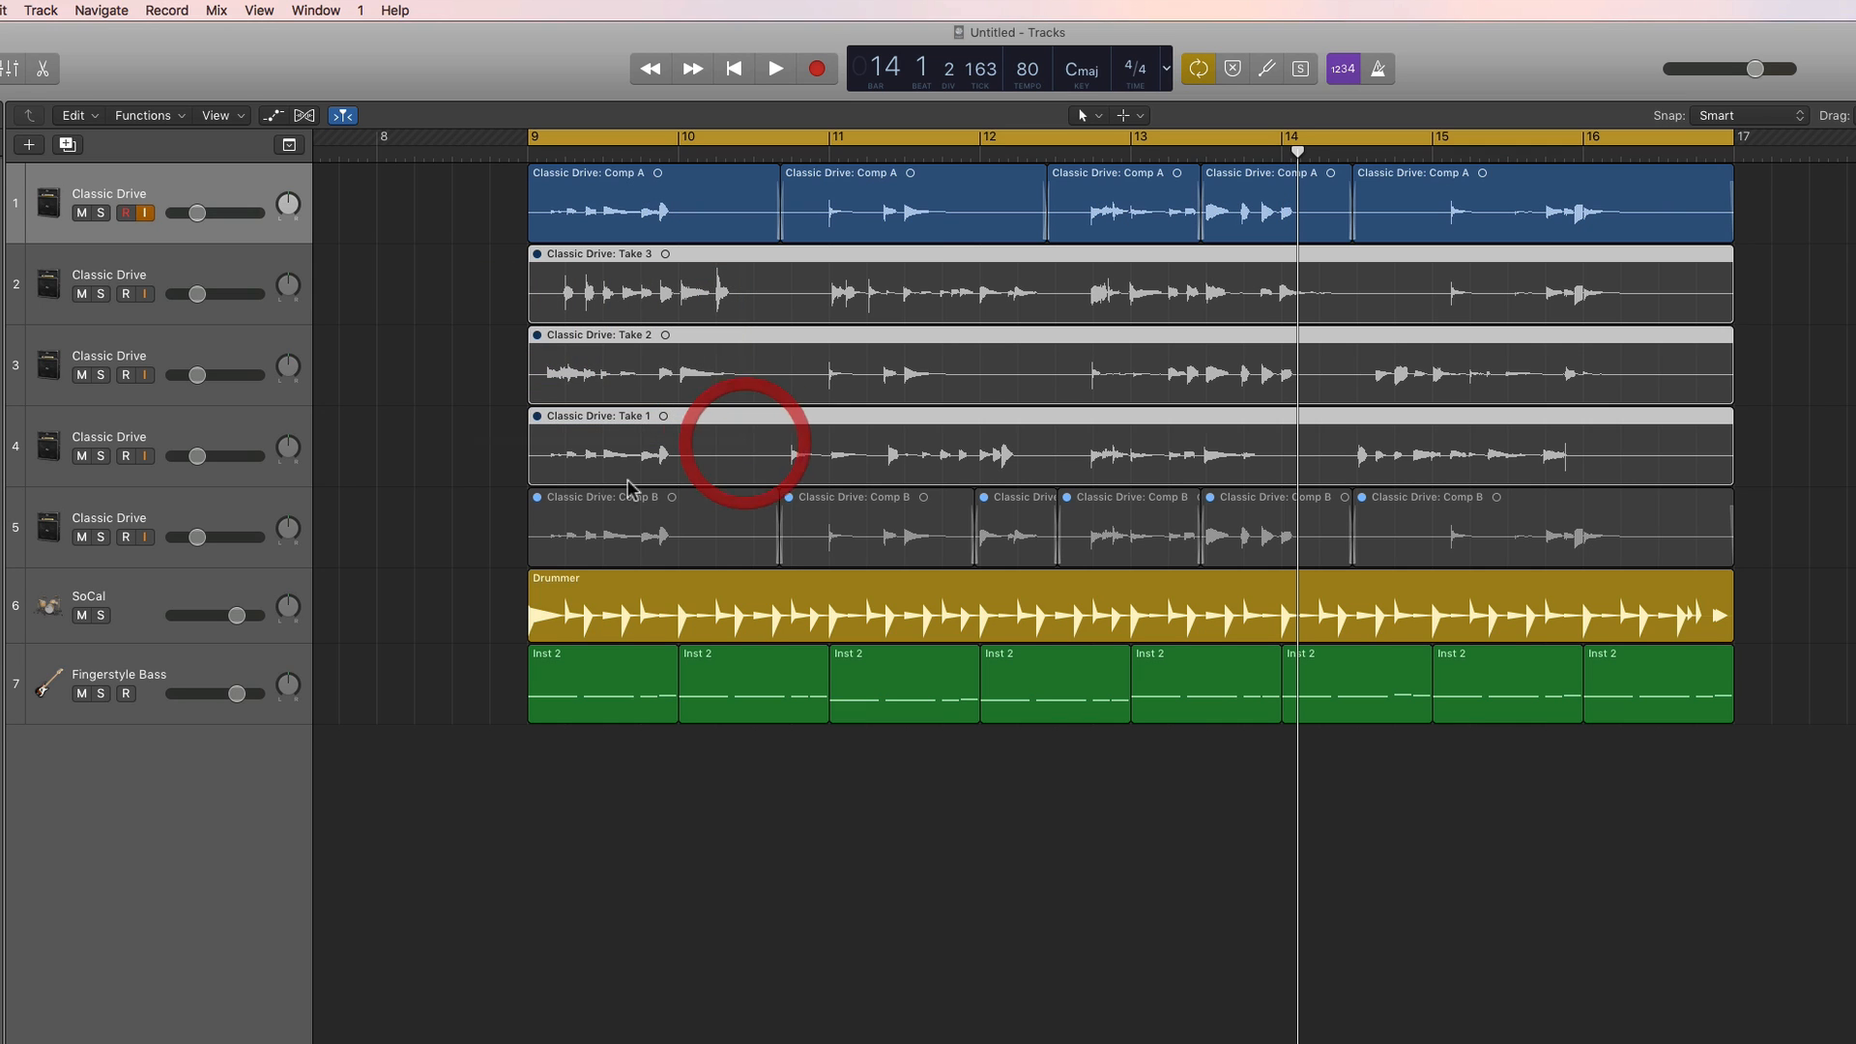
drag(500, 525, 1649, 537)
key(super+z)
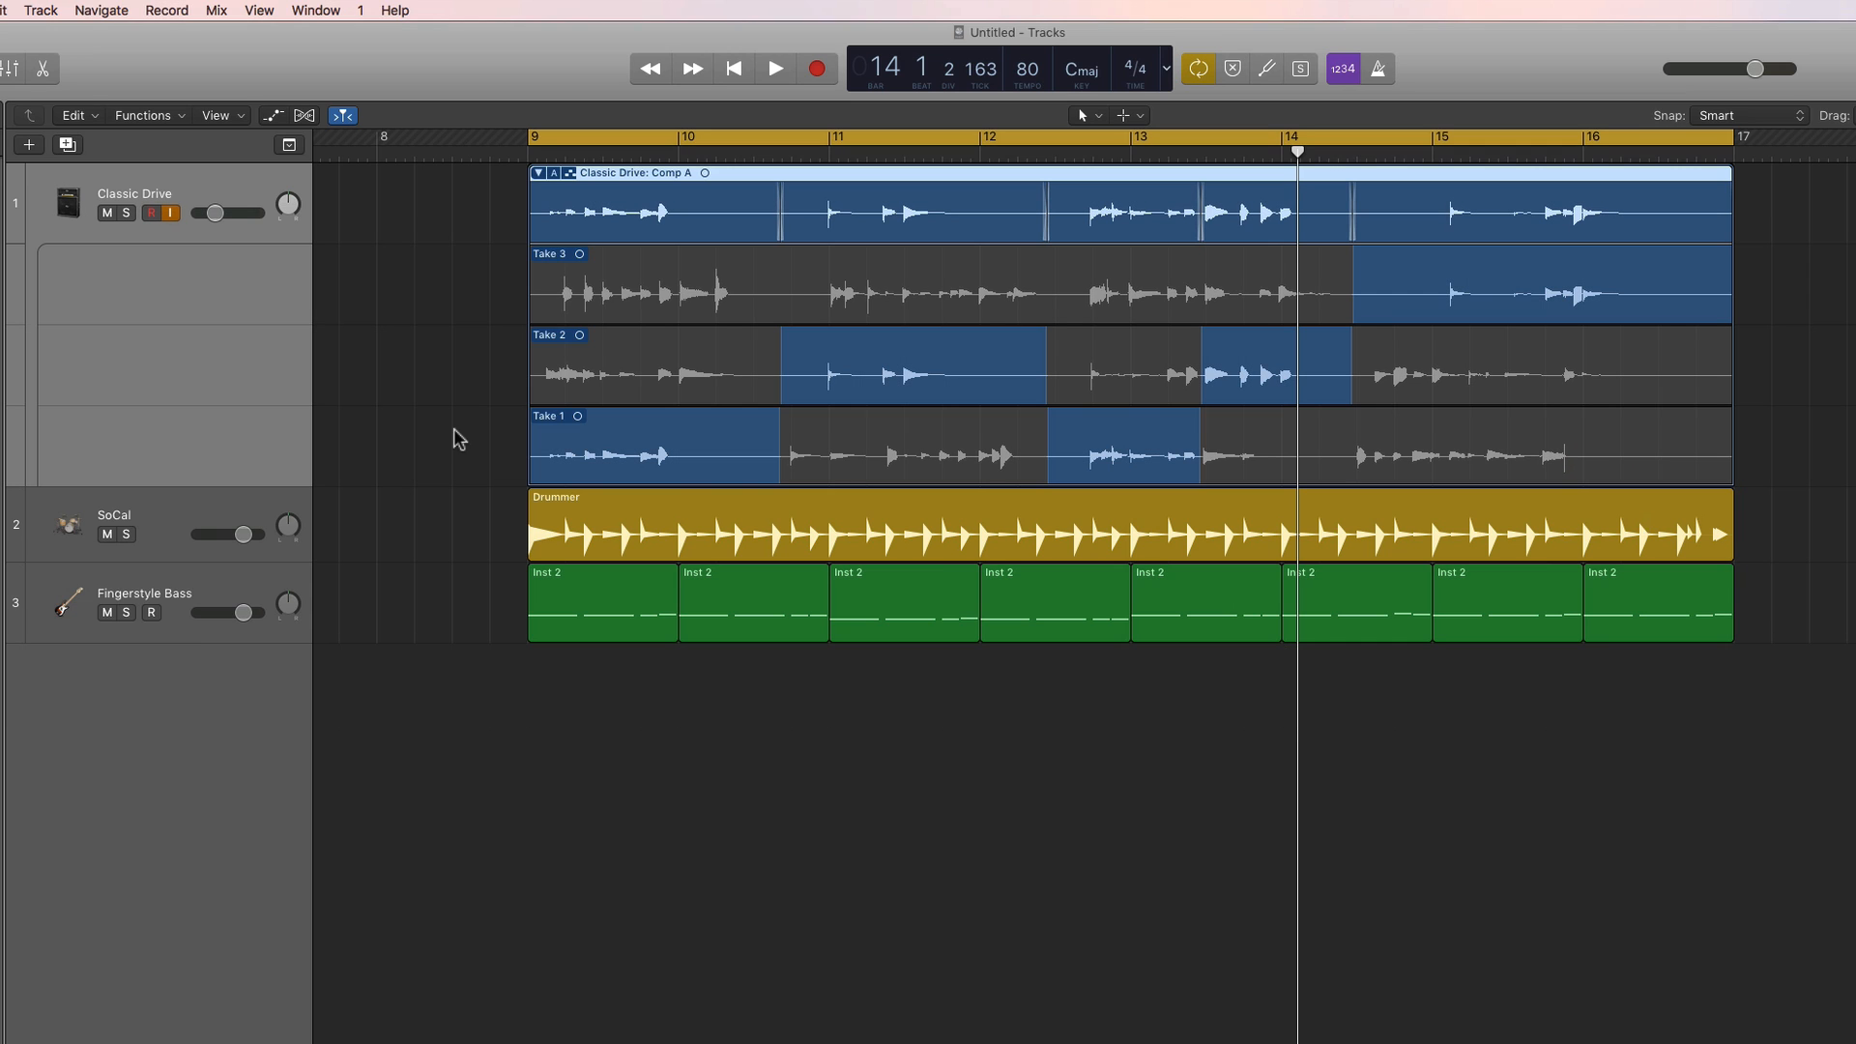
Unpack the take folder to new tracks, and undo that unpacking.
click(555, 174)
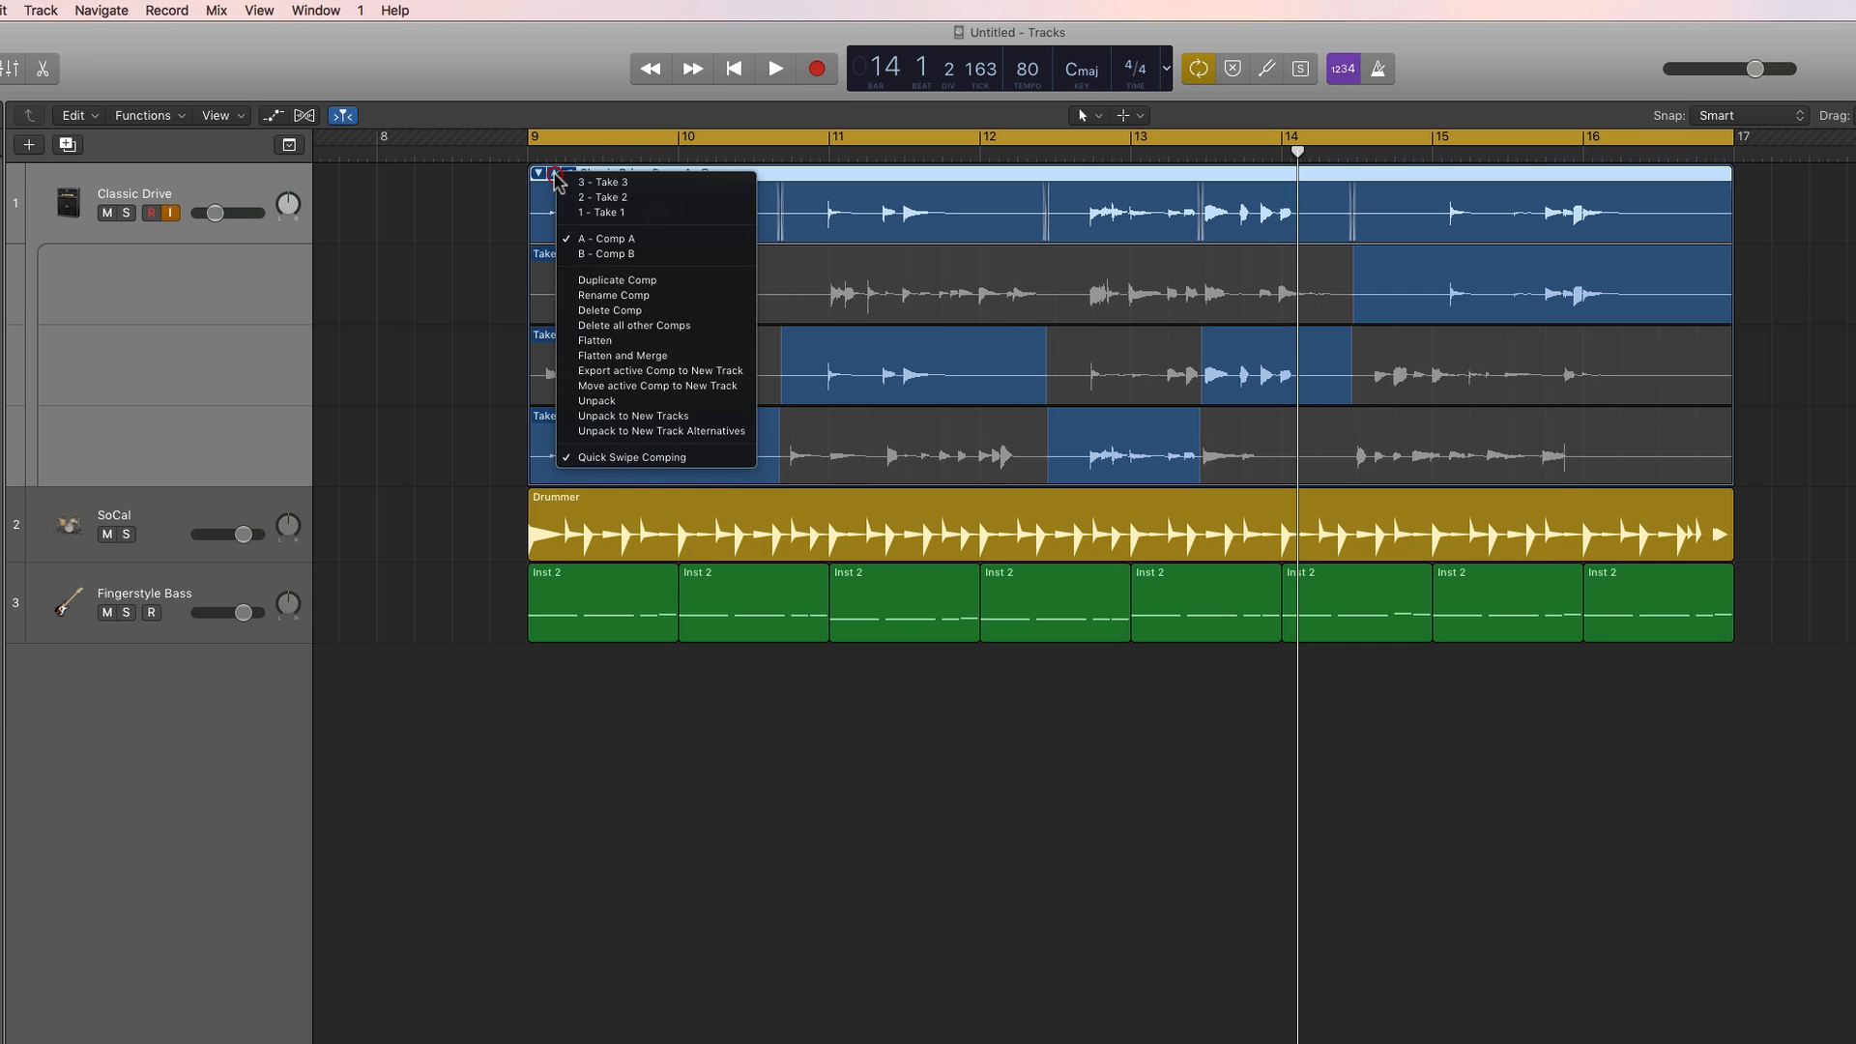
click(631, 416)
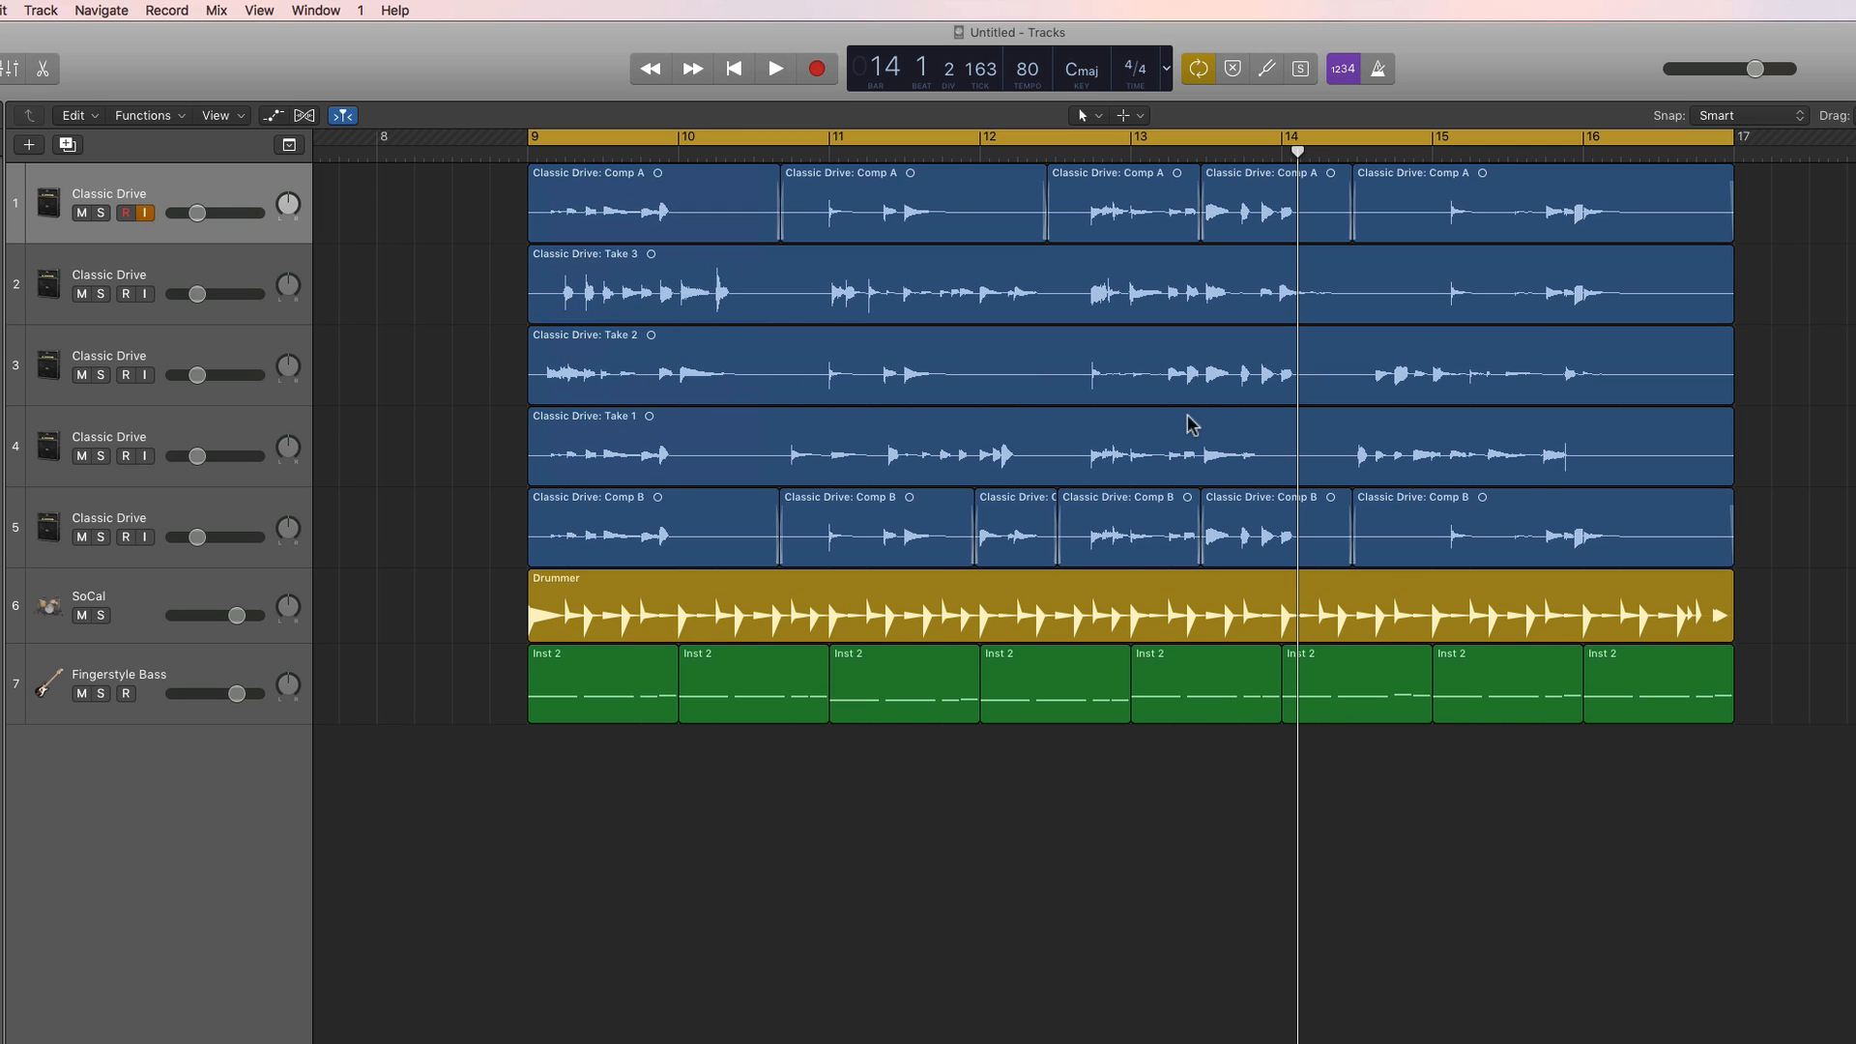
key(super+z)
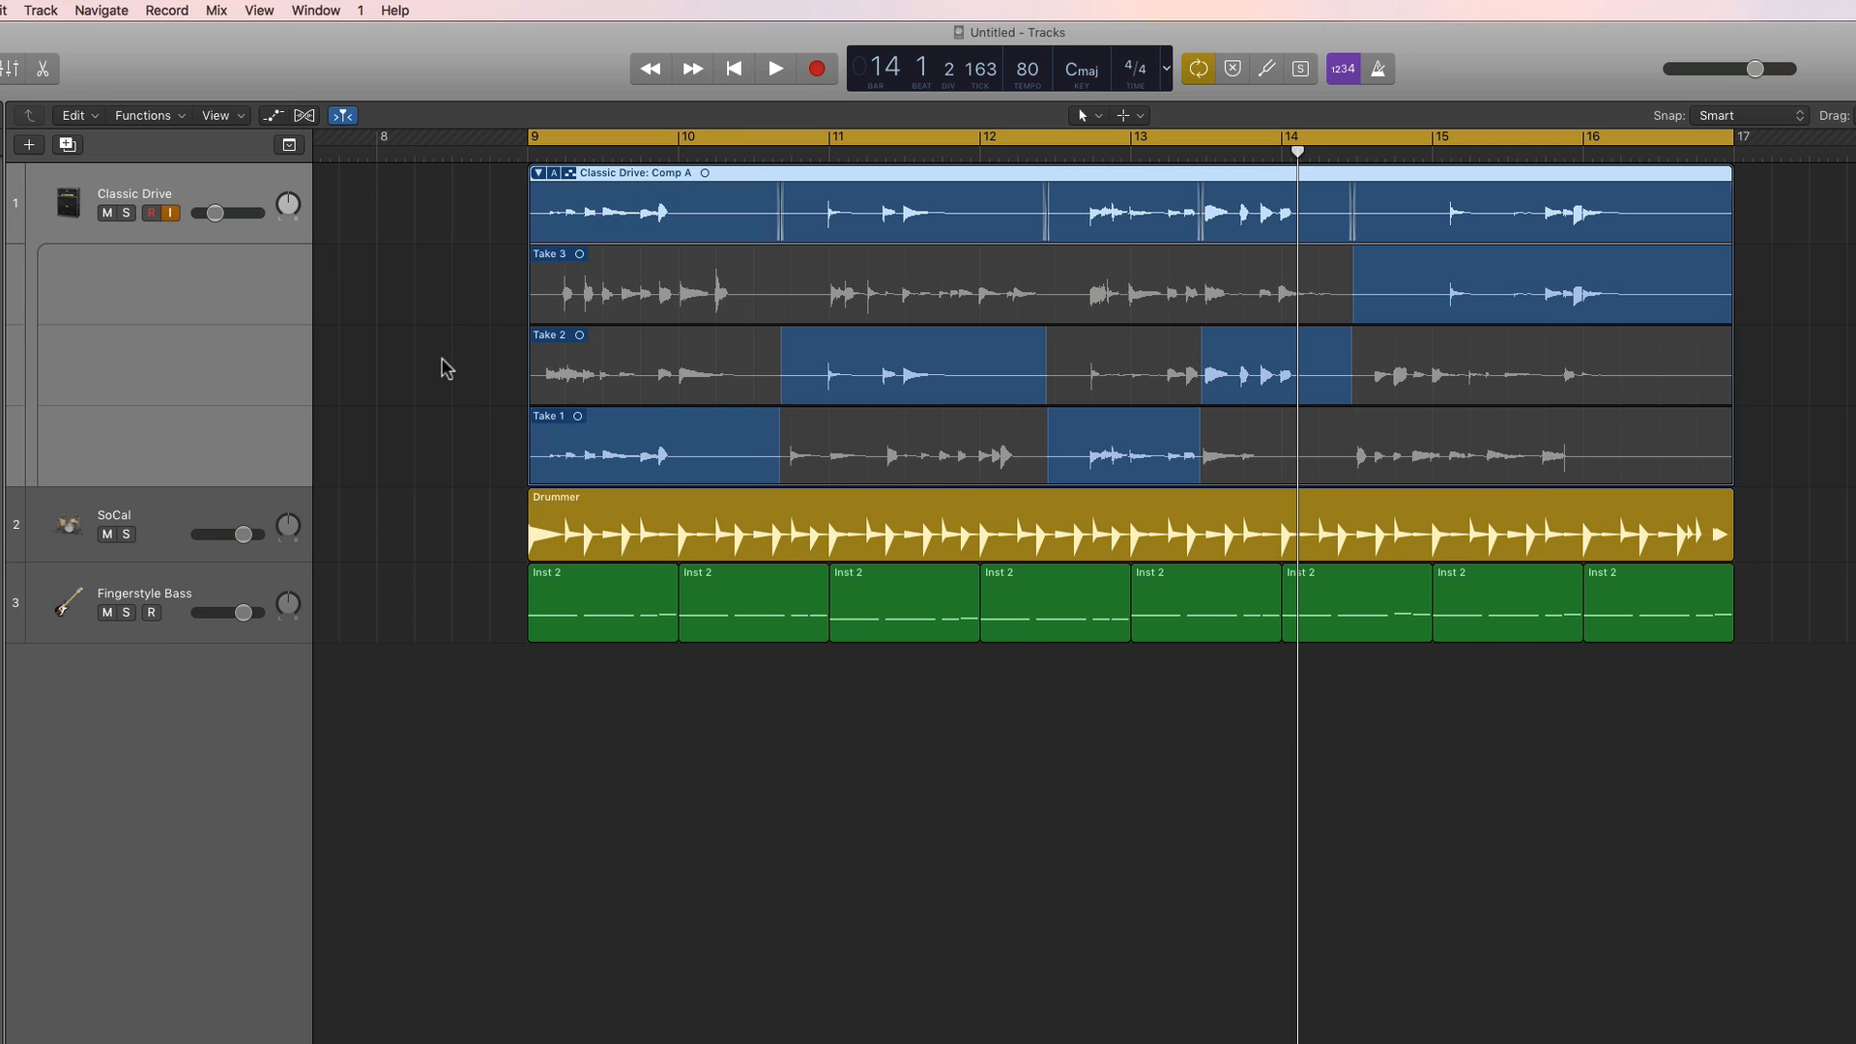
Unpack the Classic Drive take folder to new track alternatives.
click(552, 176)
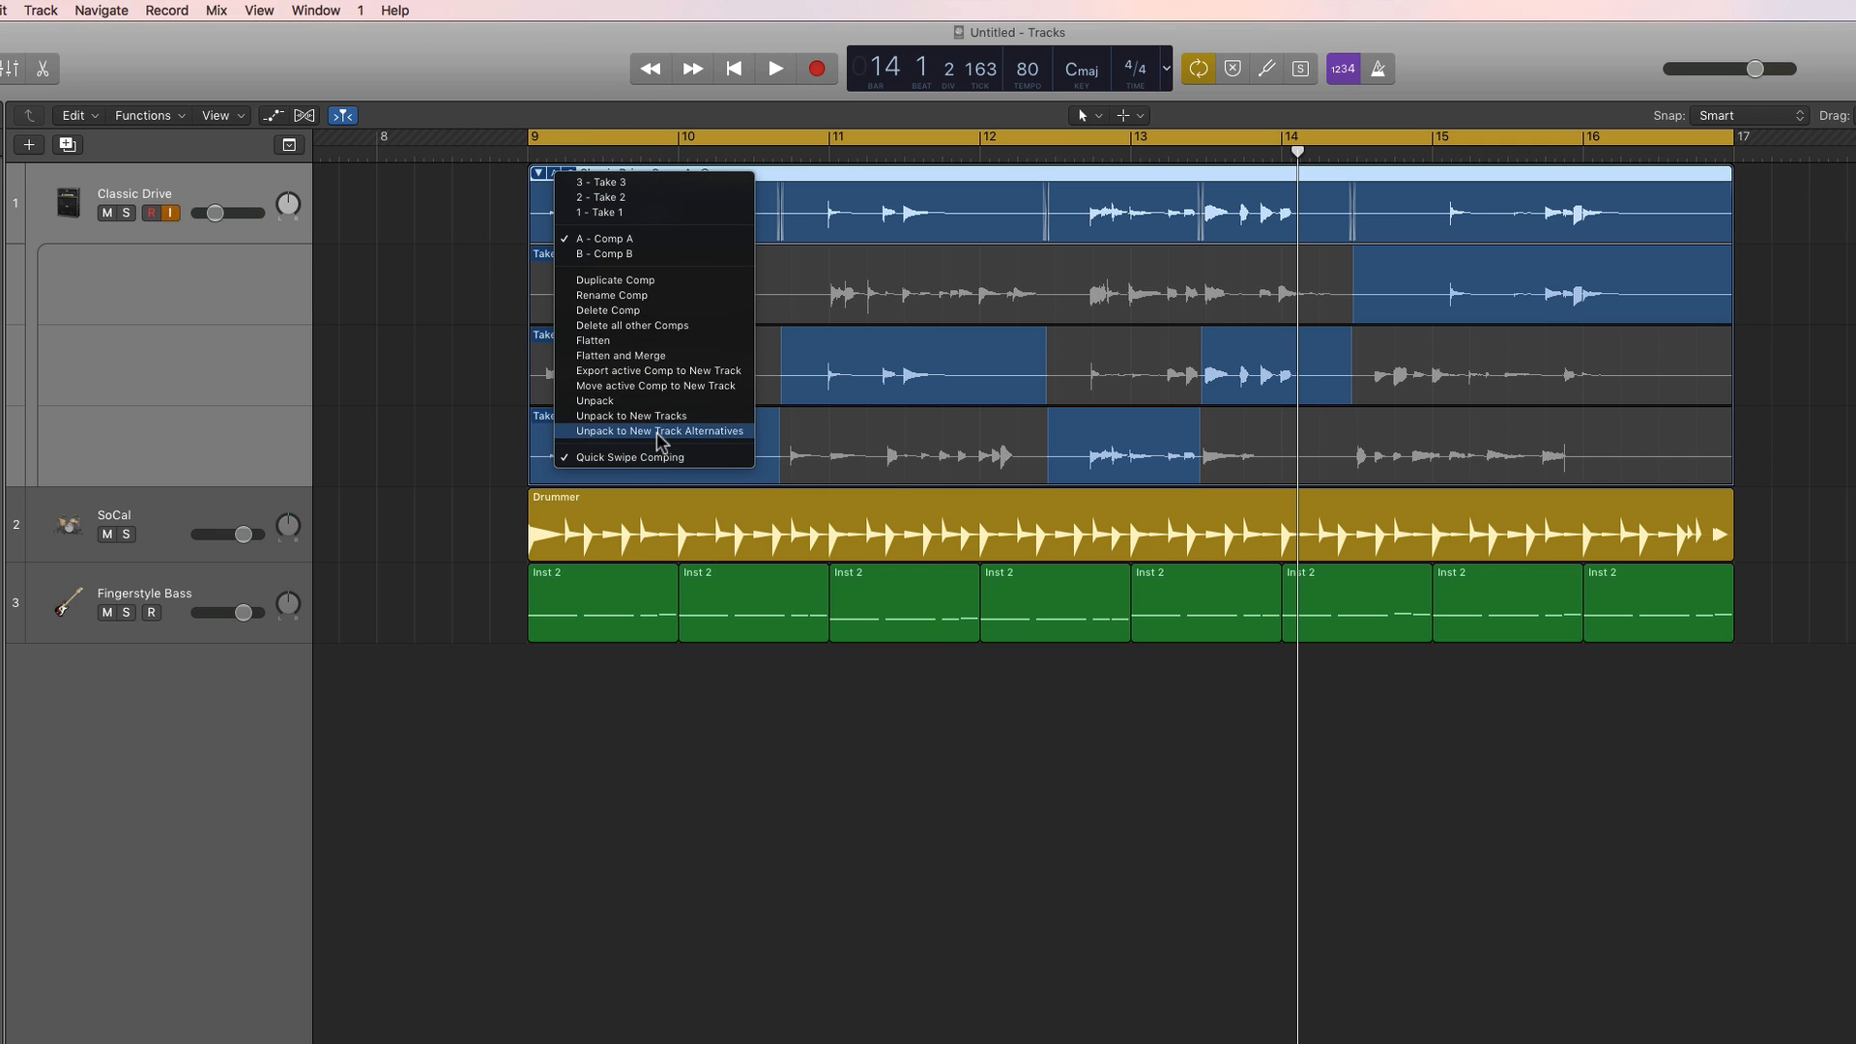
click(495, 370)
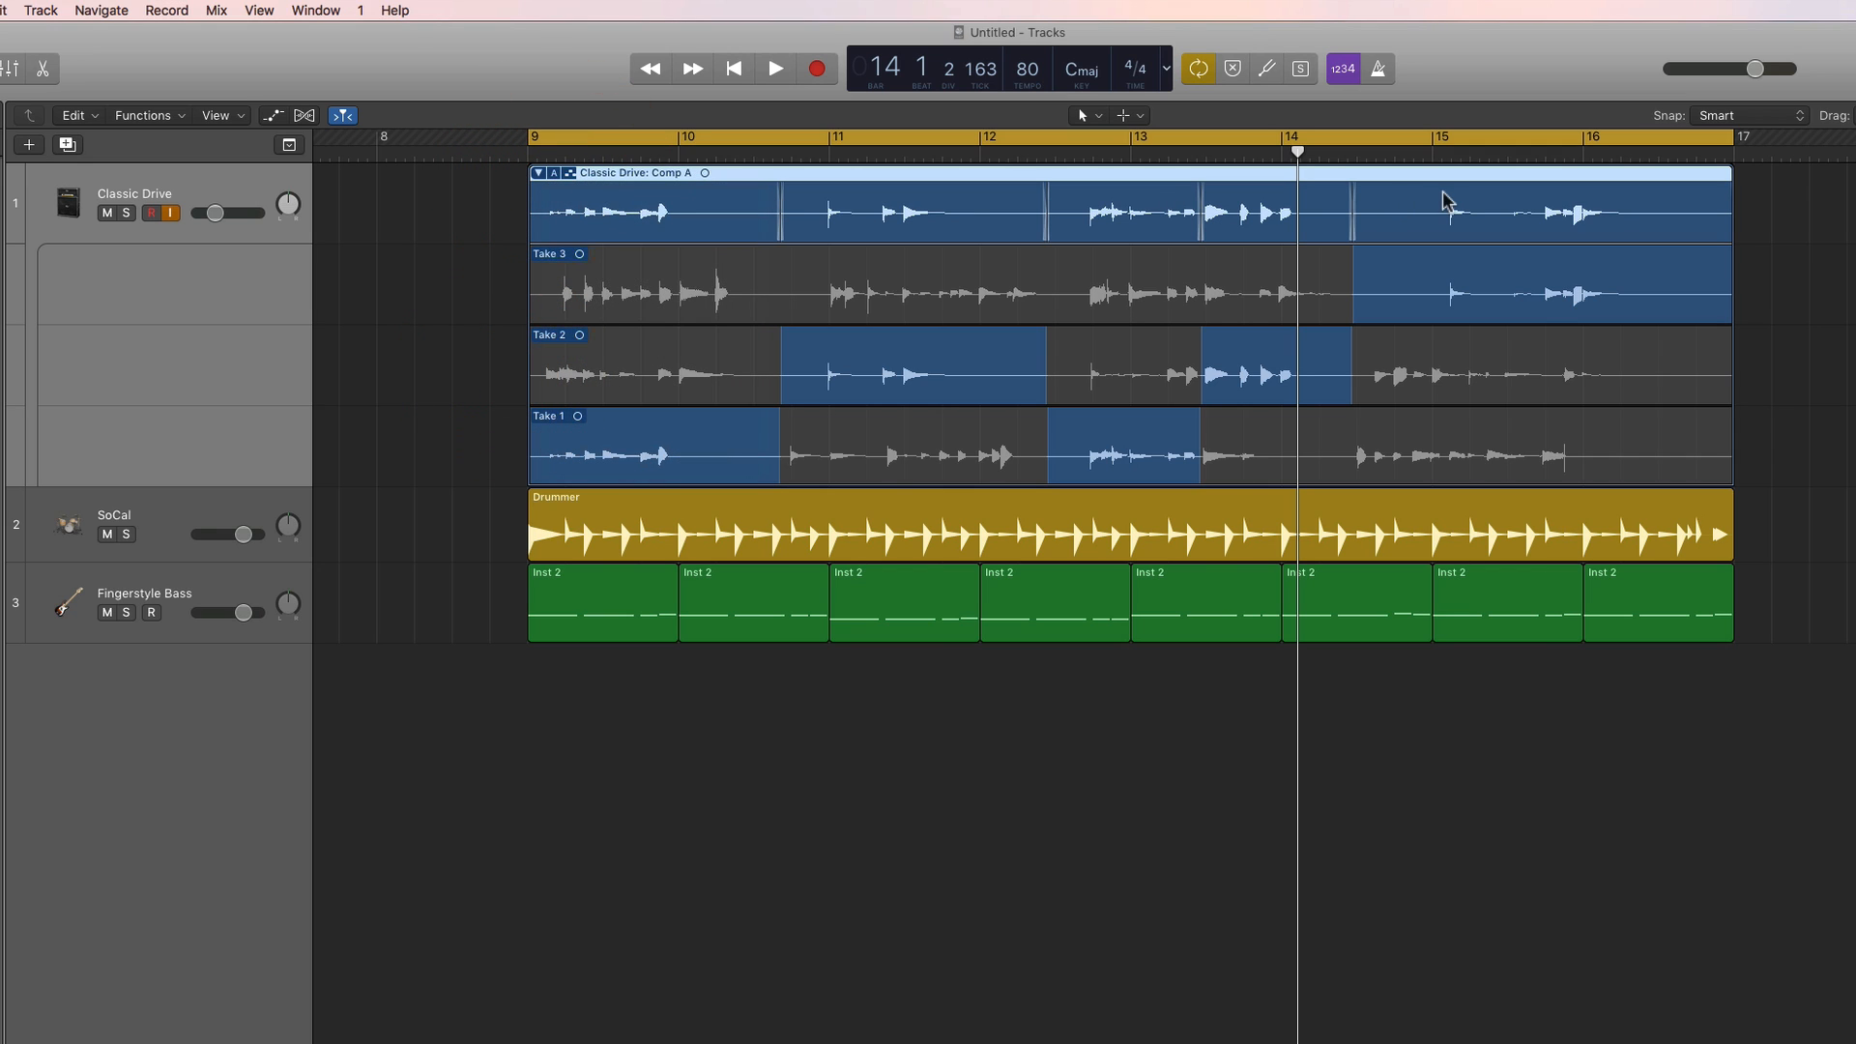
click(555, 175)
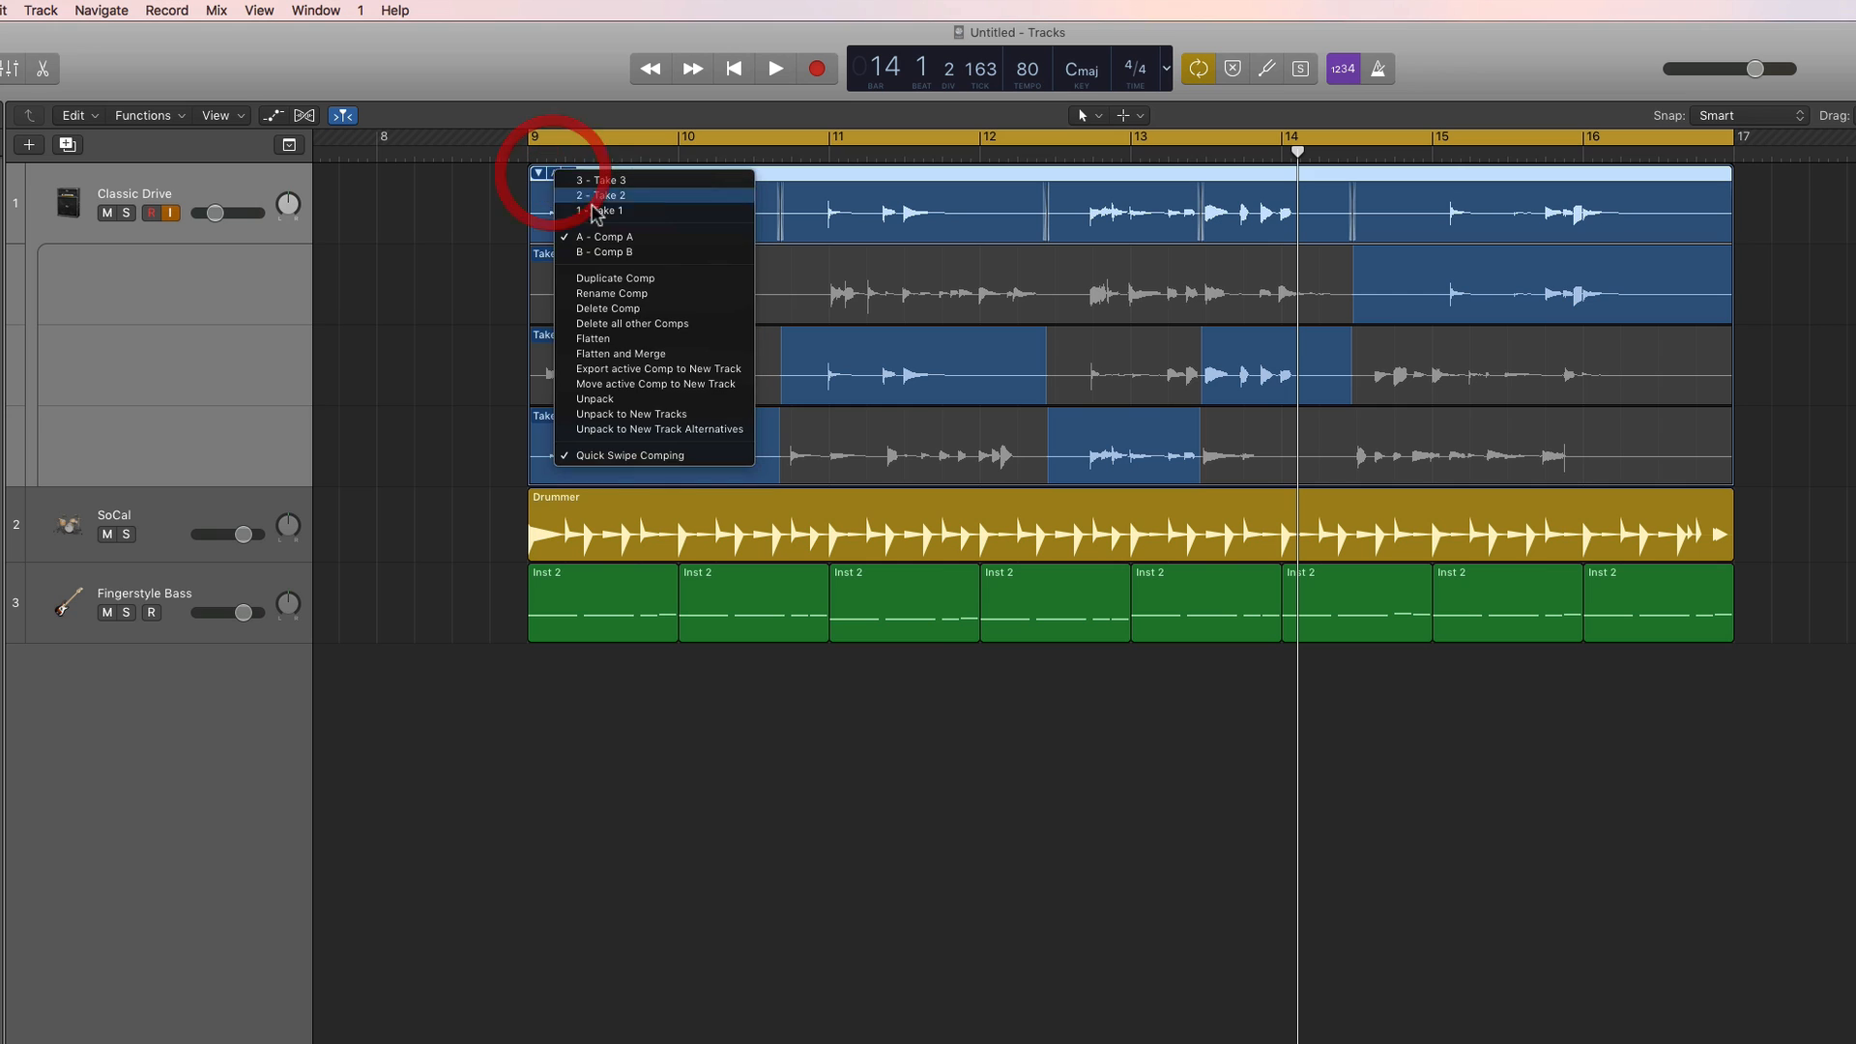
click(483, 246)
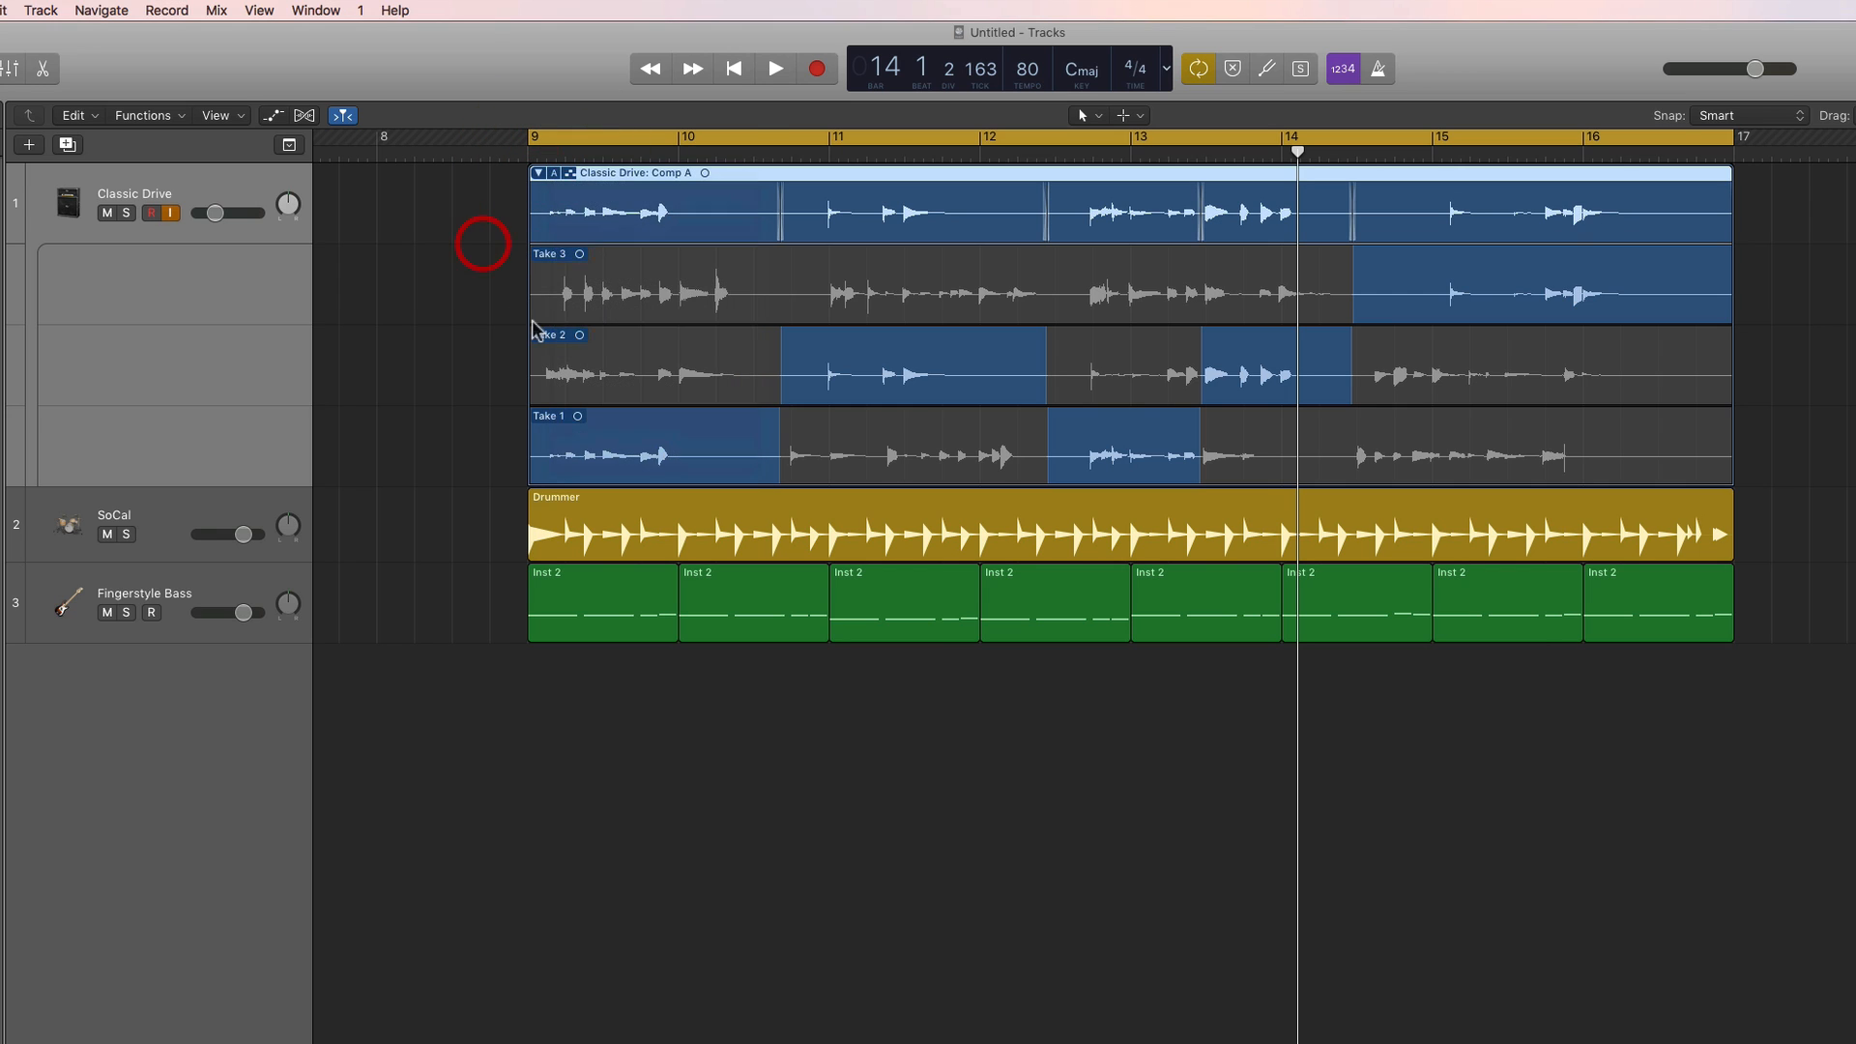
click(556, 175)
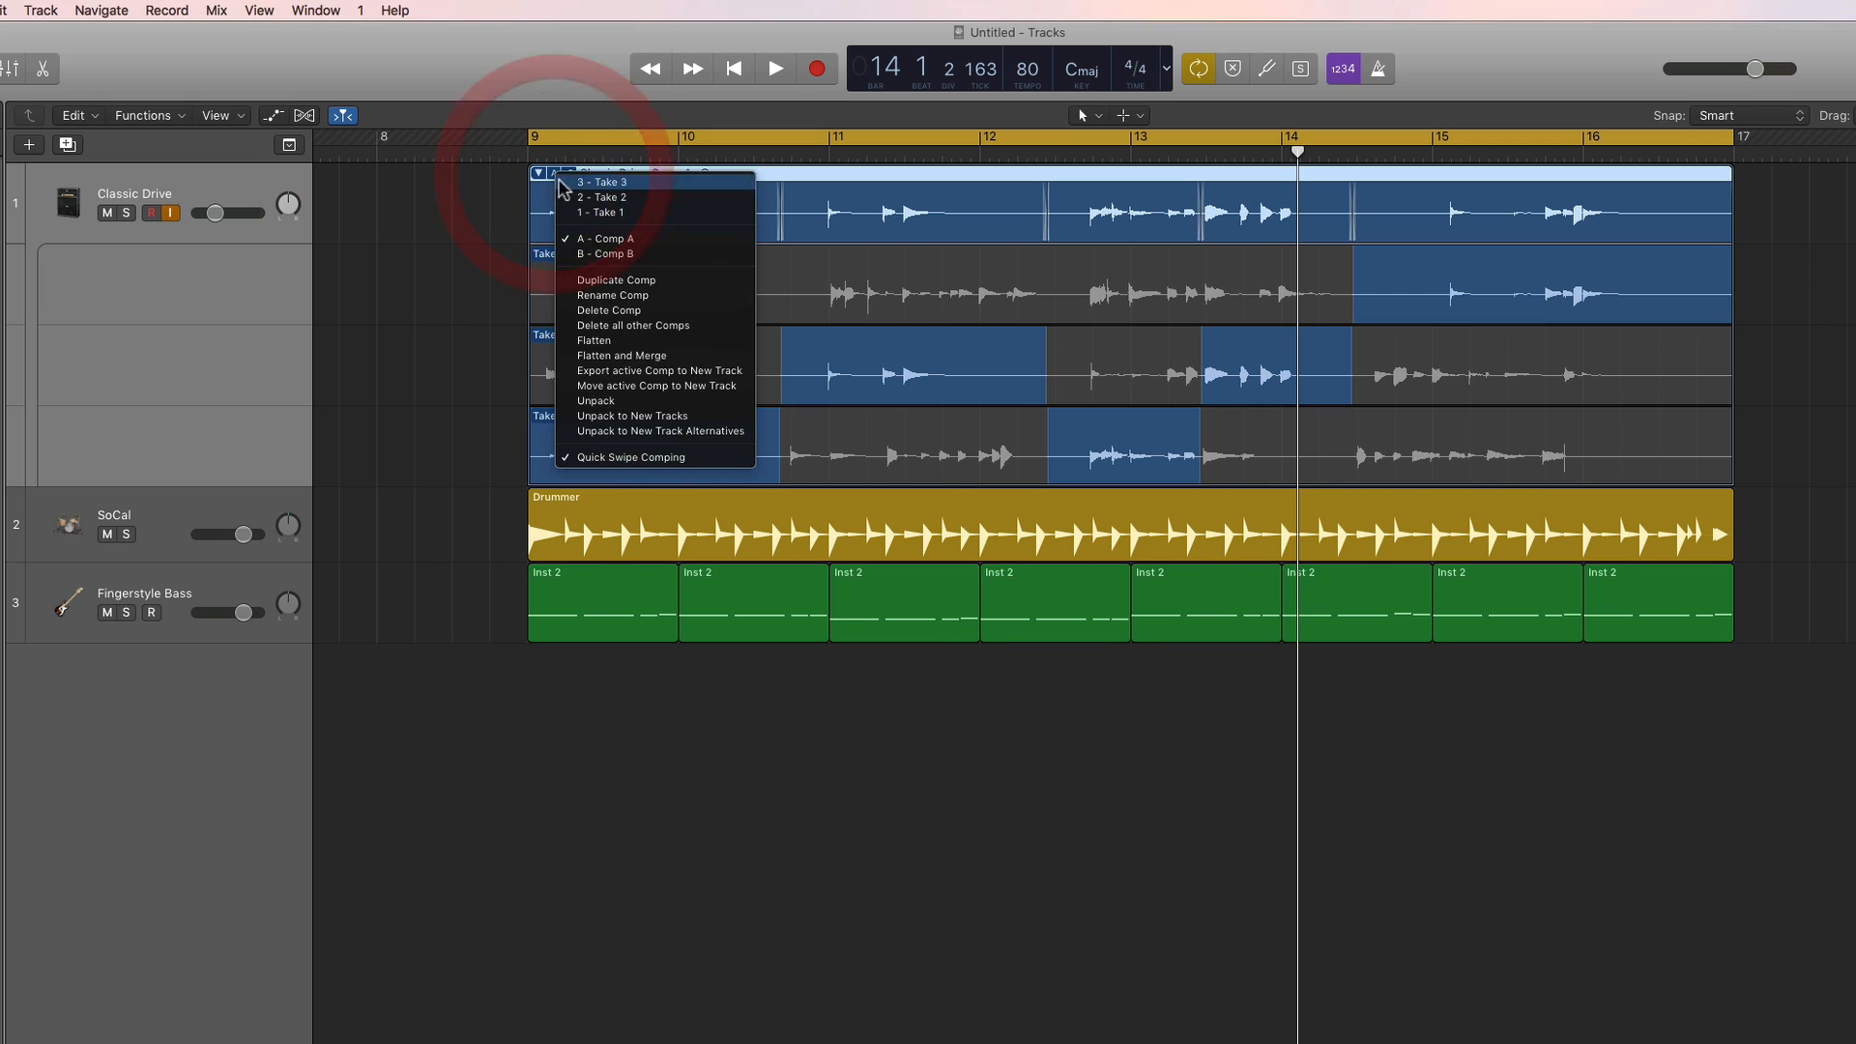
click(702, 437)
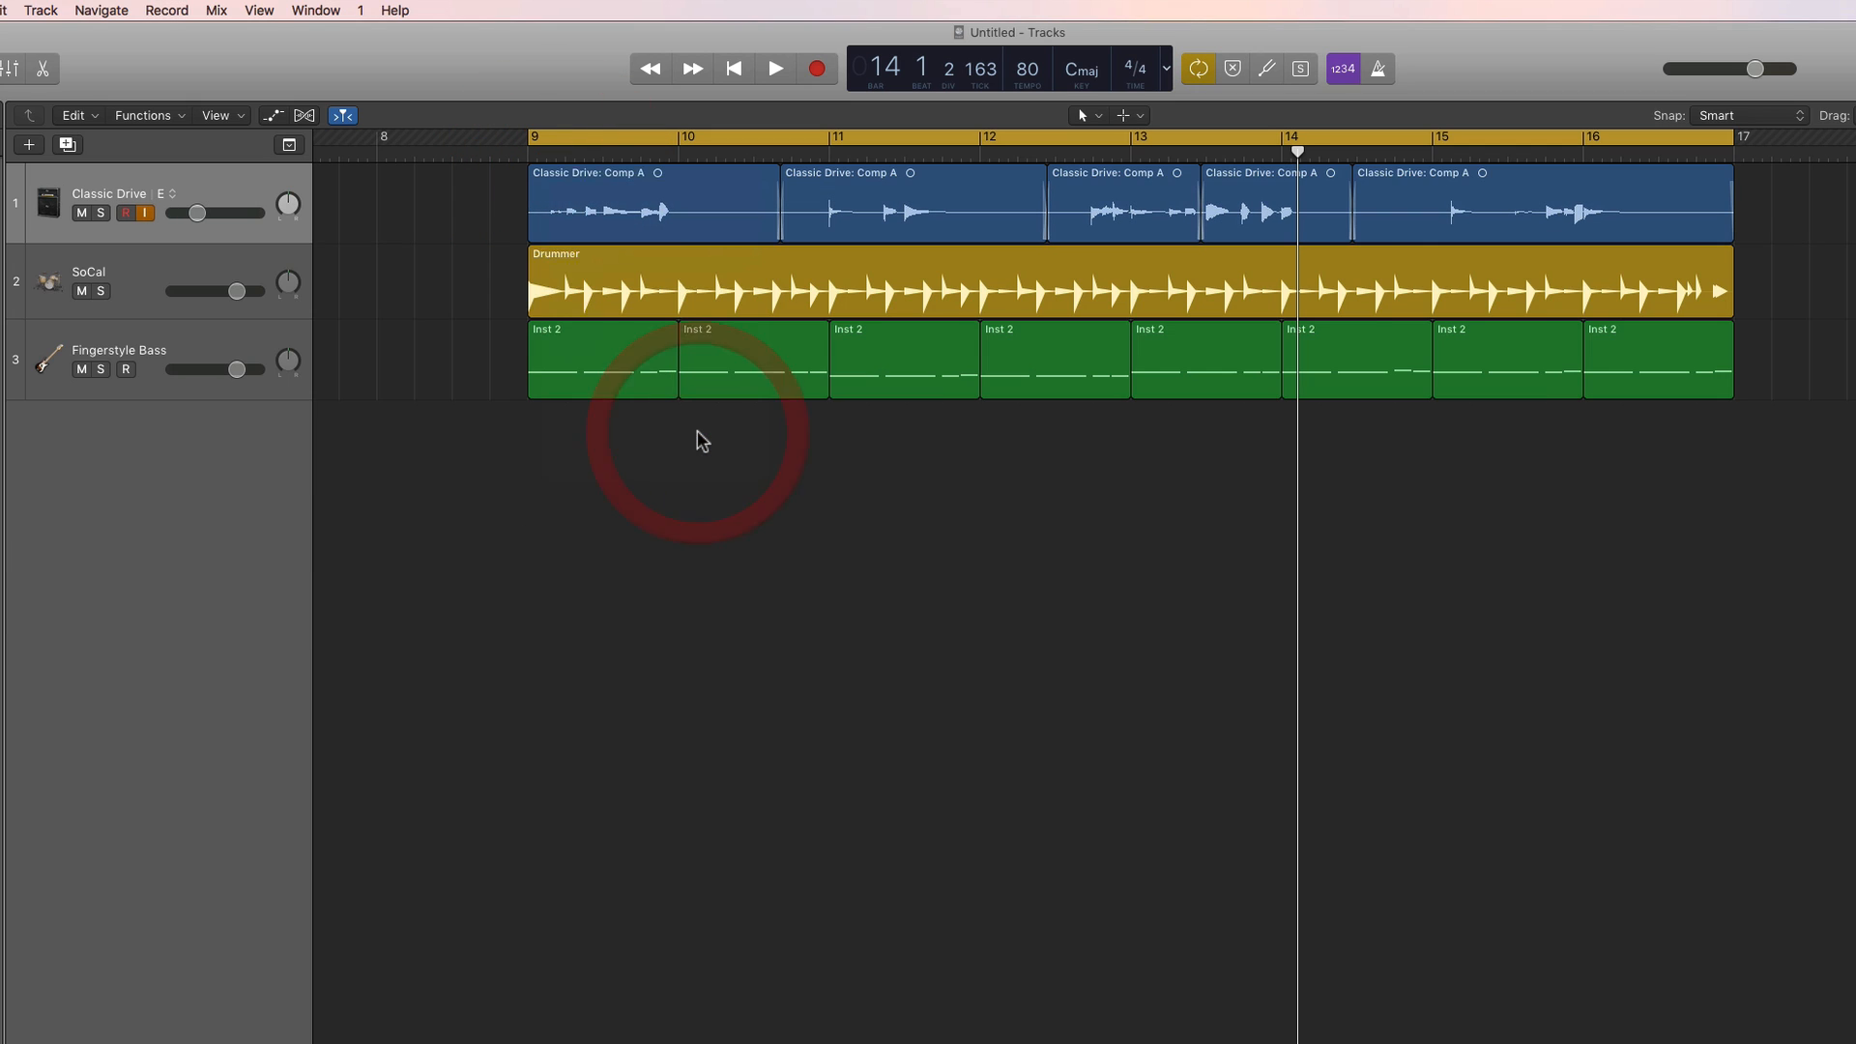
Select the Comp A regions and show the inactive alternatives of the Classic Drive track.
drag(493, 184, 1617, 212)
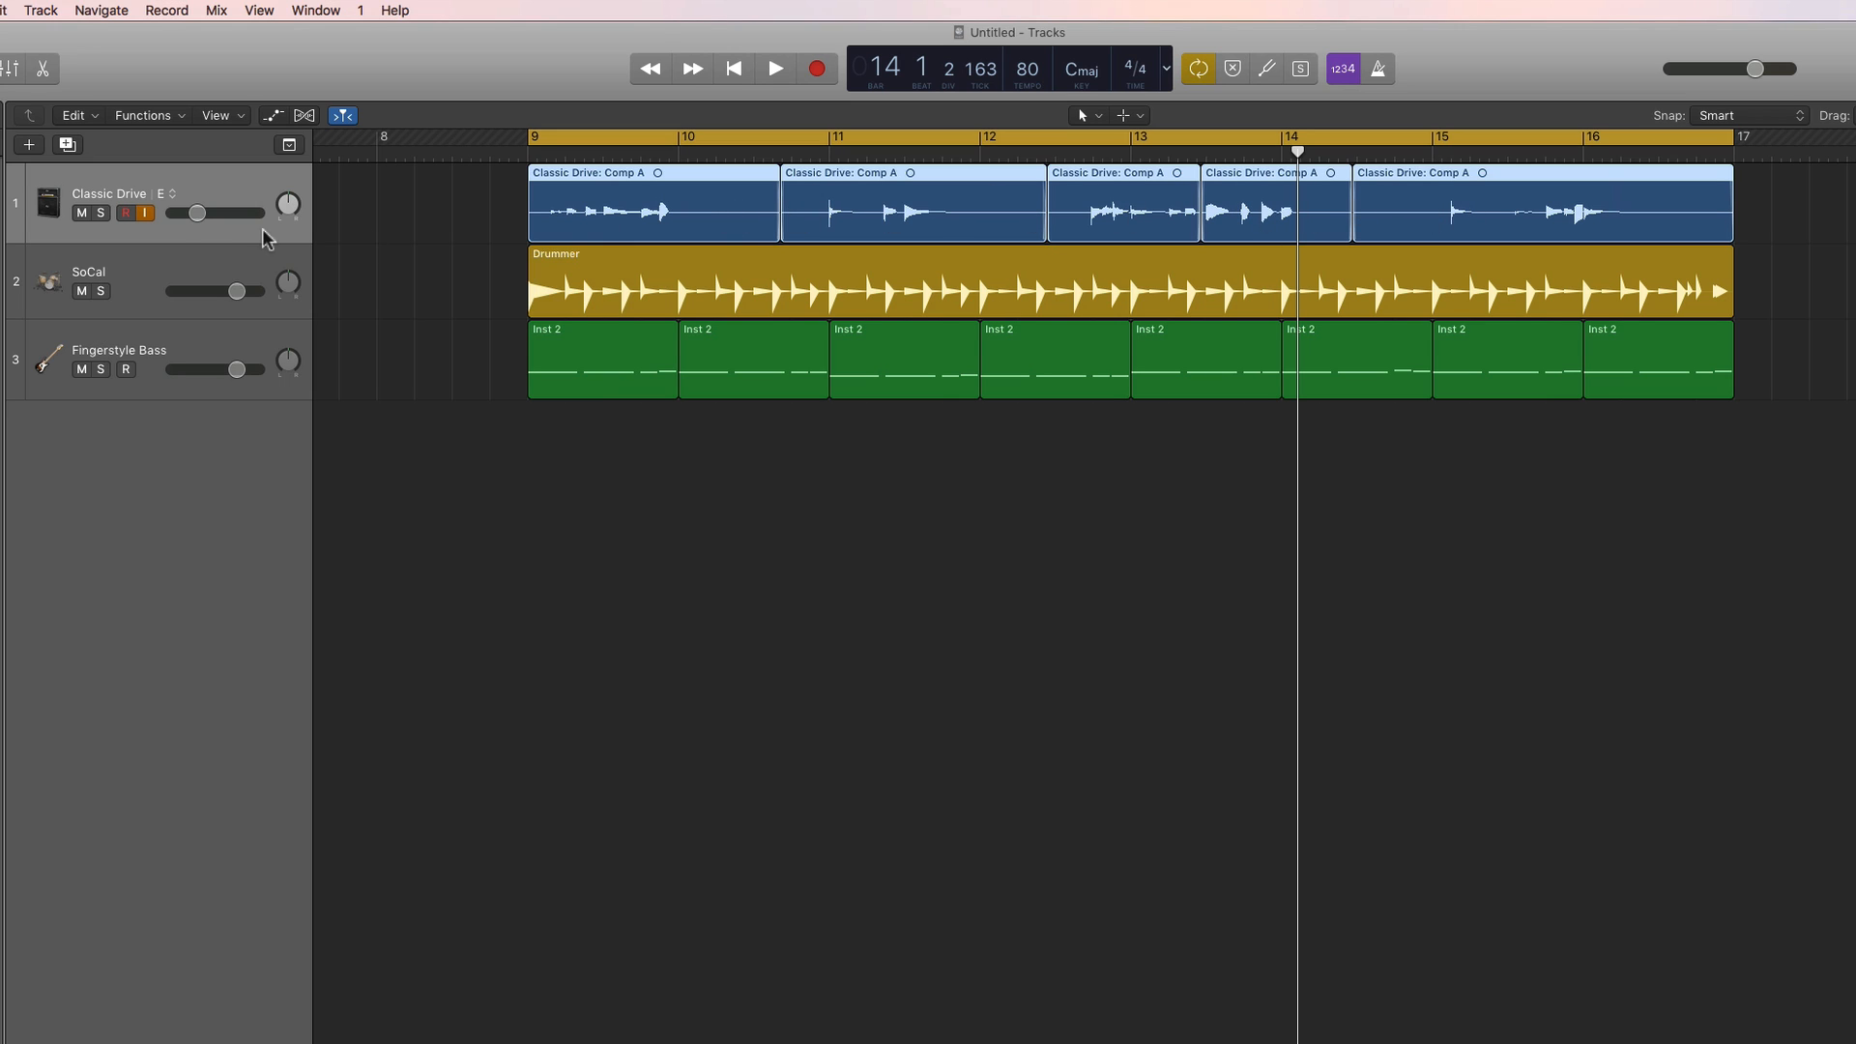
click(171, 199)
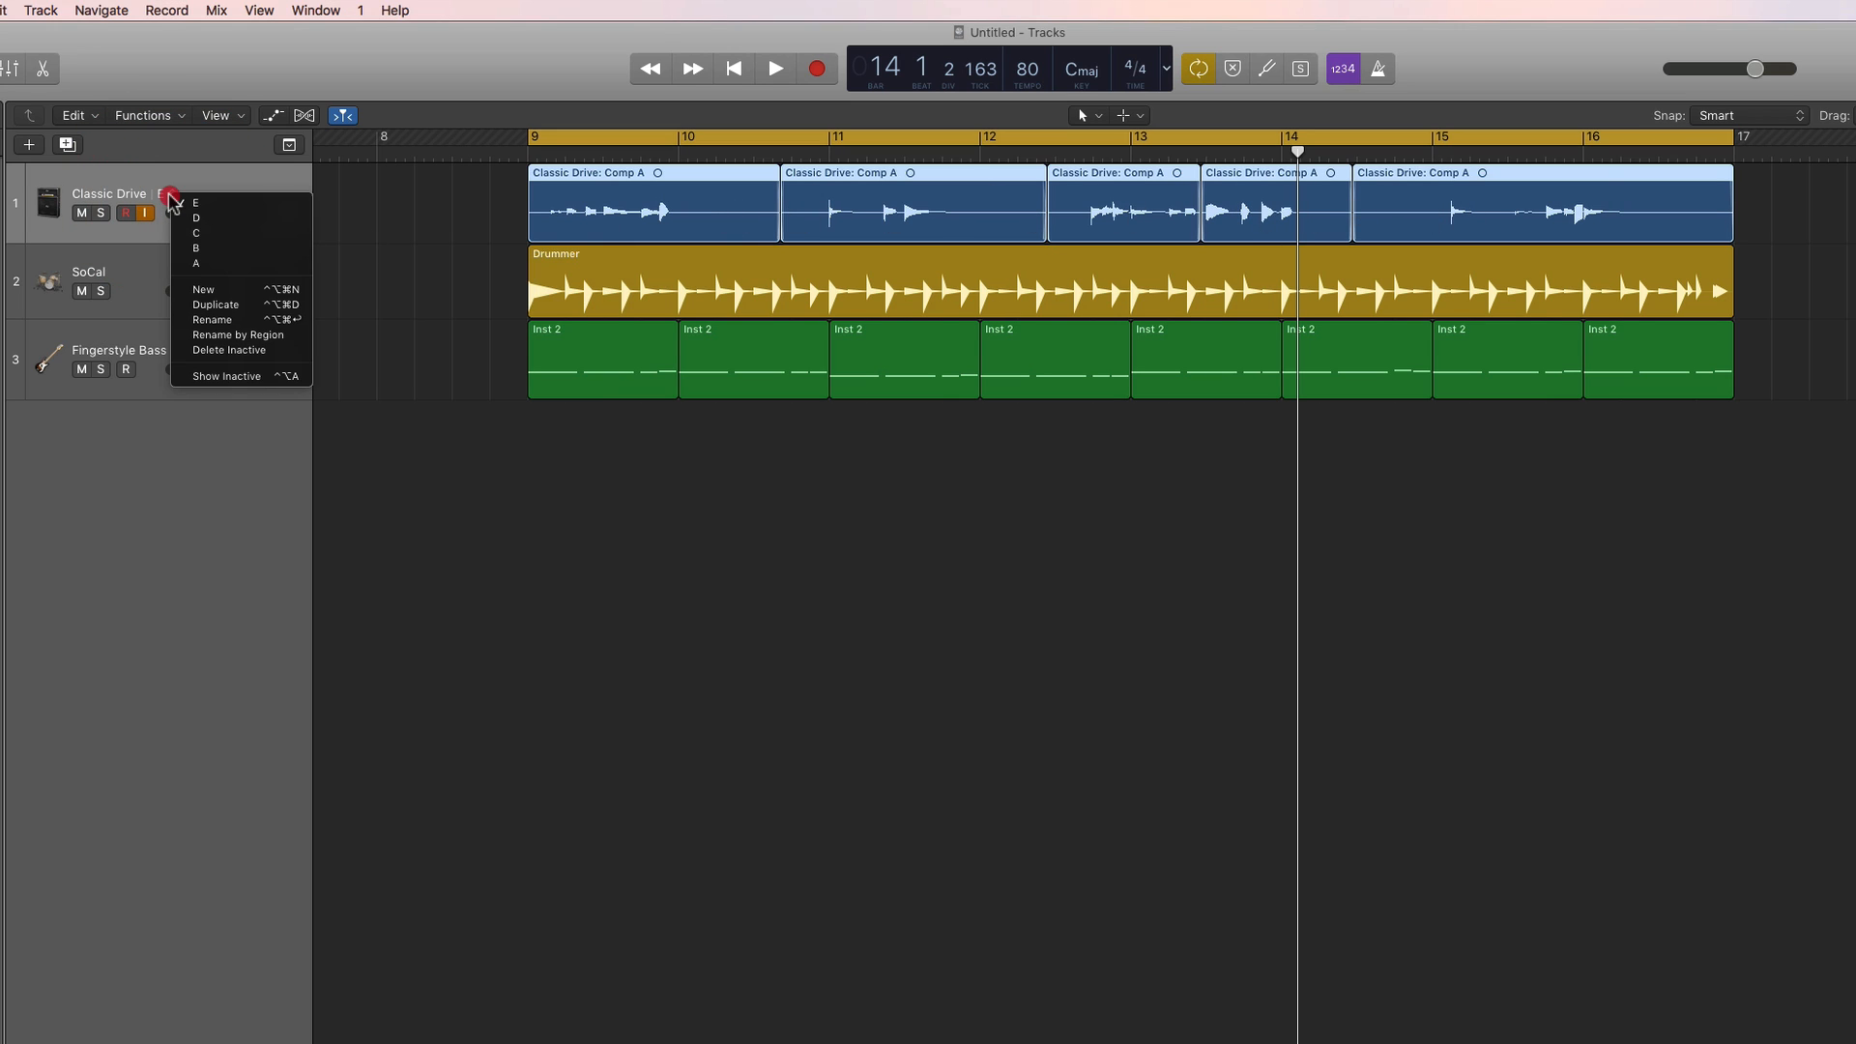
click(223, 376)
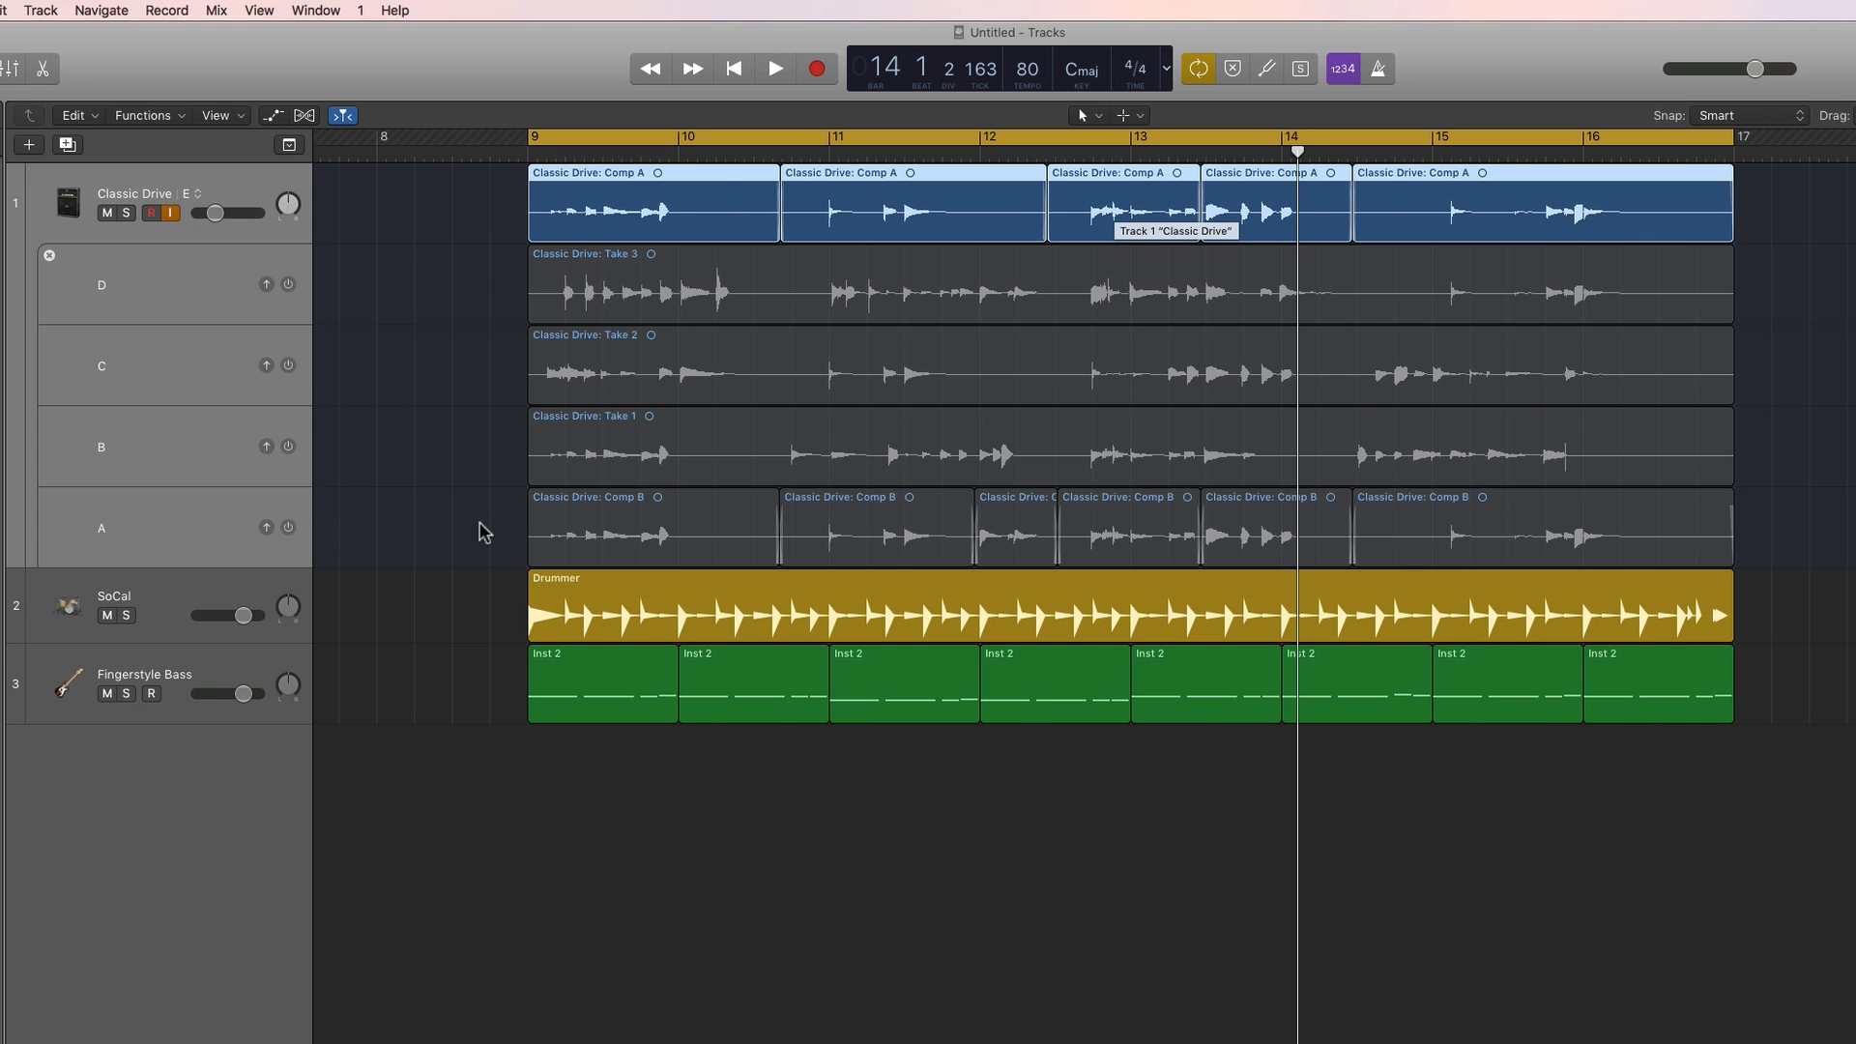
Select the Comp B, take and Comp A regions in turn to compare the alternatives, ending on alternative A.
drag(484, 531, 1530, 537)
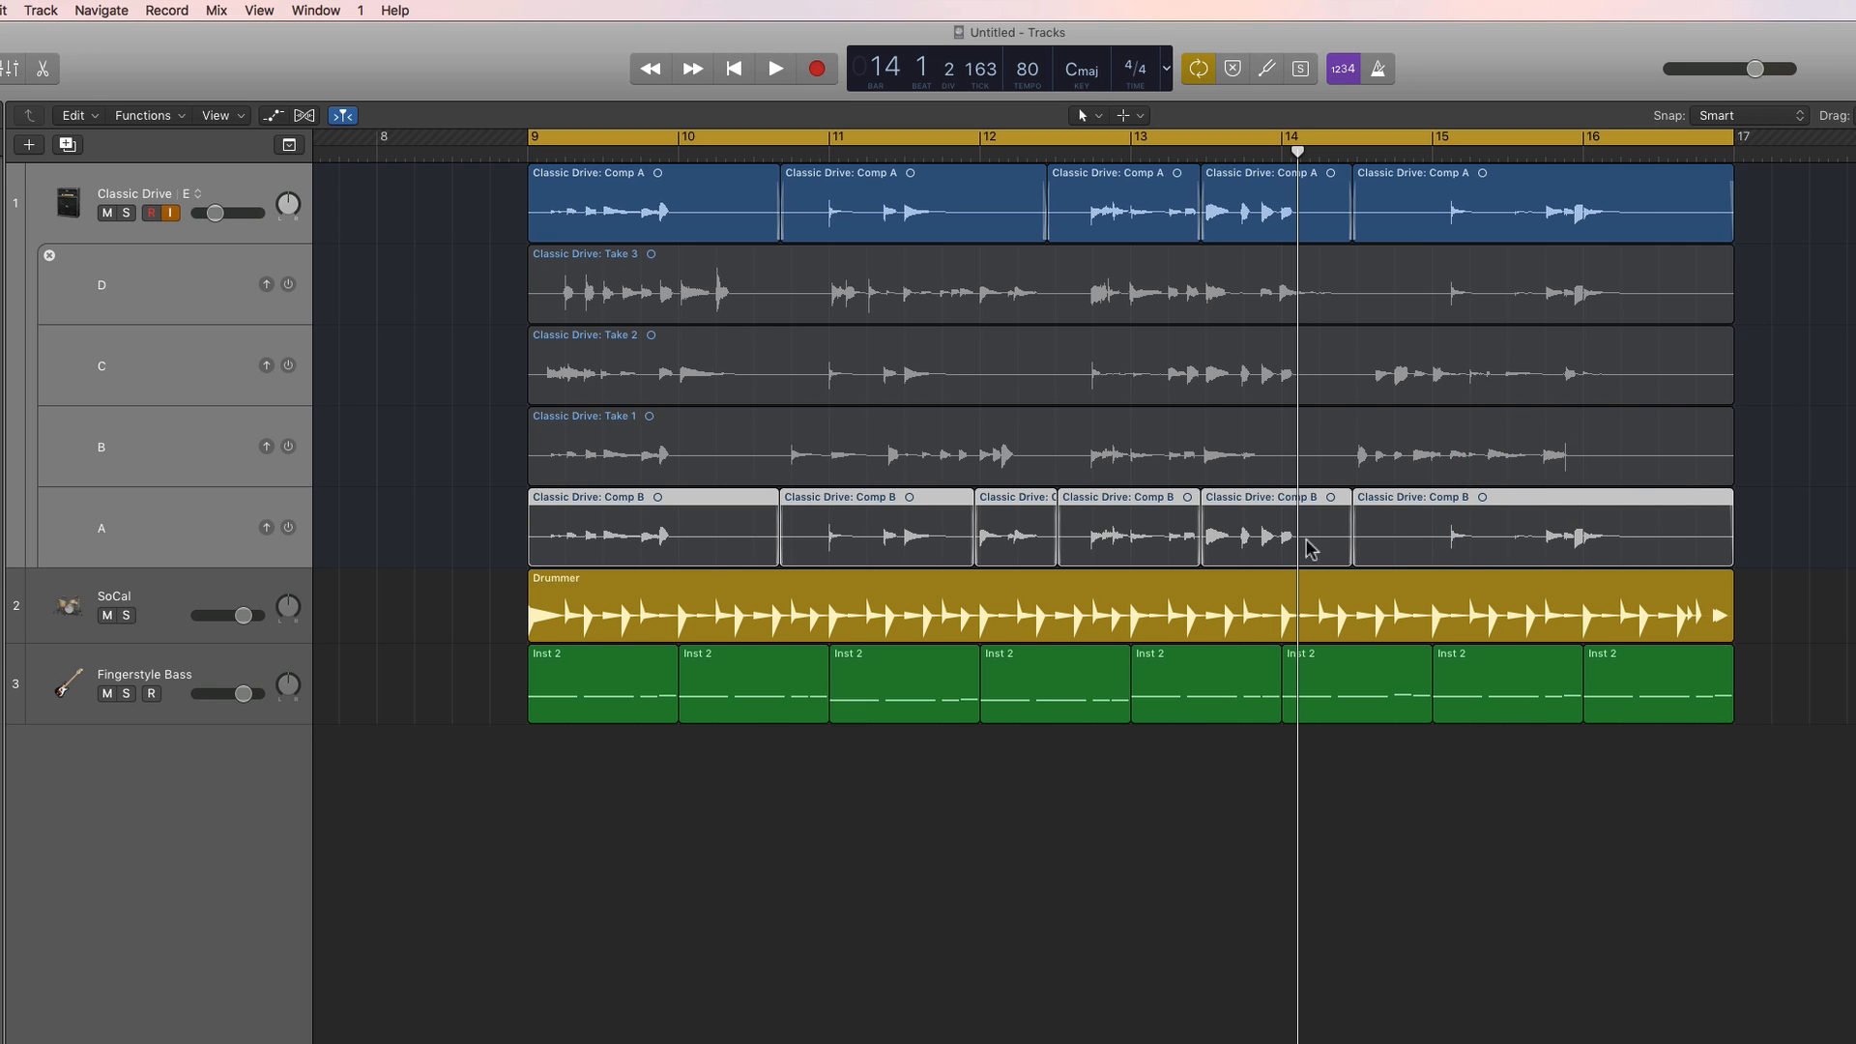
drag(482, 290, 1353, 456)
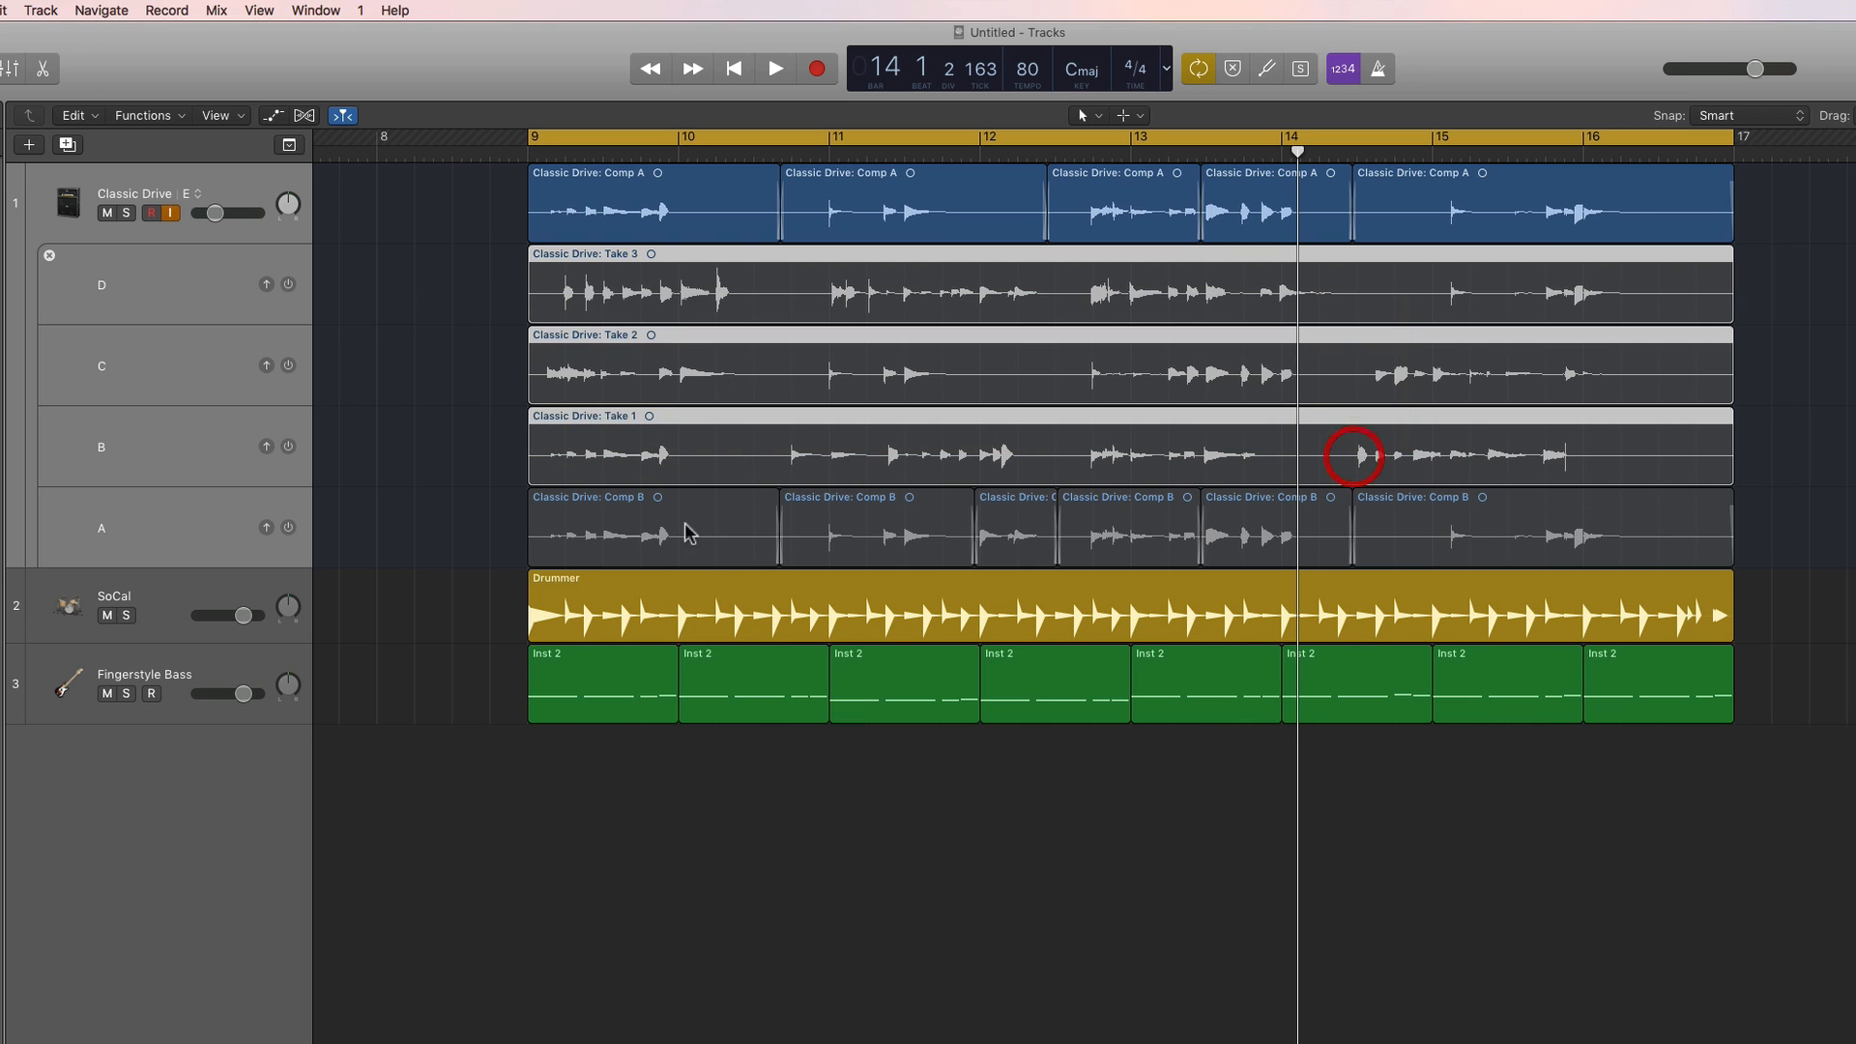
click(461, 509)
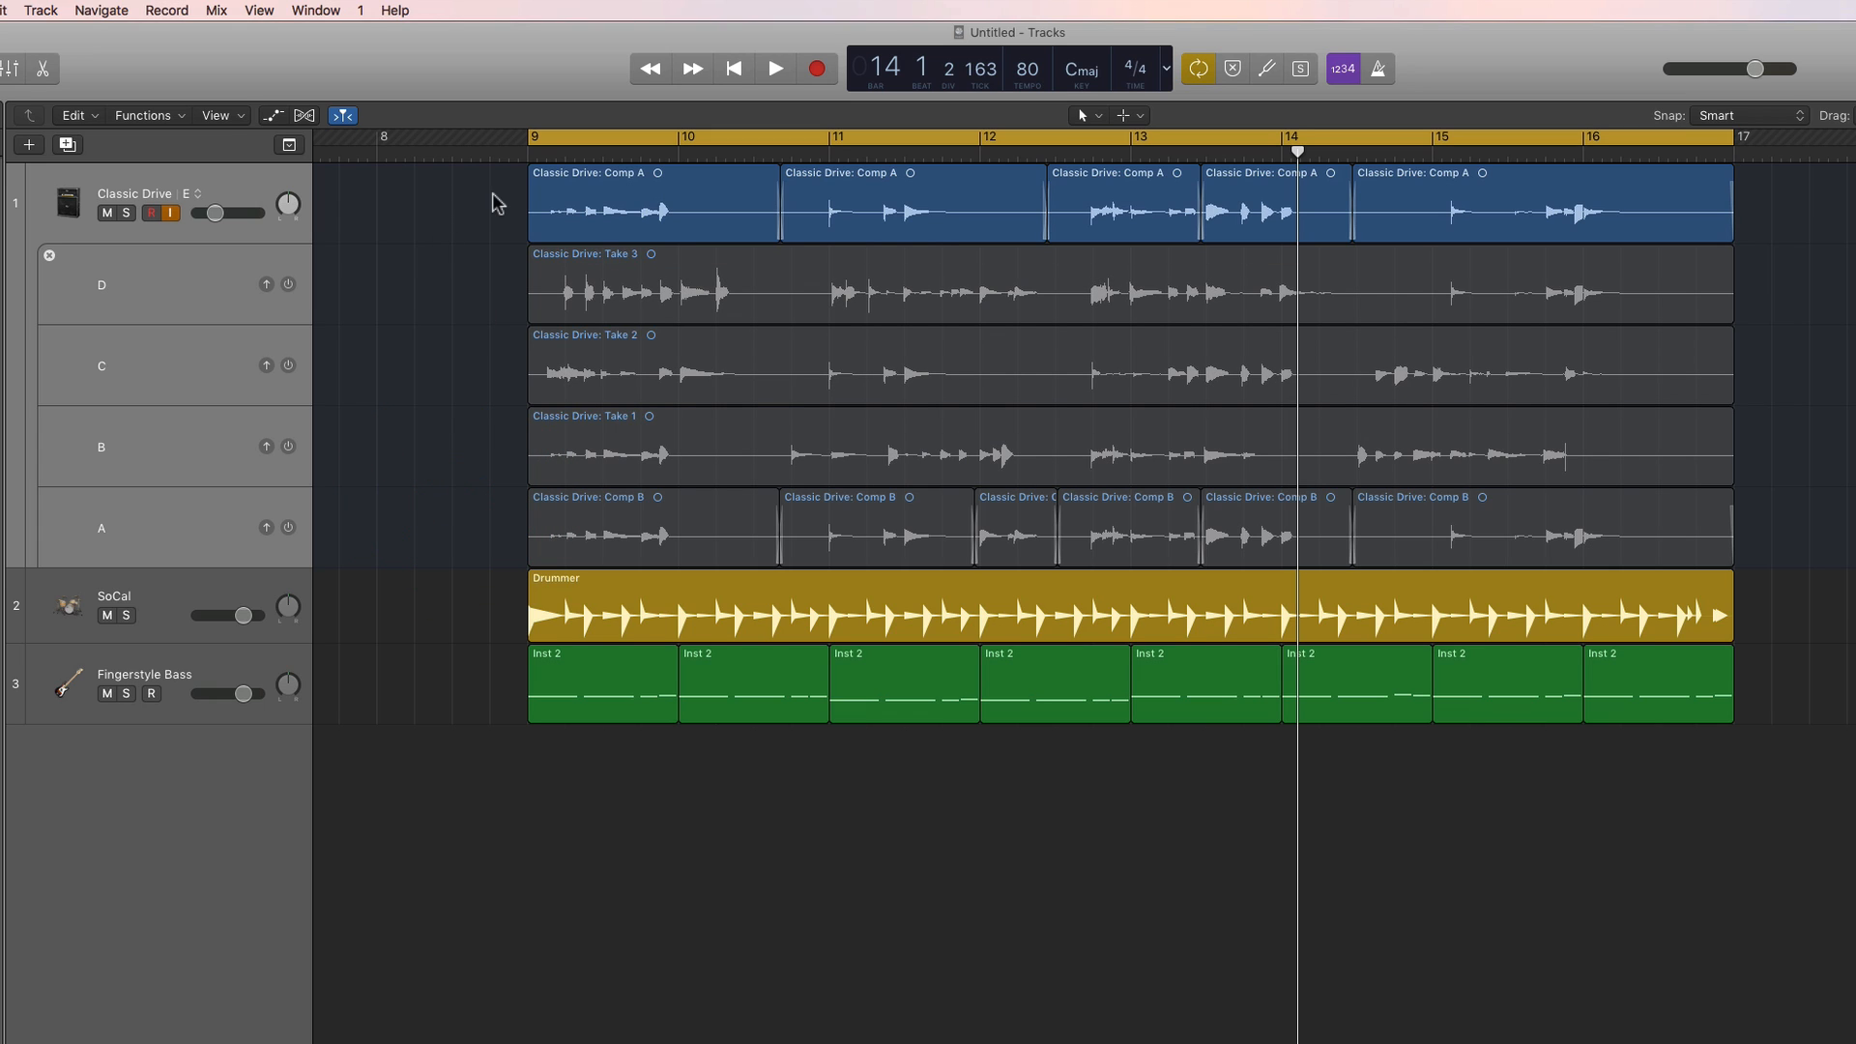
drag(489, 195, 1691, 194)
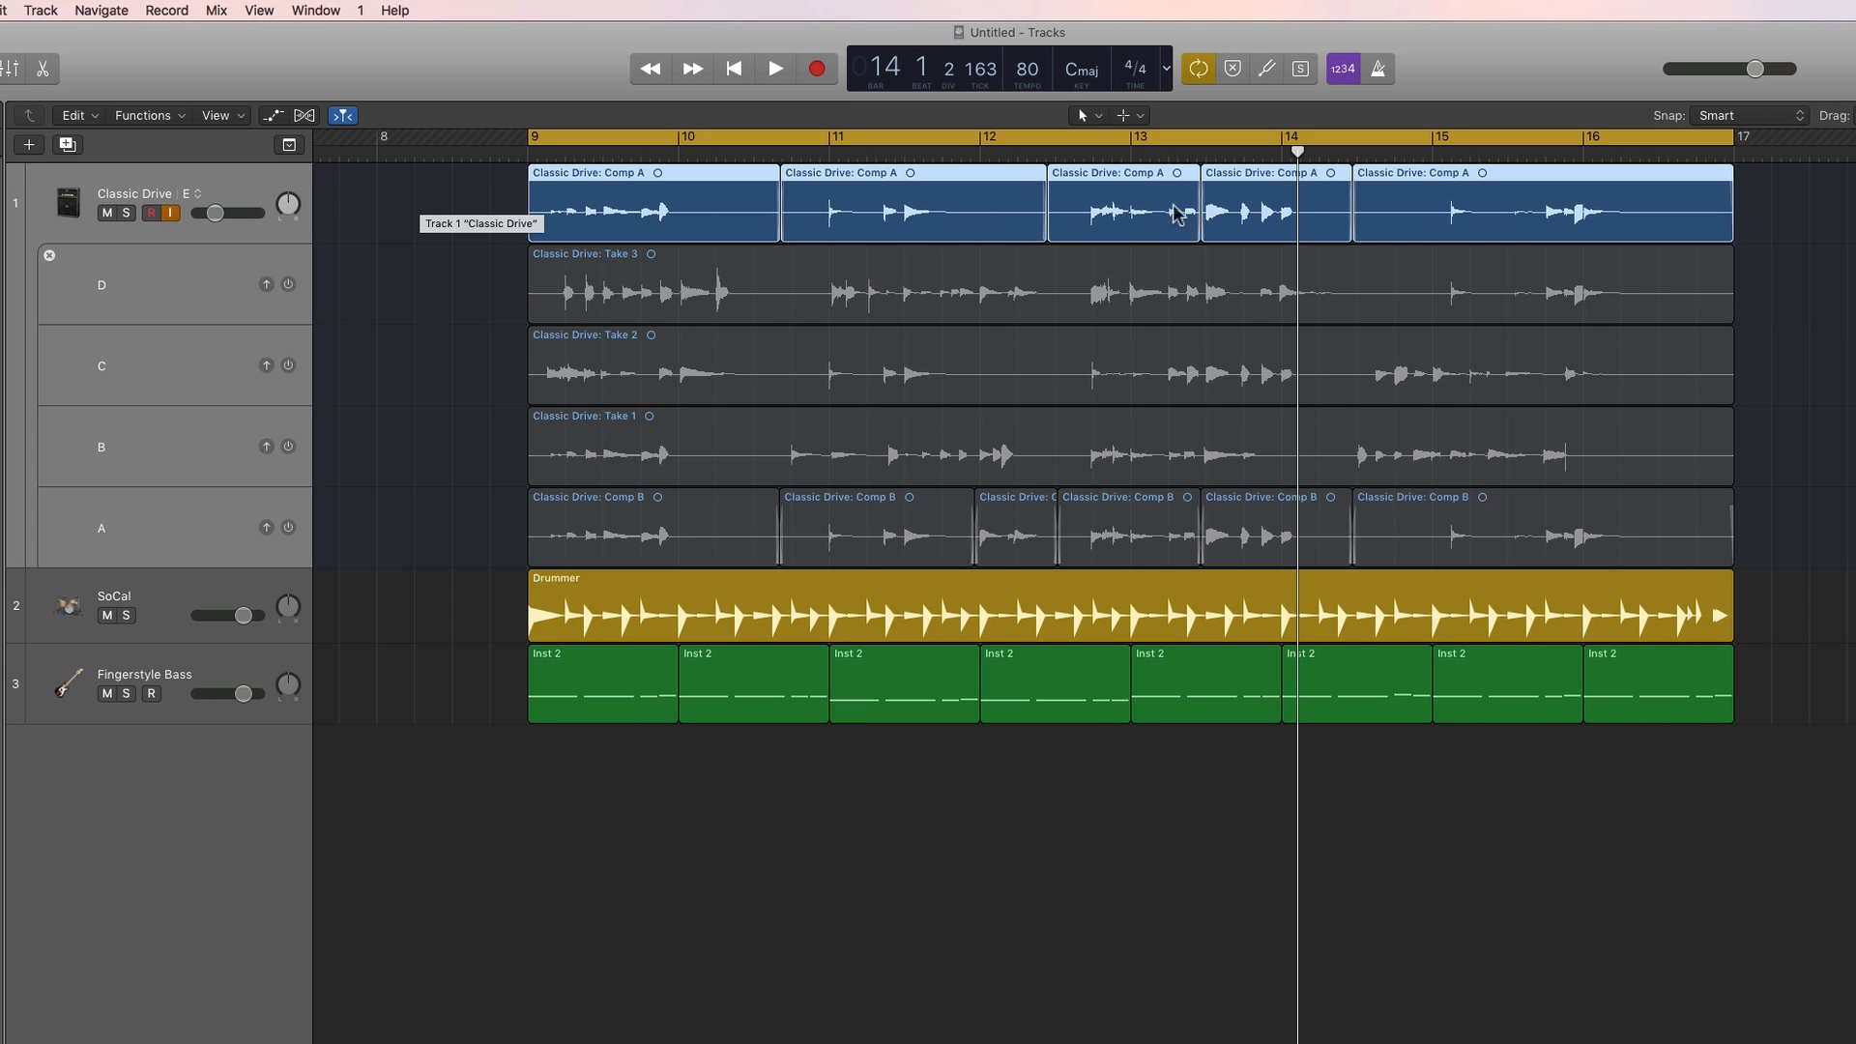
click(178, 532)
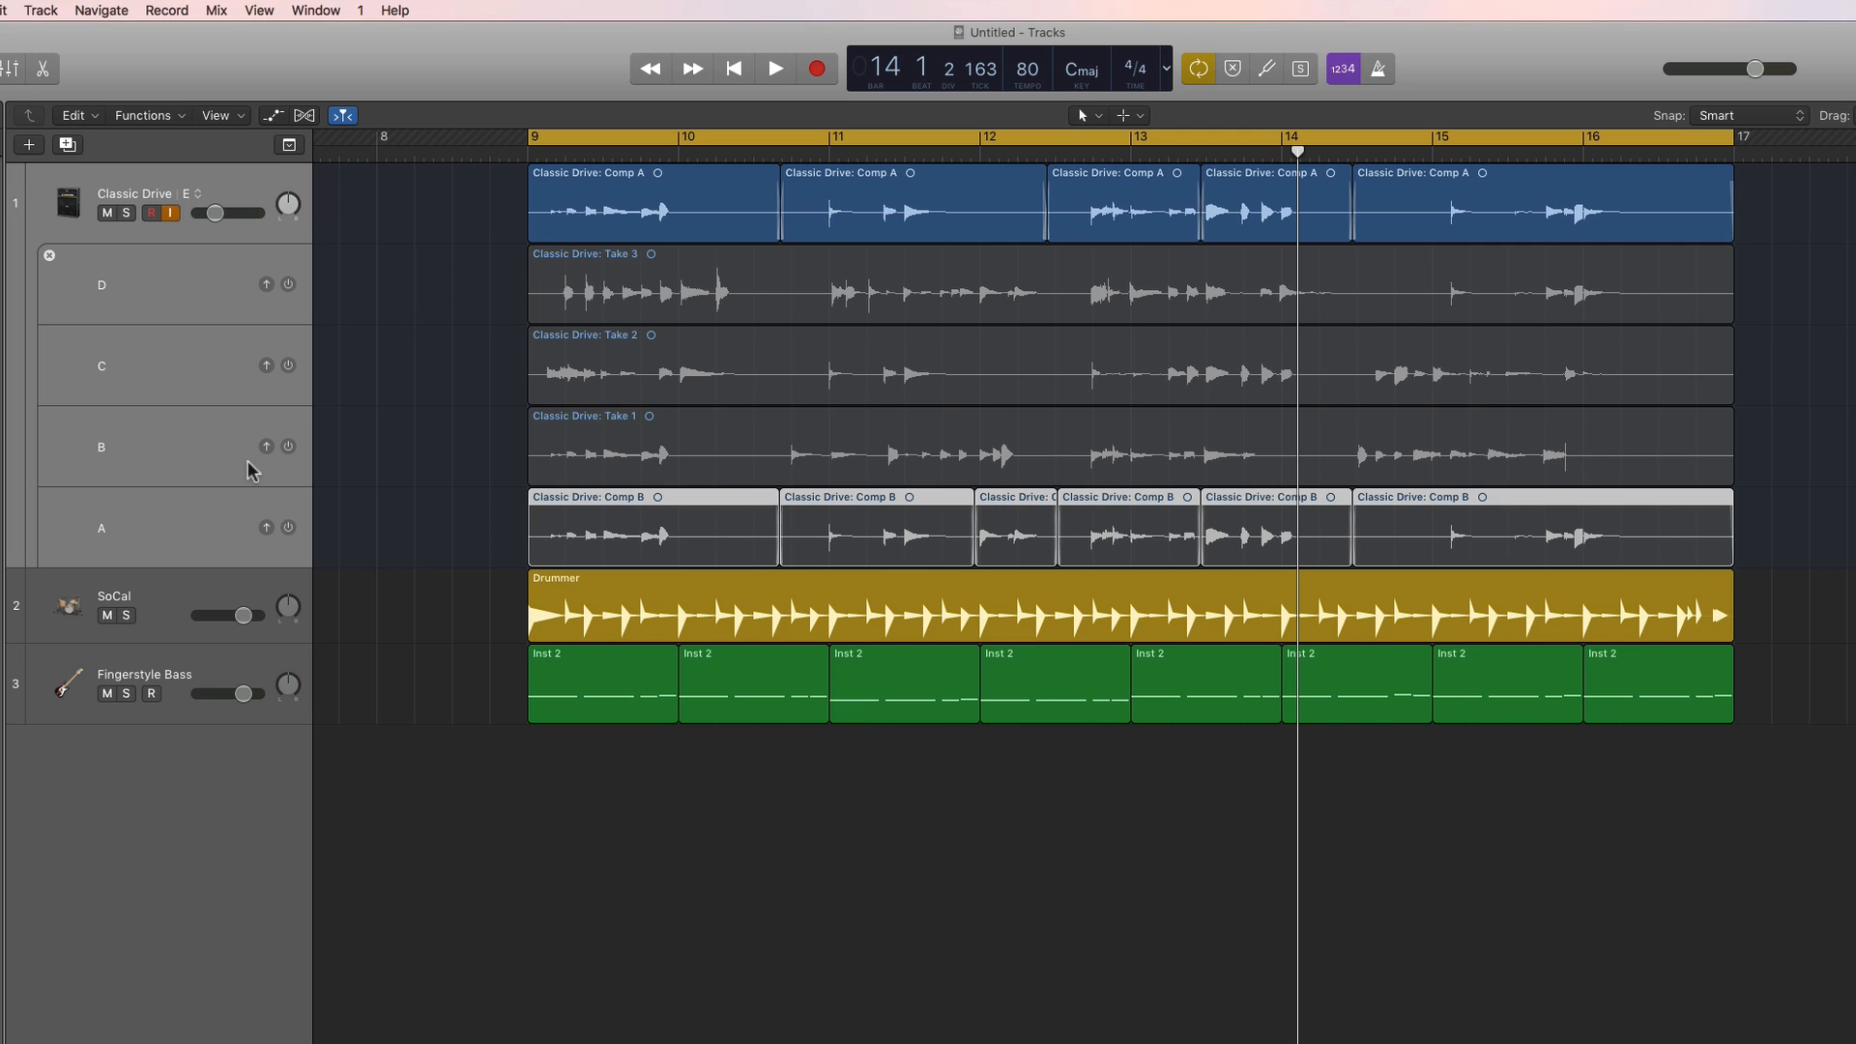
Activate track alternatives A, B, C, D and E in turn on Classic Drive and hide the inactive alternatives.
click(266, 527)
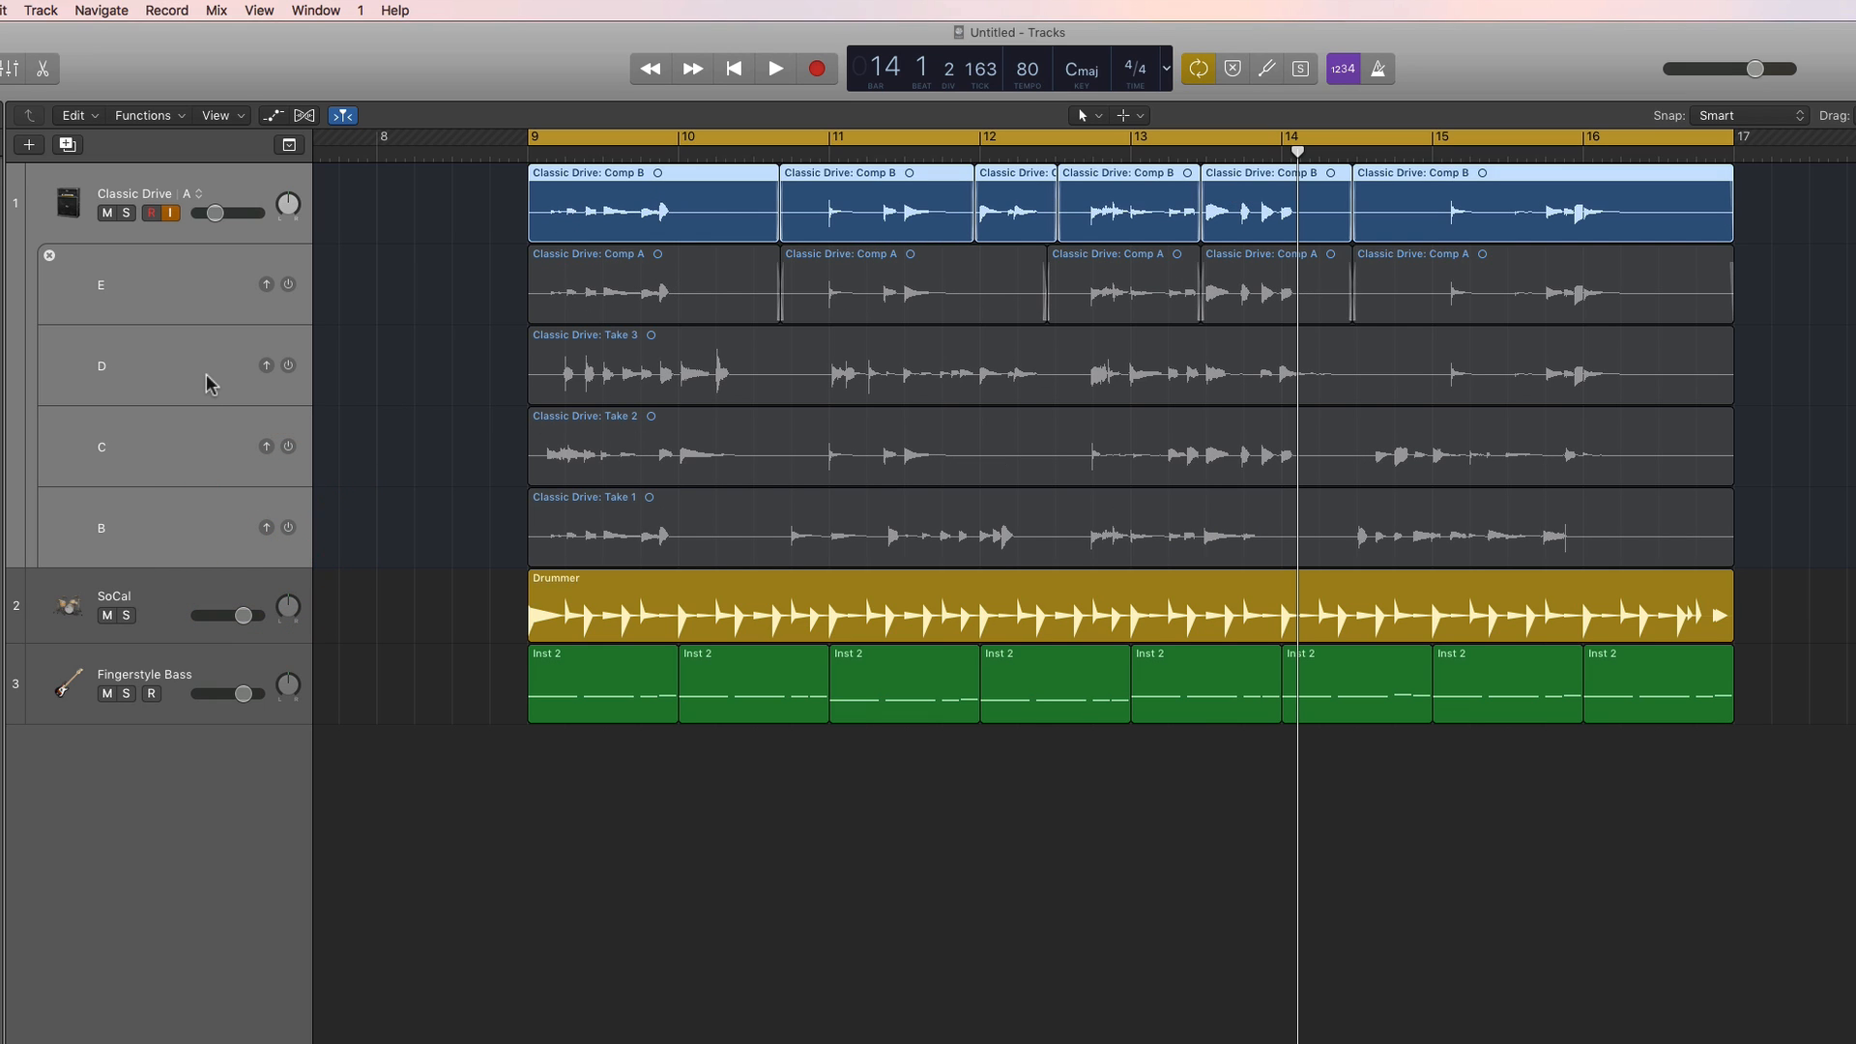
click(196, 517)
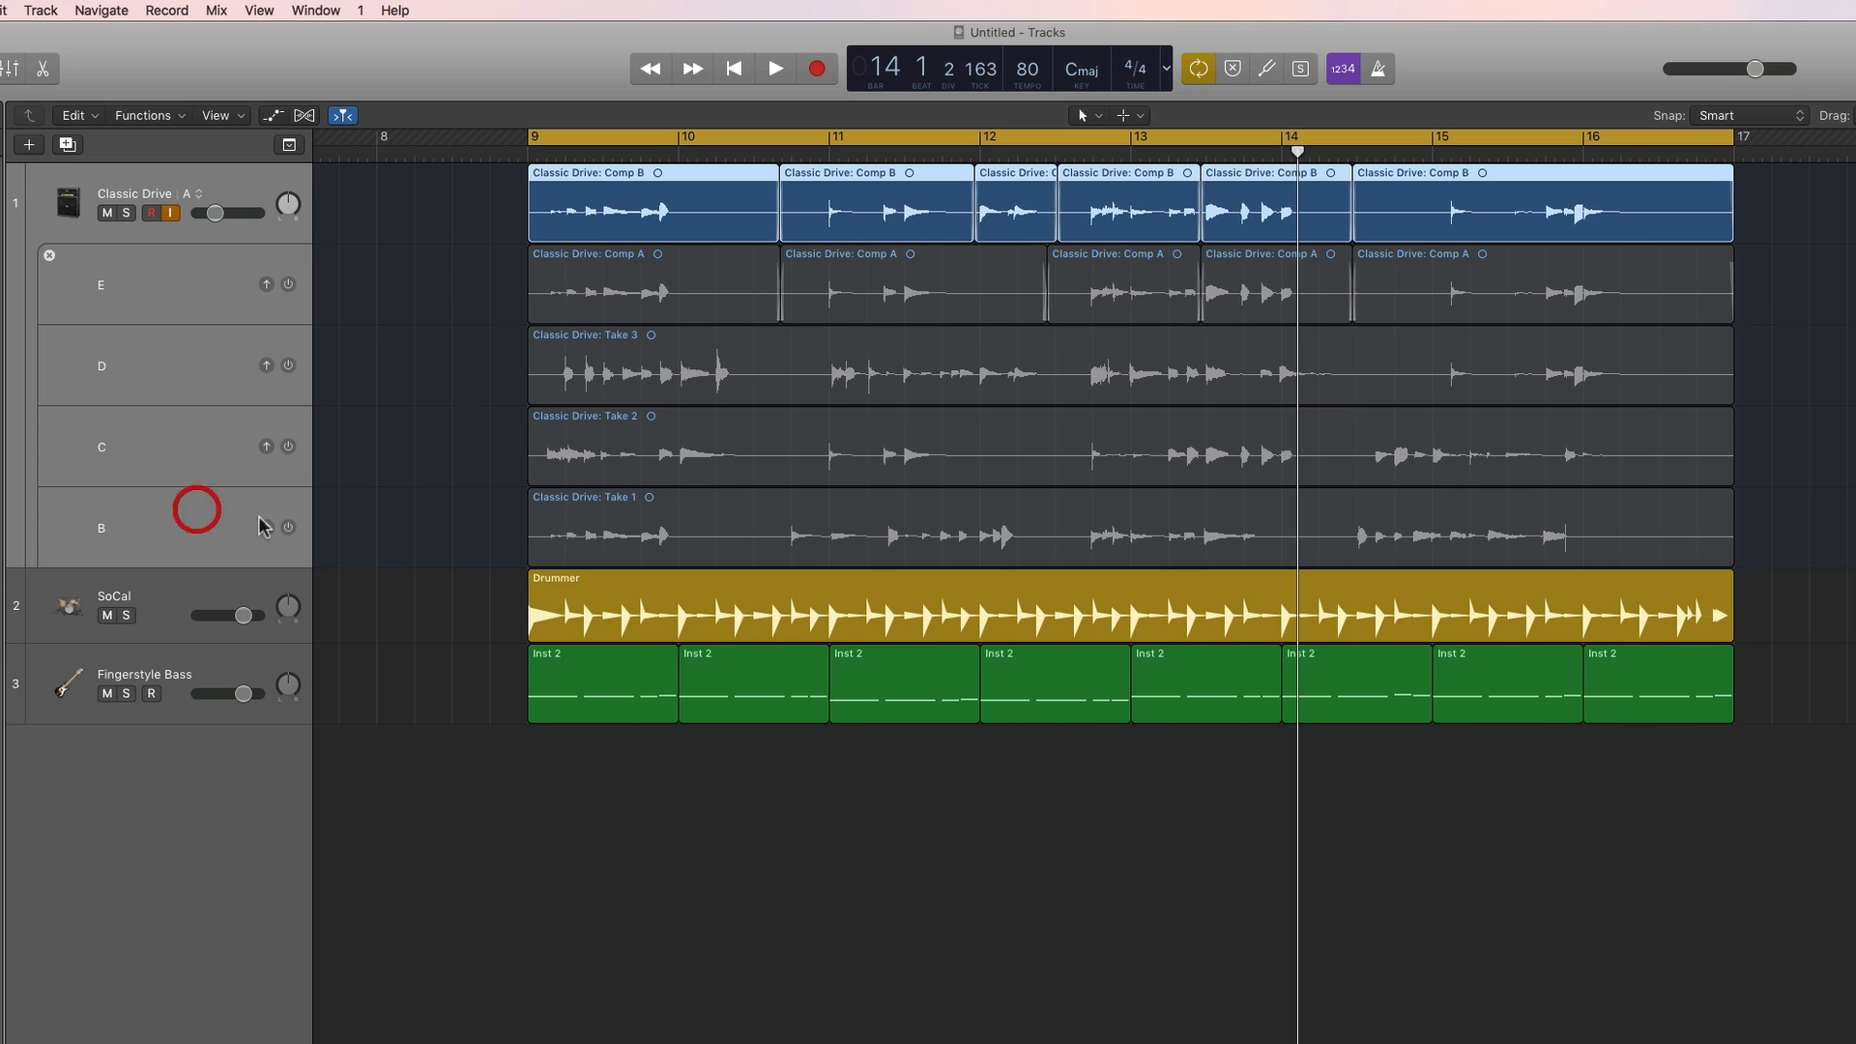
click(797, 535)
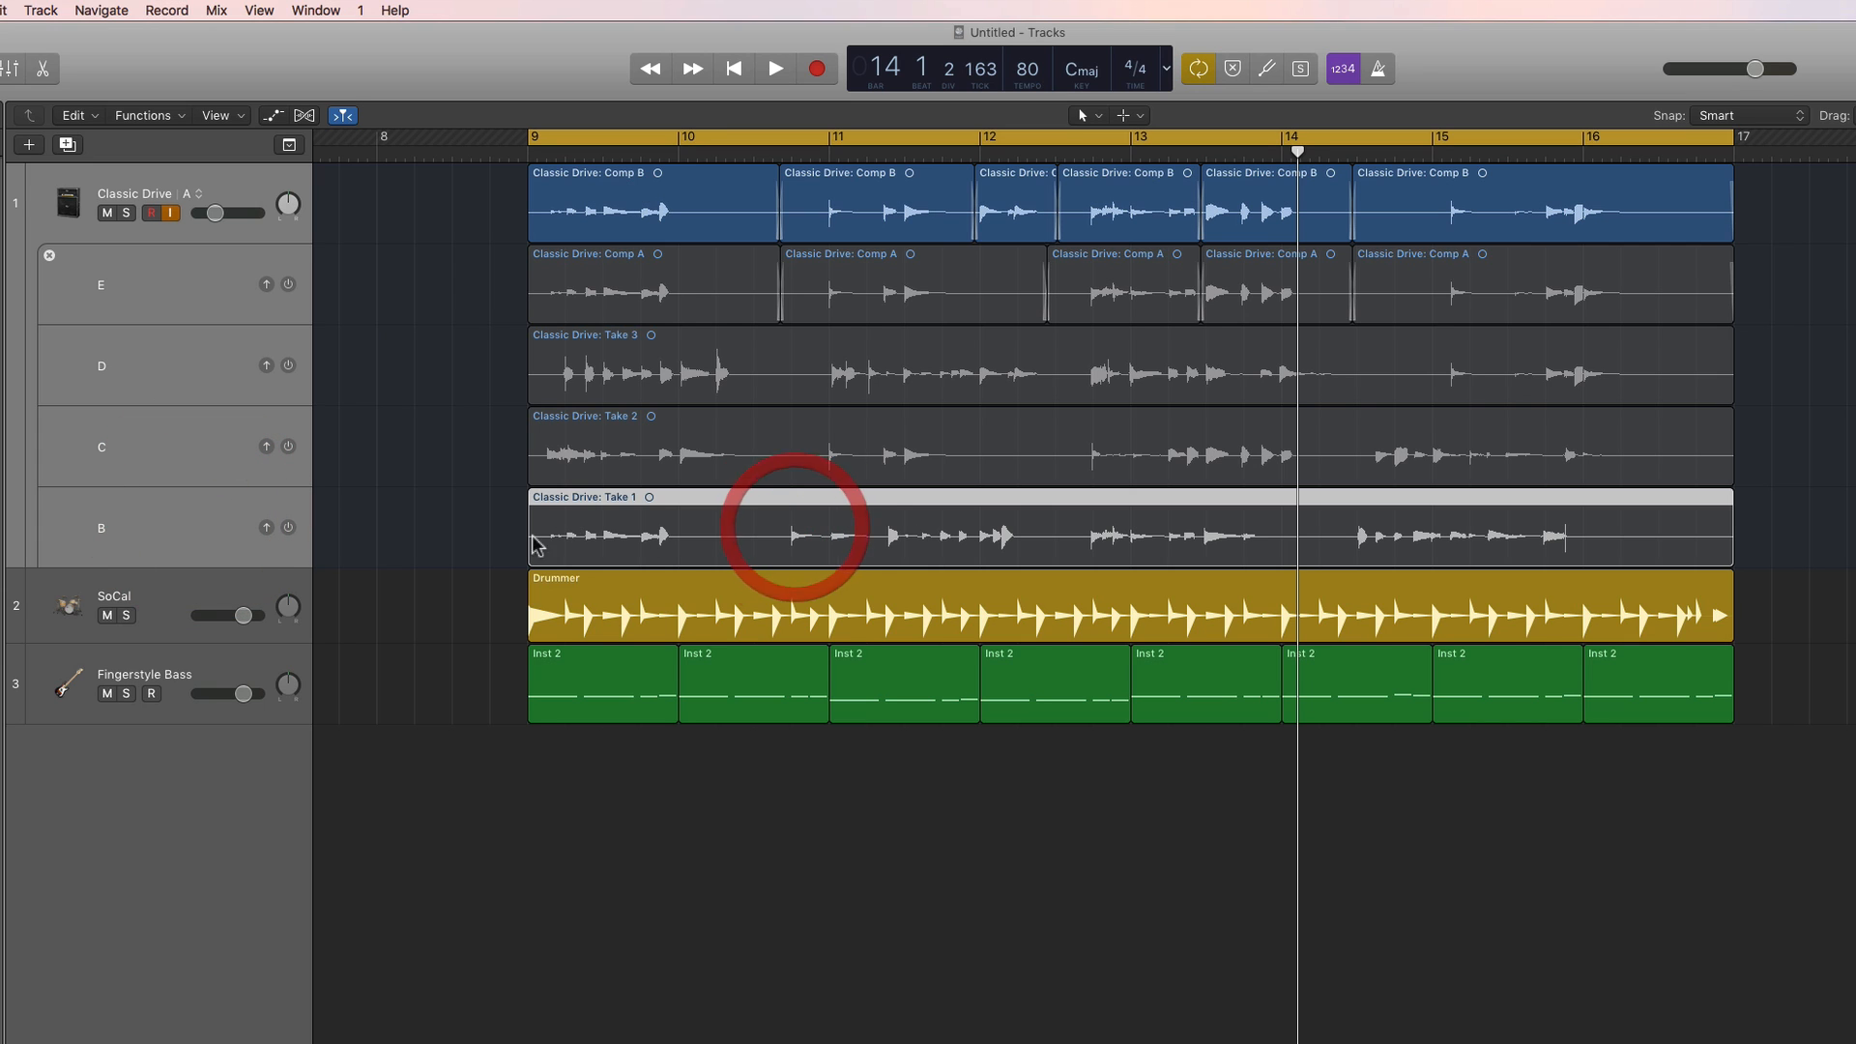
click(267, 528)
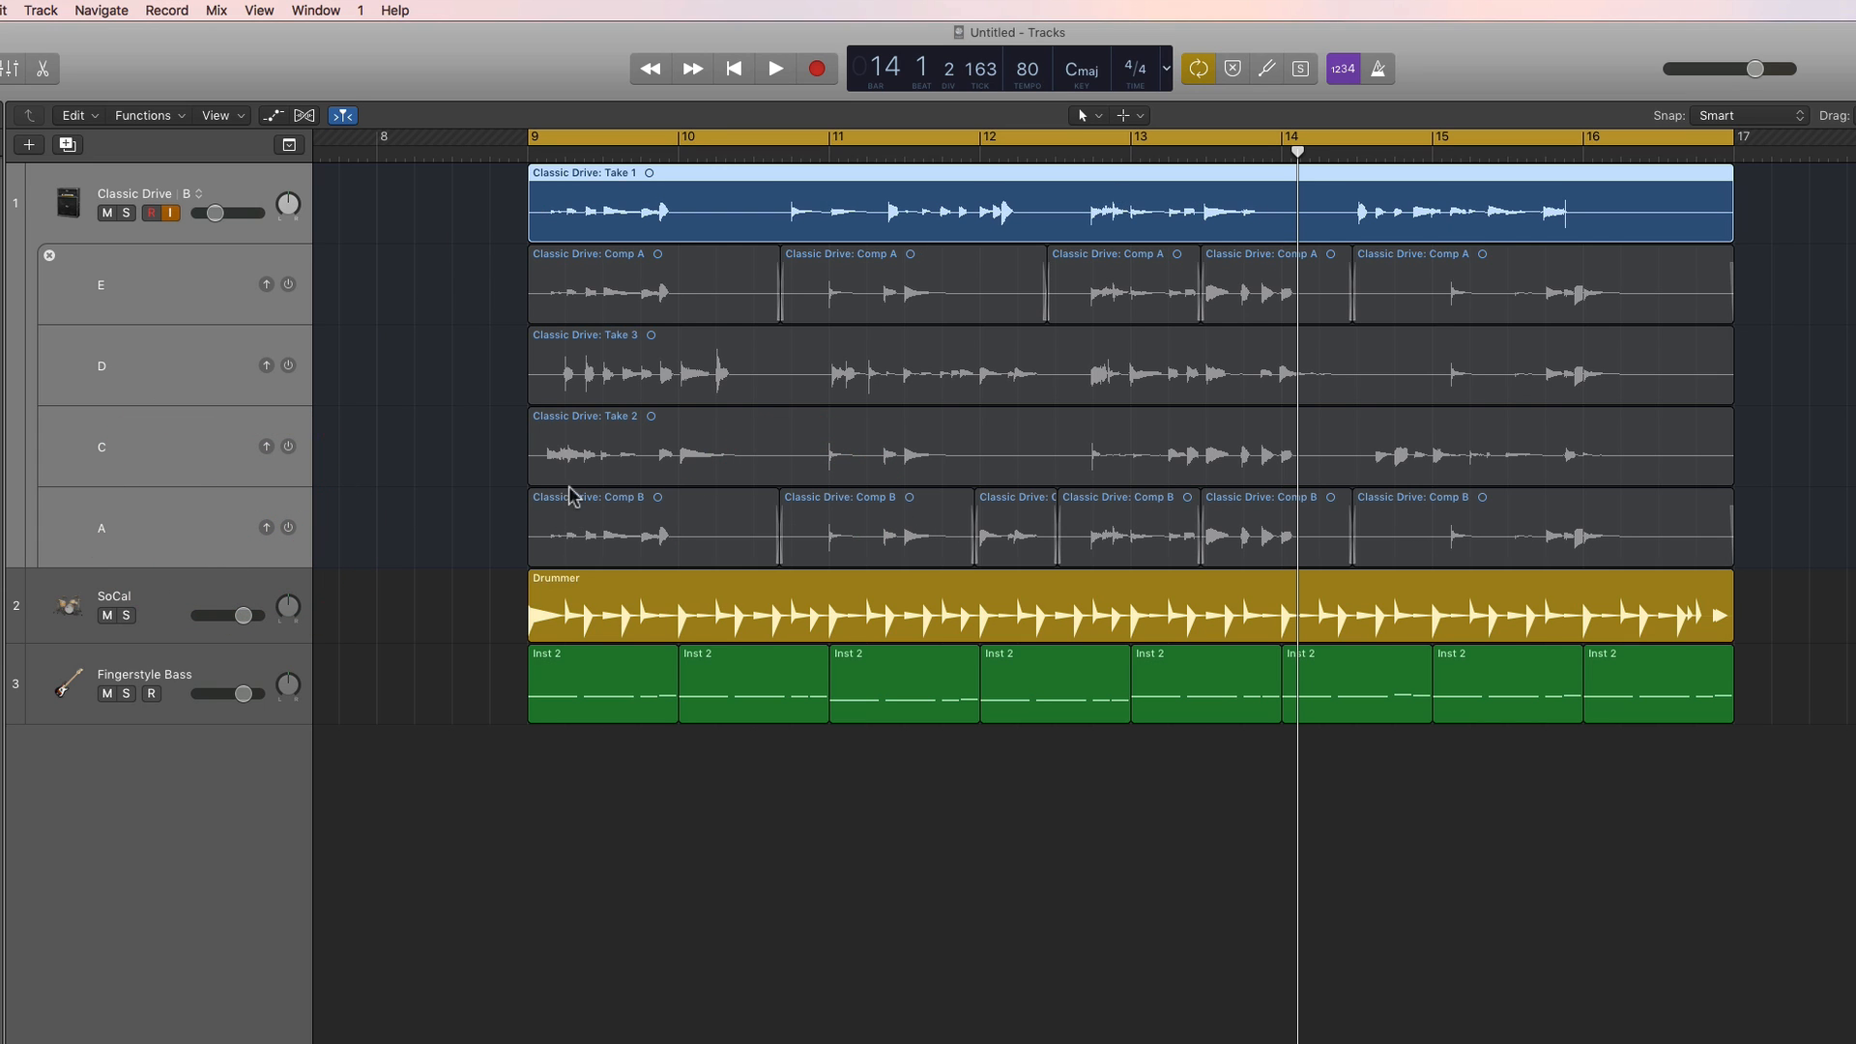
click(577, 447)
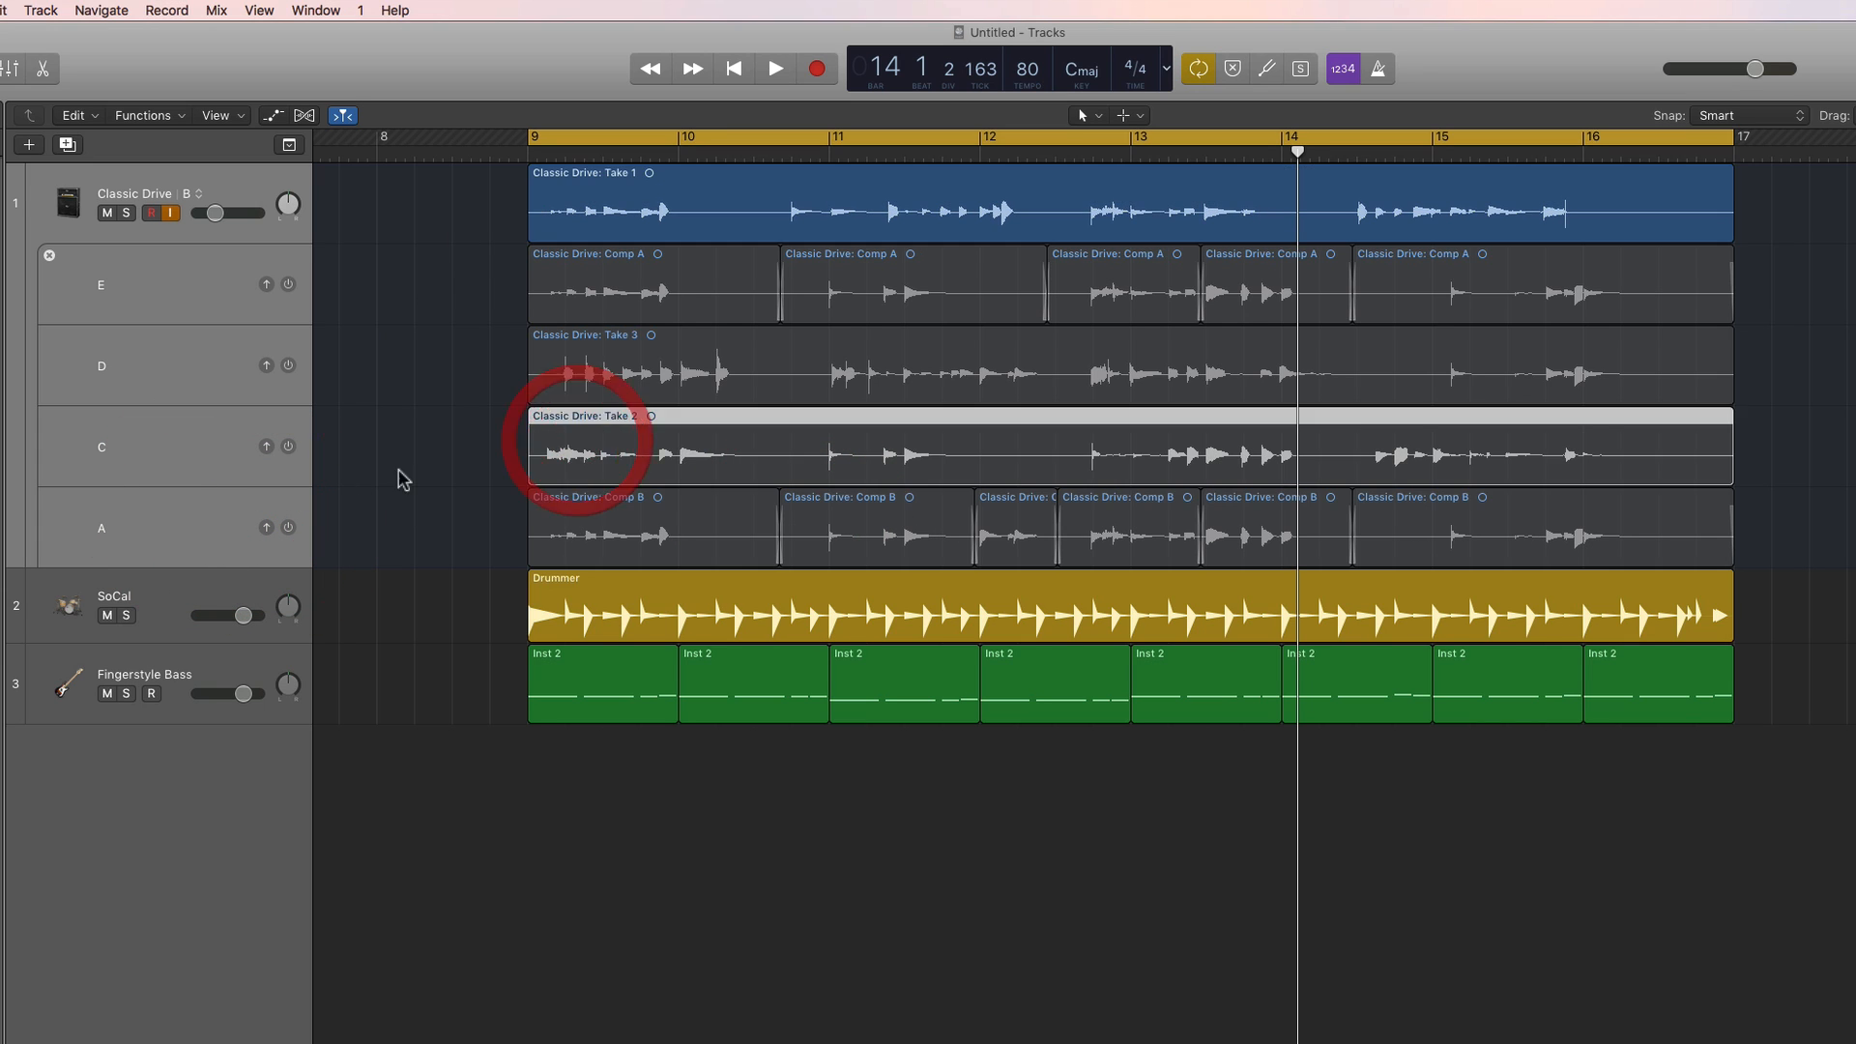
click(267, 447)
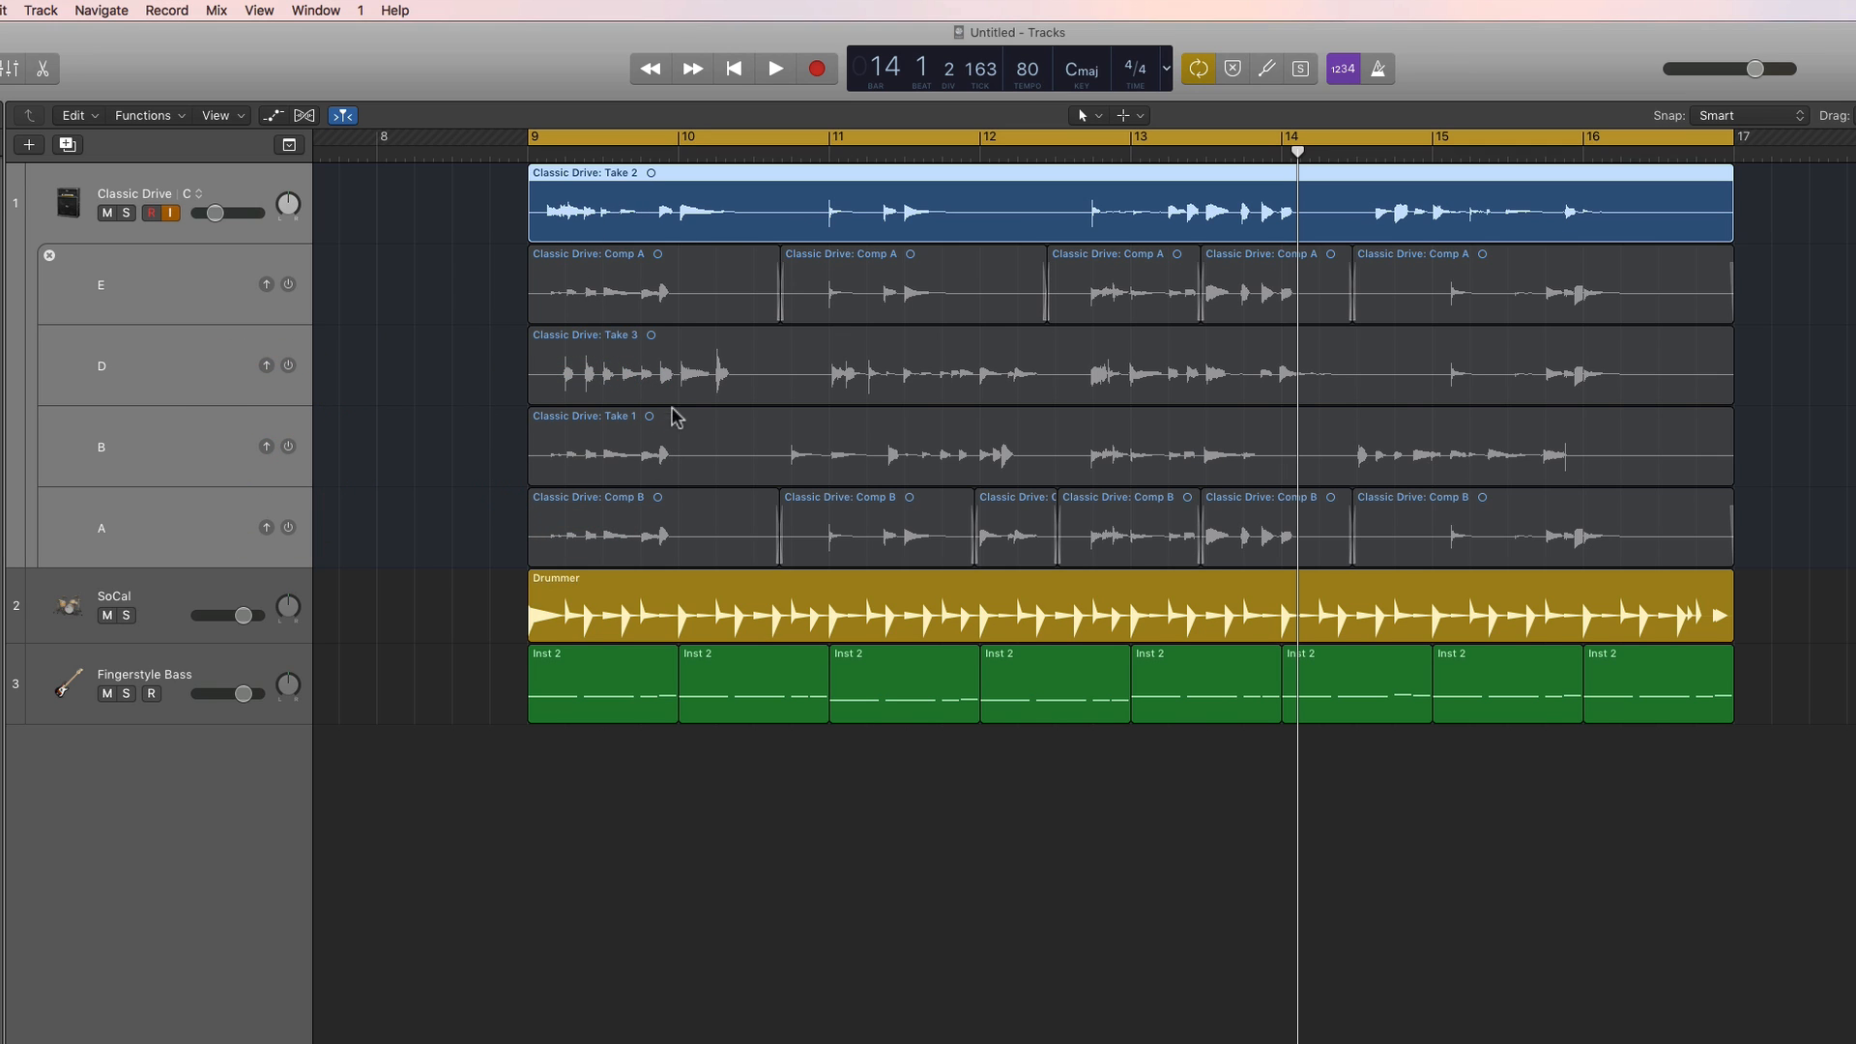
click(666, 379)
click(266, 365)
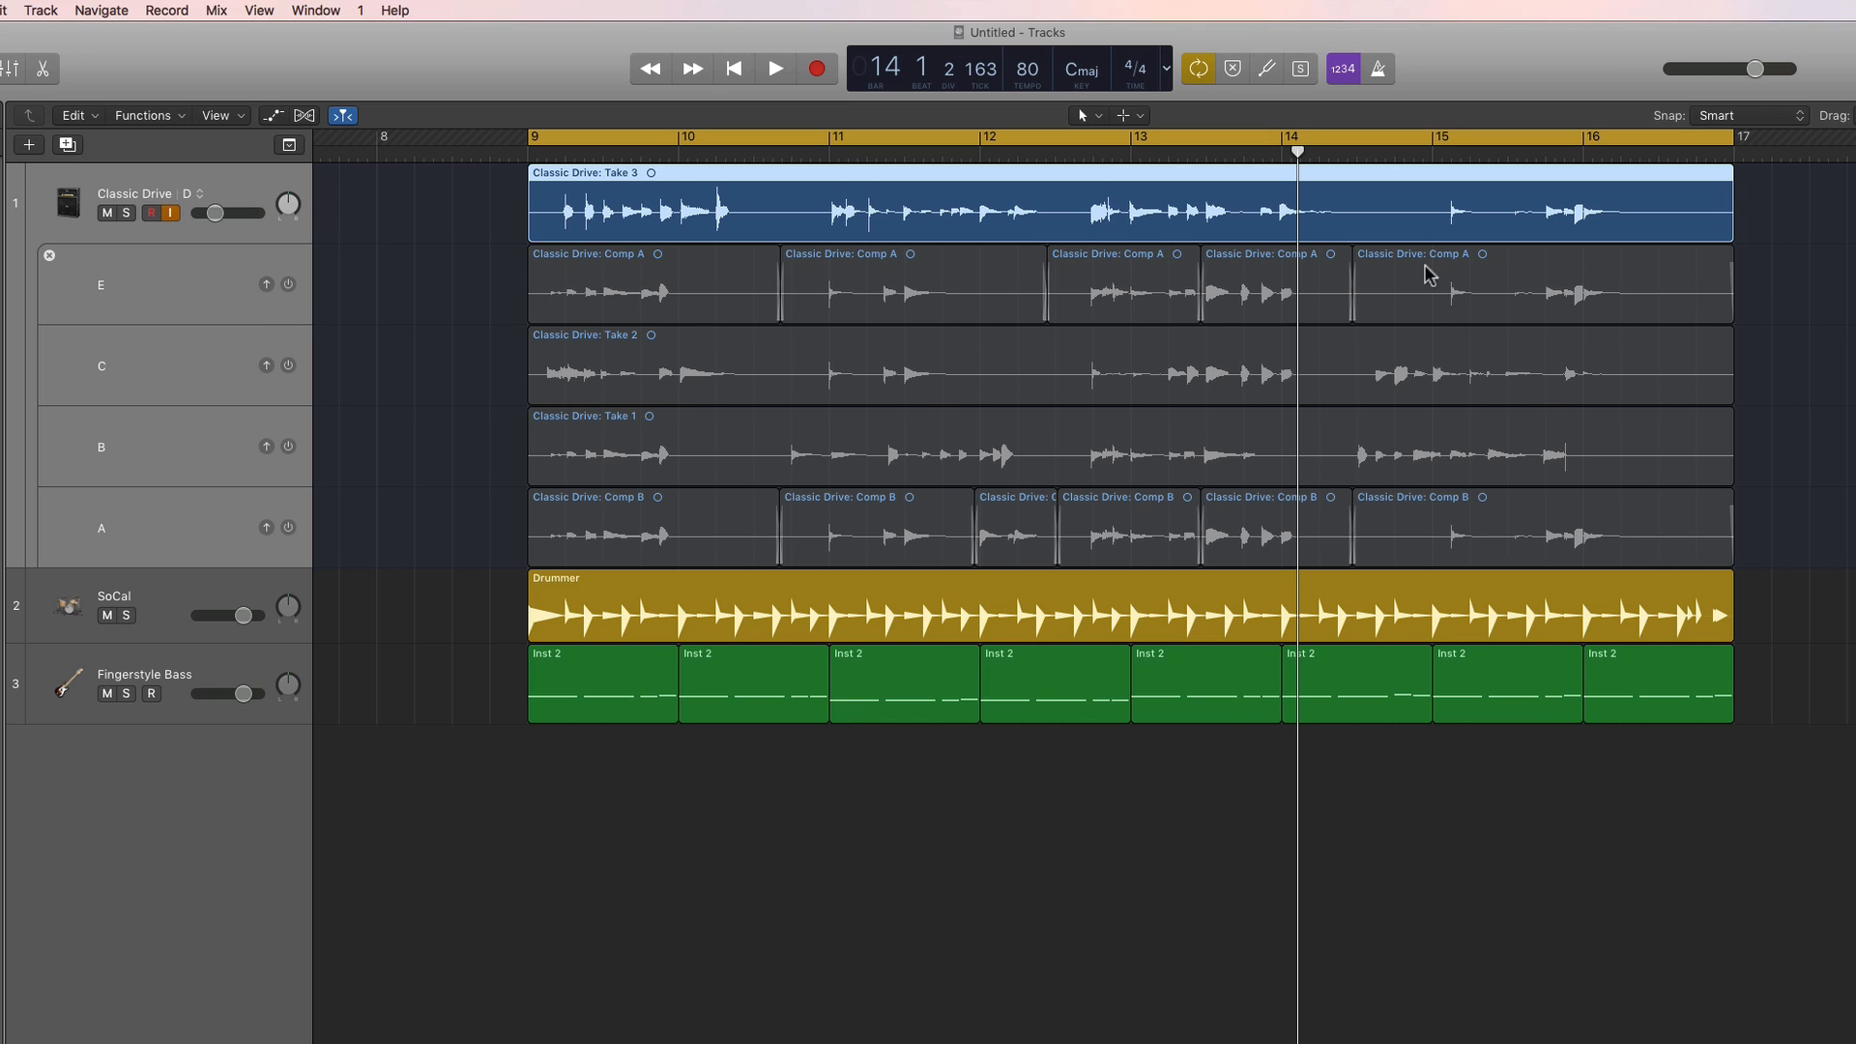
click(265, 285)
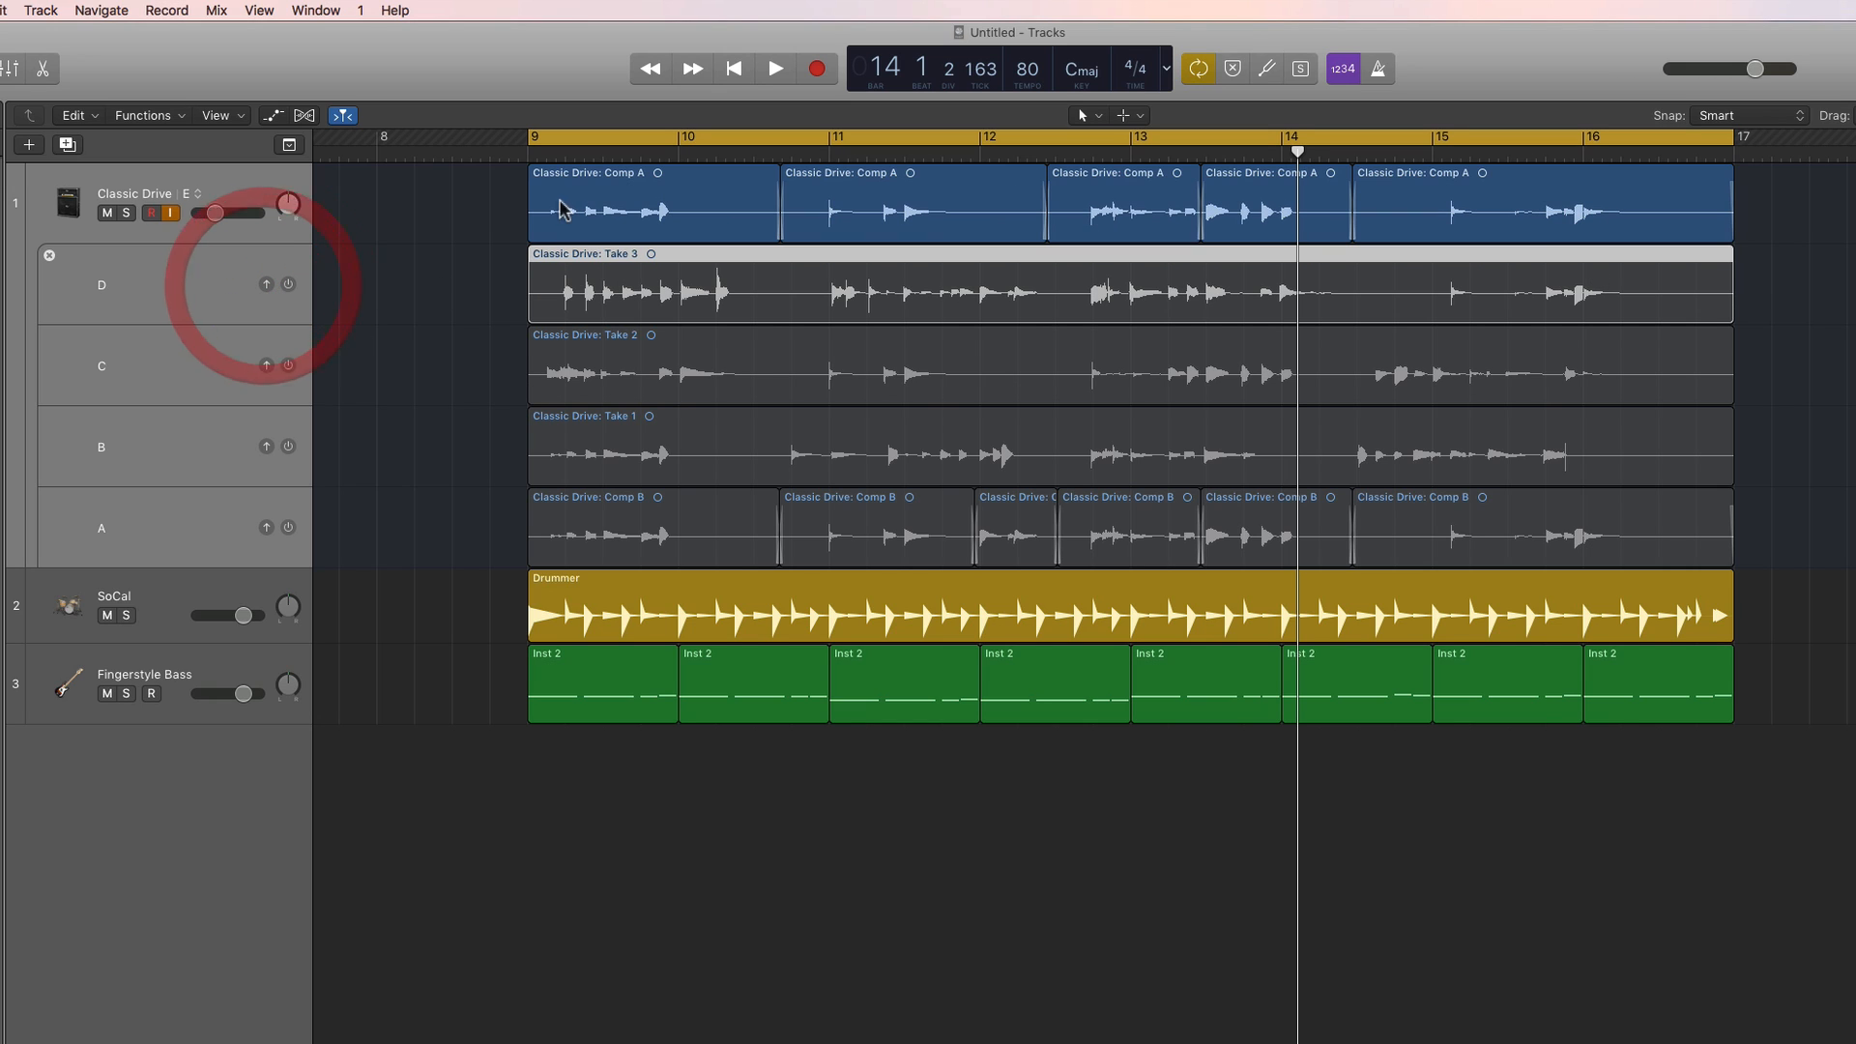
click(198, 198)
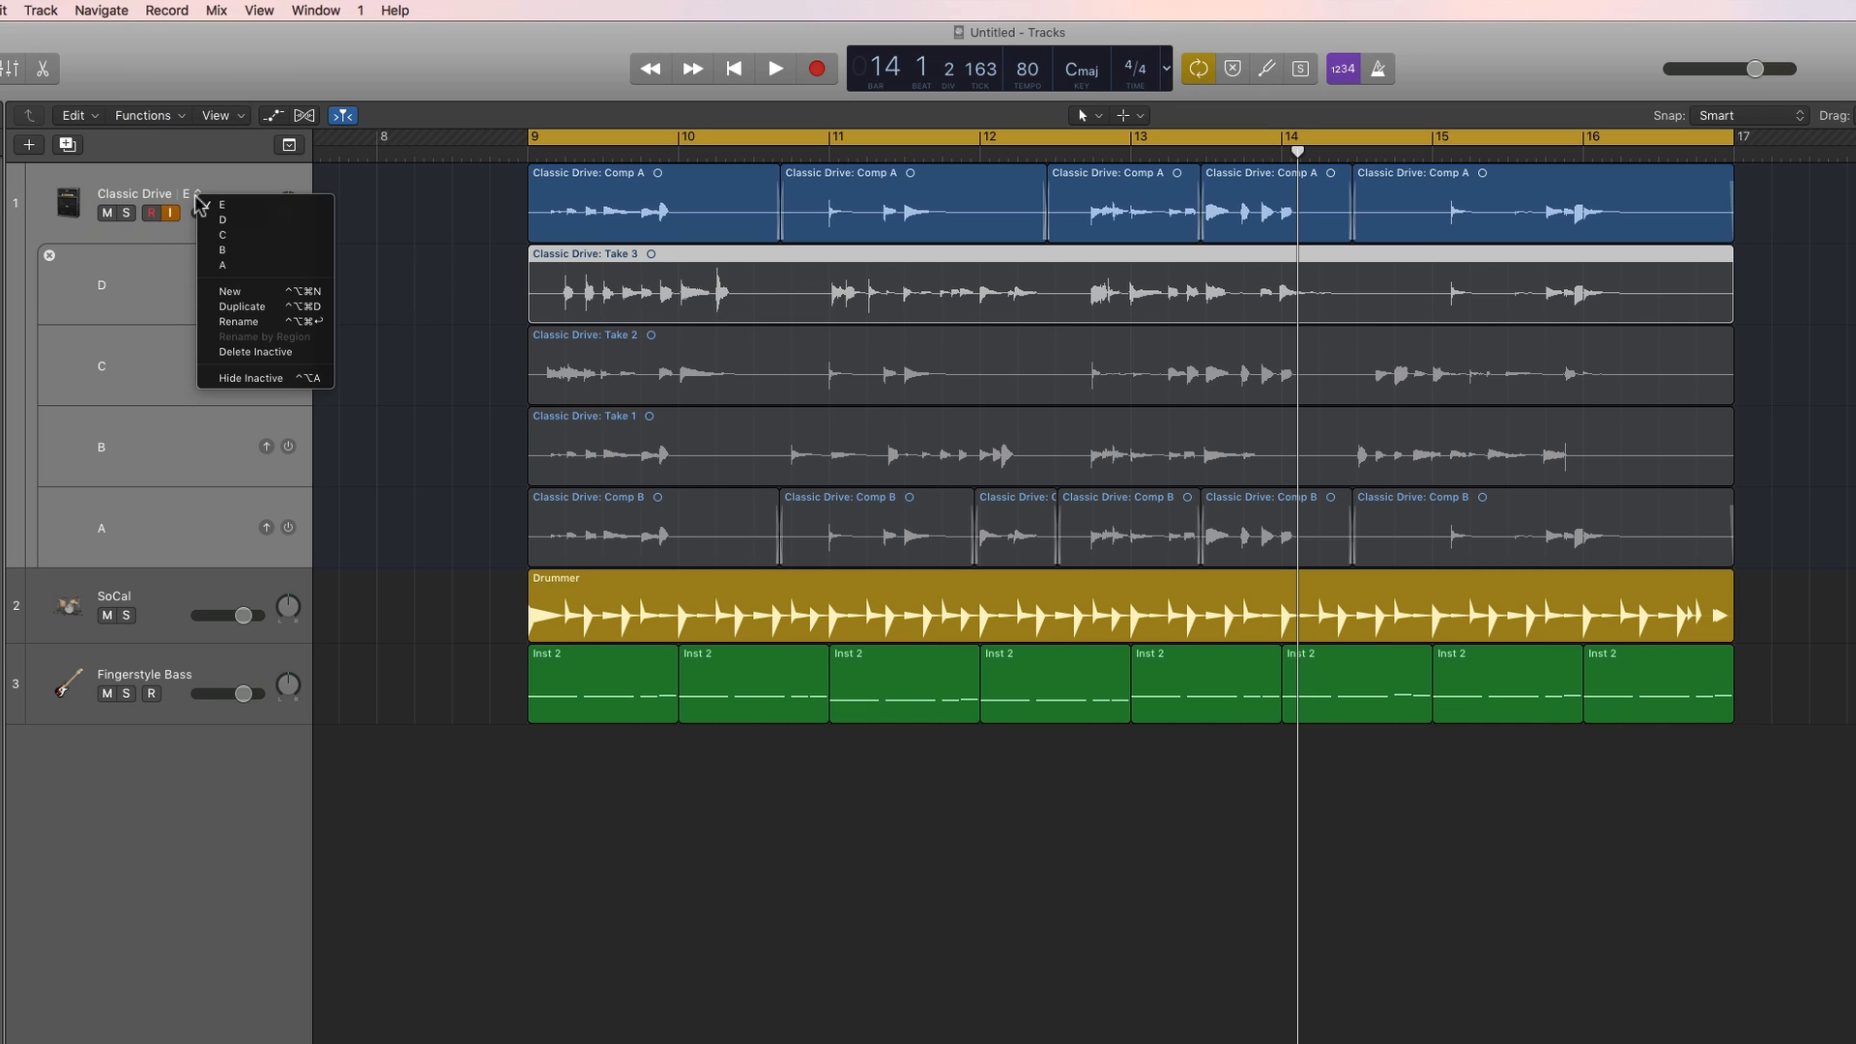
click(253, 378)
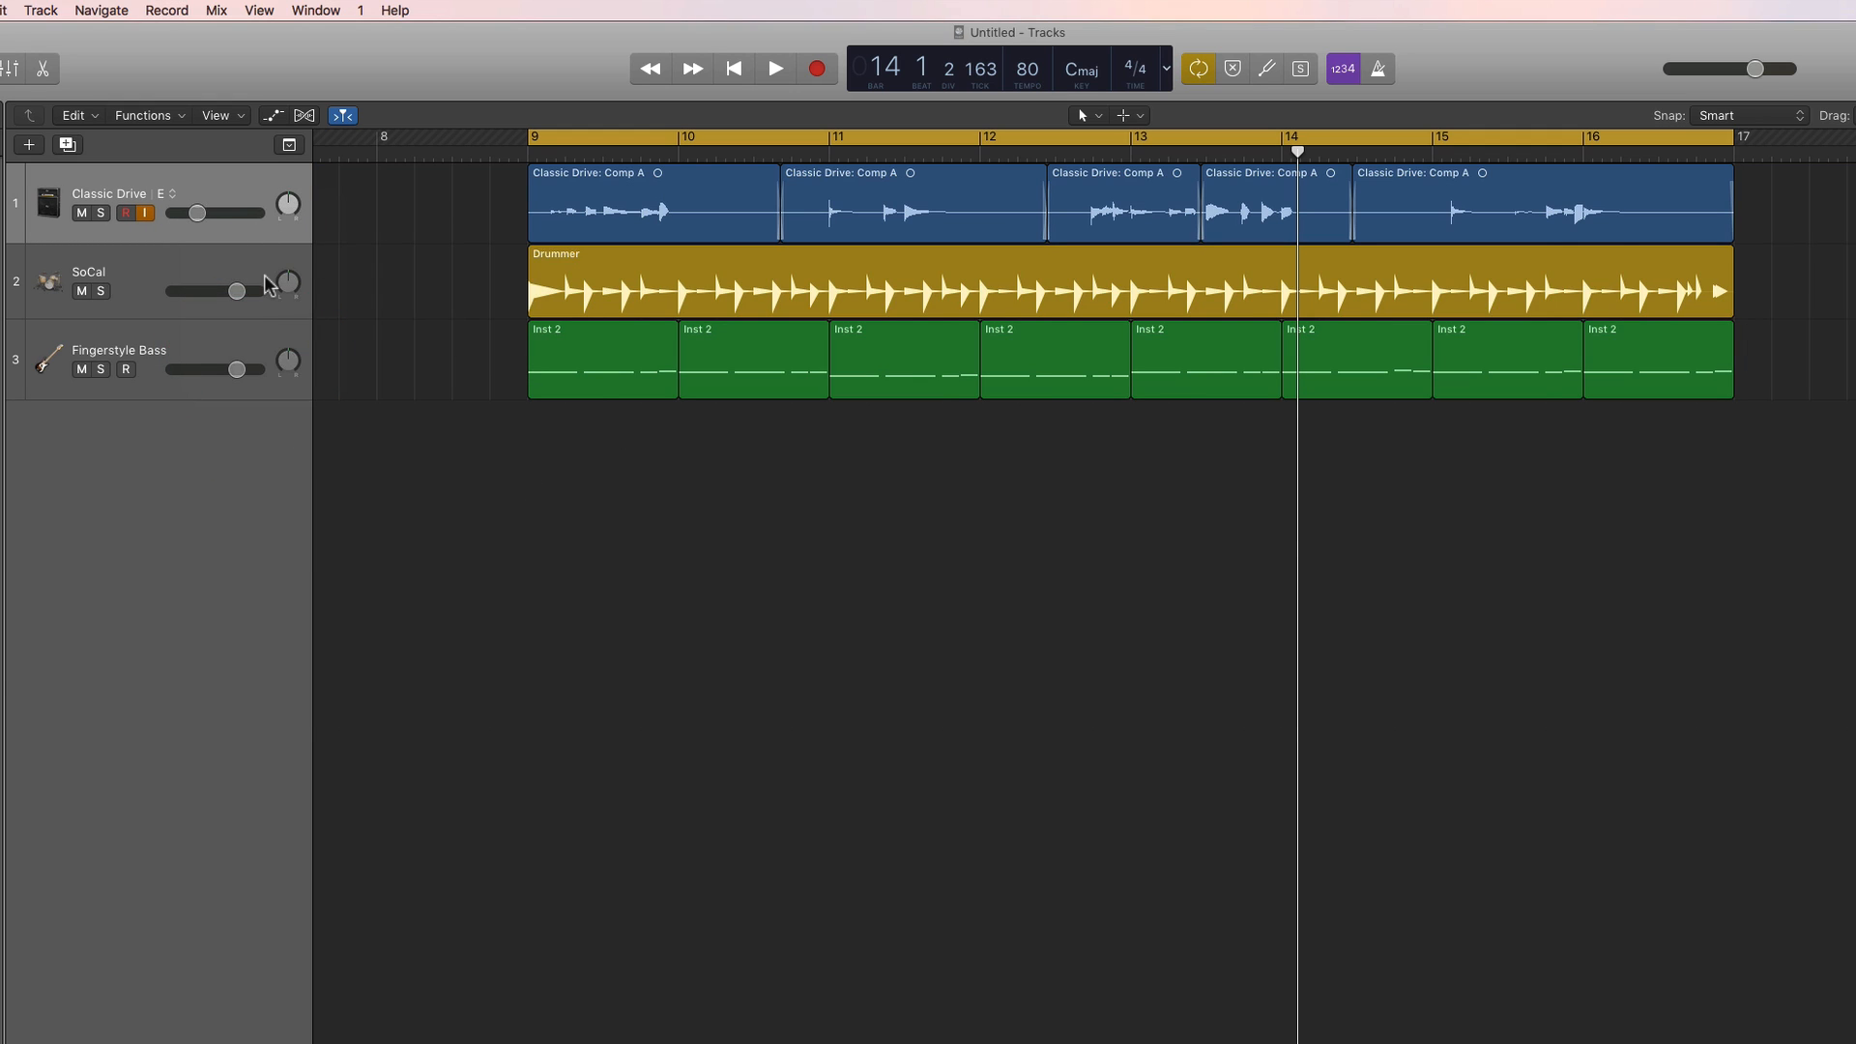
Undo the unpacking to track alternatives, back to the Classic Drive take folder with Comp A.
key(super+z)
key(super+z)
key(super+z)
key(super+z)
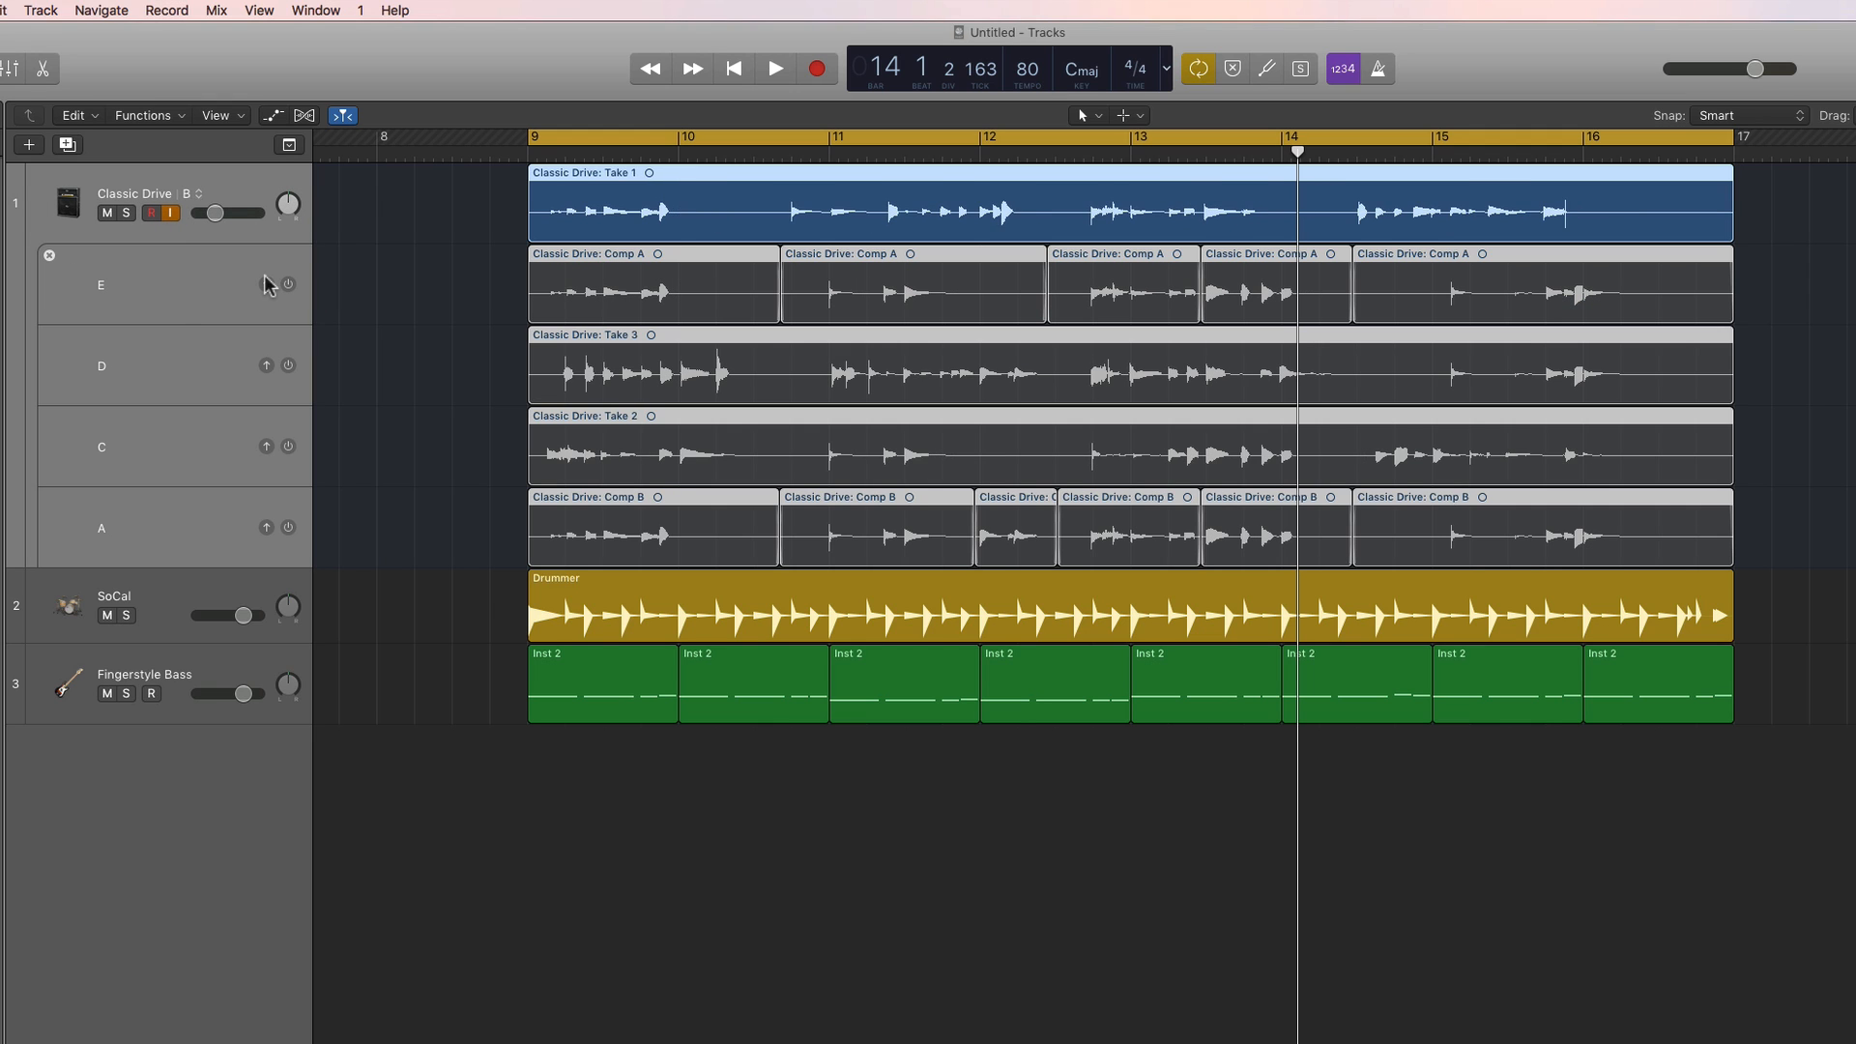
key(super+shift+z)
key(super+shift+z)
key(super+shift+z)
key(super+shift+z)
key(super+z)
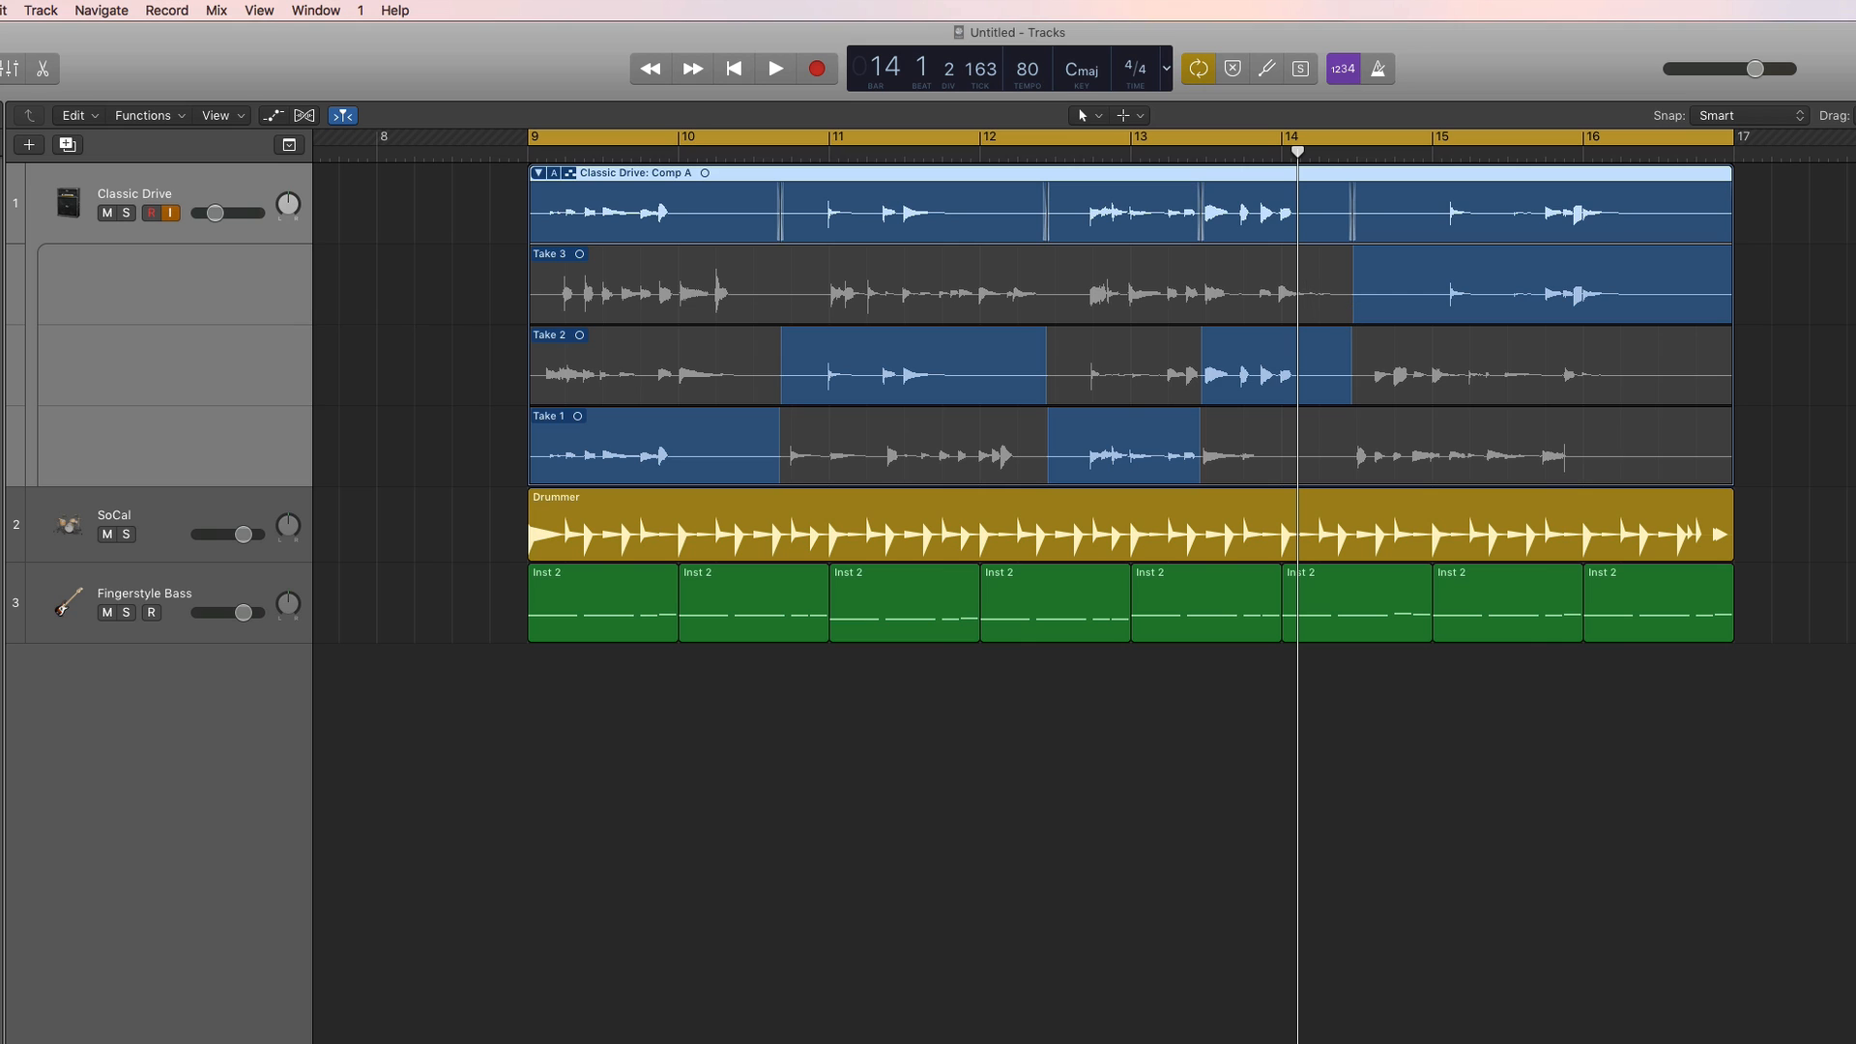
Collapse the Classic Drive take folder and move it to bar 23, leaving the cycle range free on that track.
click(537, 173)
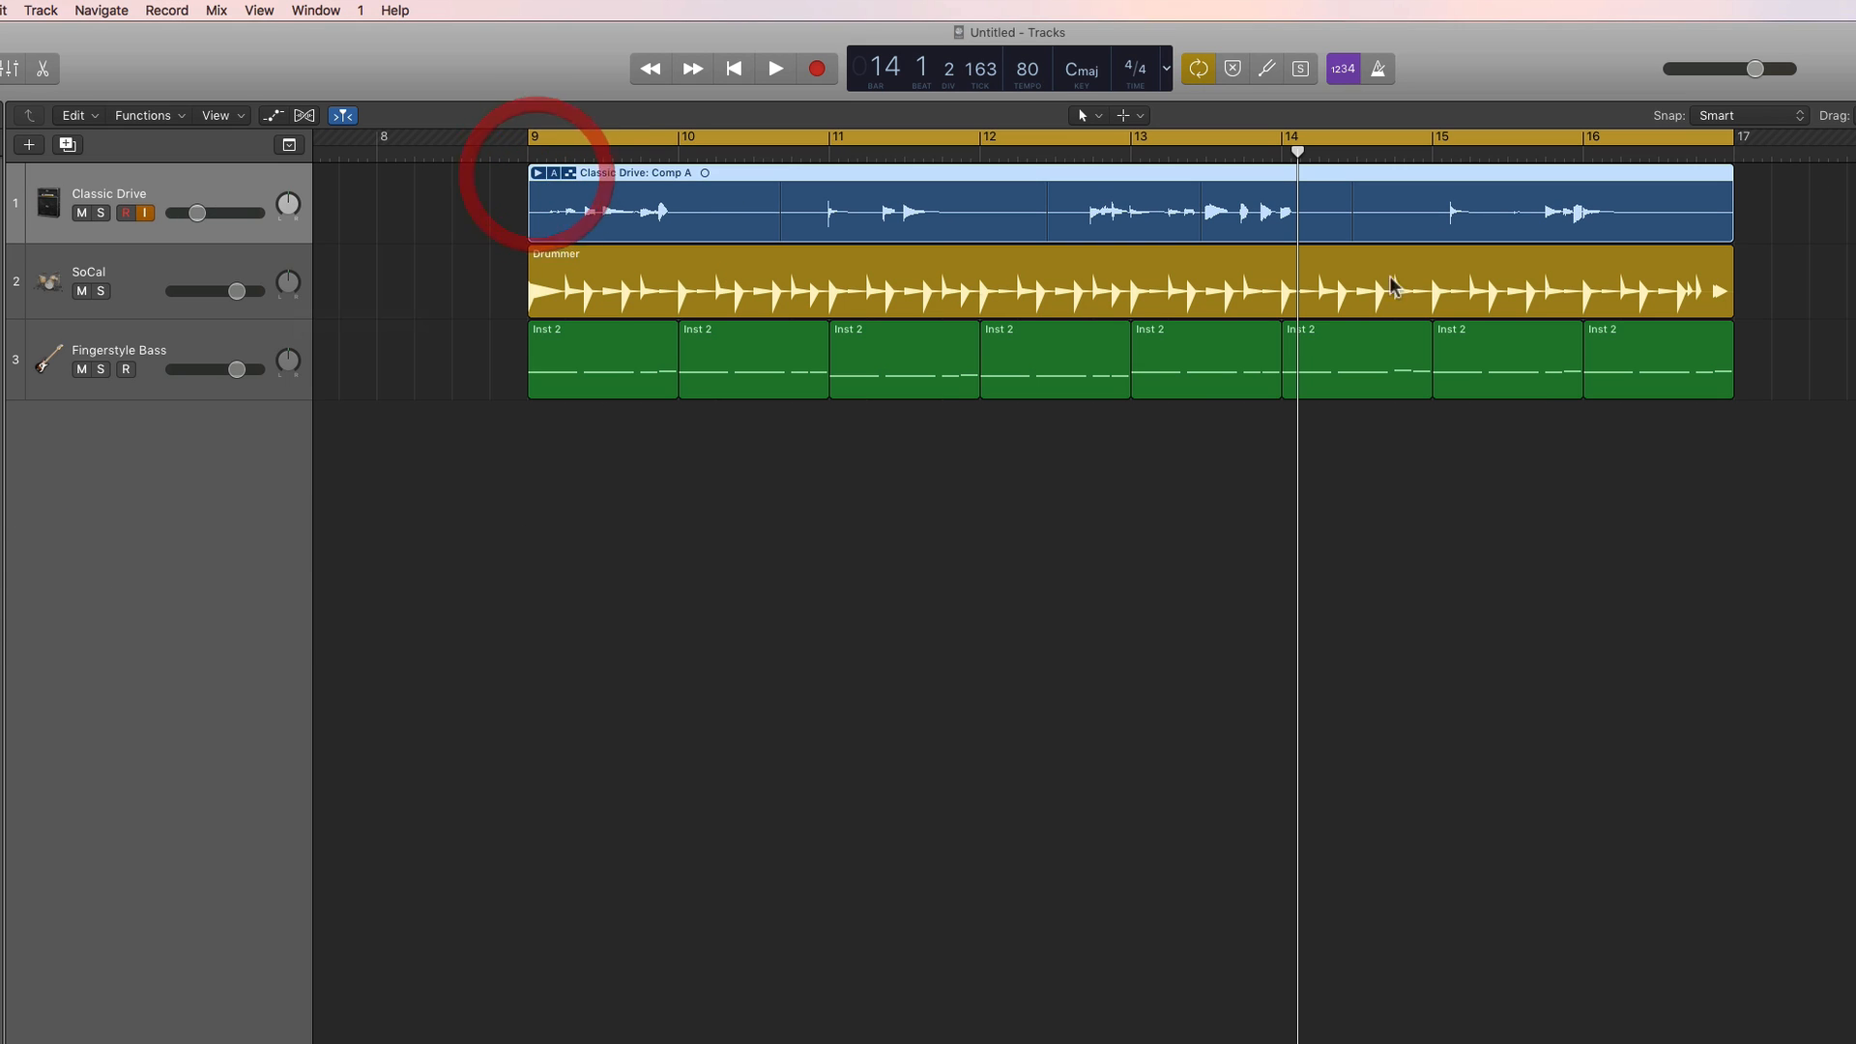
key(super+Left)
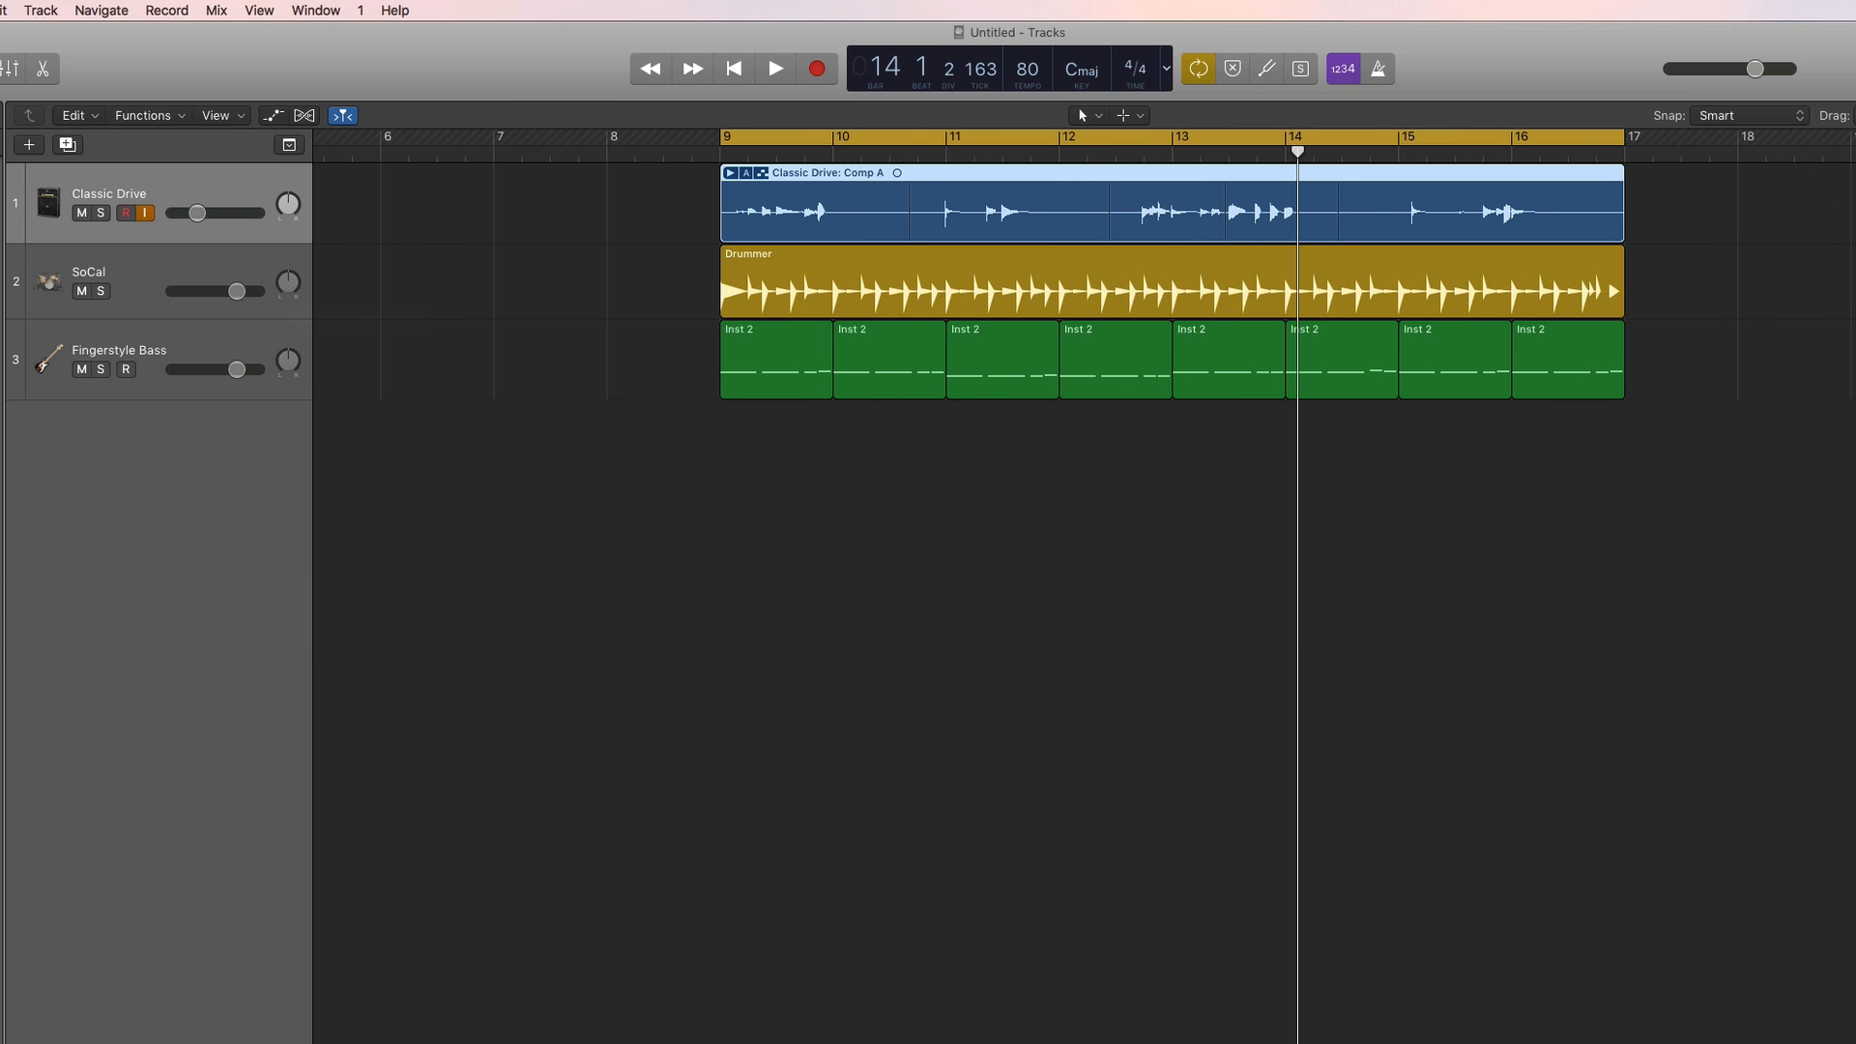
key(super+Left)
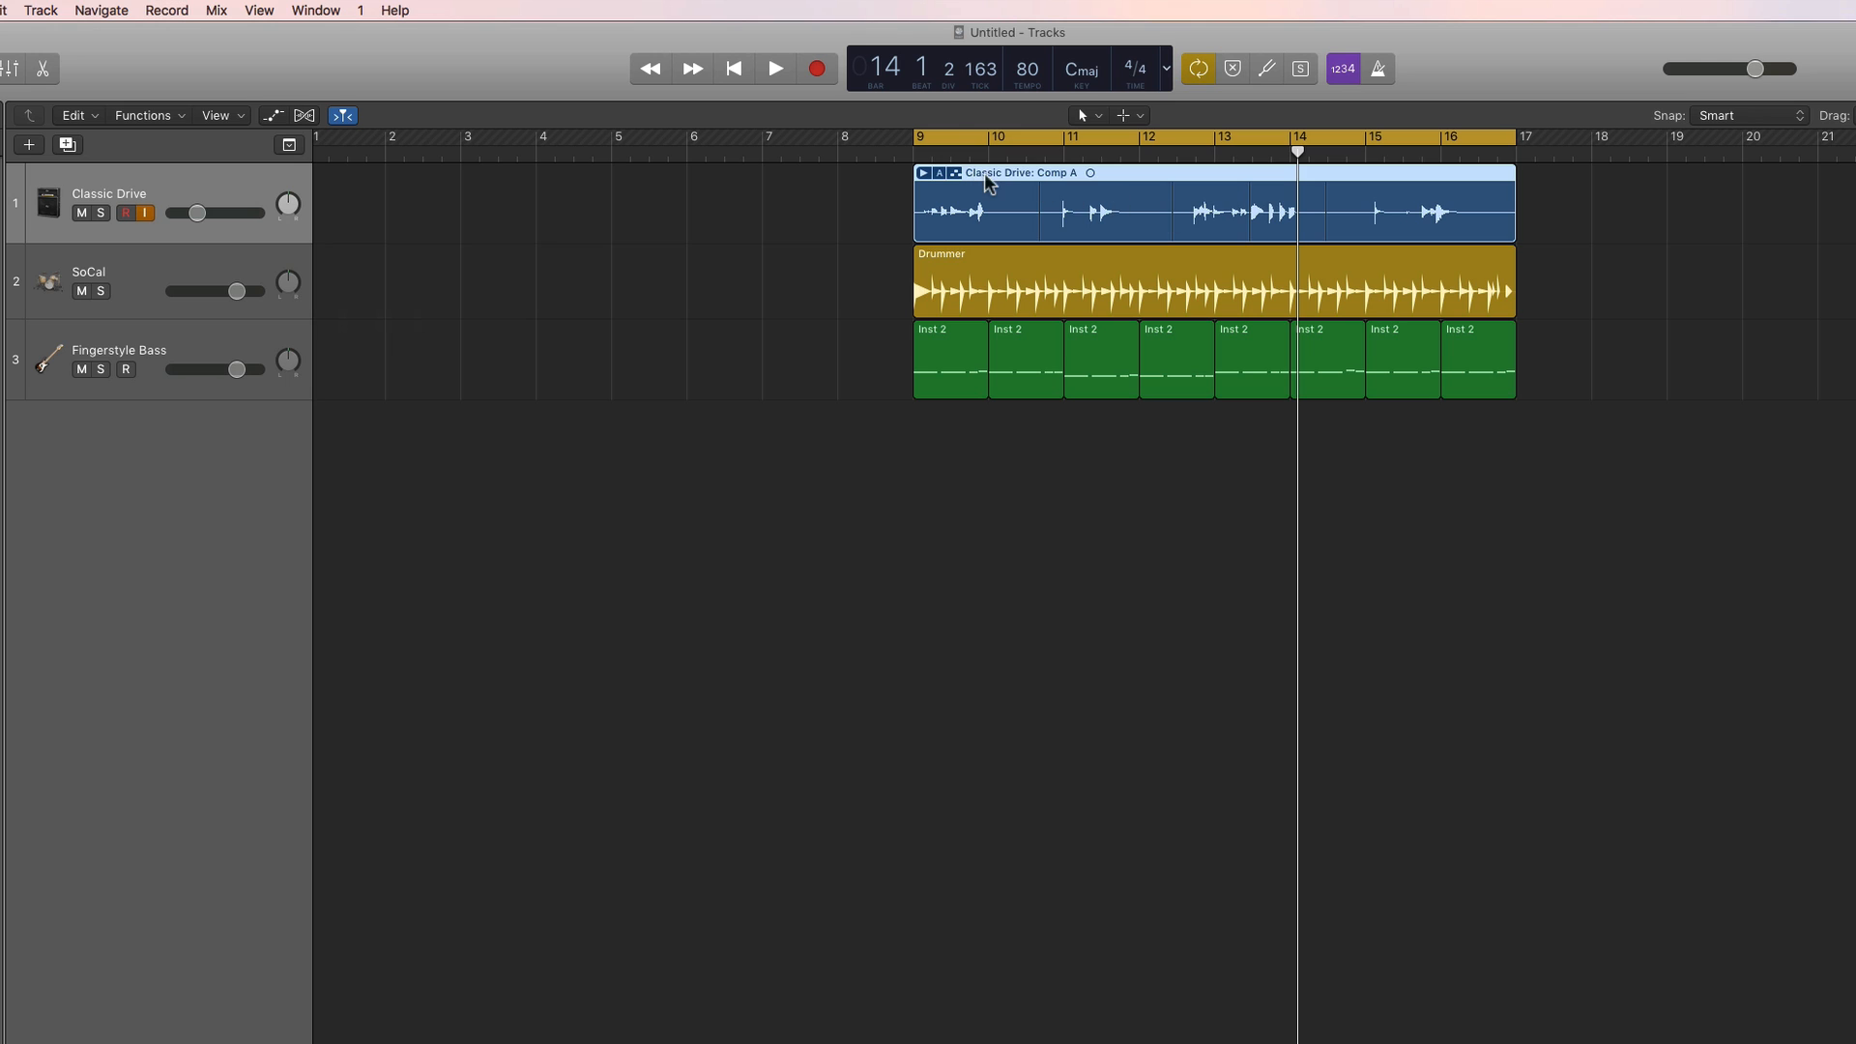
drag(988, 183, 1852, 193)
scroll(1496, 298, right, 5)
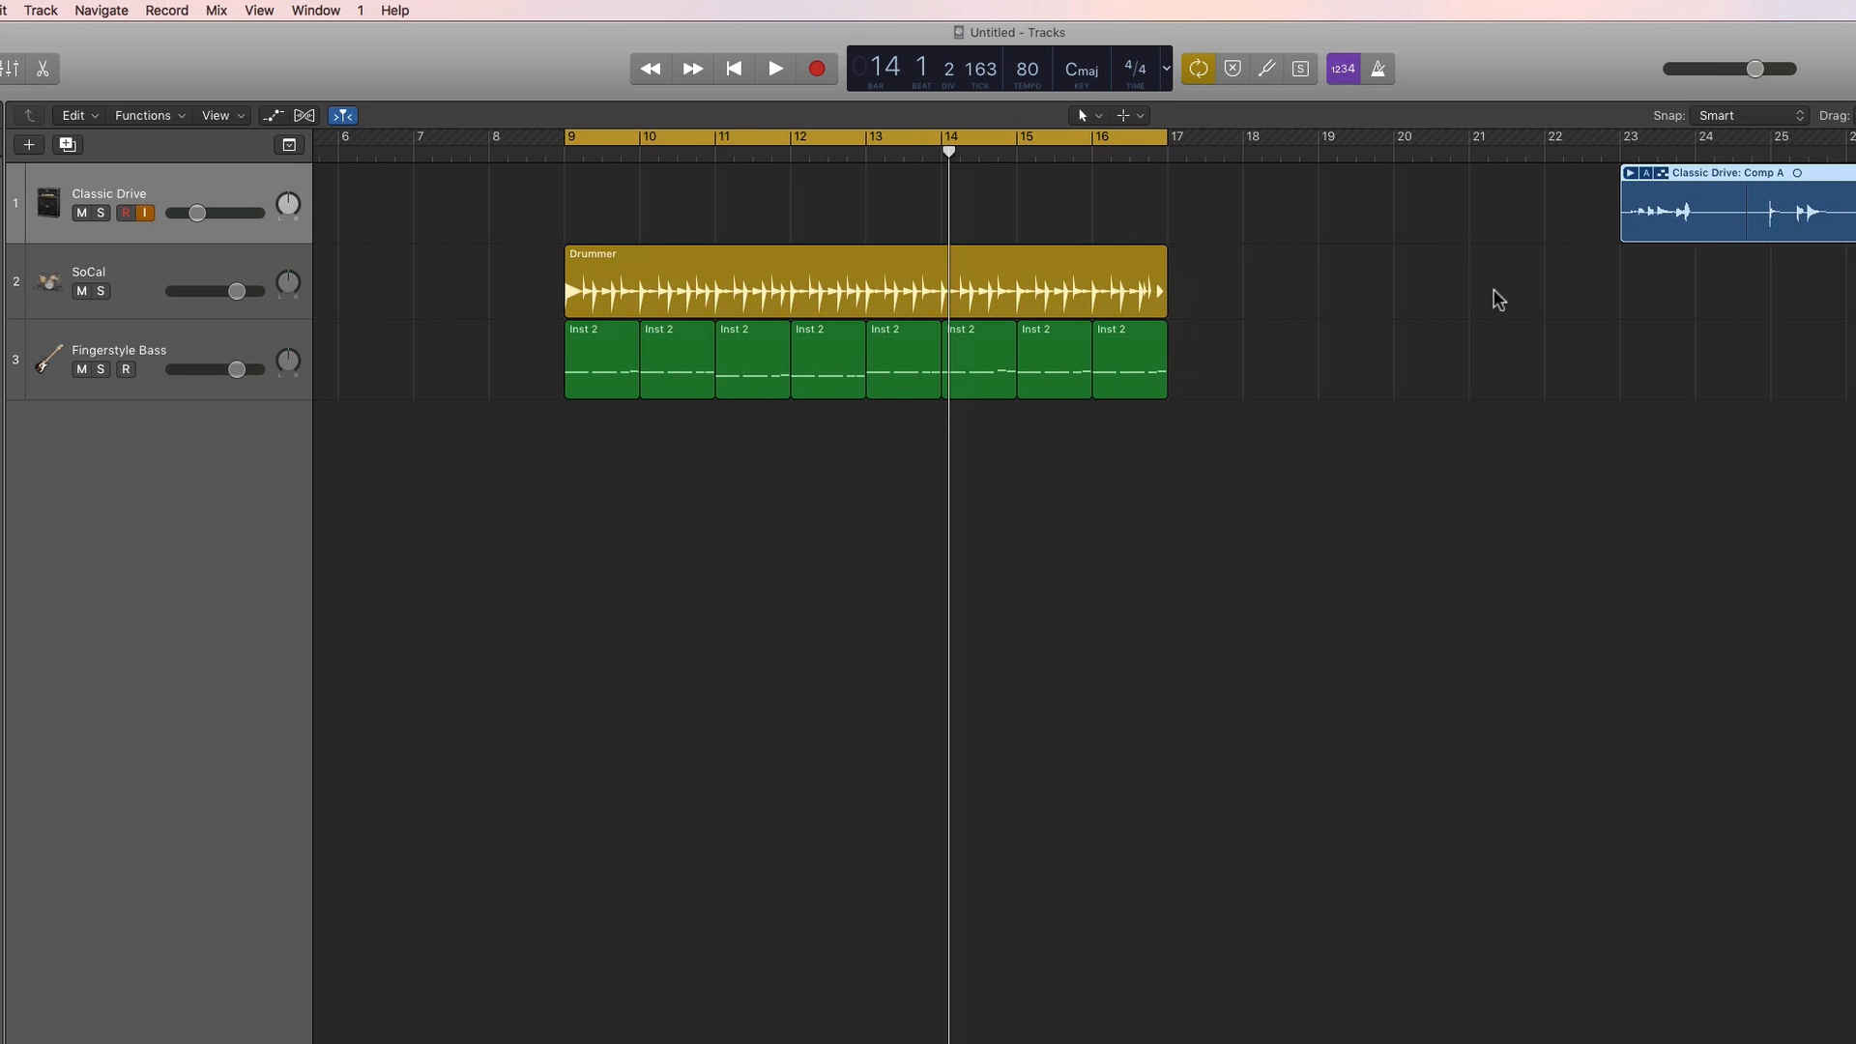
key(super+Right)
key(super+Right)
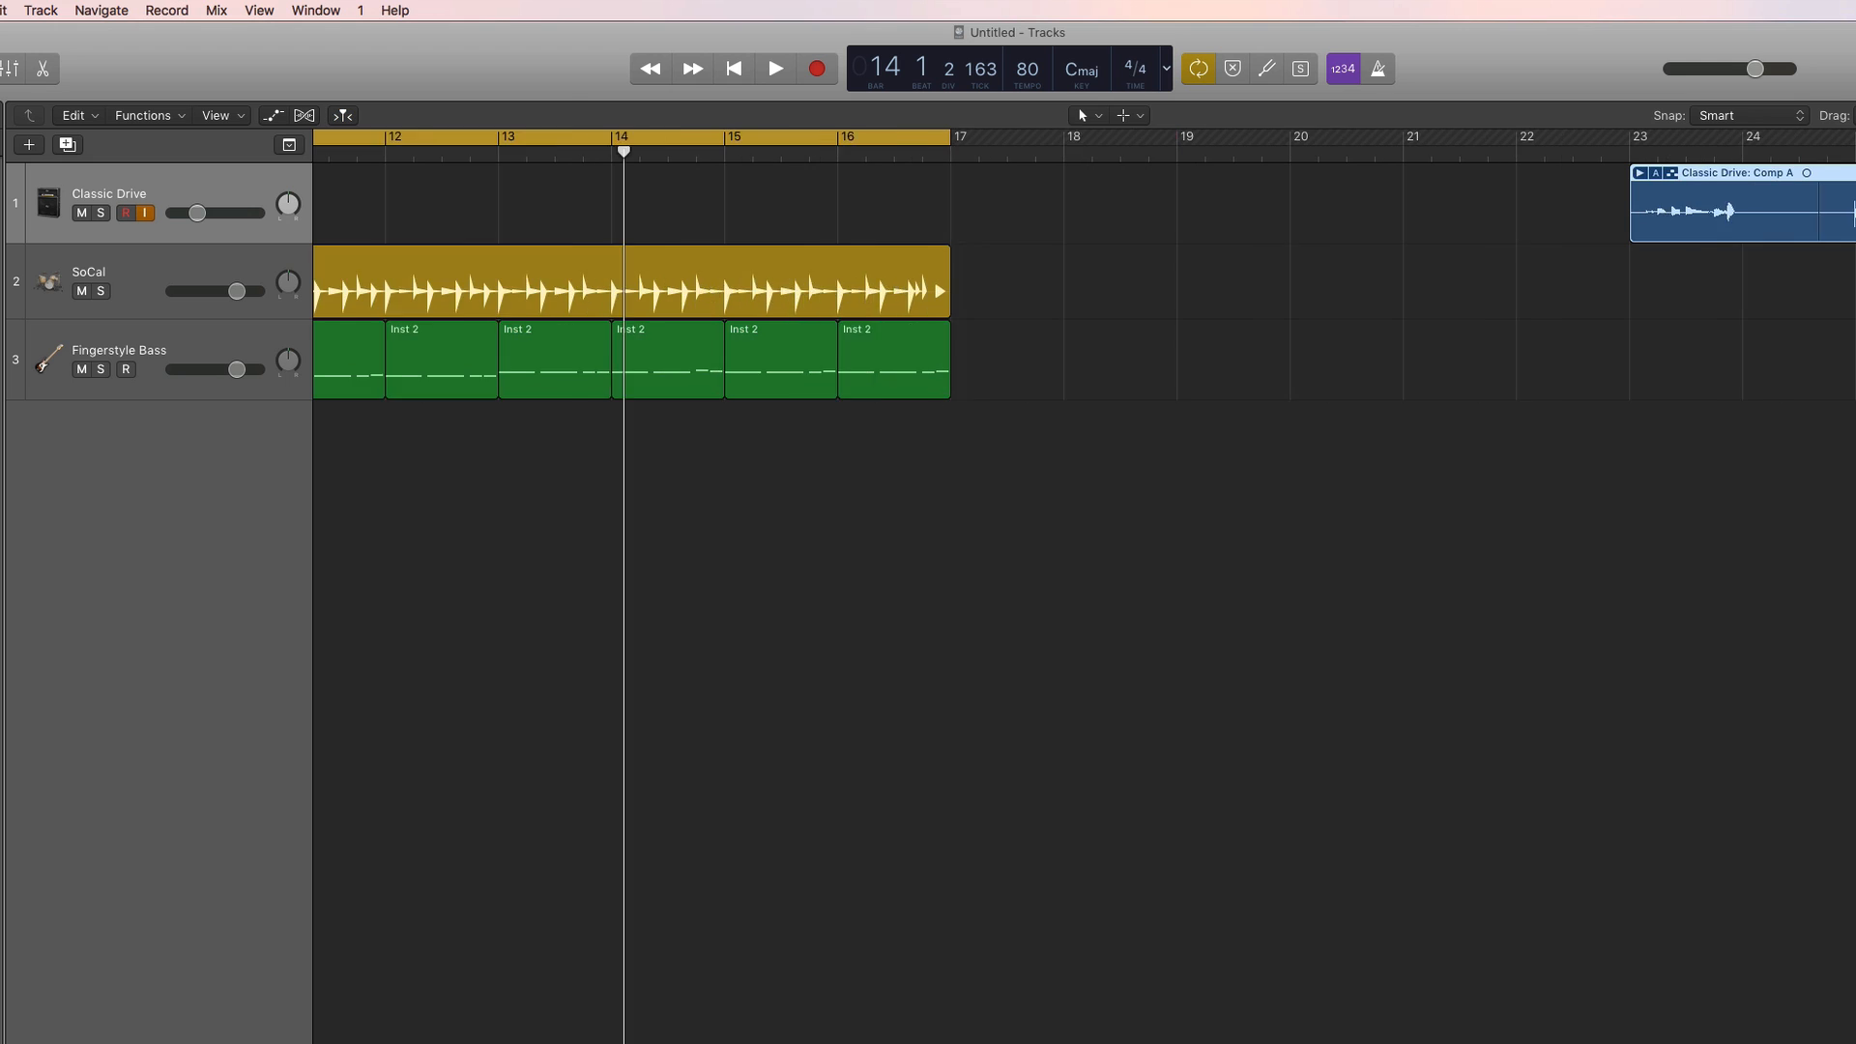
scroll(1430, 380, left, 8)
scroll(1427, 378, left, 5)
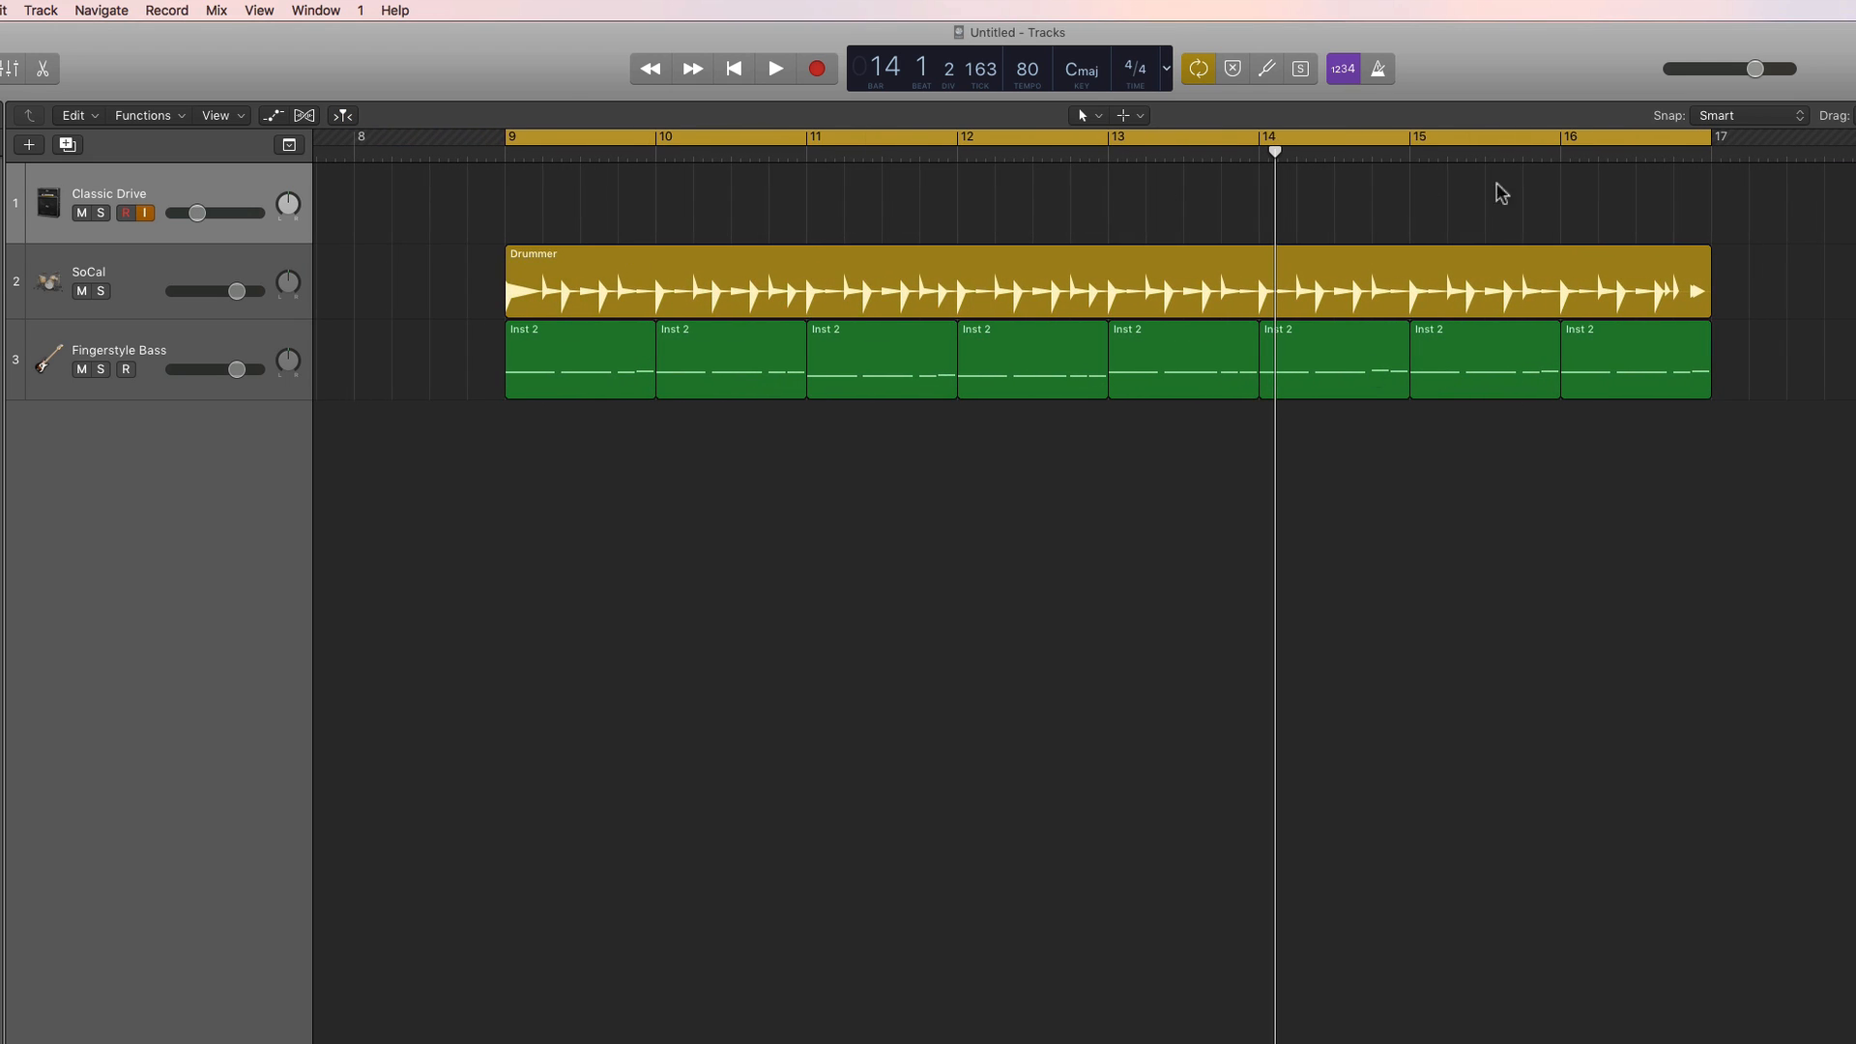
Raise the Classic Drive track's volume, leave its input monitoring on, and place the playhead at bar 8 beat 3.
click(503, 152)
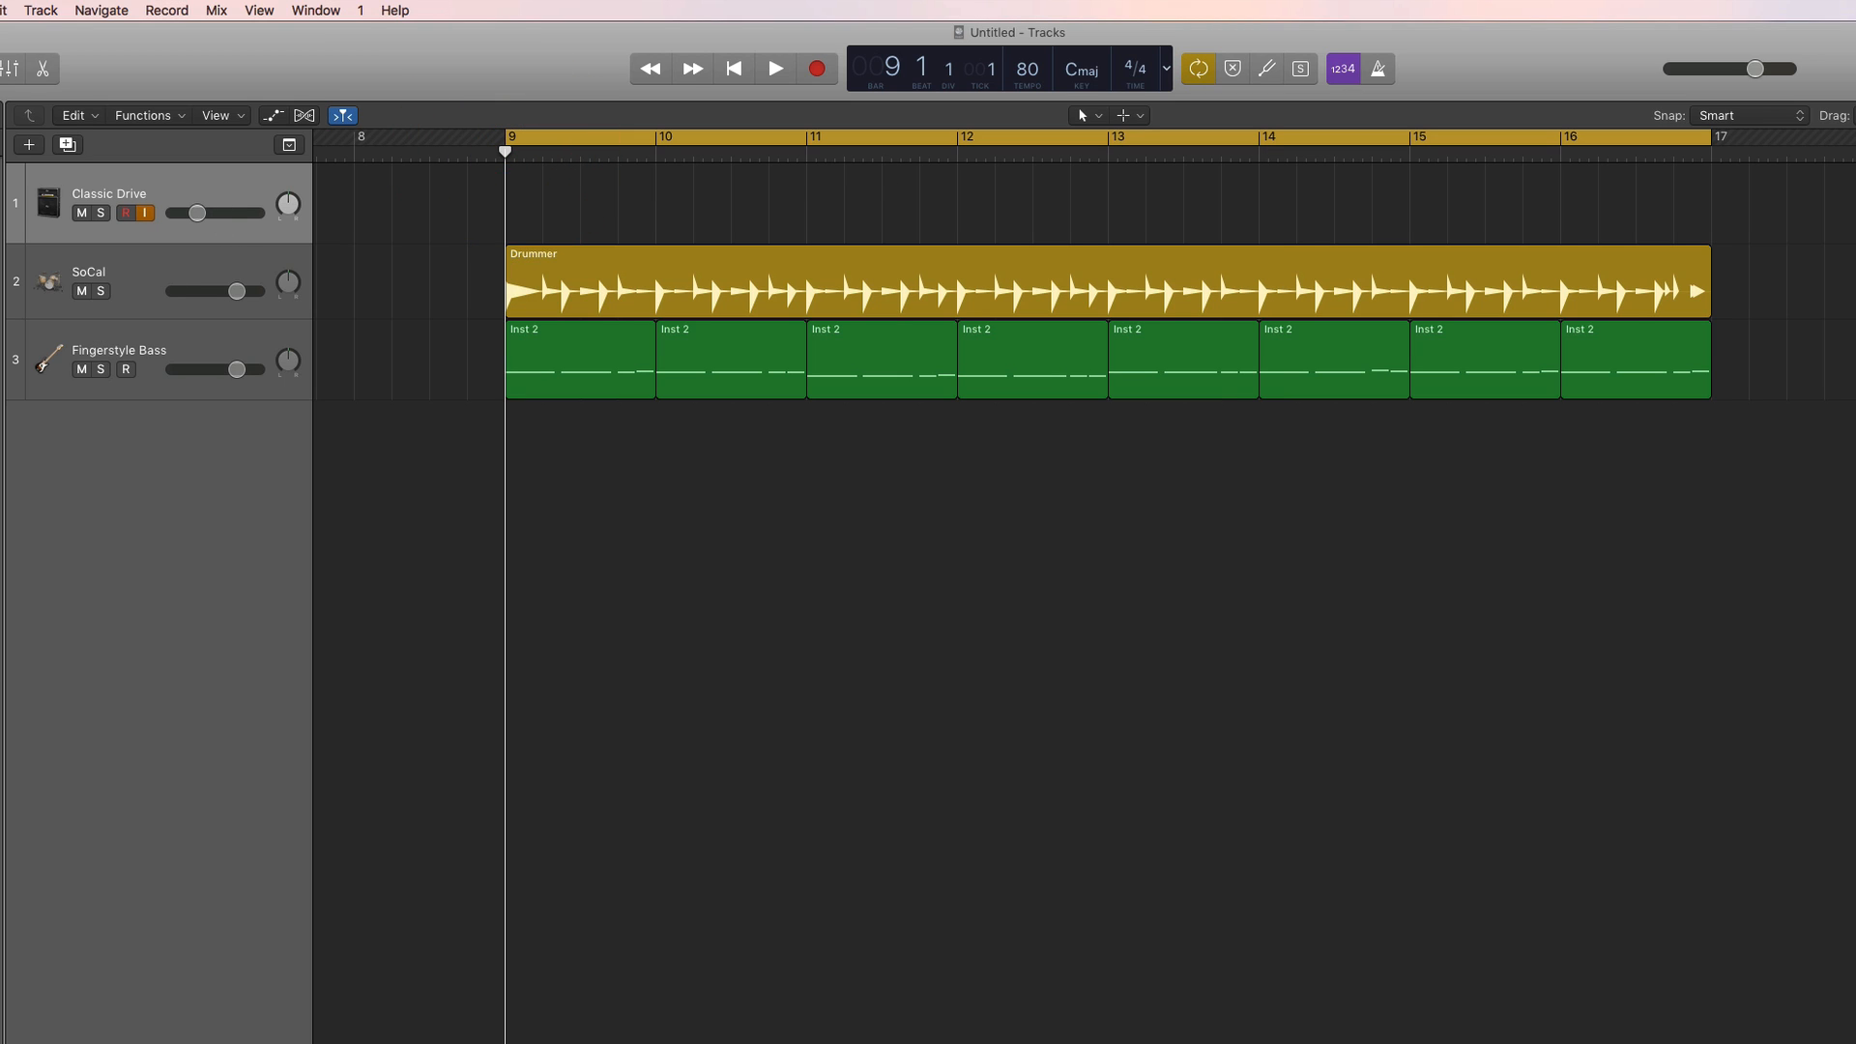
click(145, 212)
click(8, 894)
click(145, 212)
drag(198, 213, 237, 213)
click(145, 213)
drag(505, 155, 430, 155)
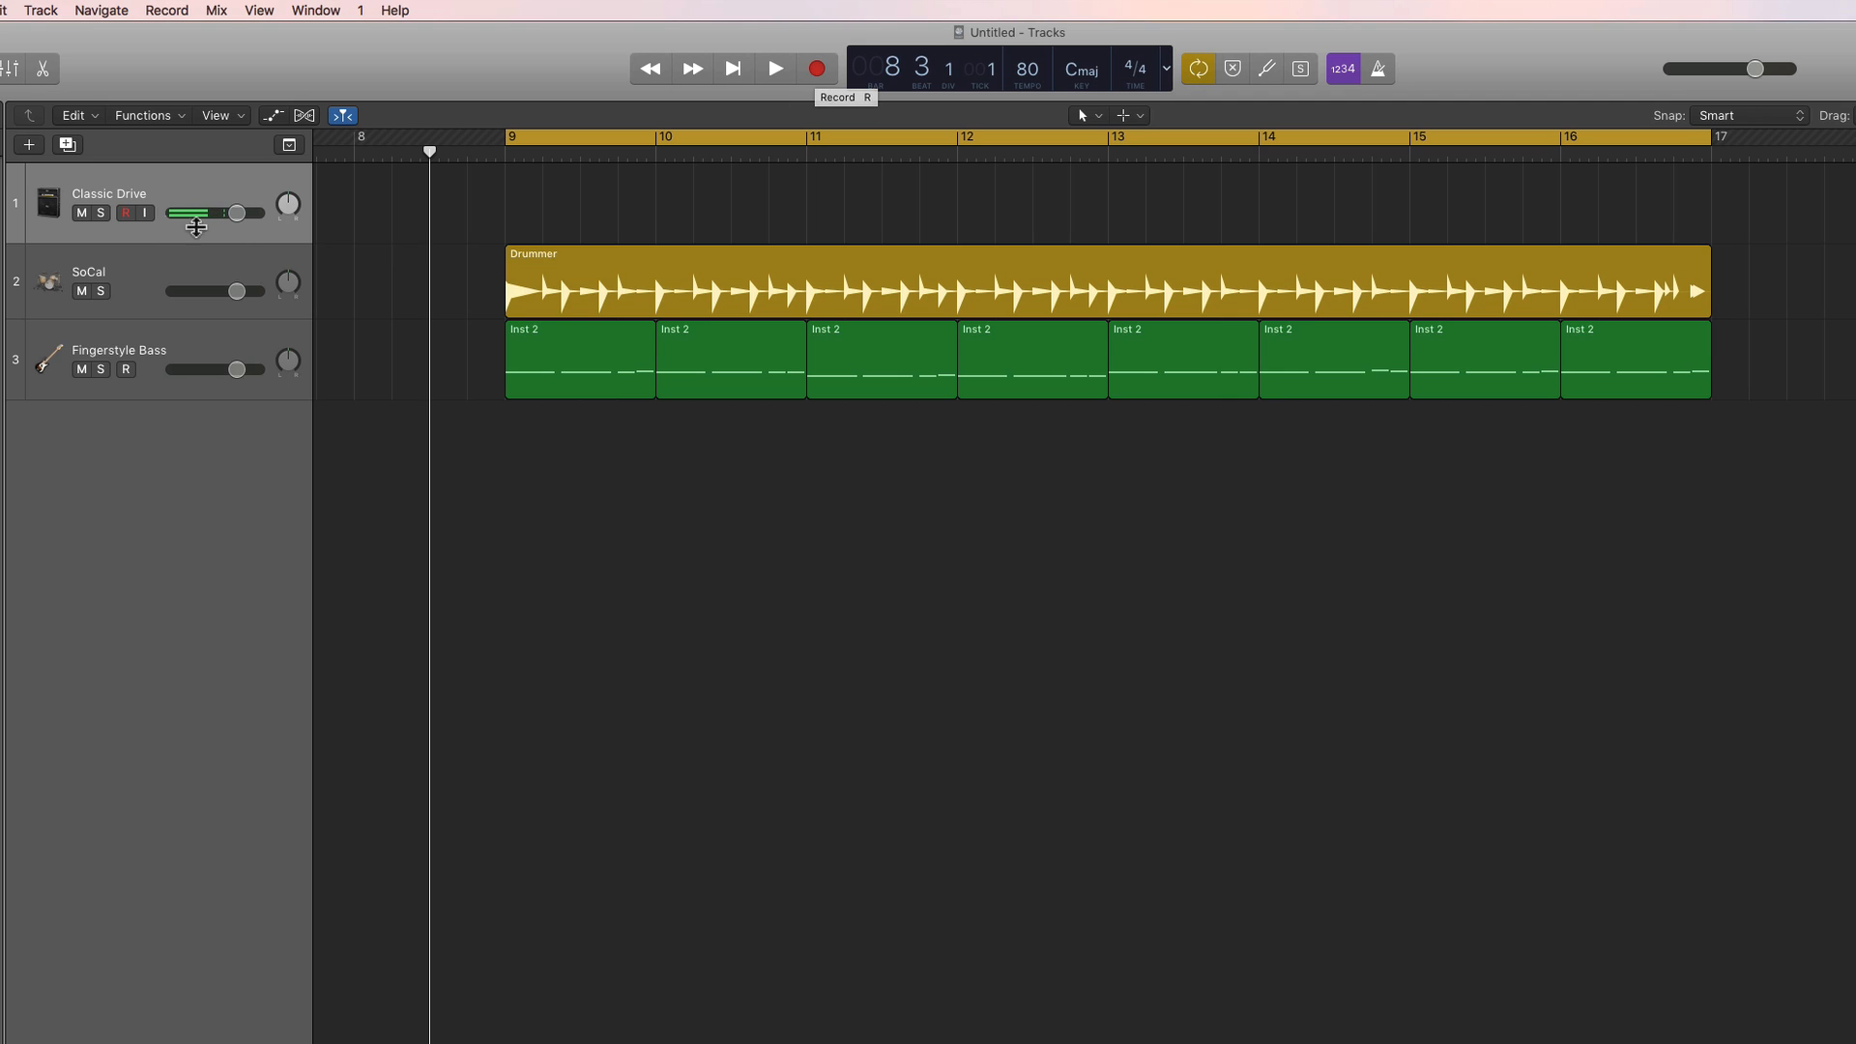
click(146, 214)
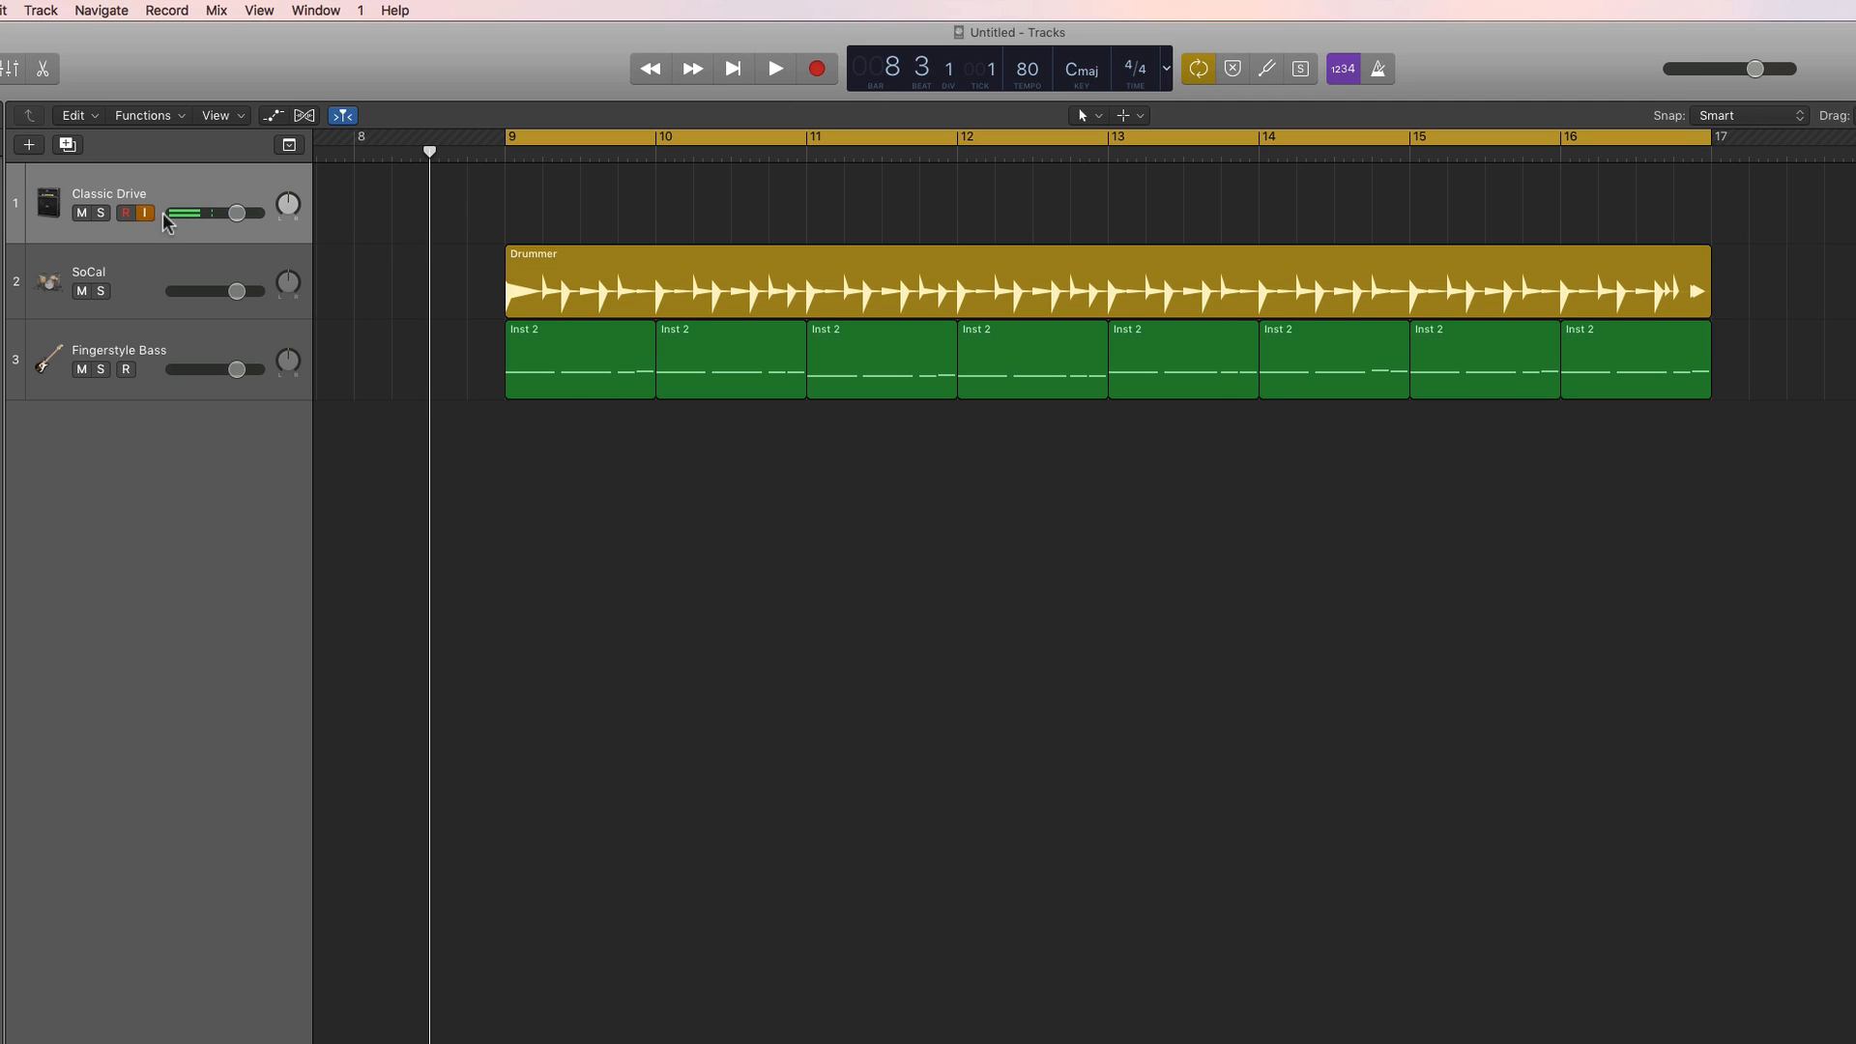
Record three cycled takes on Classic Drive across bars 9 to 17 and turn off its input monitoring.
click(818, 69)
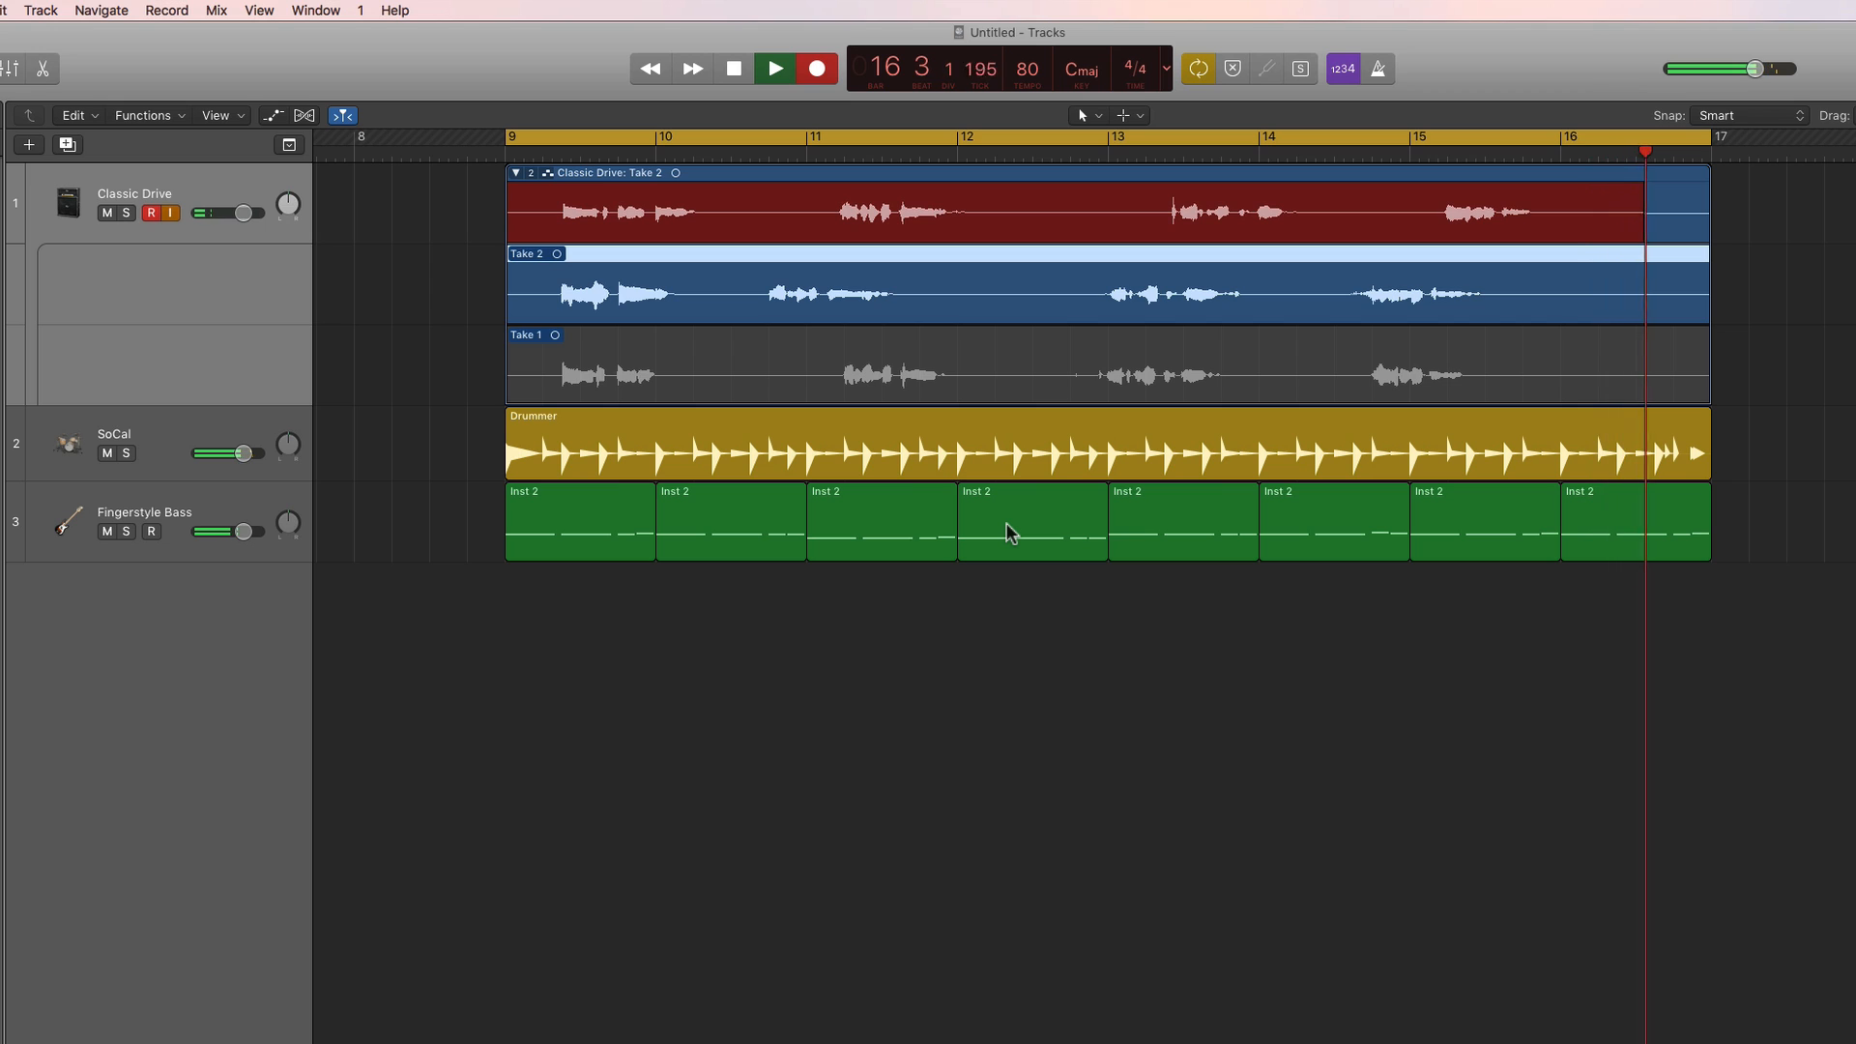
key(space)
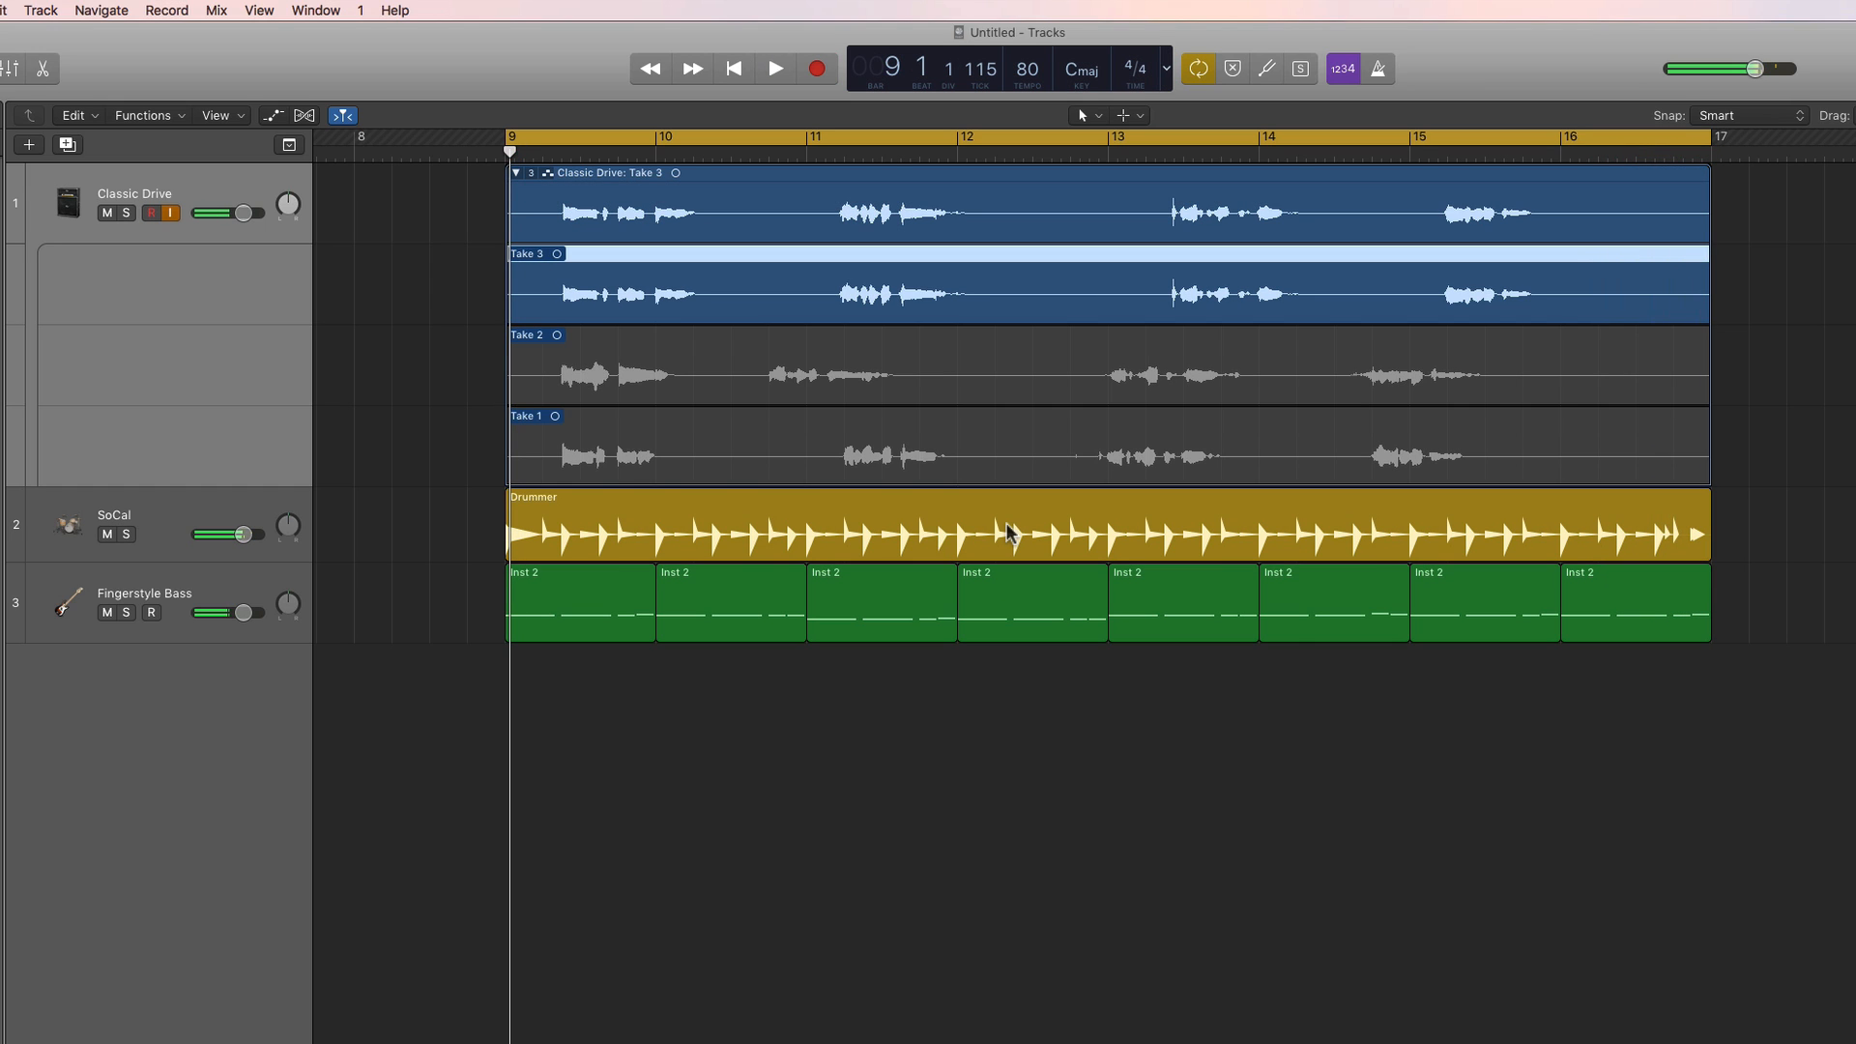
click(169, 213)
Play the new take folder from just before bar 9, auditioning Takes 1, 2 and 3 in turn.
click(491, 147)
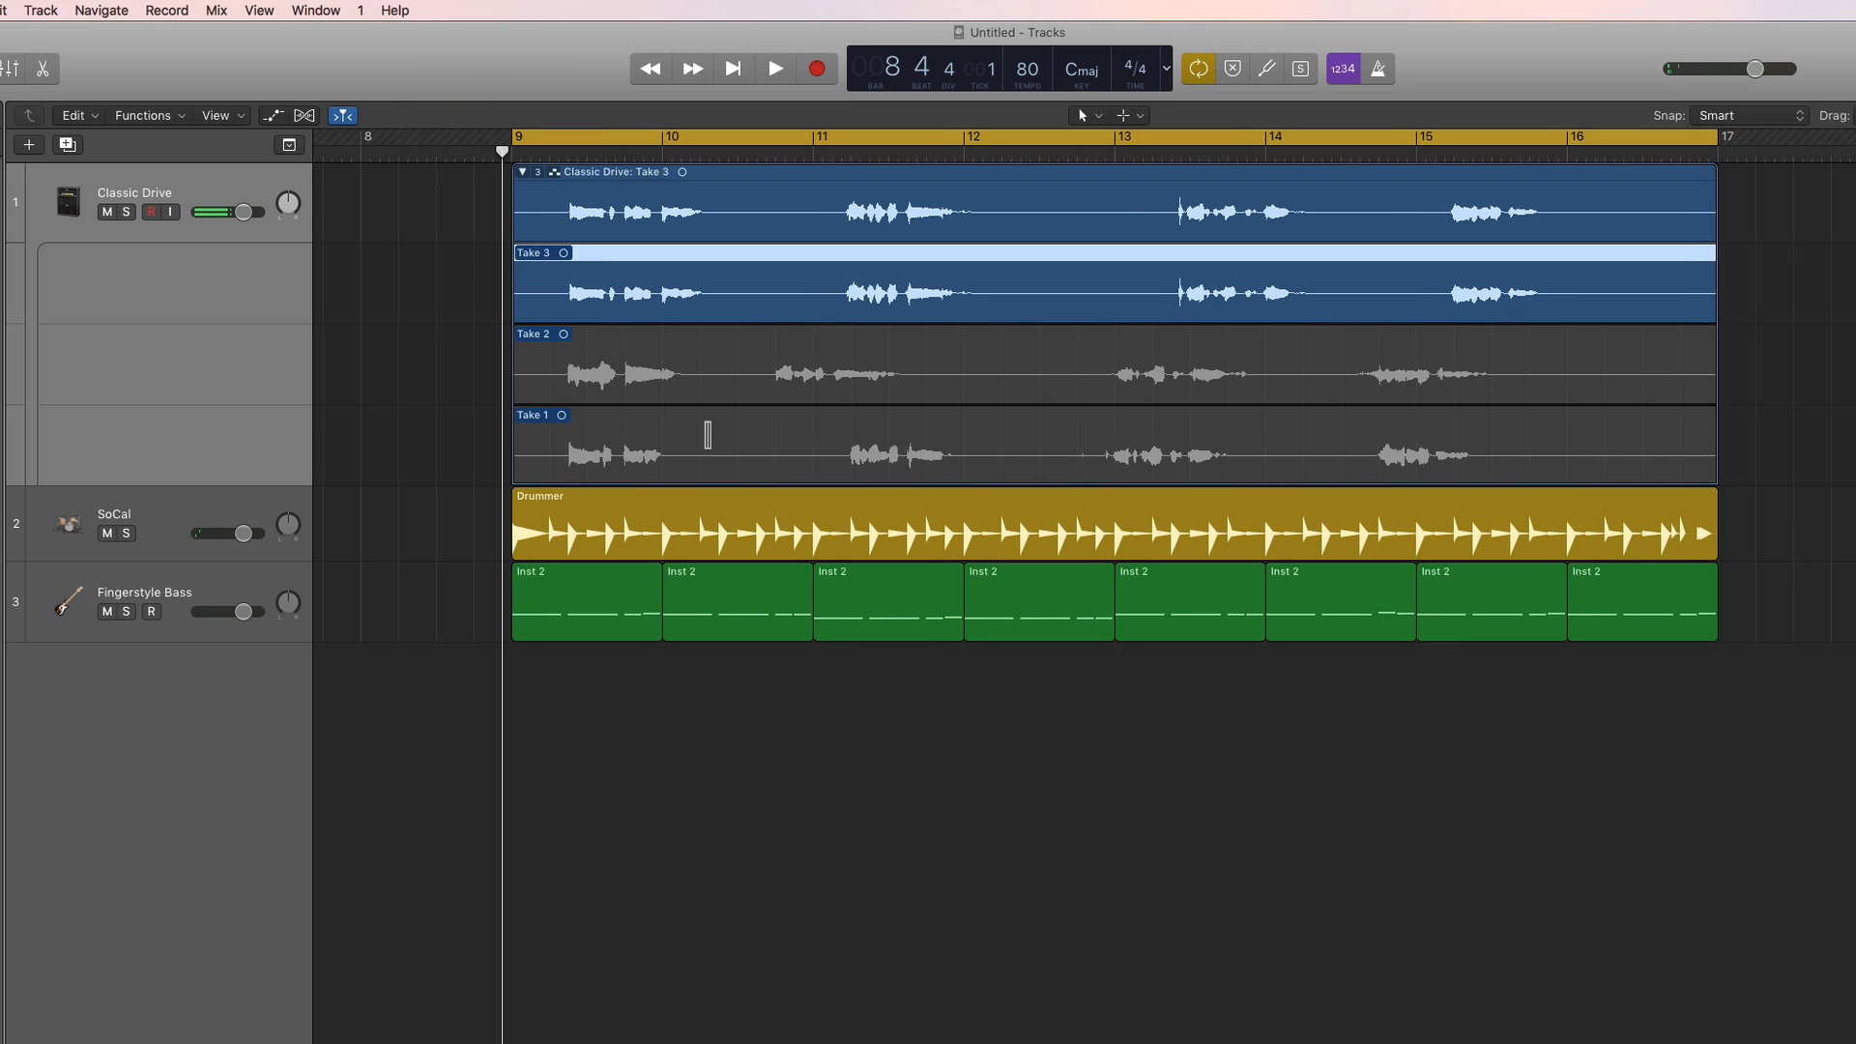
click(708, 436)
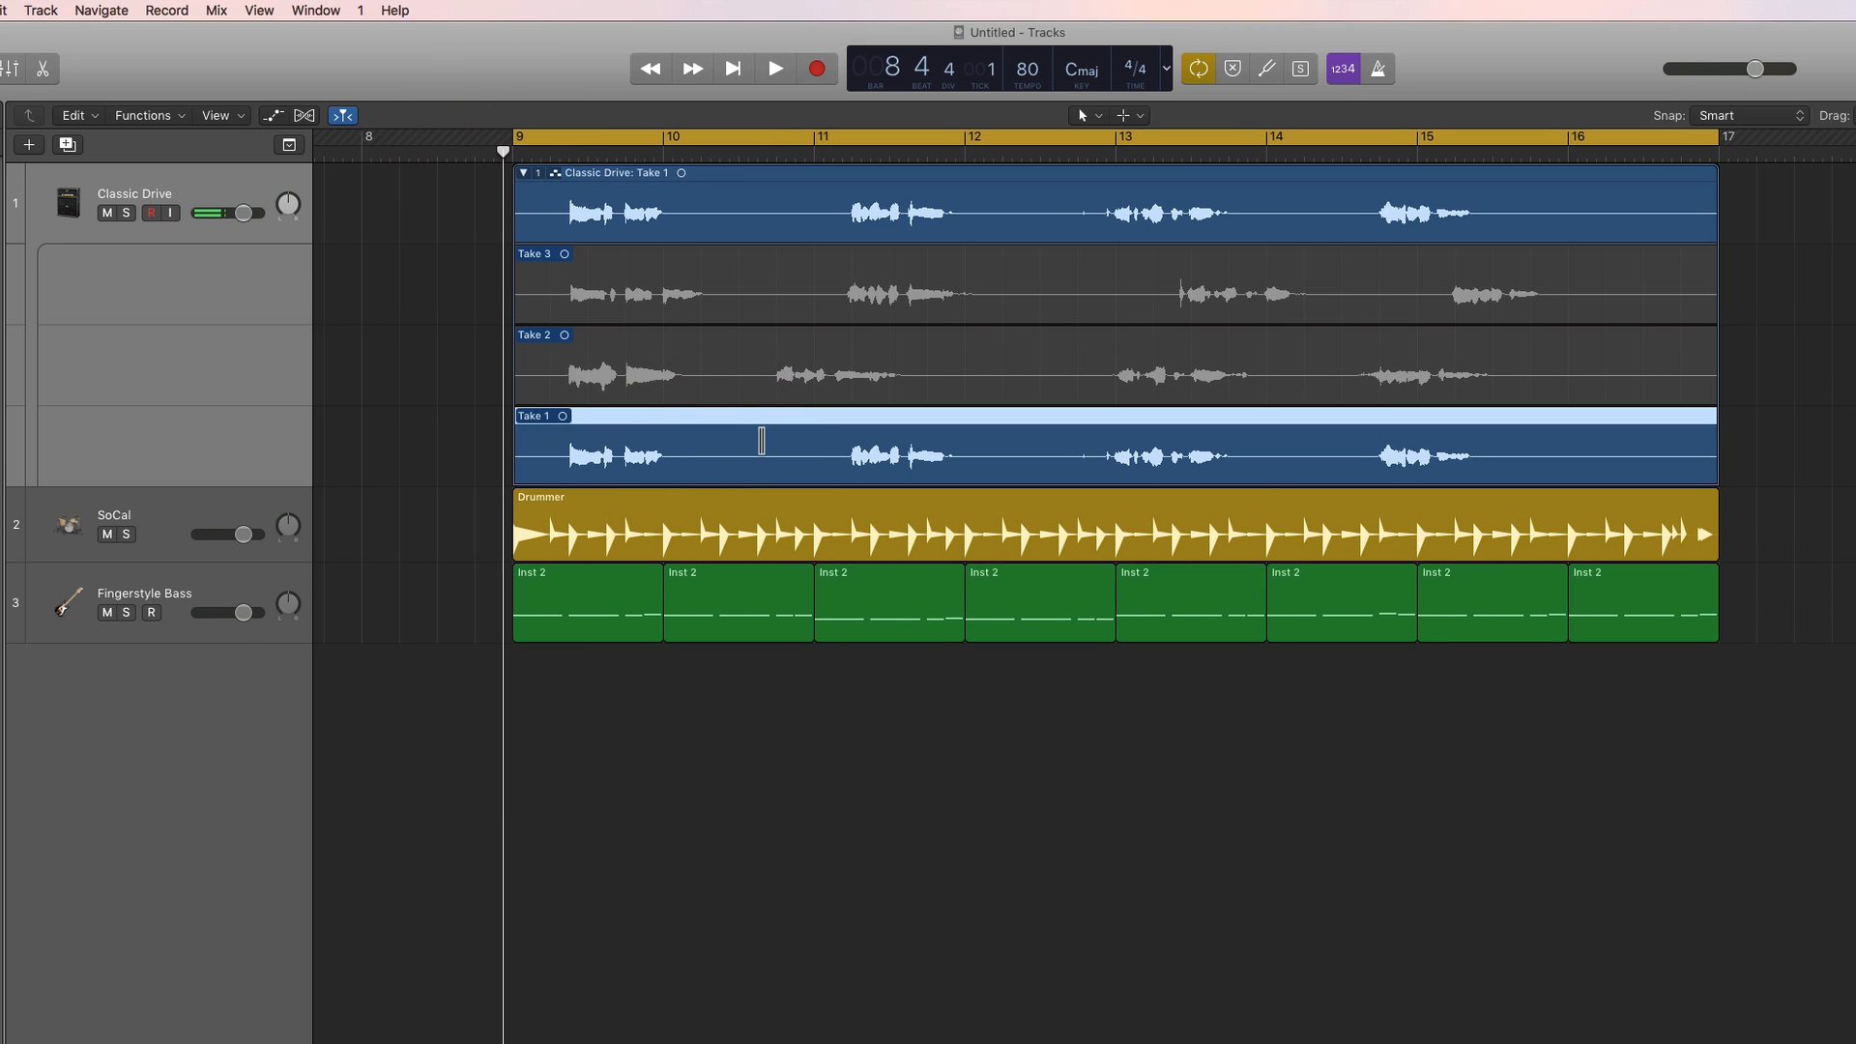
key(space)
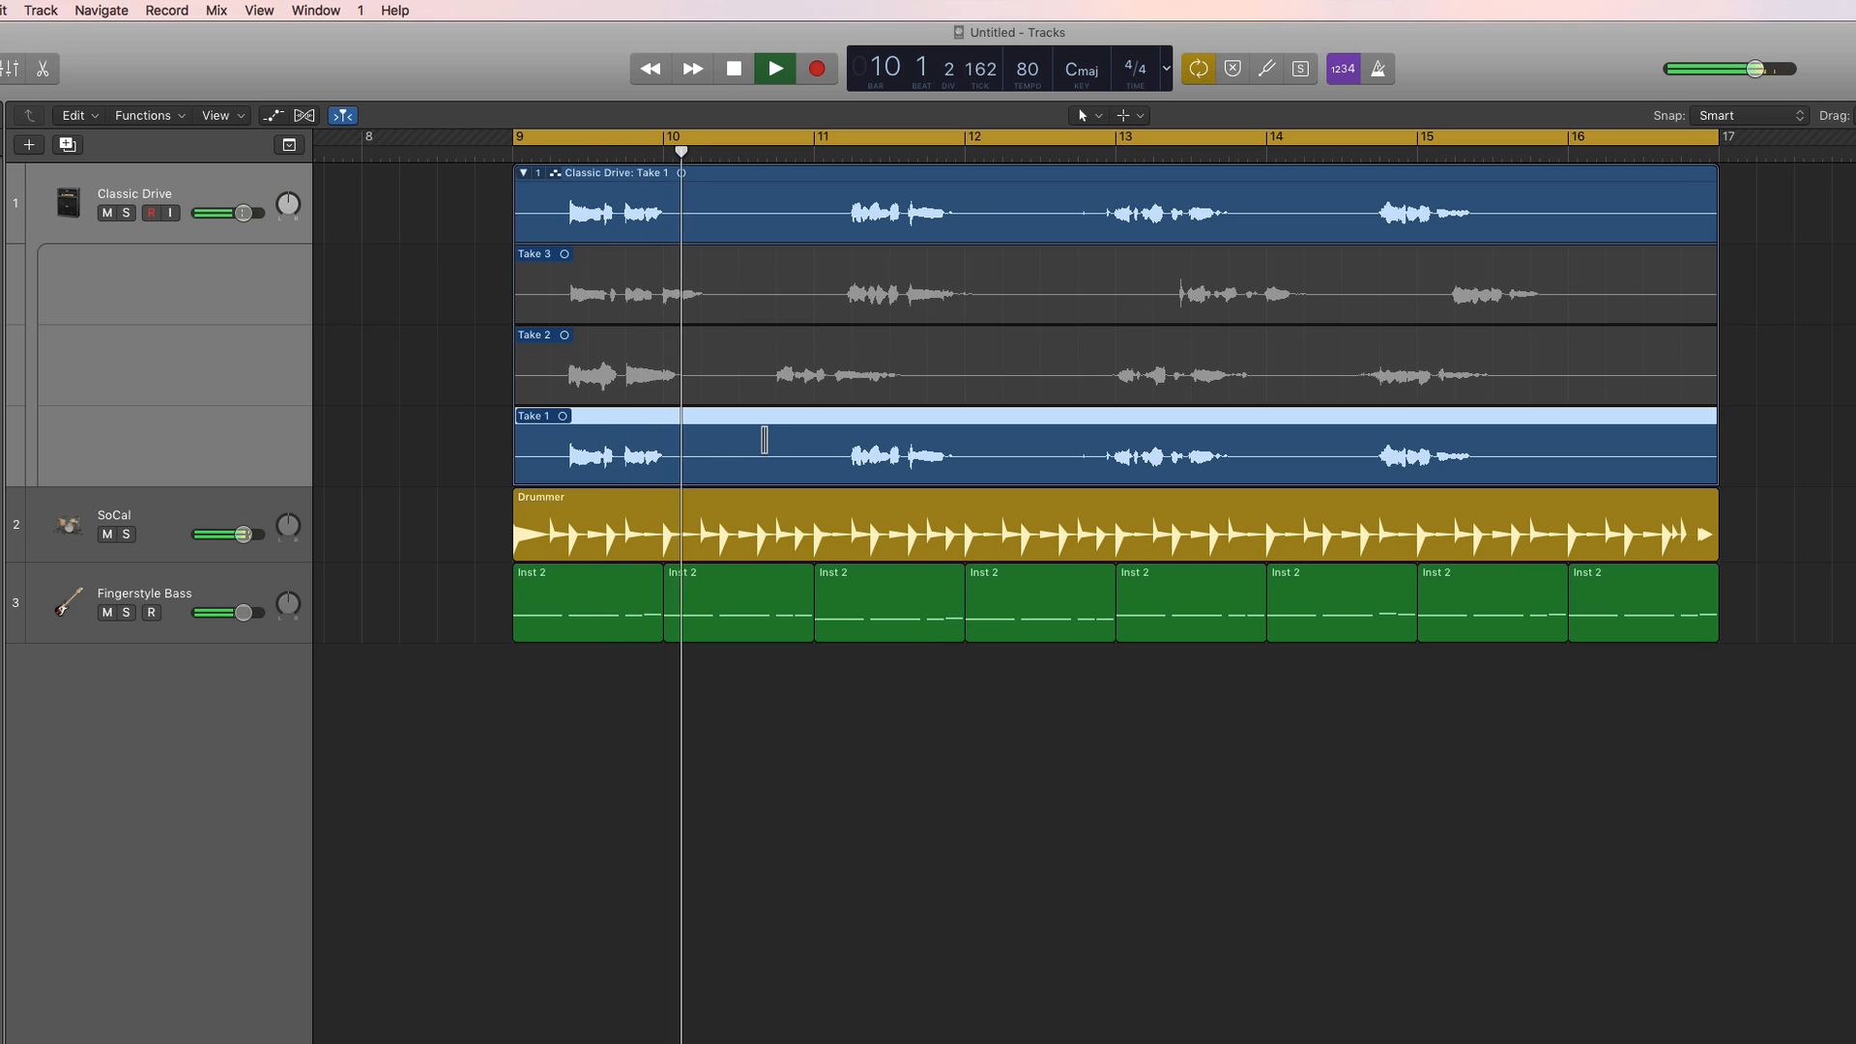
key(space)
click(592, 375)
key(space)
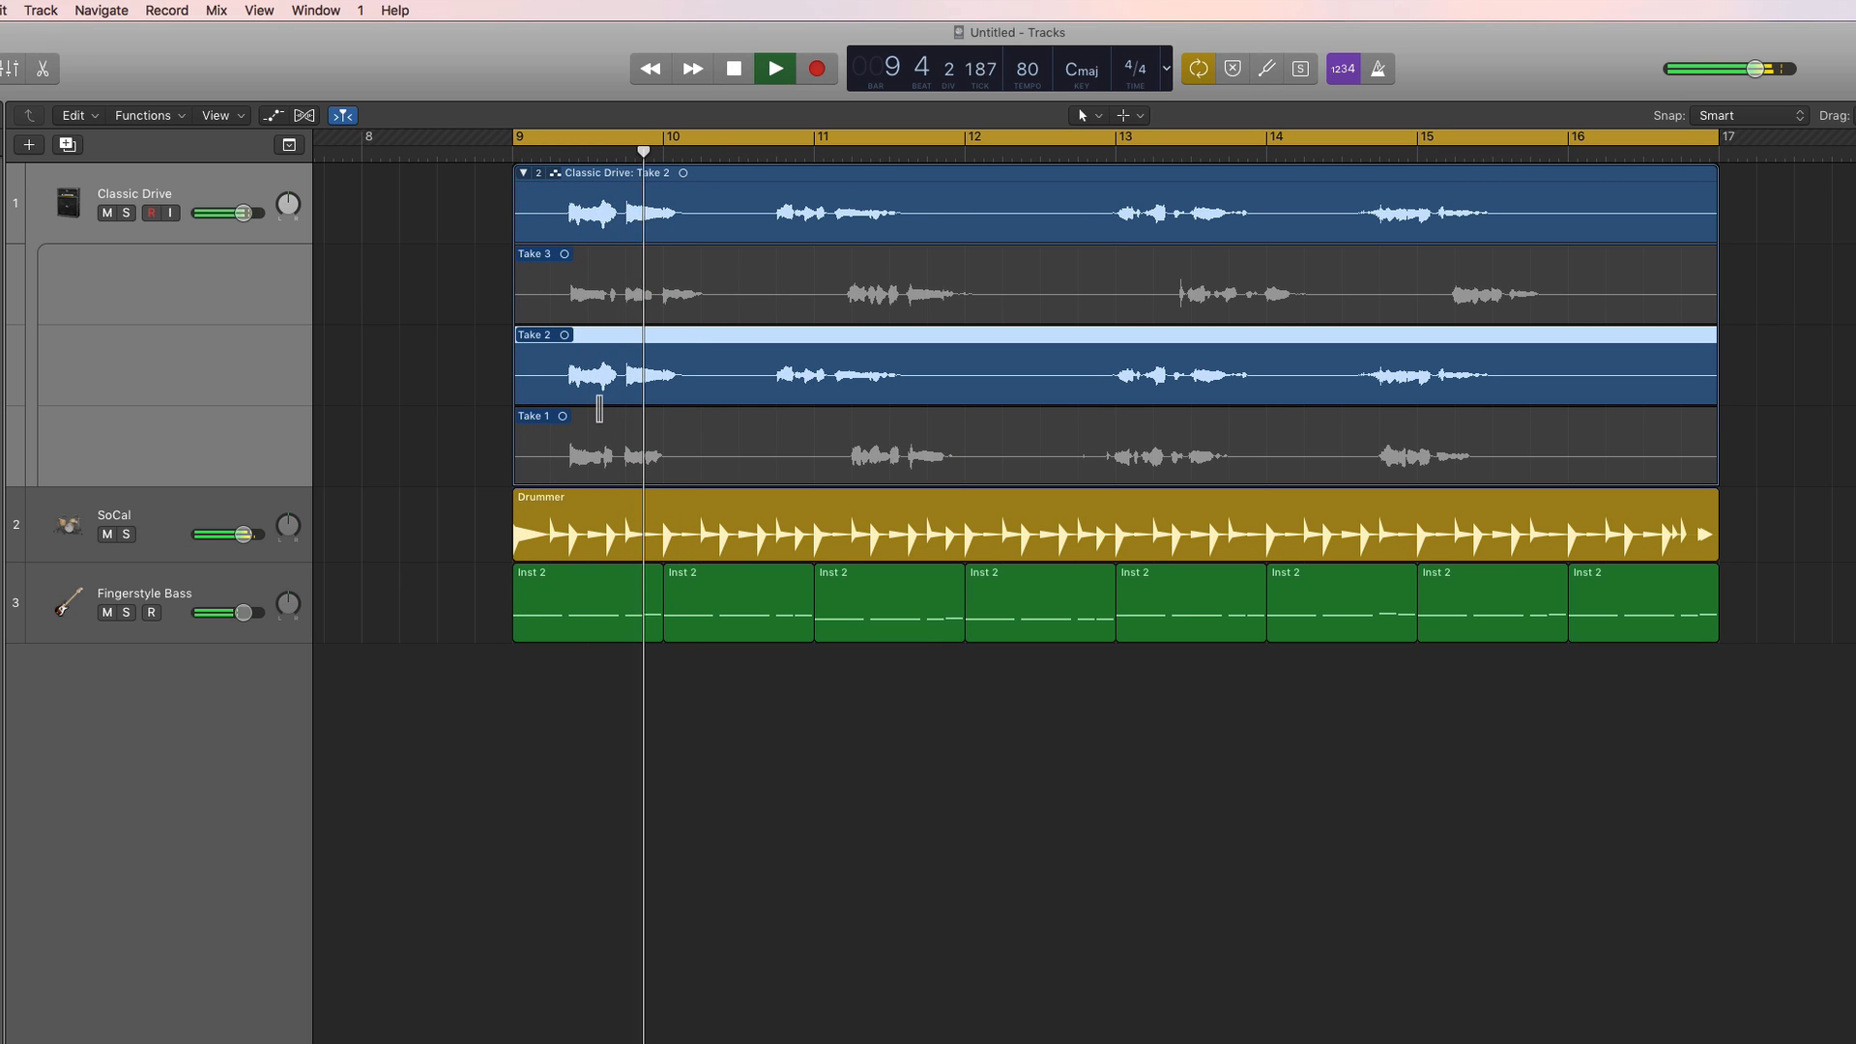
click(651, 300)
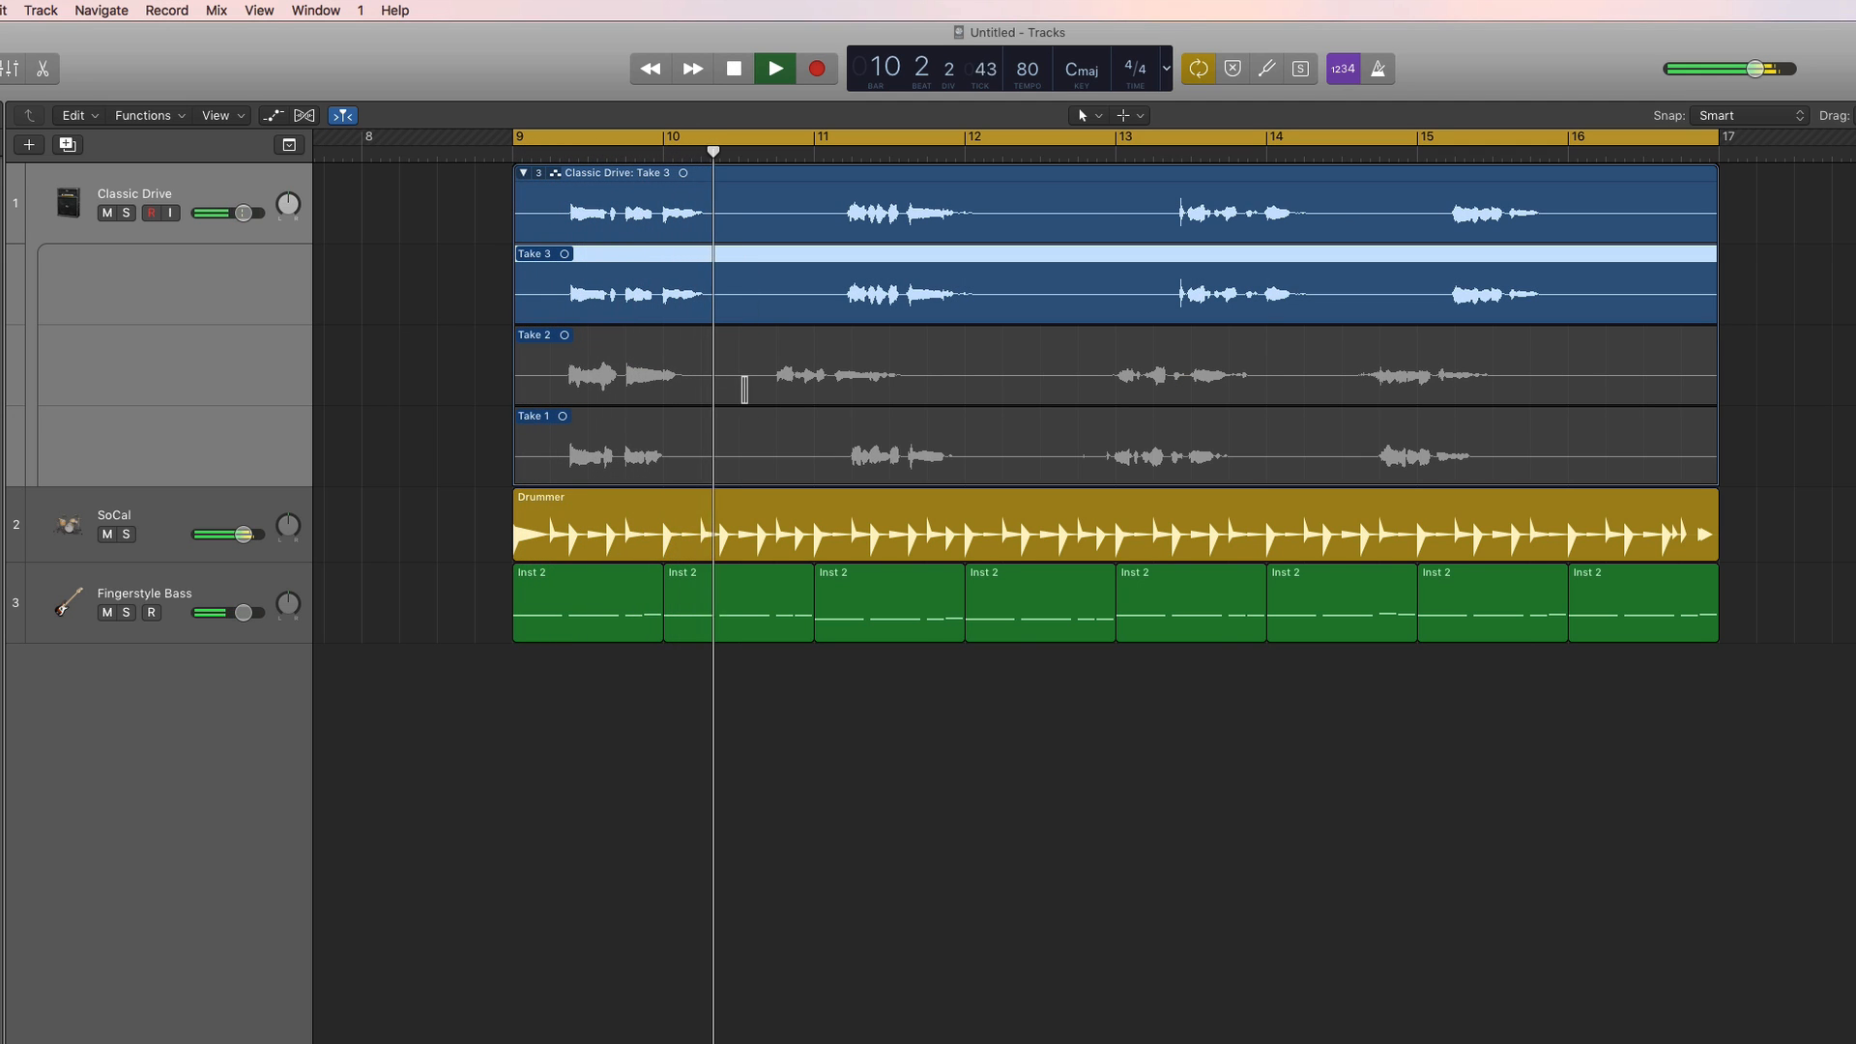
key(space)
Switch the active take between Takes 1, 2 and 3 of the new folder, ending on Take 2.
click(684, 455)
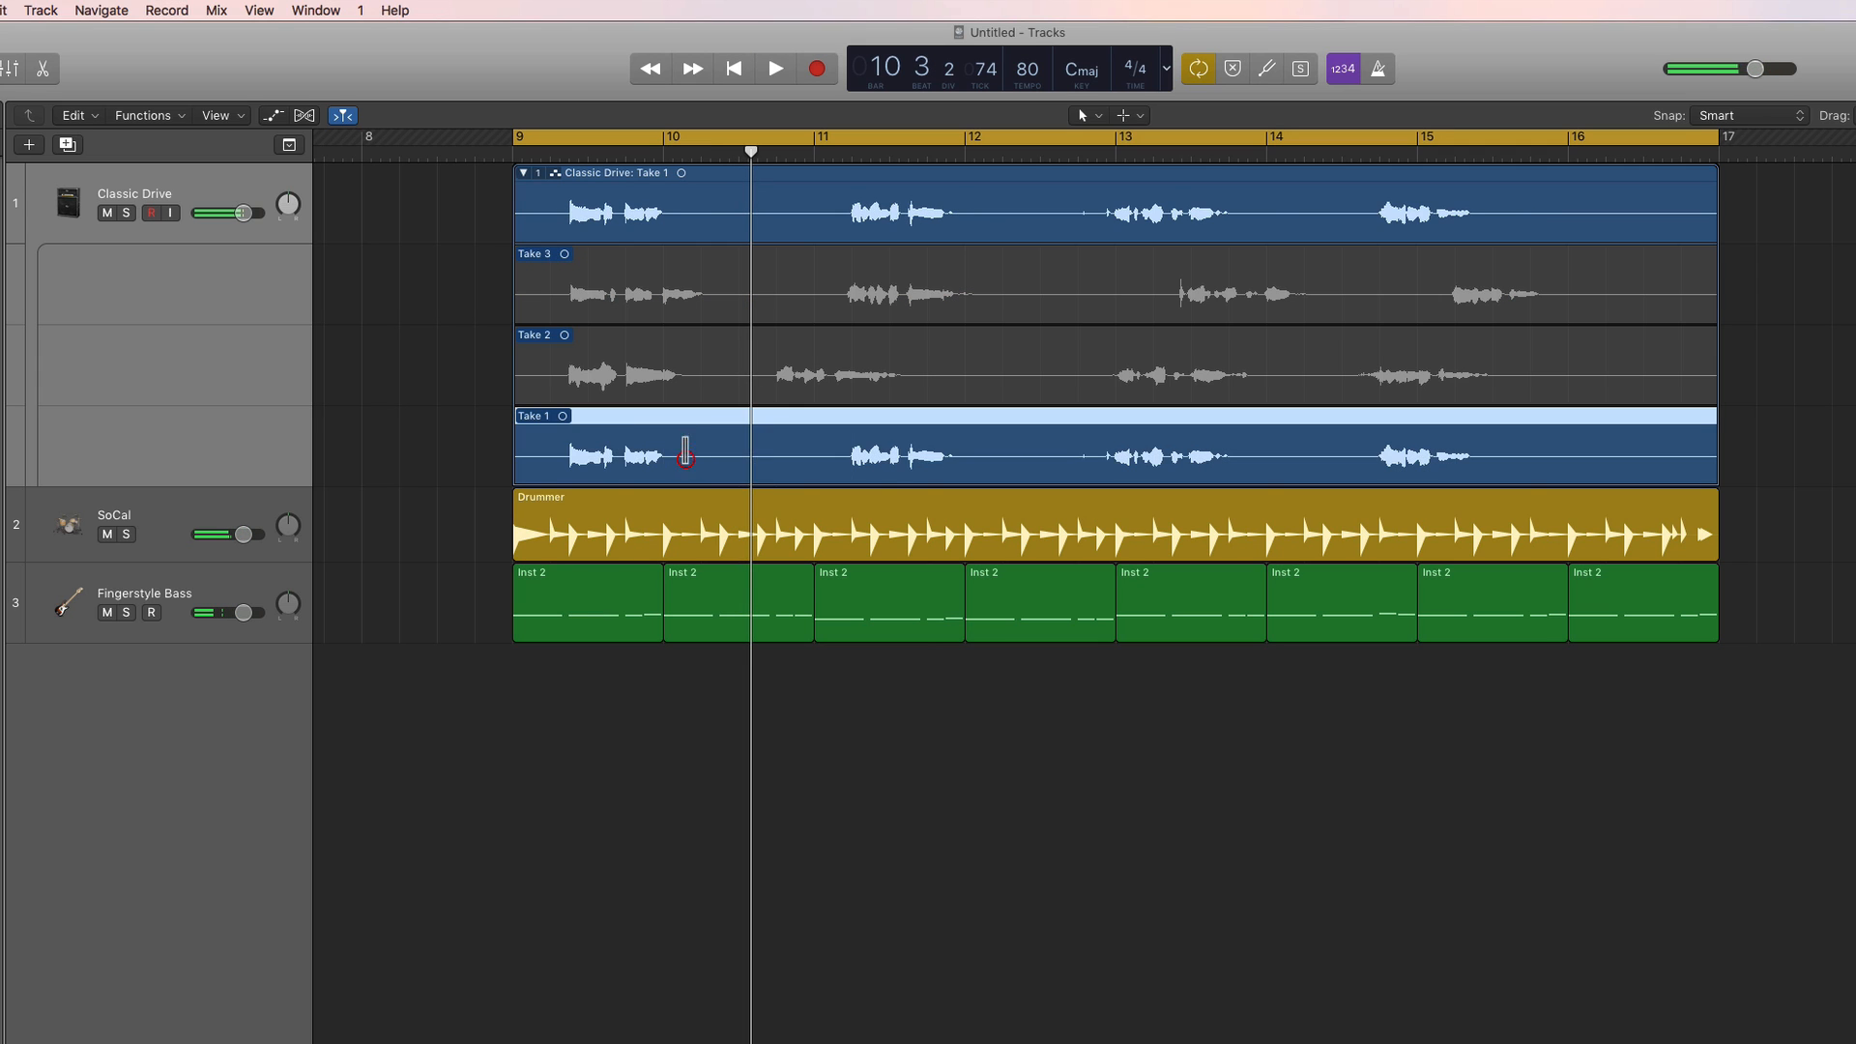
click(679, 378)
click(681, 442)
click(745, 375)
click(758, 277)
click(743, 442)
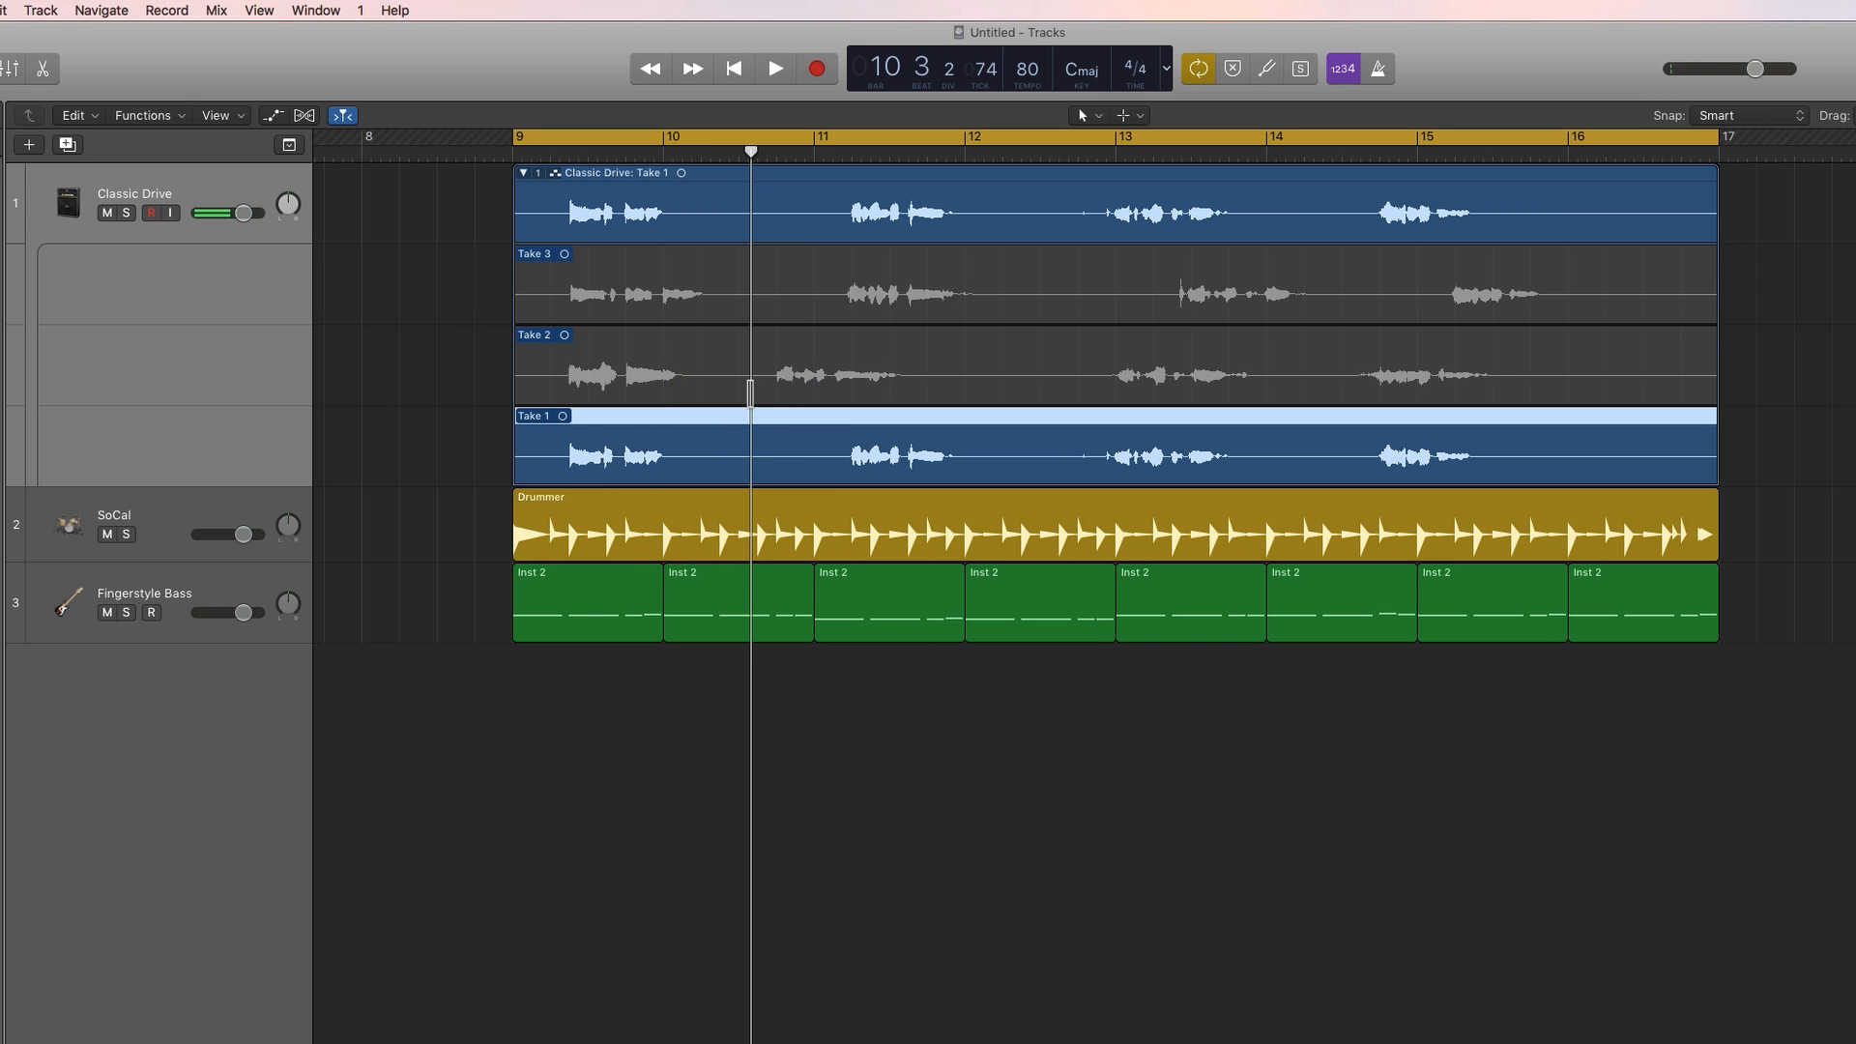
click(751, 374)
click(758, 280)
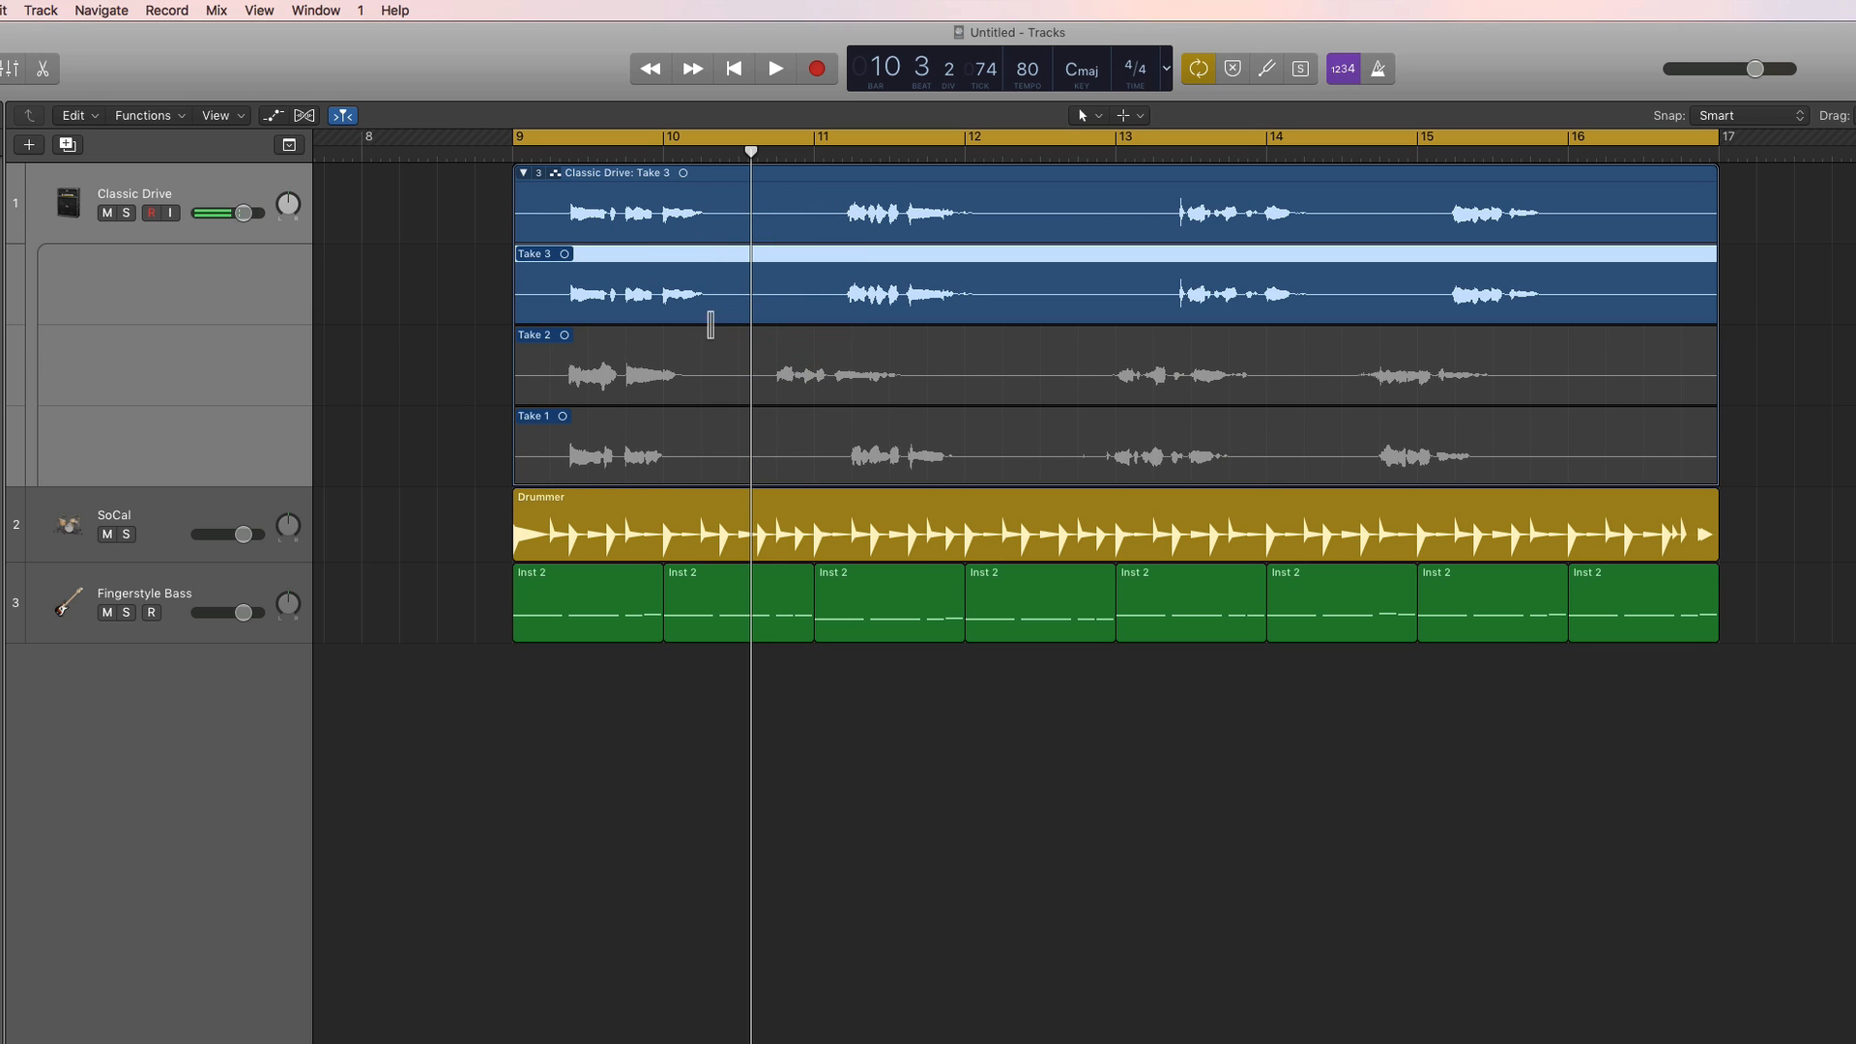
click(714, 375)
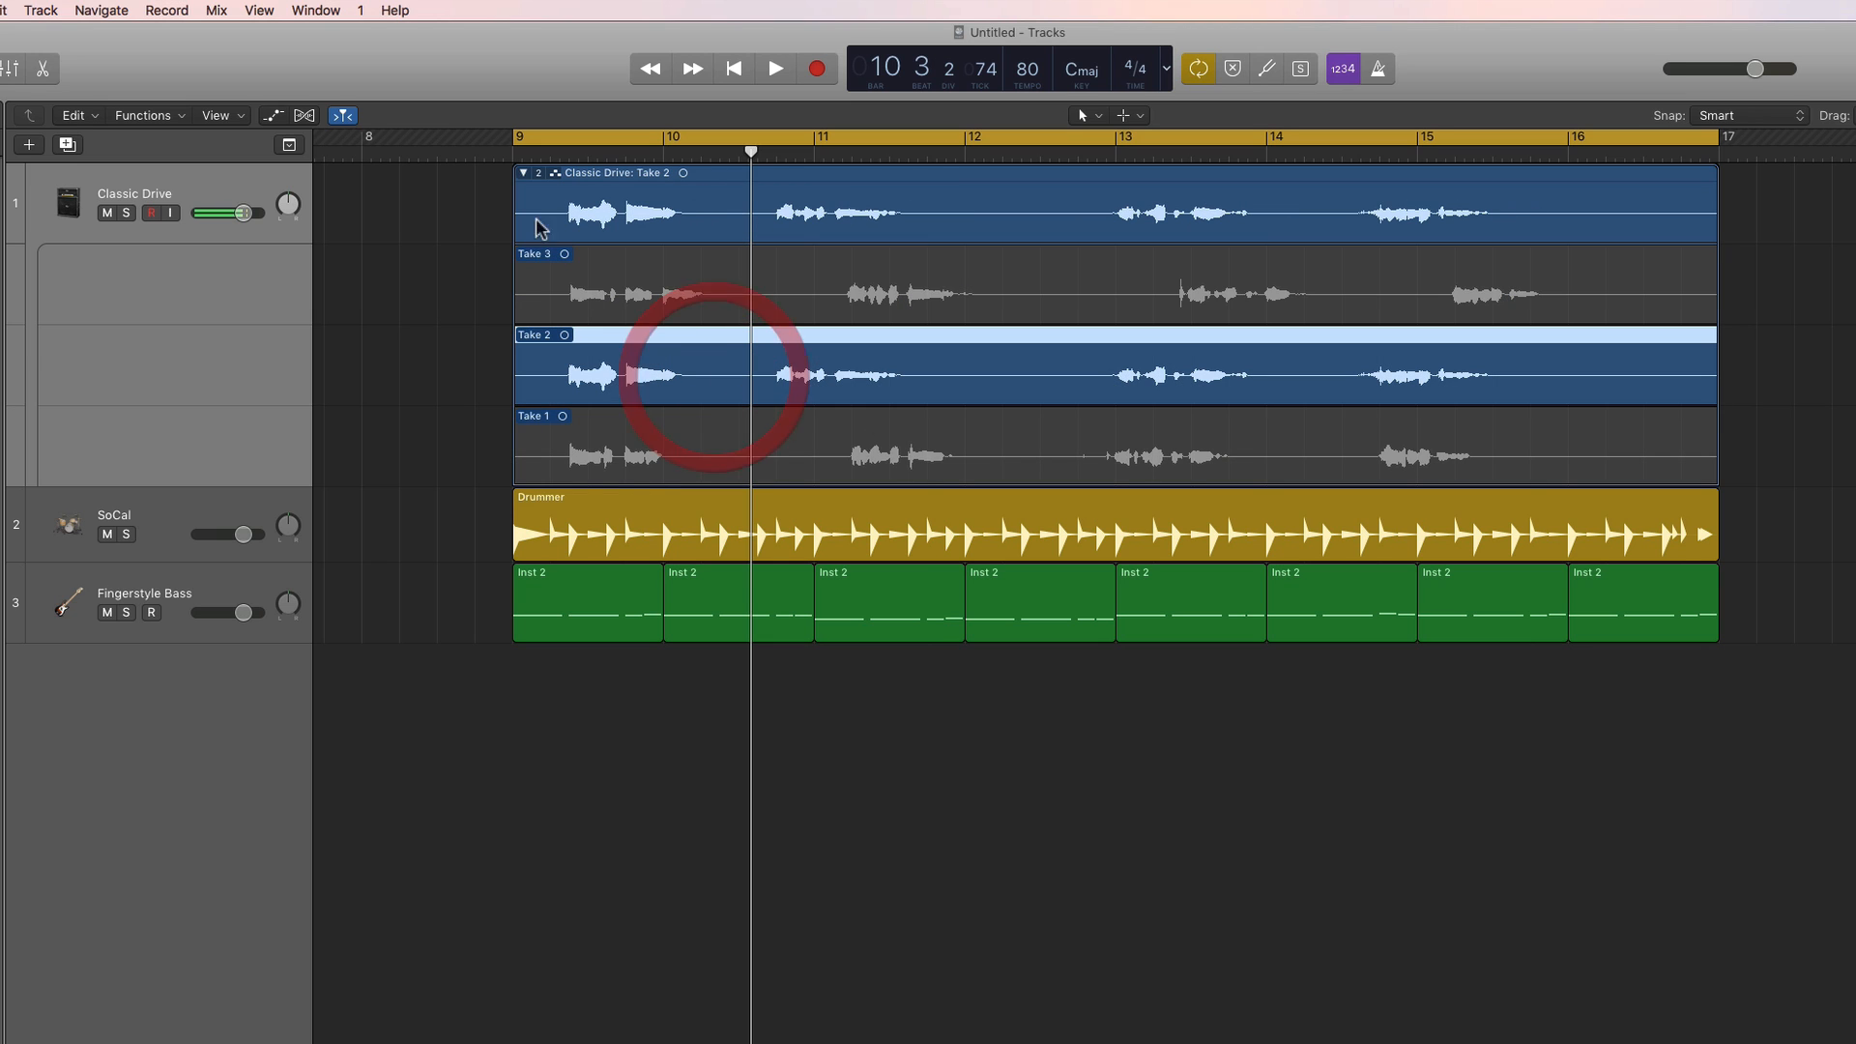
Collapse and reopen the take folder, and examine its options for comping, flattening, exporting and unpacking.
click(523, 172)
click(525, 175)
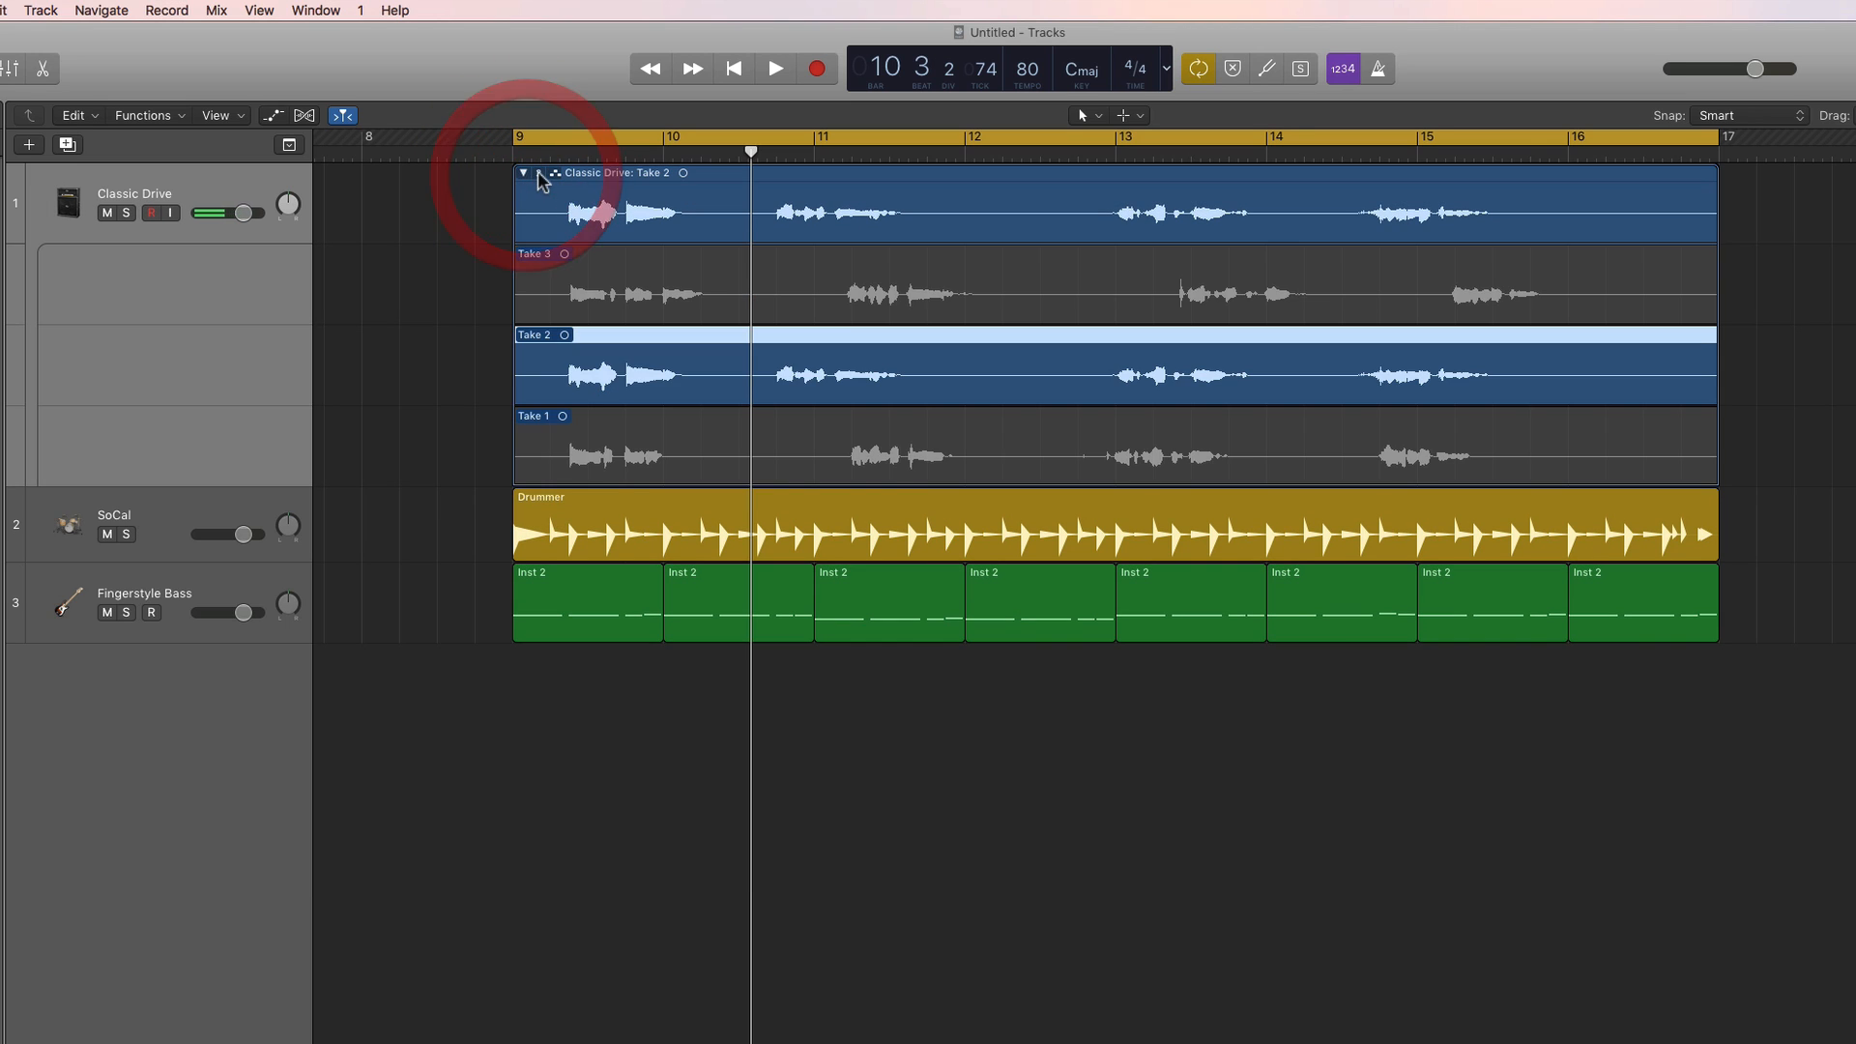
click(538, 174)
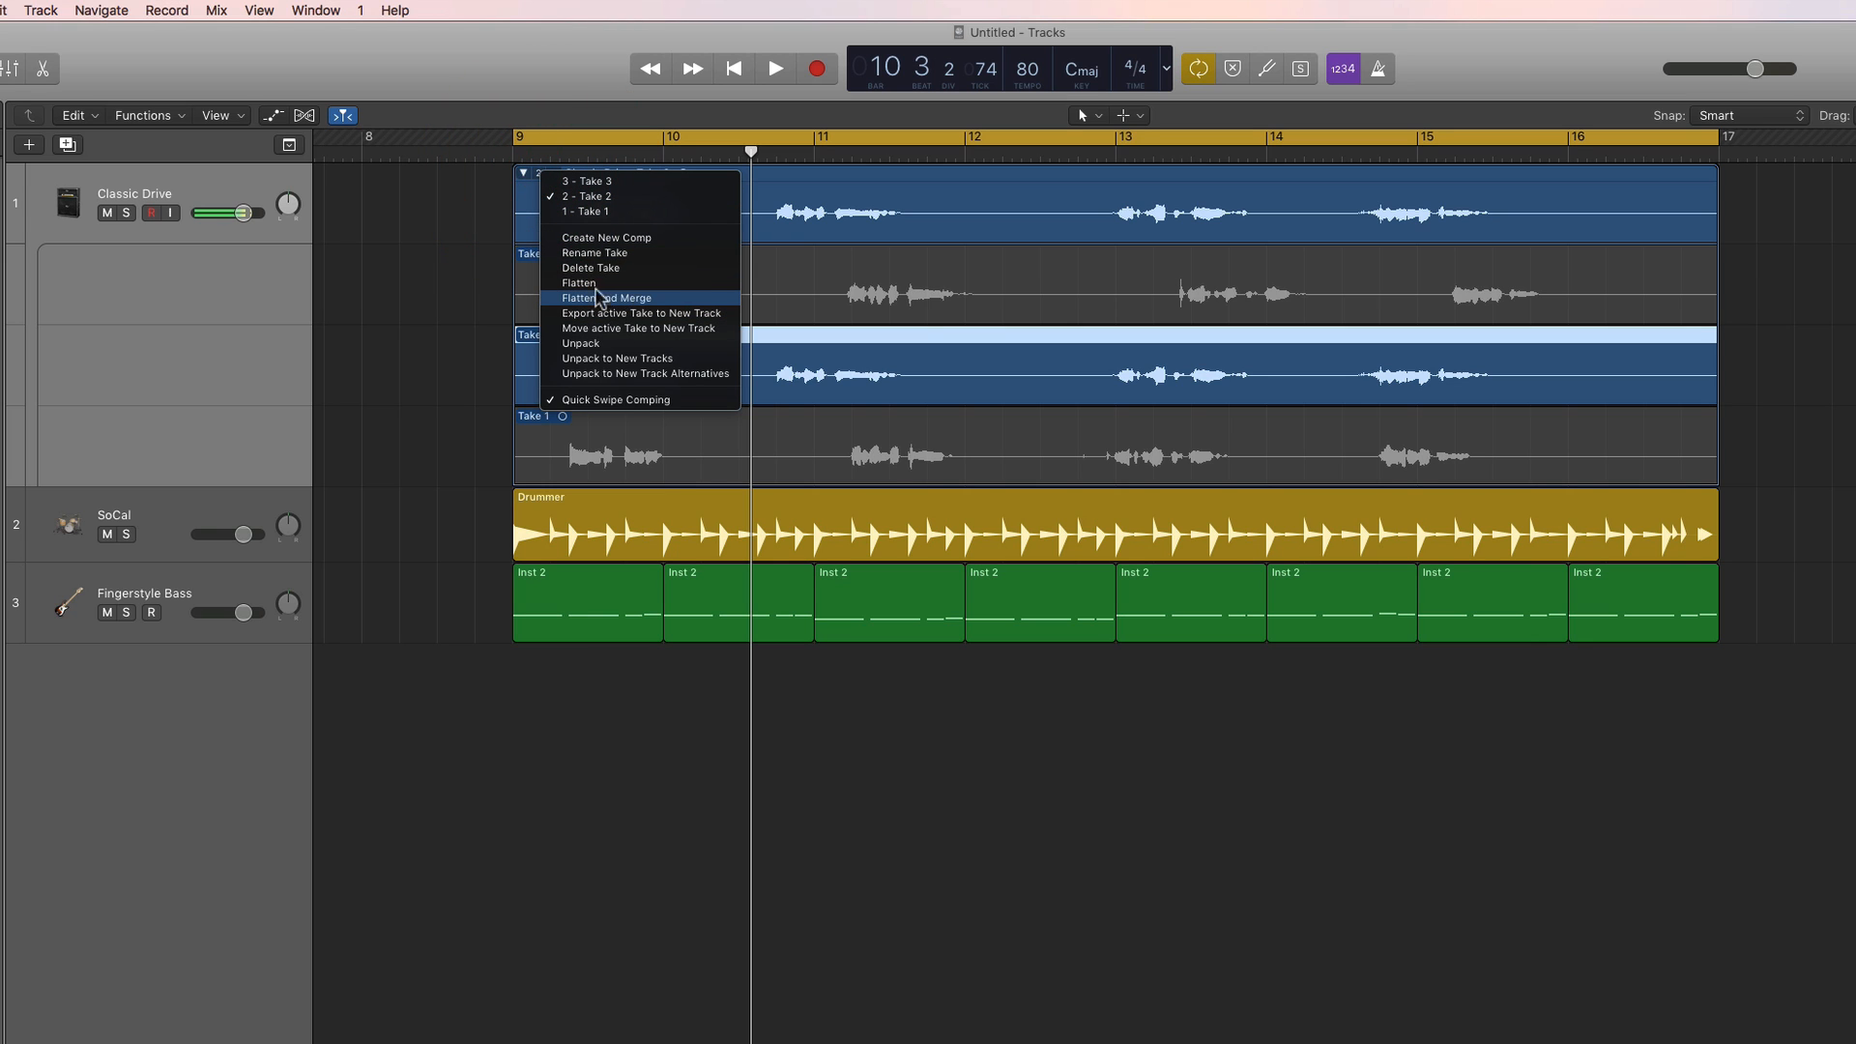
click(476, 304)
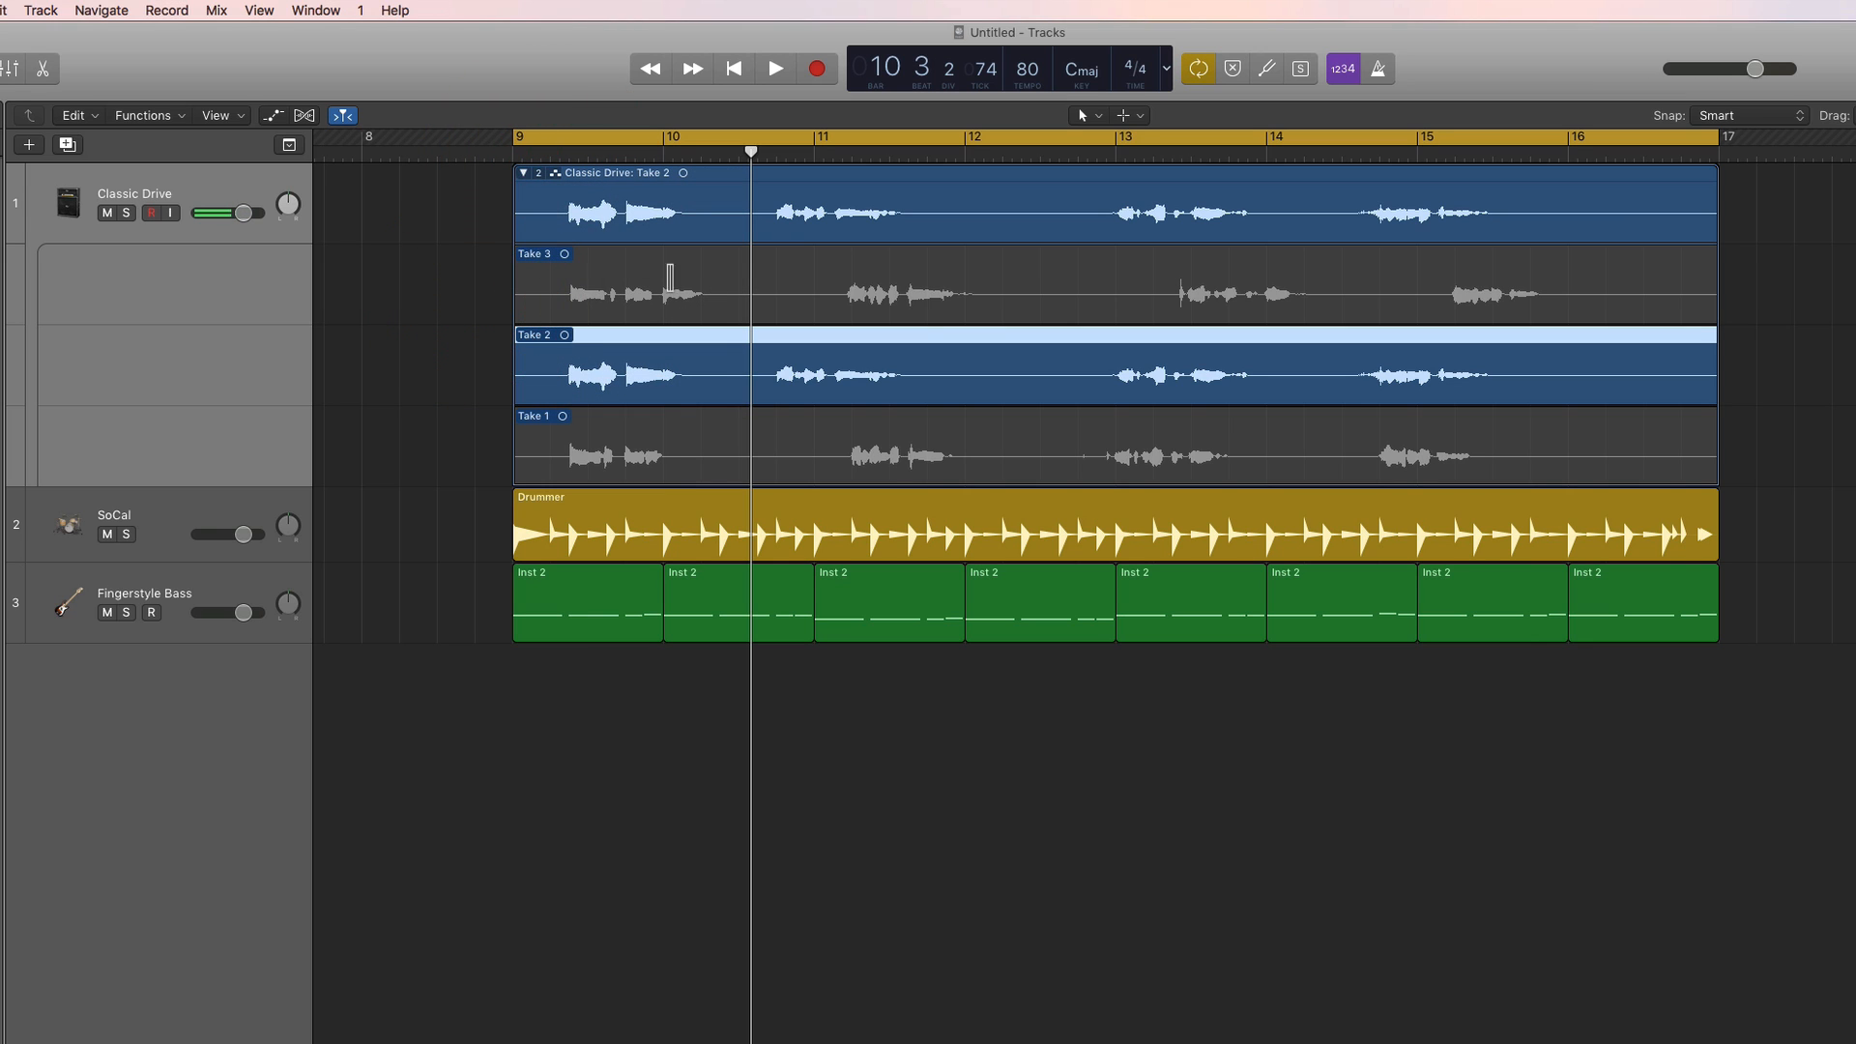
Switch the active take from Take 3 through Take 2 to Take 1 and play Take 1's opening phrase.
click(728, 290)
click(733, 391)
click(740, 430)
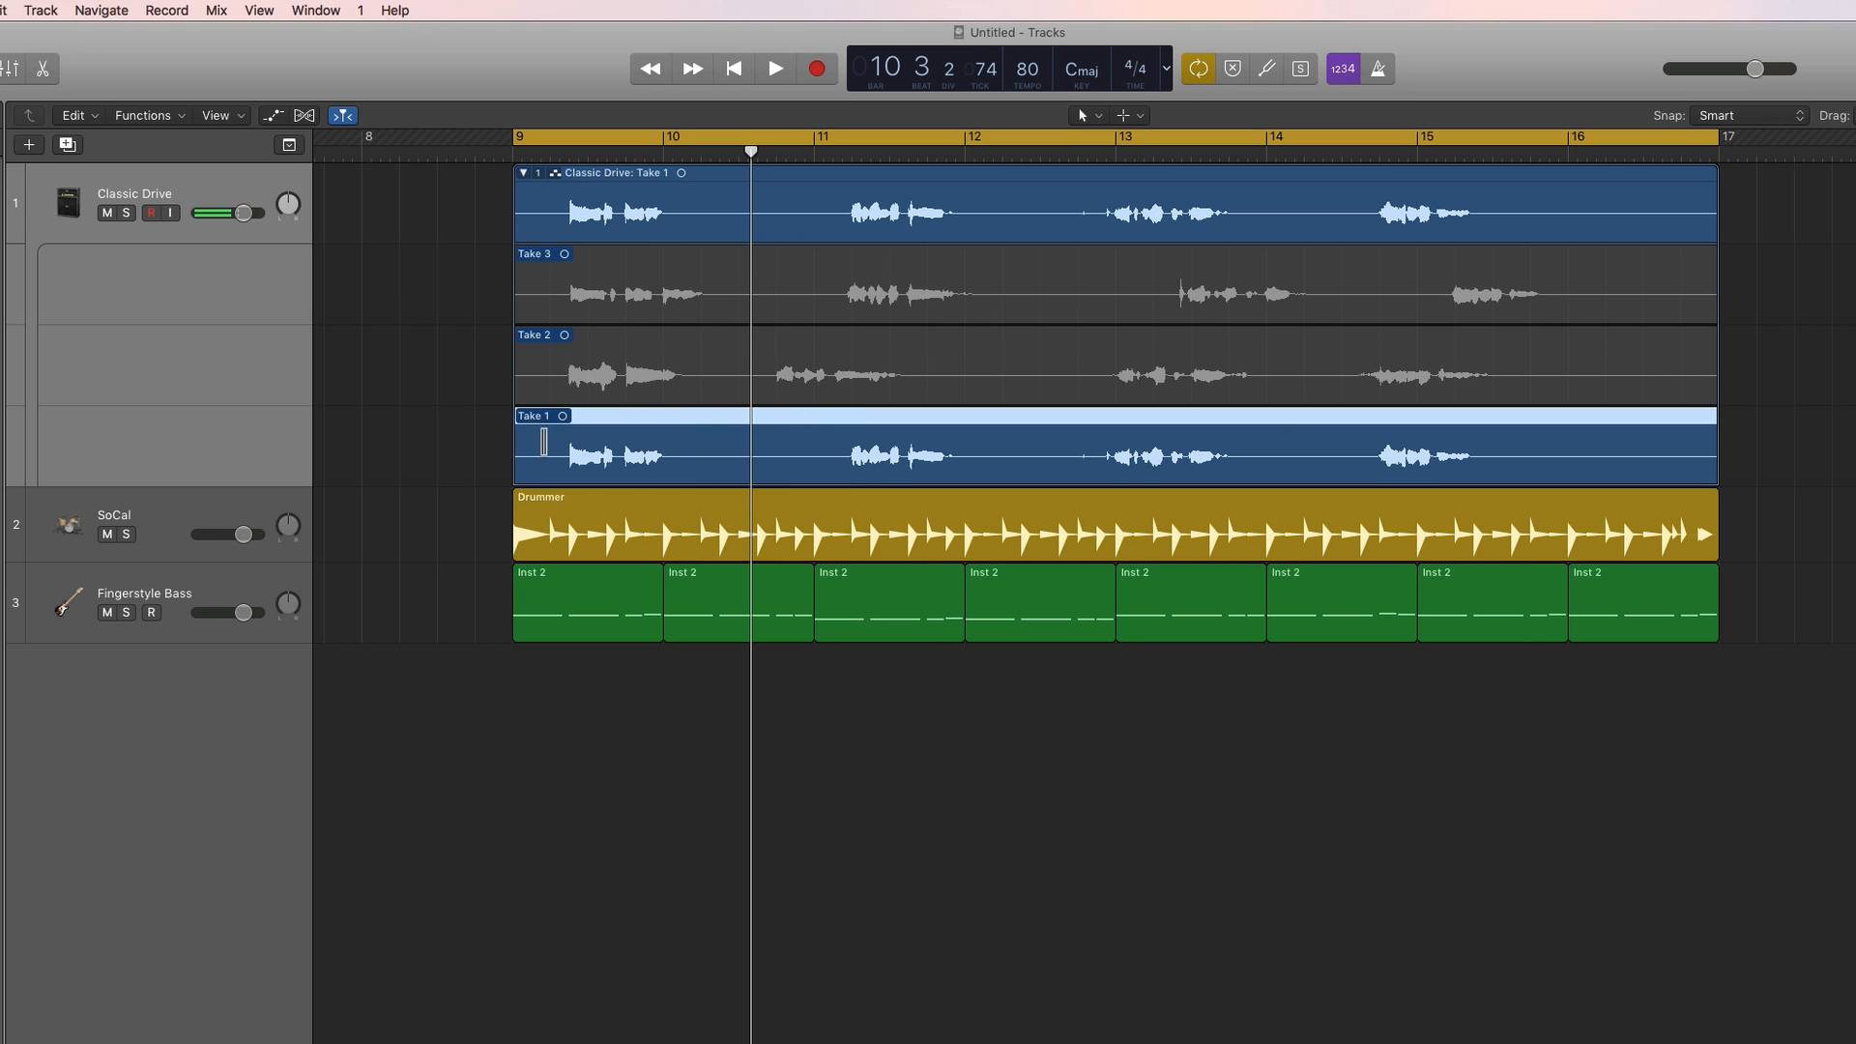
key(space)
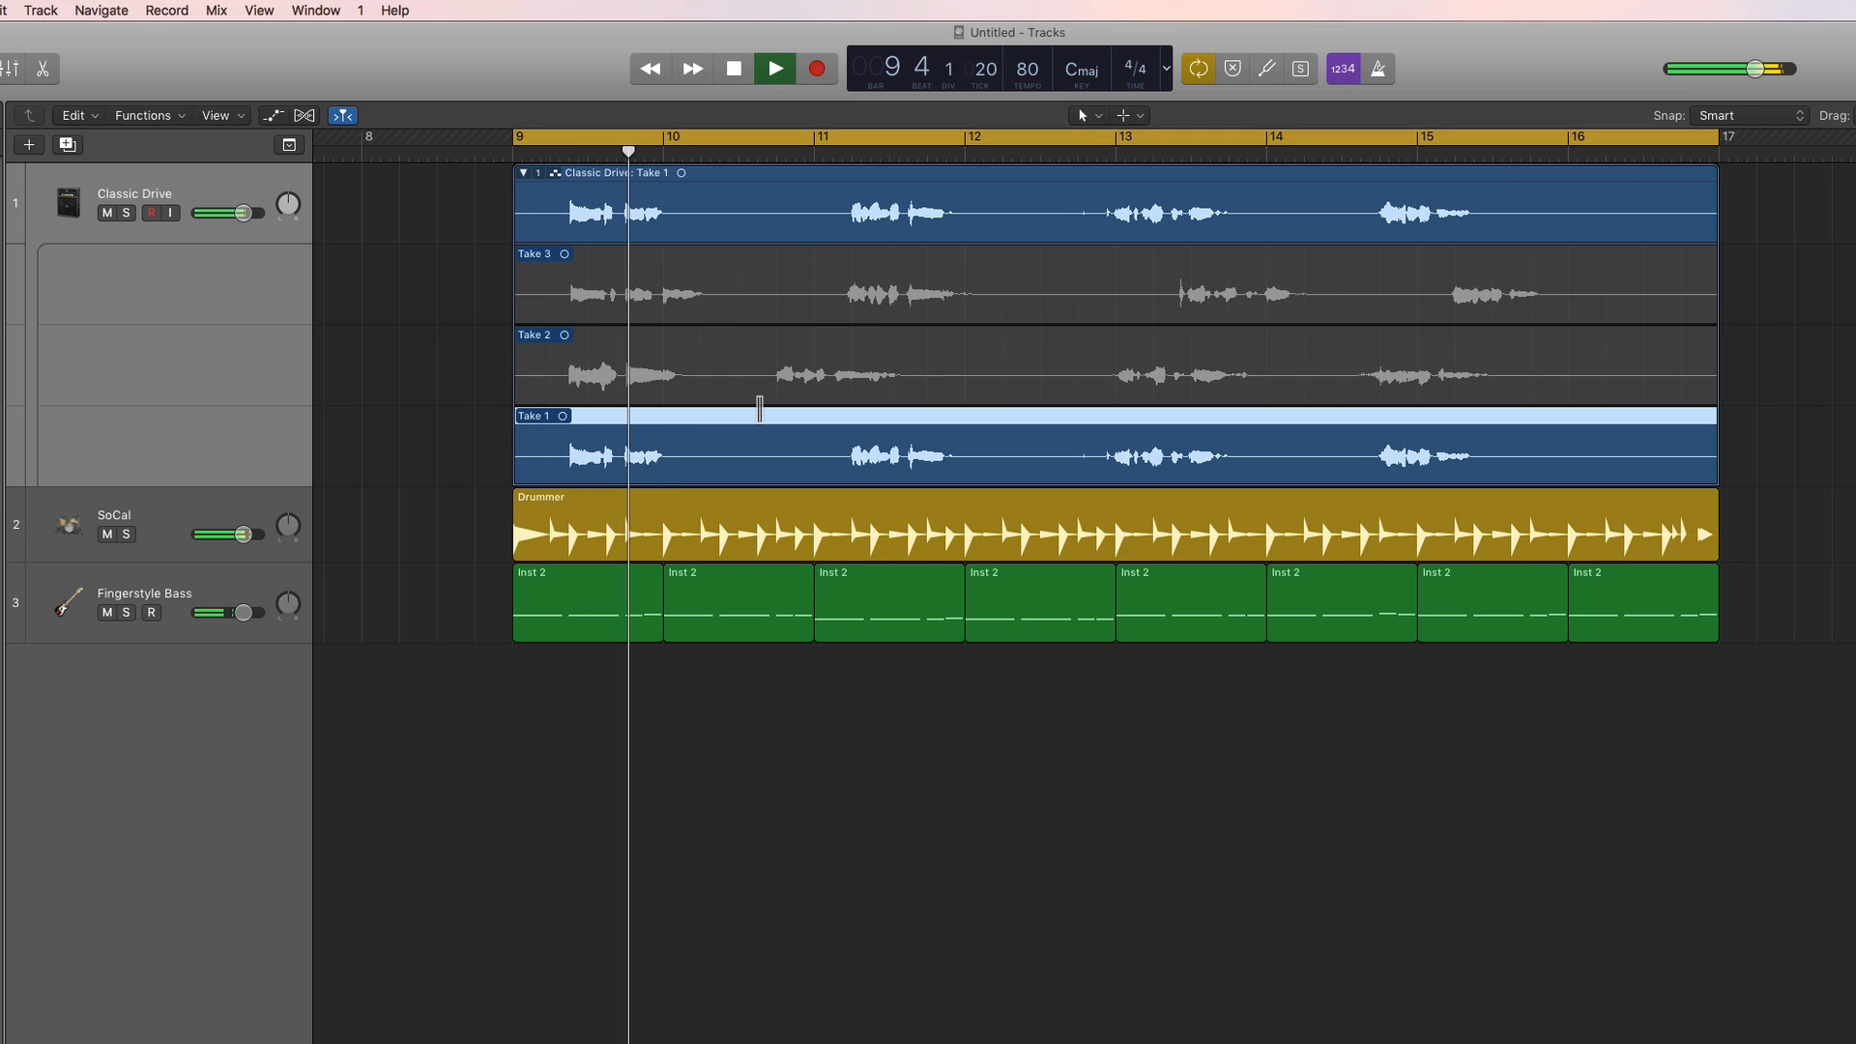
key(space)
Comp the second phrase from Take 2, from about bar 10.5 to 12.5, and audition it.
drag(755, 372, 1032, 382)
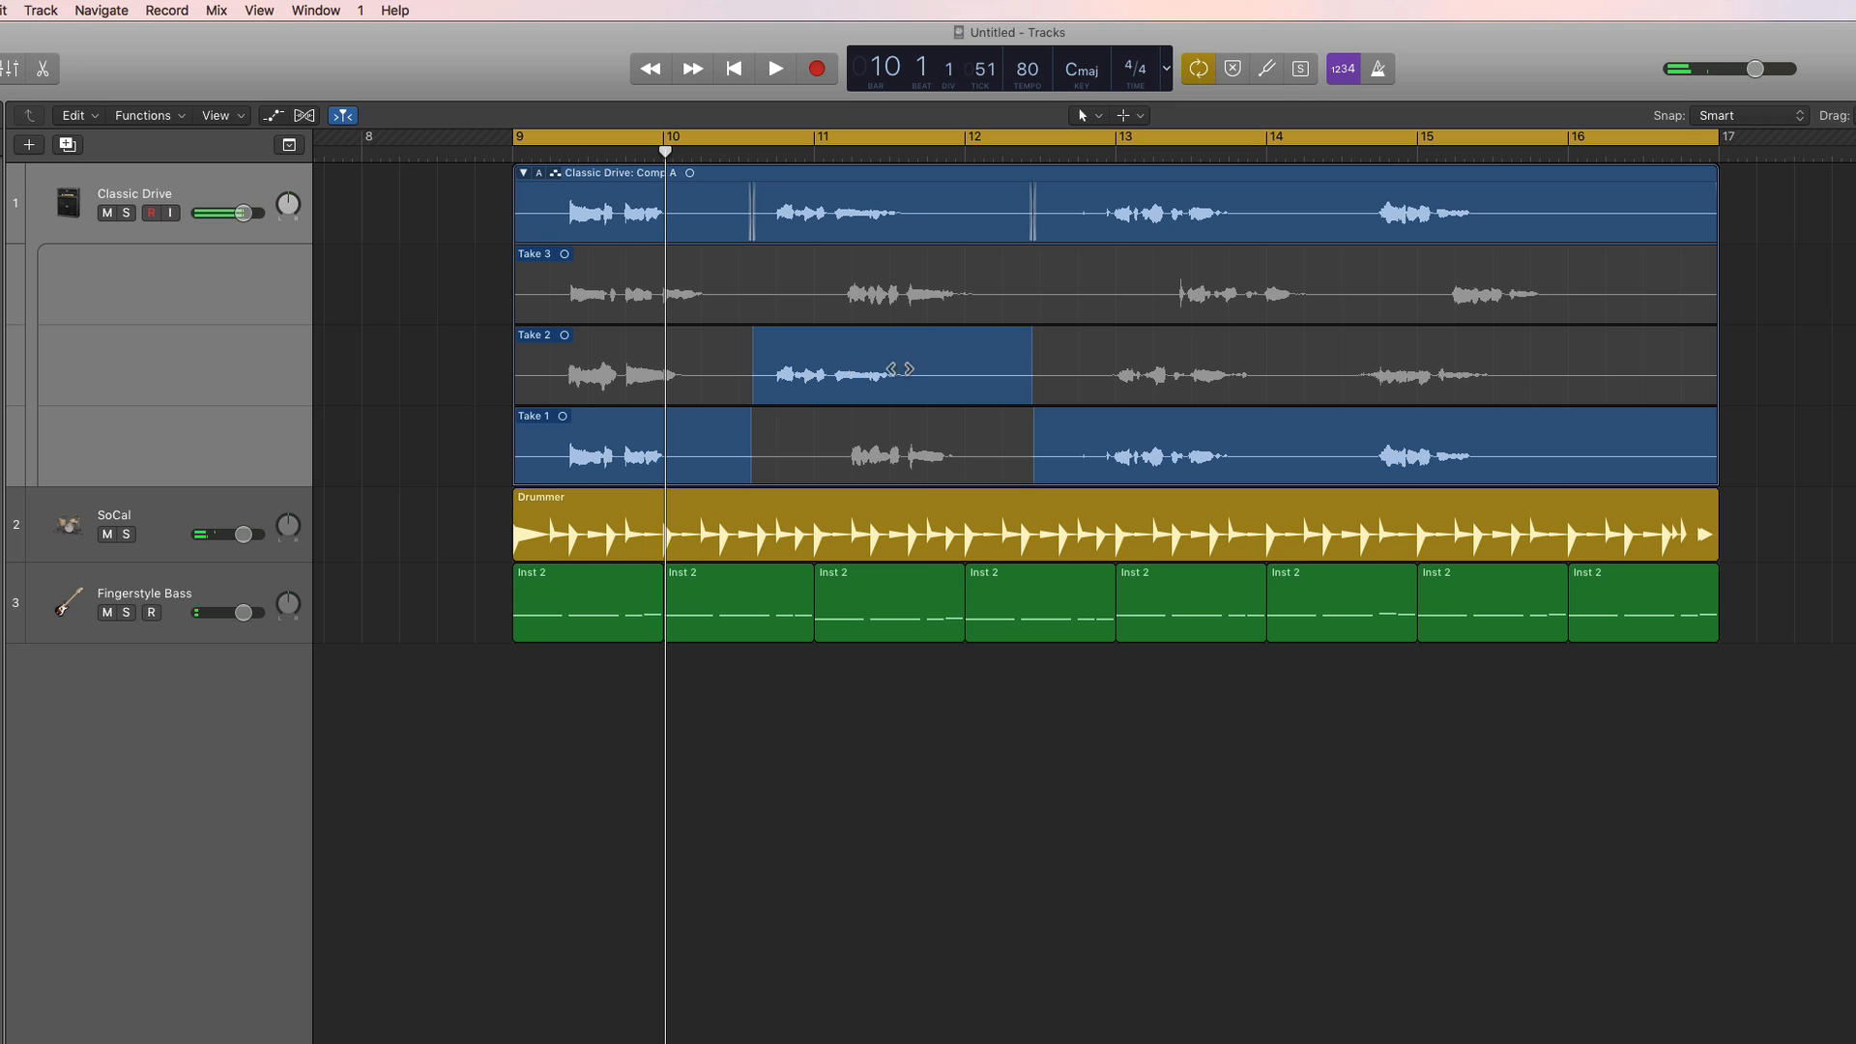
key(space)
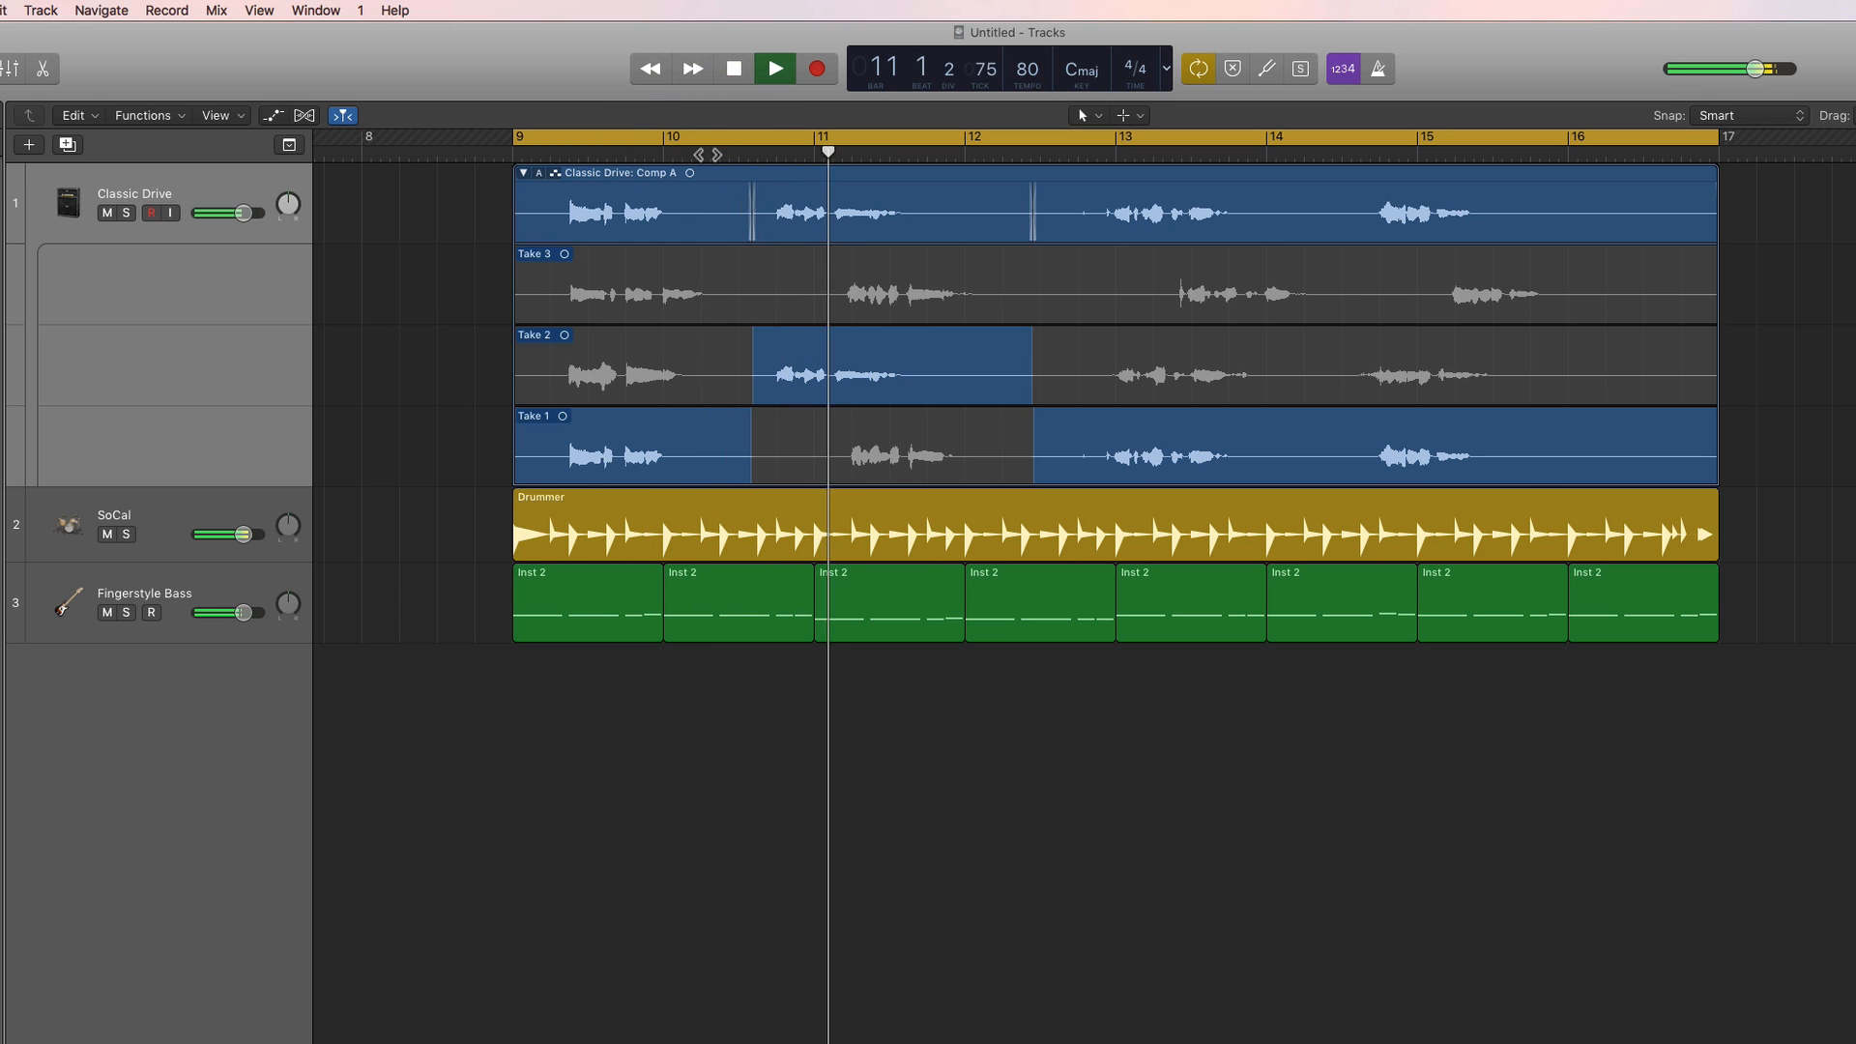
key(space)
Comp the second phrase from Take 3 instead, join its start directly to the Take 1 segment, and audition the phrase.
drag(773, 290, 1036, 299)
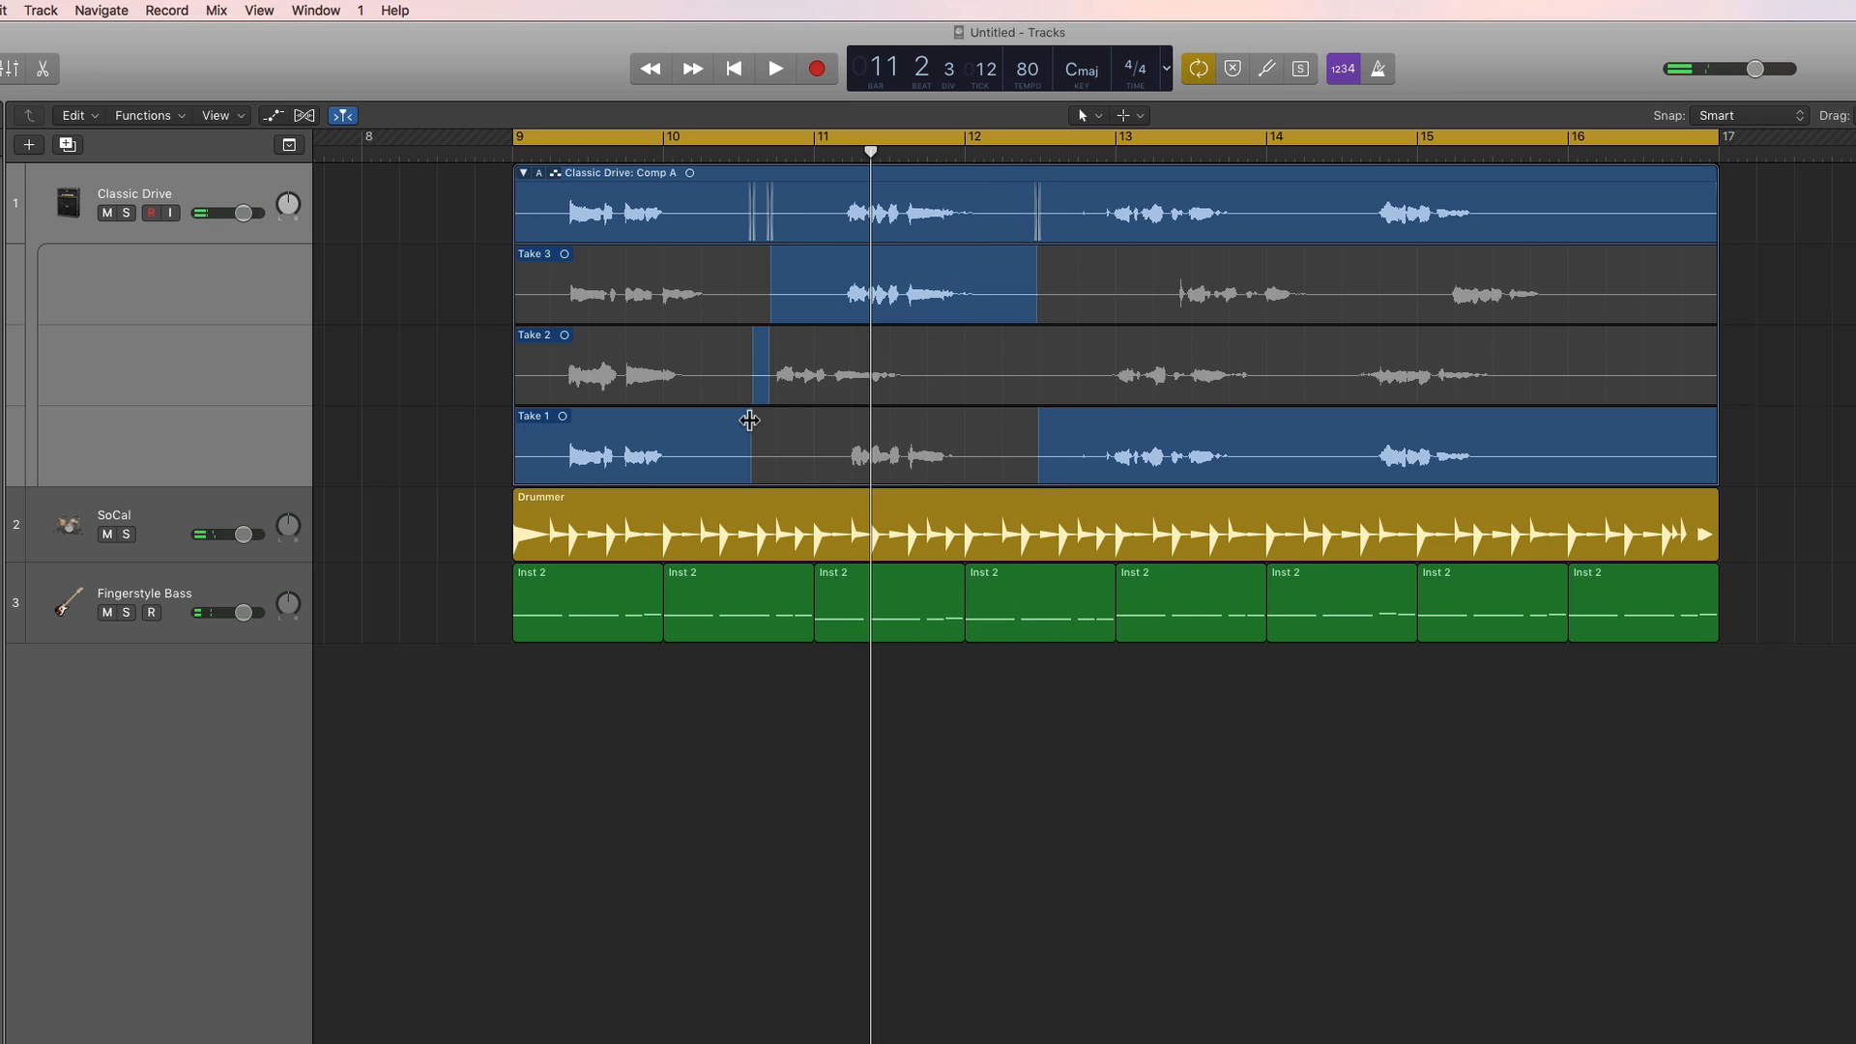
drag(750, 420, 766, 419)
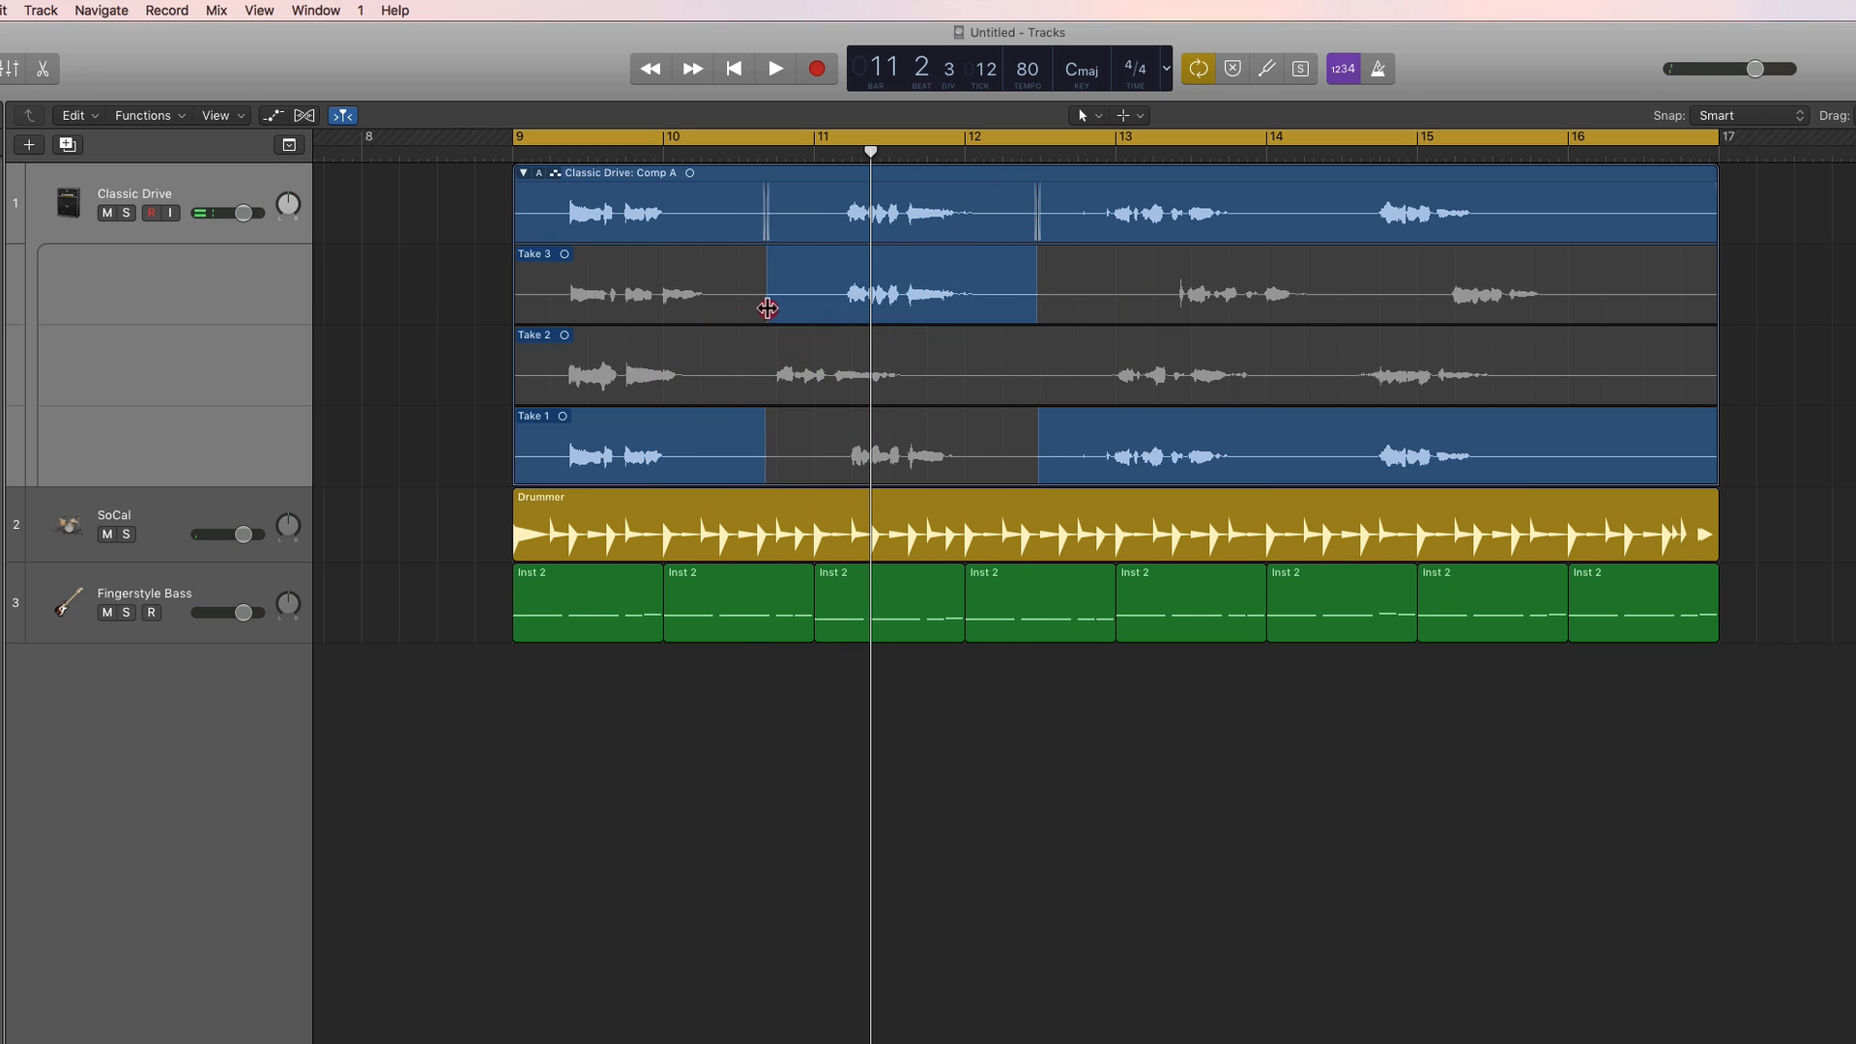
drag(767, 308, 755, 307)
click(743, 151)
key(space)
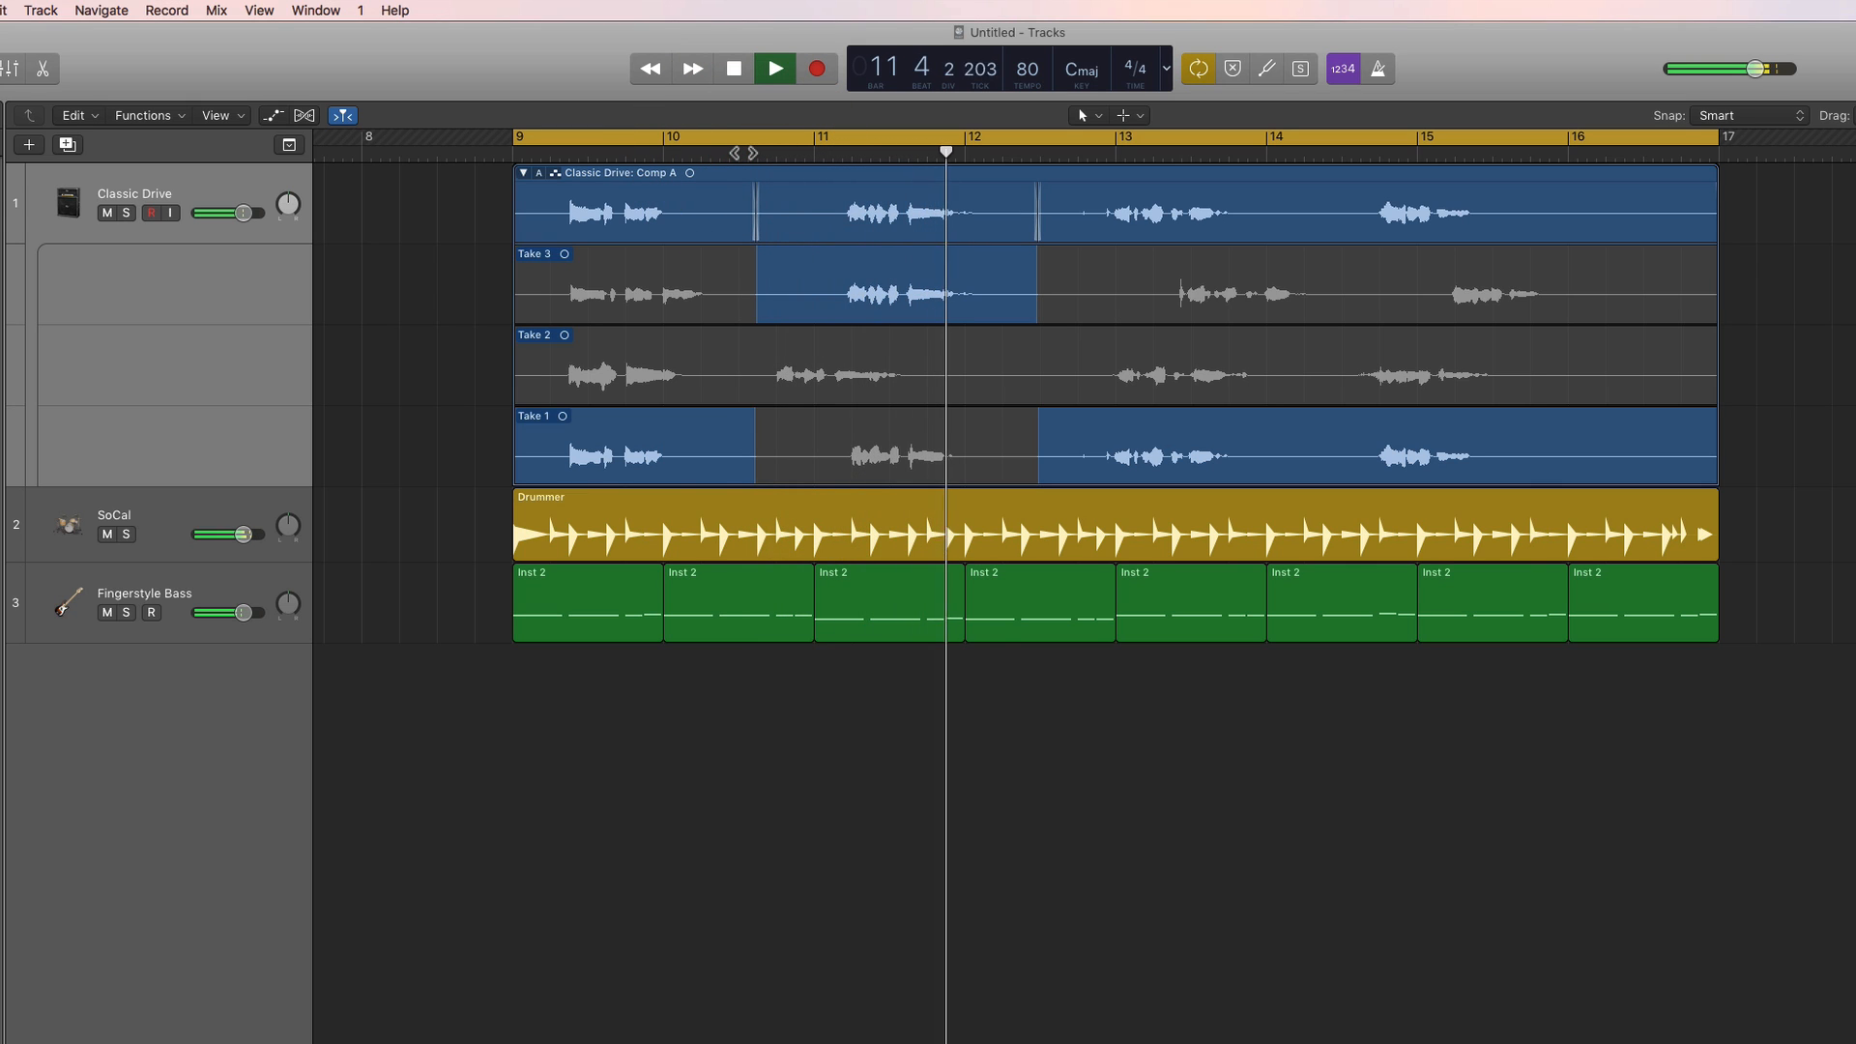
key(space)
Reassign the second phrase to Take 2, from about bar 10.5 to 12.5, and play the comp.
drag(754, 370, 1032, 374)
key(space)
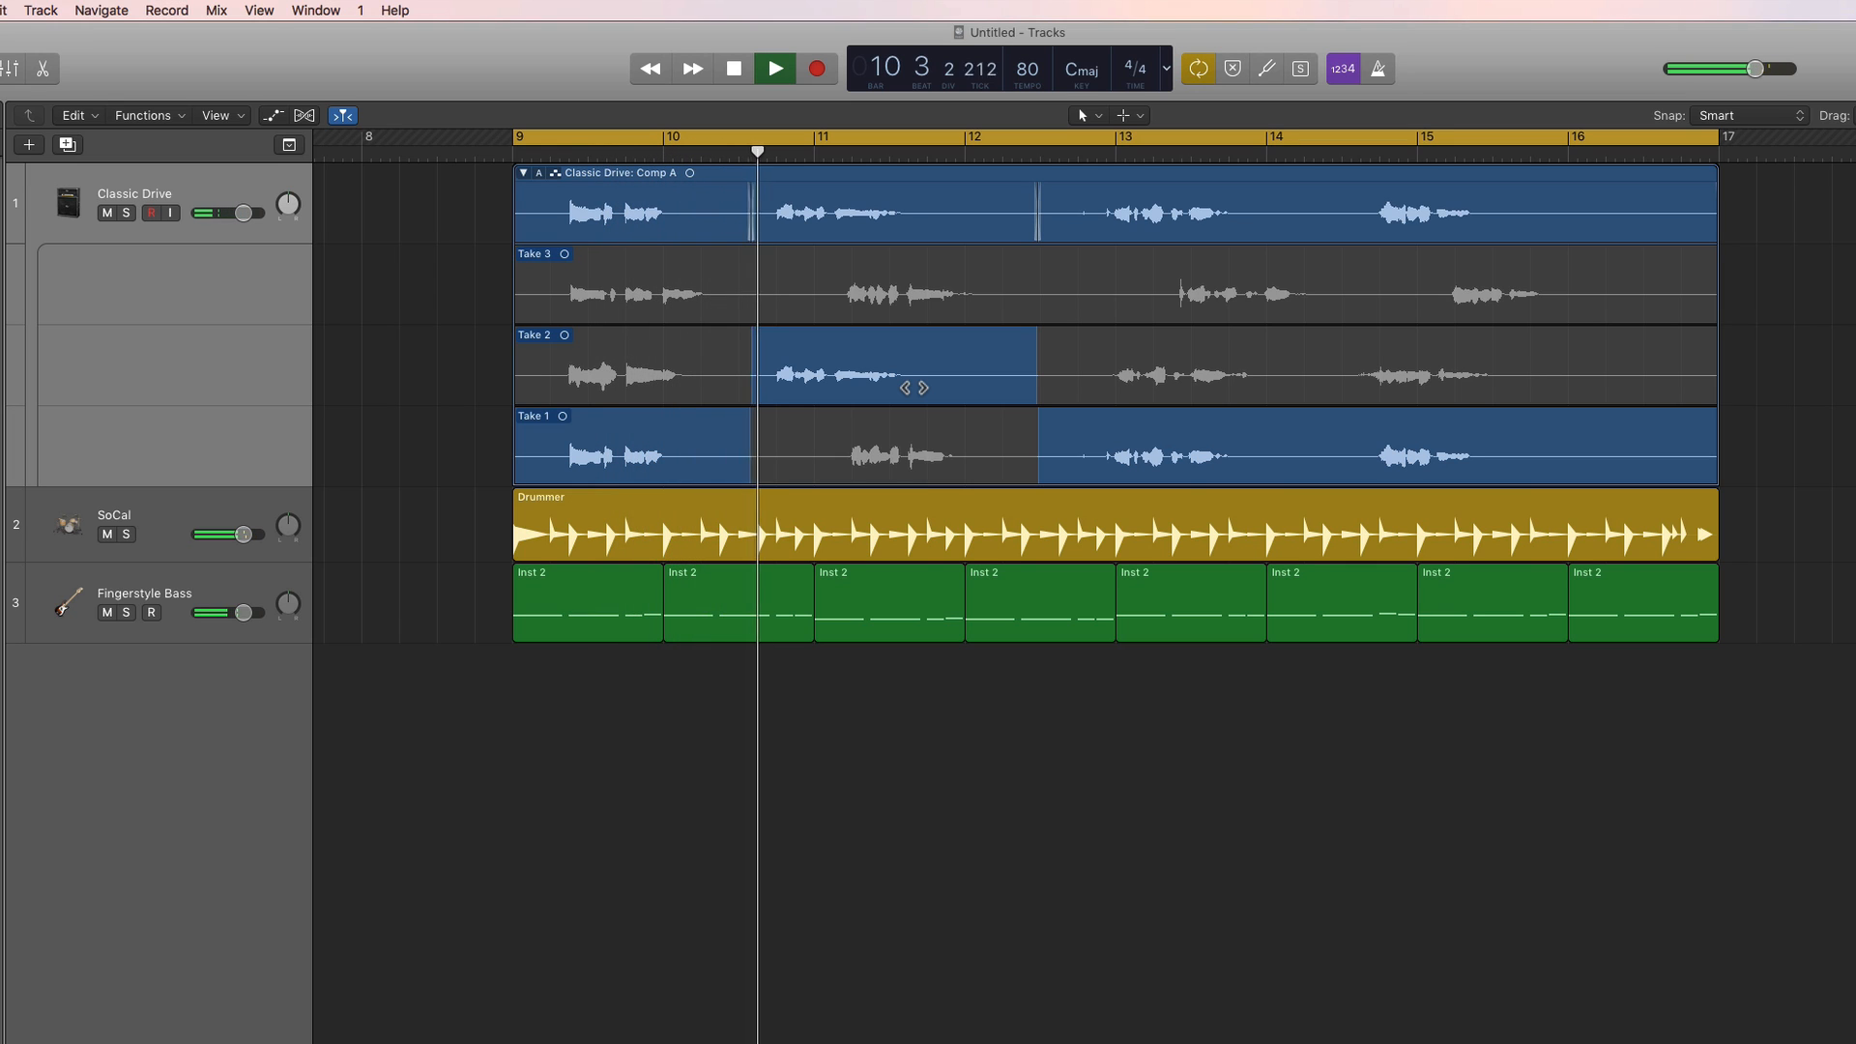
key(space)
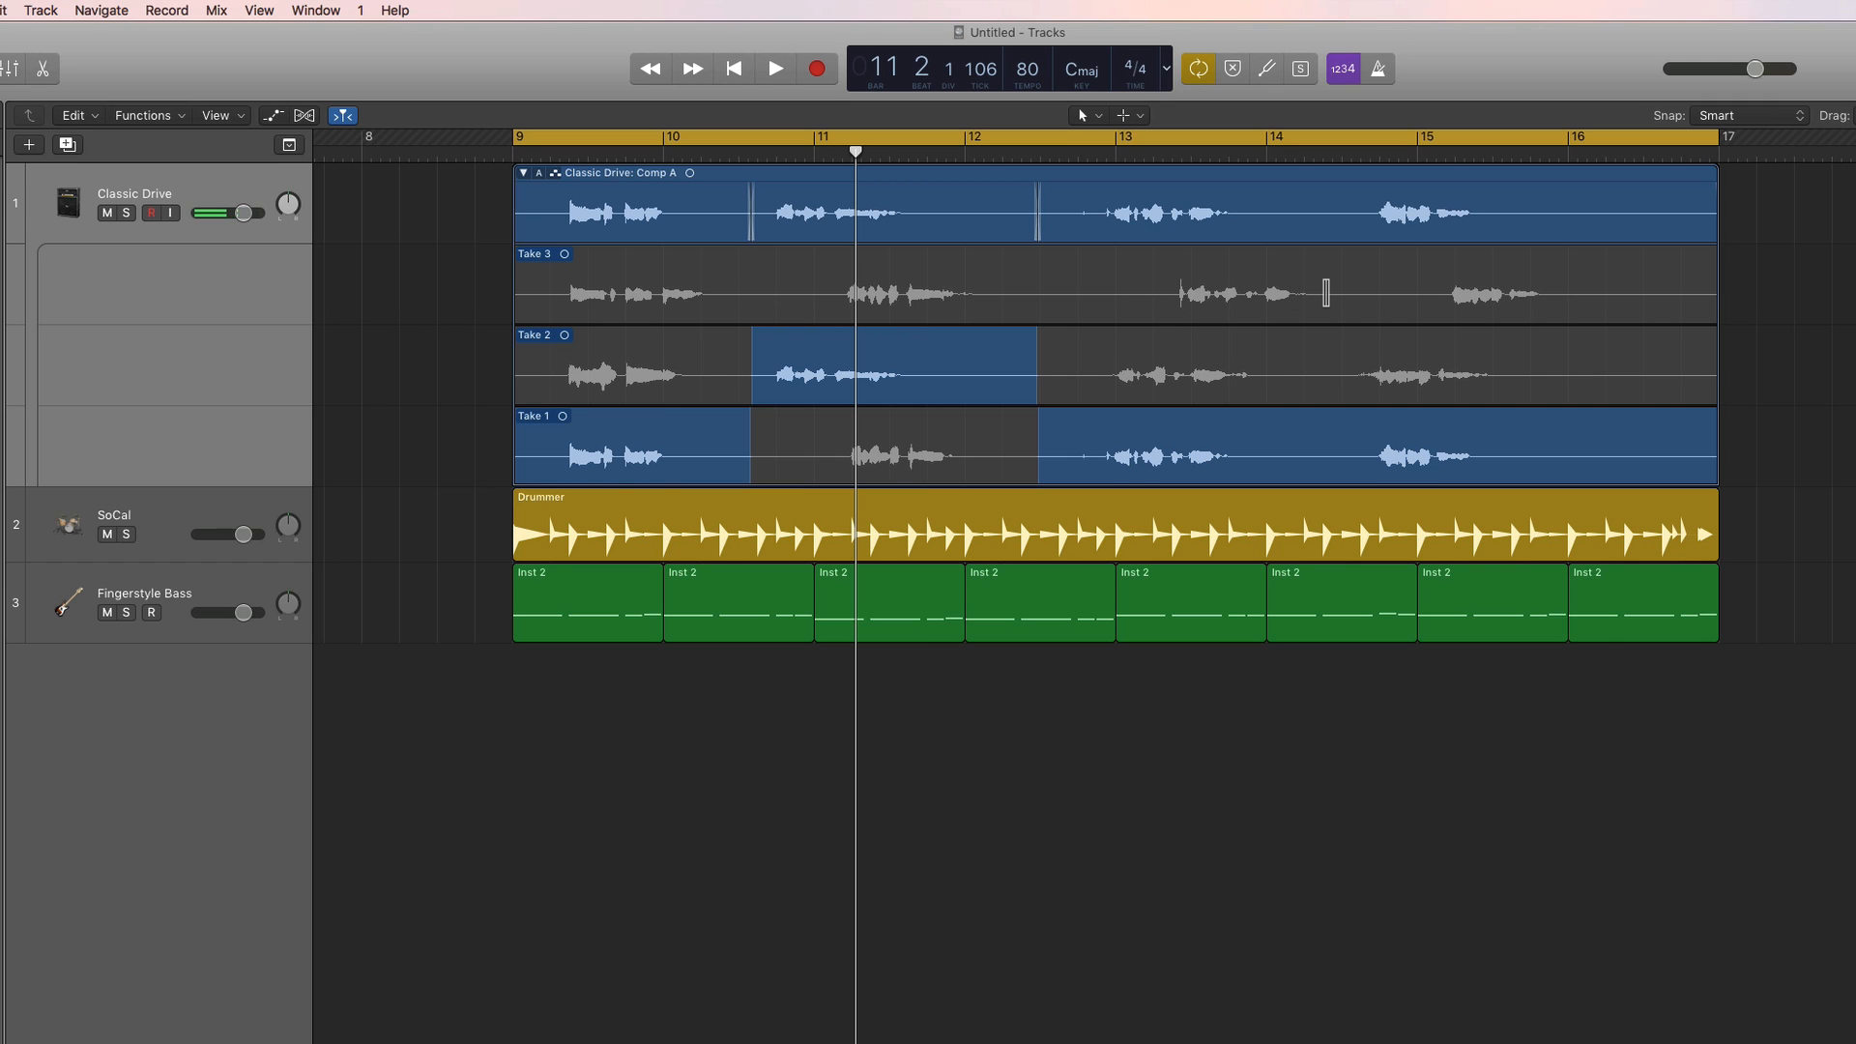
Comp the third phrase from Take 3, from about bar 12.5 to 14.5, and play the comp into bar 15.
drag(1032, 295, 1329, 329)
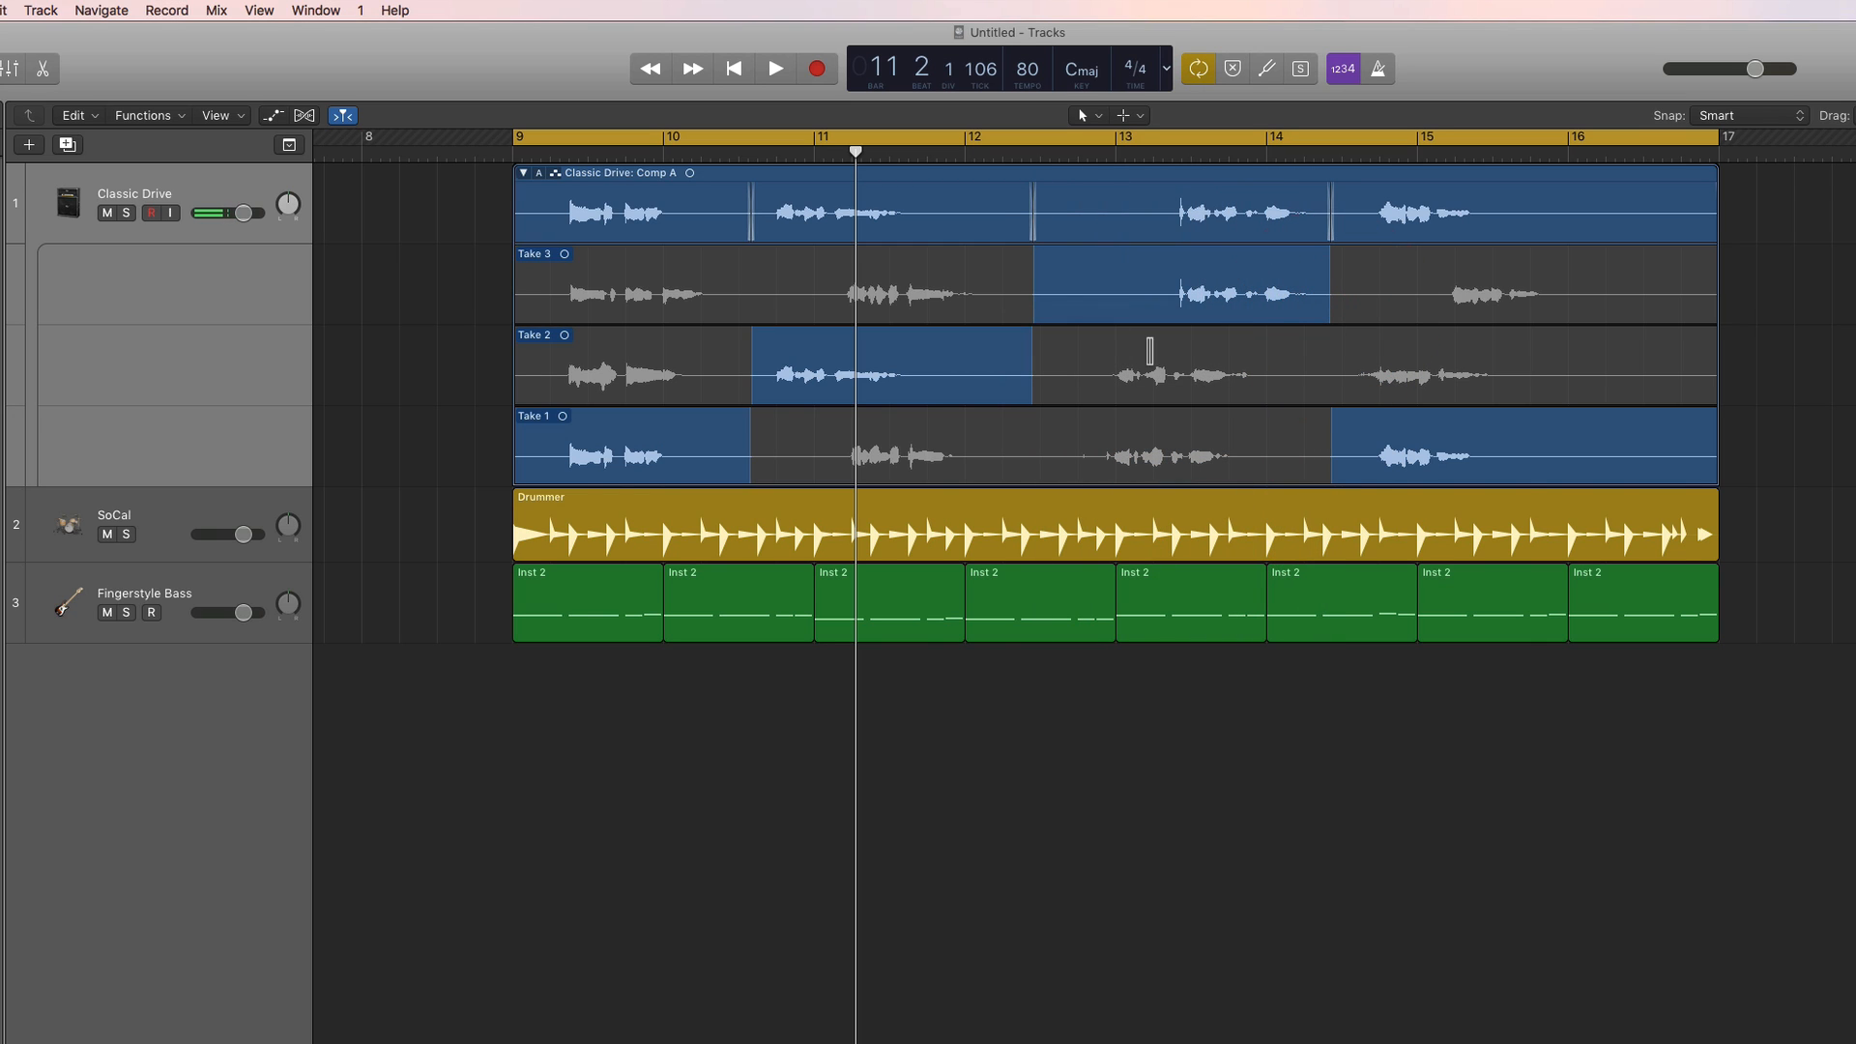
key(space)
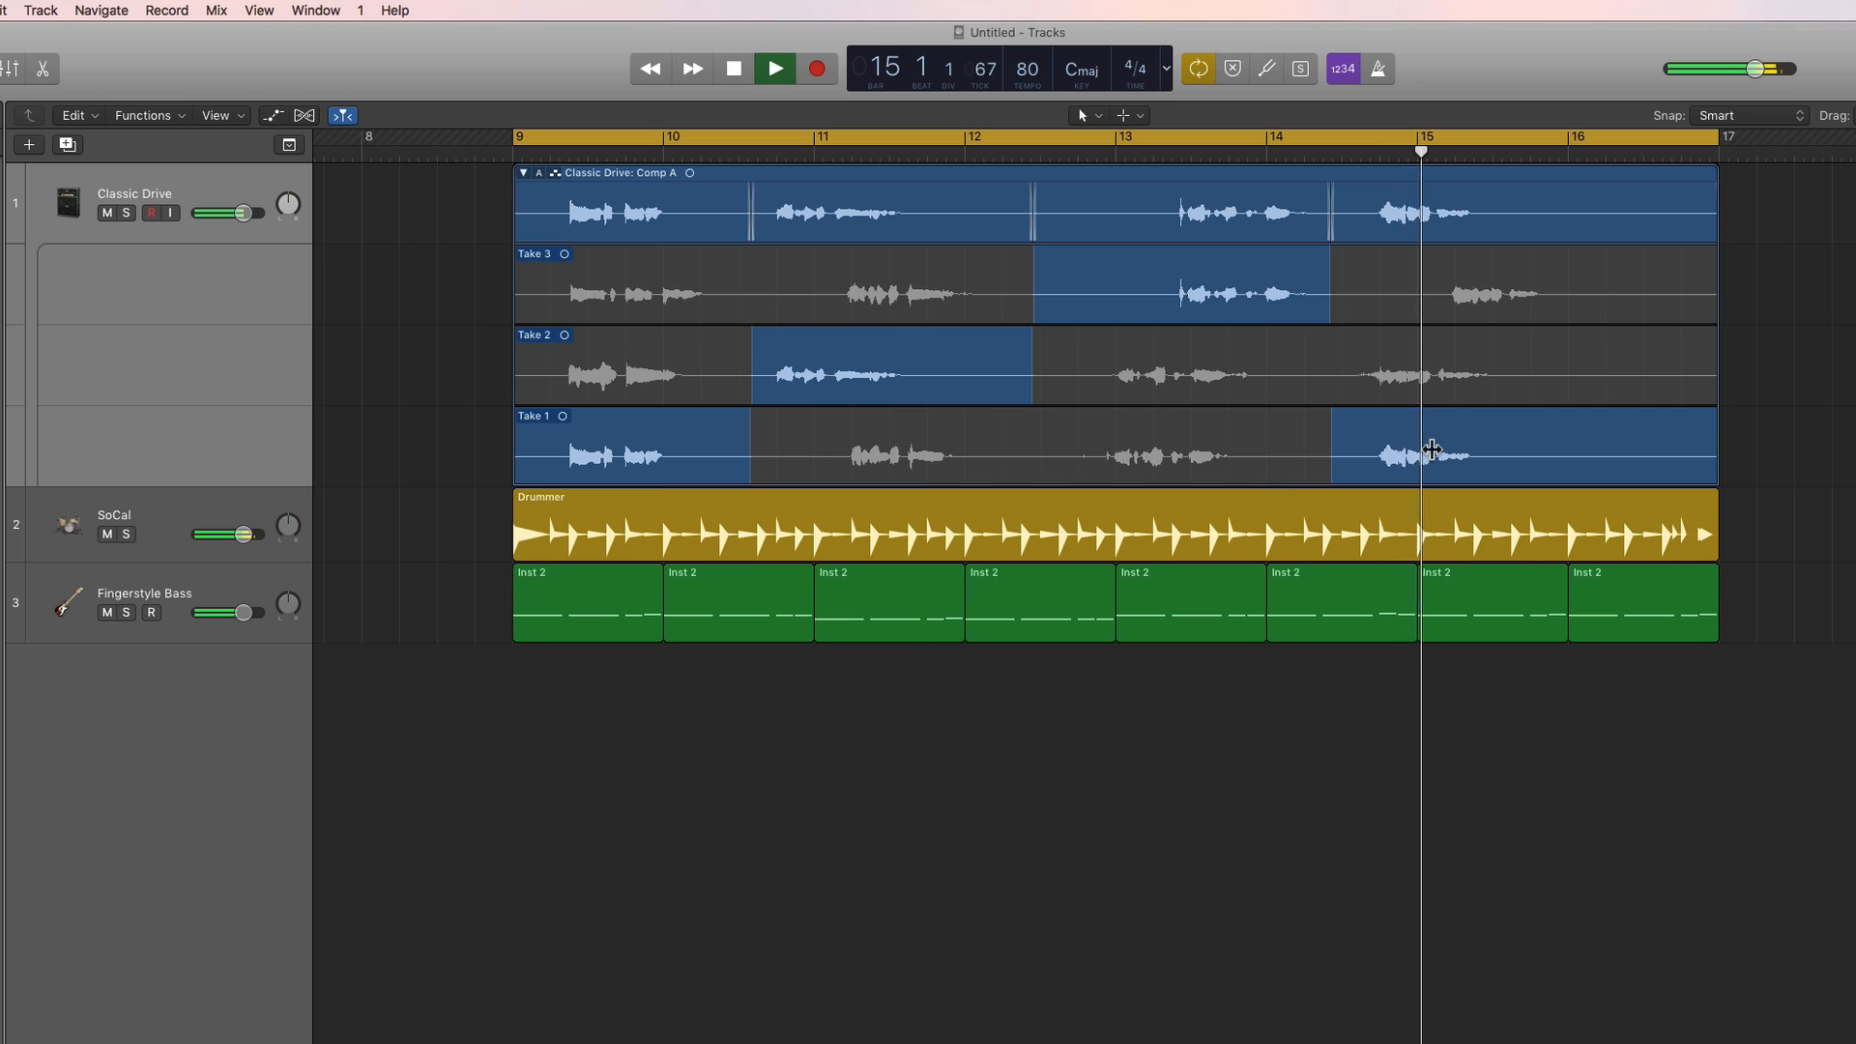
key(space)
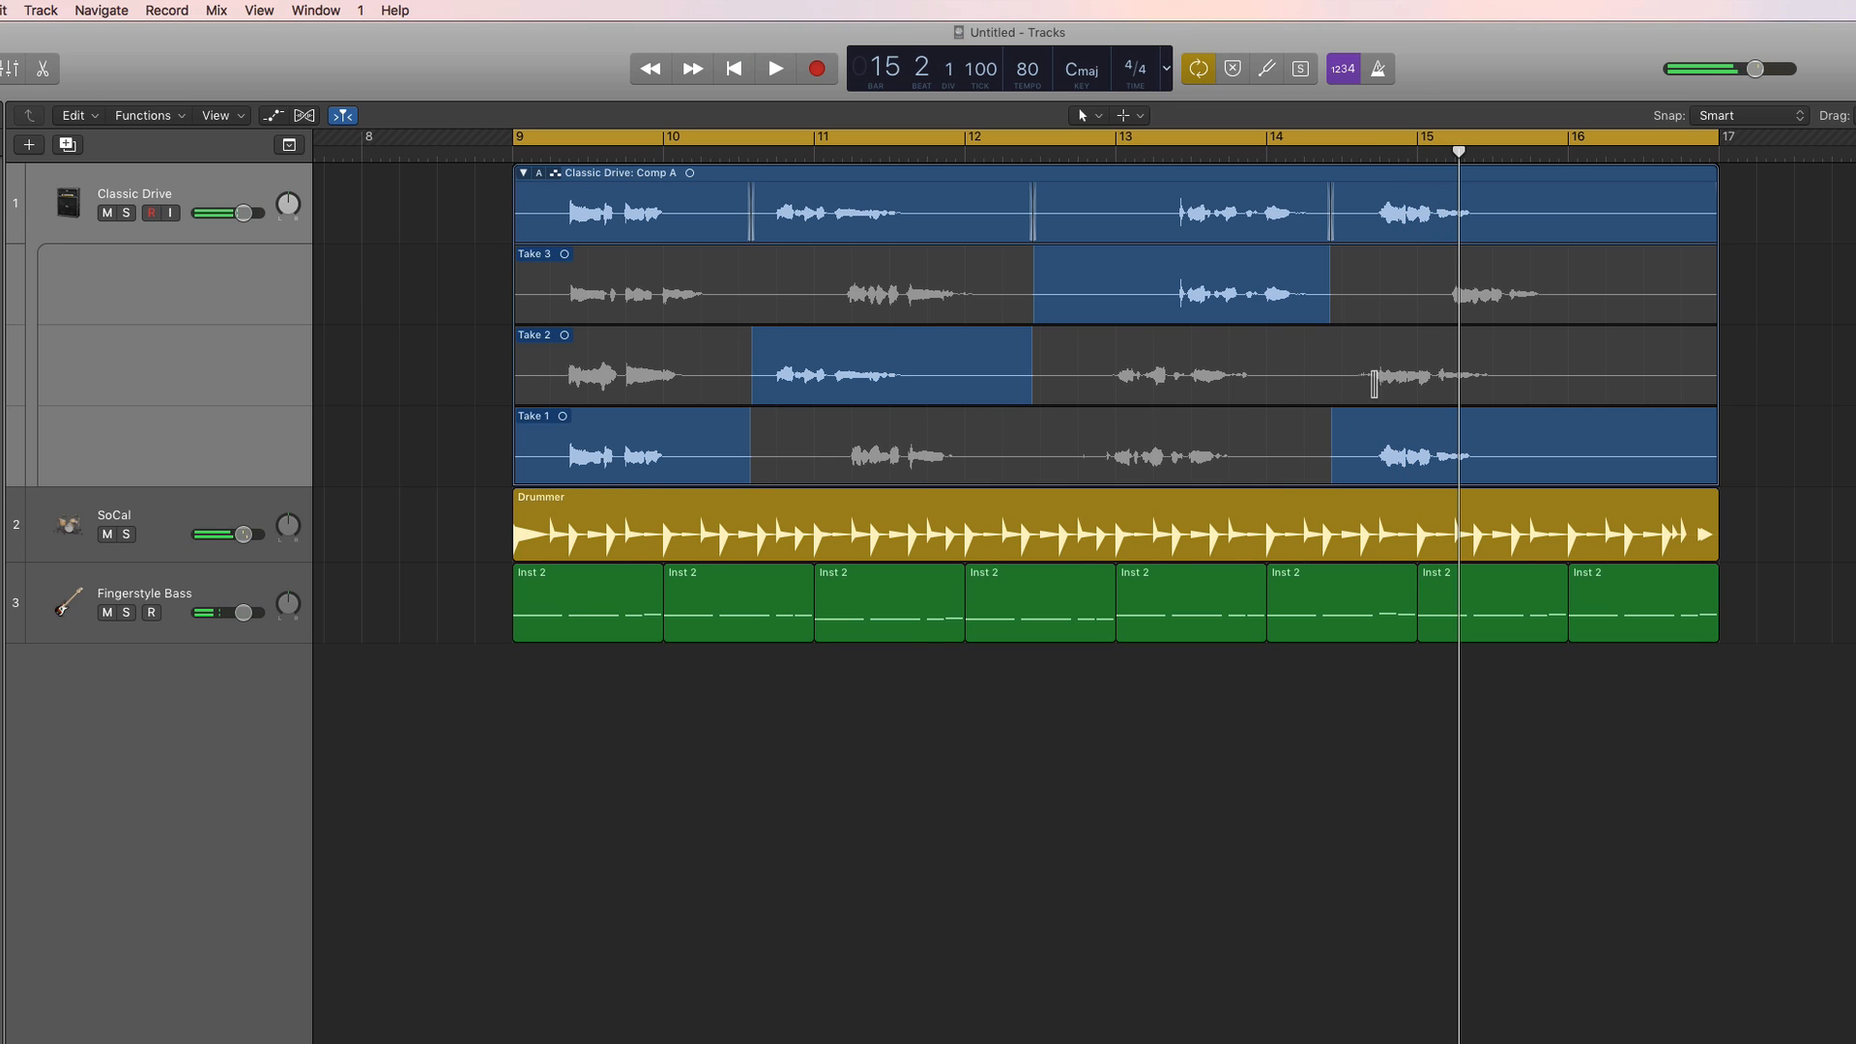
Comp the last phrase from Take 2, from about bar 14.5 to 17, and audition it from just before bar 14.
drag(1331, 373, 1748, 373)
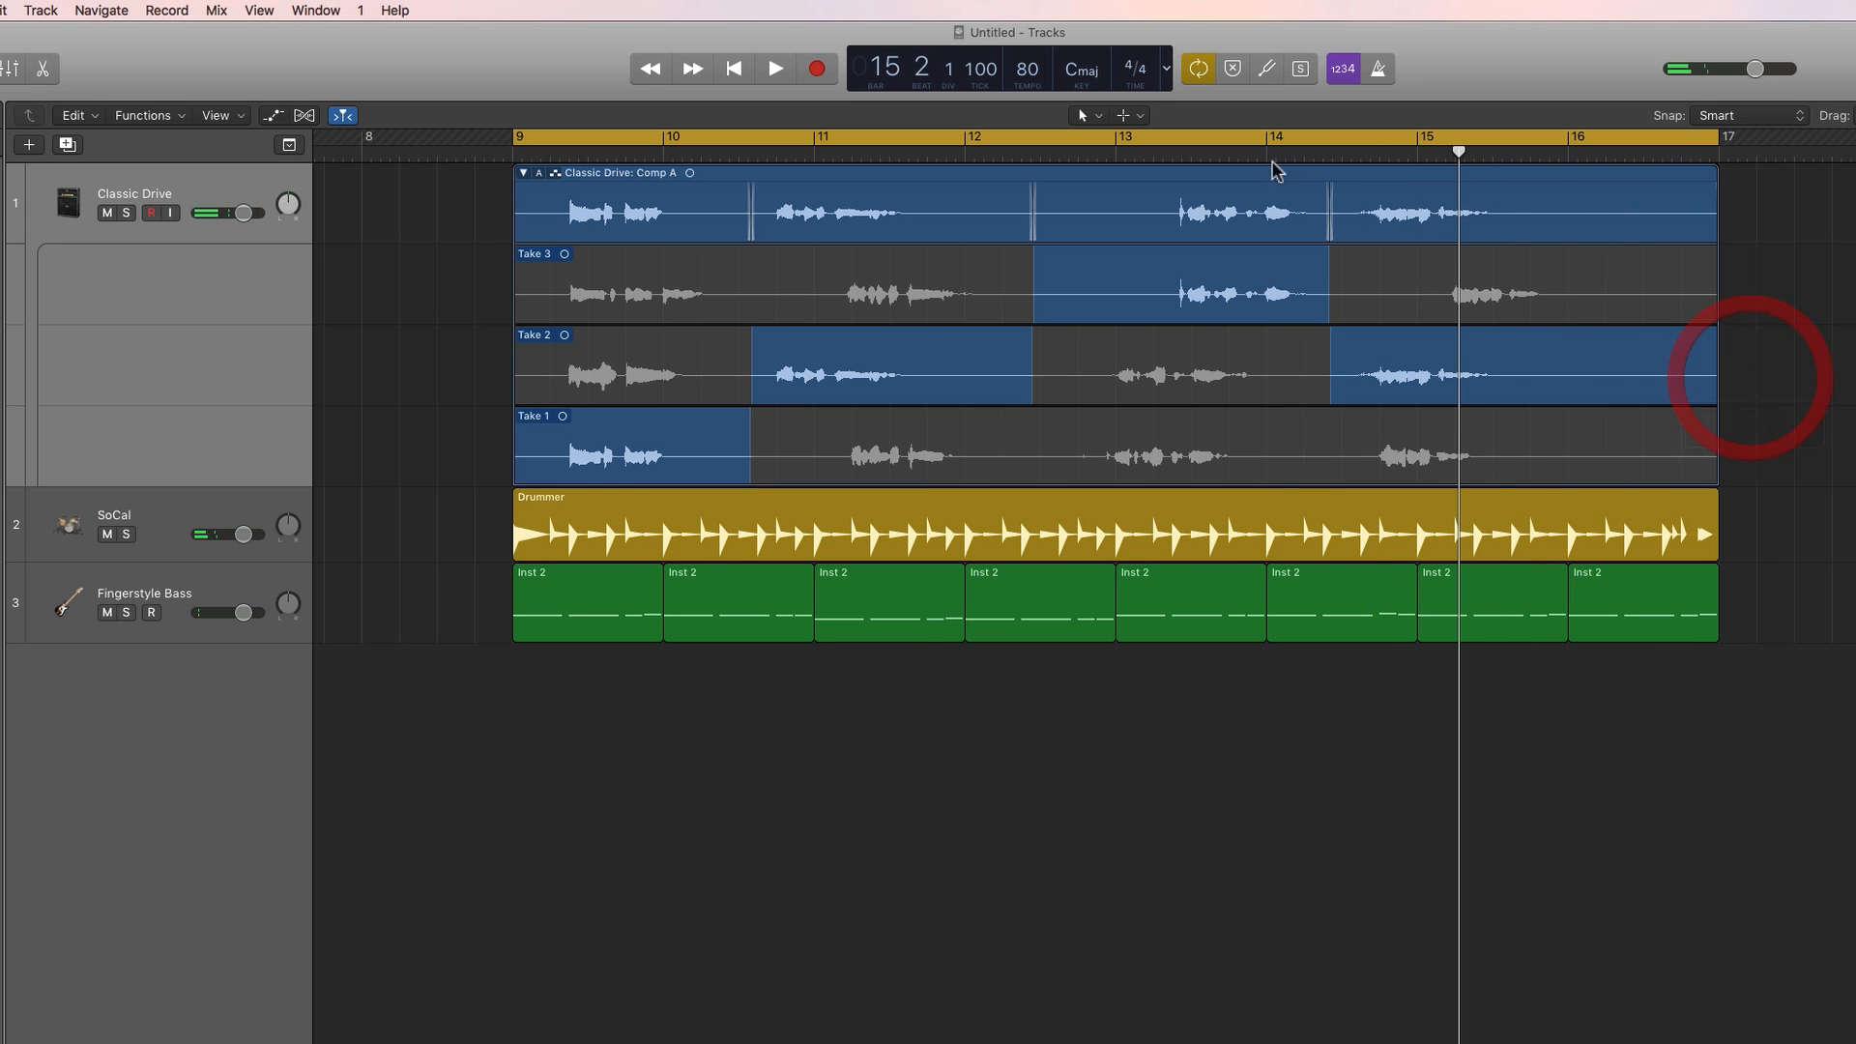
click(1250, 156)
click(1250, 157)
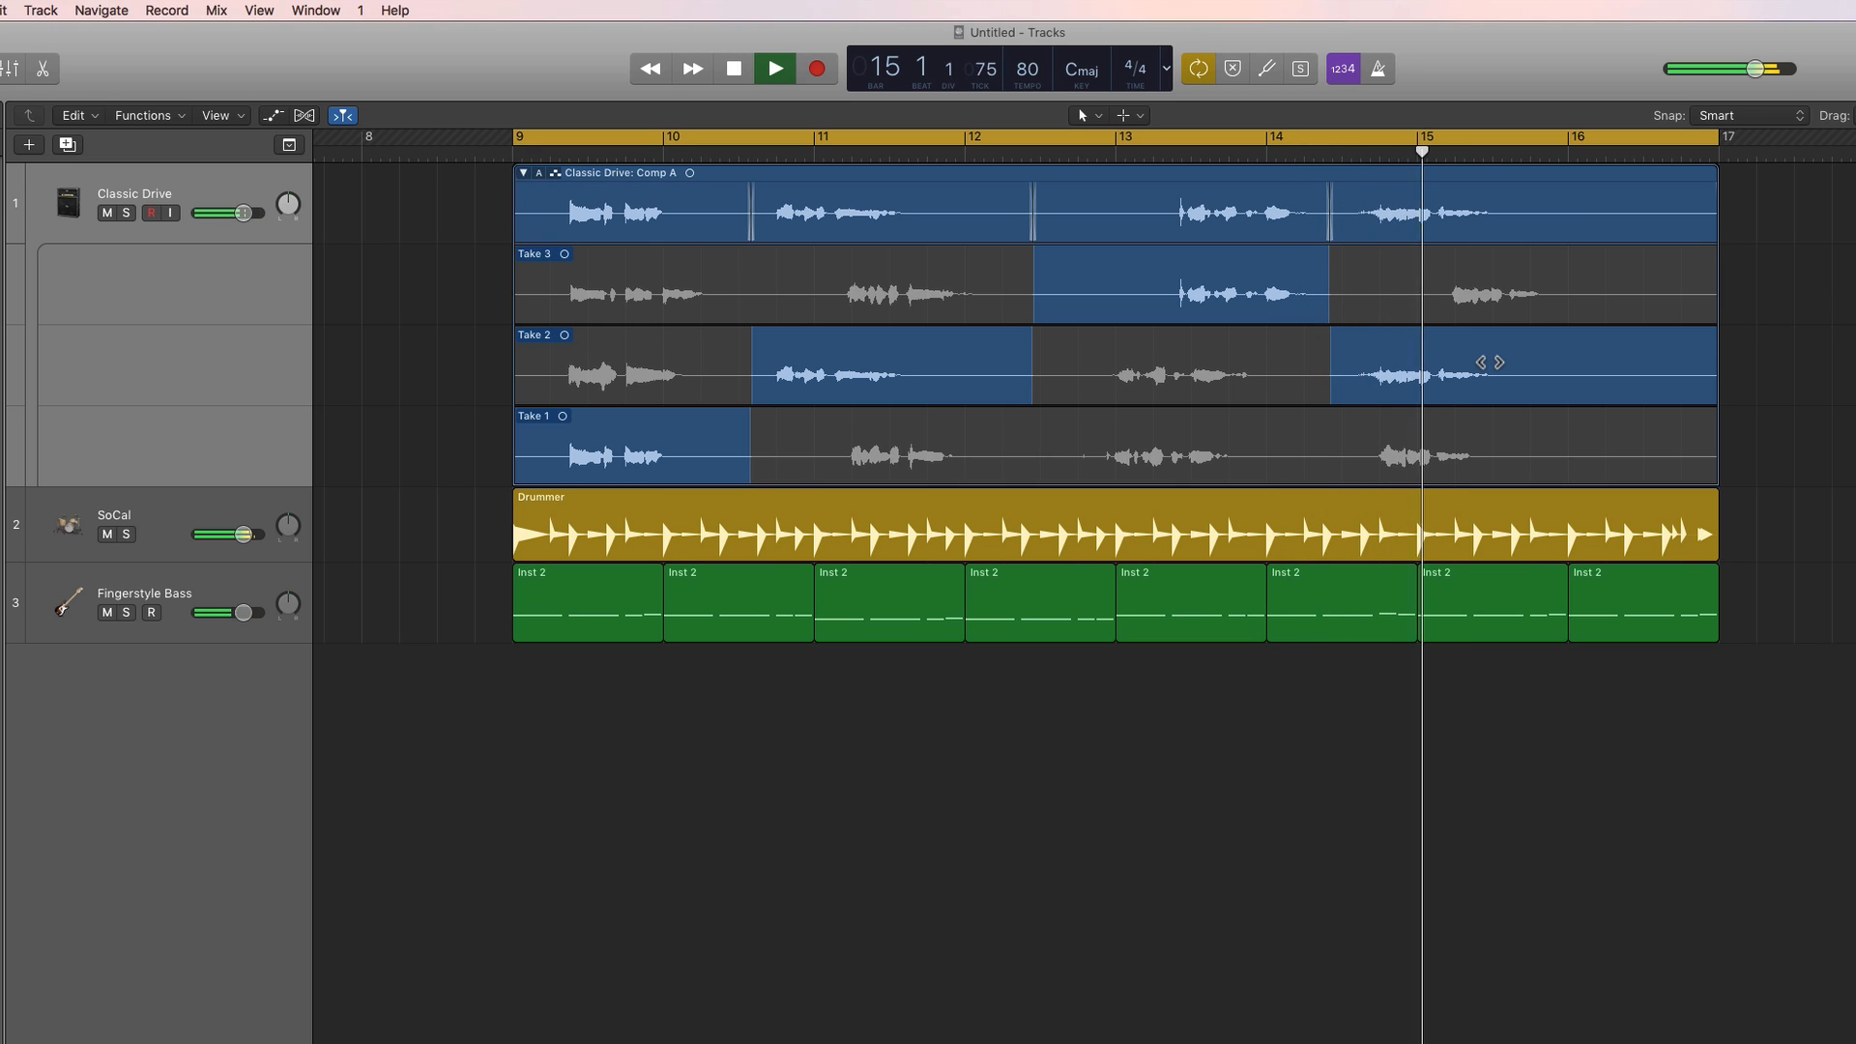
key(space)
Try Take 3 for the last phrase, from about bar 14.5 to 17, and audition it.
drag(1327, 292, 1727, 307)
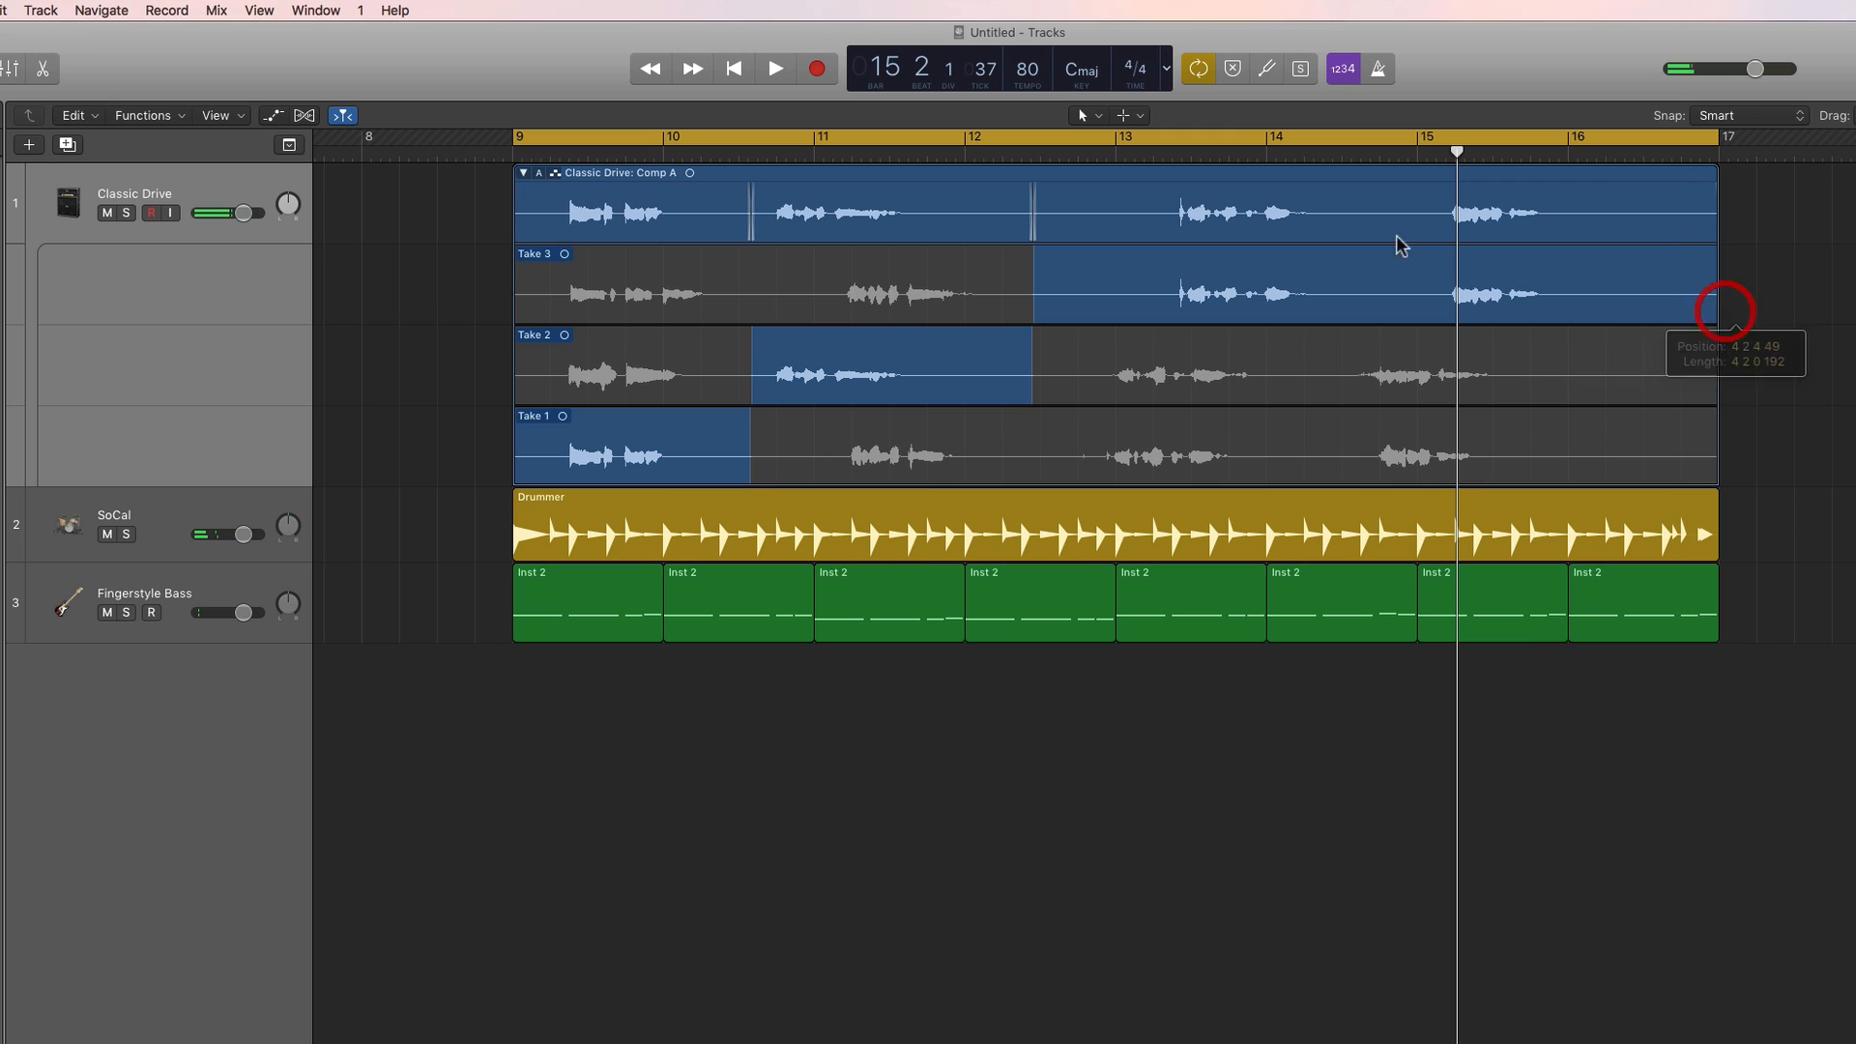
double_click(1367, 153)
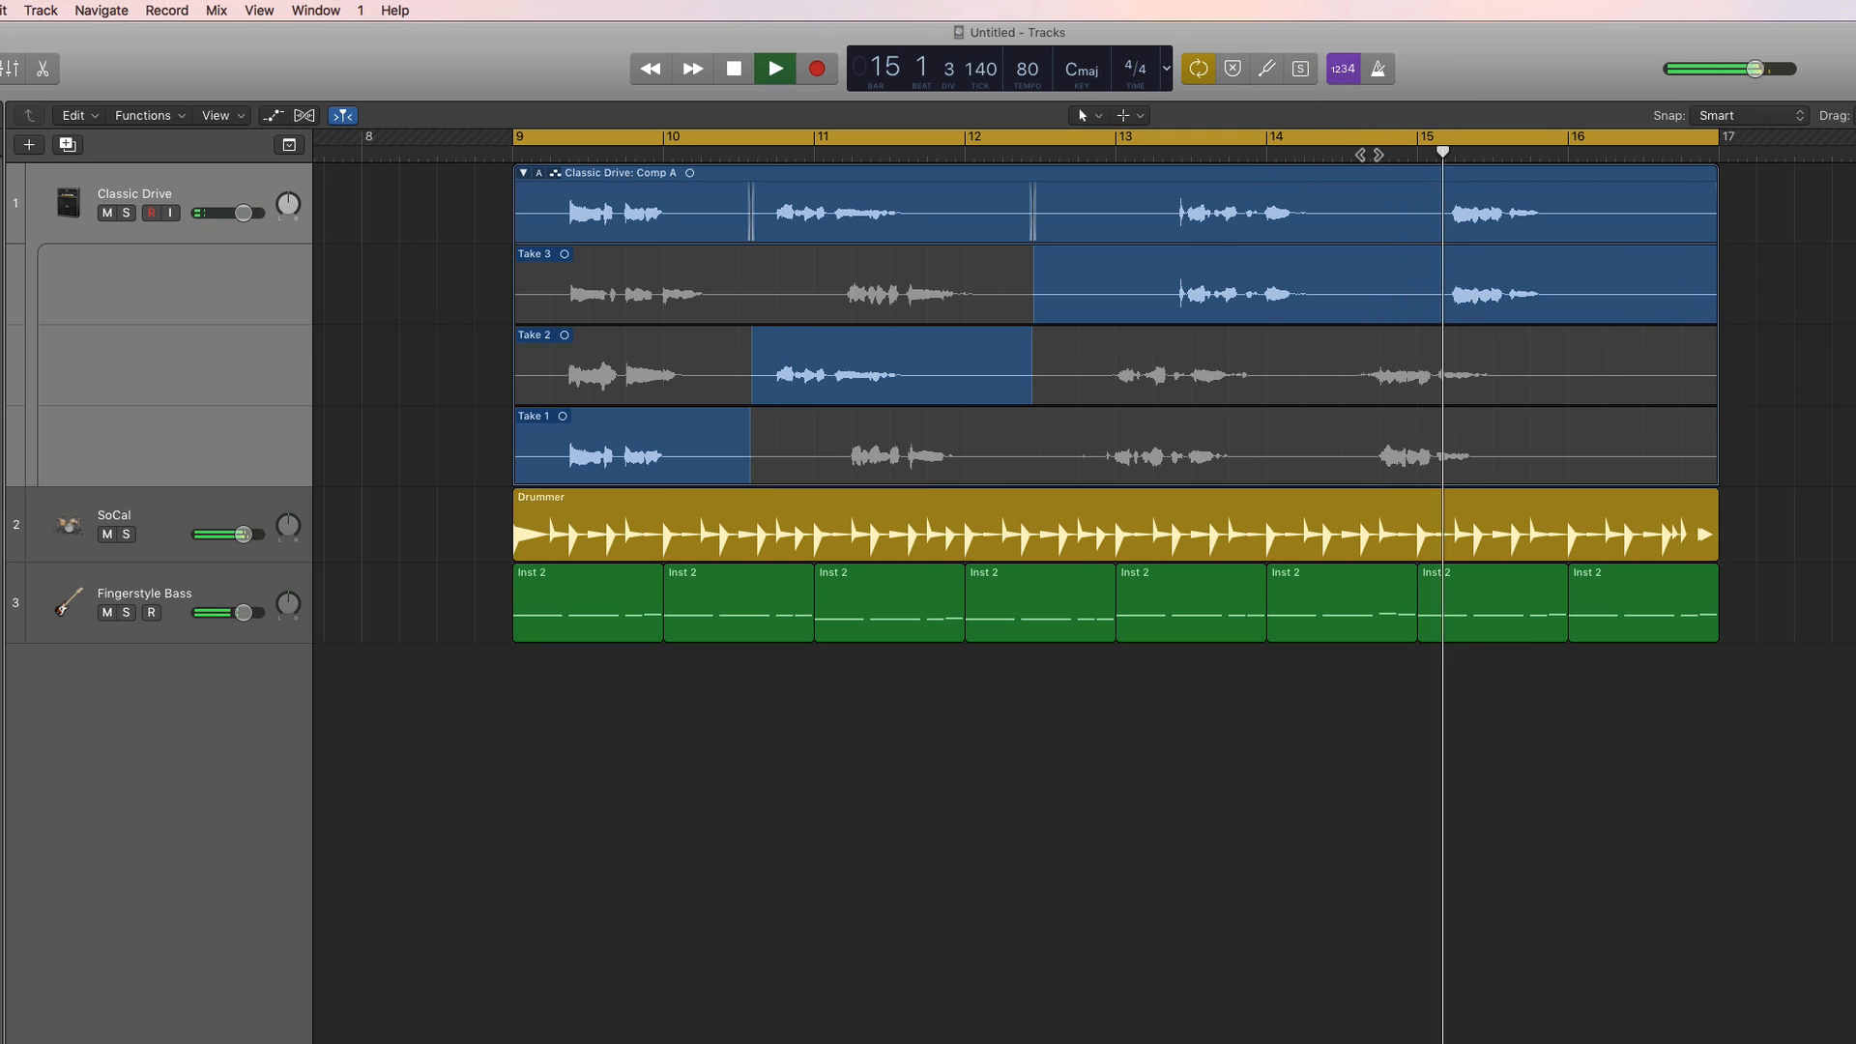
key(space)
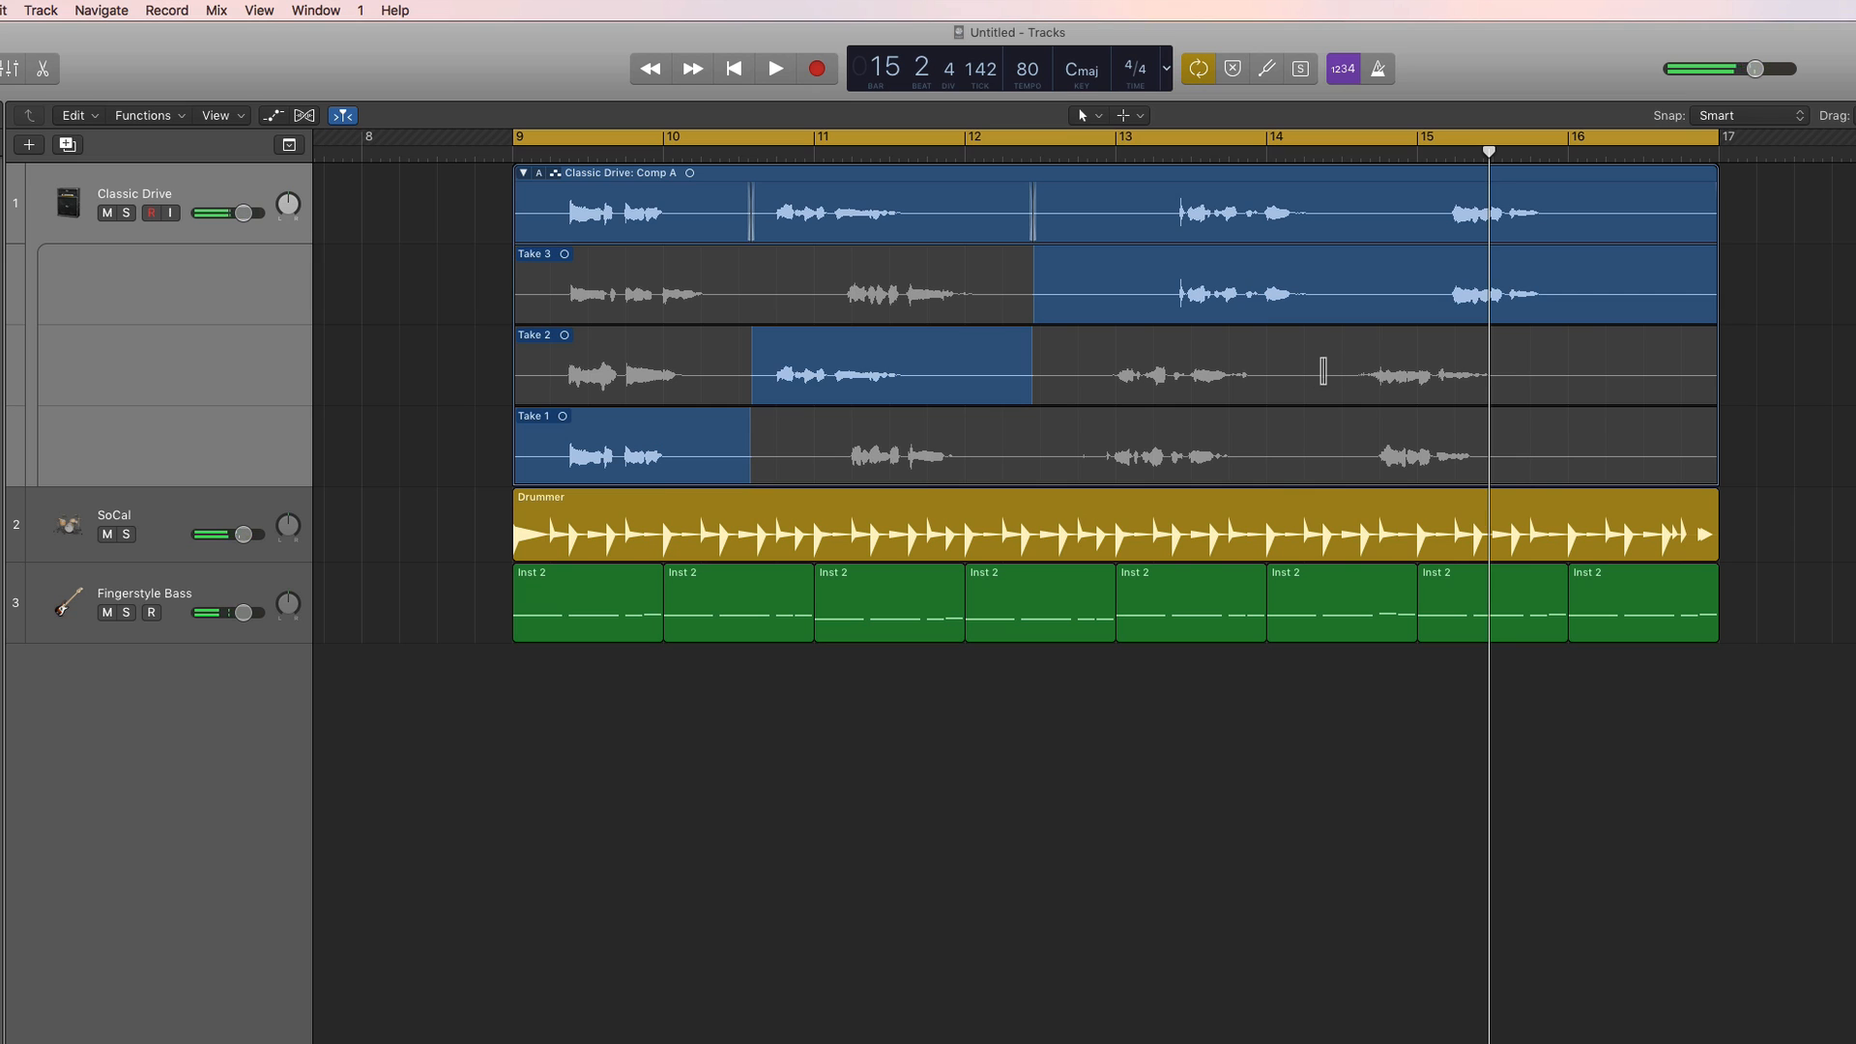
Reassign the last phrase to Take 2, from about bar 14.5 to 17, and select the comp's four segments in order twice.
drag(1337, 371, 1725, 416)
click(720, 425)
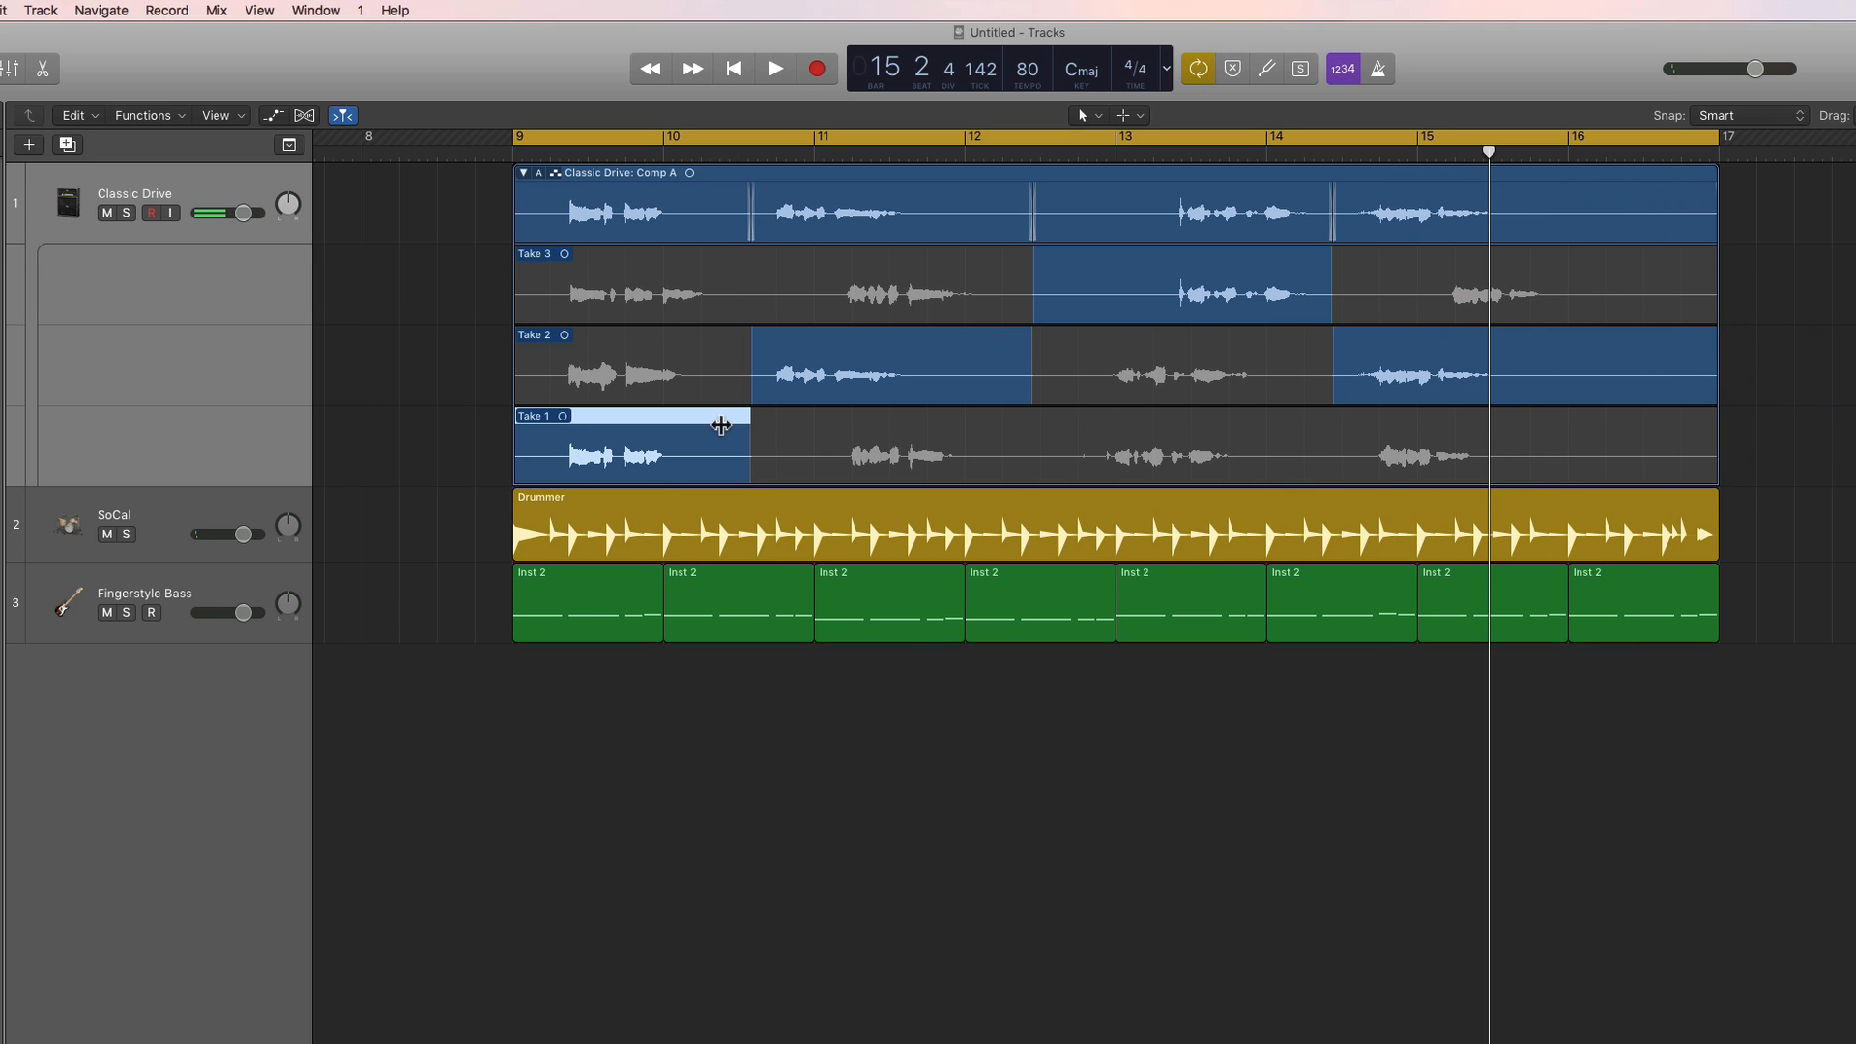
click(817, 355)
click(1127, 290)
click(1443, 354)
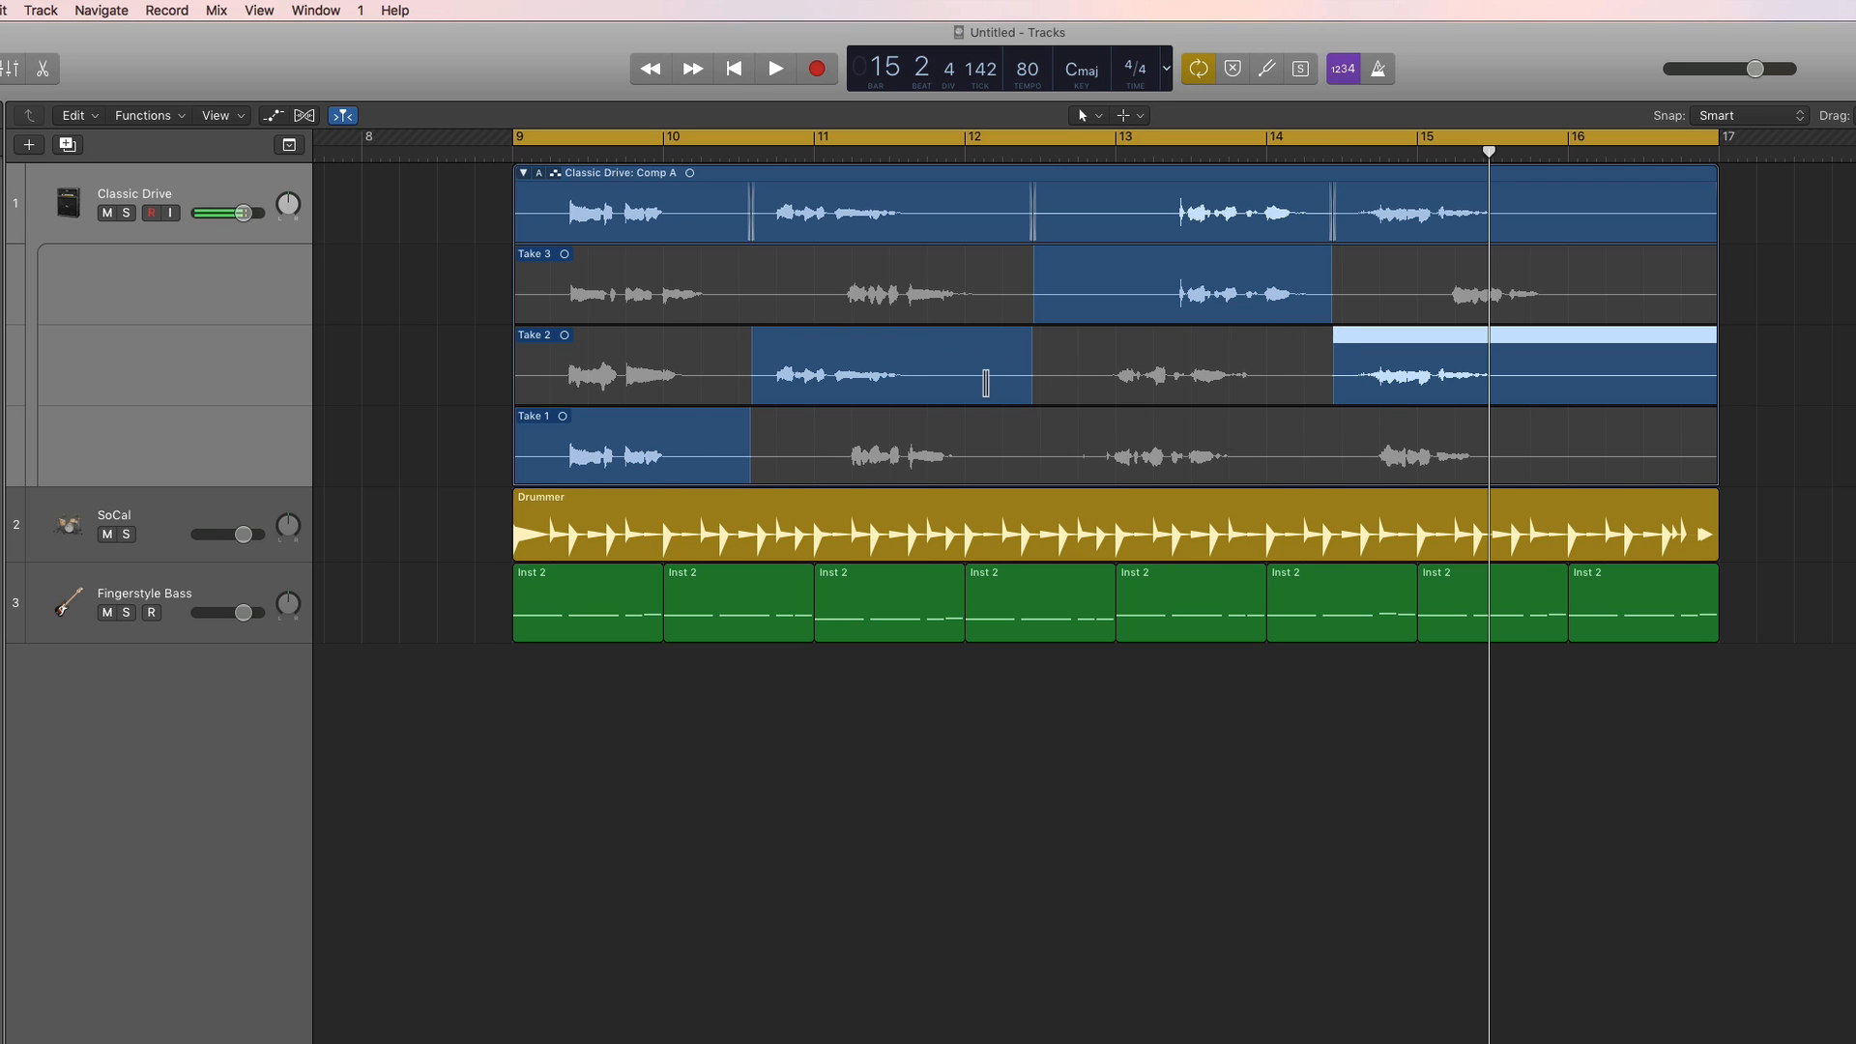
click(748, 431)
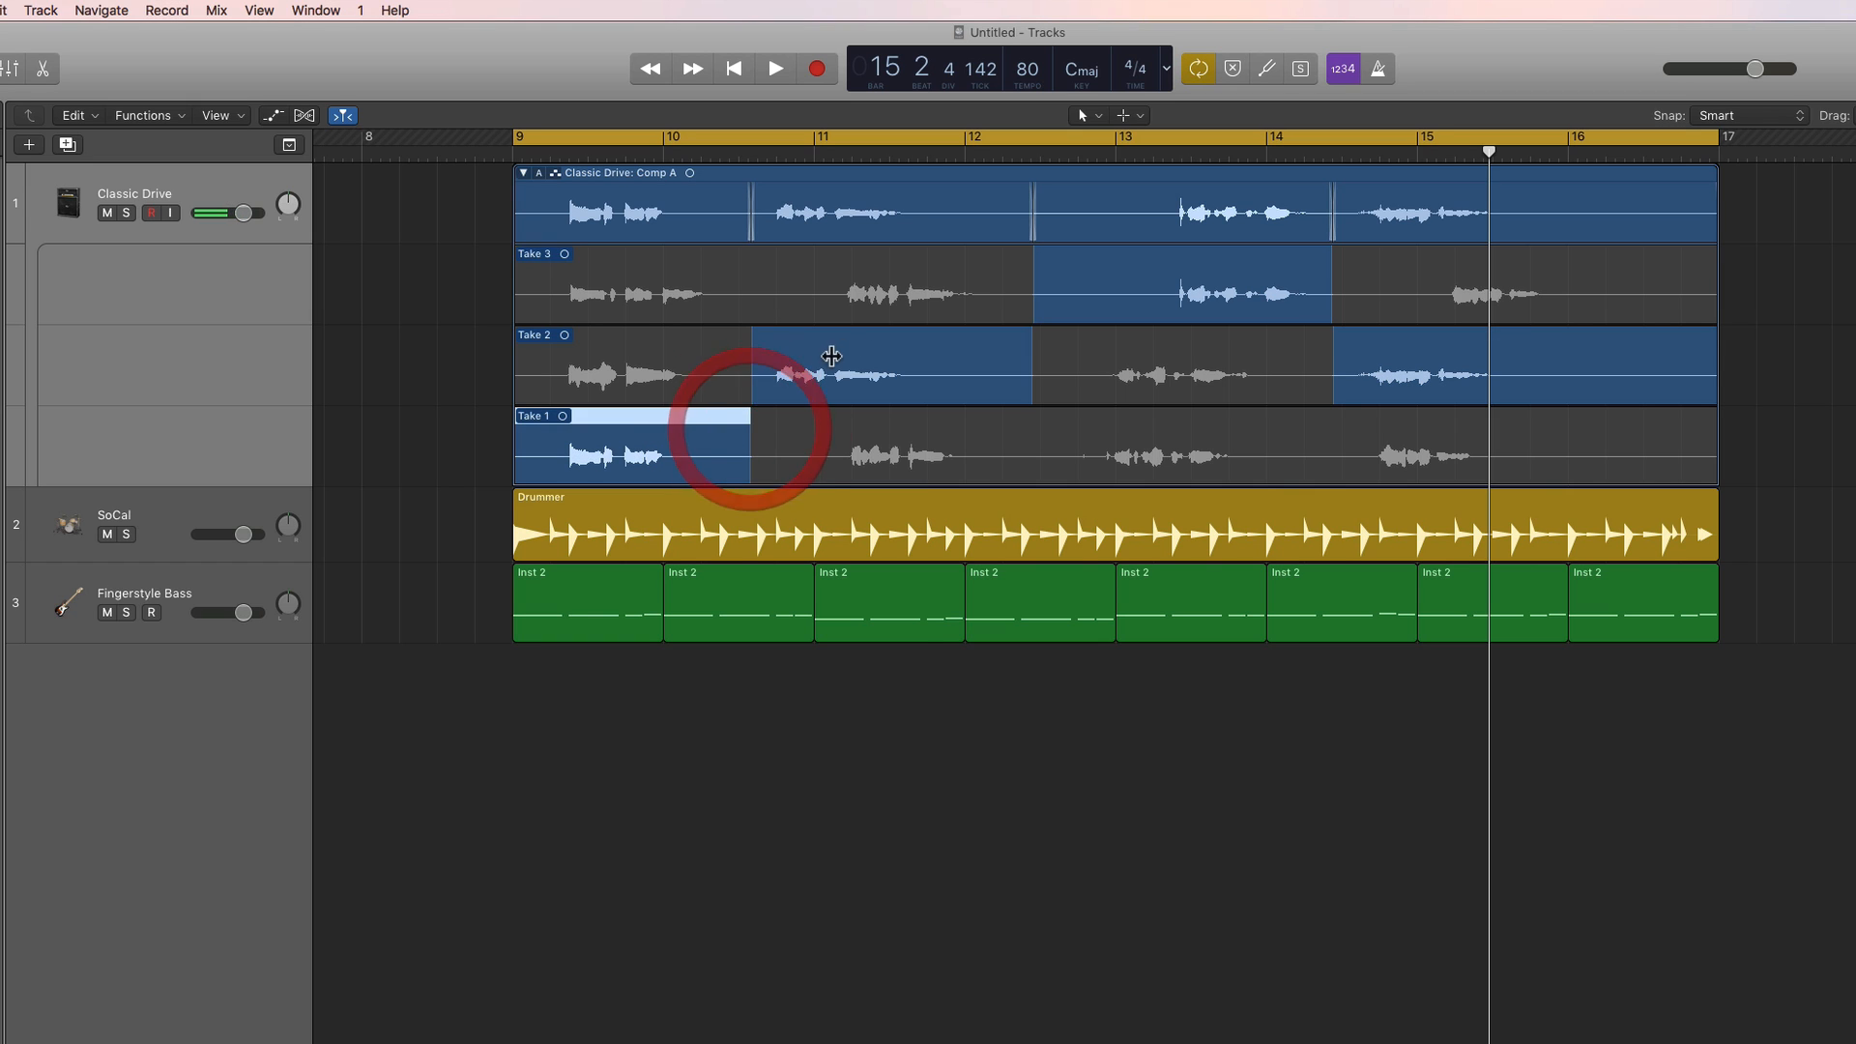
click(844, 359)
click(1069, 281)
click(1437, 360)
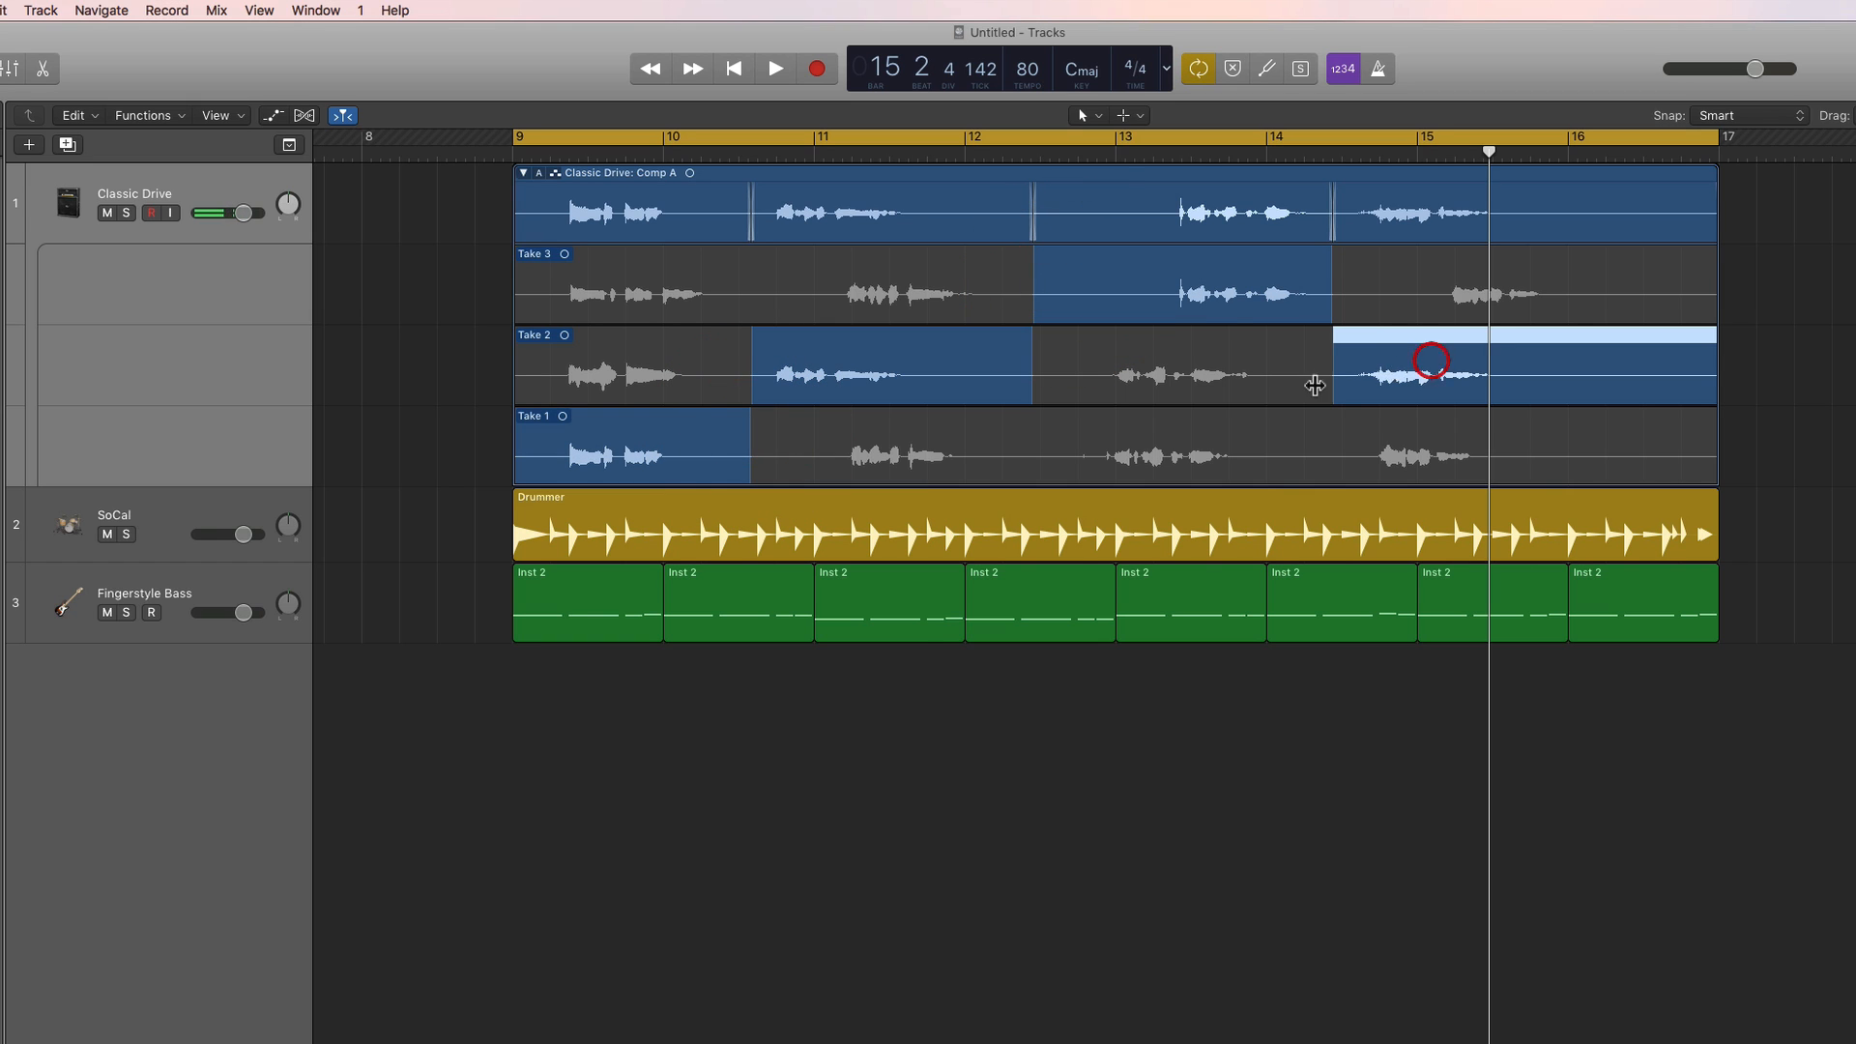
Duplicate Comp A in the take folder and keep the duplicate as the active comp.
click(540, 176)
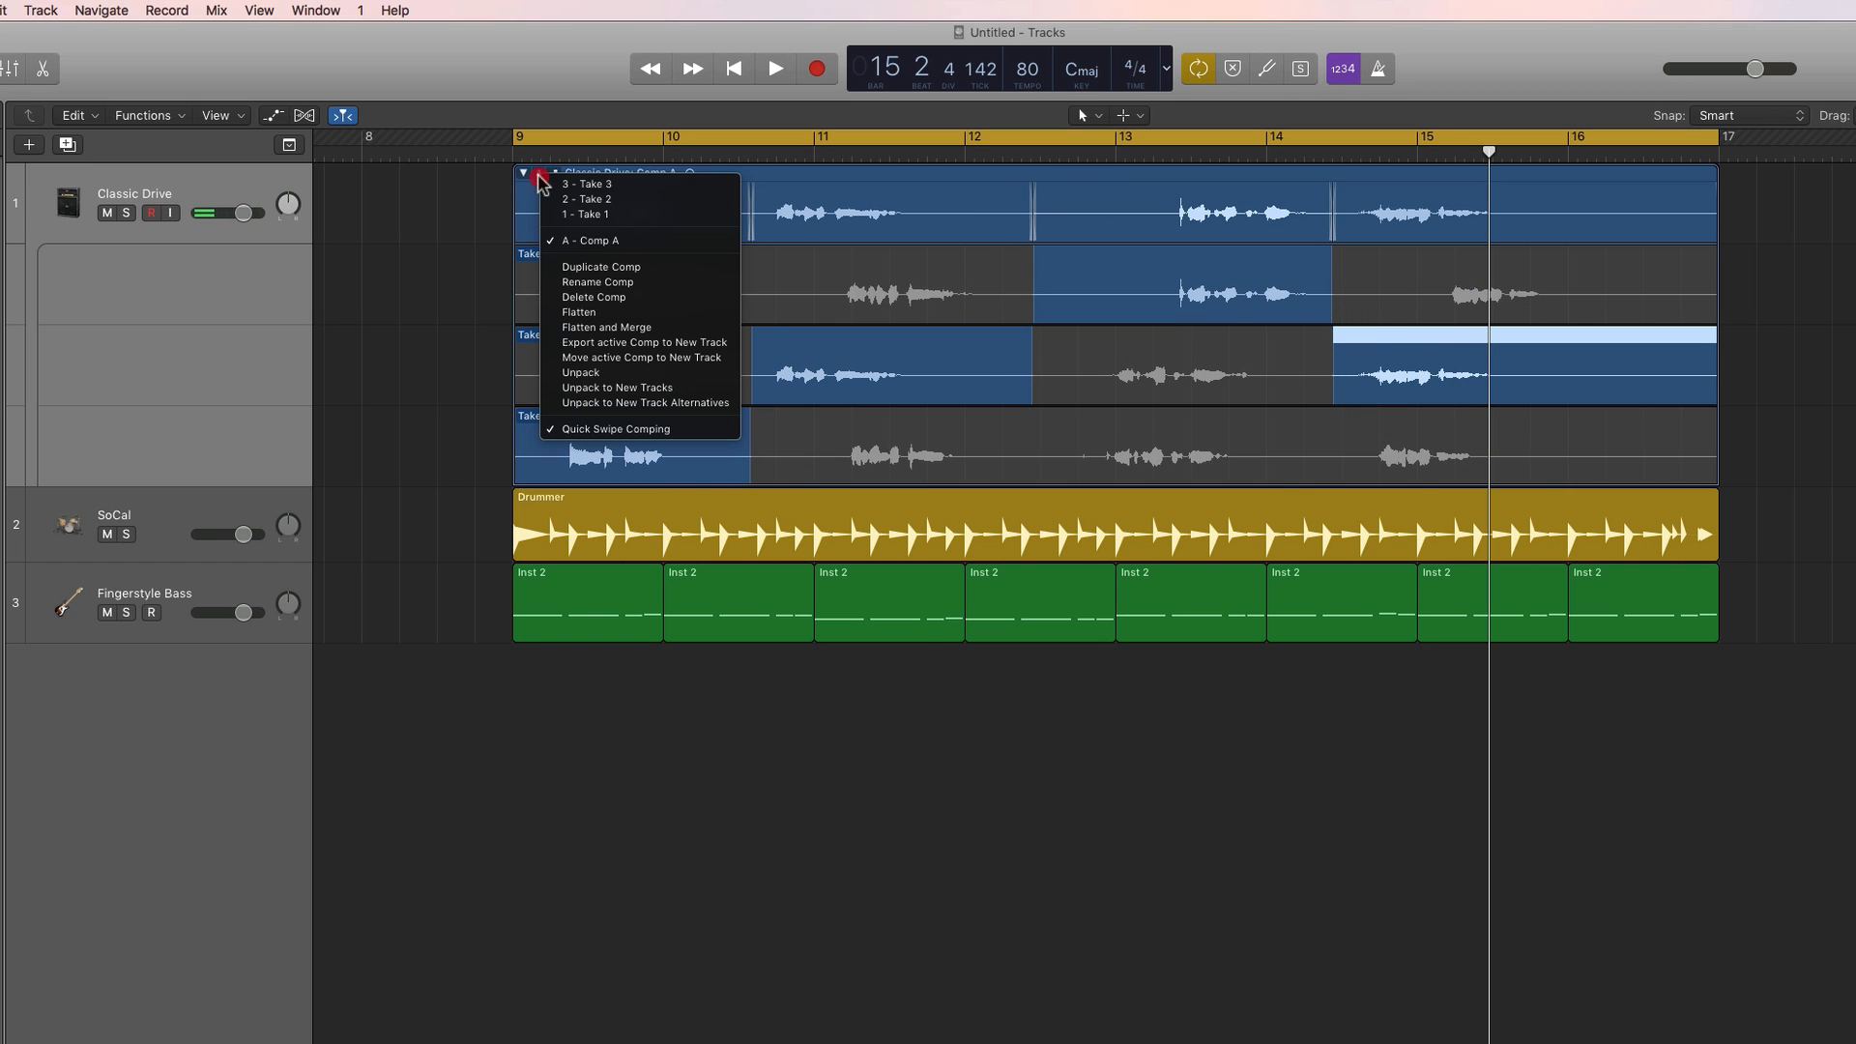
click(622, 267)
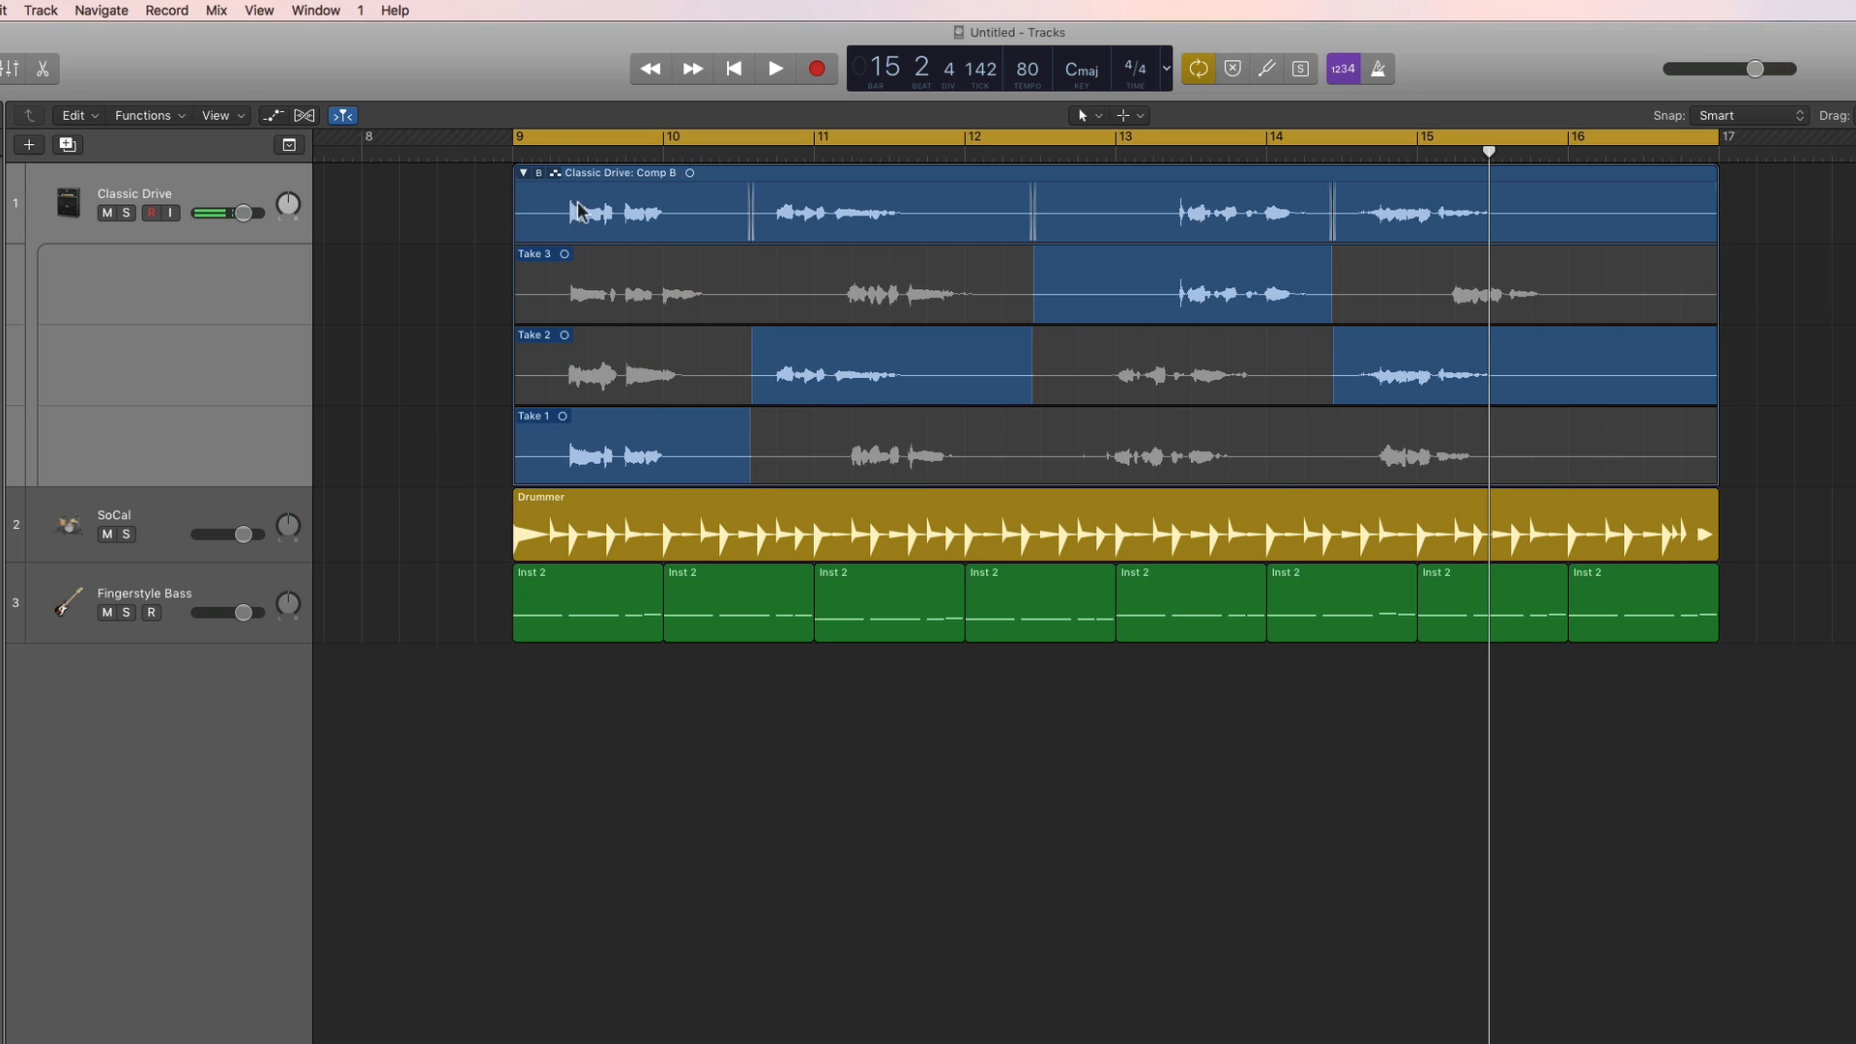
click(537, 175)
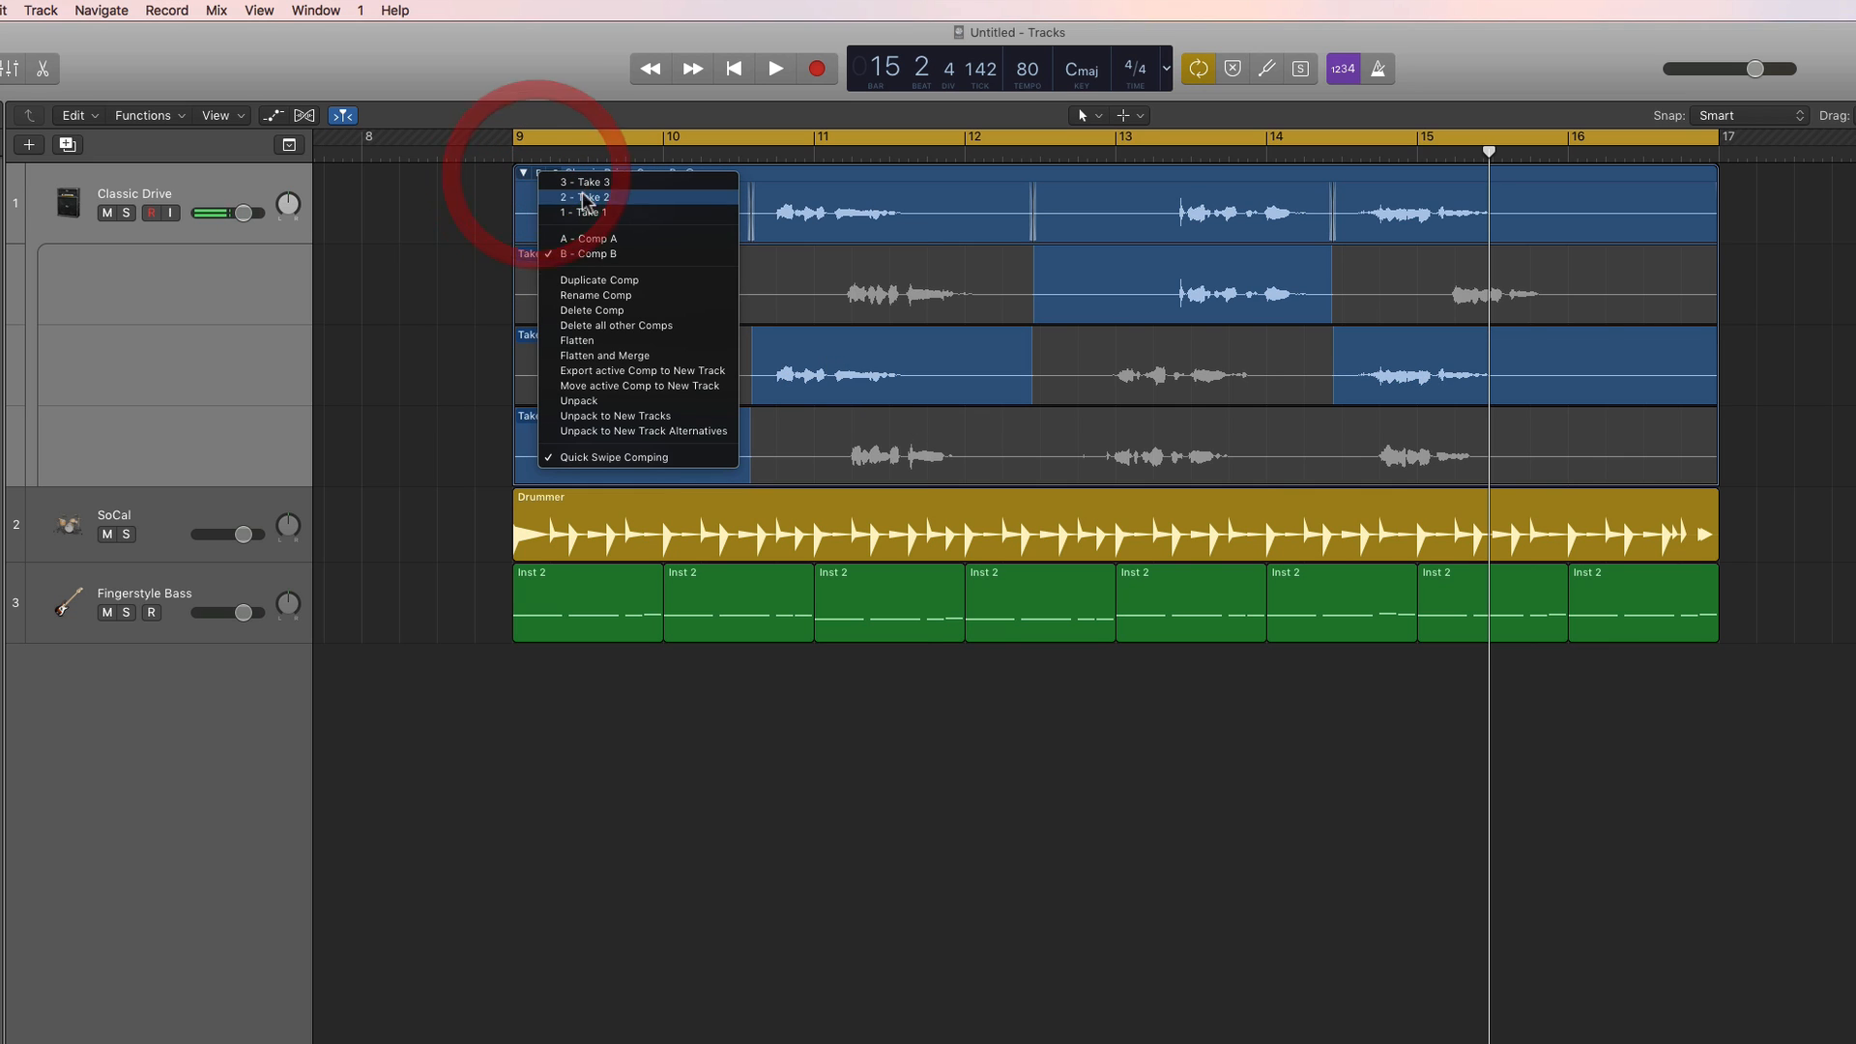
click(610, 255)
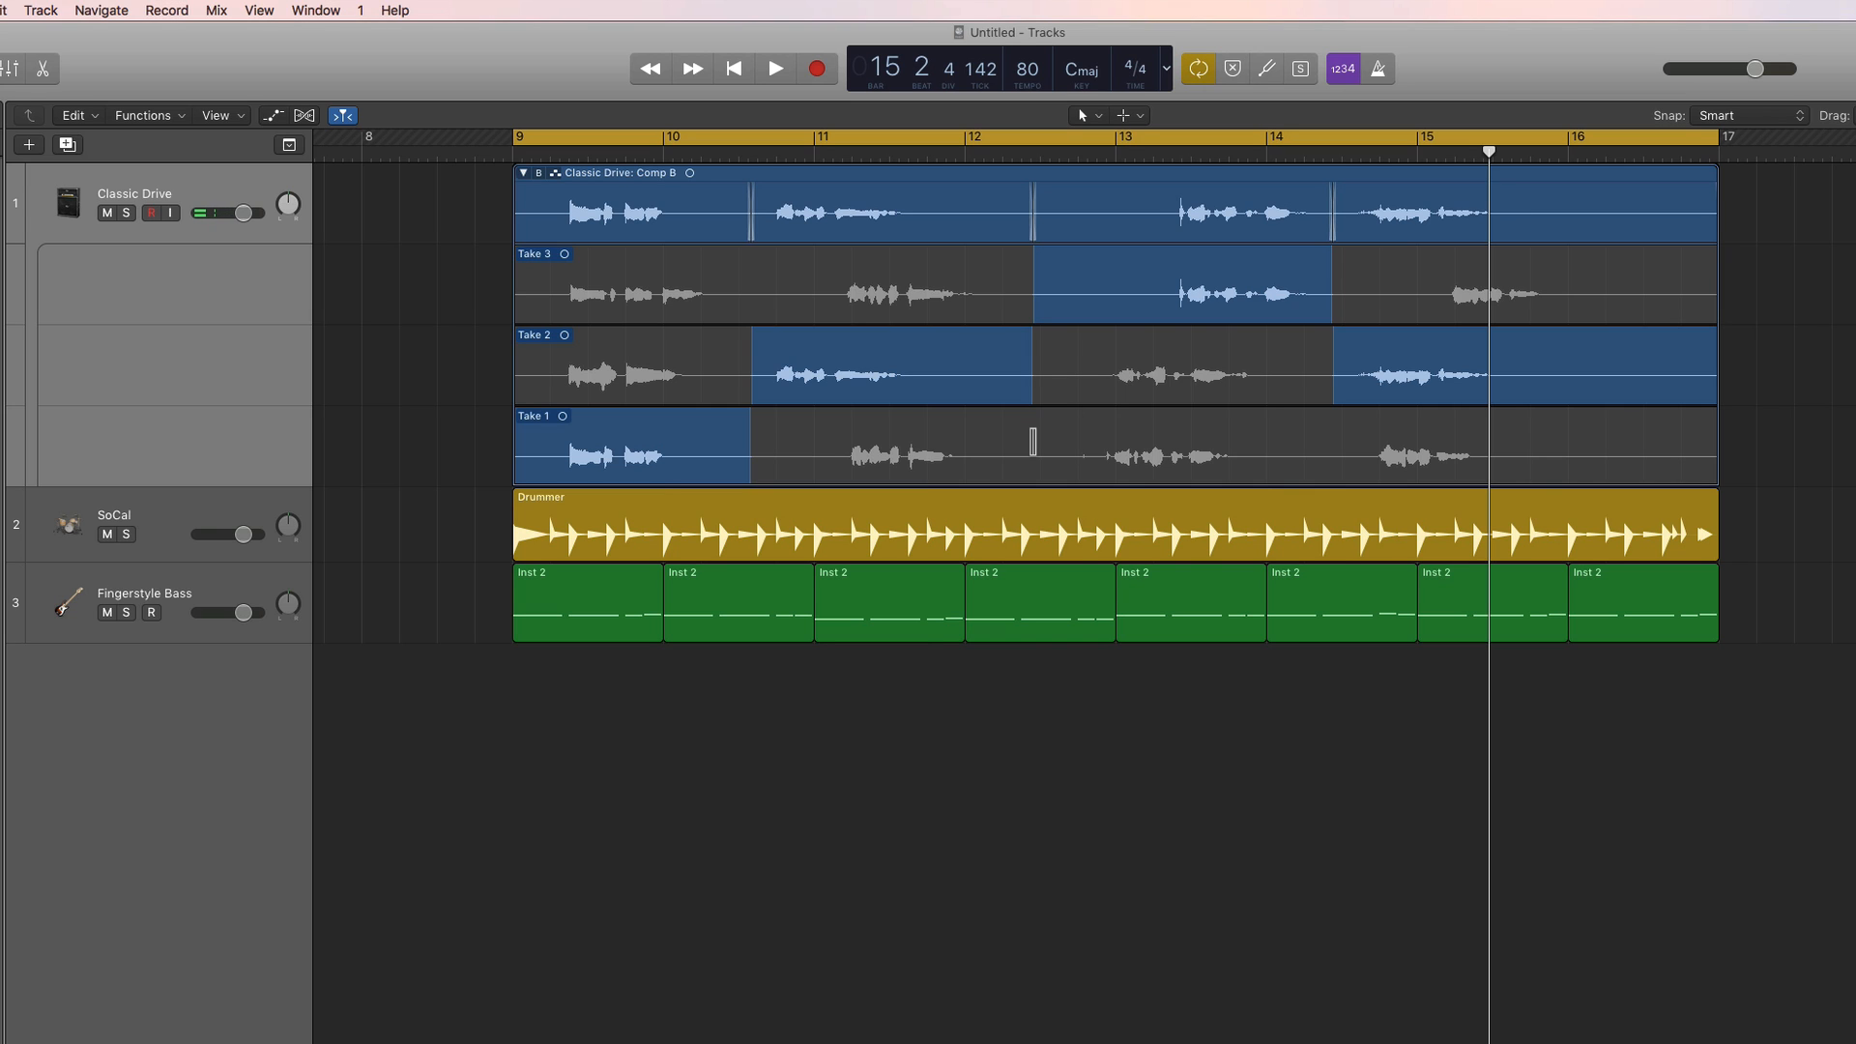
In Comp B, take the third phrase from Take 1, about bar 12.5 to 14.5, and play the comp from bar 11.
drag(1033, 442, 1332, 463)
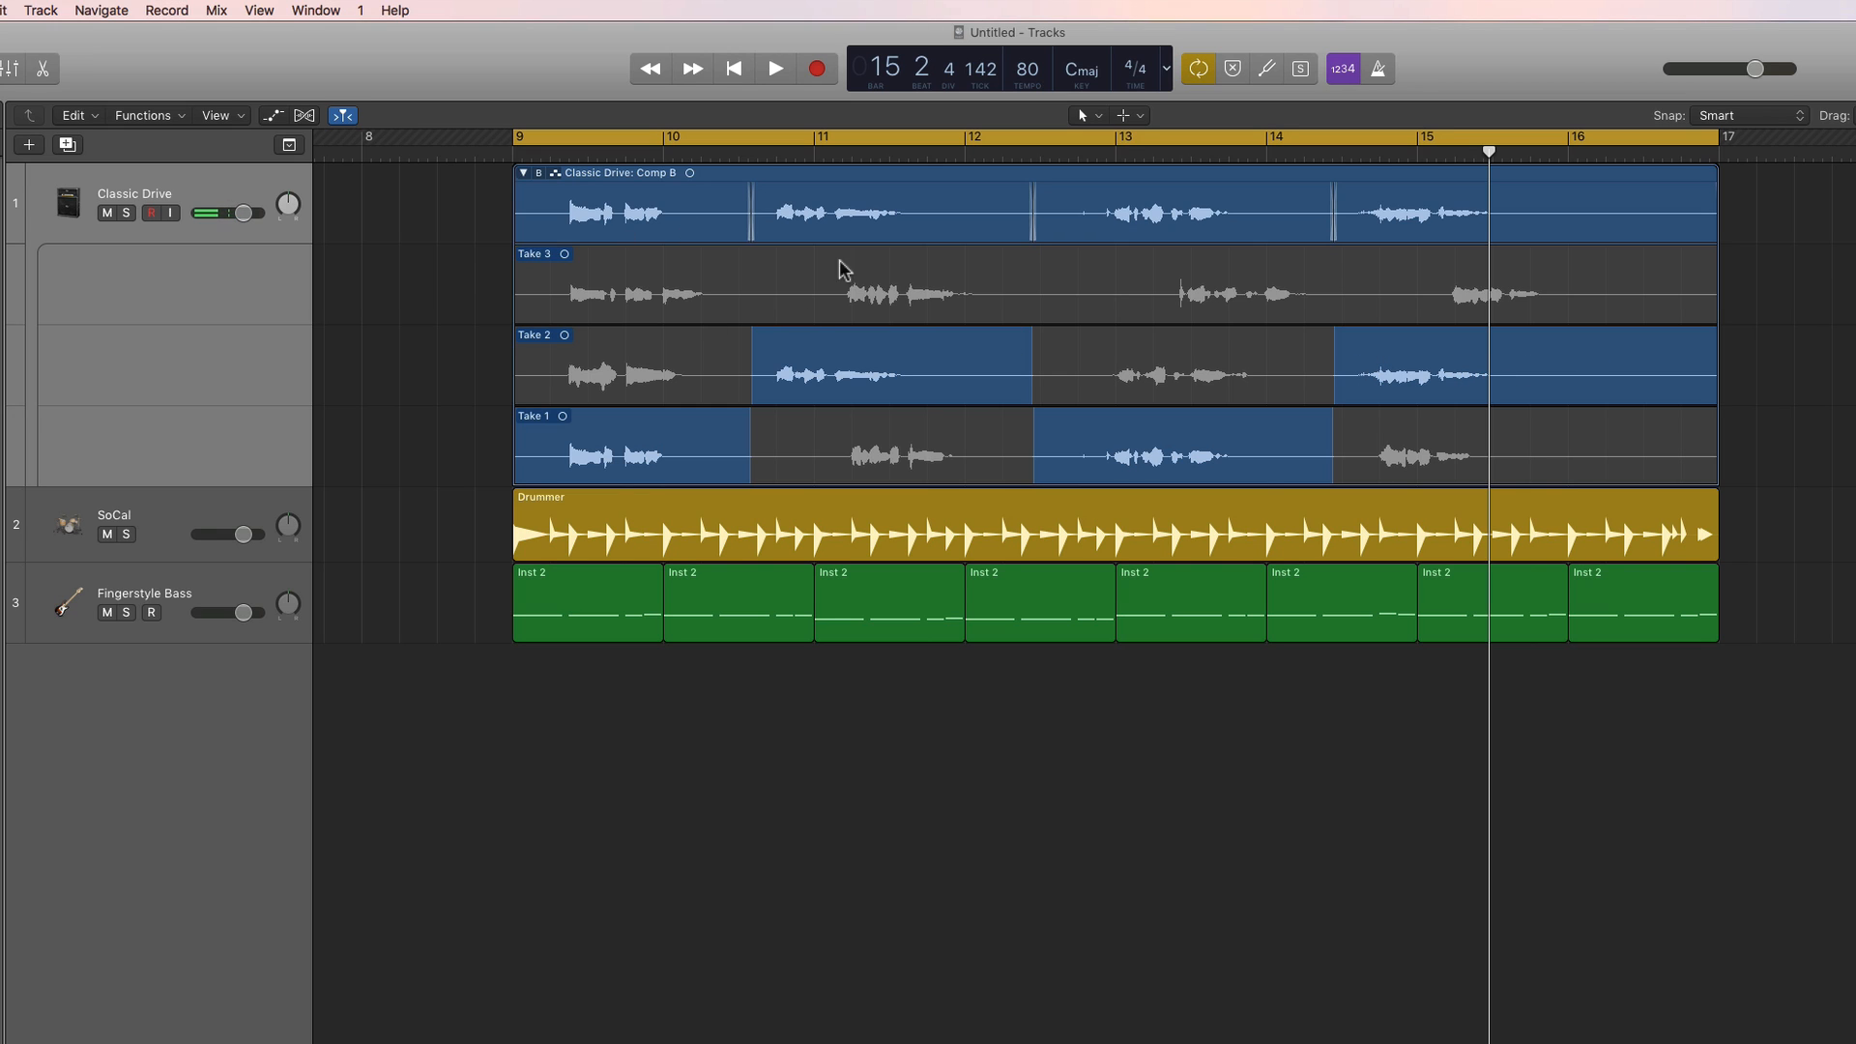
double_click(828, 153)
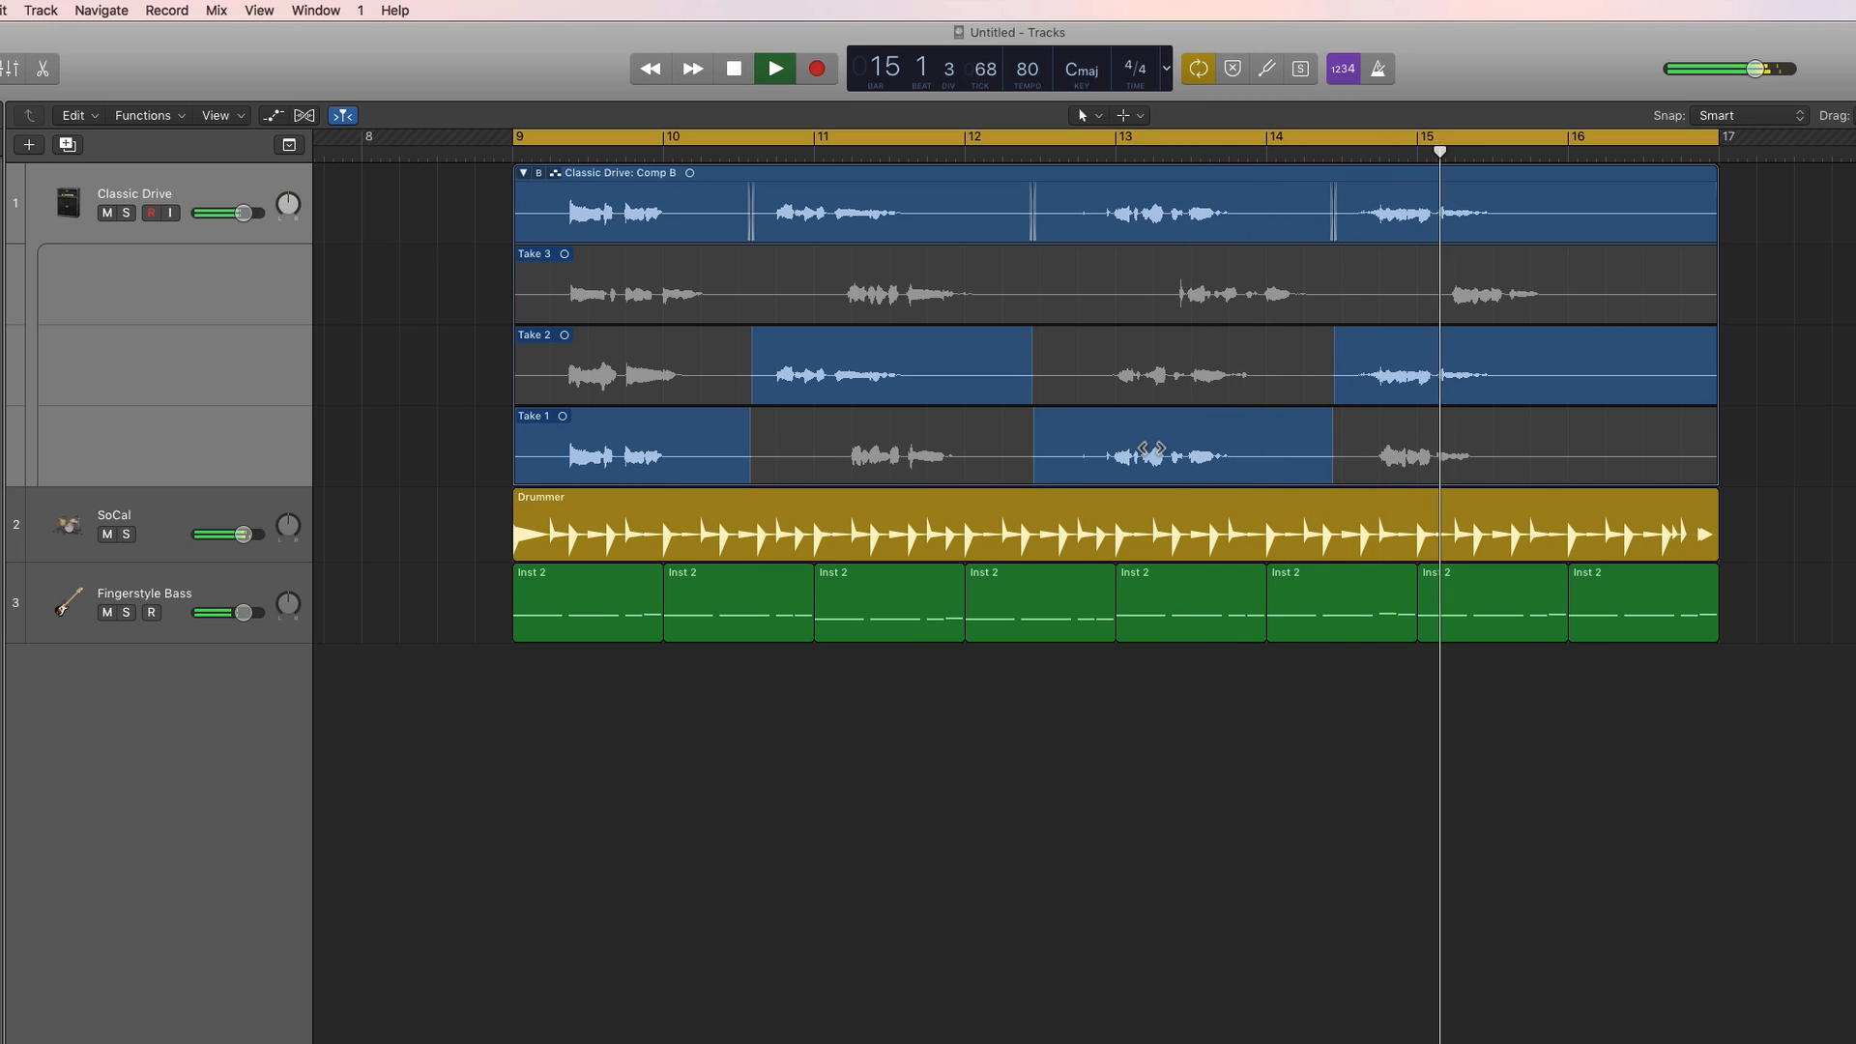
key(space)
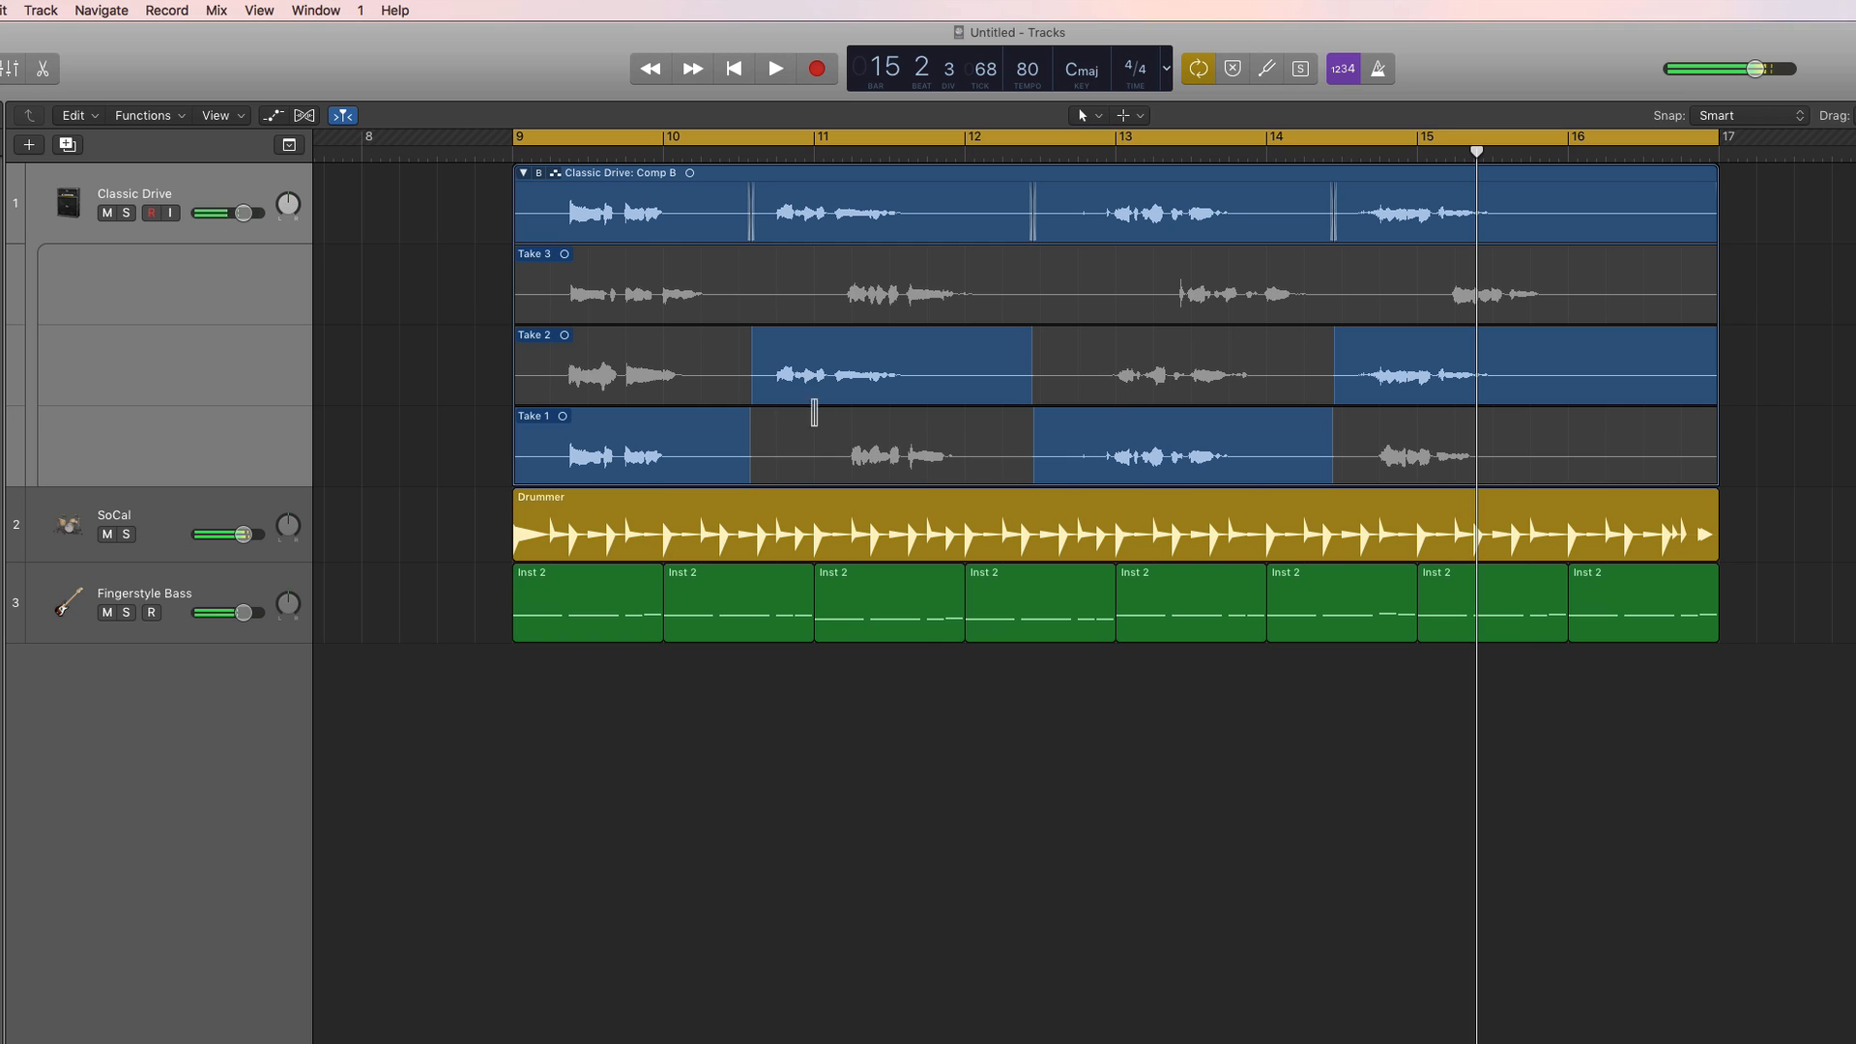
Compare Comp A and Comp B by switching between them, ending on Comp B, and collapse and reopen the take folder.
click(539, 173)
click(596, 239)
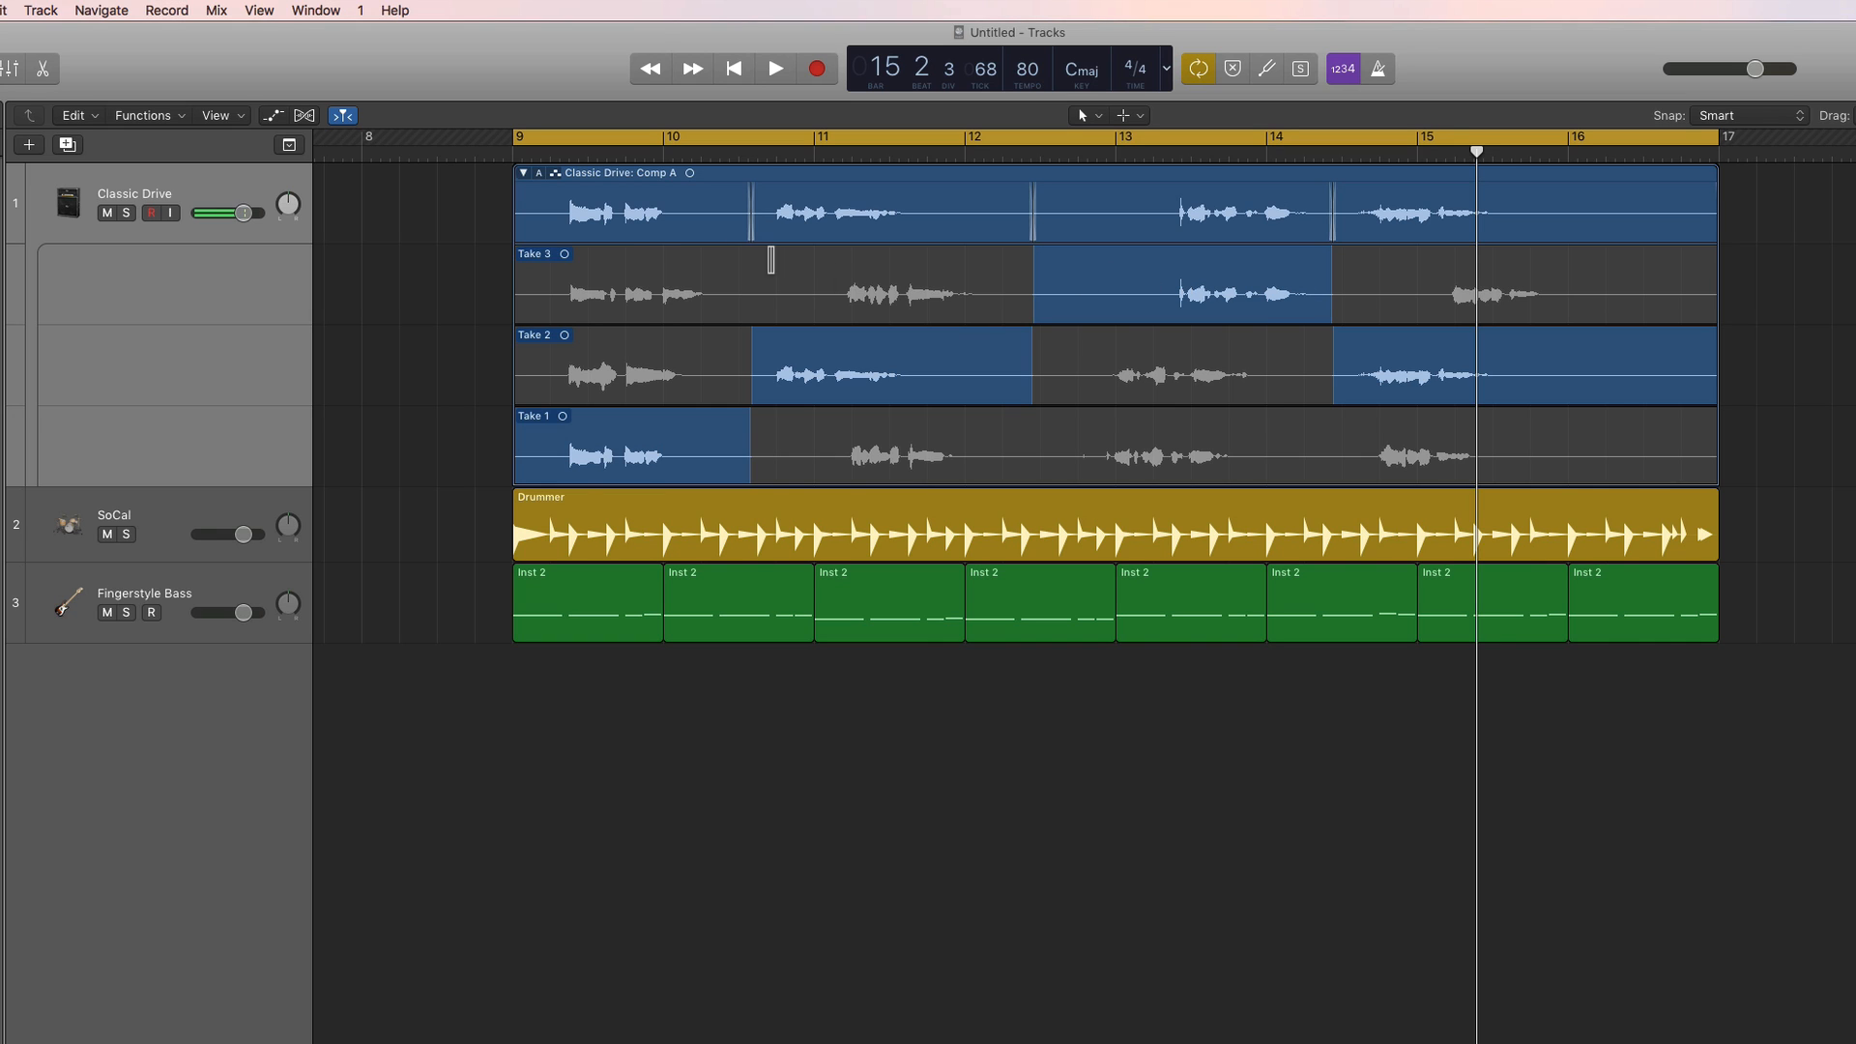
click(539, 173)
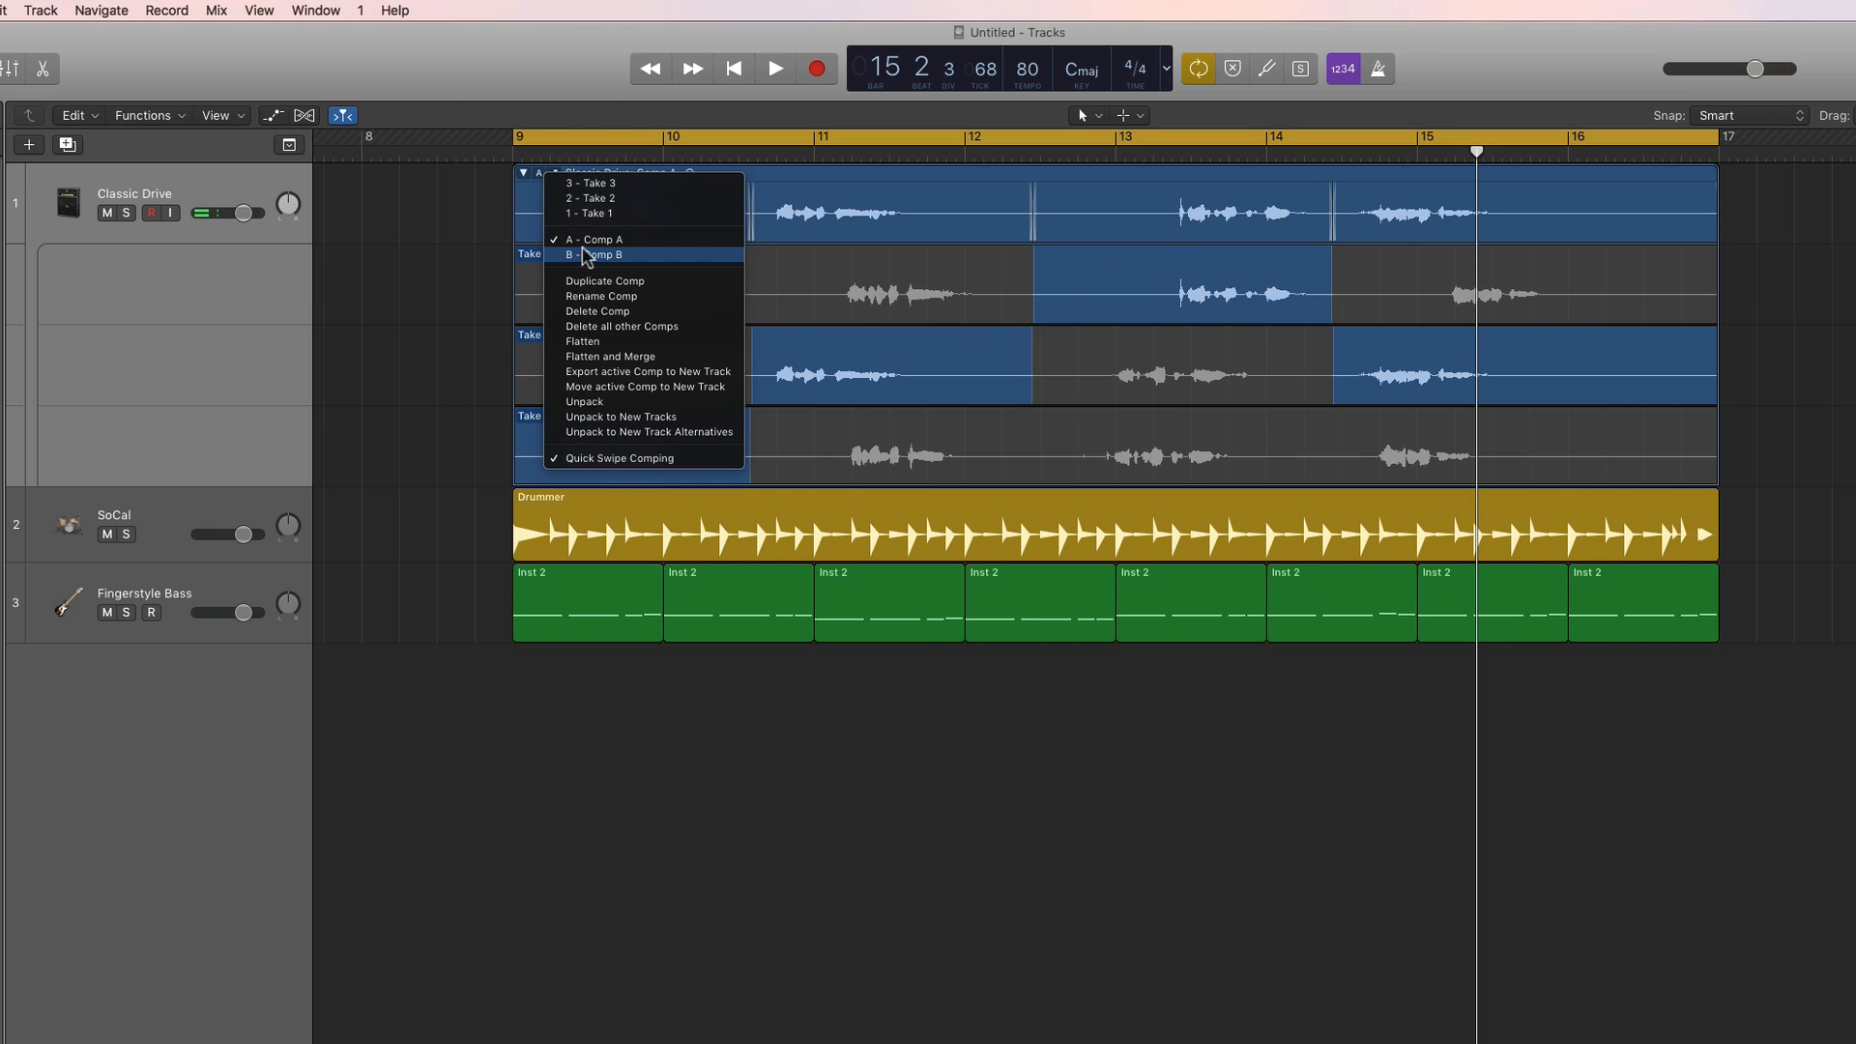
click(570, 249)
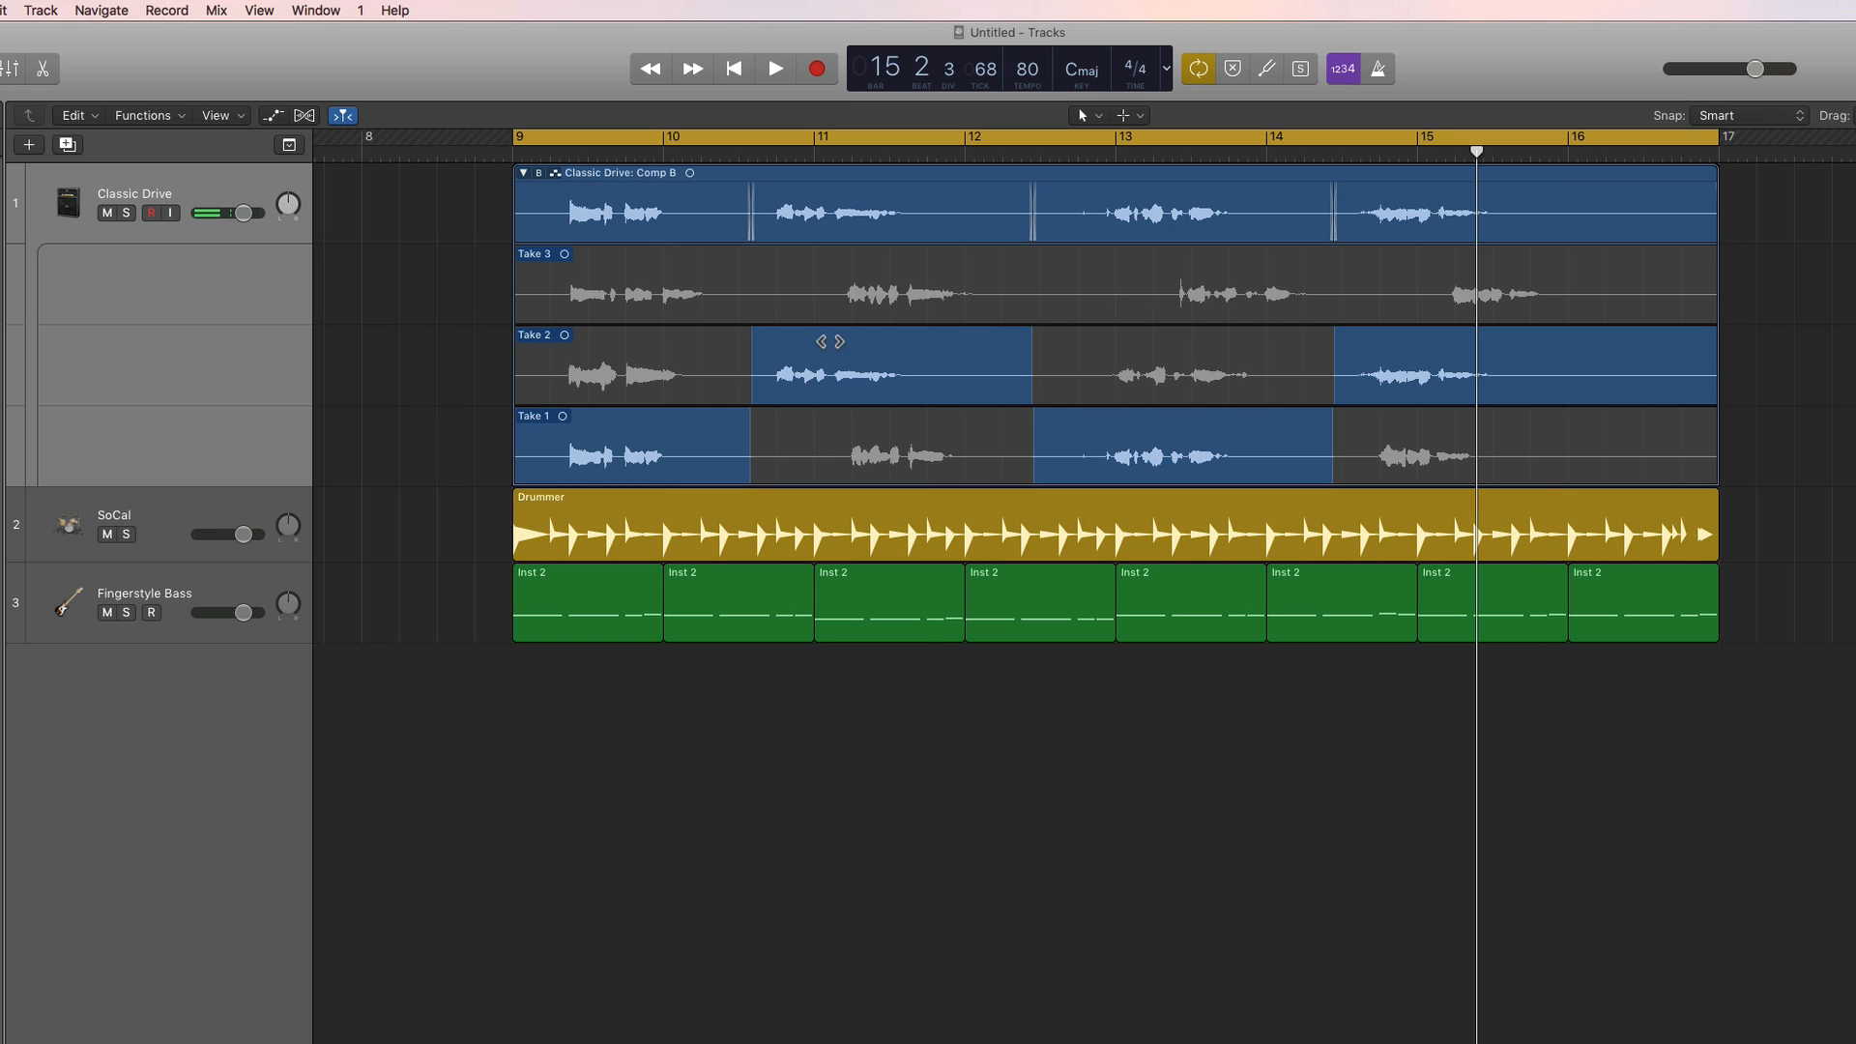
click(540, 173)
click(576, 241)
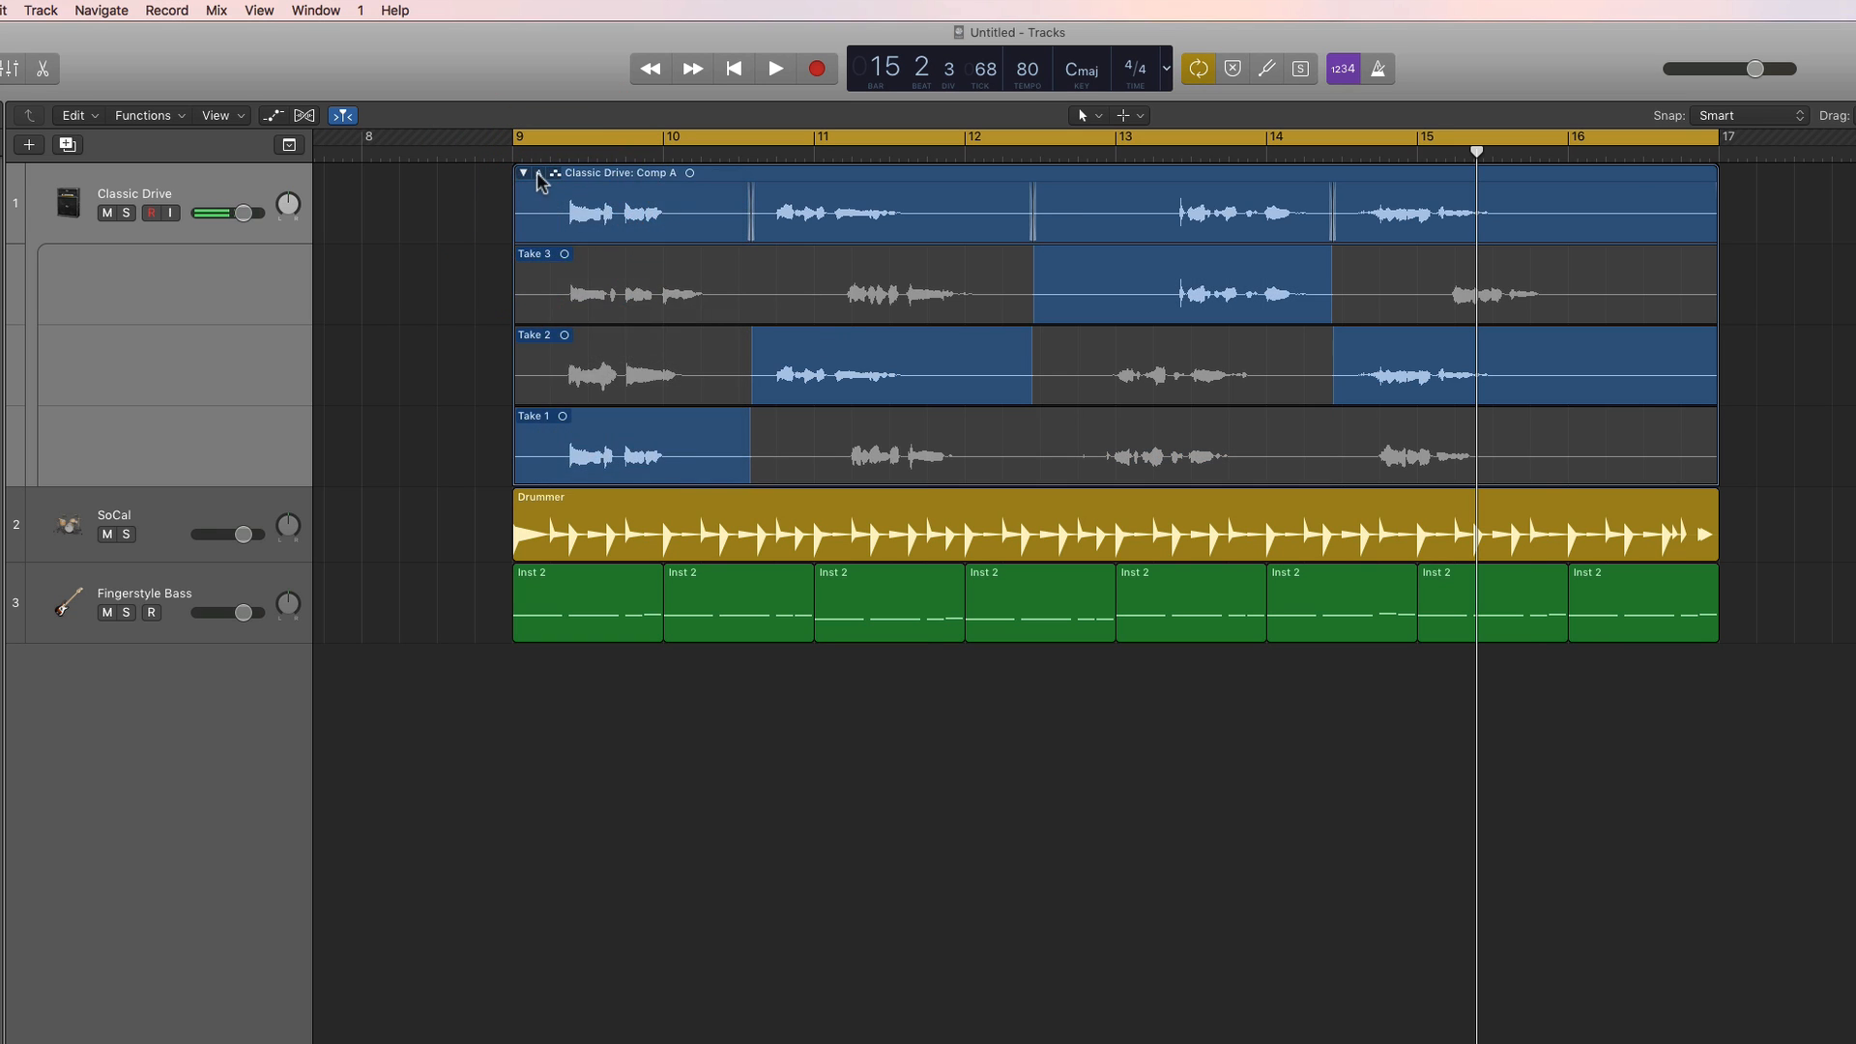
click(540, 173)
click(574, 250)
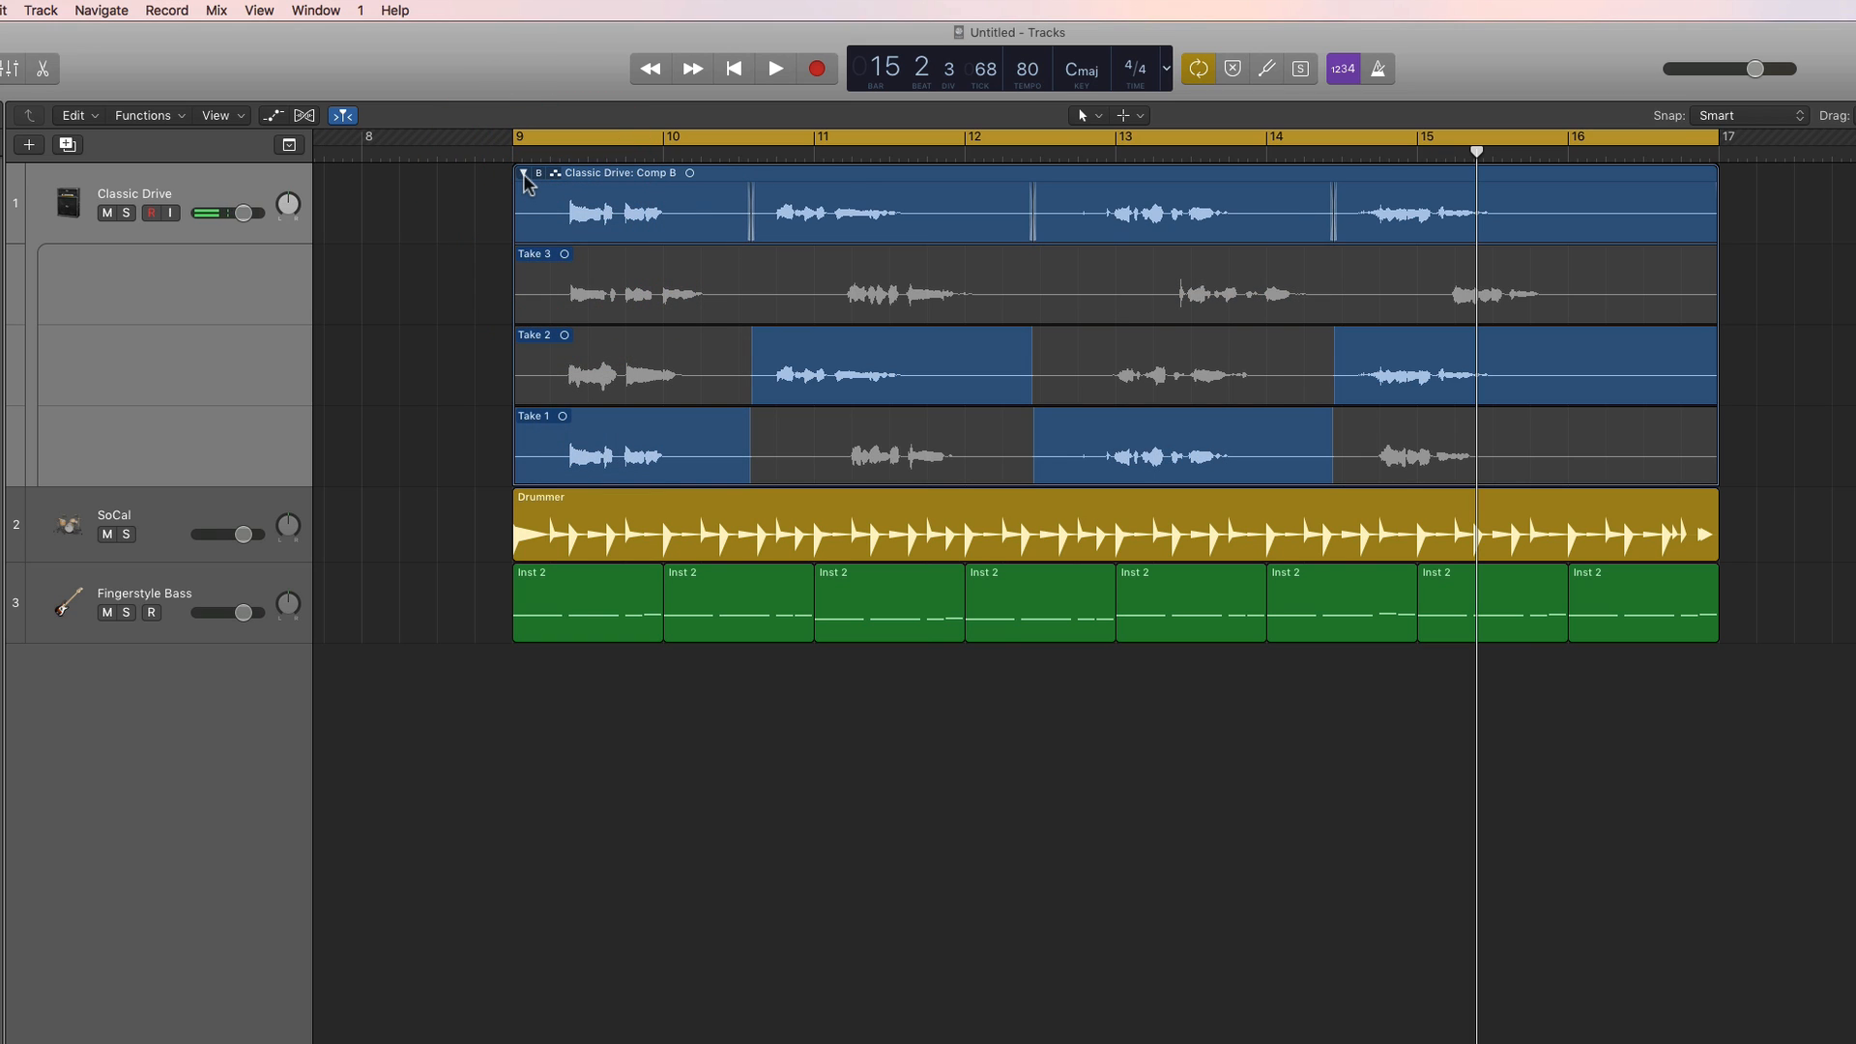
click(523, 173)
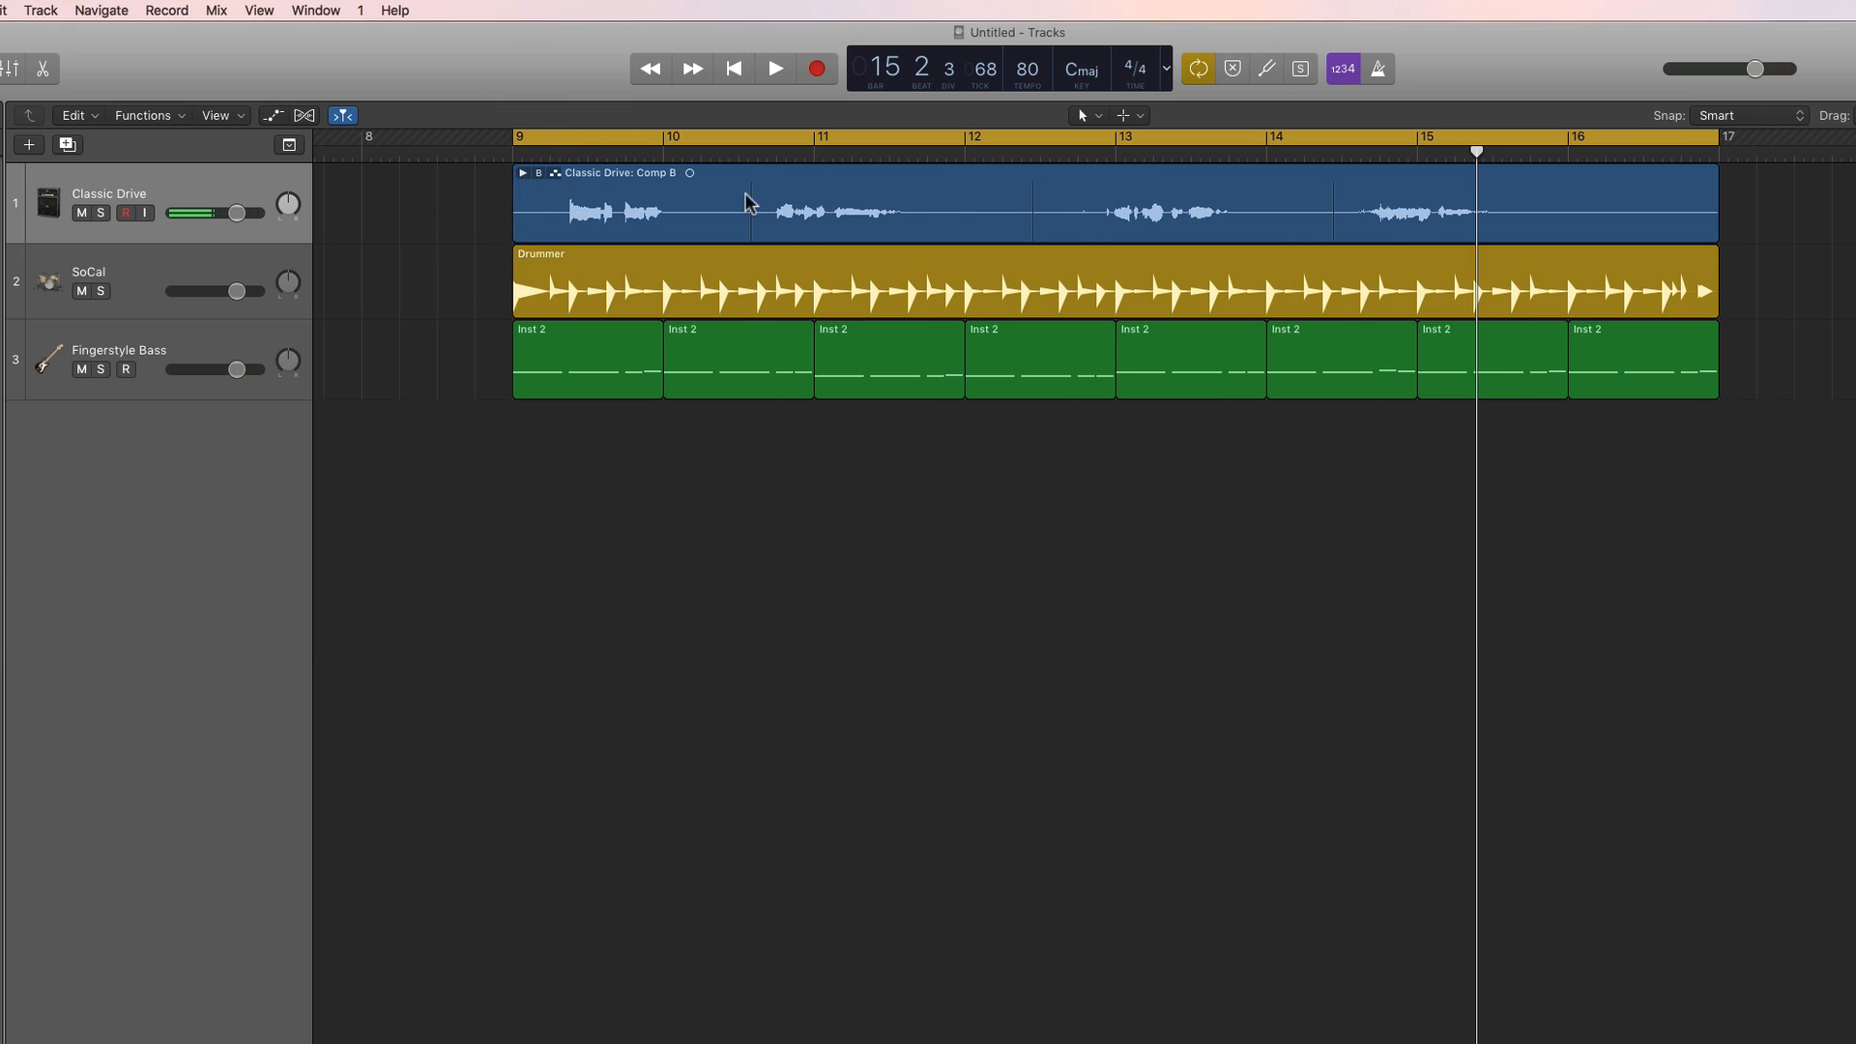
click(523, 173)
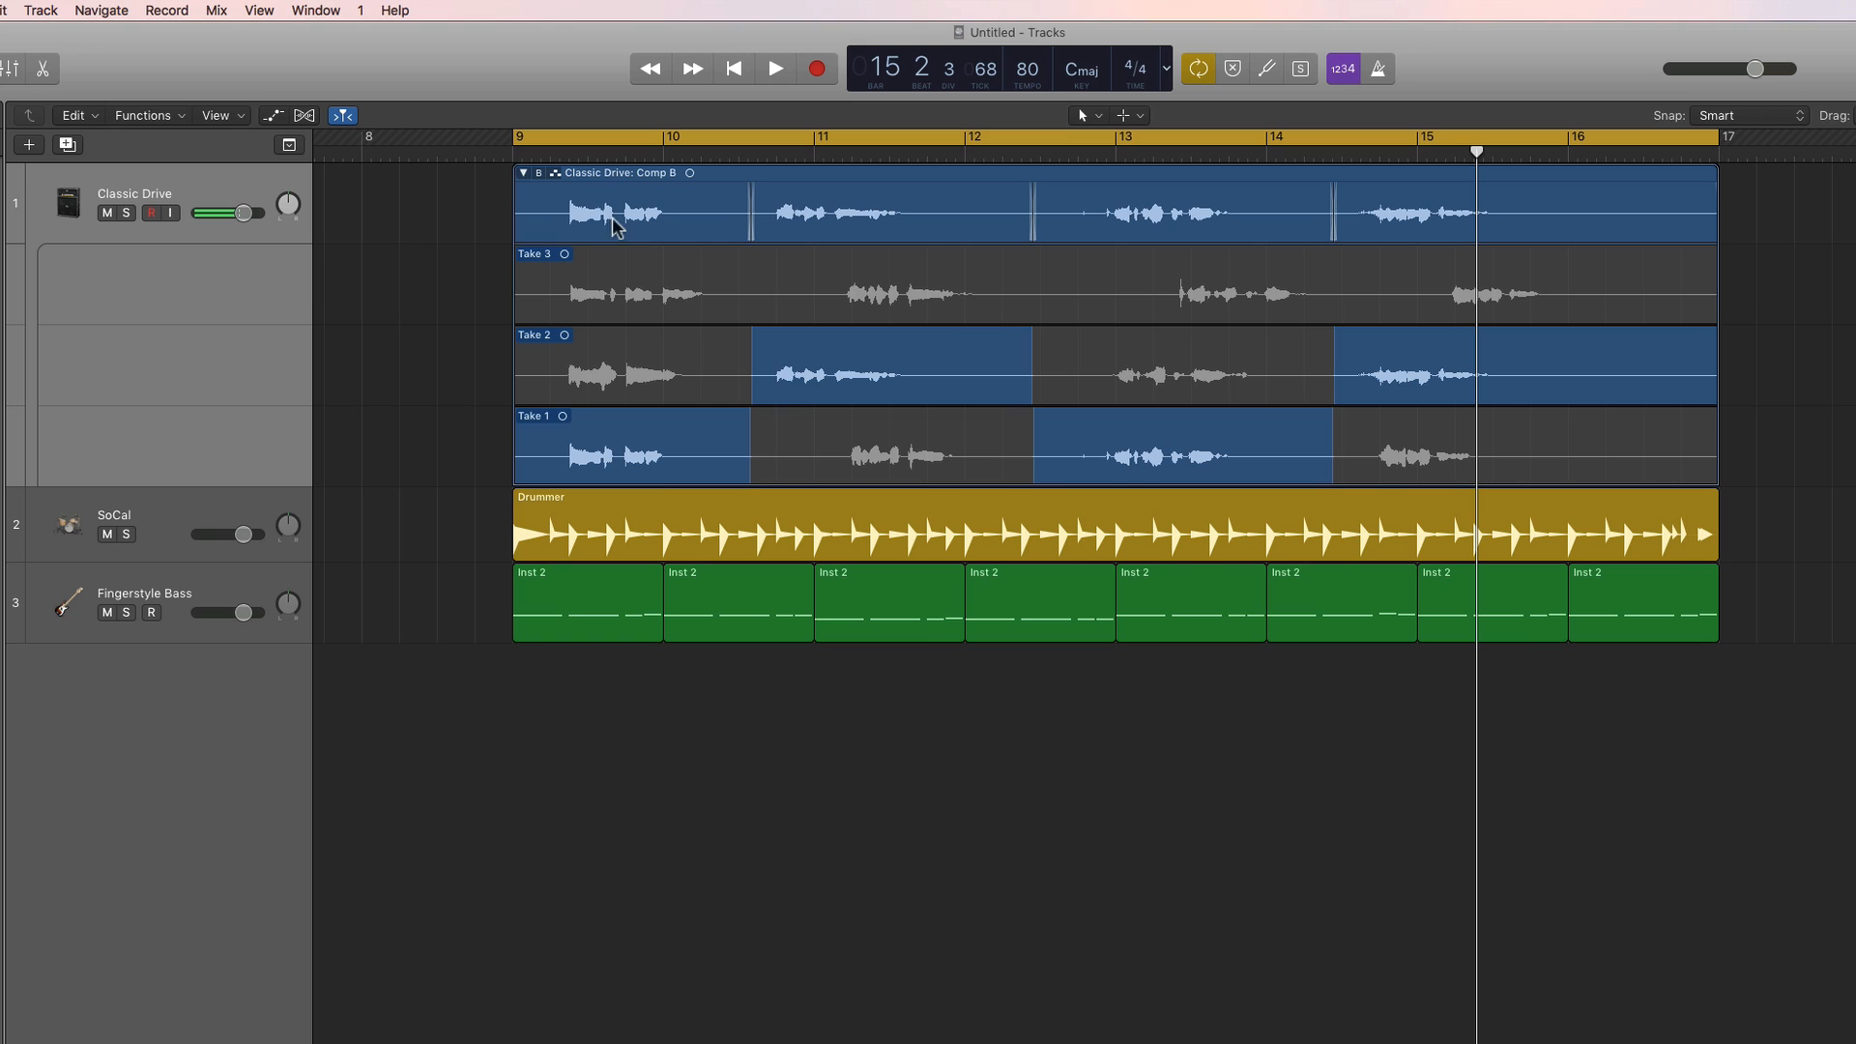
Make Comp A the active comp in the take folder and review the available comp options.
click(539, 174)
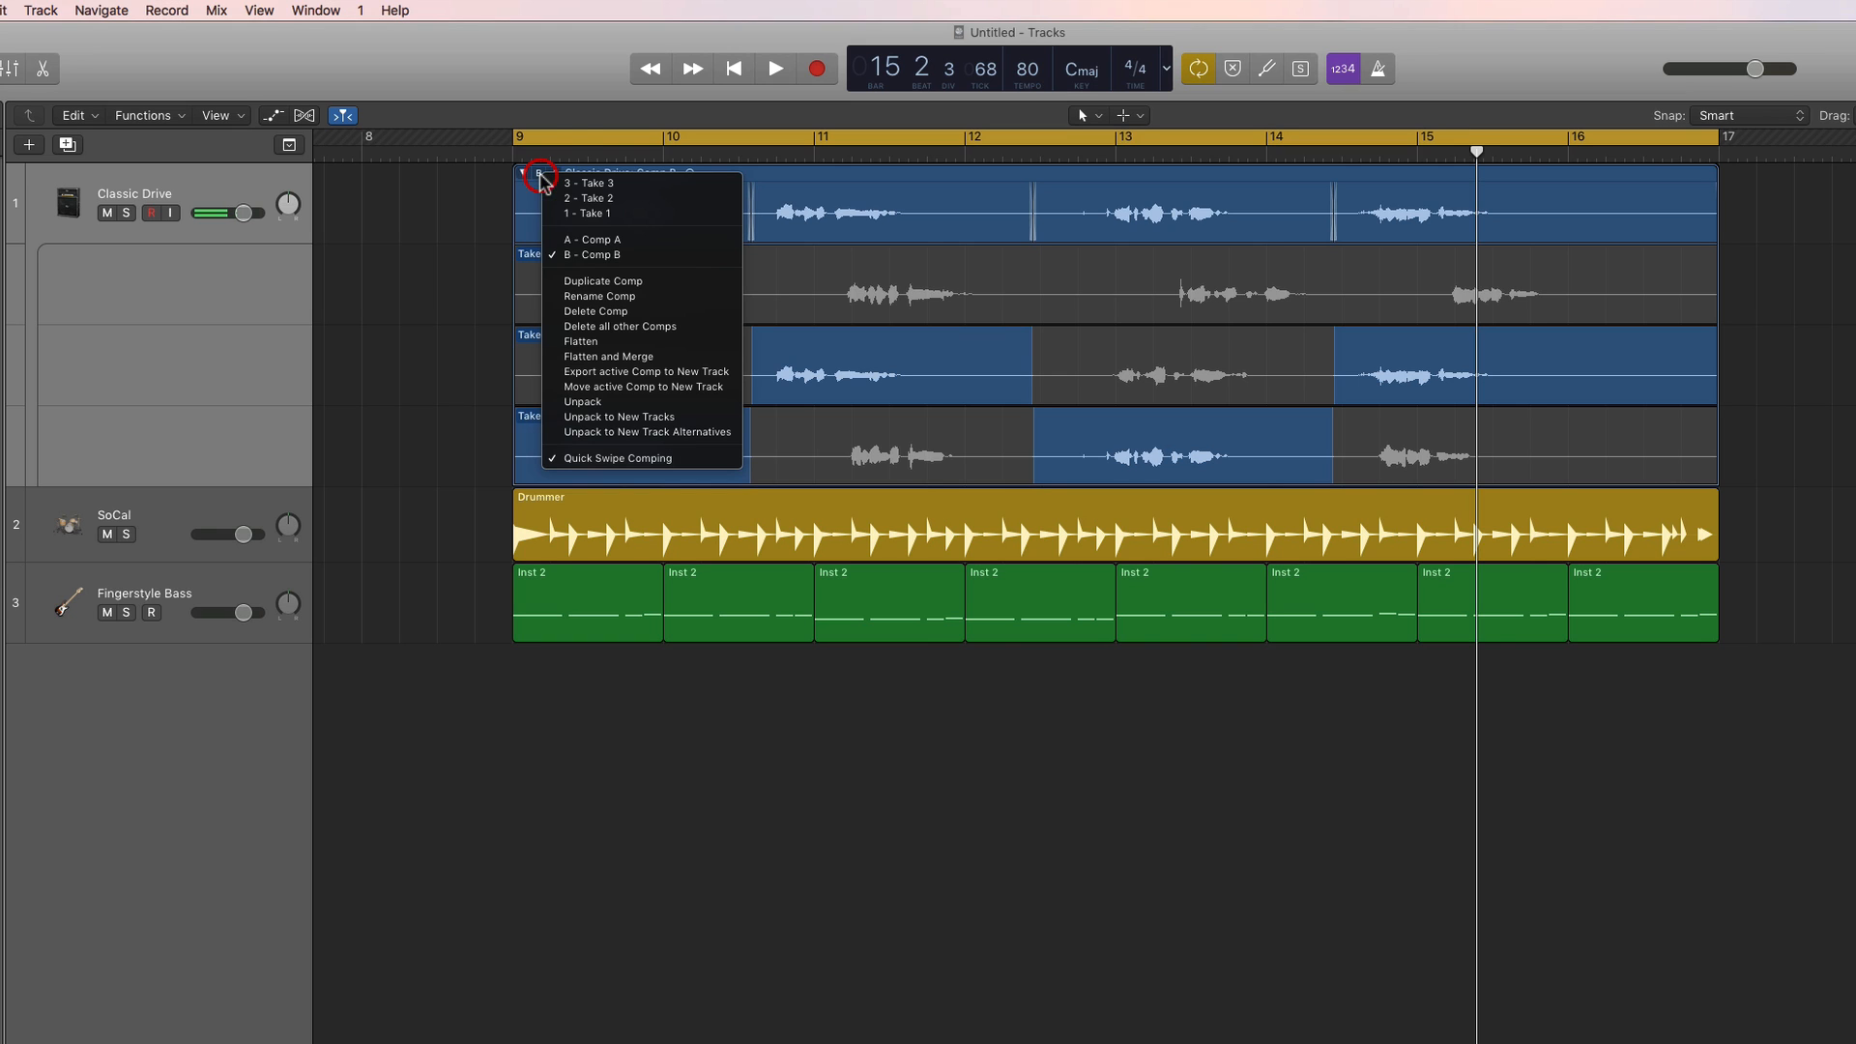
click(607, 240)
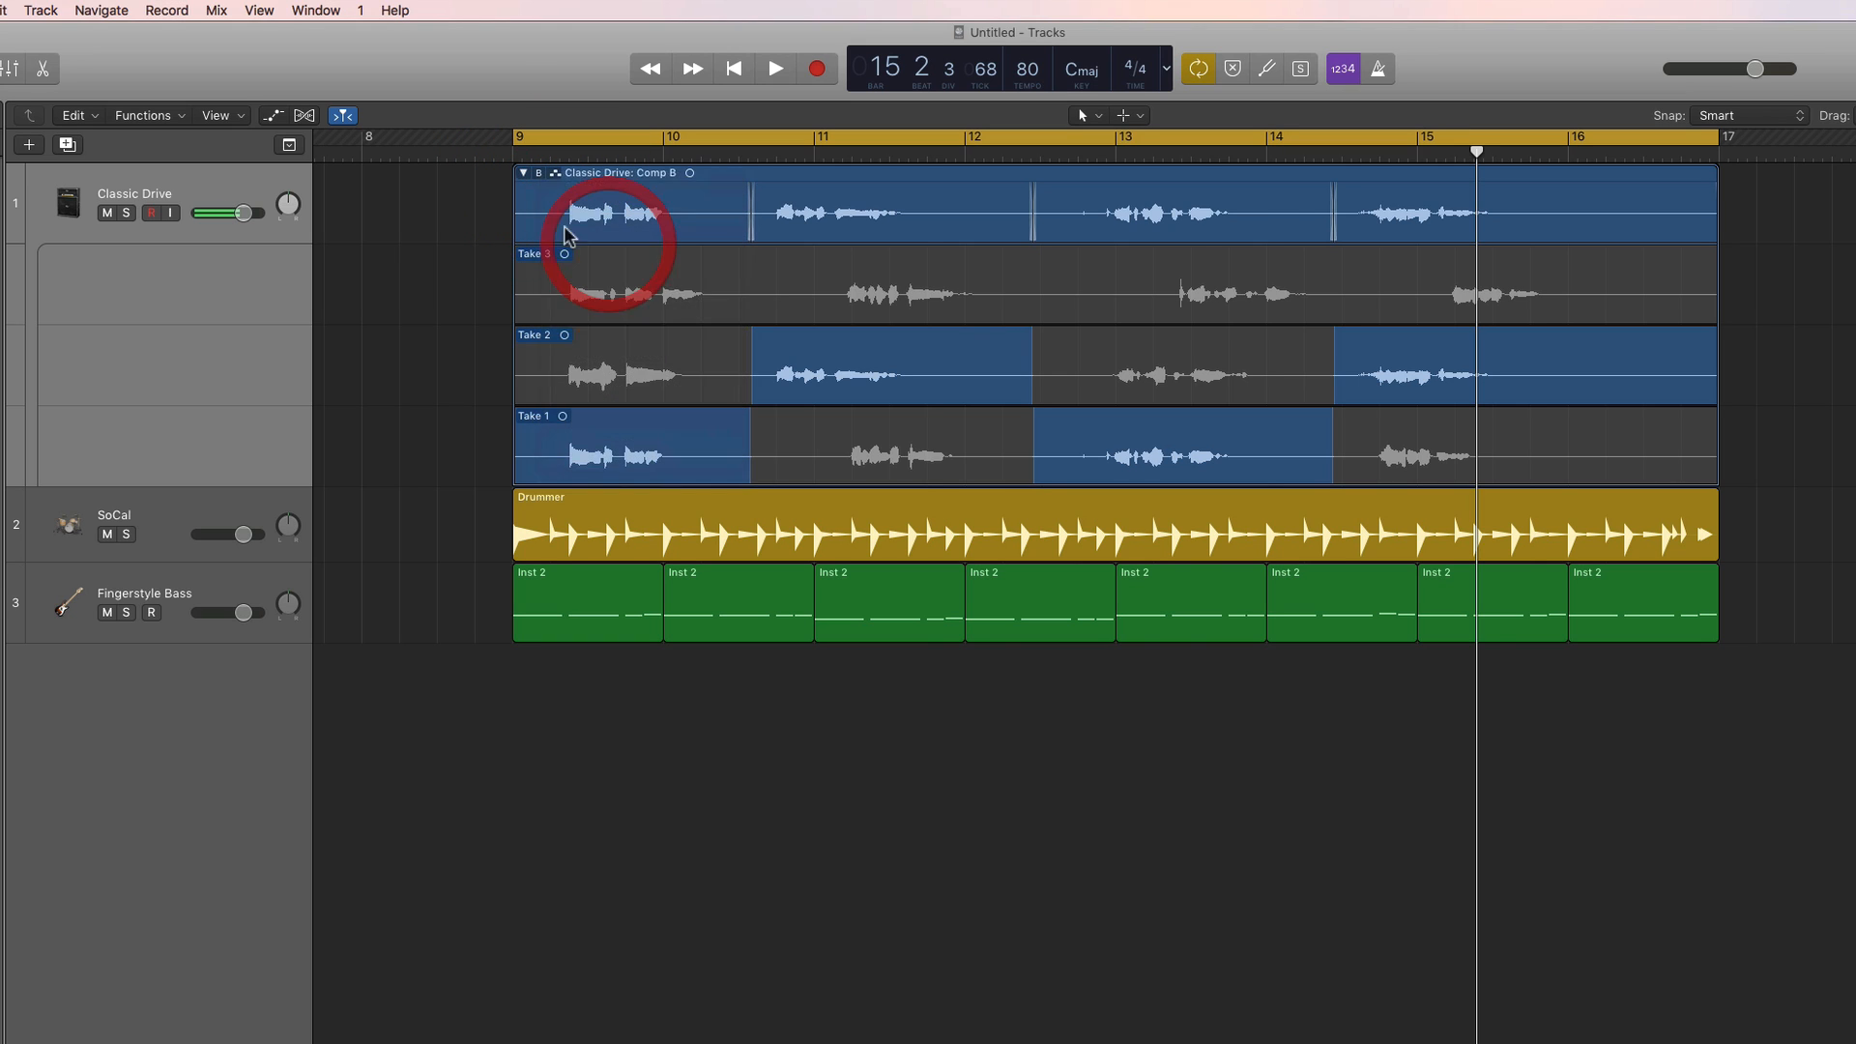
click(539, 174)
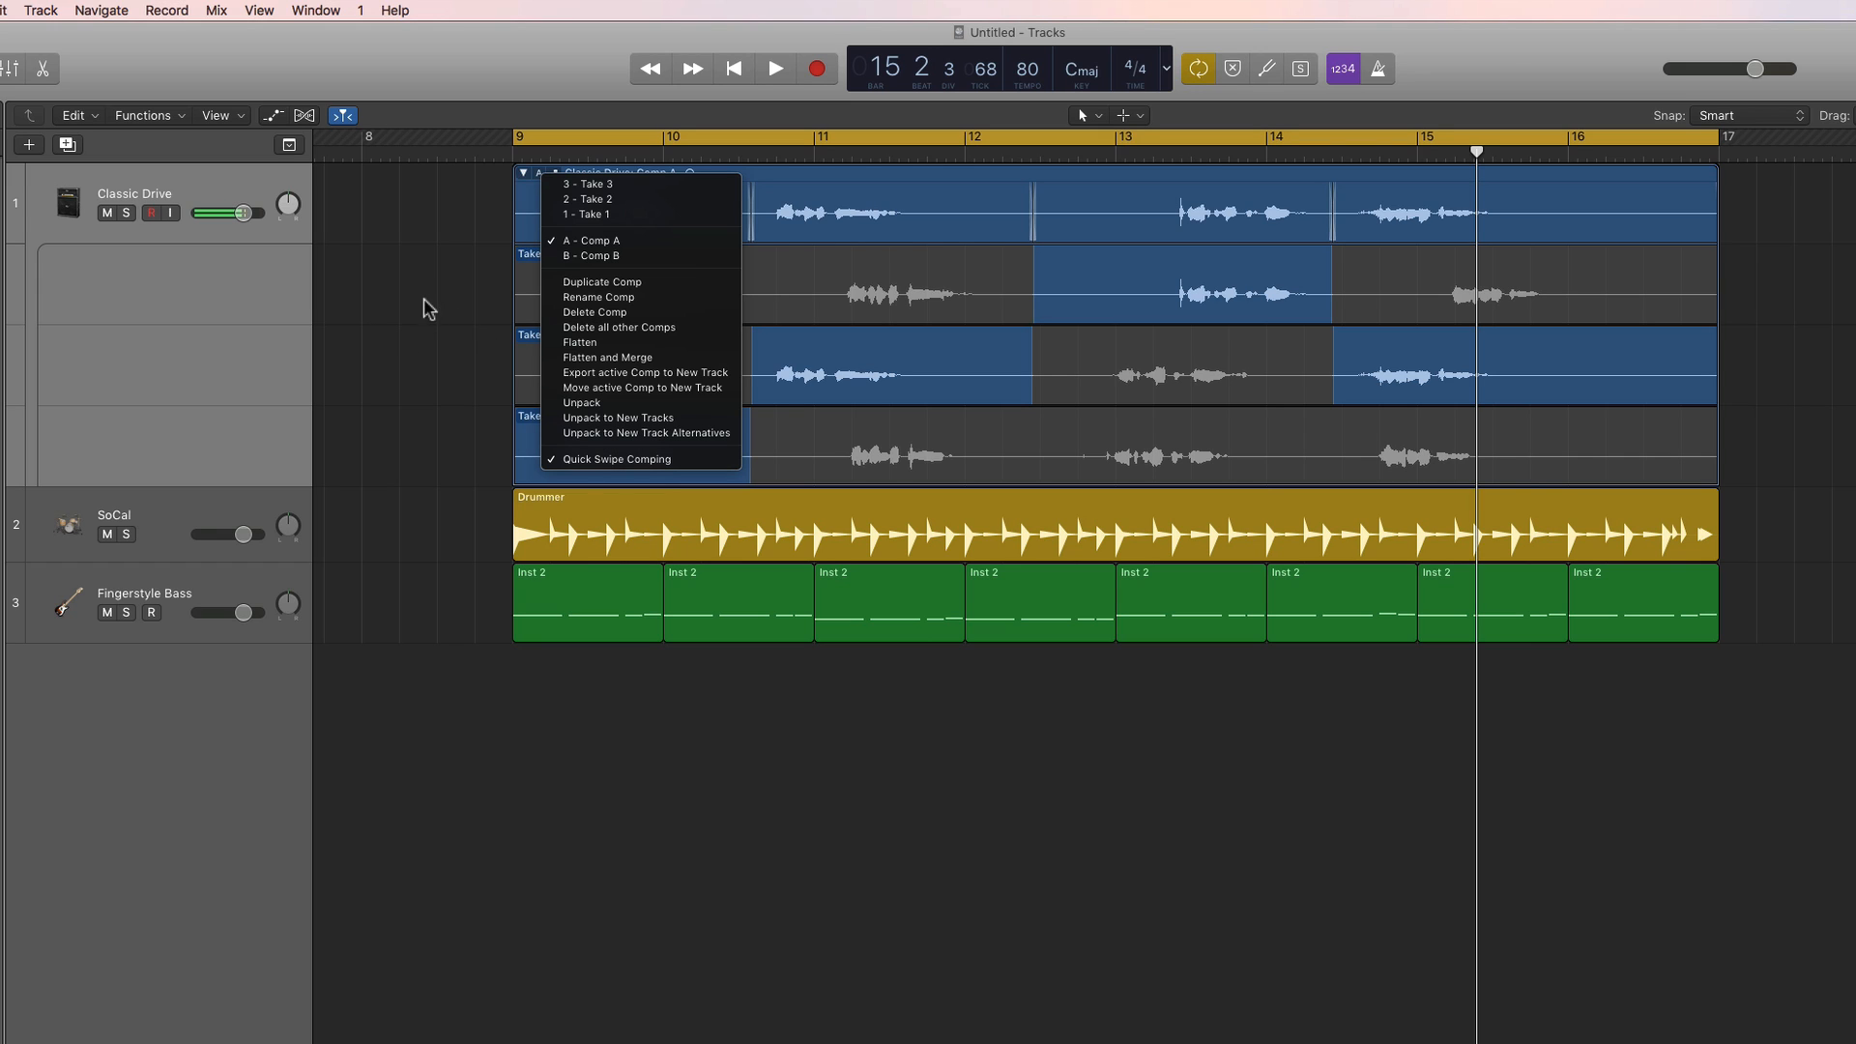
click(436, 262)
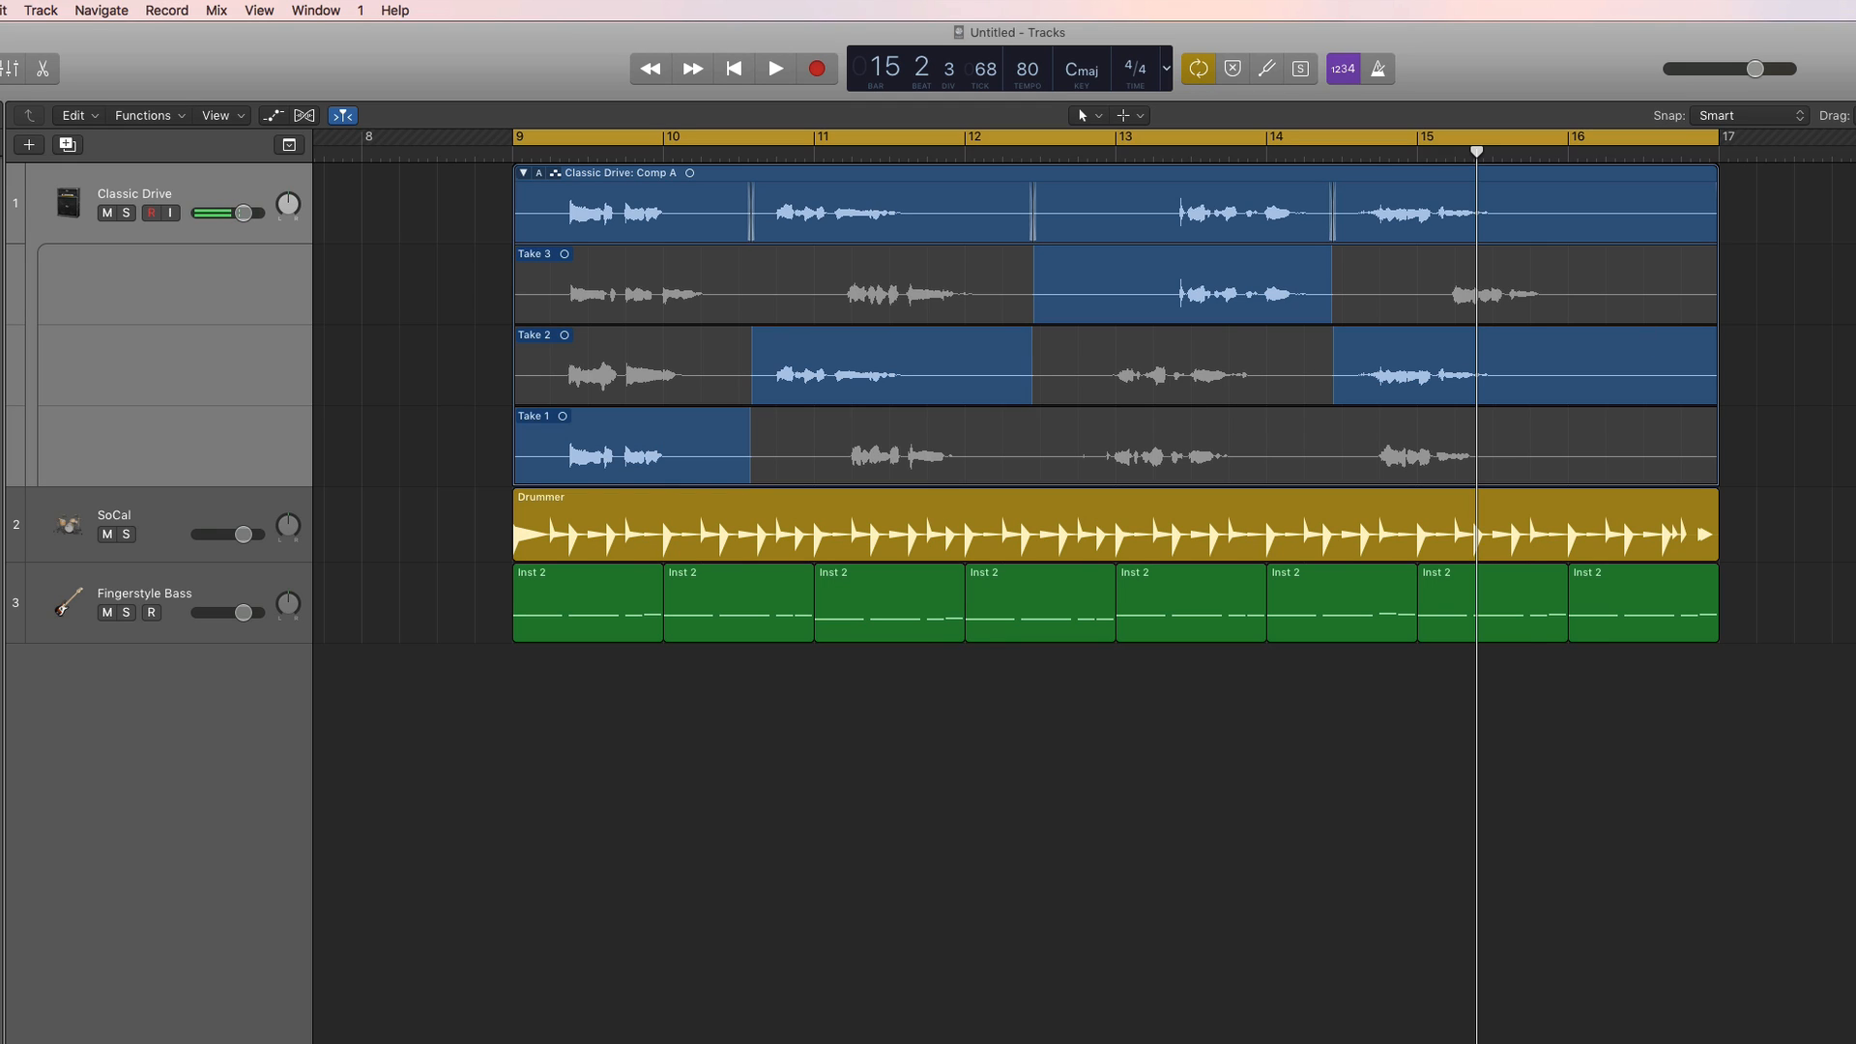
Collapse the take folder and move the two Classic Drive take folders, the later one to bar 34 and the earlier one to bar 25.
key(super+Left)
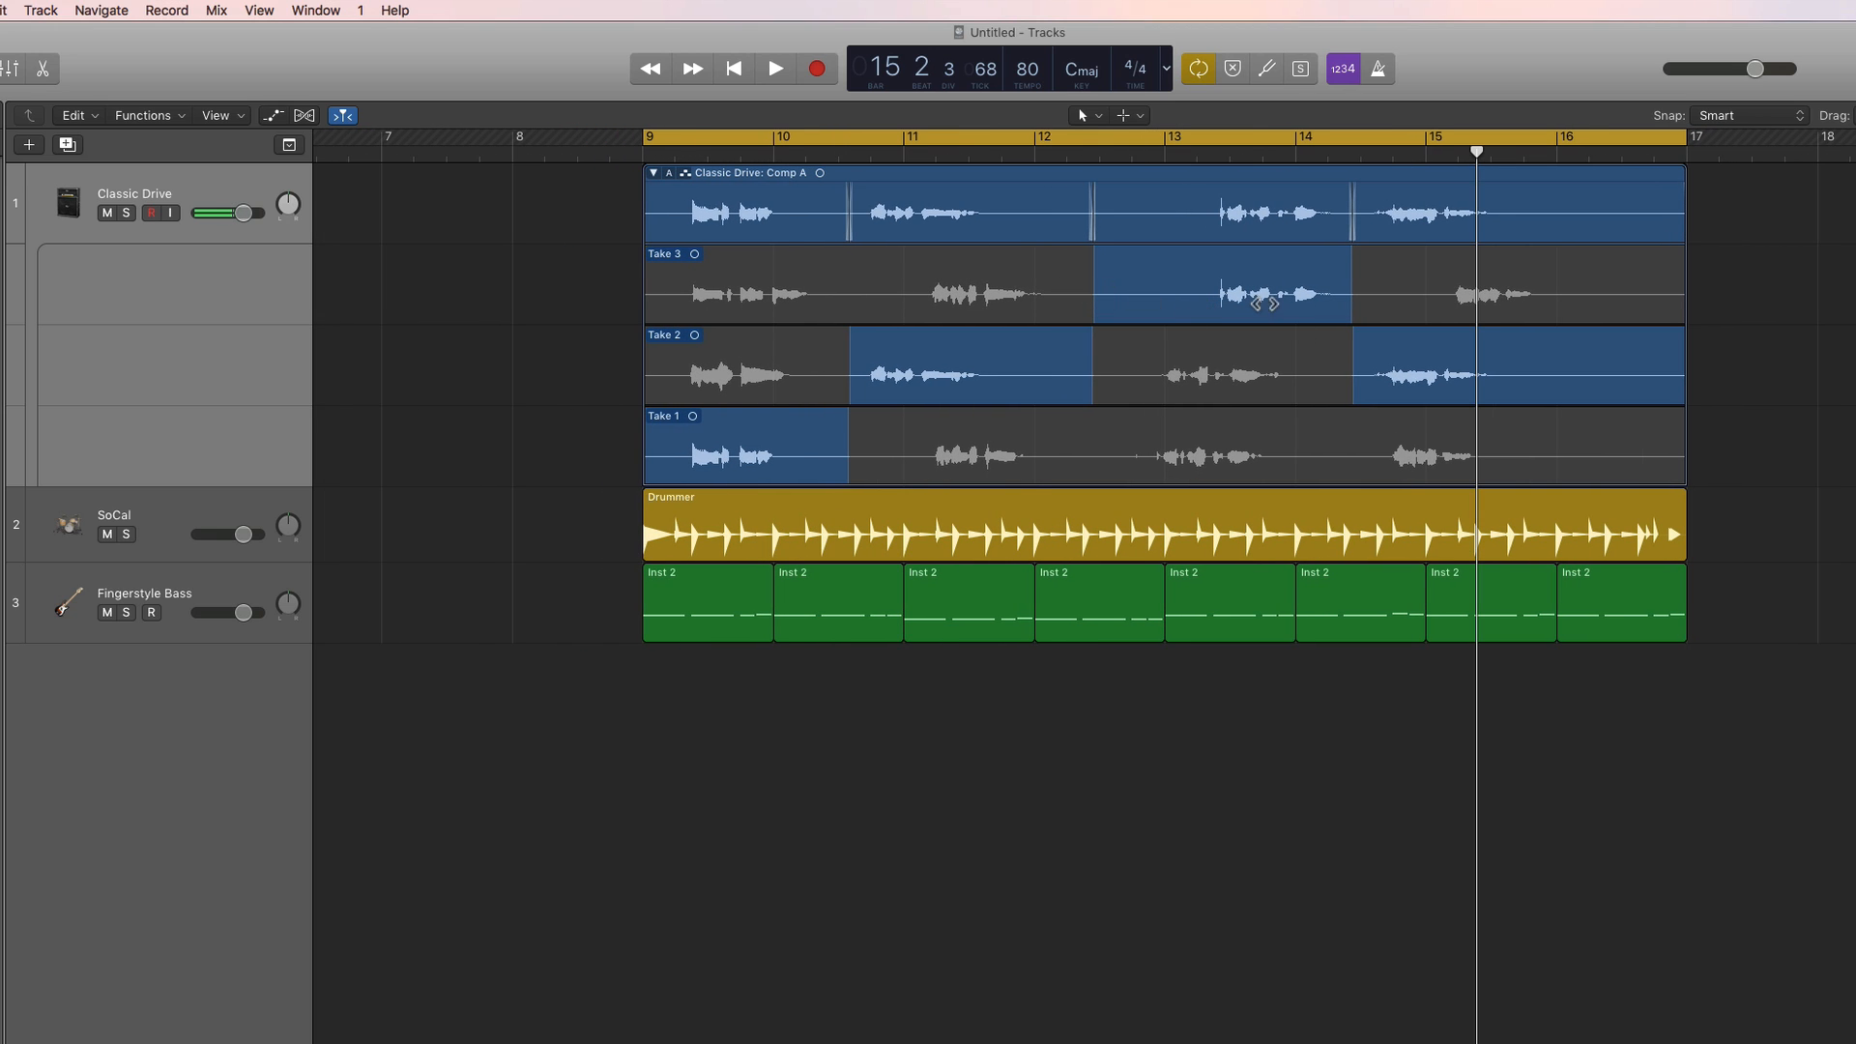
key(super+Left)
key(super+Left)
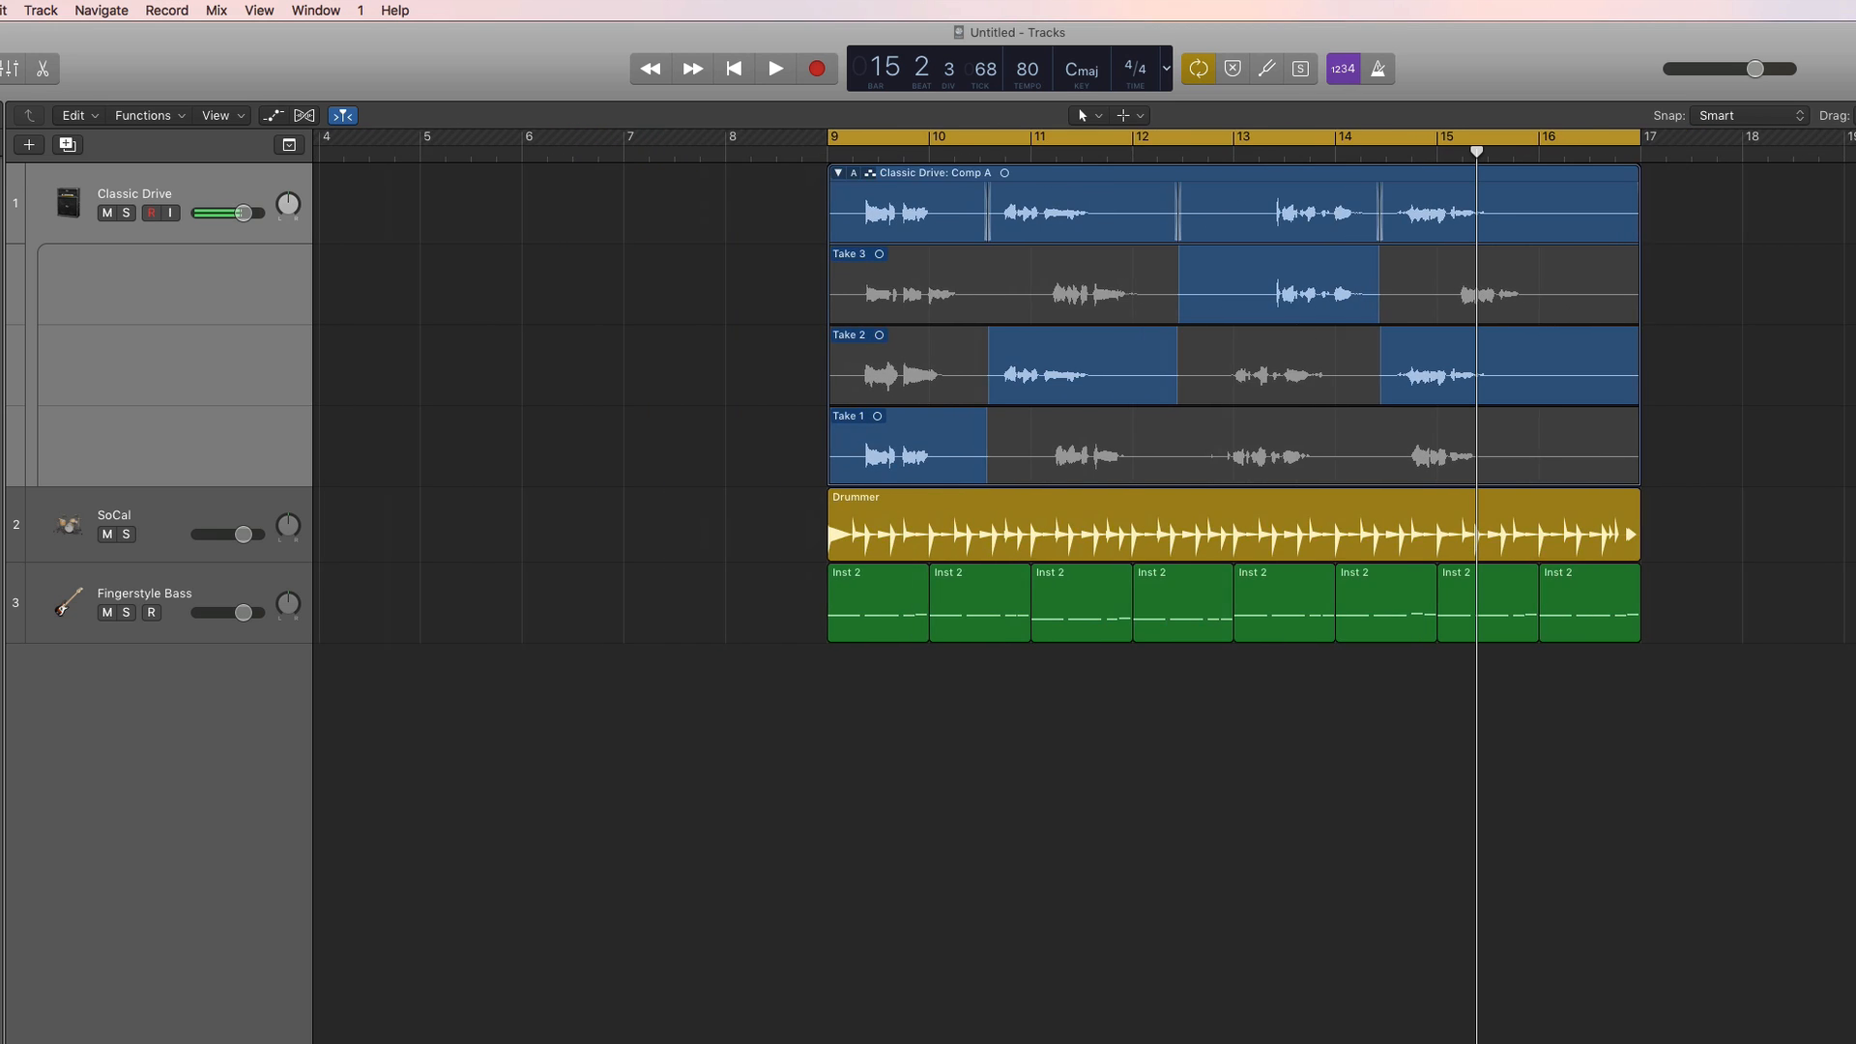
scroll(1815, 261, right, 5)
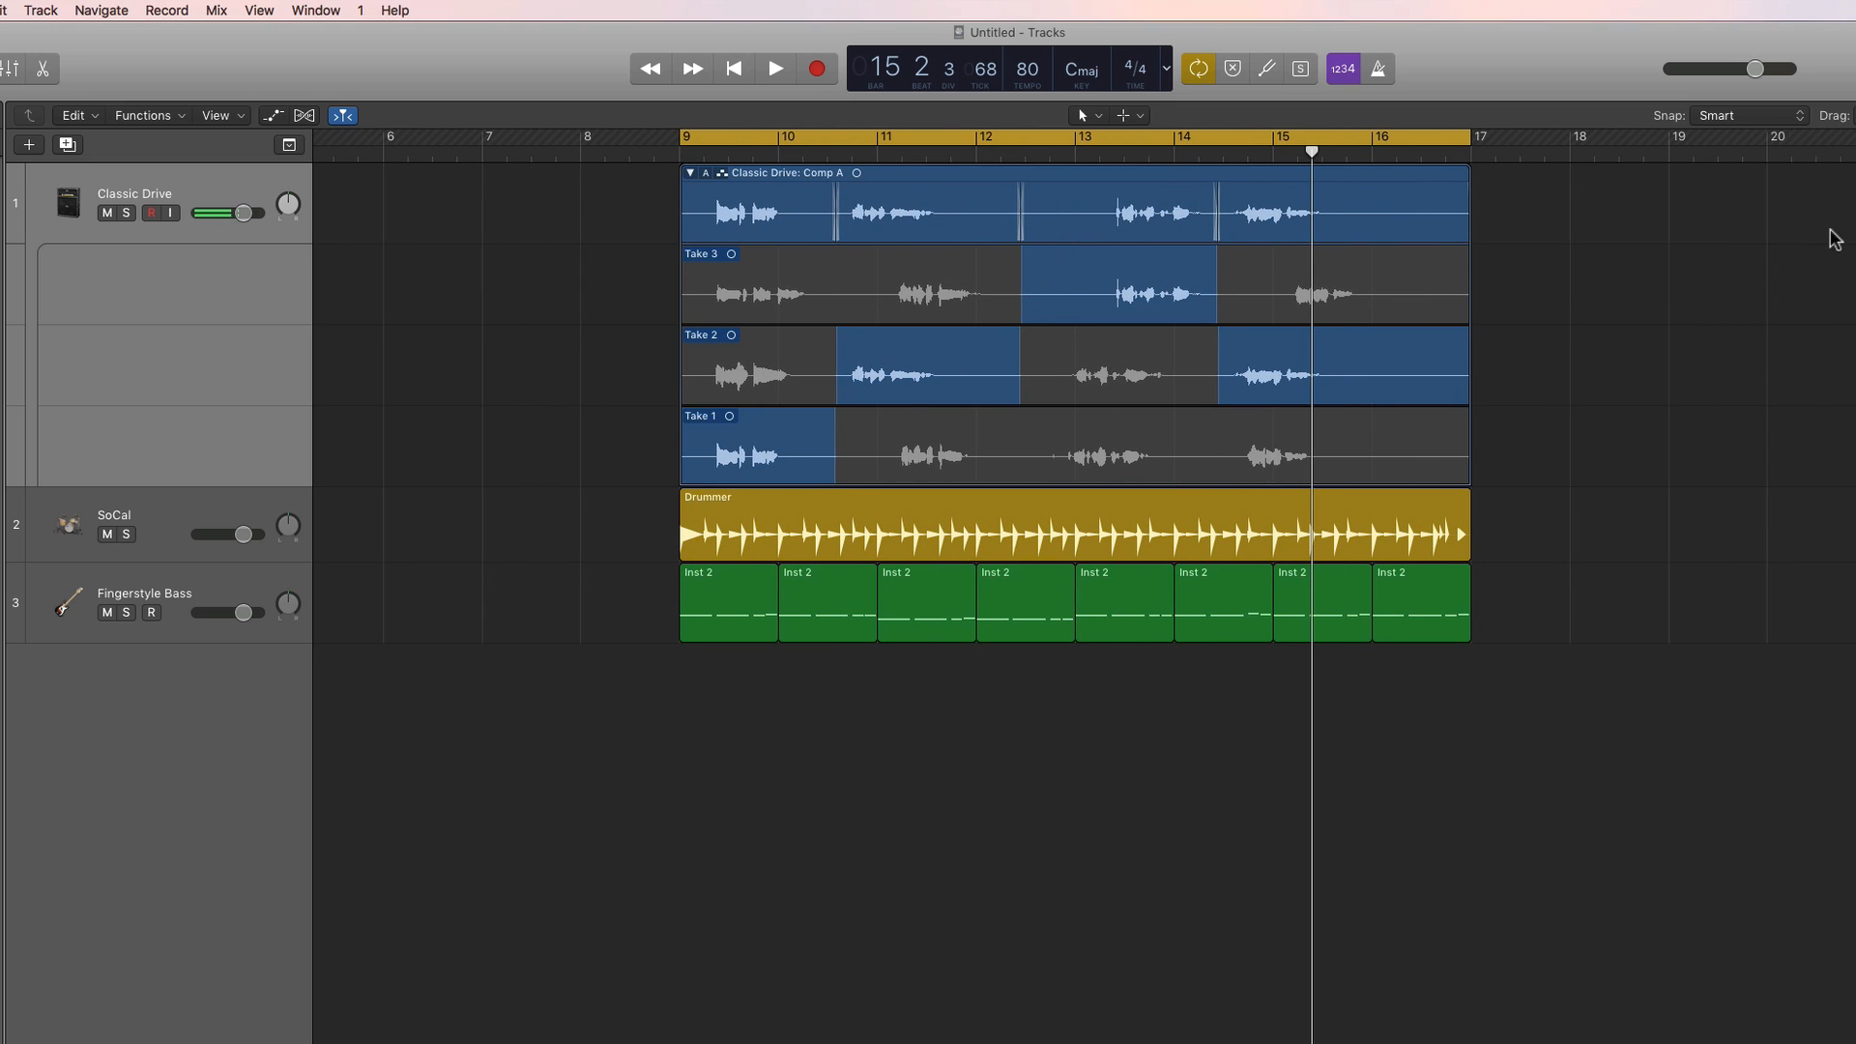
click(691, 174)
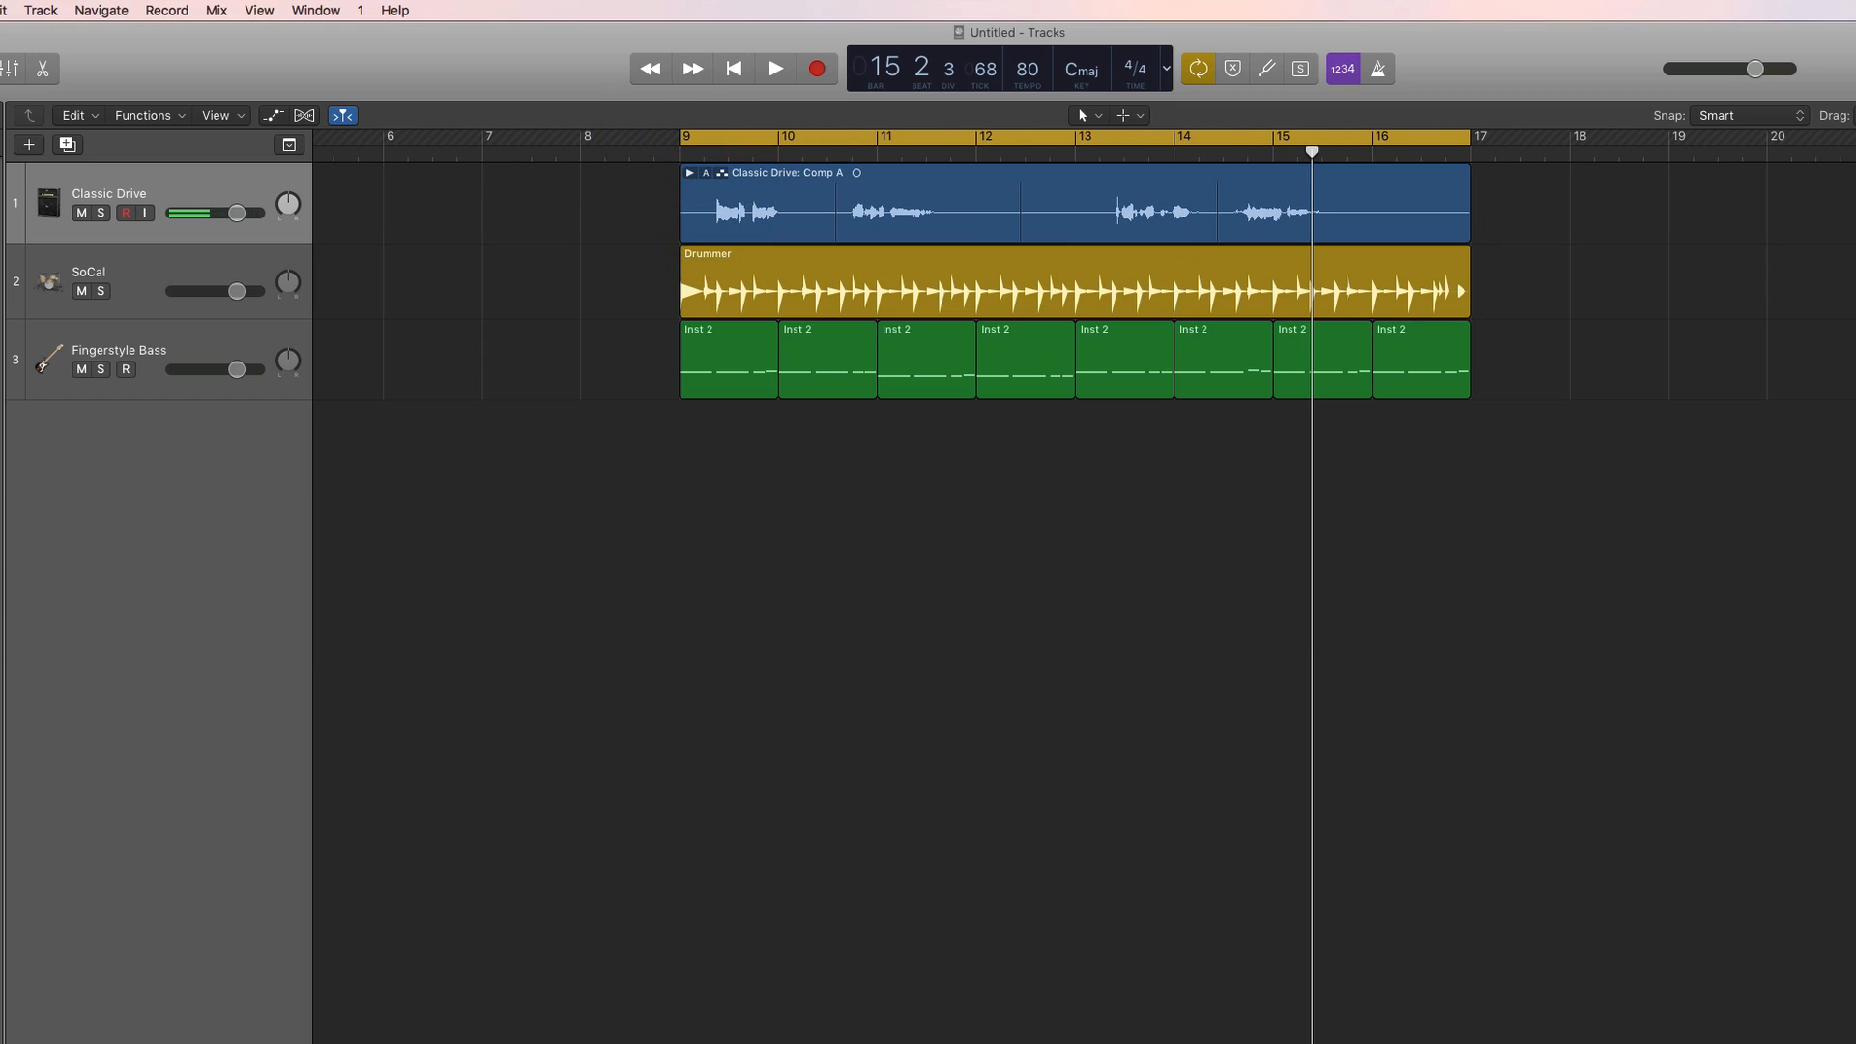
key(super+Left)
key(super+Left)
key(super+Left)
key(super+Left)
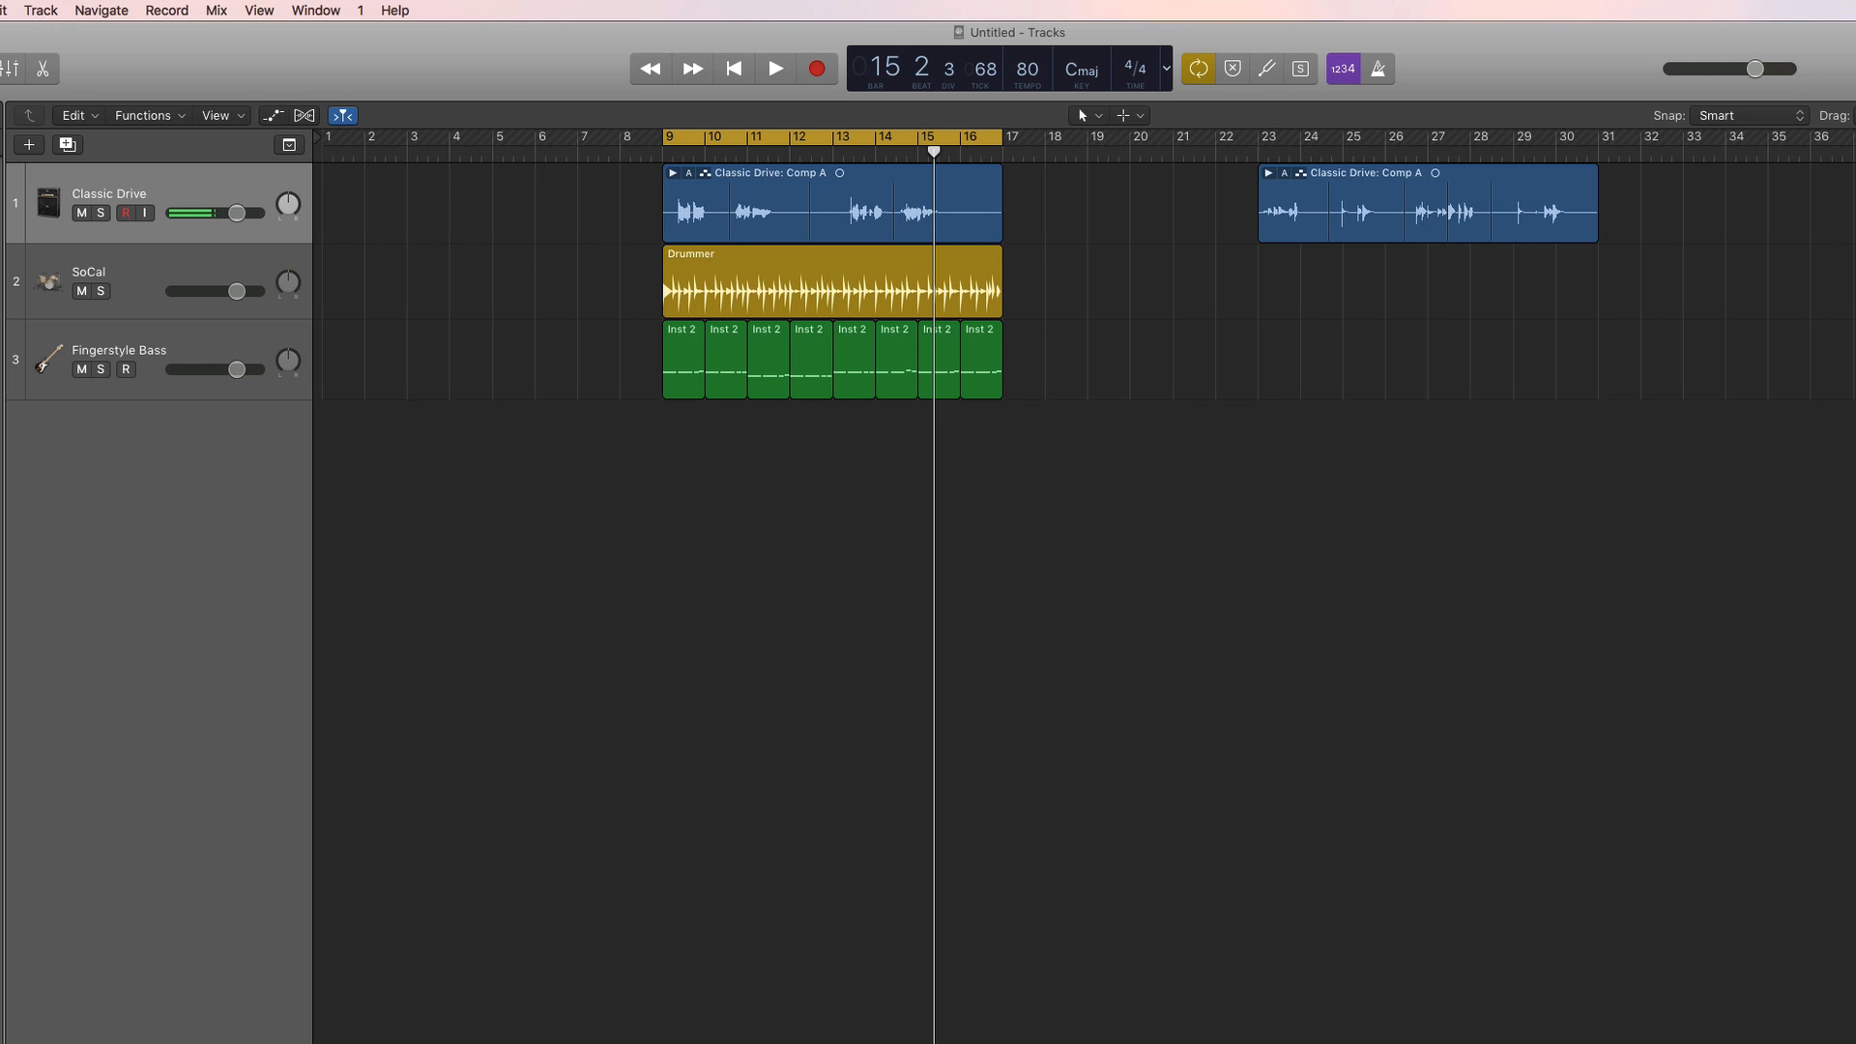
drag(1423, 182, 1743, 198)
drag(795, 182, 1479, 214)
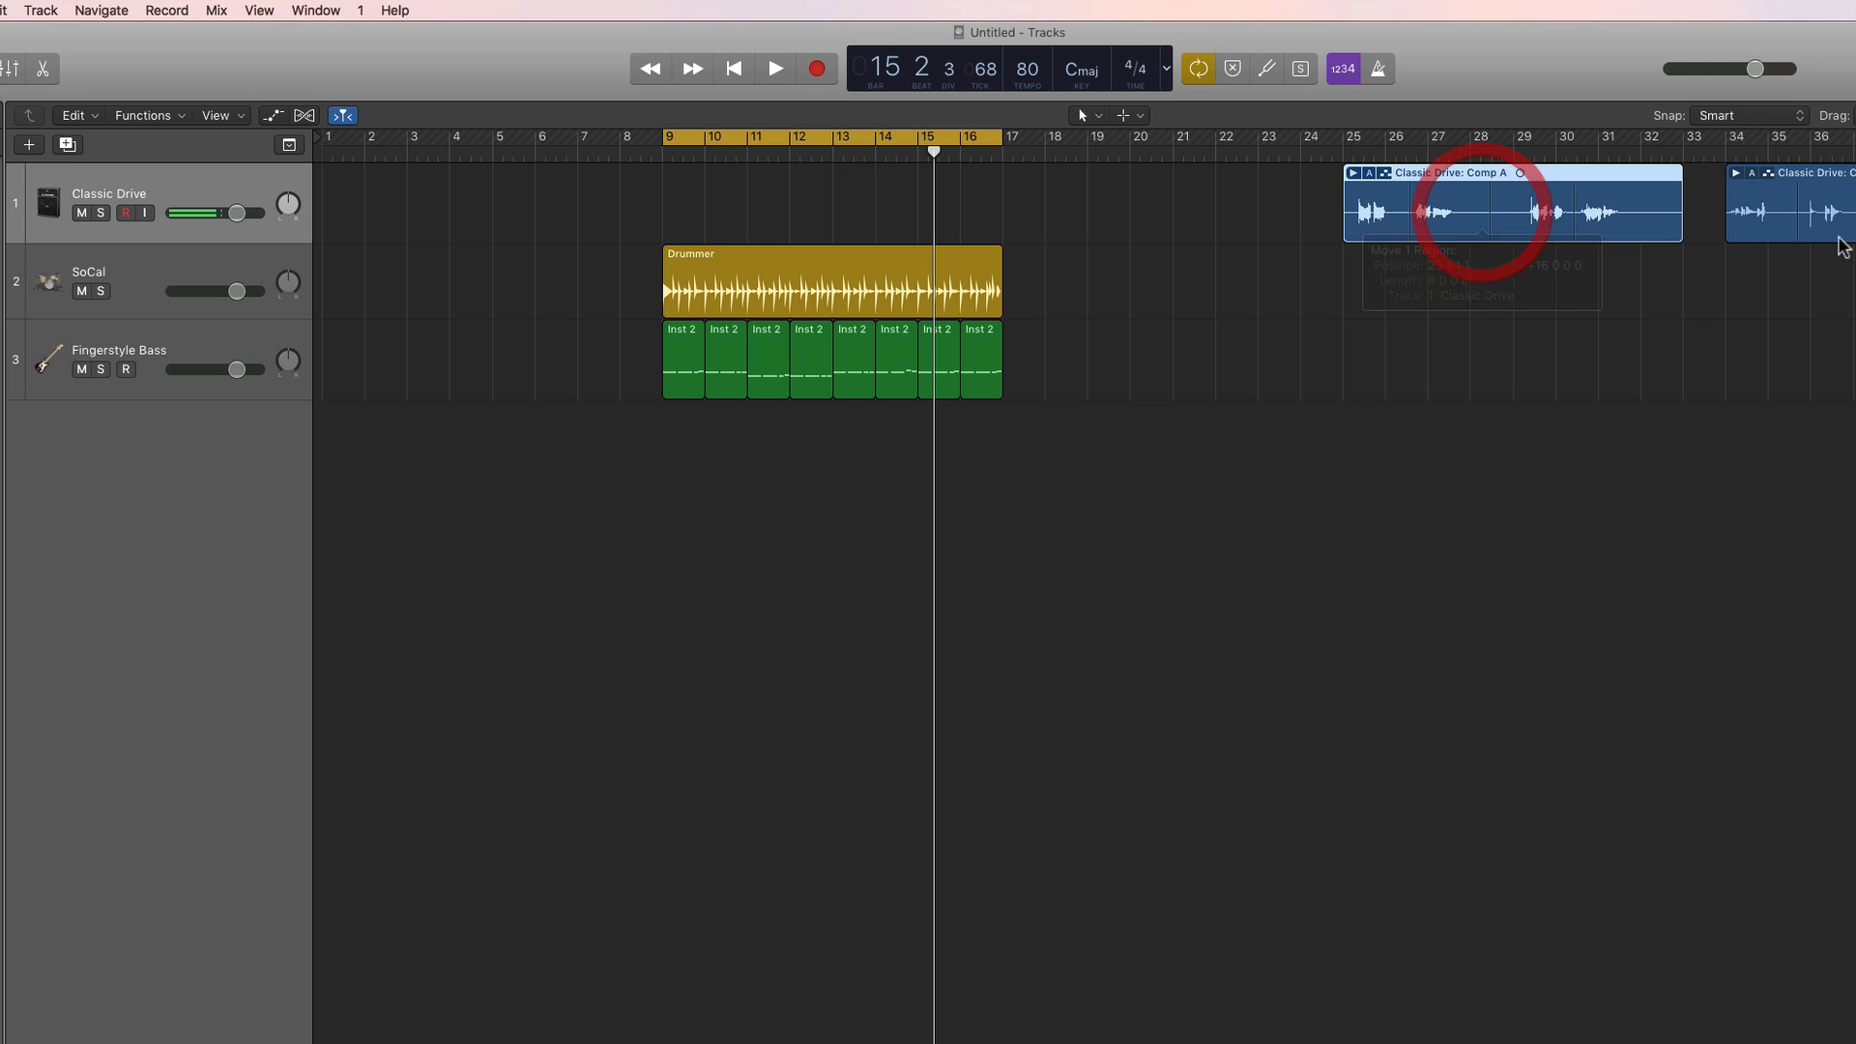
Review the overlapping audio recording options and turn off cycle mode.
key(super+Right)
key(super+Right)
key(super+Right)
scroll(1011, 348, left, 12)
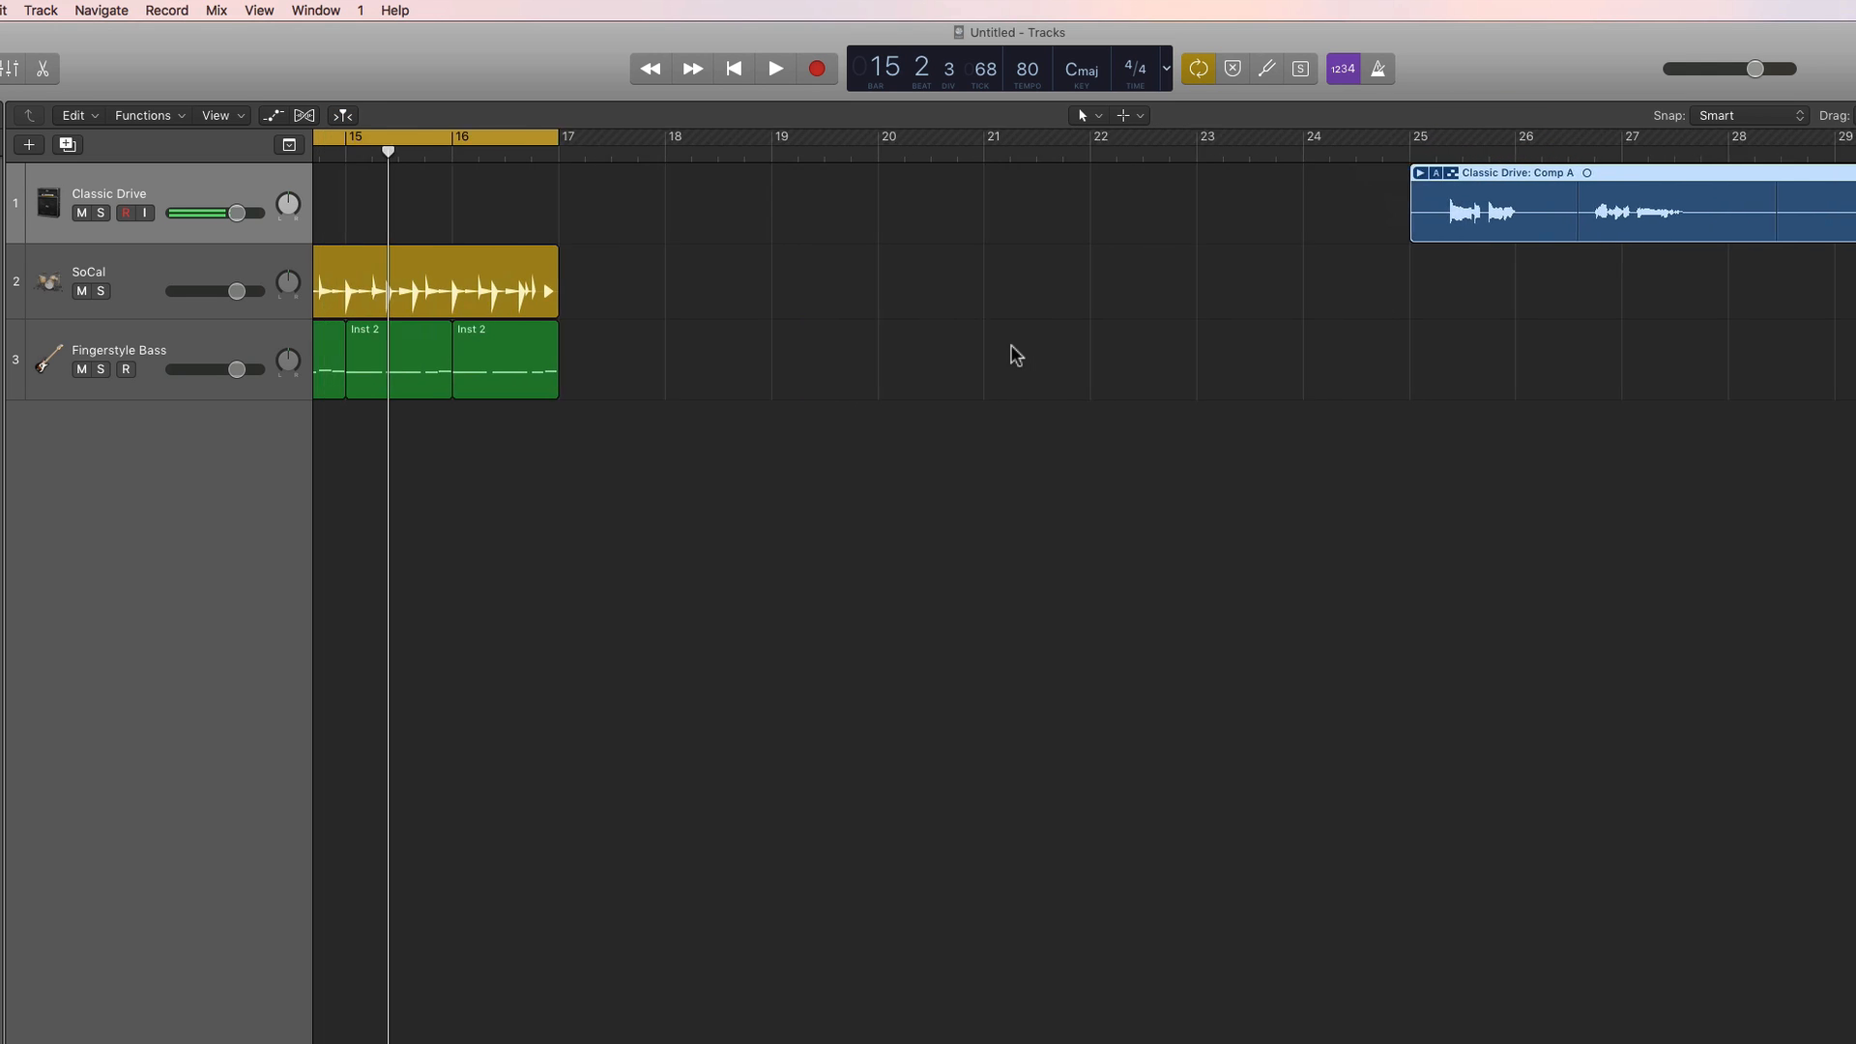
scroll(1015, 355, right, 3)
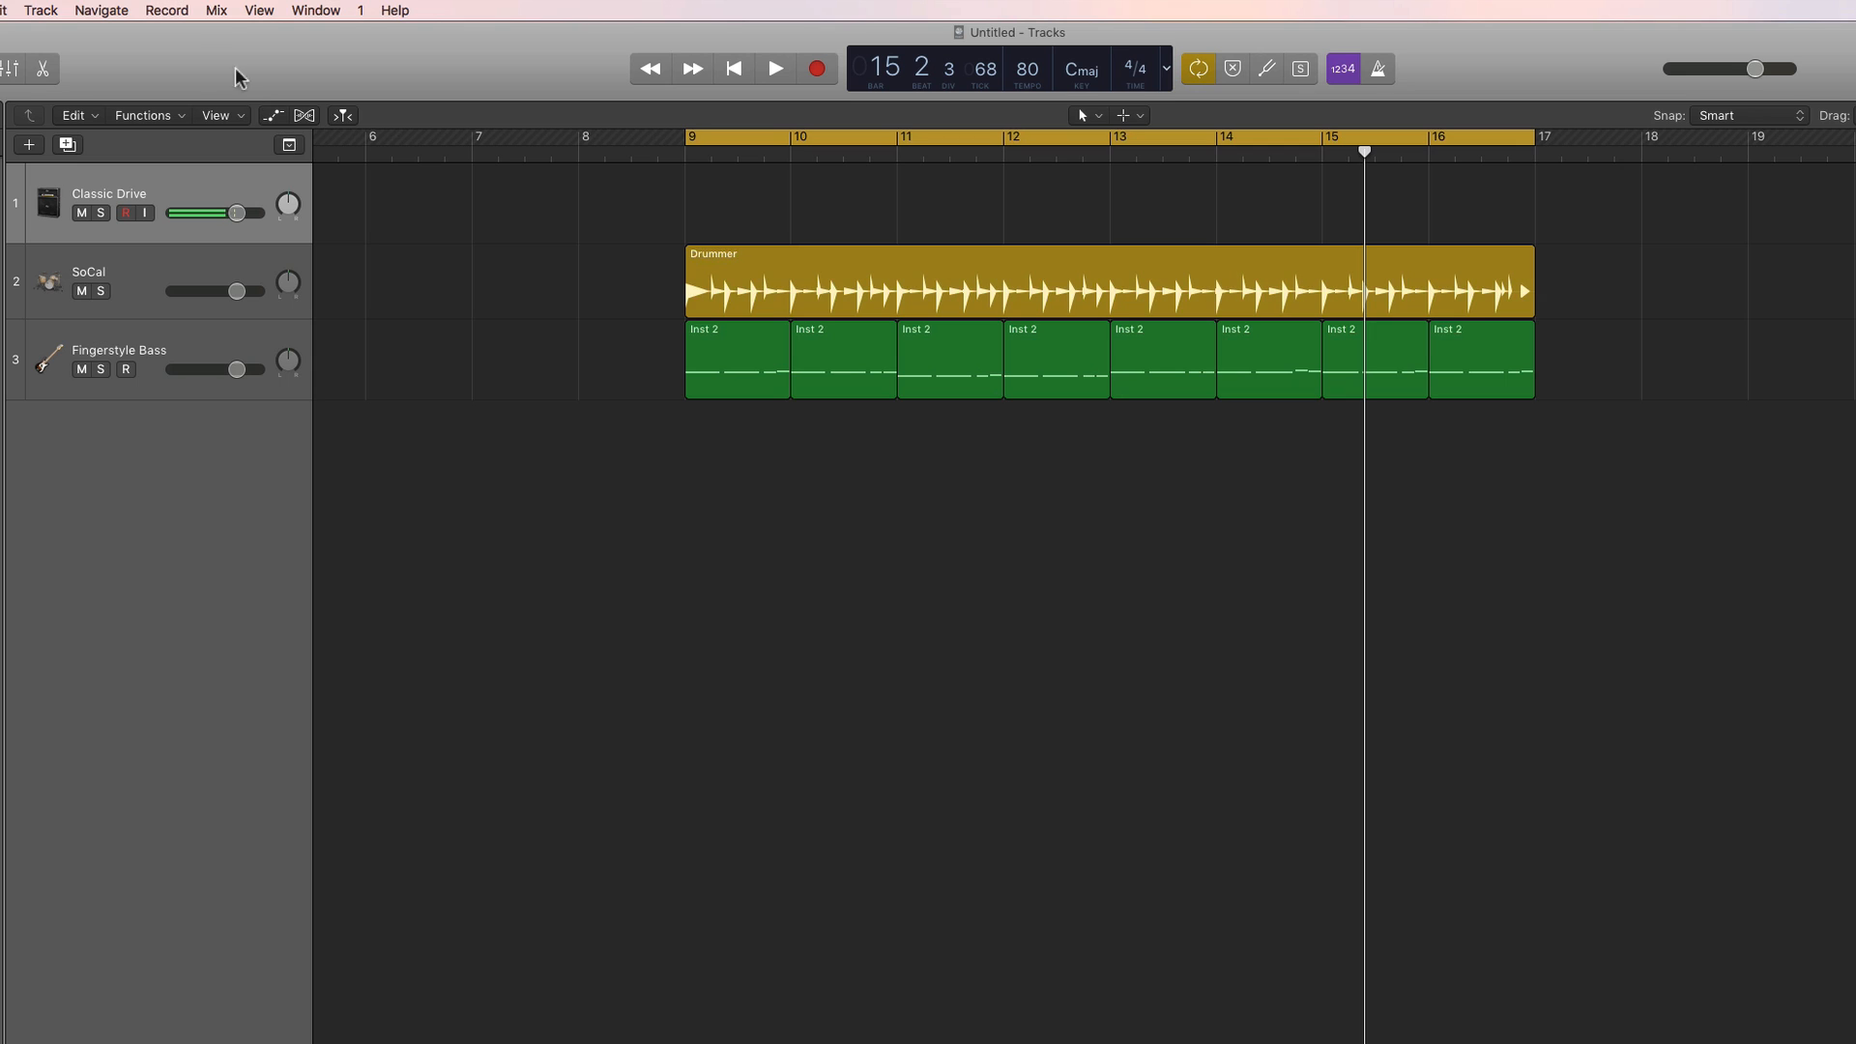
click(167, 12)
mouse_move(215, 184)
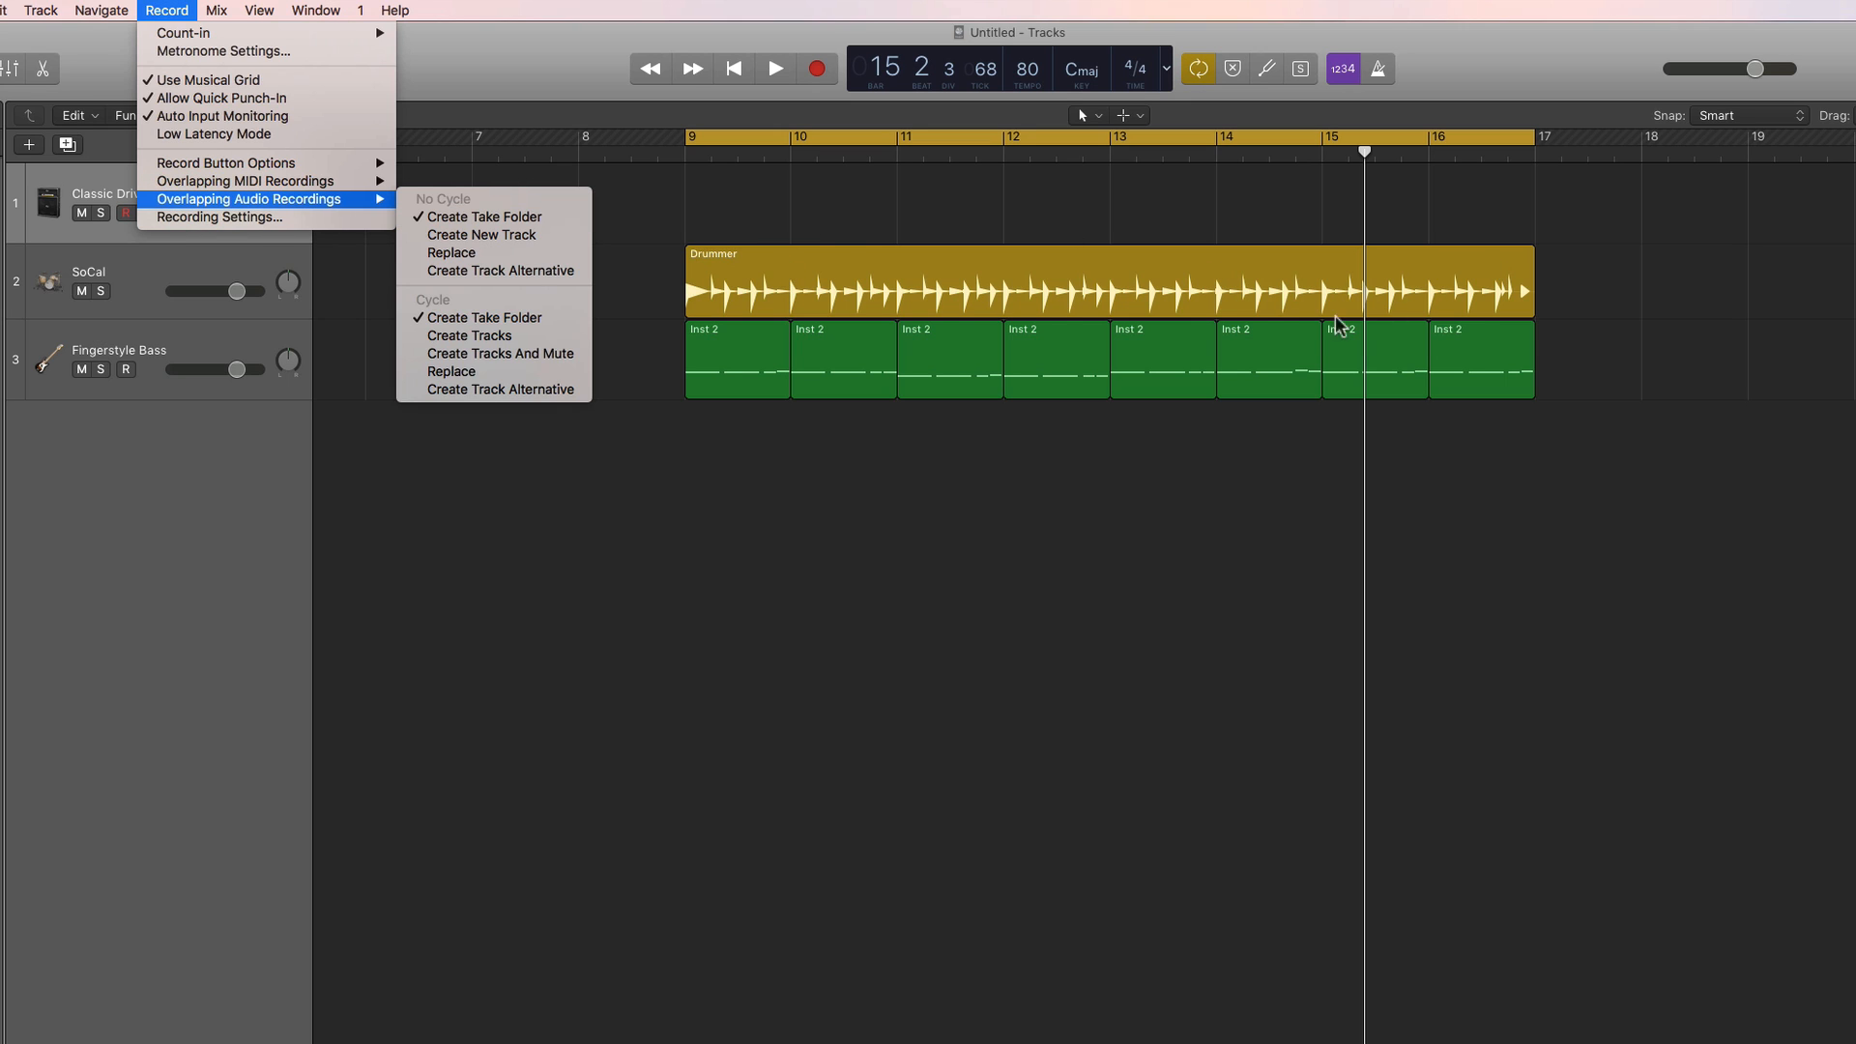
click(609, 92)
click(767, 143)
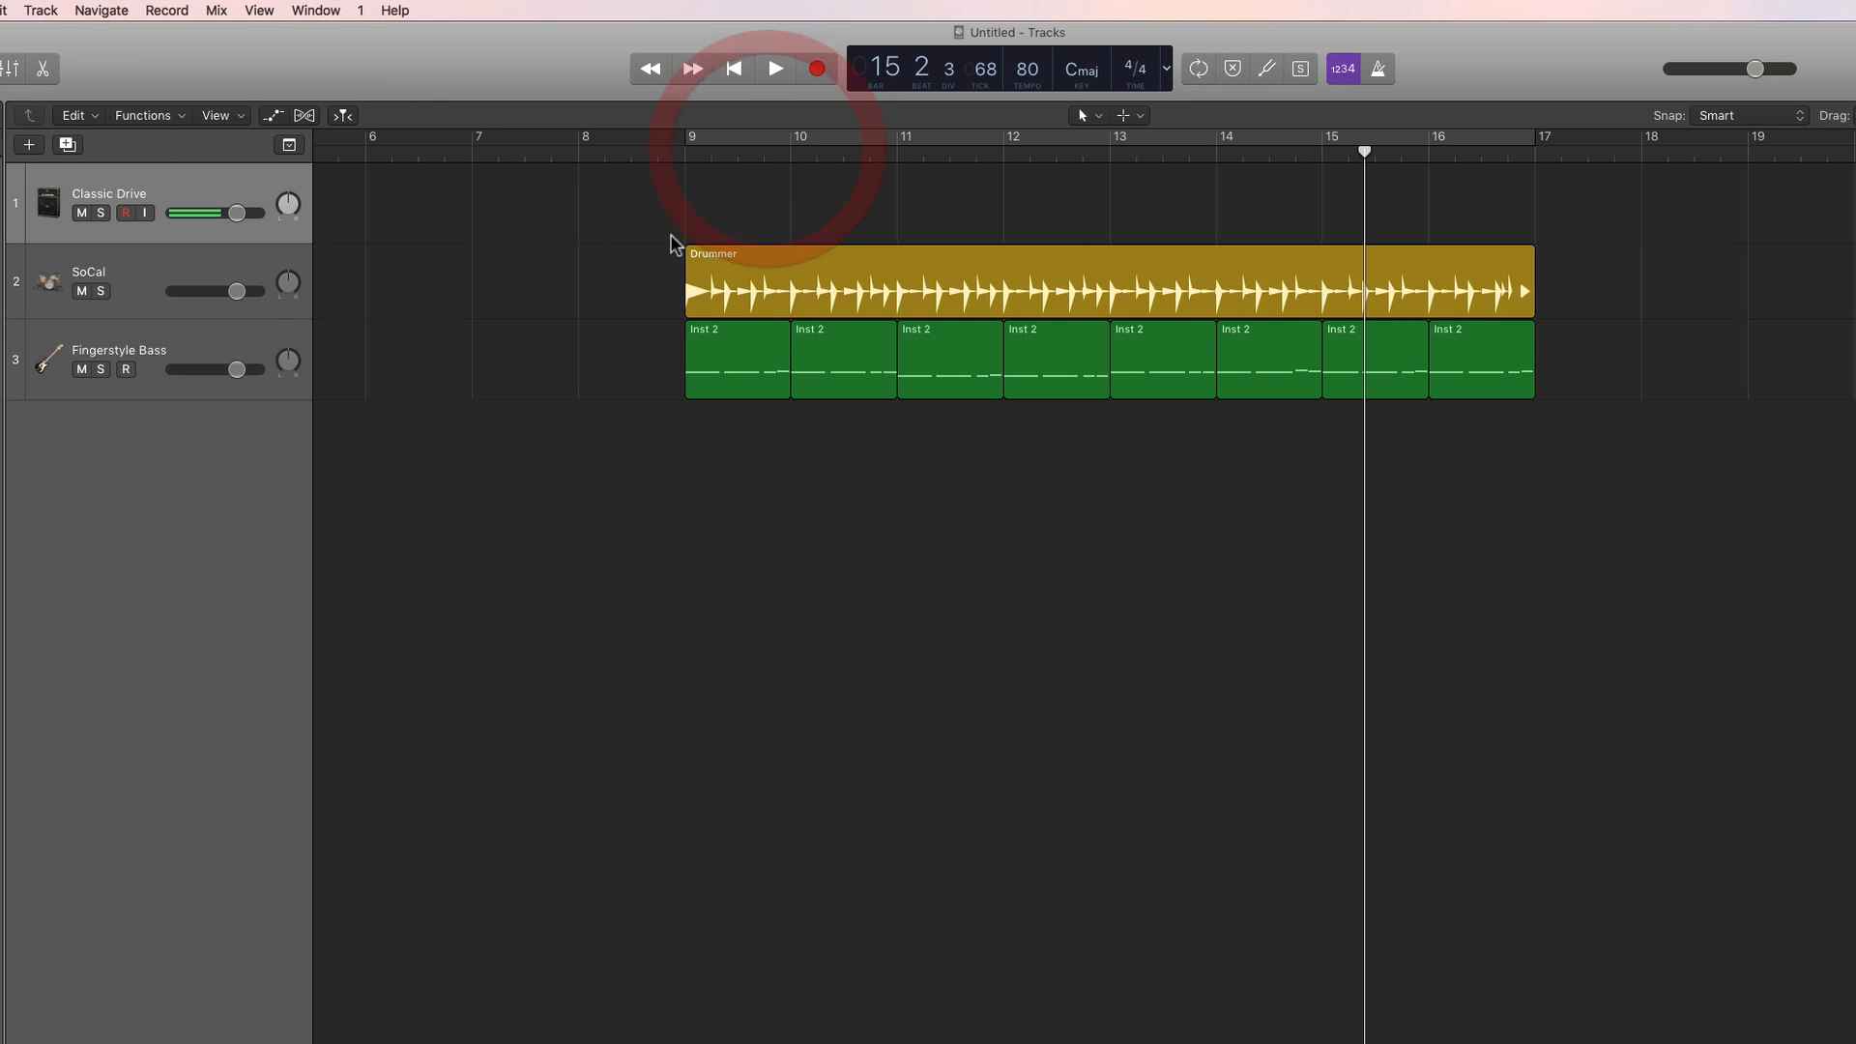
Place the playhead at bar 9 and choose Create Take Folder for overlapping audio recordings without cycle.
scroll(715, 201, right, 2)
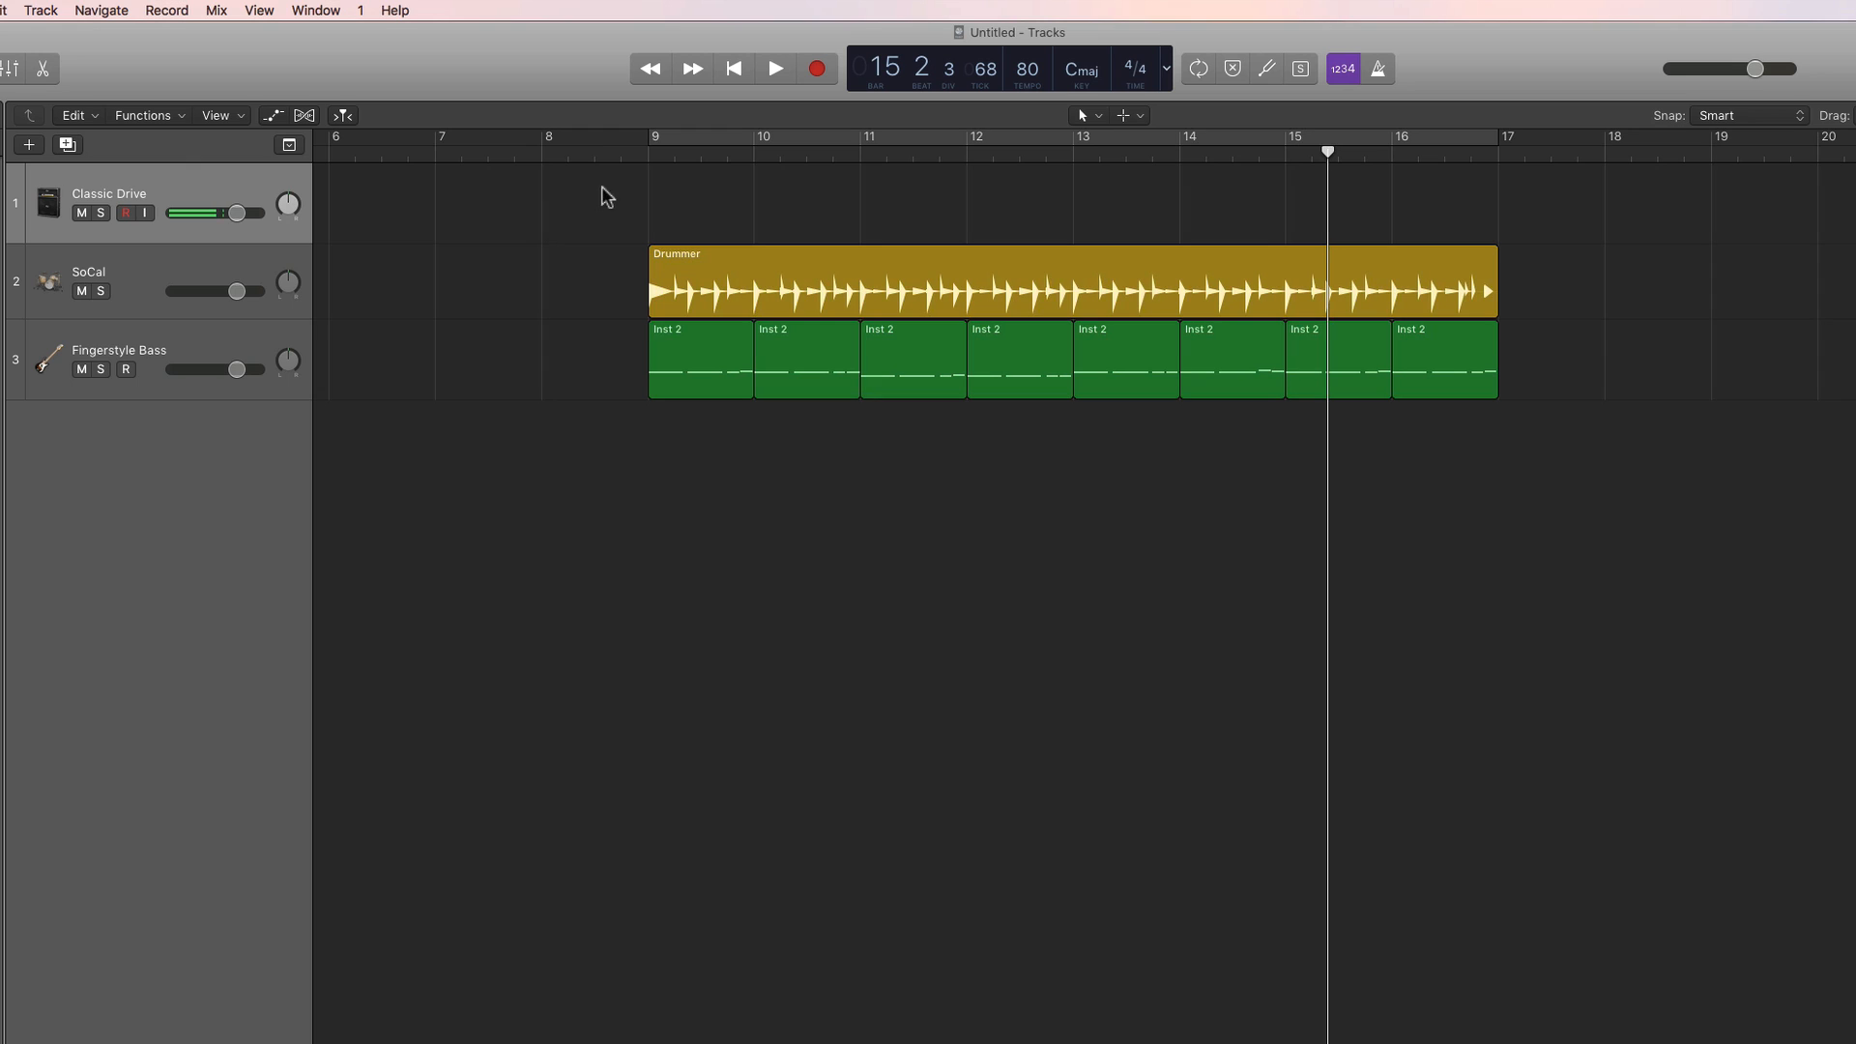
click(647, 153)
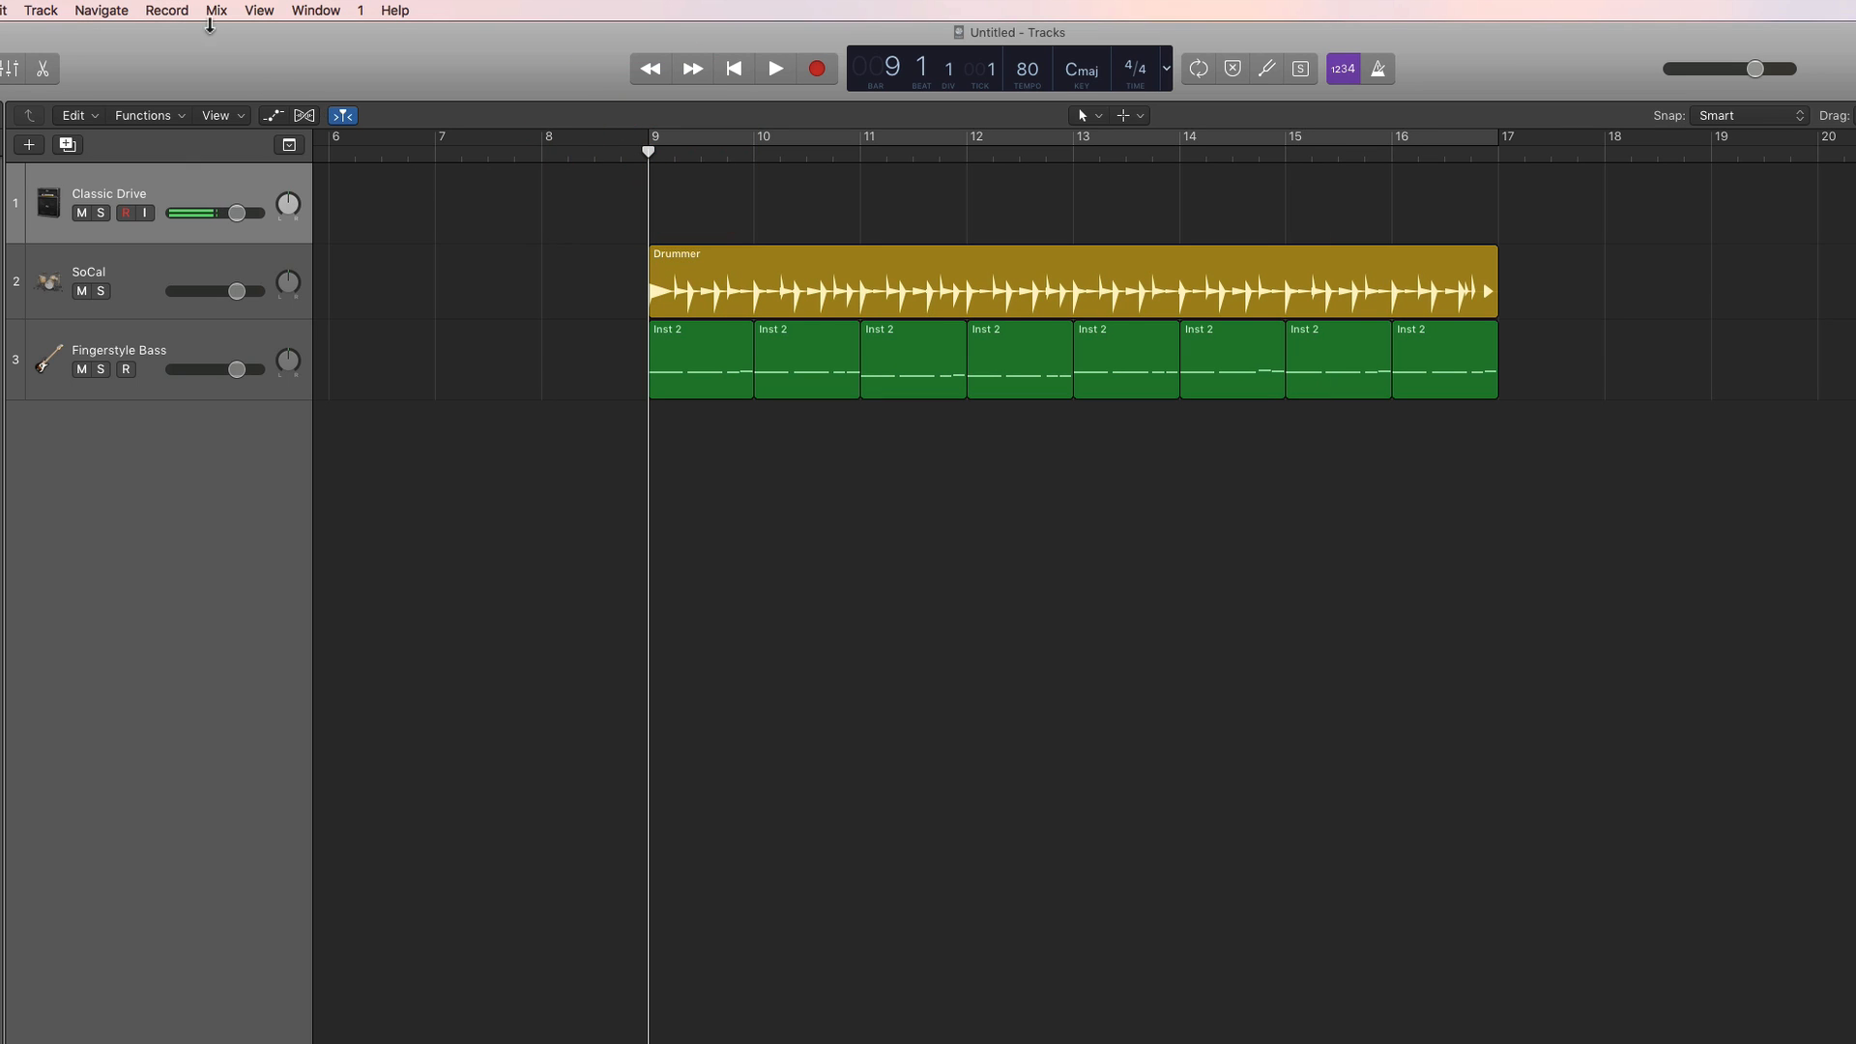
click(167, 10)
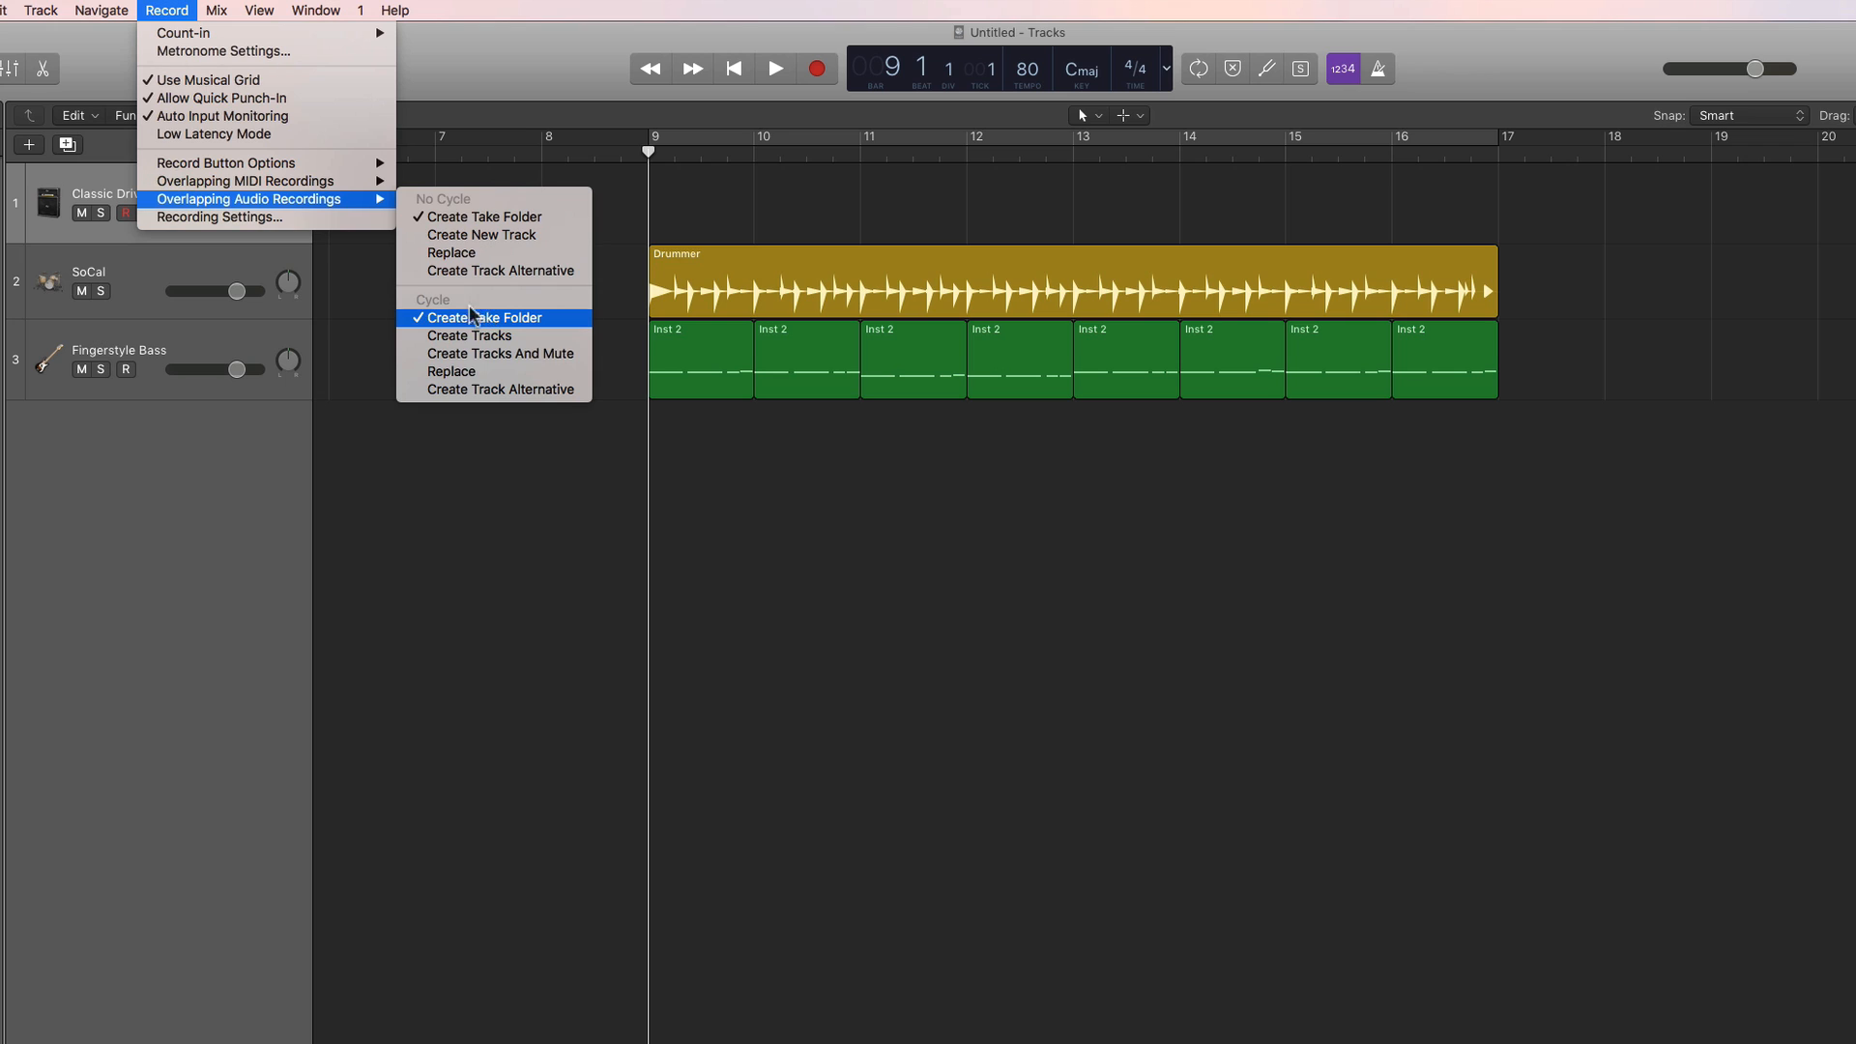
click(464, 216)
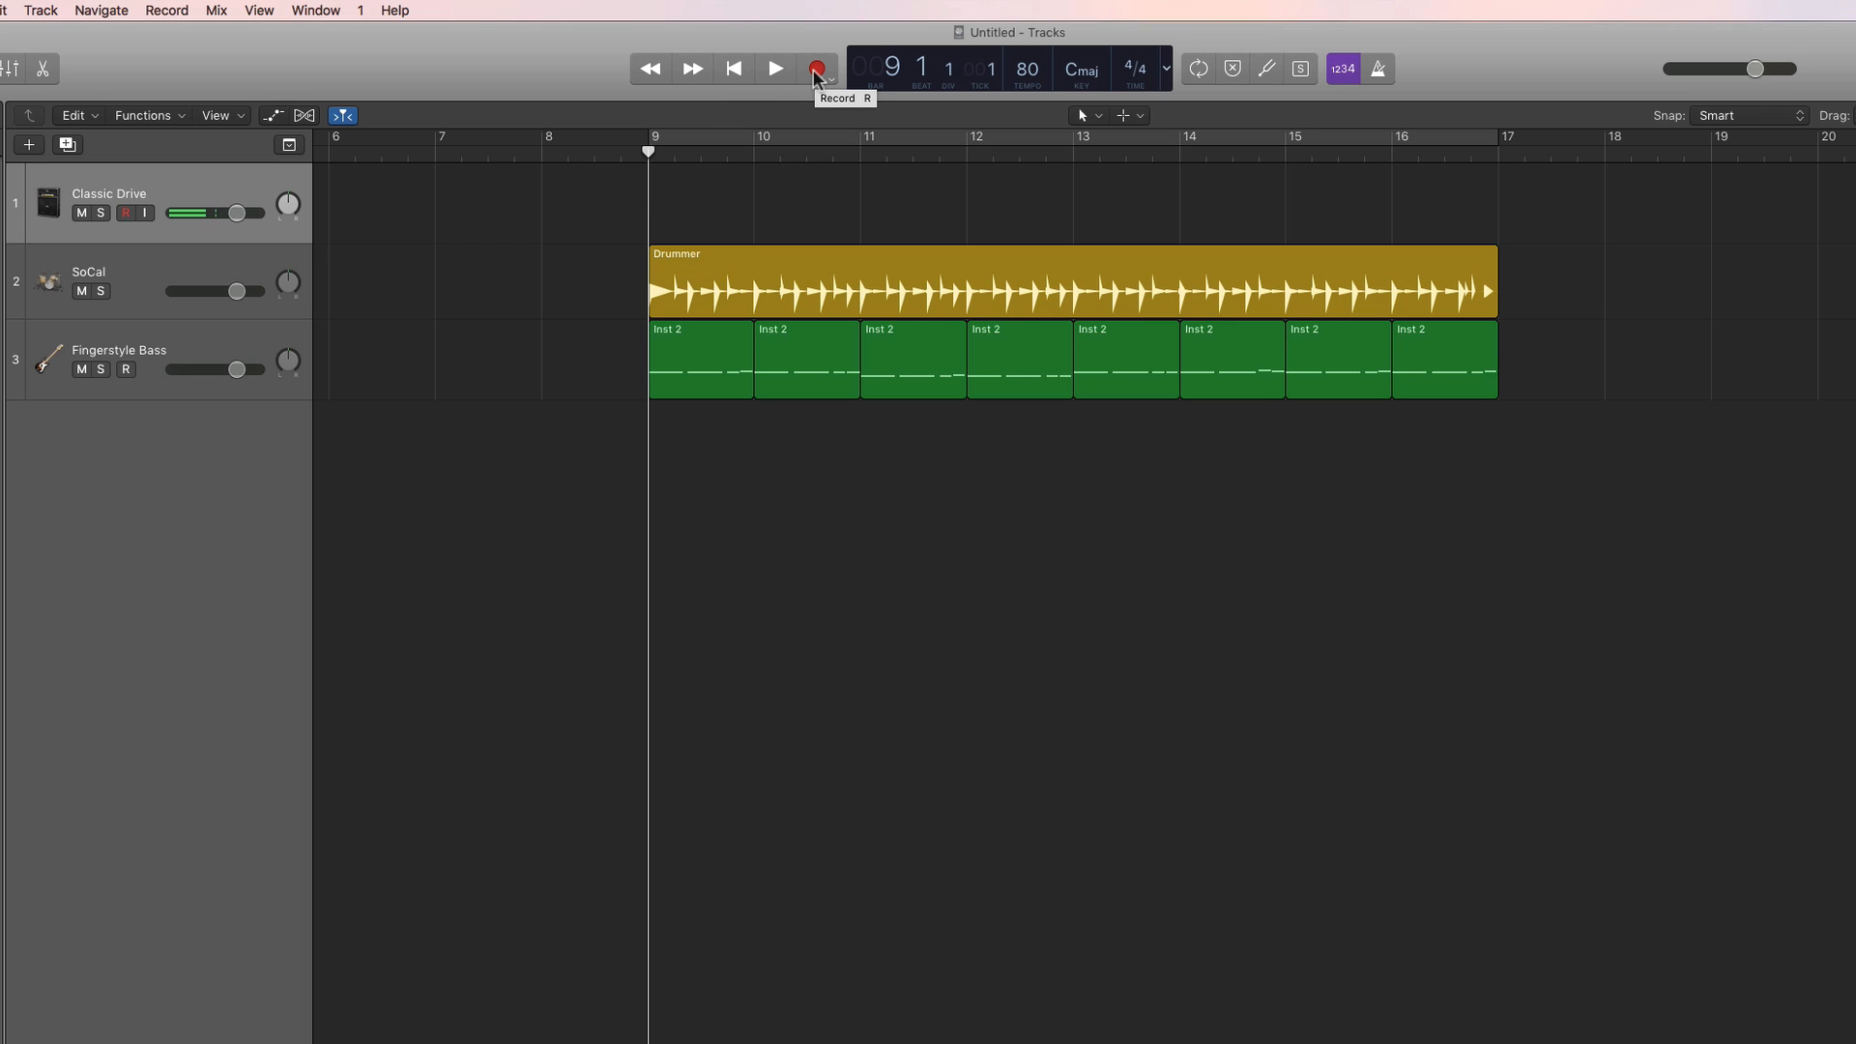
Enable input monitoring on the Classic Drive track, record a guitar pass from bar 9, and park the playhead just past bar 17.
click(145, 212)
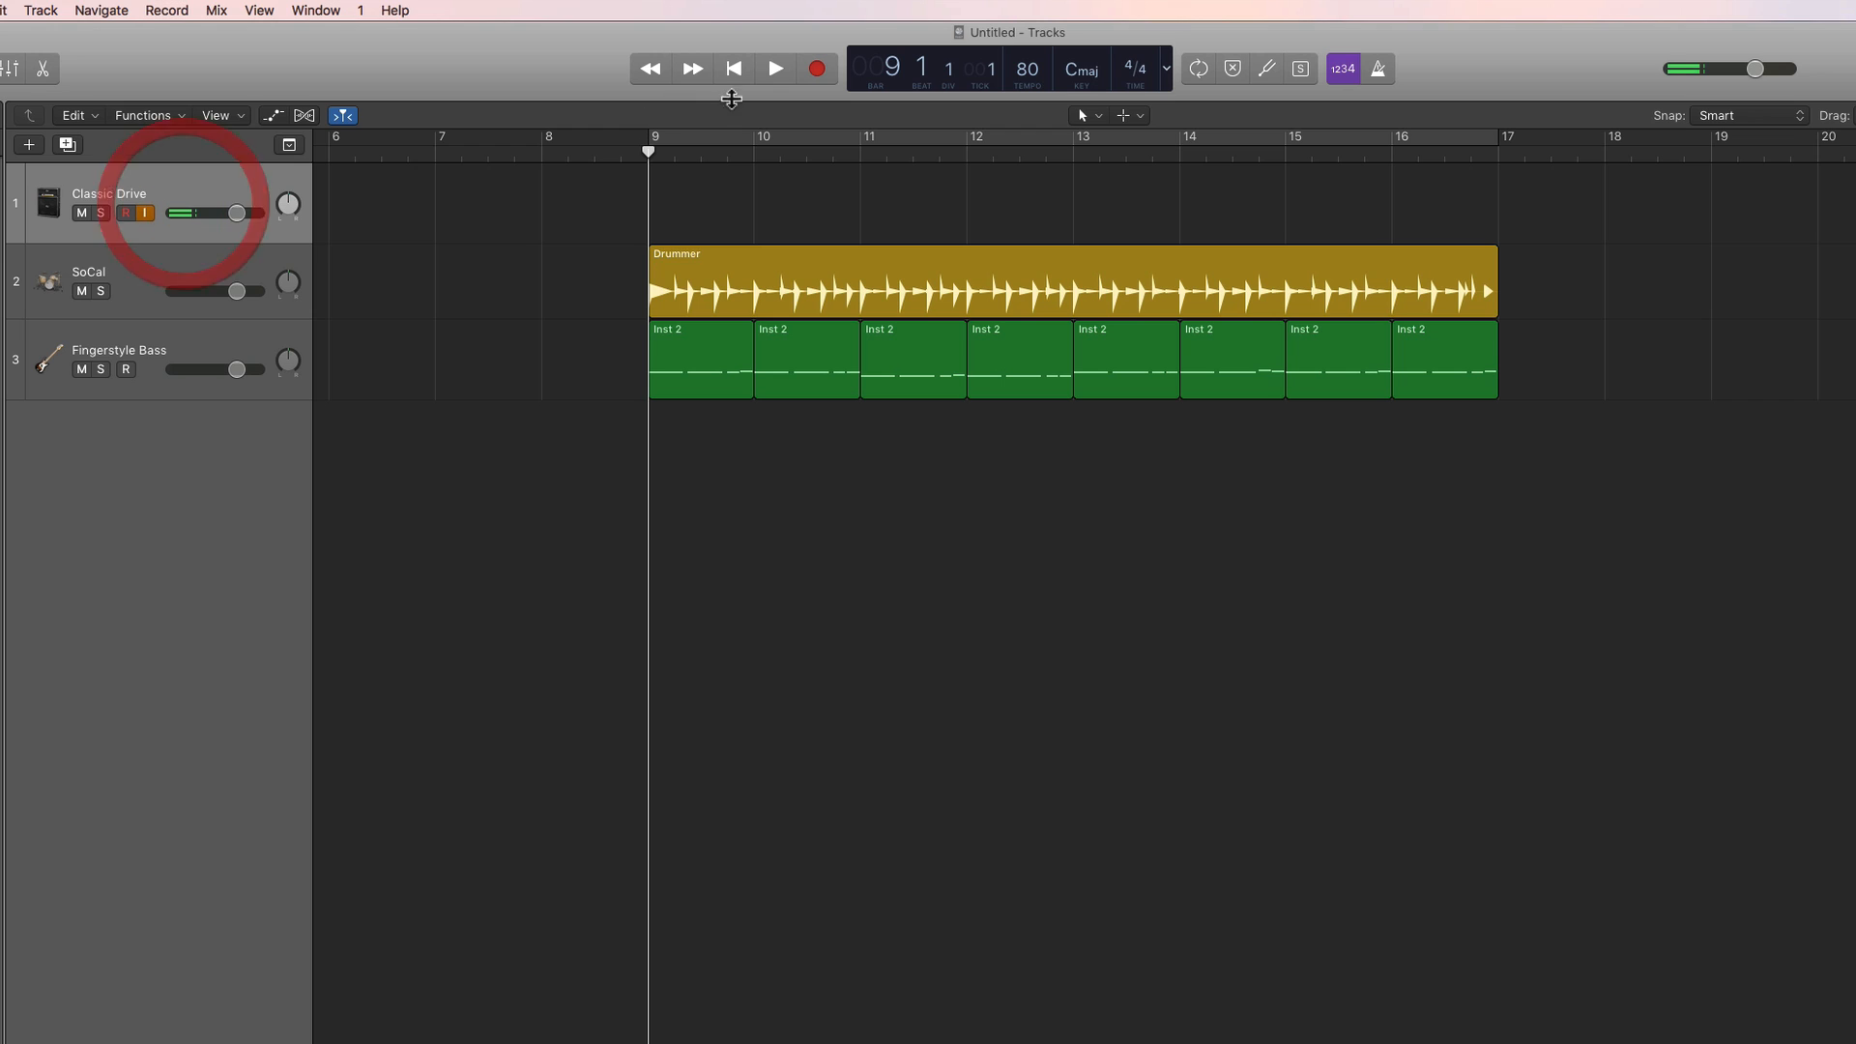
click(817, 68)
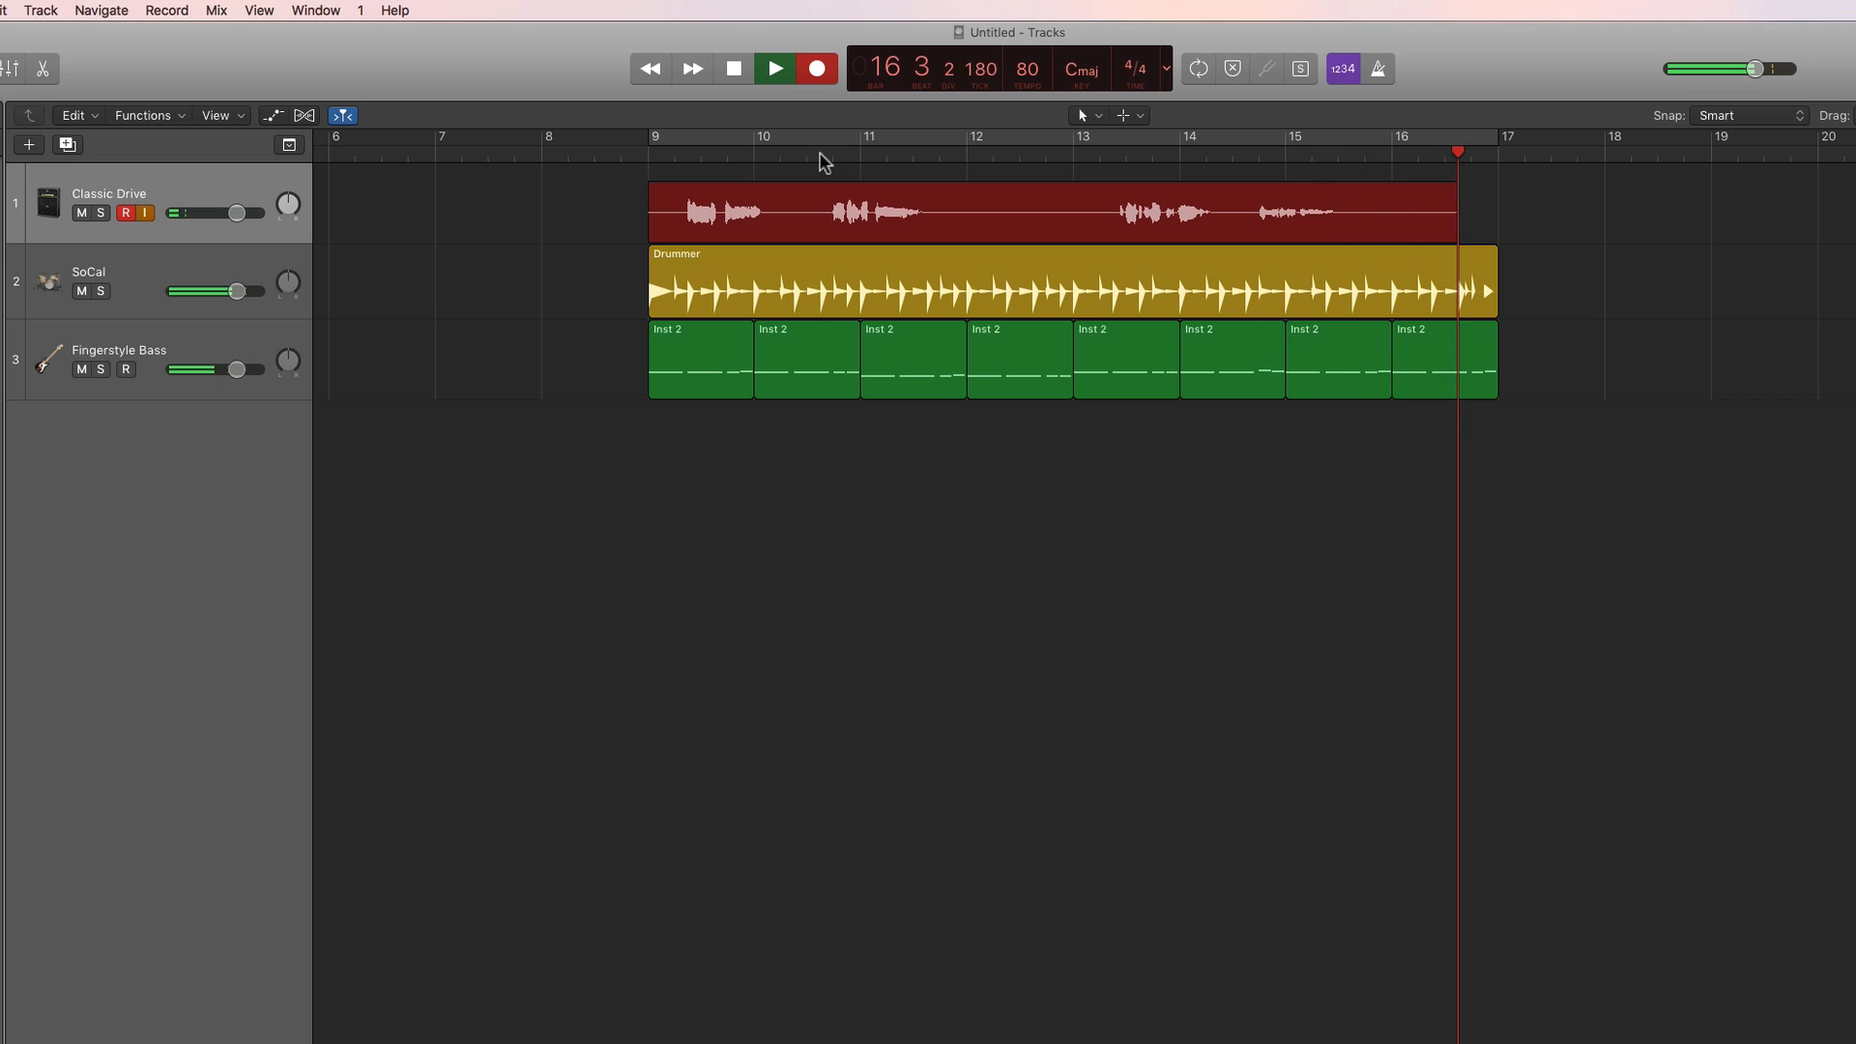
key(space)
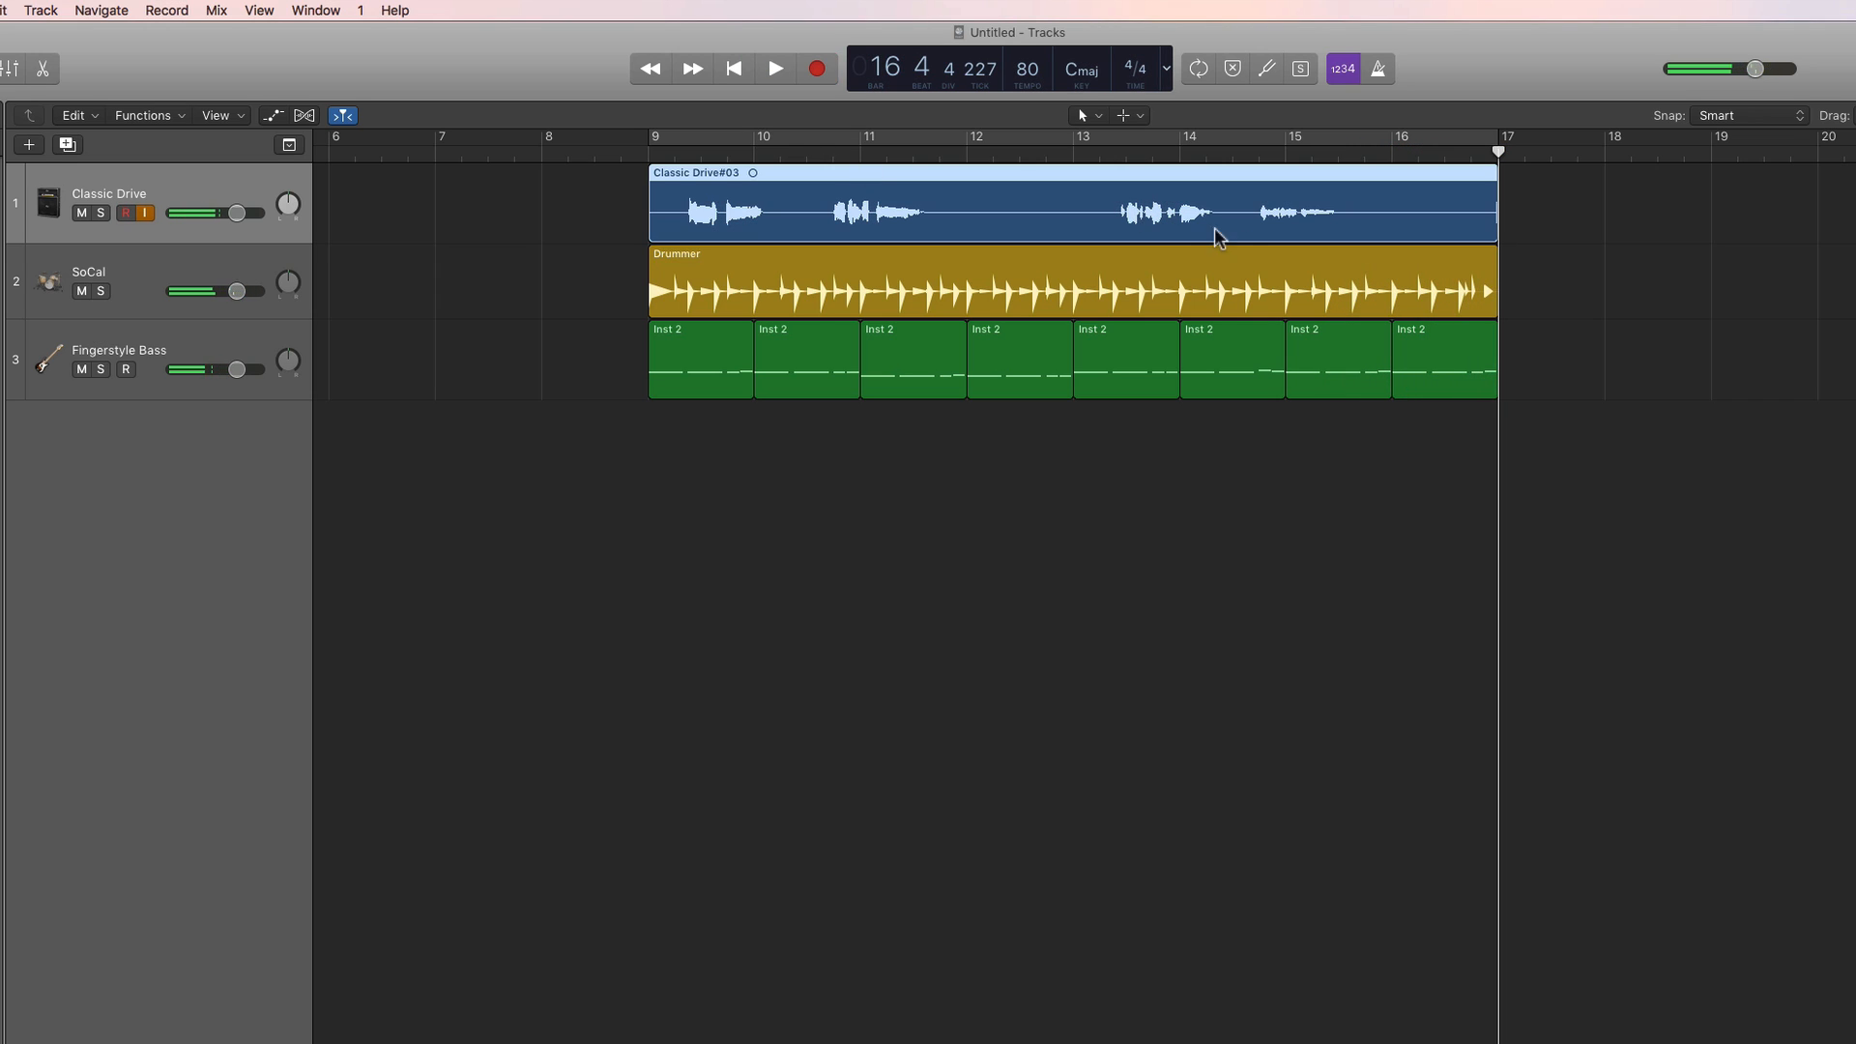
click(1505, 152)
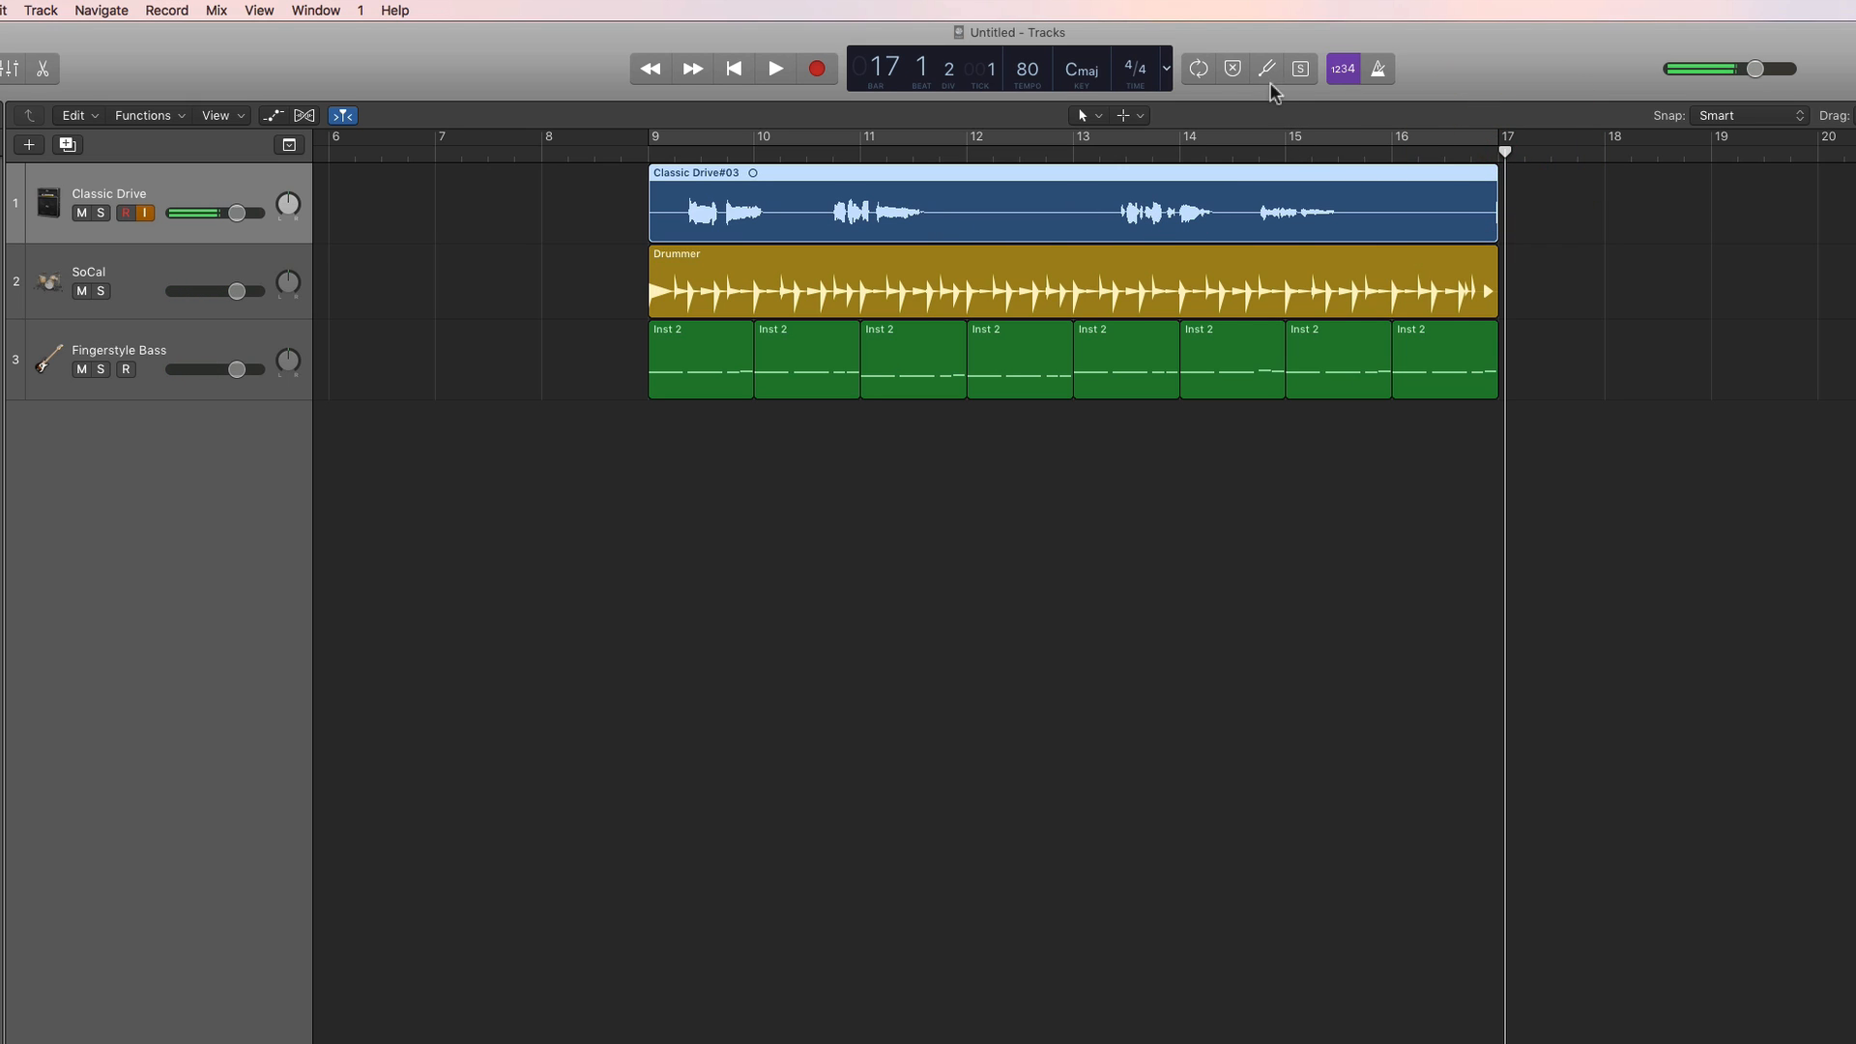
Add Autopunch to the control bar and enable it, with input monitoring switched off on the Classic Drive track.
click(1525, 83)
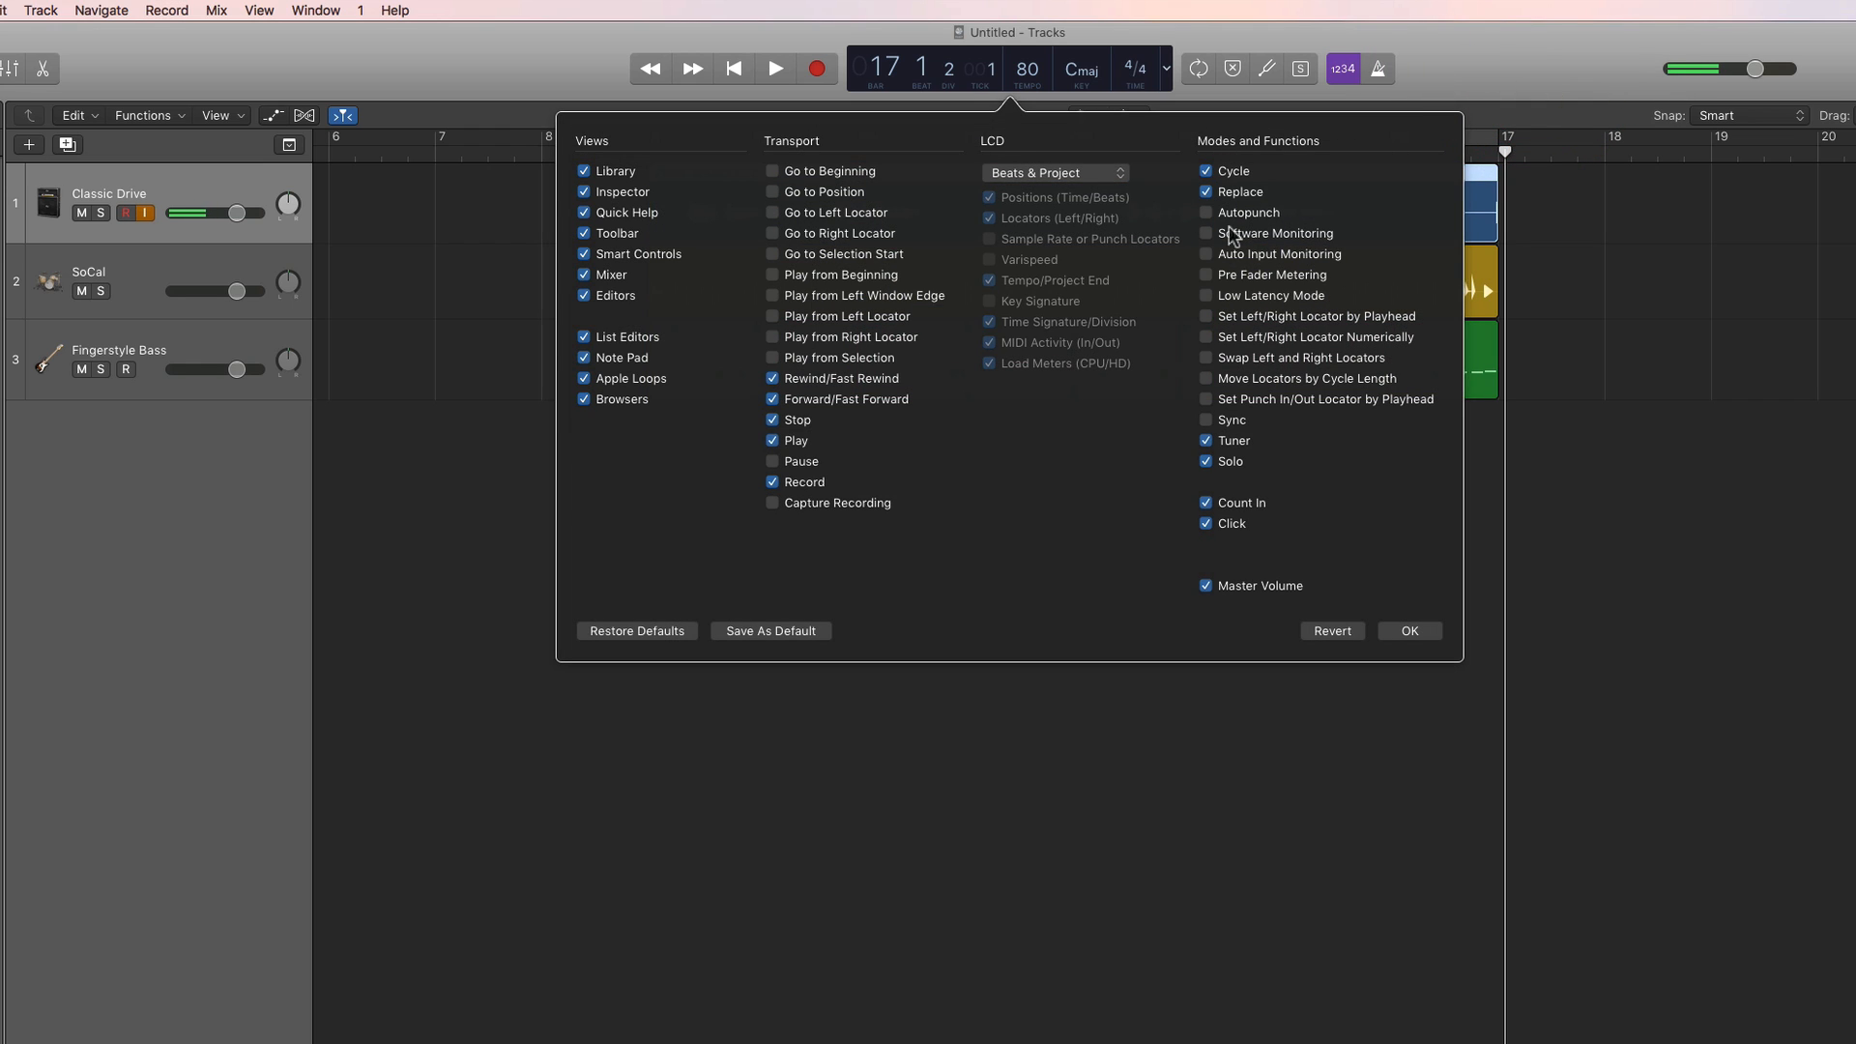
click(1206, 213)
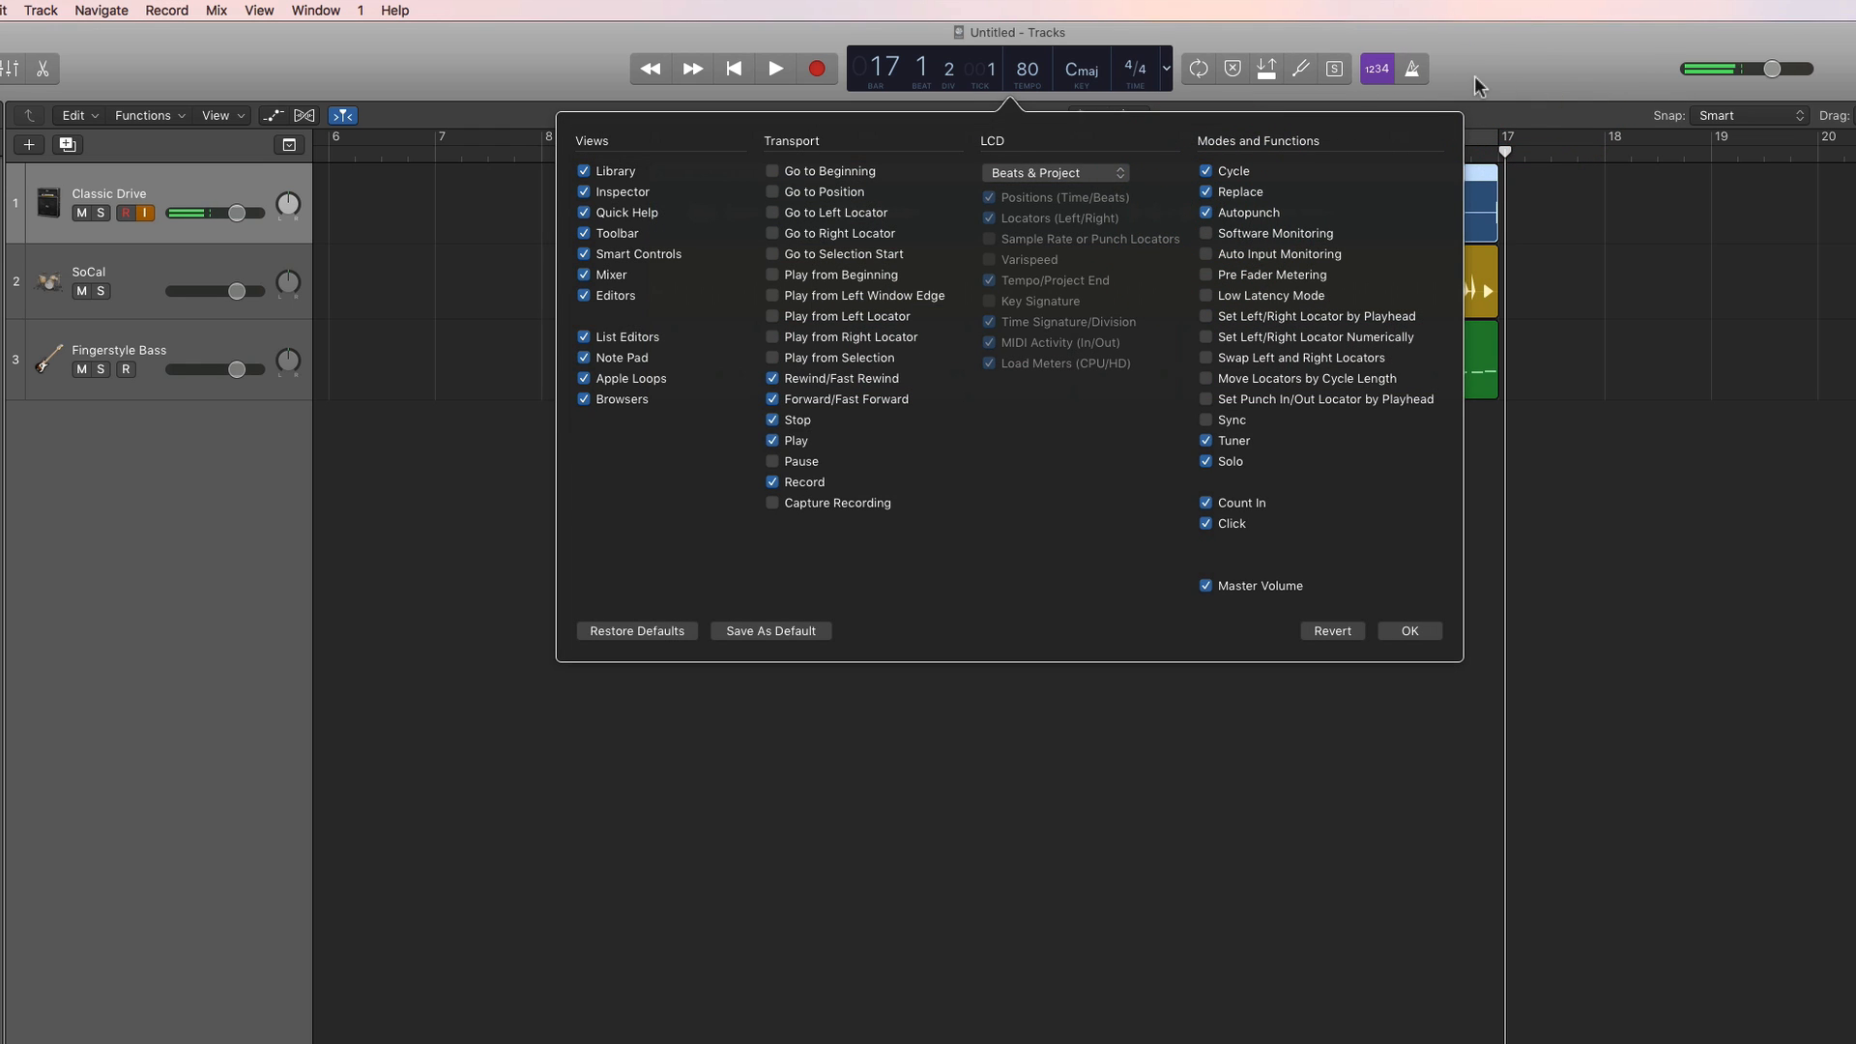
click(1410, 630)
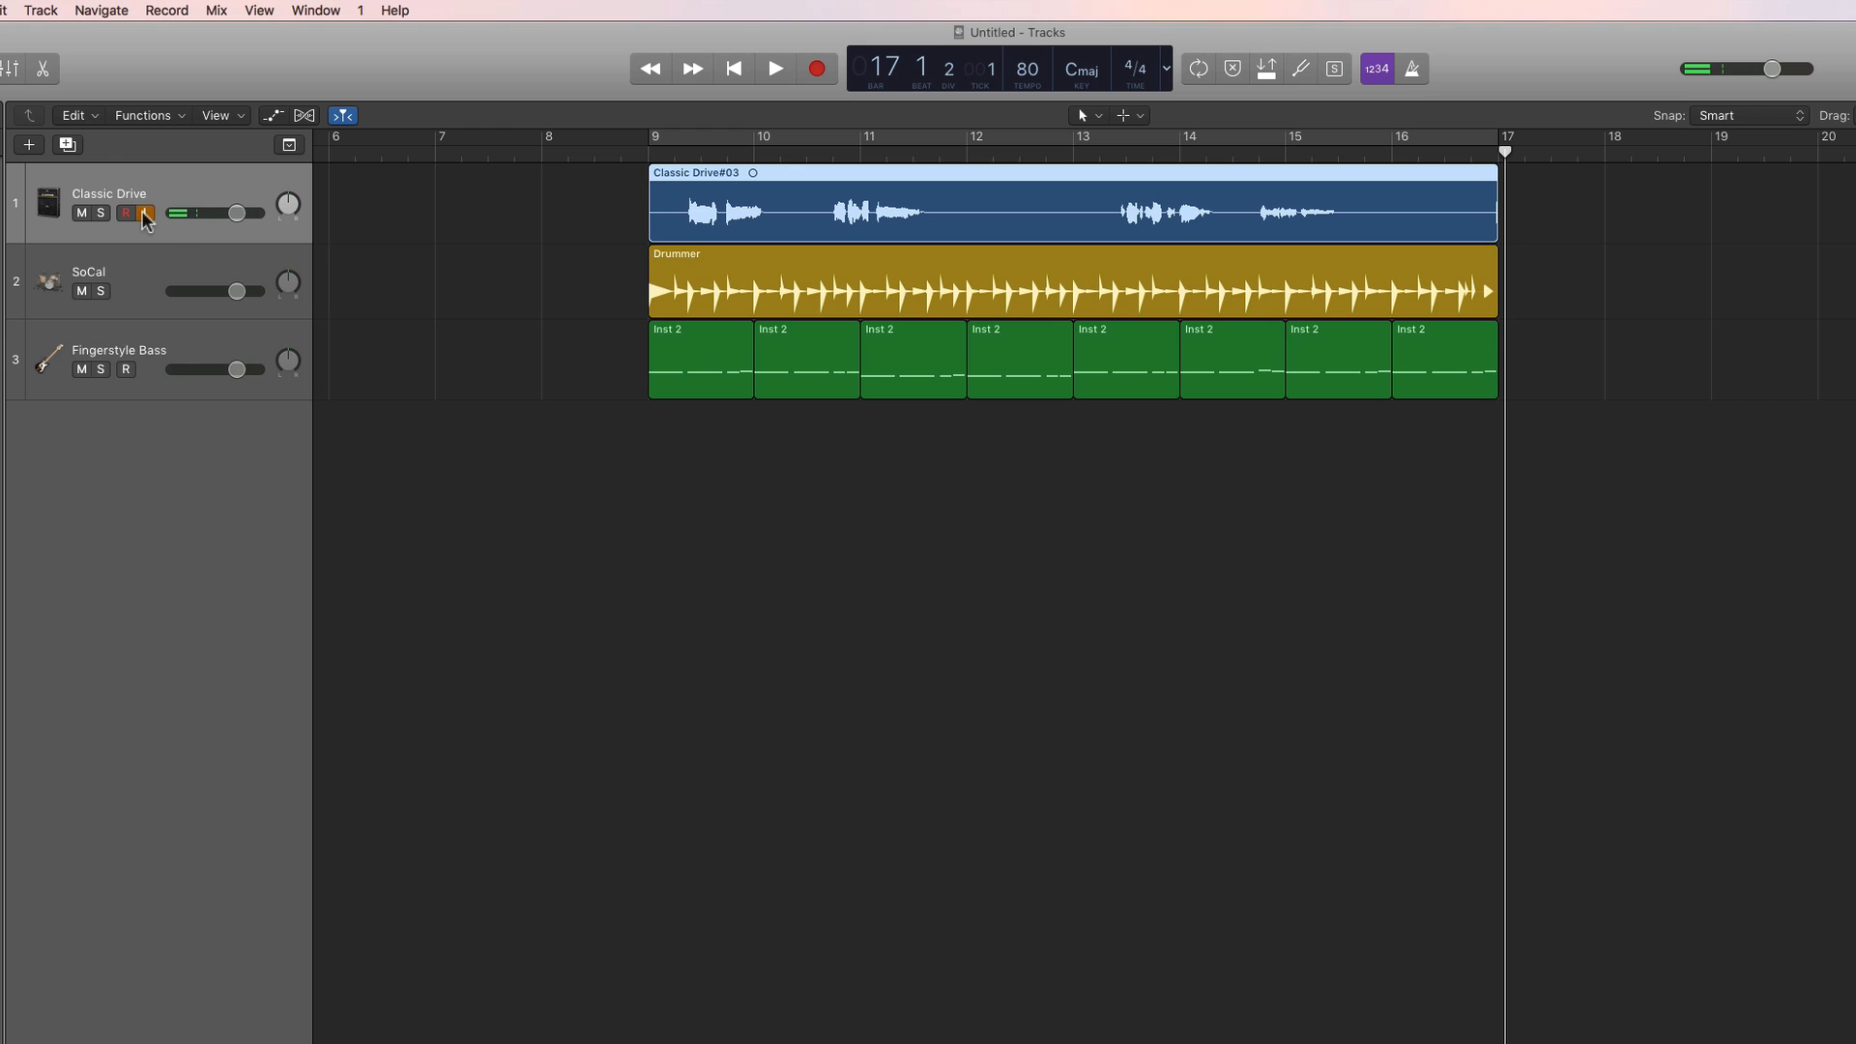
click(144, 212)
click(1267, 69)
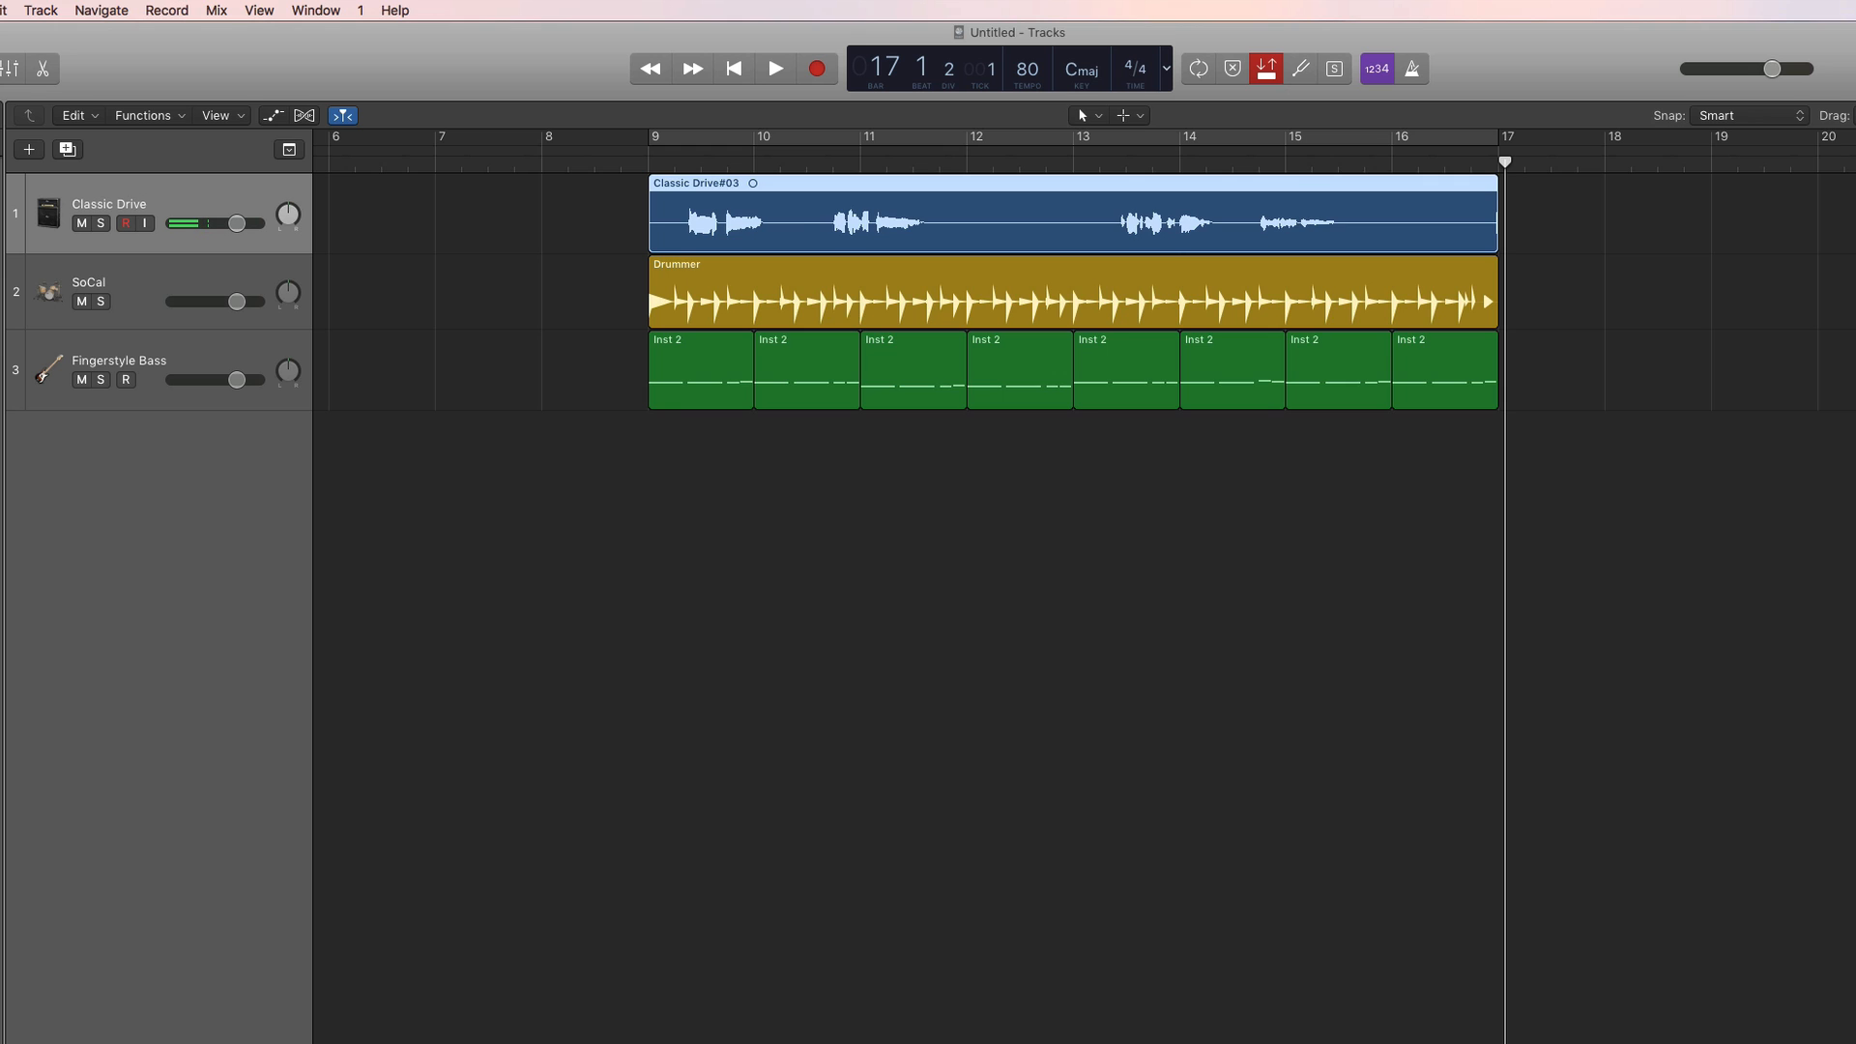
Audition the new guitar recording from about bar 10.6, skip to about bar 13.4, and stop after the last phrase.
key(super+Right)
scroll(1775, 287, right, 5)
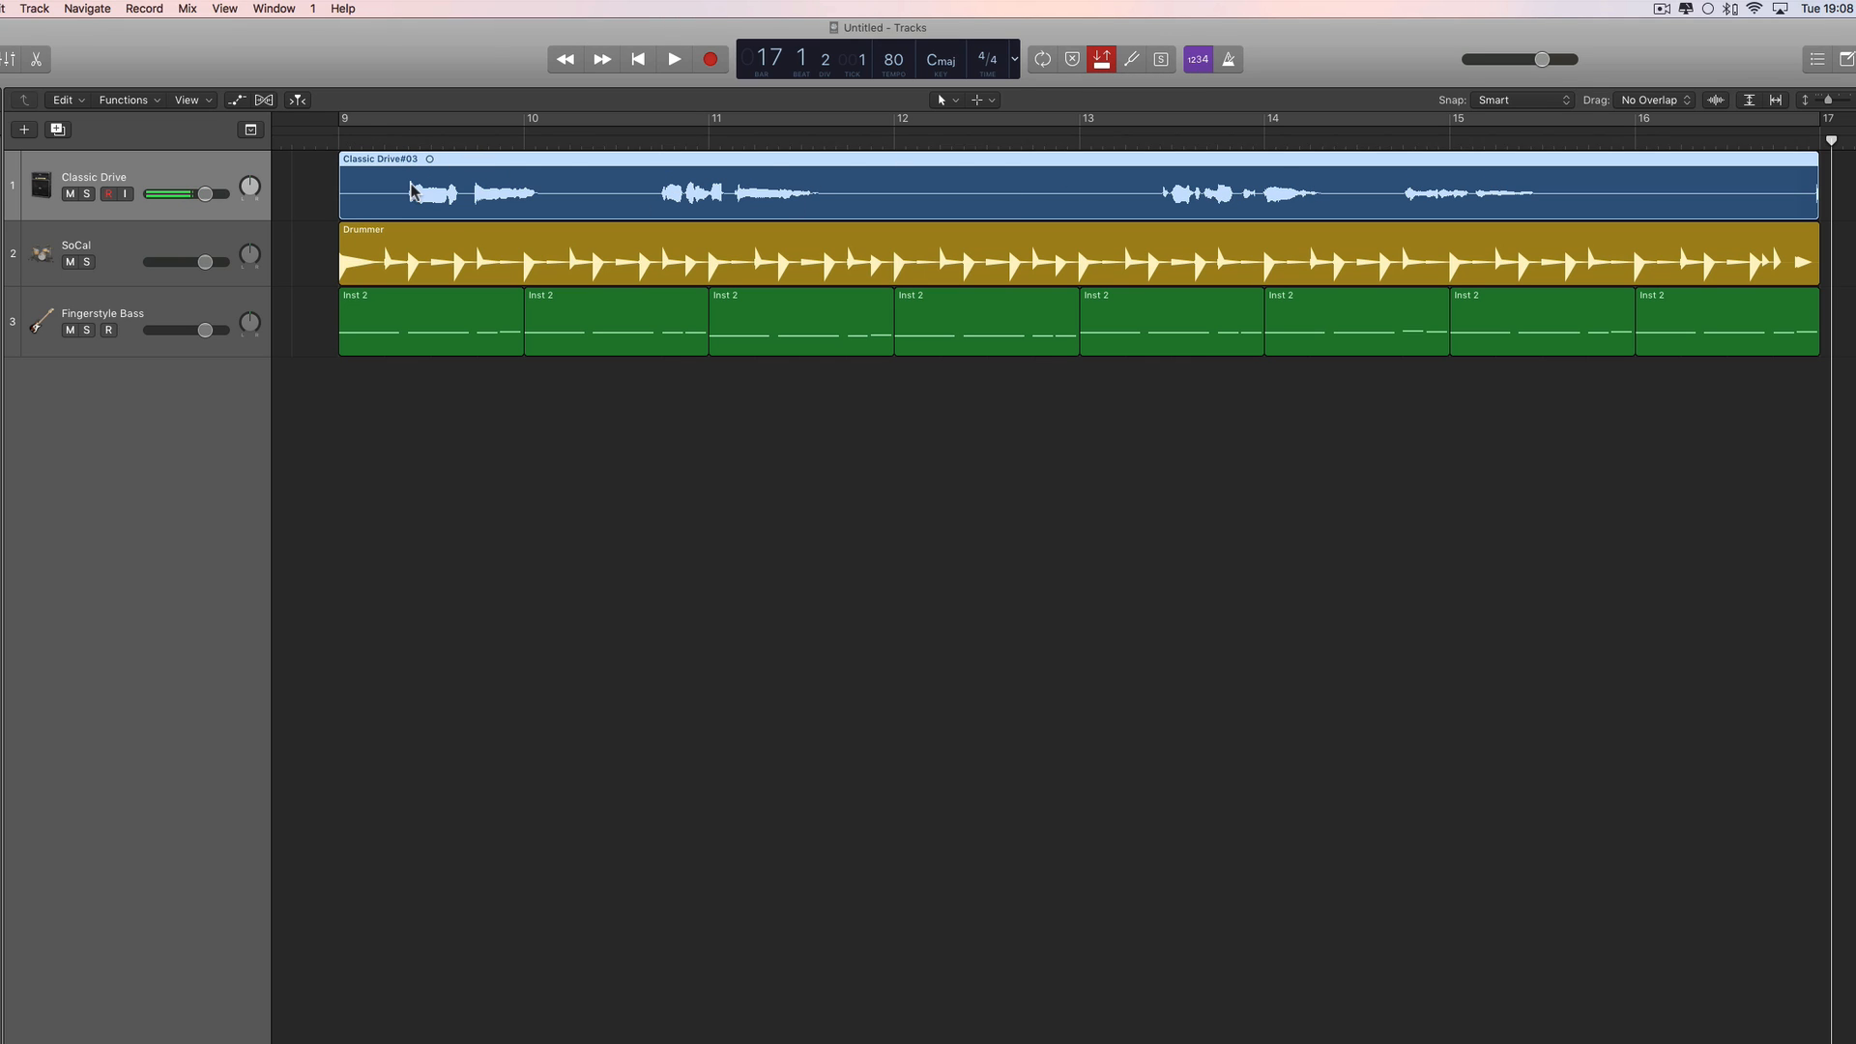
click(641, 147)
key(space)
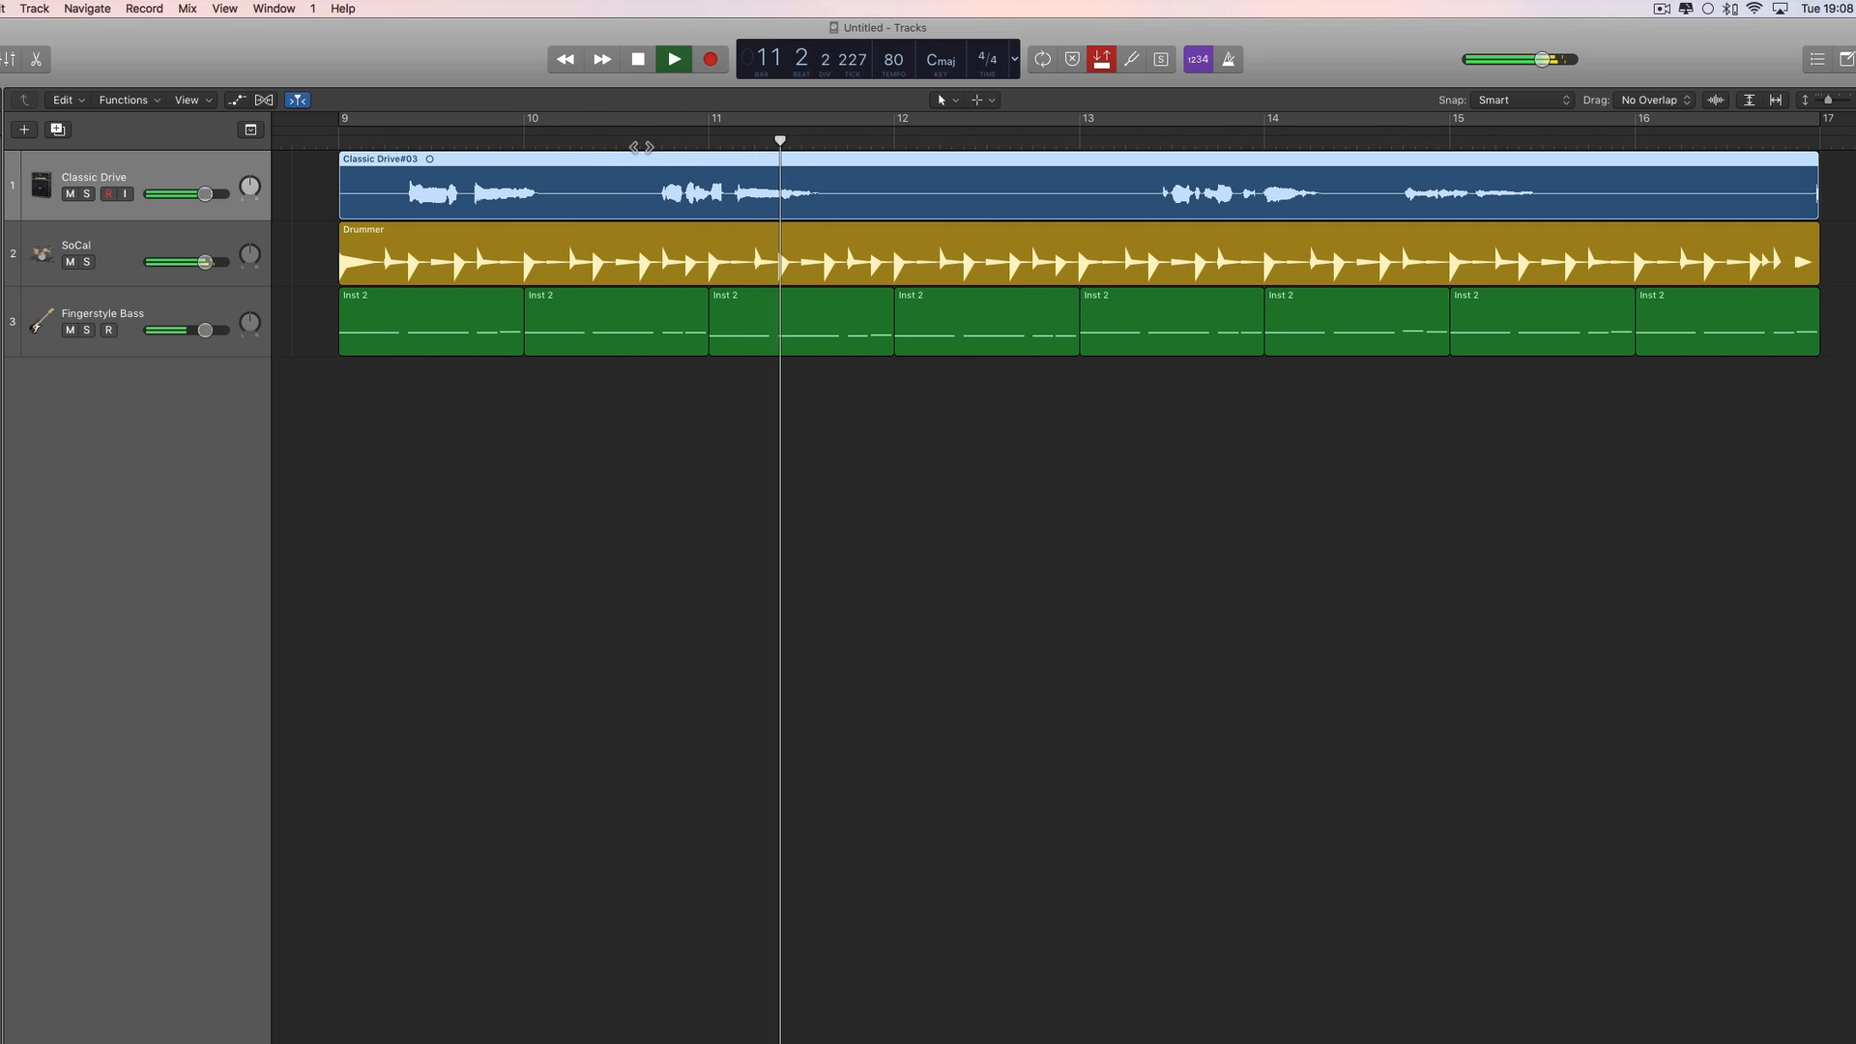
click(1158, 146)
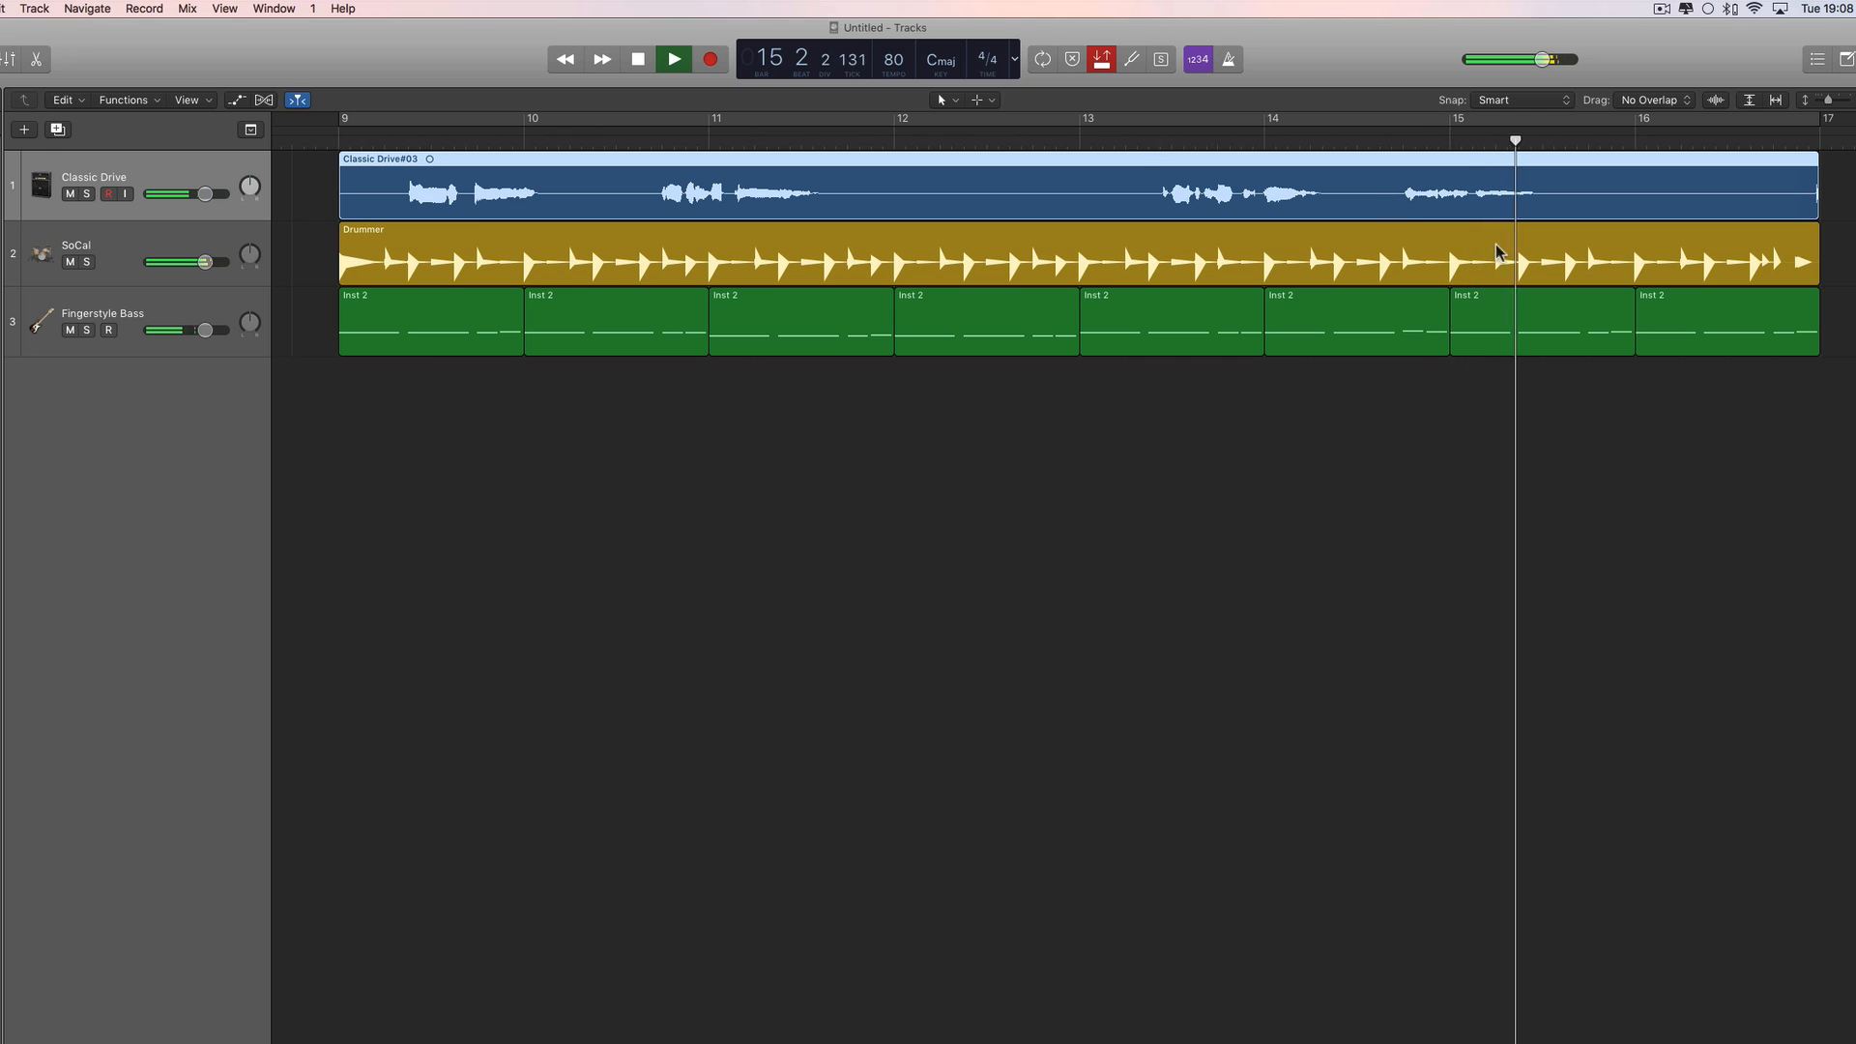
key(space)
Draw the autopunch range around the last guitar phrase, from about bar 14.5 to 15.6.
scroll(1427, 195, right, 3)
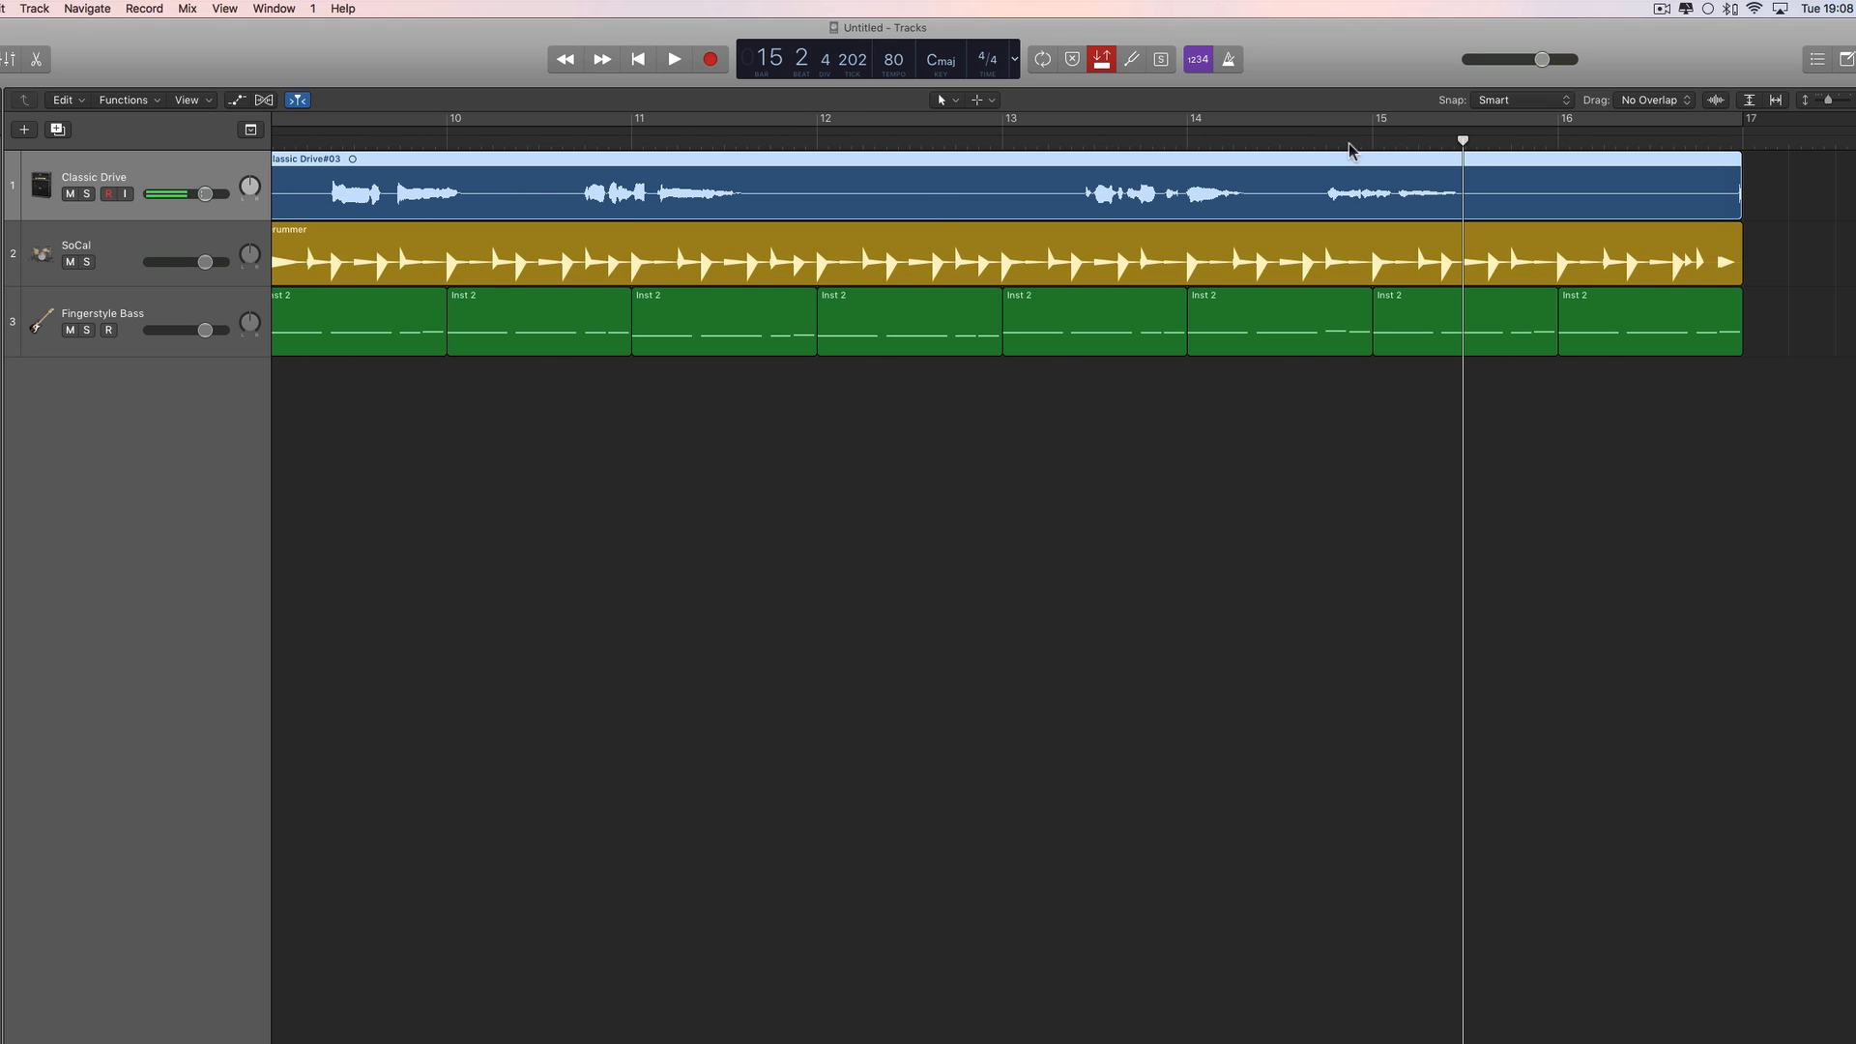
drag(1293, 137, 1500, 154)
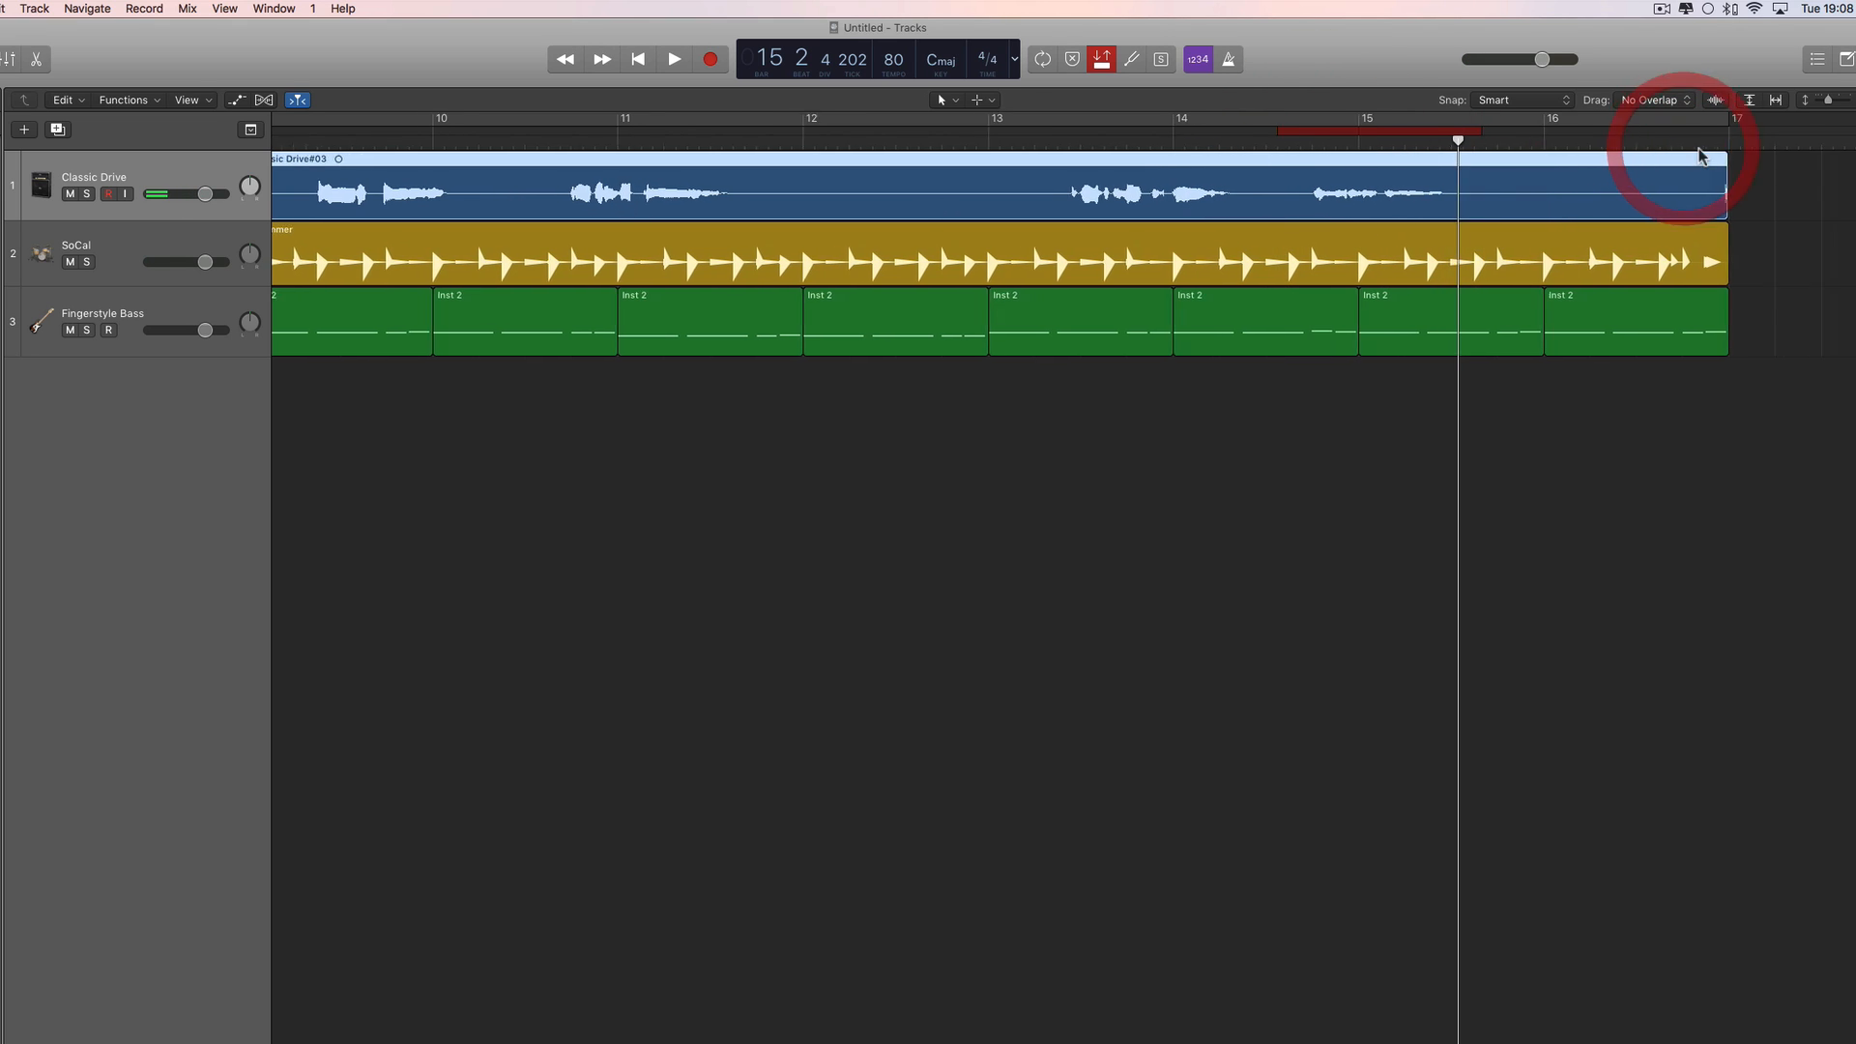
scroll(1699, 154, right, 5)
key(super+Right)
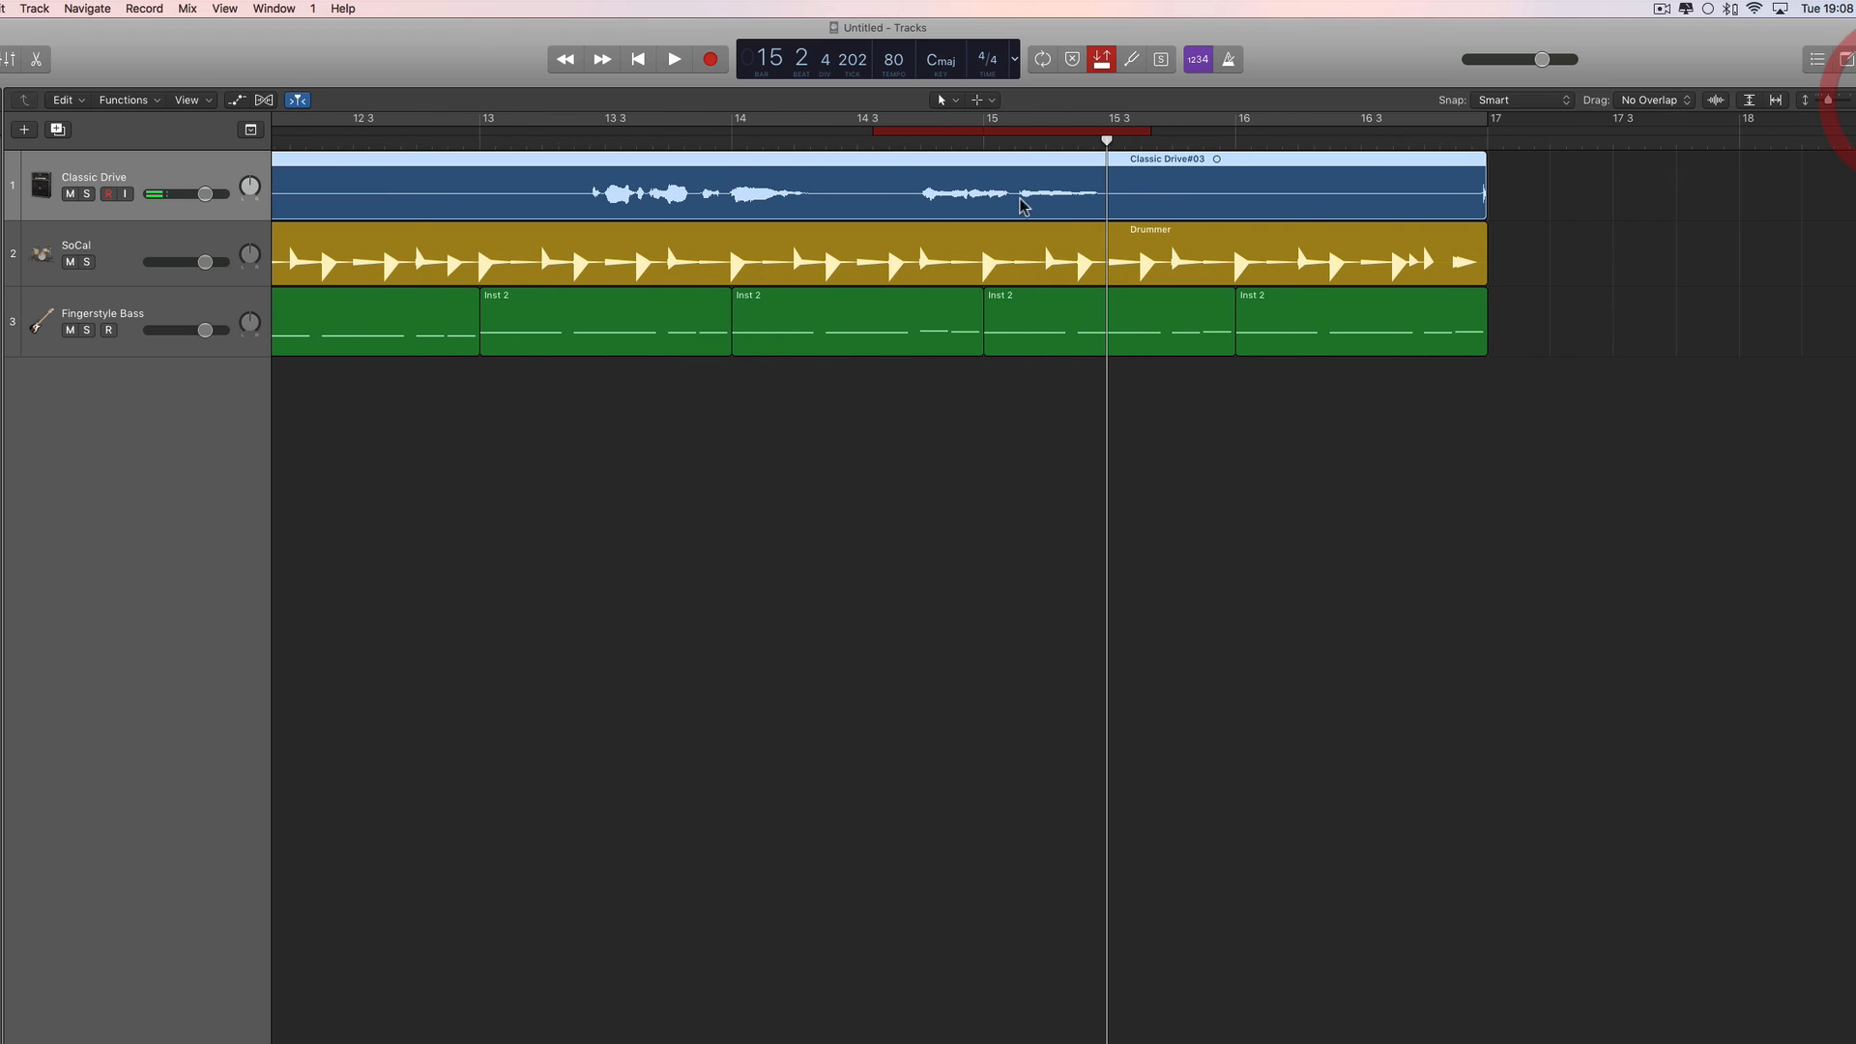
Audition the lead-in to the last guitar phrase in short bursts from about bar 14.5.
click(859, 145)
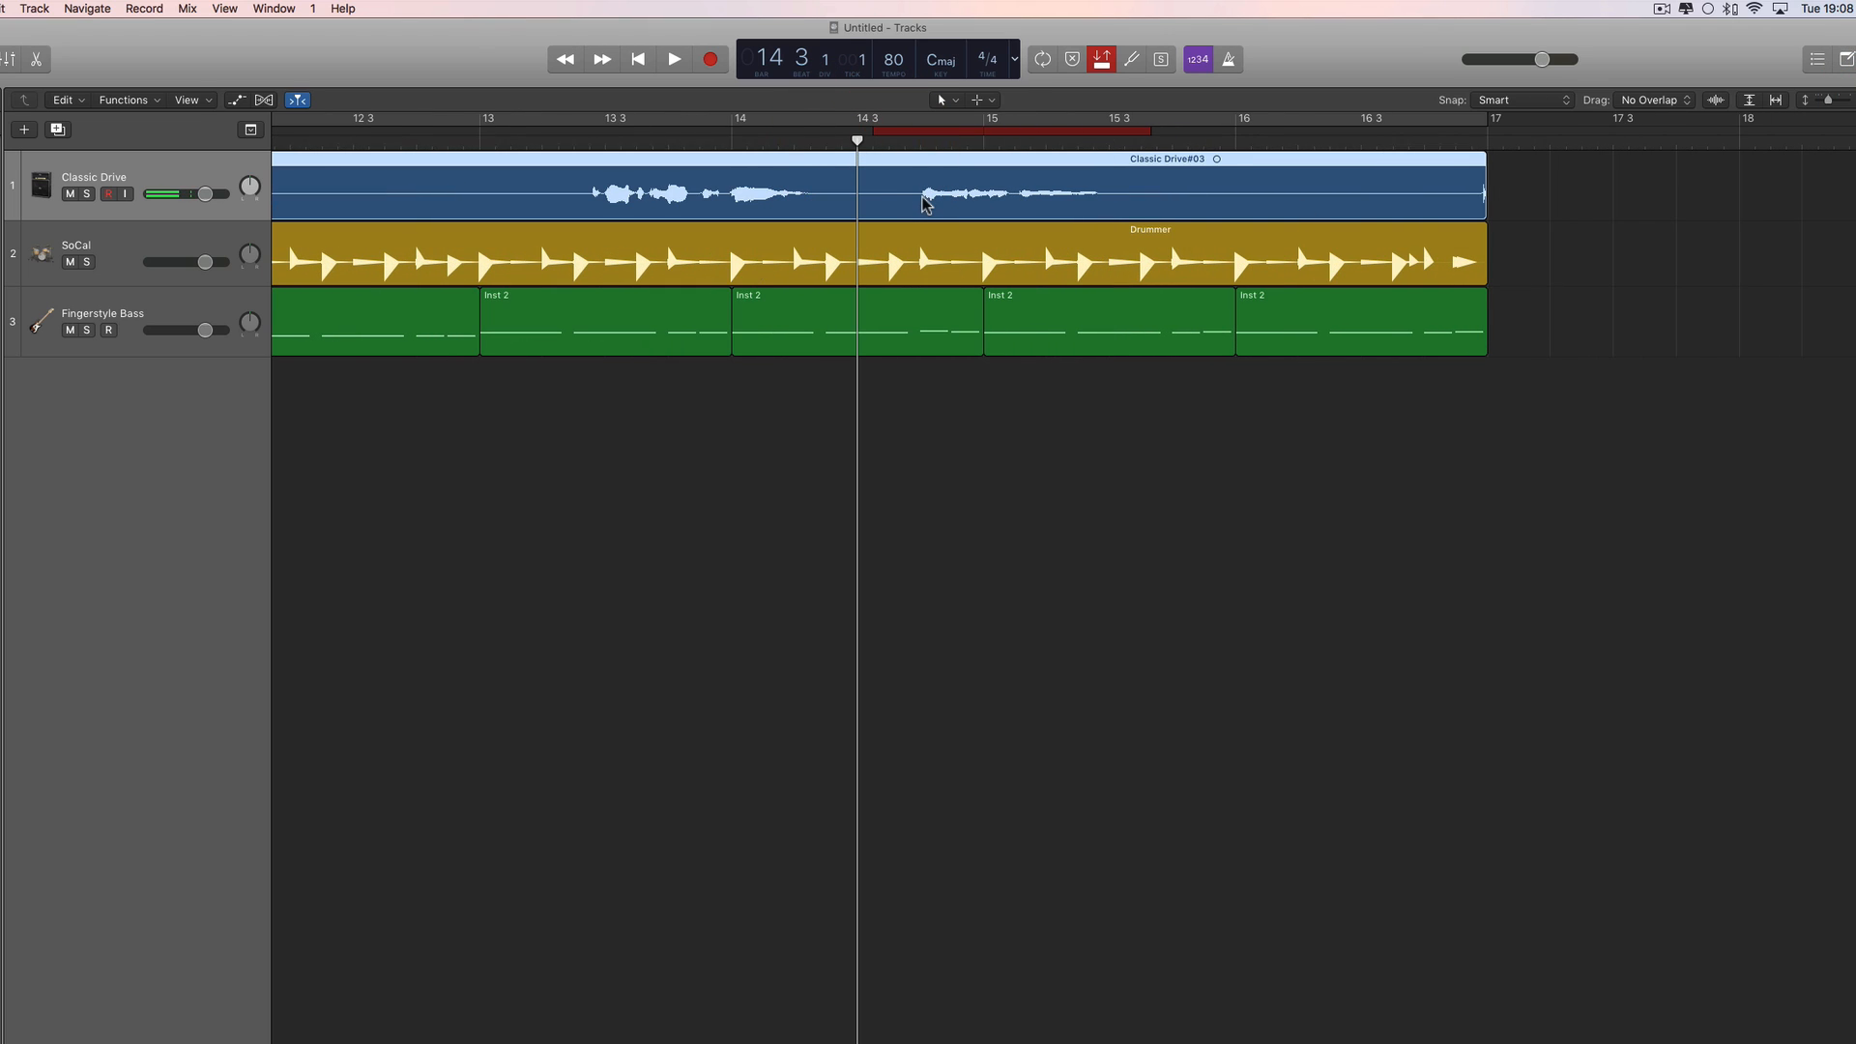
key(space)
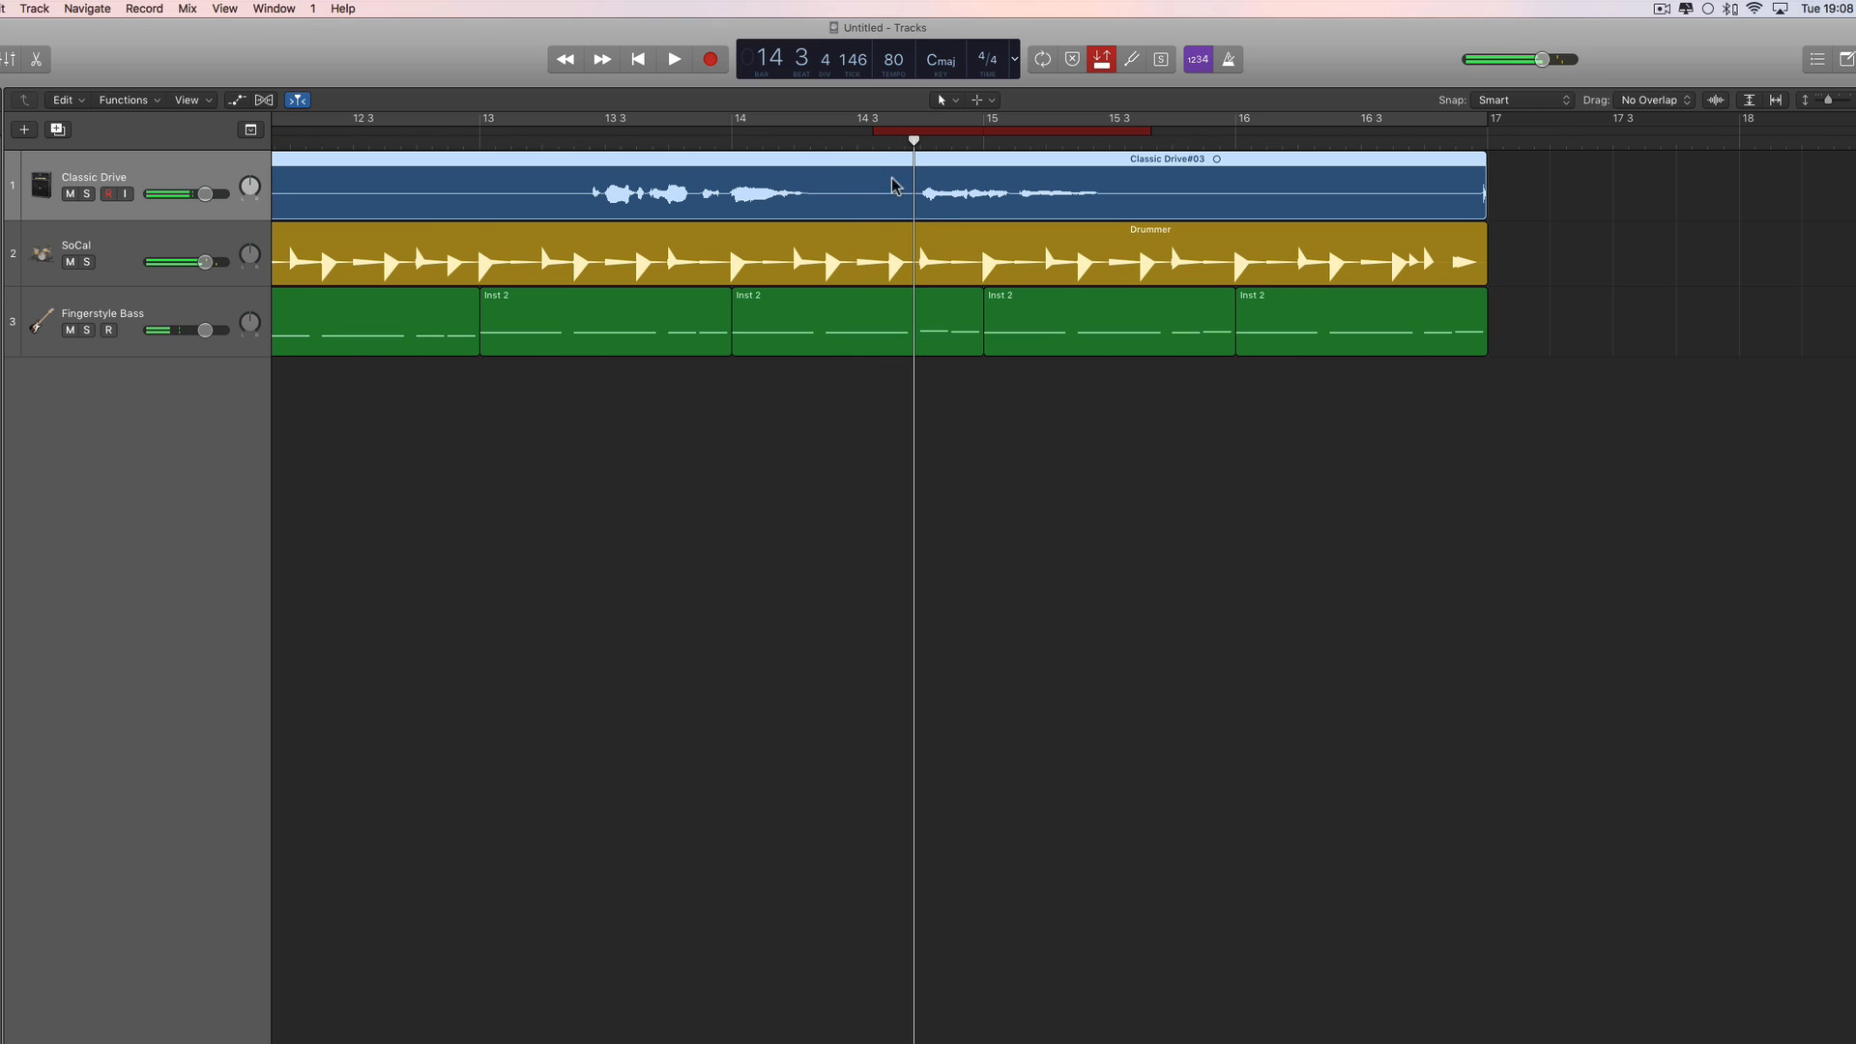
drag(905, 144, 838, 147)
key(space)
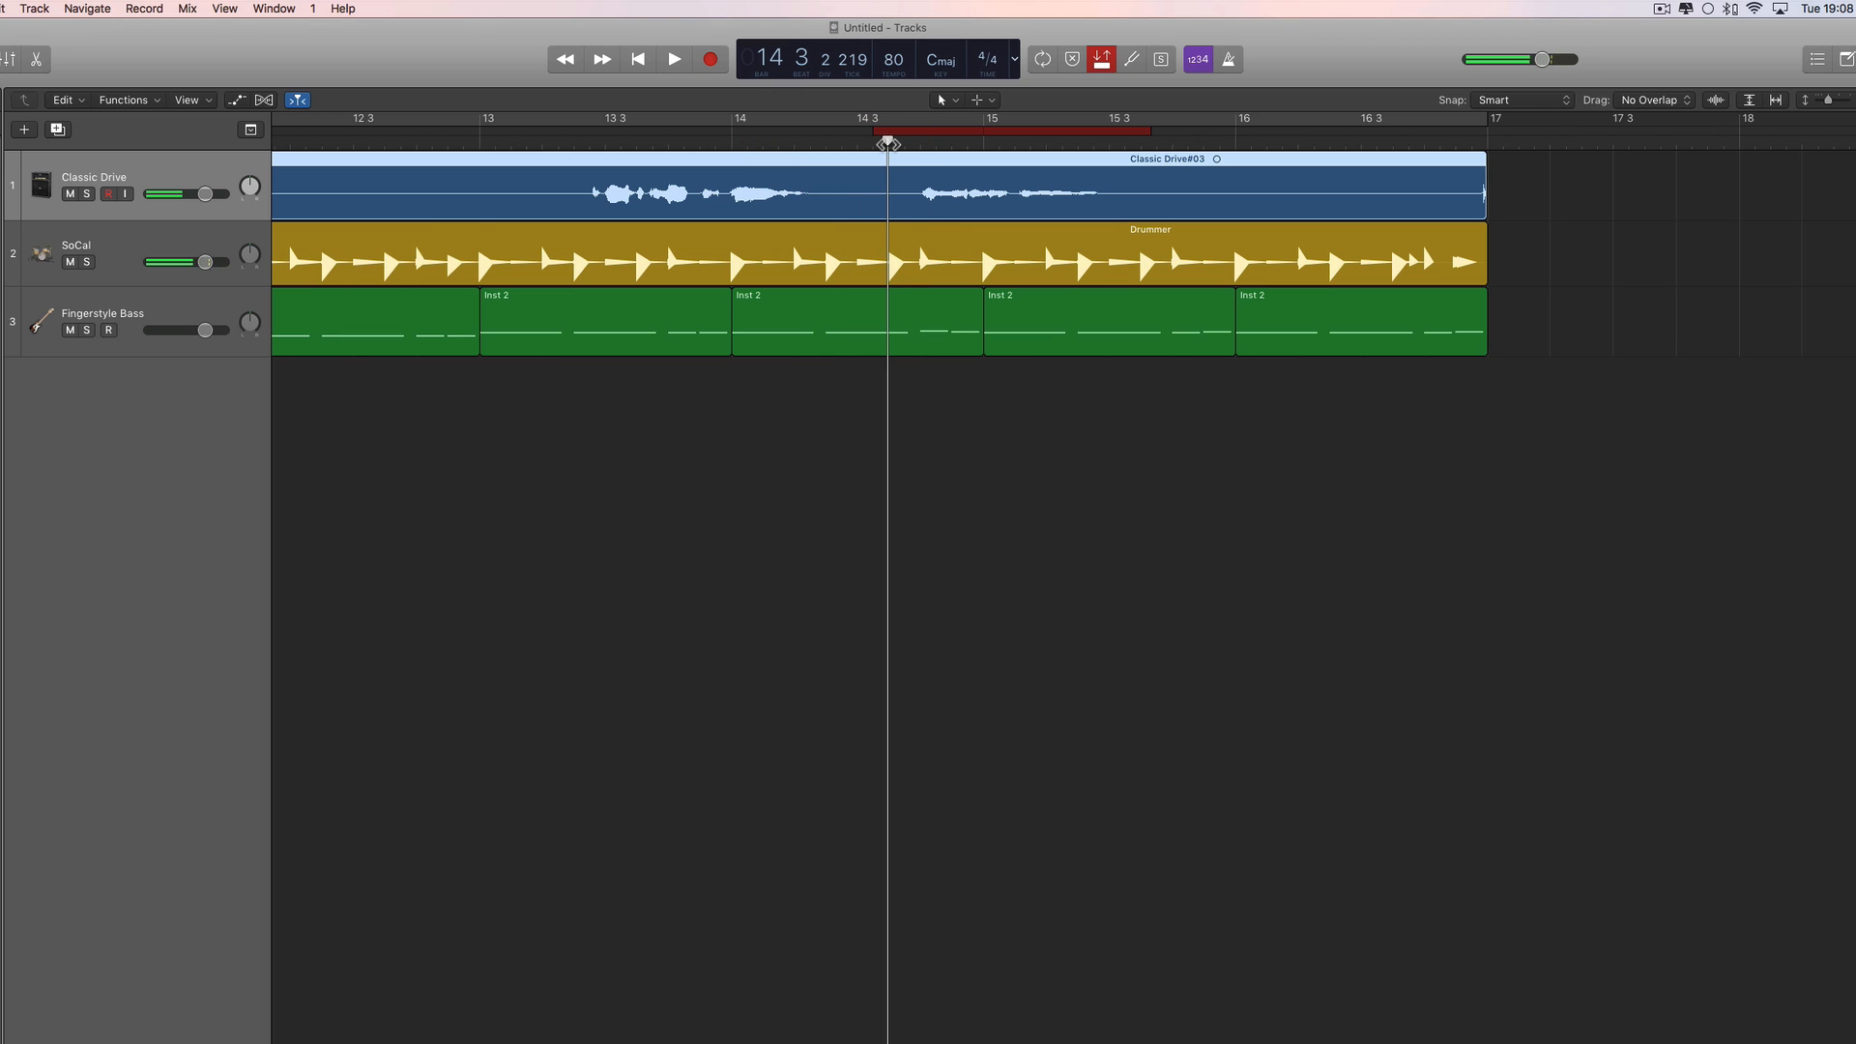
key(space)
key(space)
Move the autopunch range's start slightly earlier, to about bar 14.5, and extend its end to bar 16.
click(881, 145)
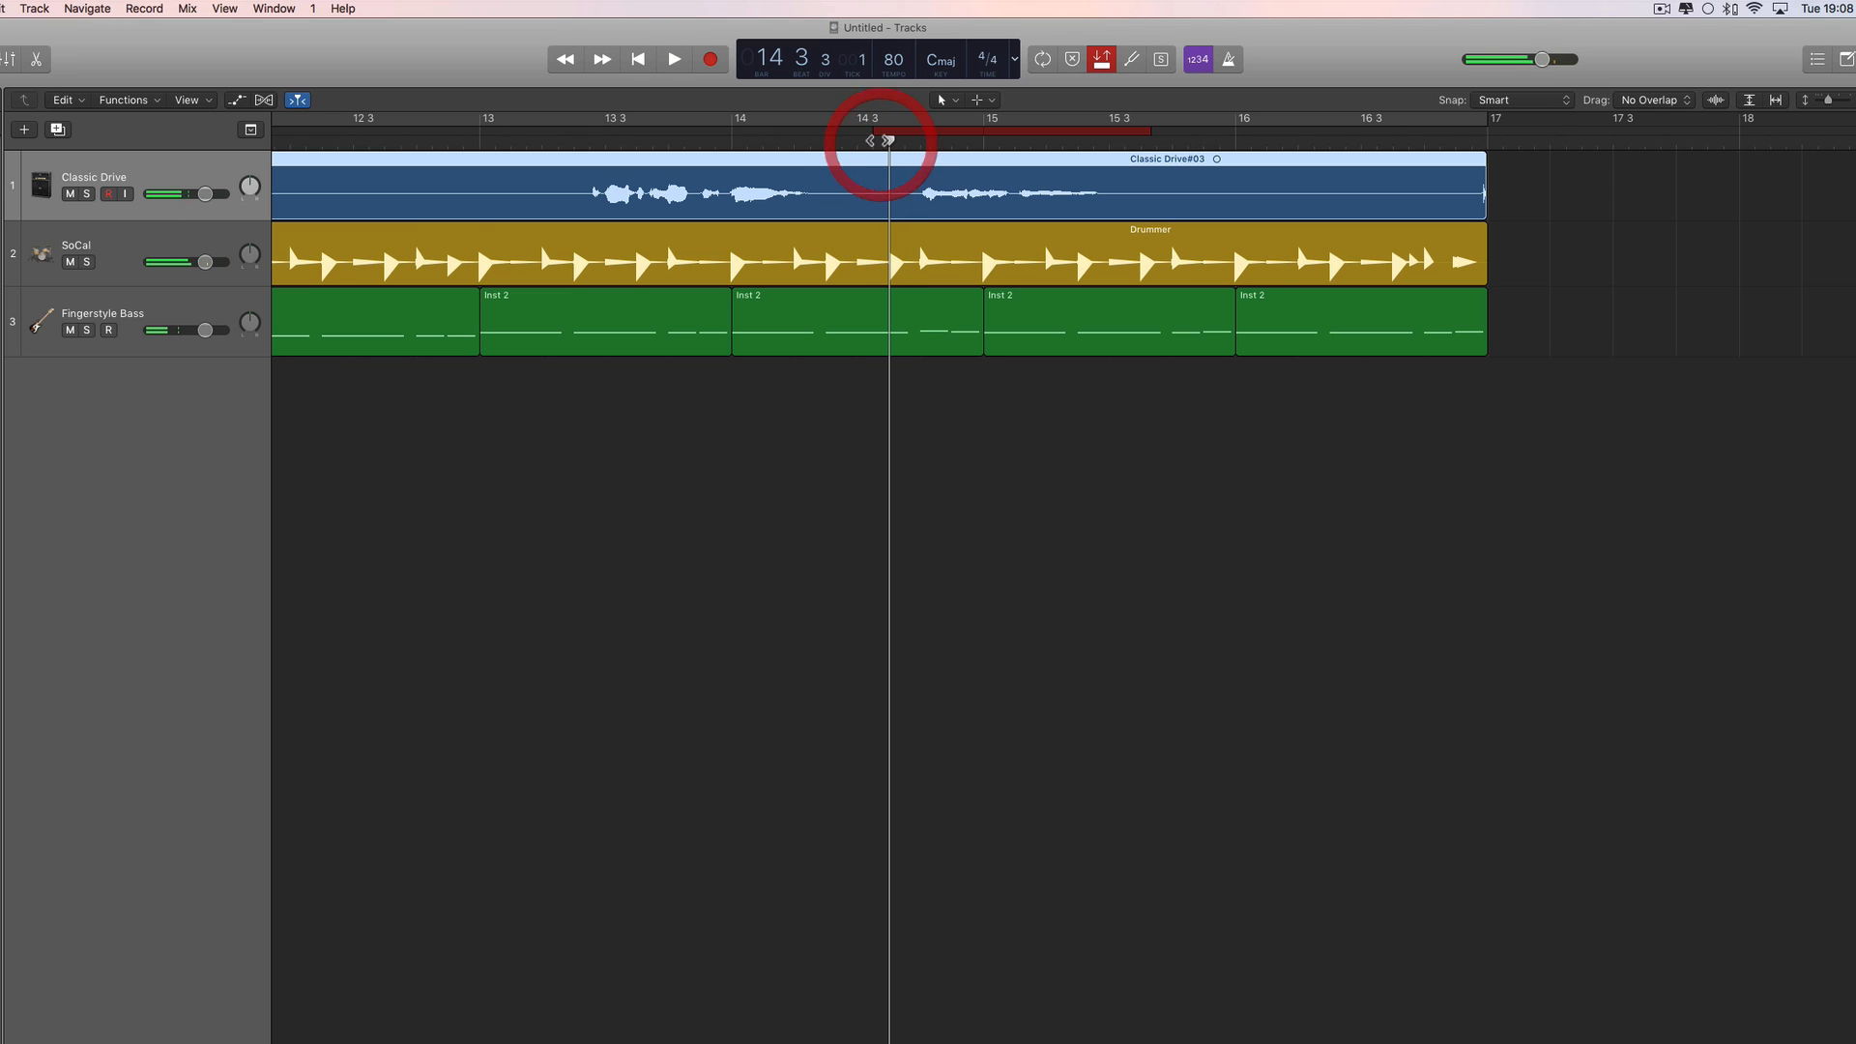
mouse_move(877, 135)
mouse_down()
mouse_move(864, 145)
mouse_move(887, 151)
mouse_up()
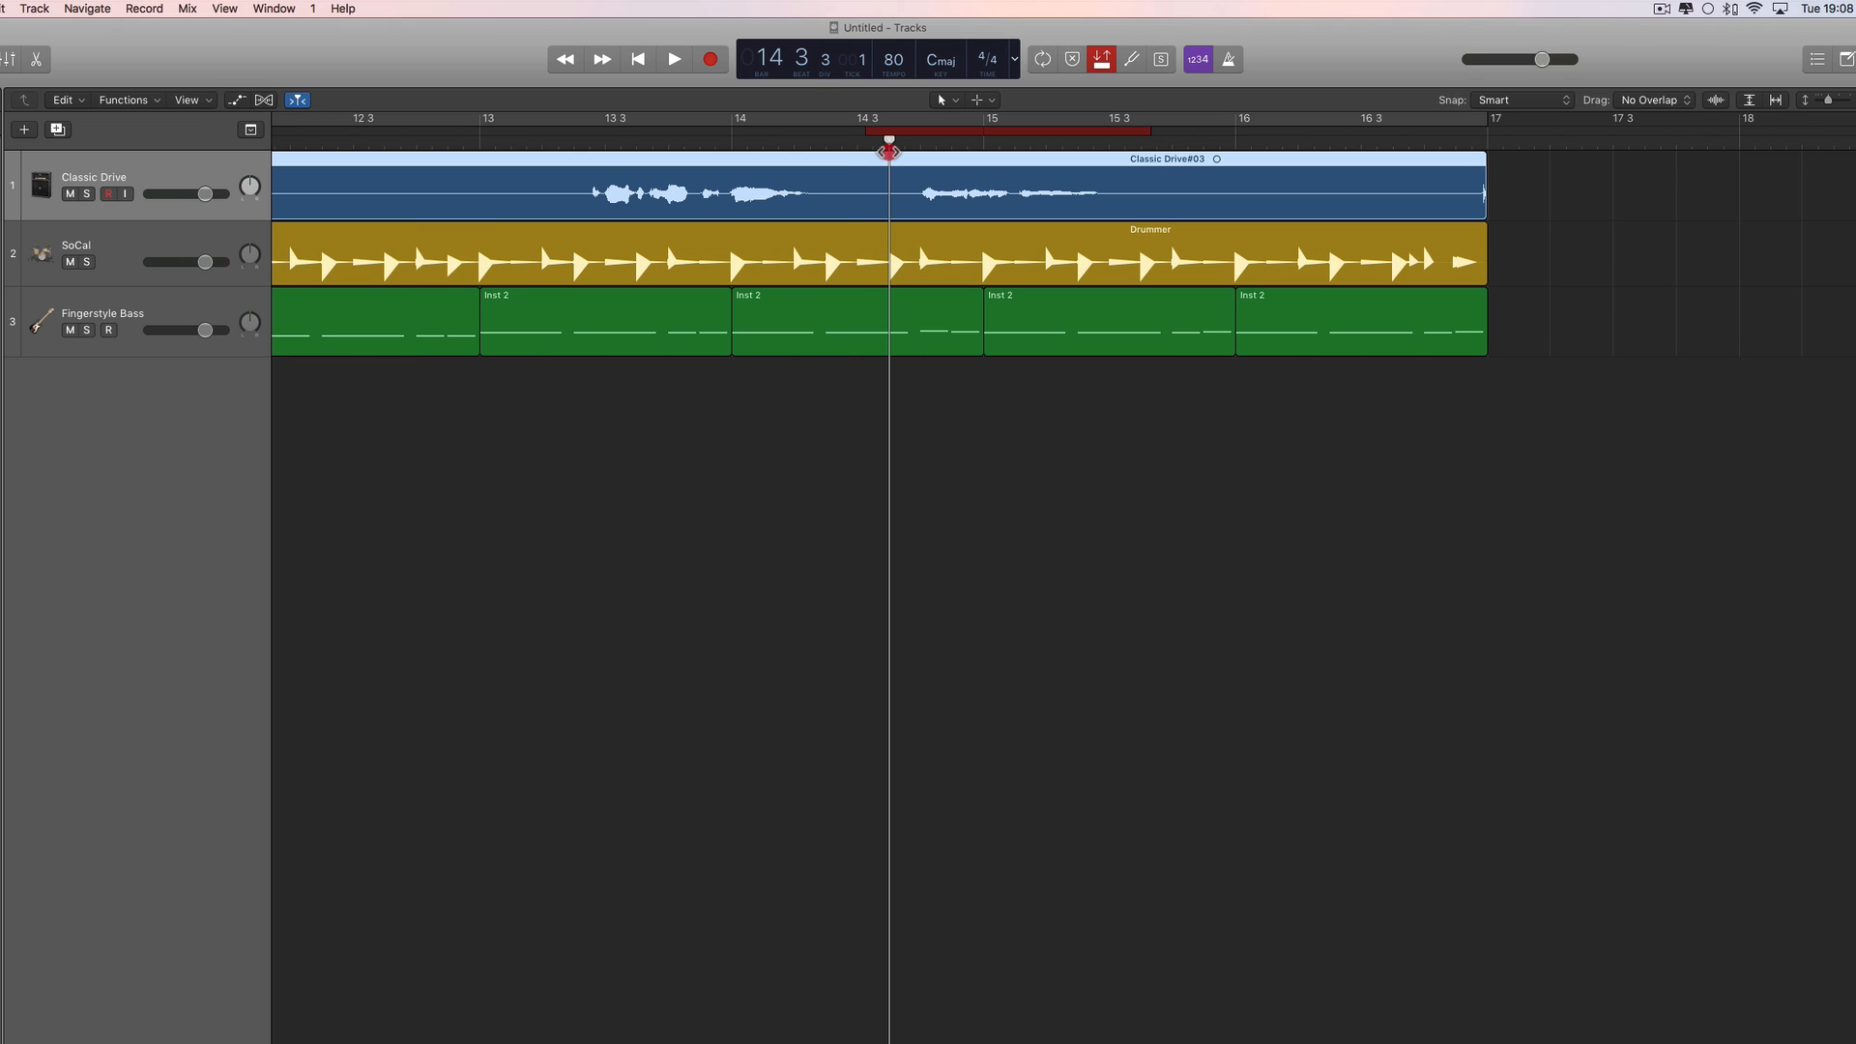
drag(887, 152, 1232, 139)
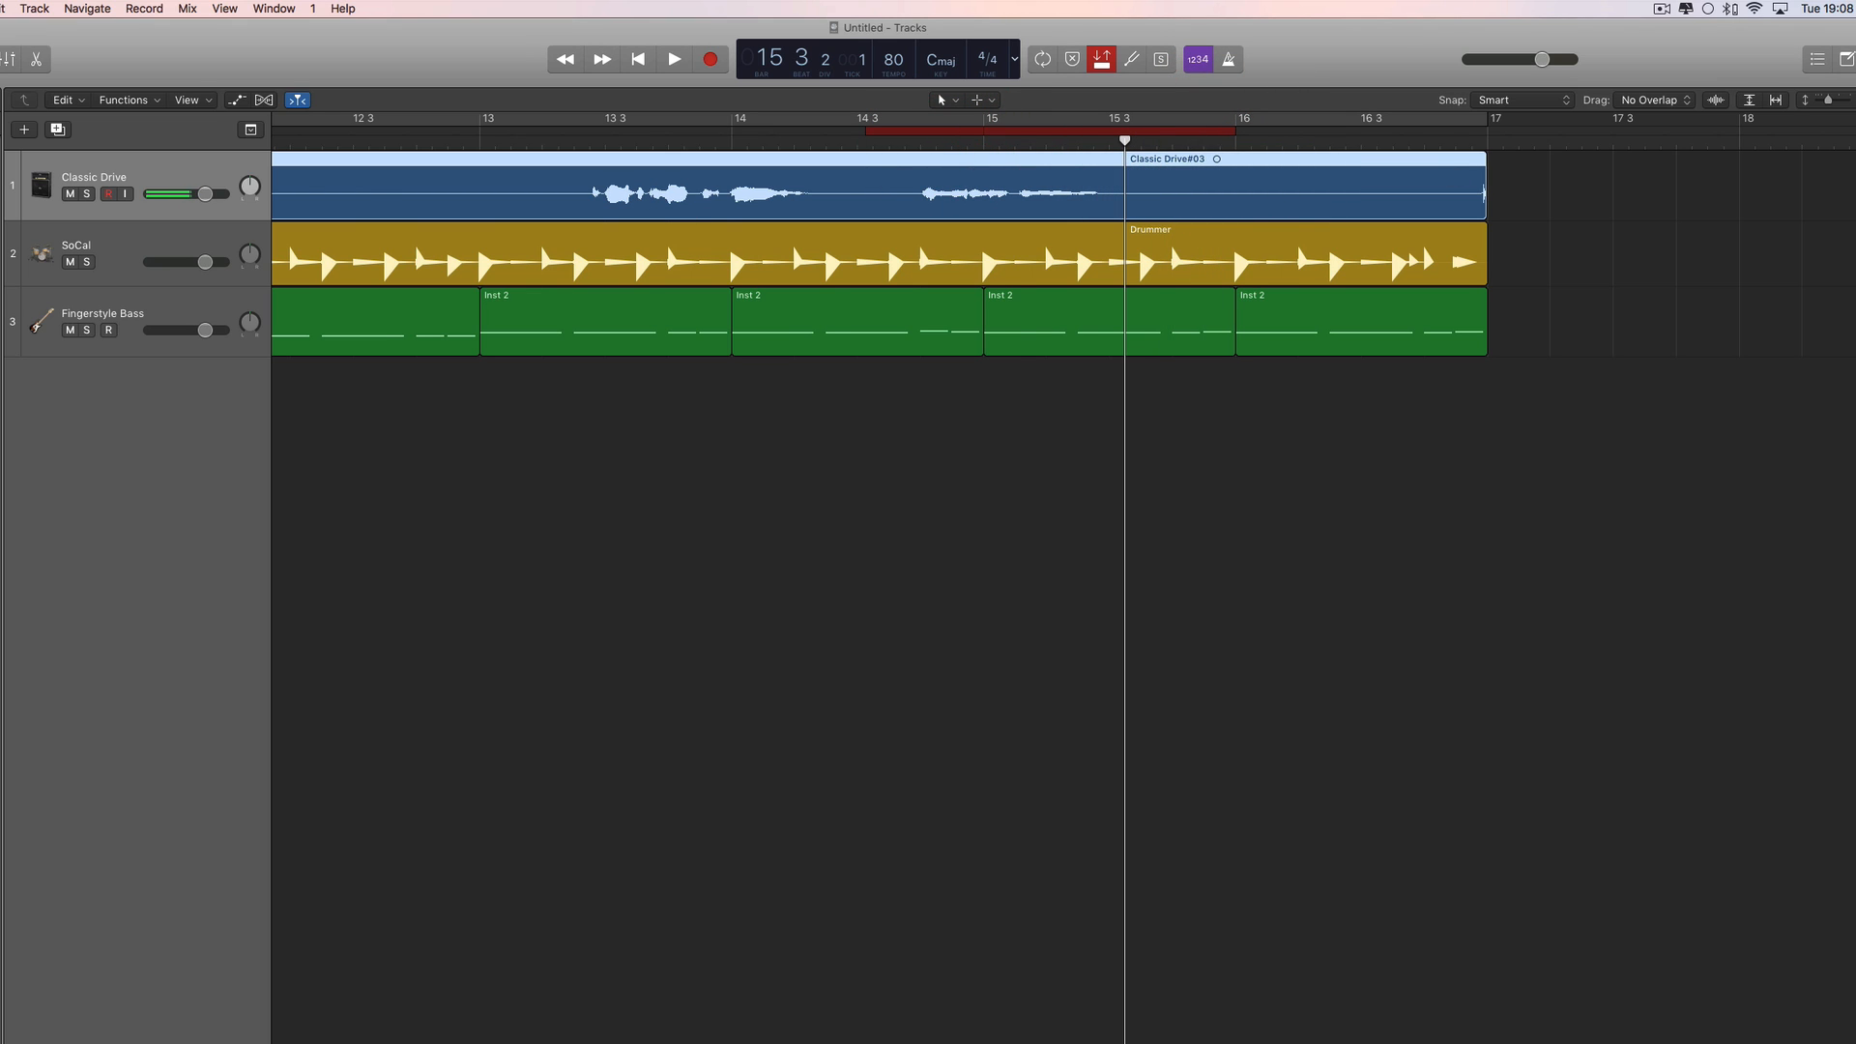
Record an autopunch pass of the last phrase on the Classic Drive track from about bar 10.7, stopping just past bar 16.
key(super+Left)
scroll(1105, 259, left, 5)
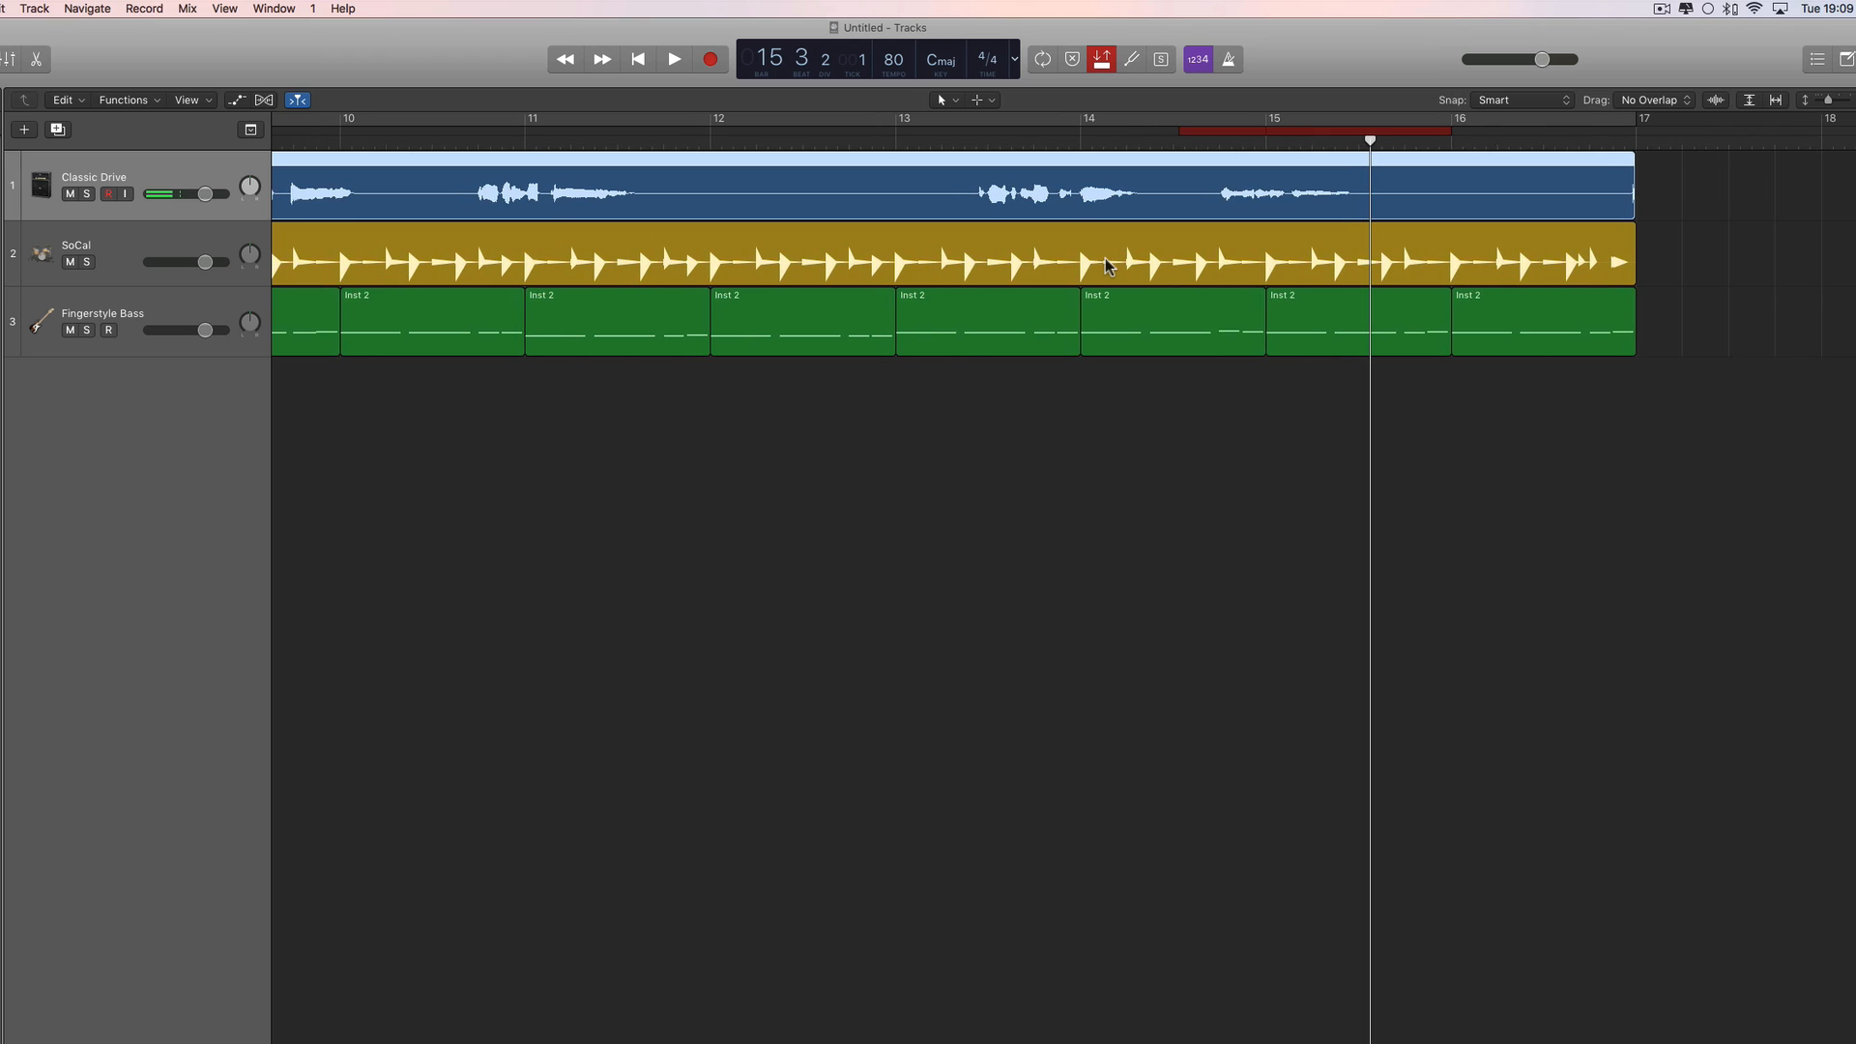
key(super+Left)
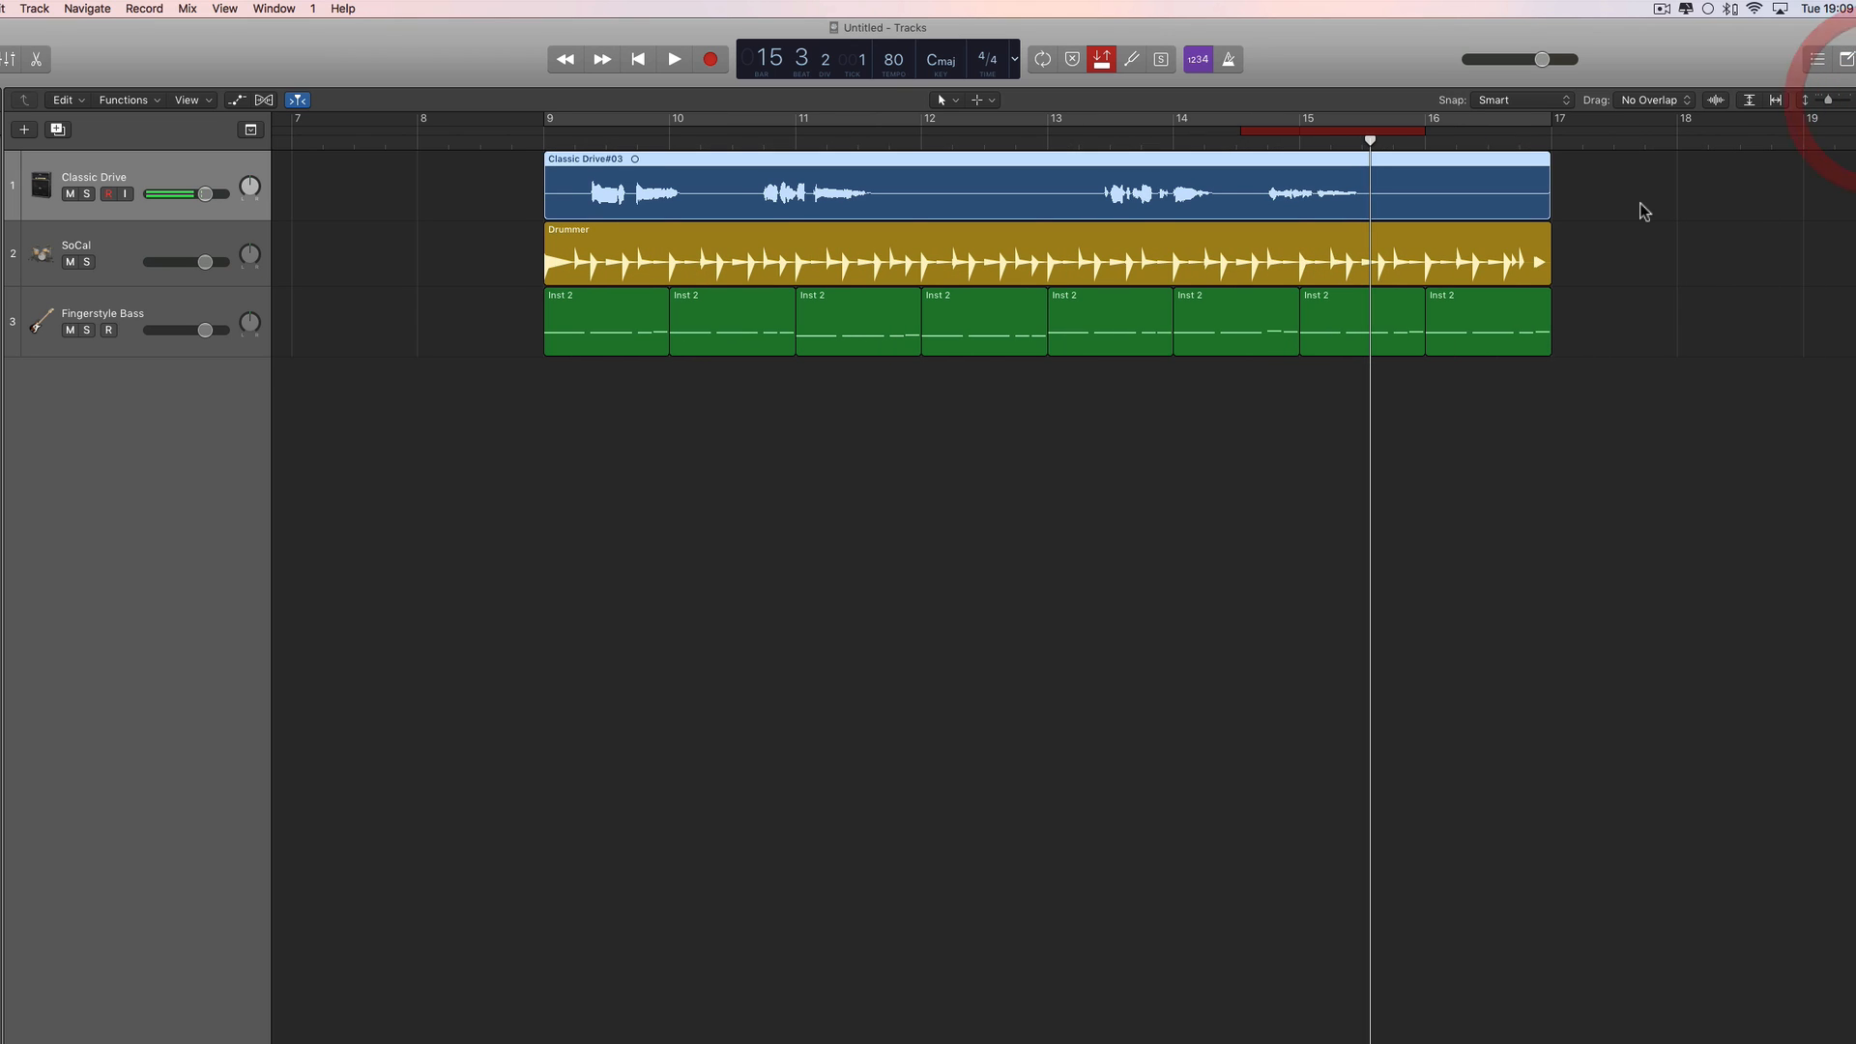
scroll(1637, 207, right, 2)
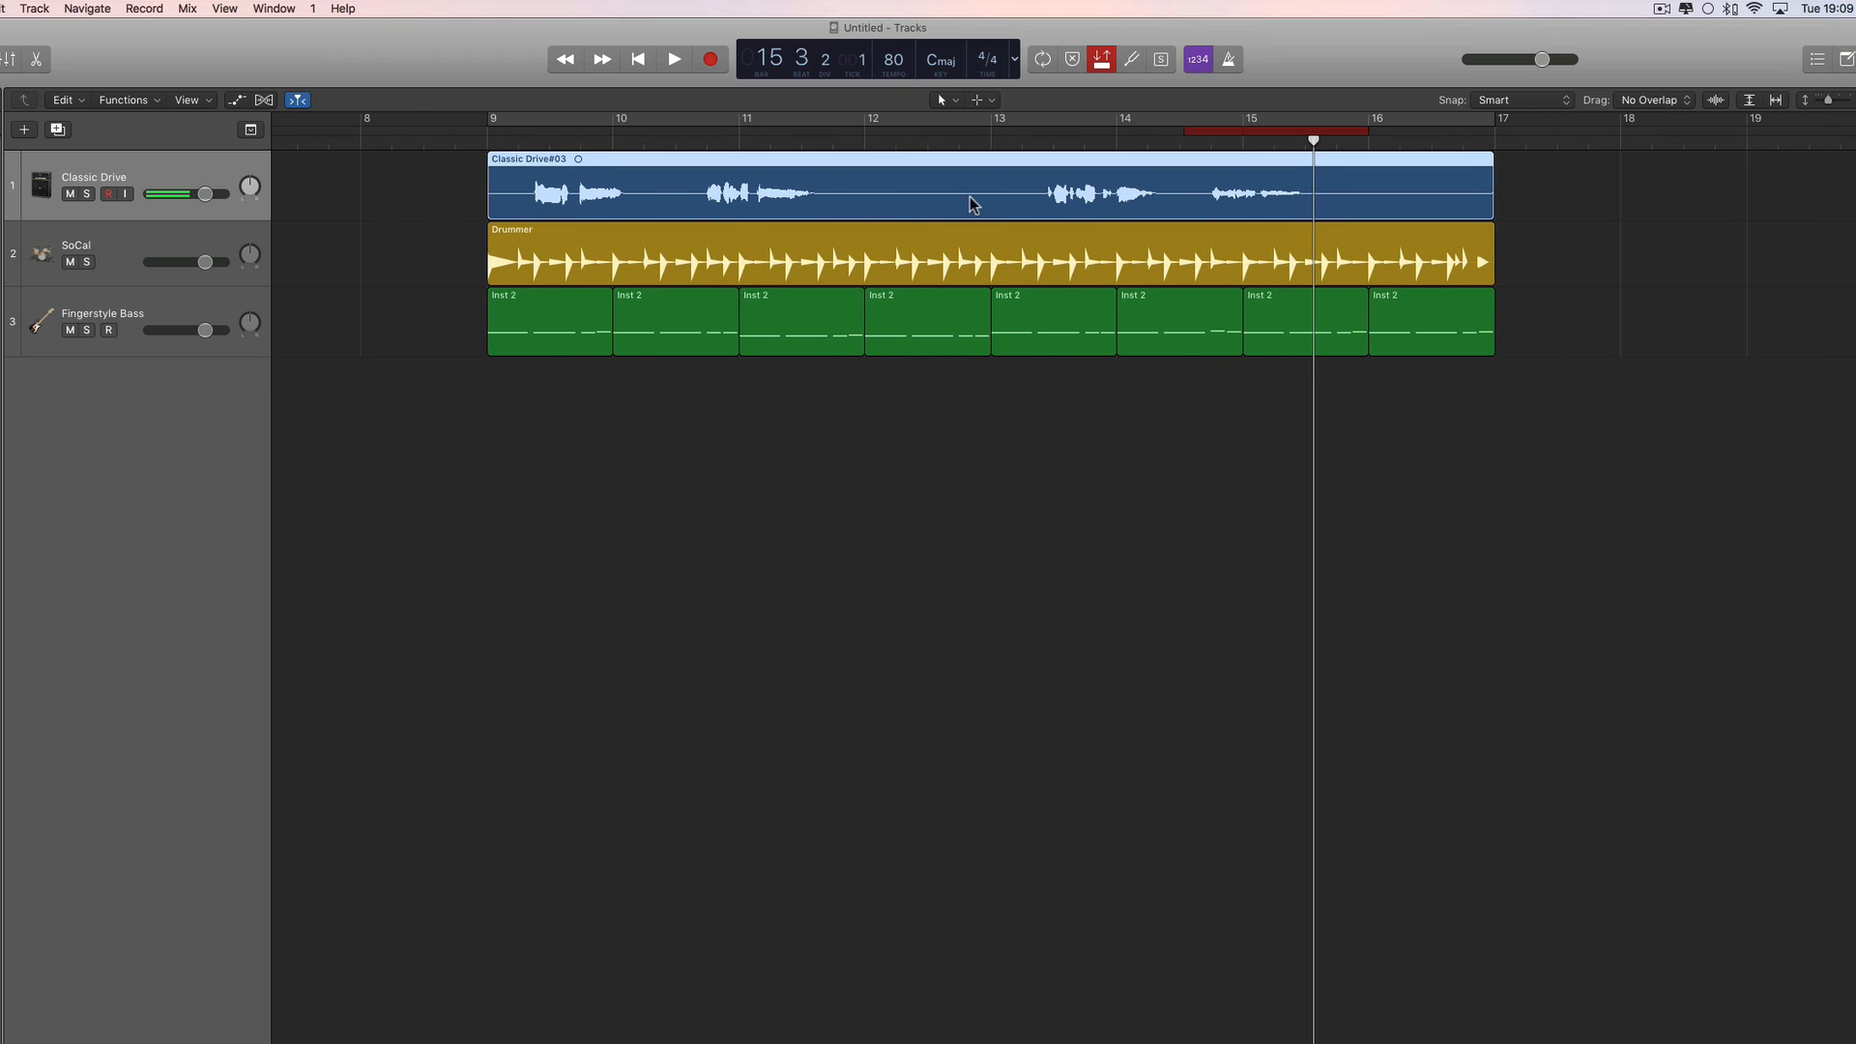
scroll(1092, 189, right, 1)
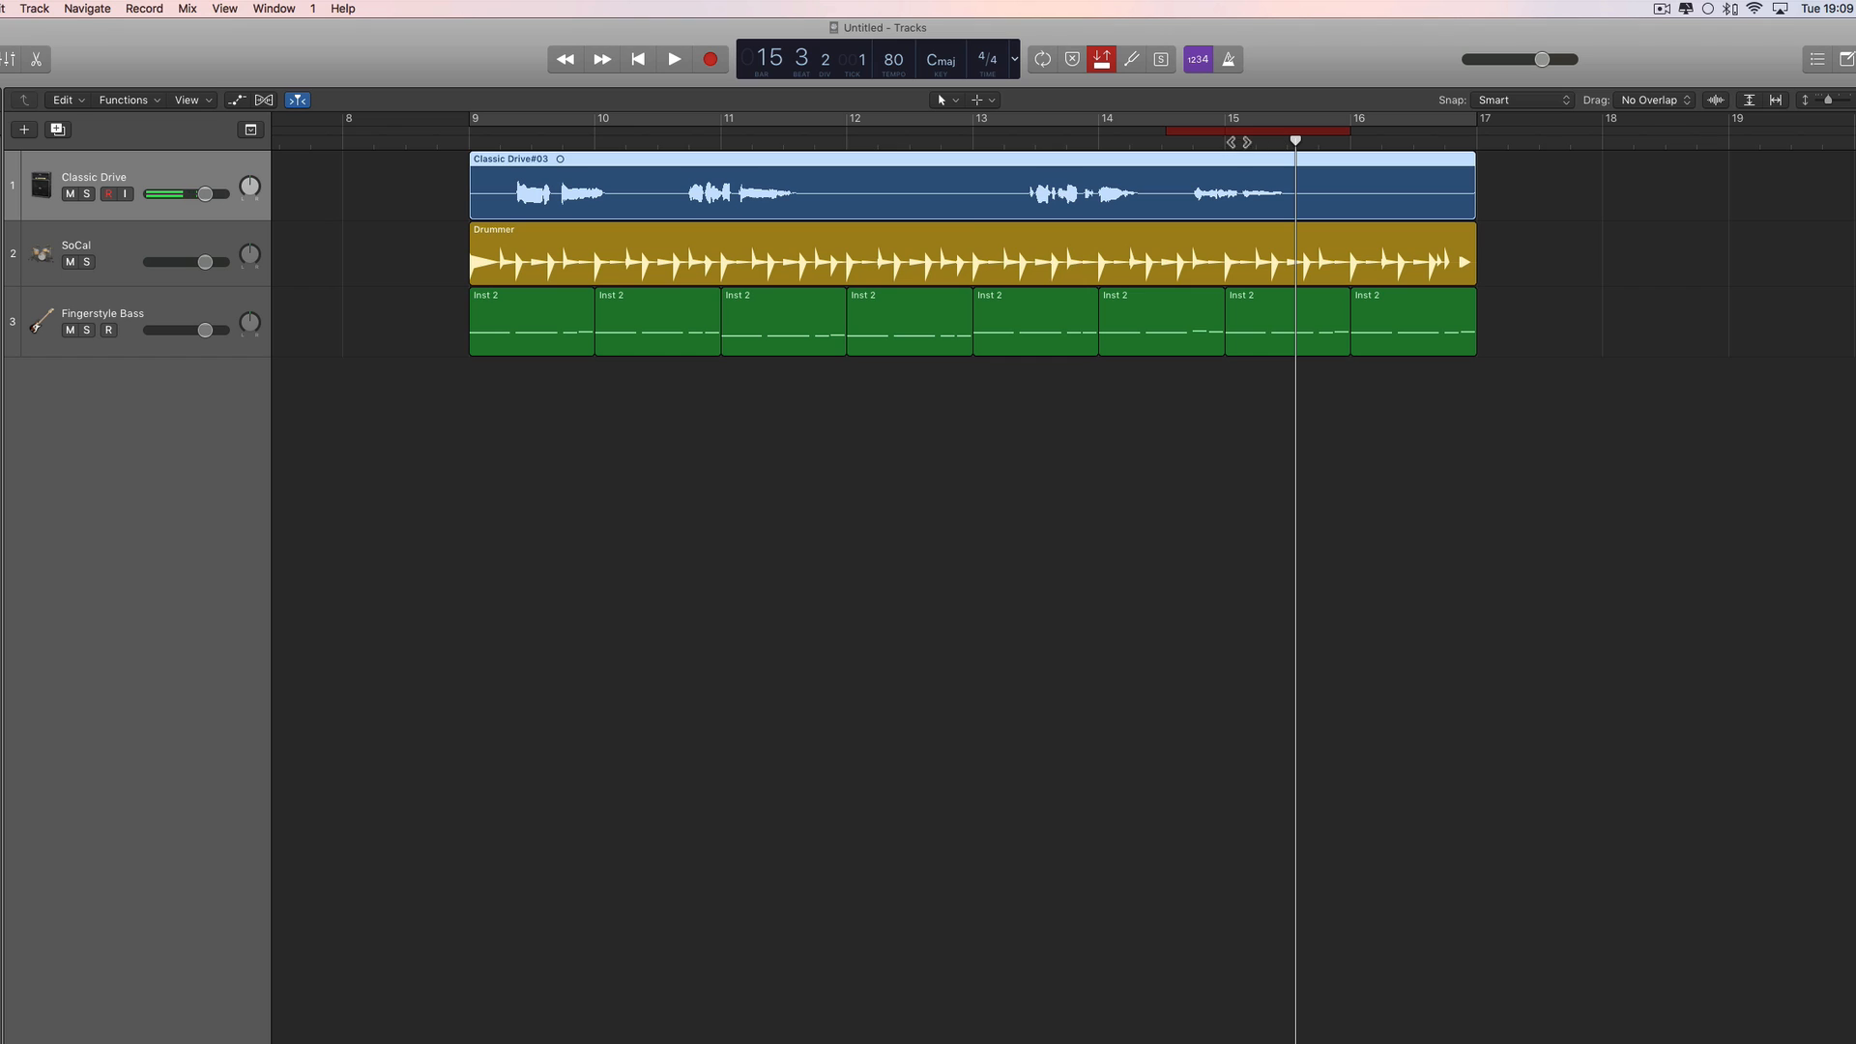
click(689, 144)
click(708, 63)
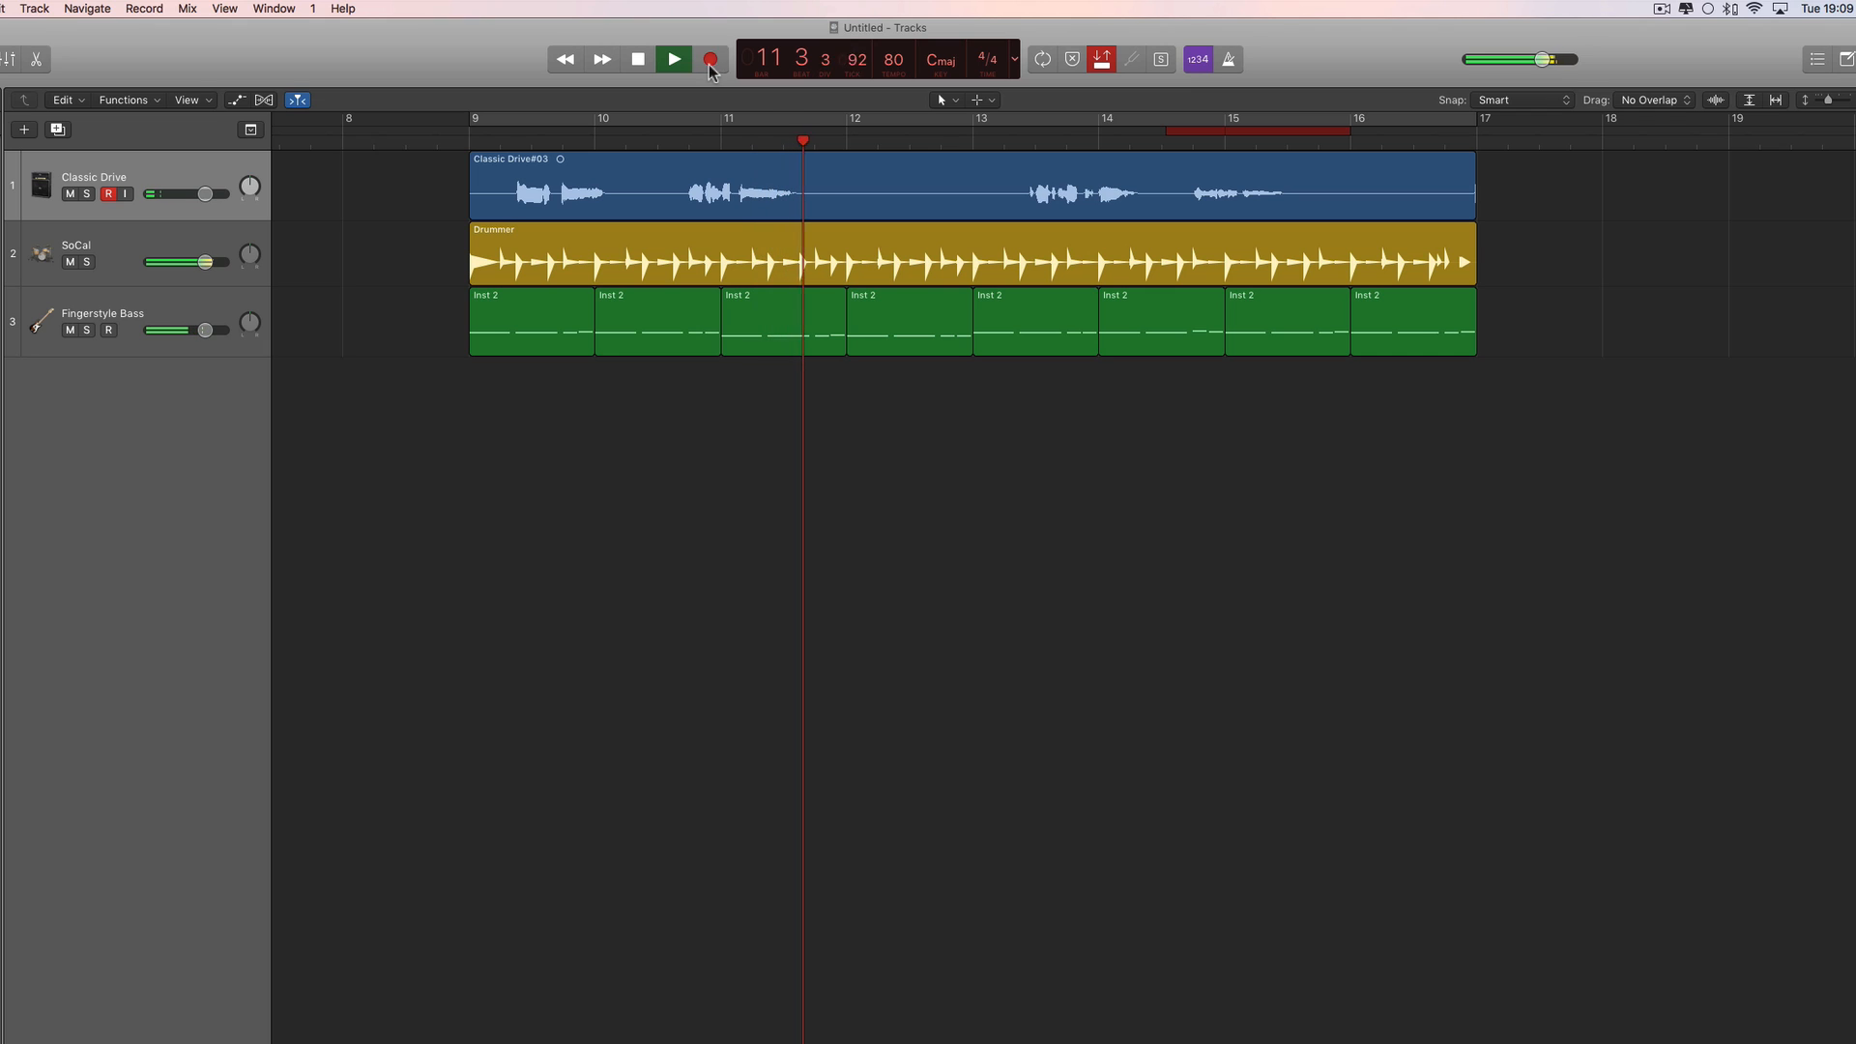
scroll(1181, 302, right, 2)
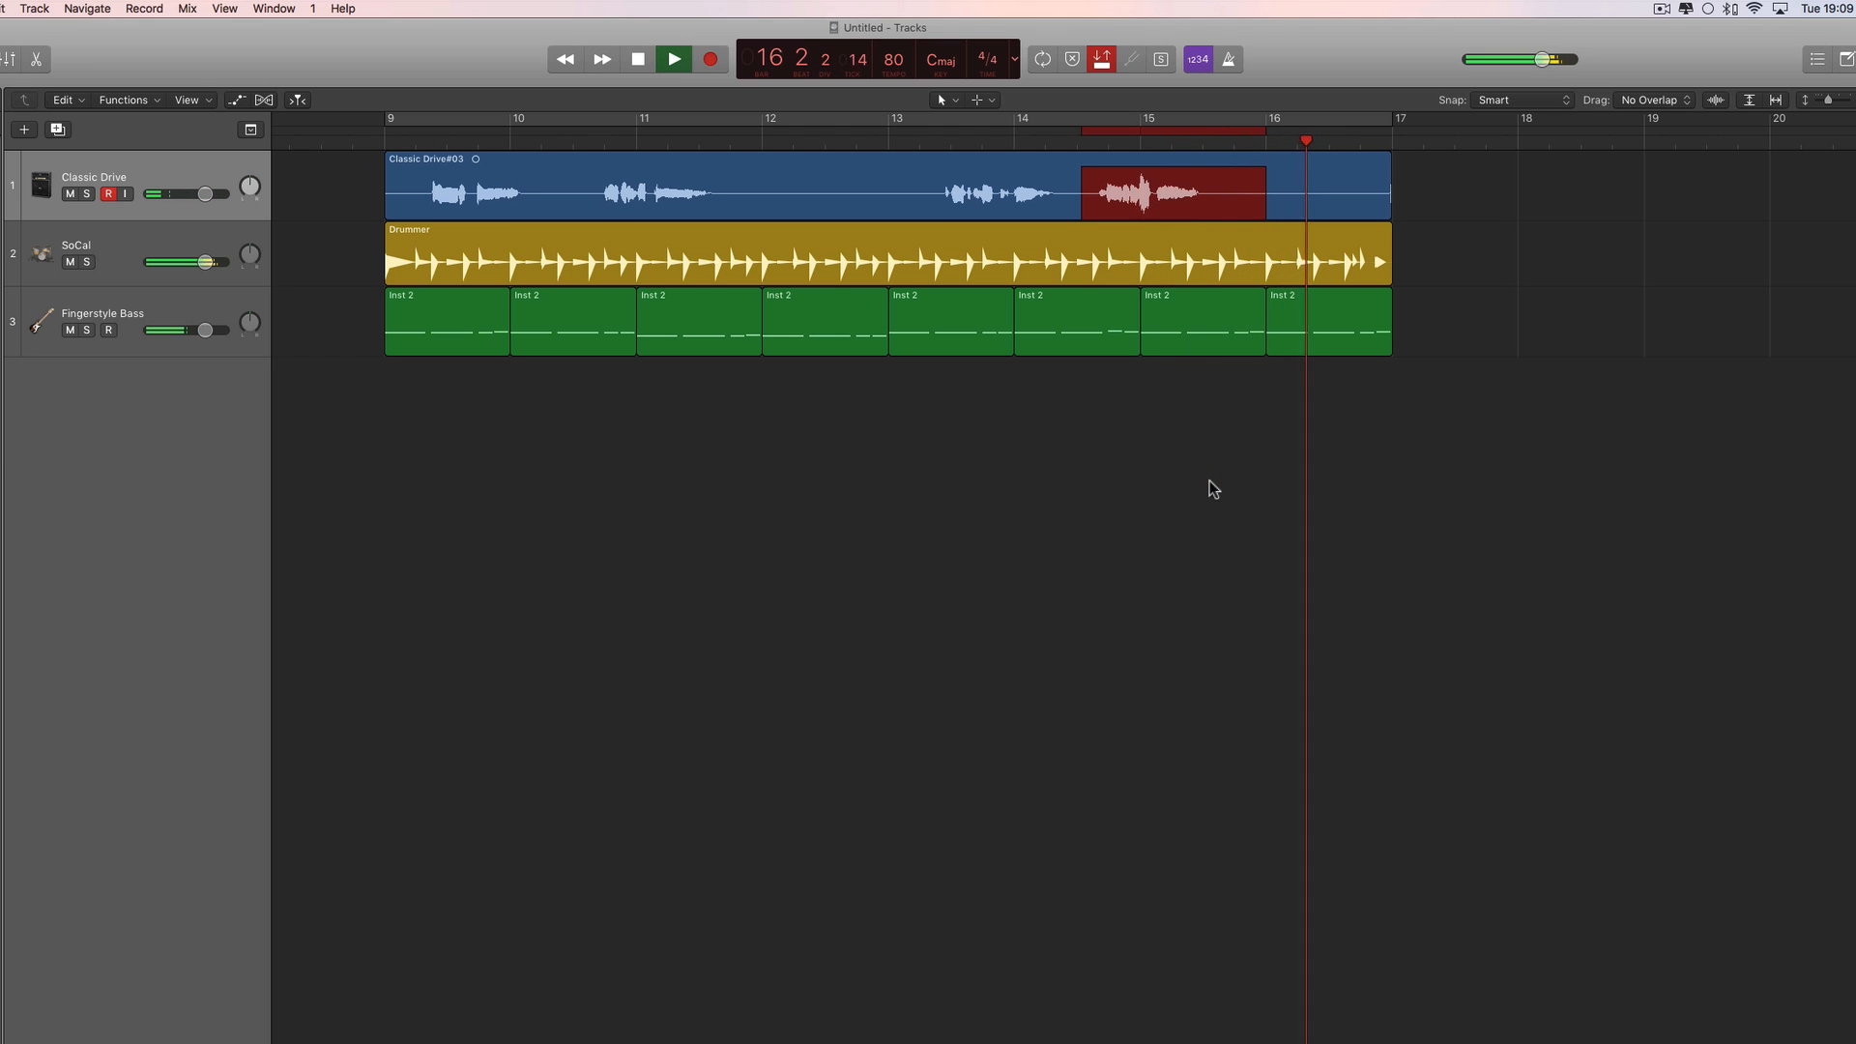
key(space)
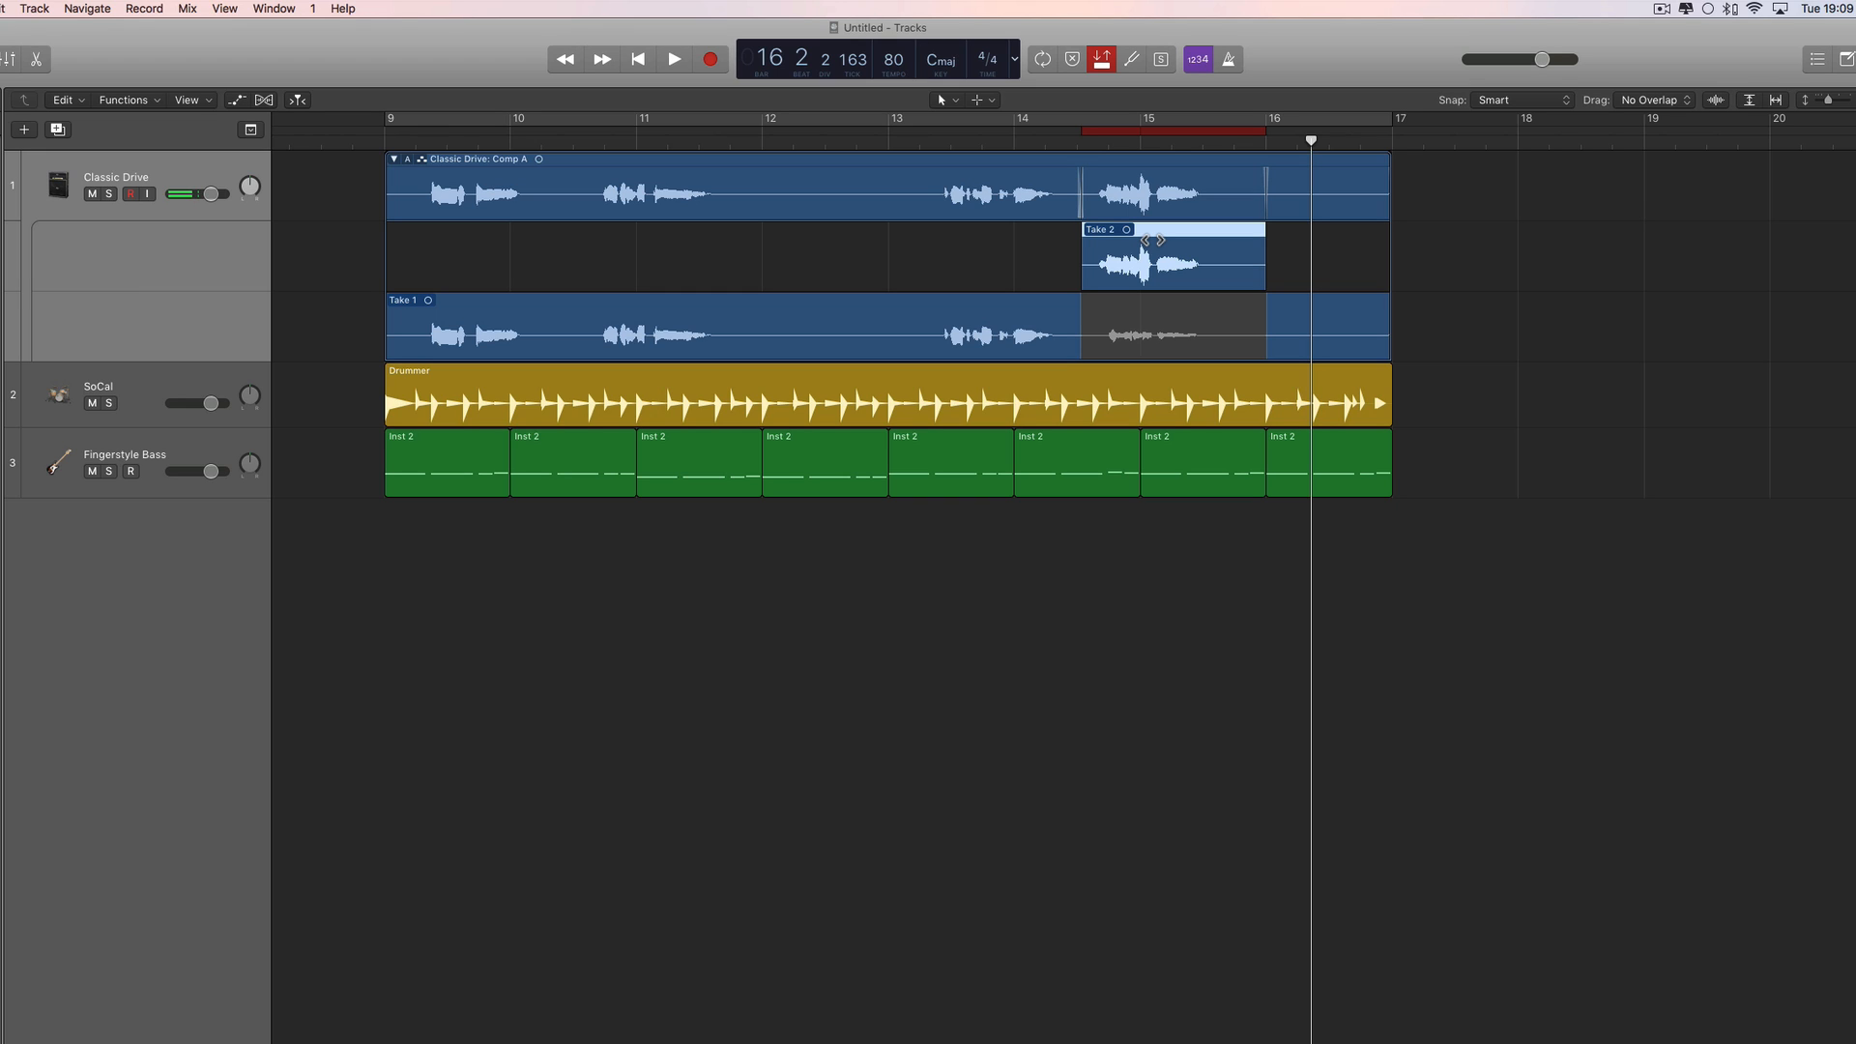
Inspect the comp sections in the opened take folder, comparing the Take 1 sections with the punched-in Take 2 section.
click(926, 317)
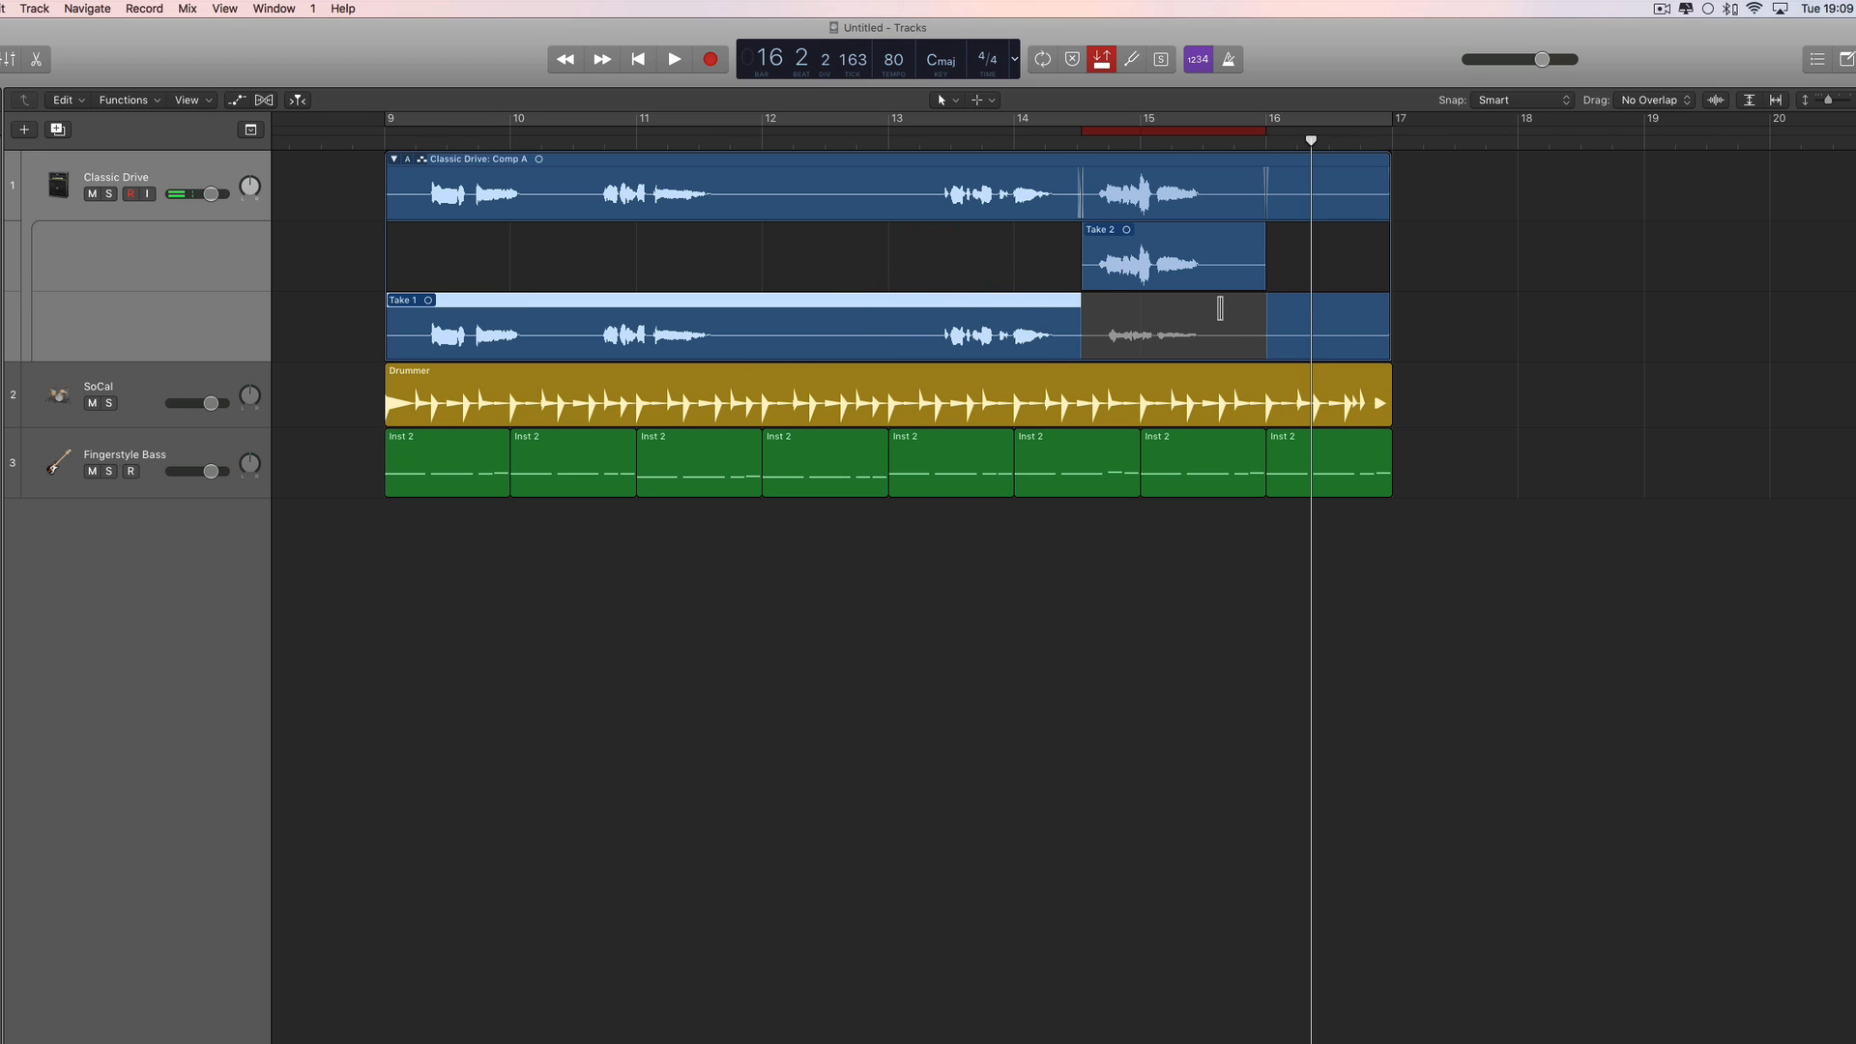
click(1189, 251)
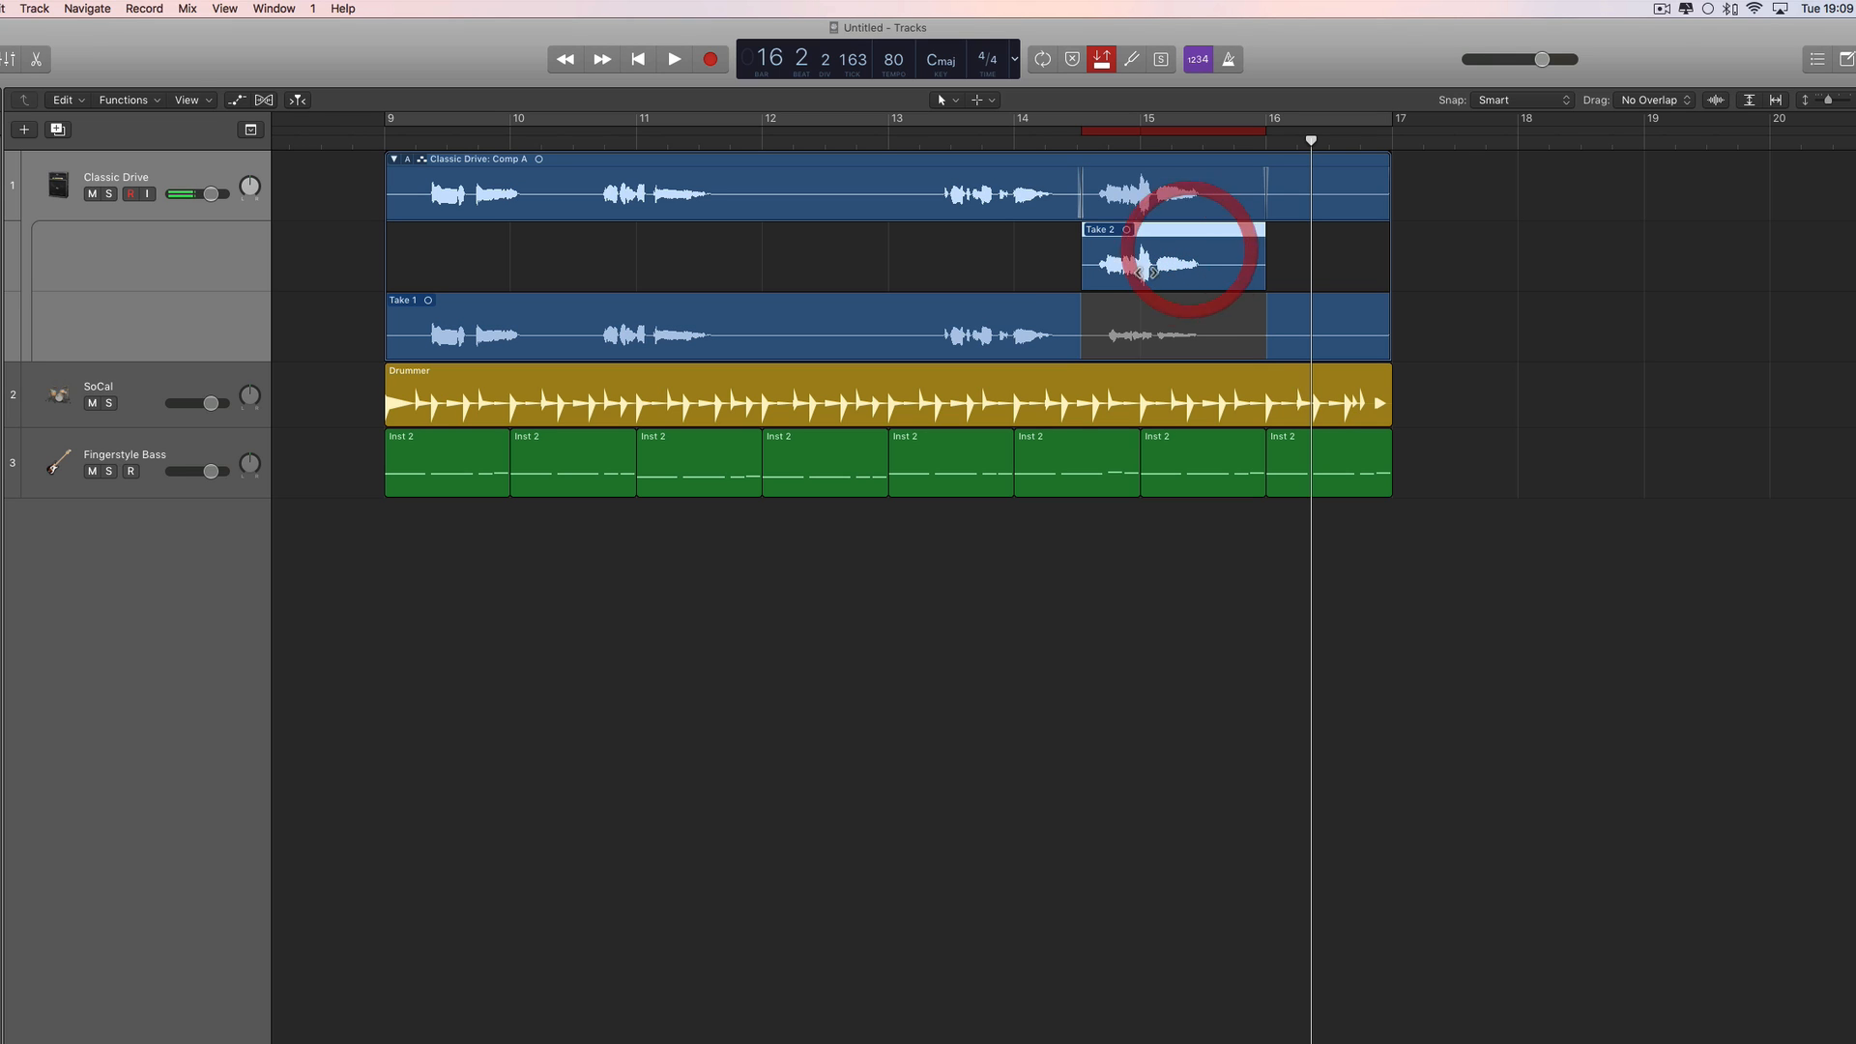
click(1030, 324)
click(1140, 245)
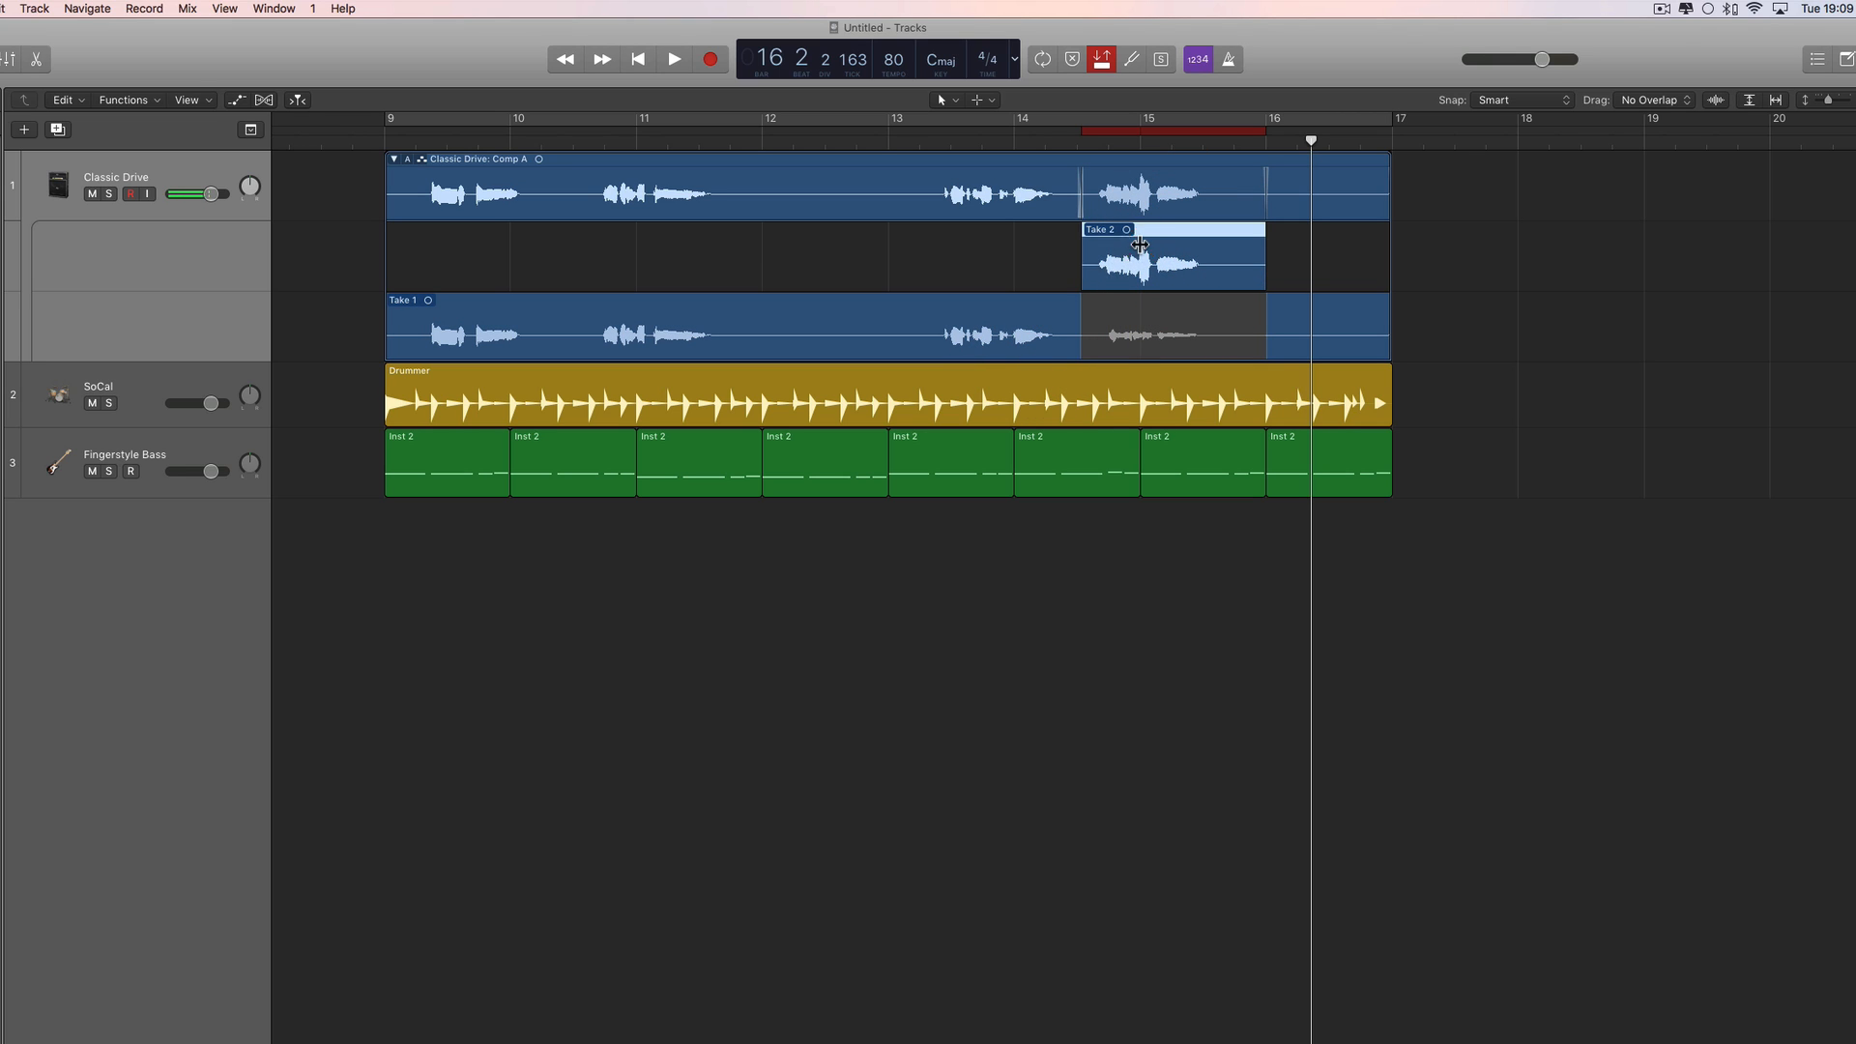
click(911, 169)
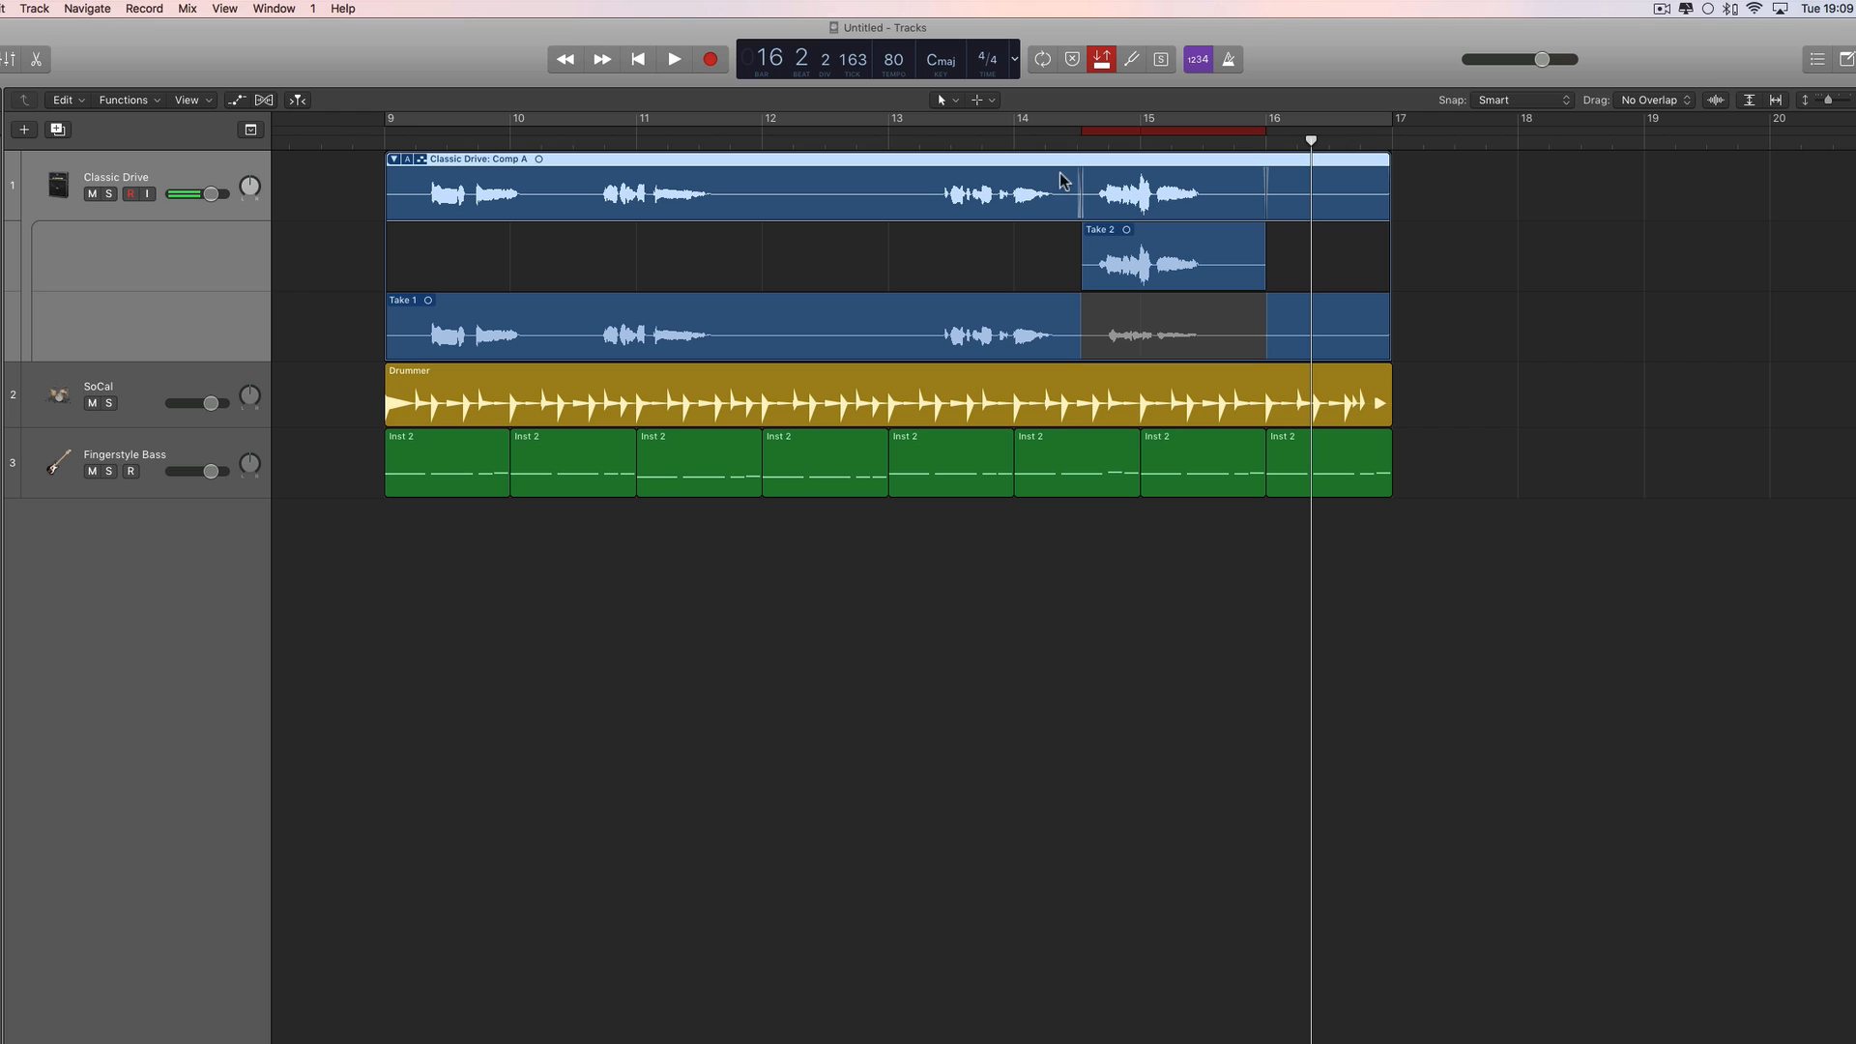
click(976, 310)
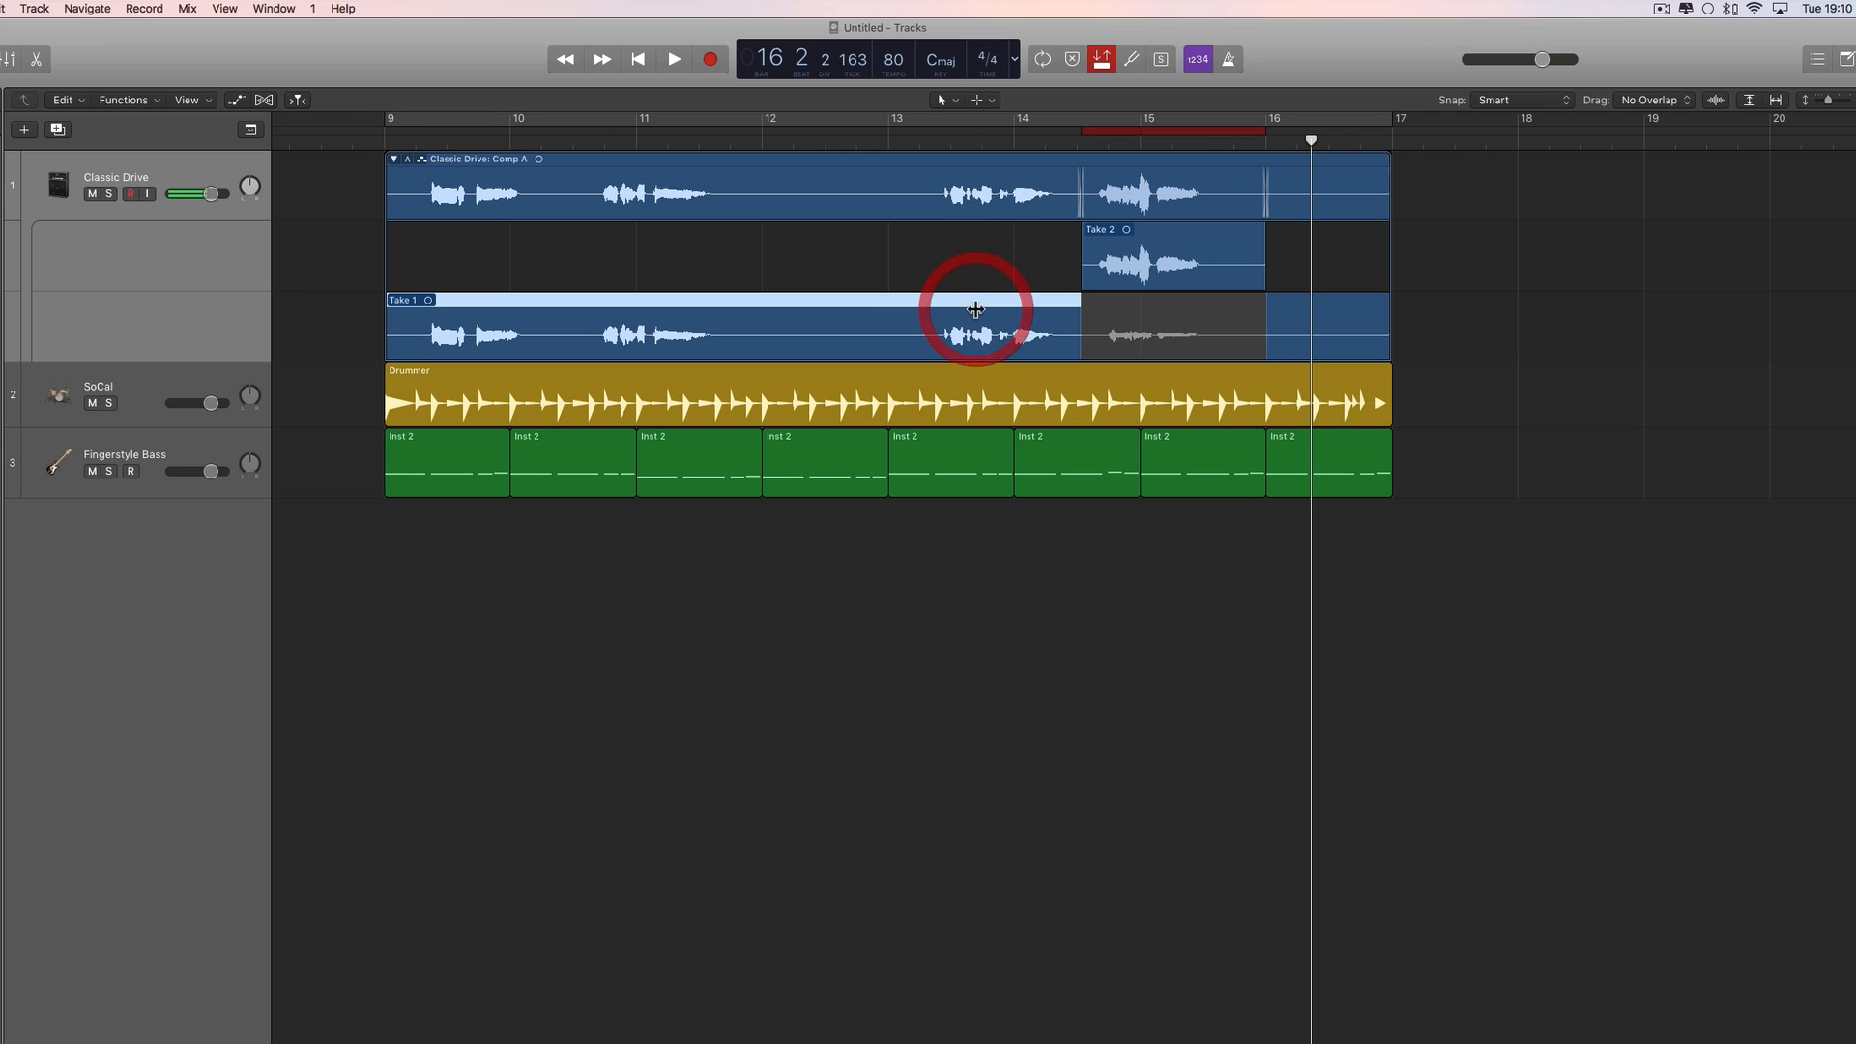
click(1151, 242)
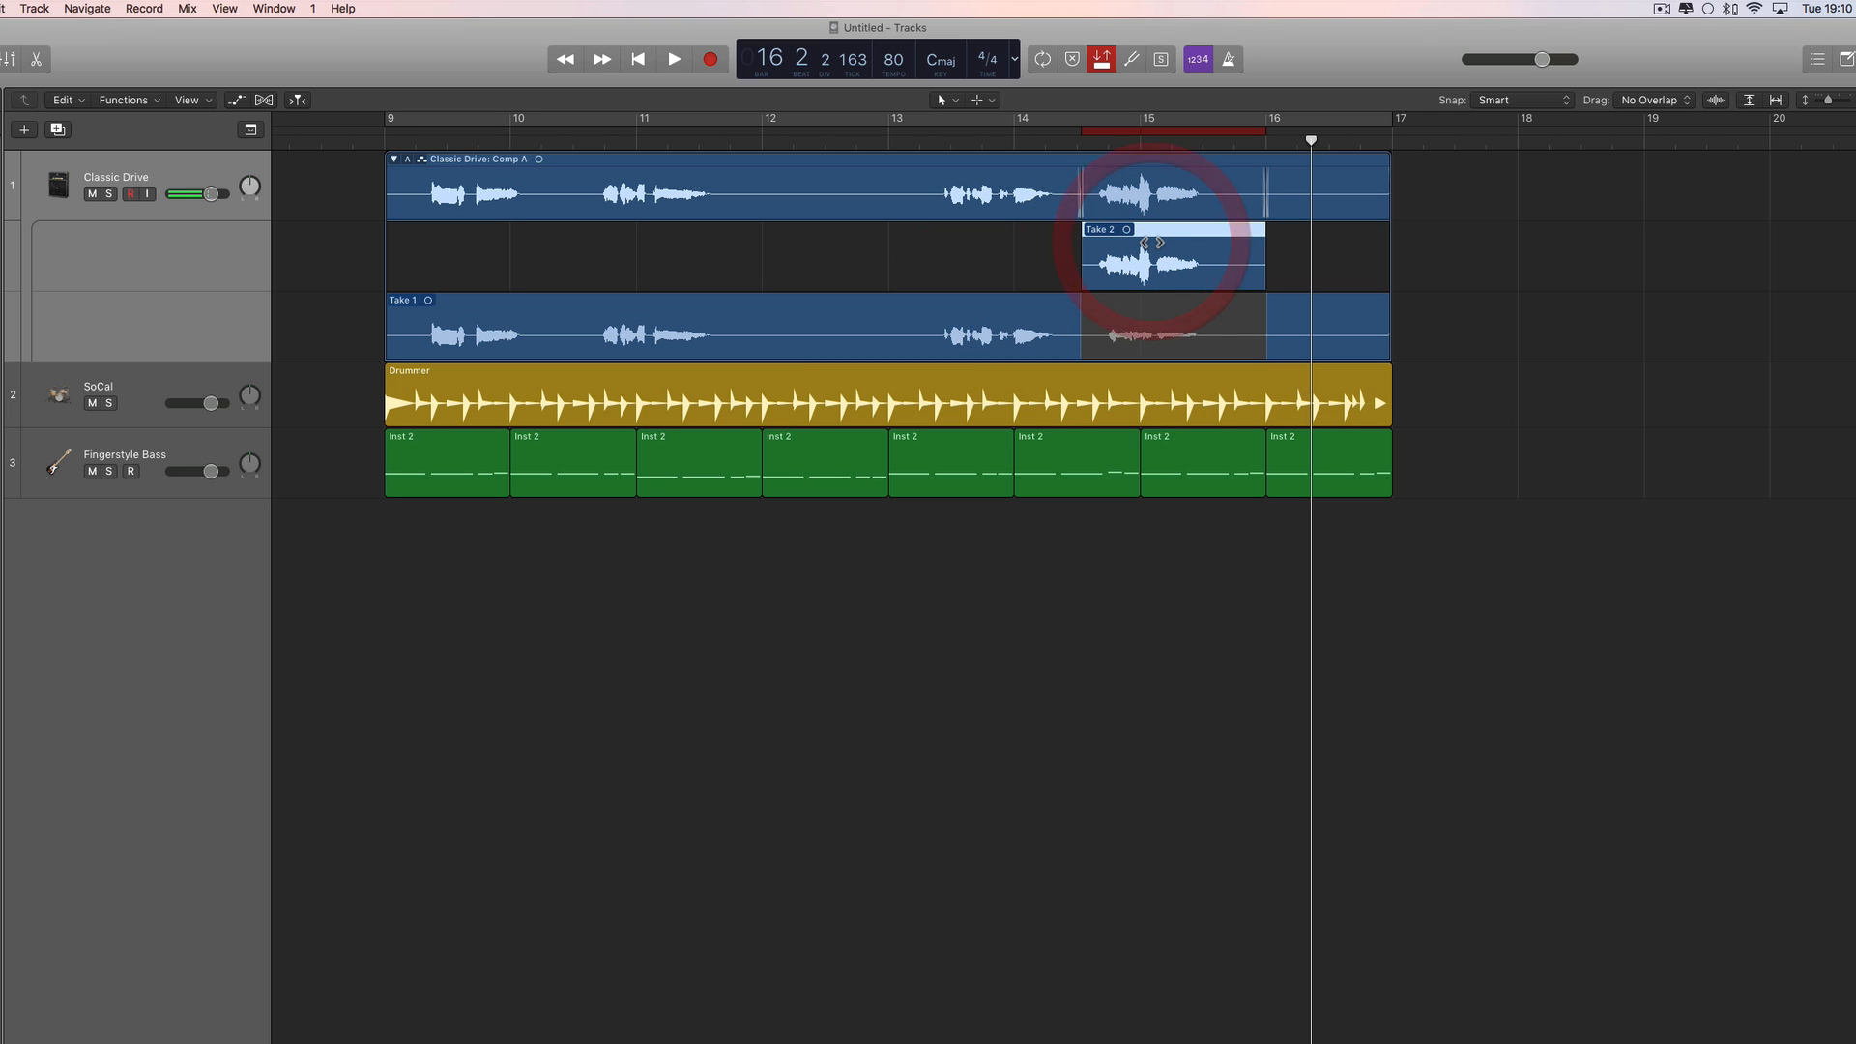
click(1289, 307)
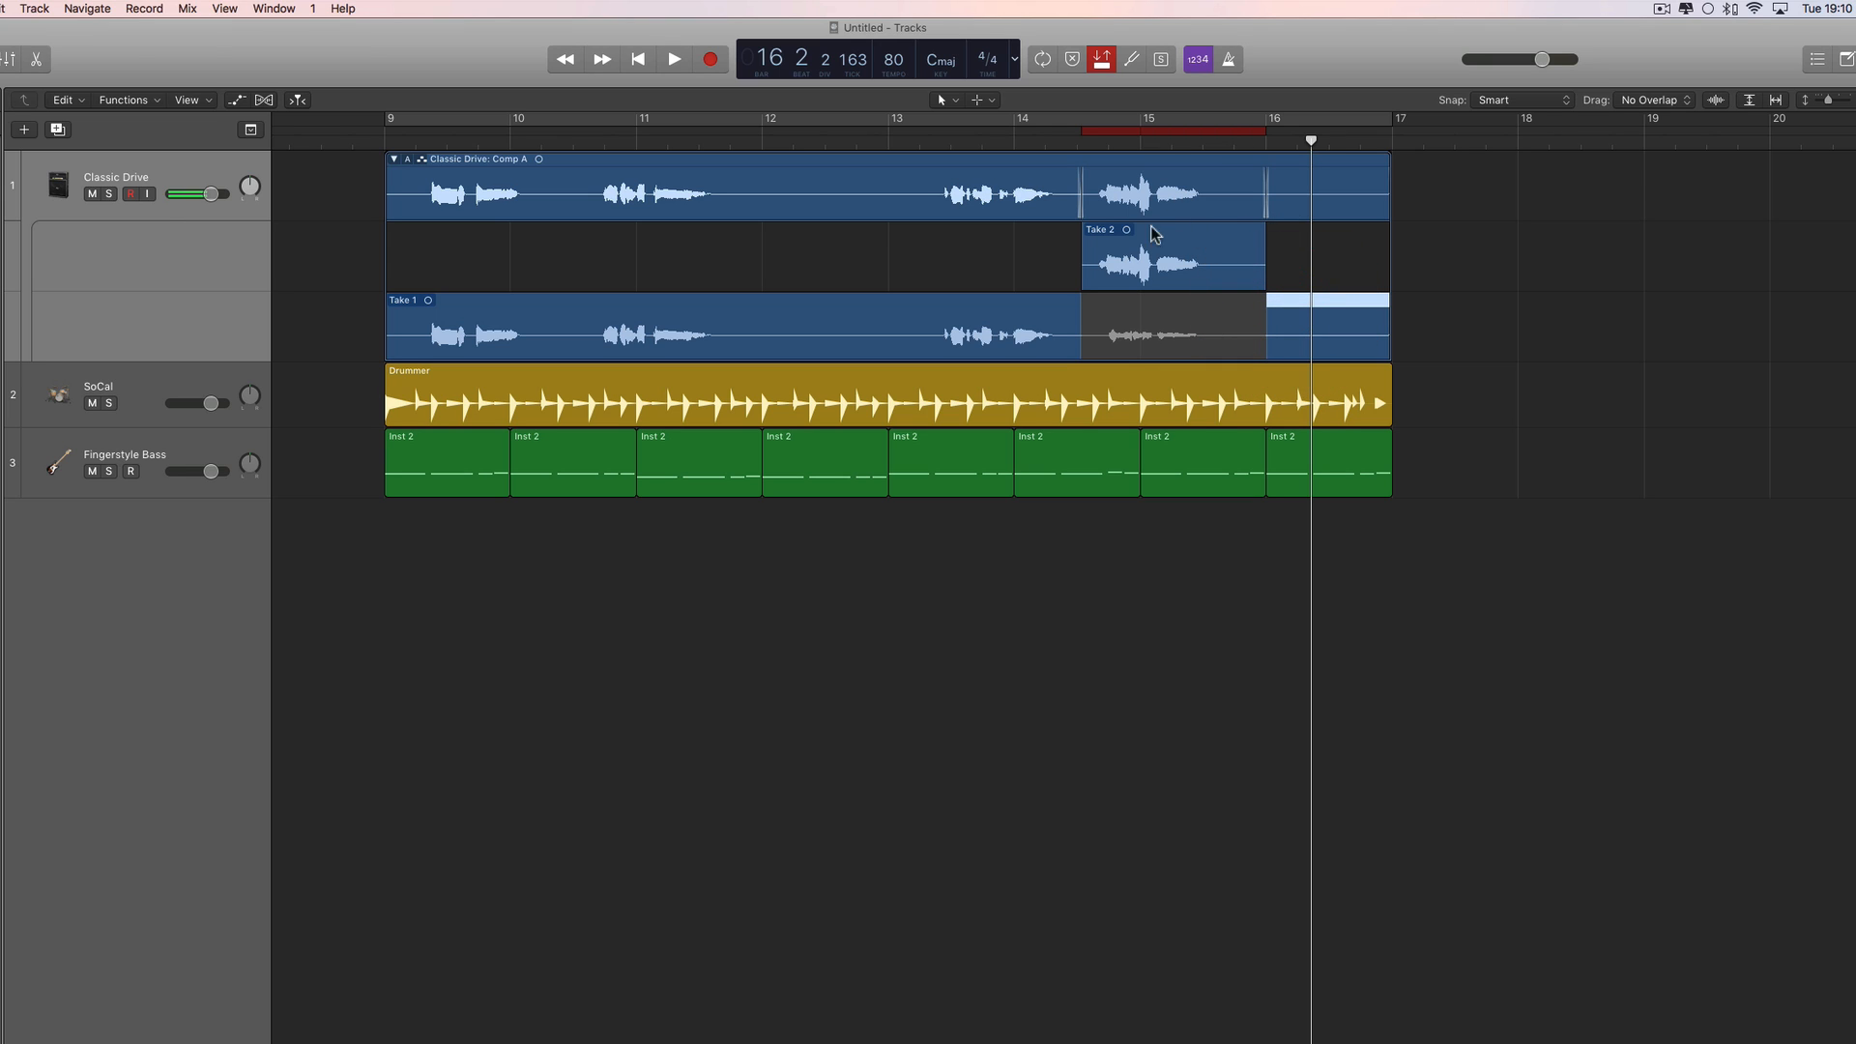
click(935, 145)
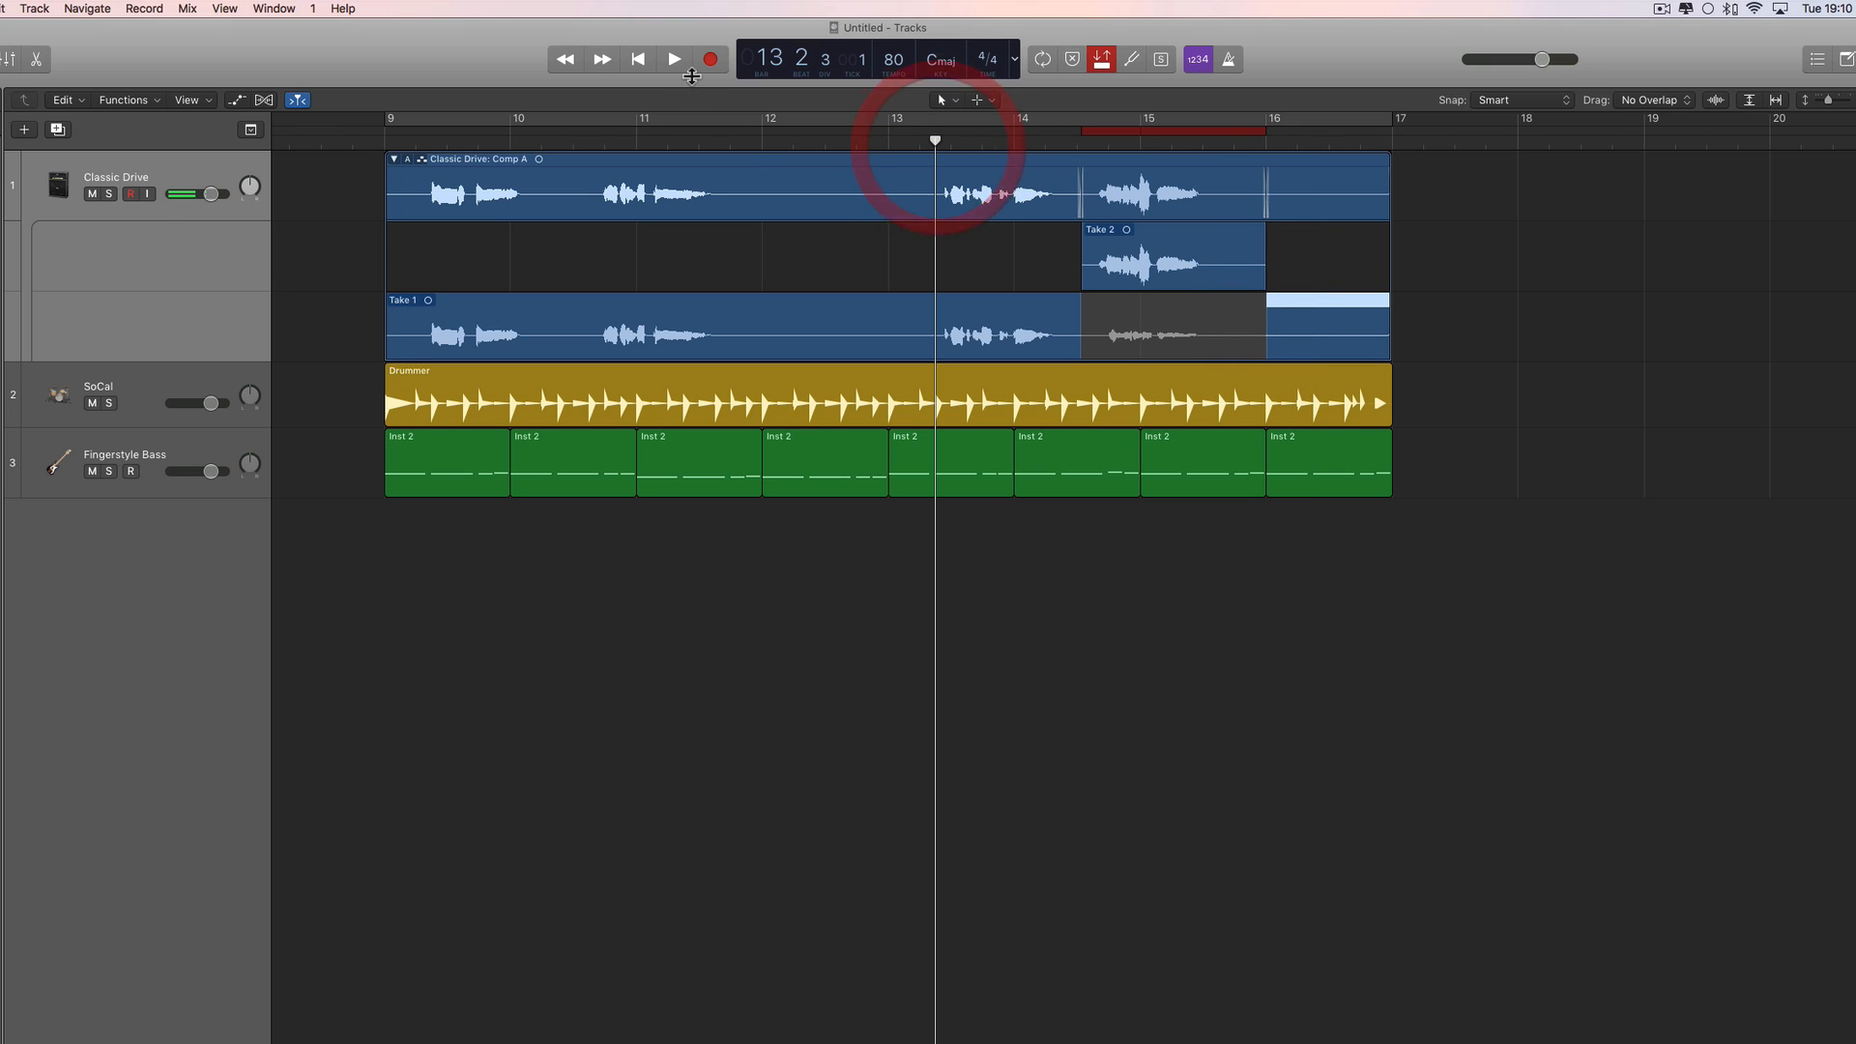
click(706, 64)
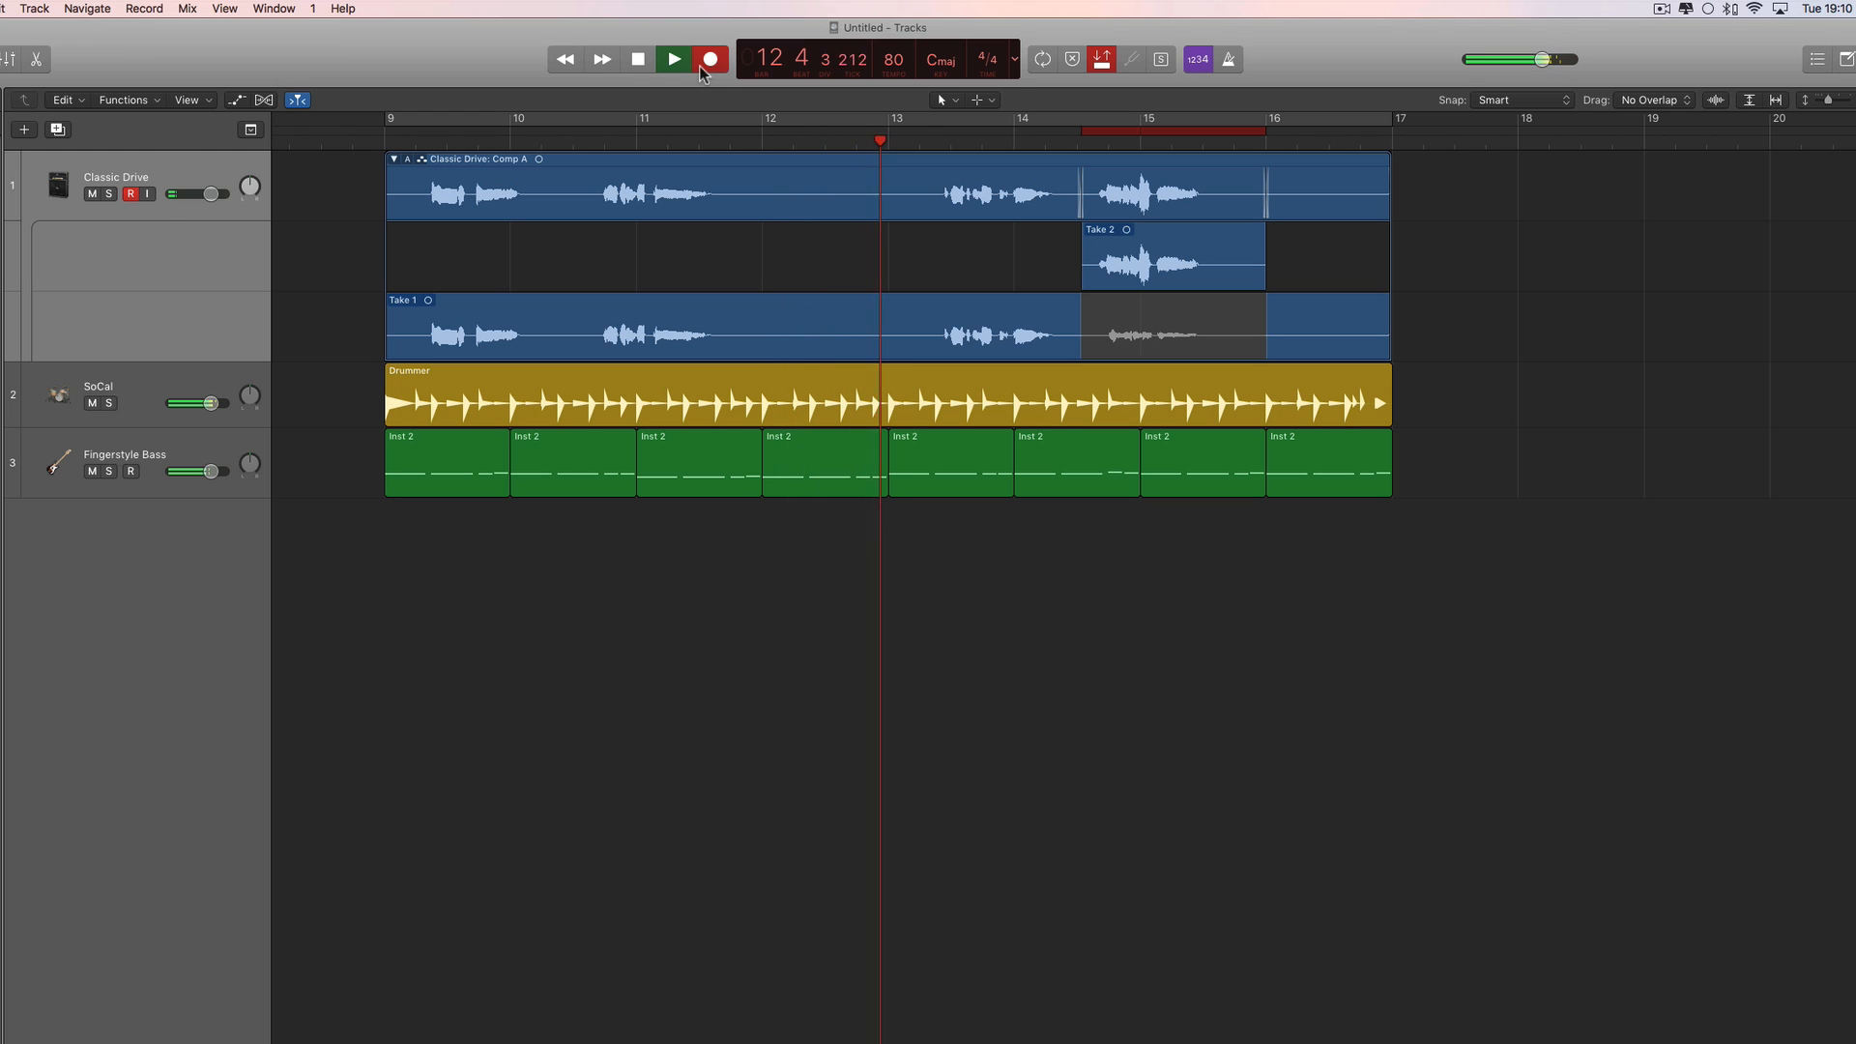
key(space)
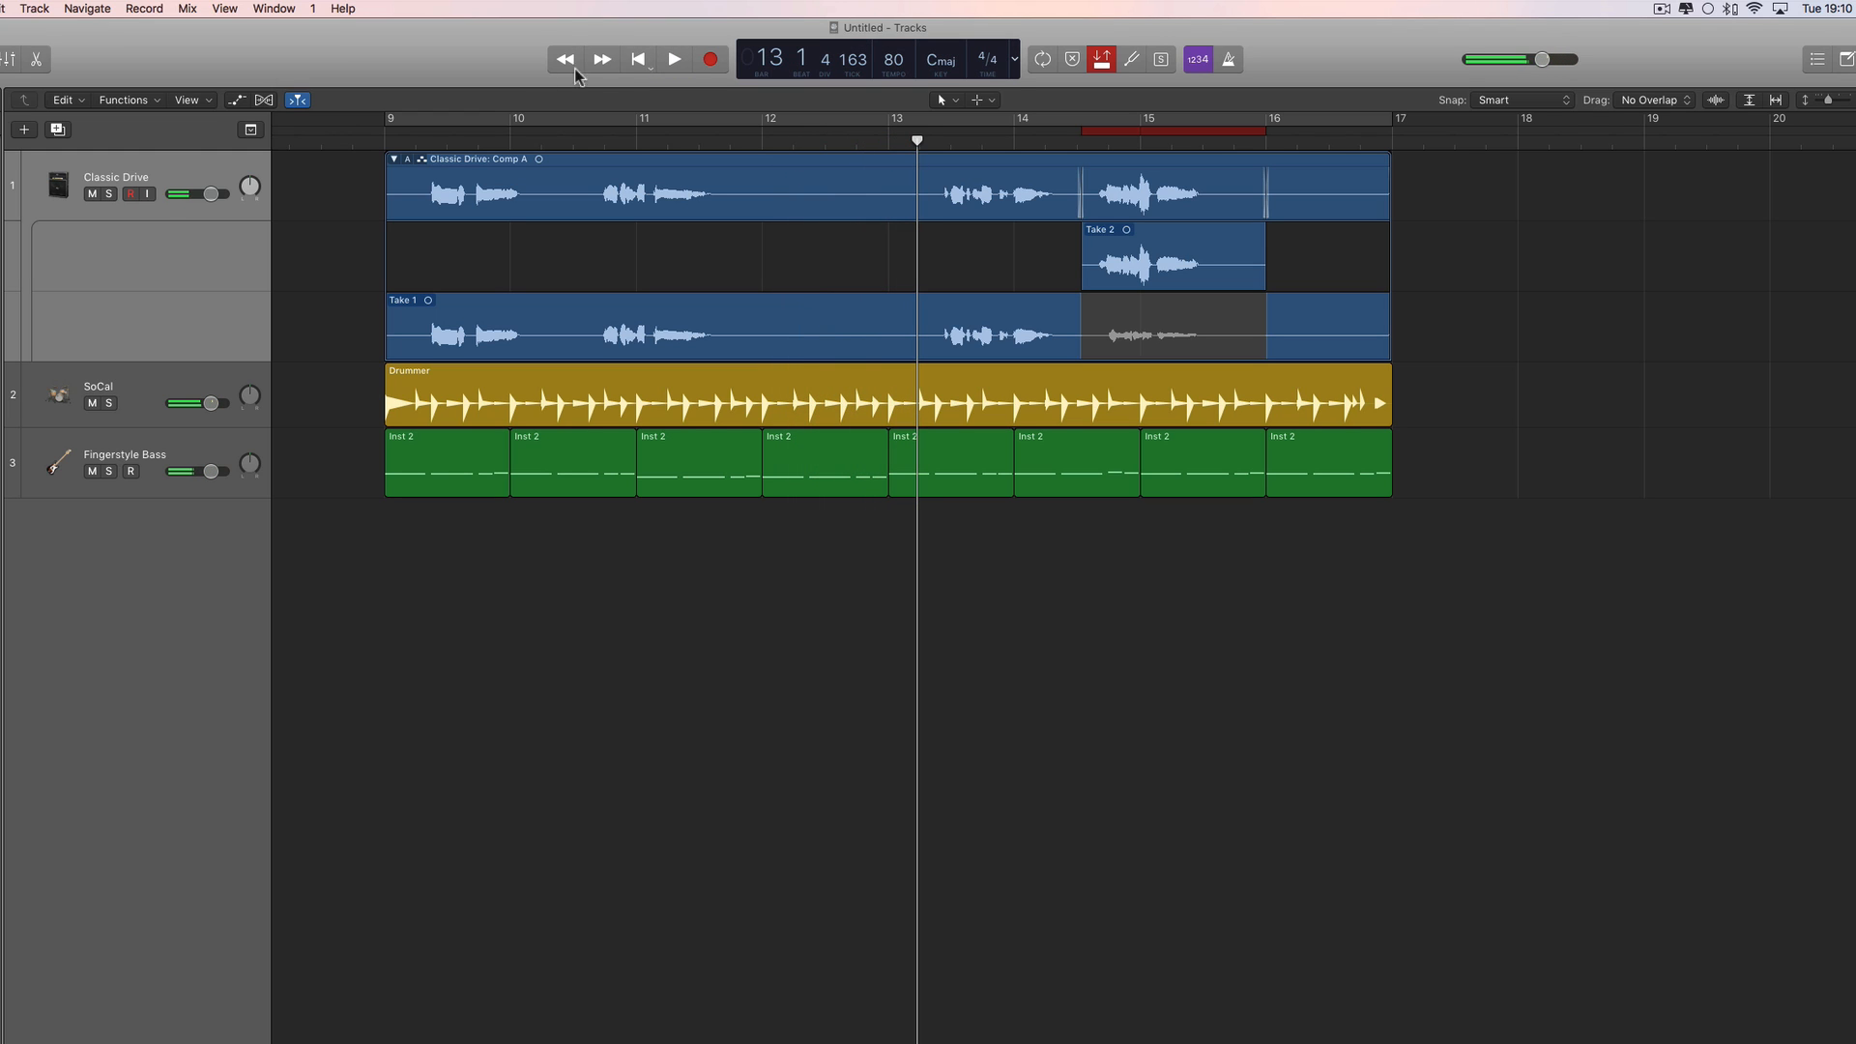
Fold and reopen the take folder, and record another autopunch pass from about bar 13.2, stopping just past bar 16.
click(394, 160)
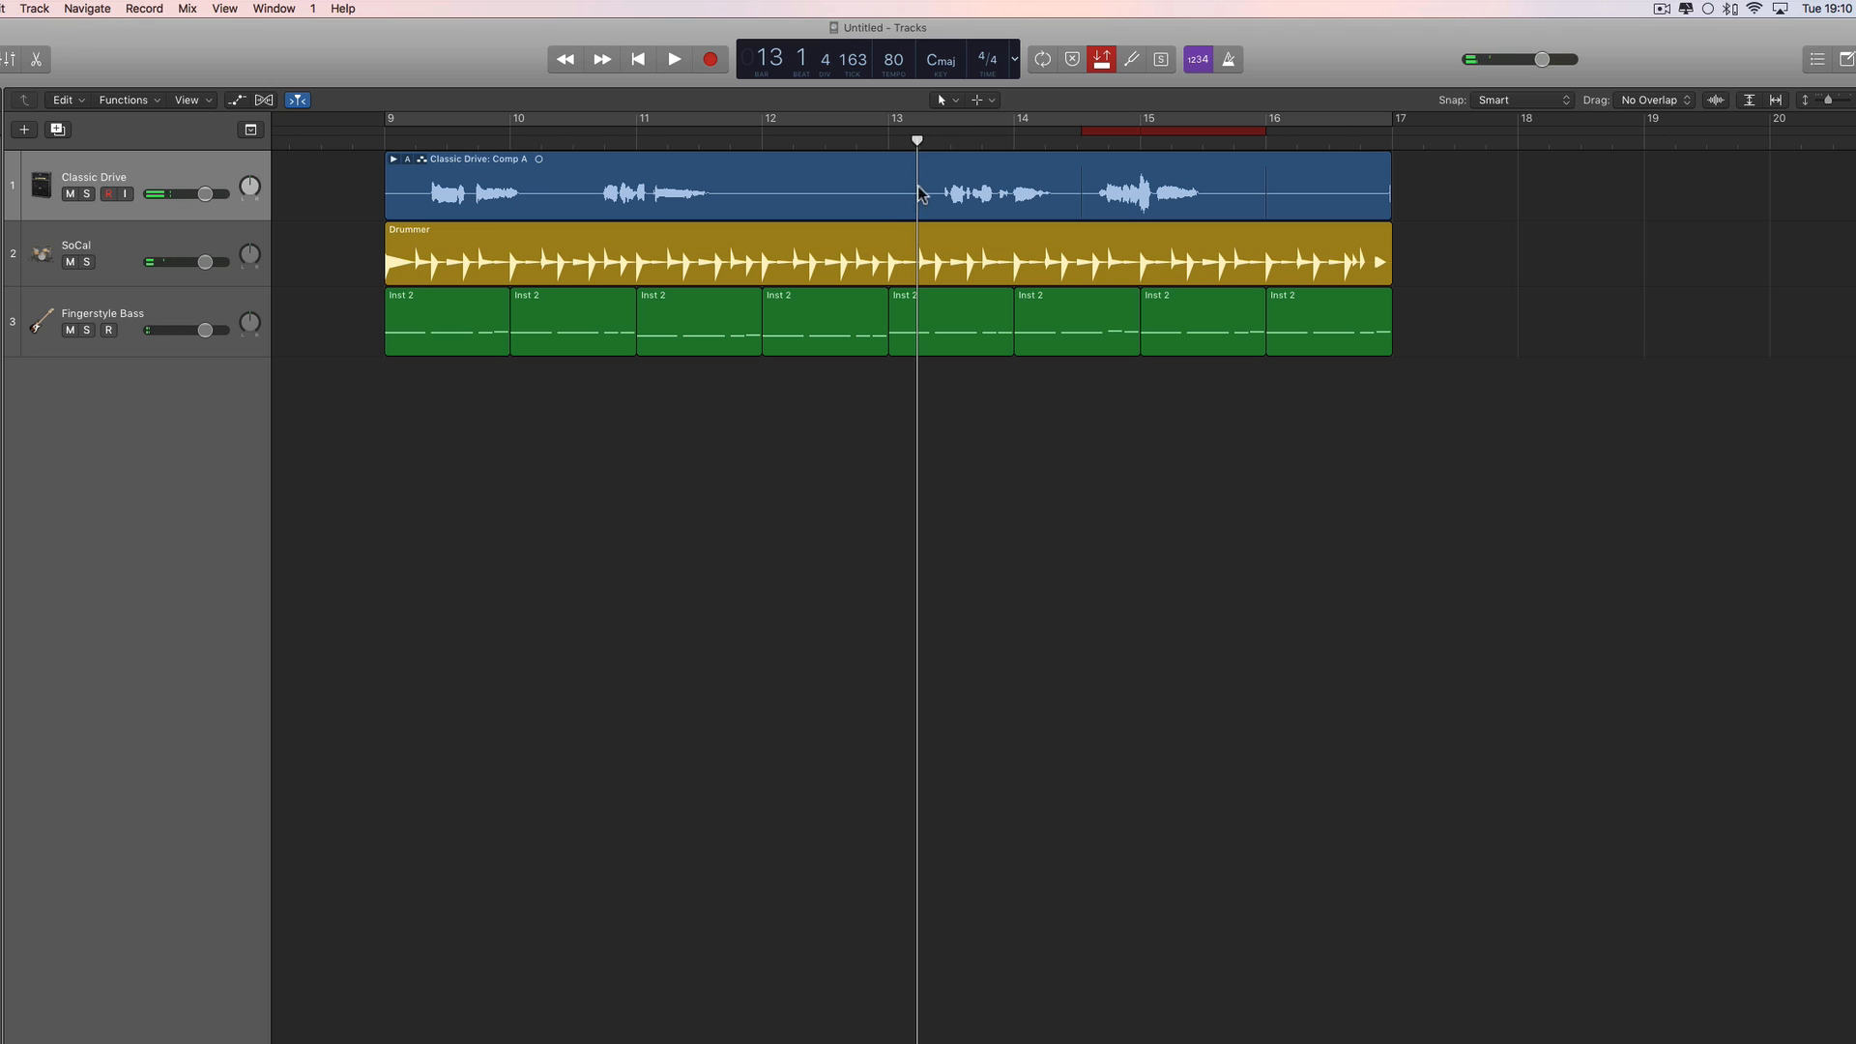
click(393, 160)
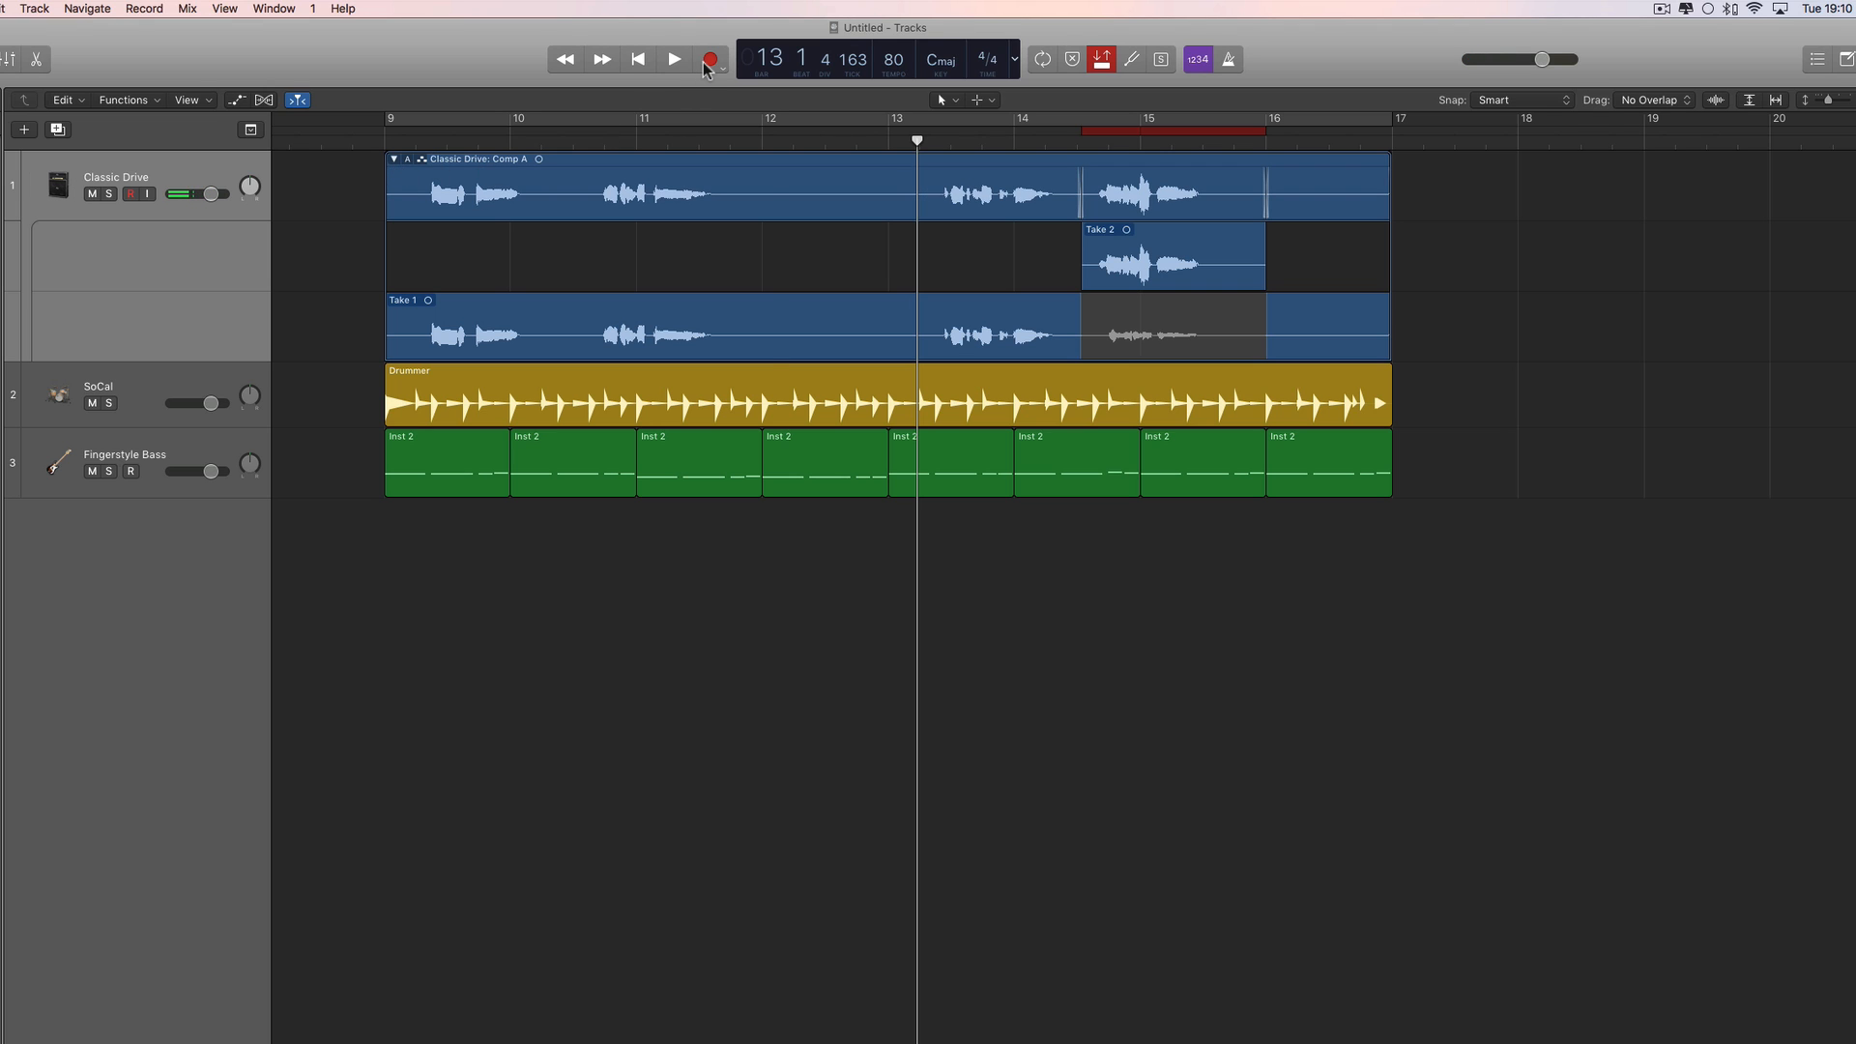
click(704, 61)
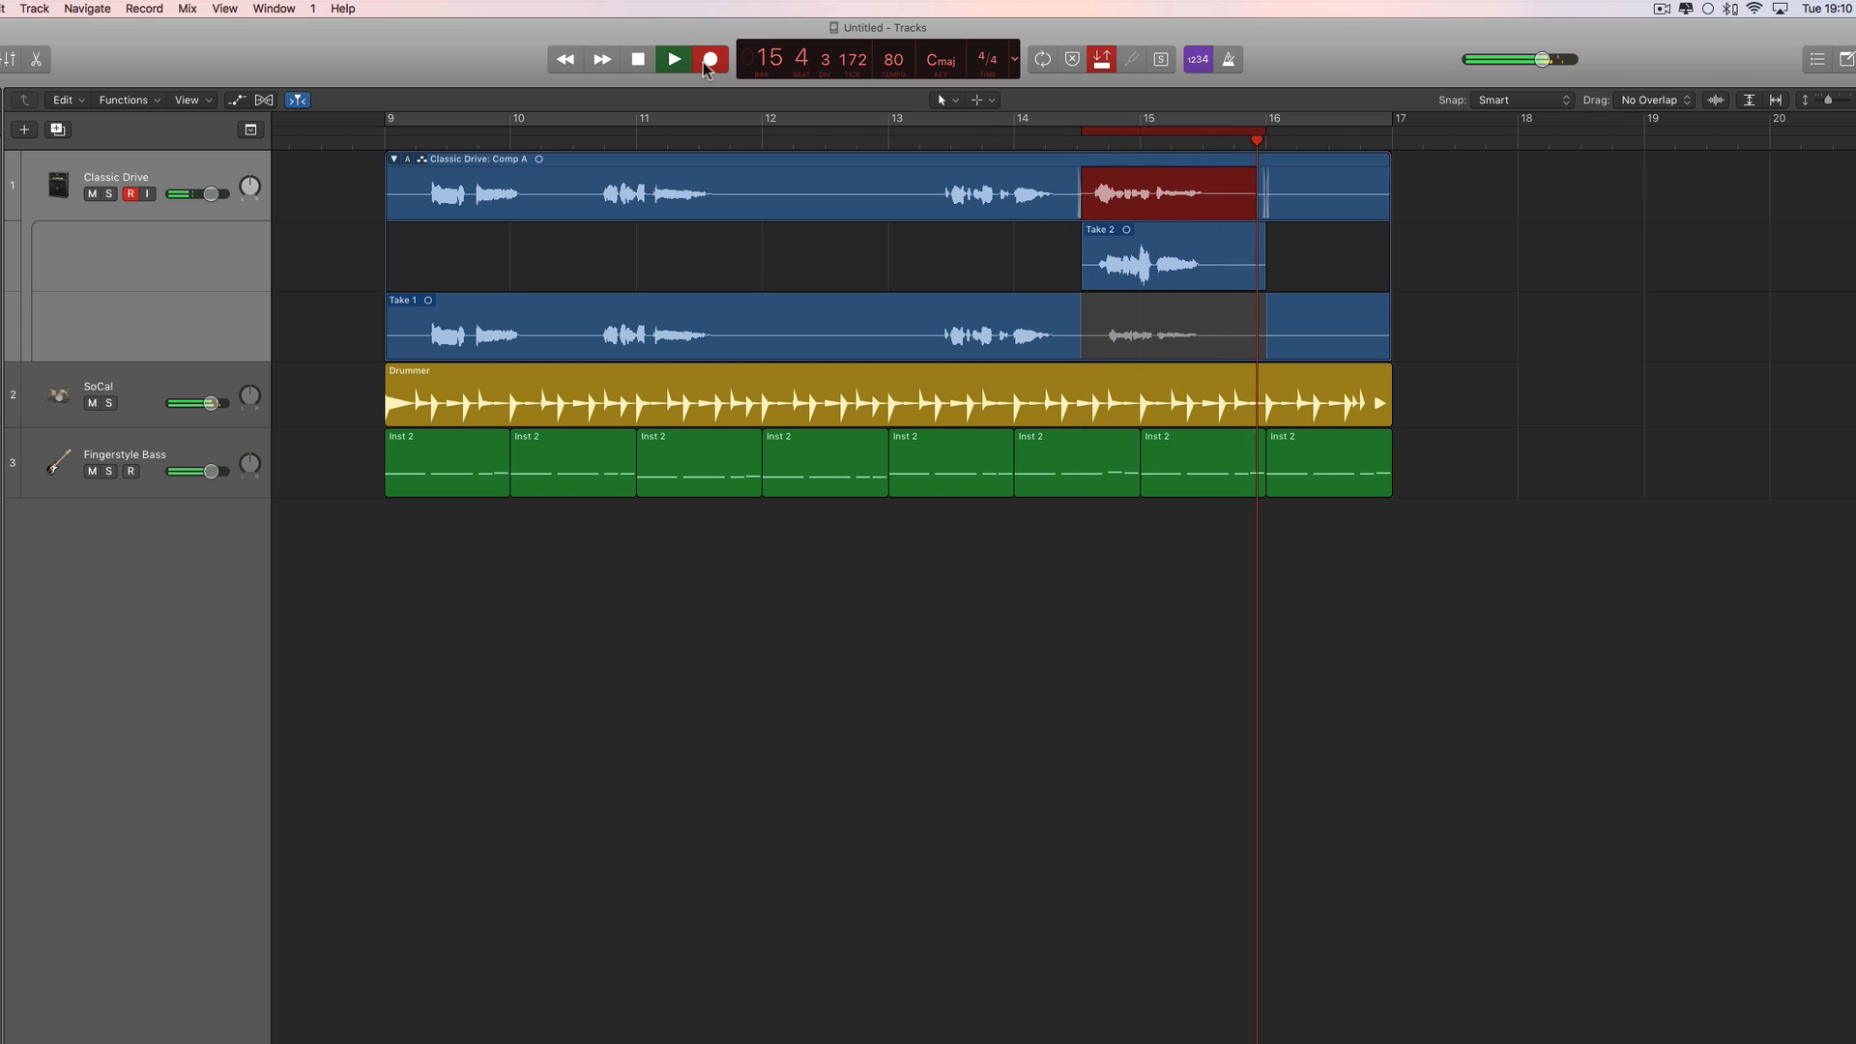
key(space)
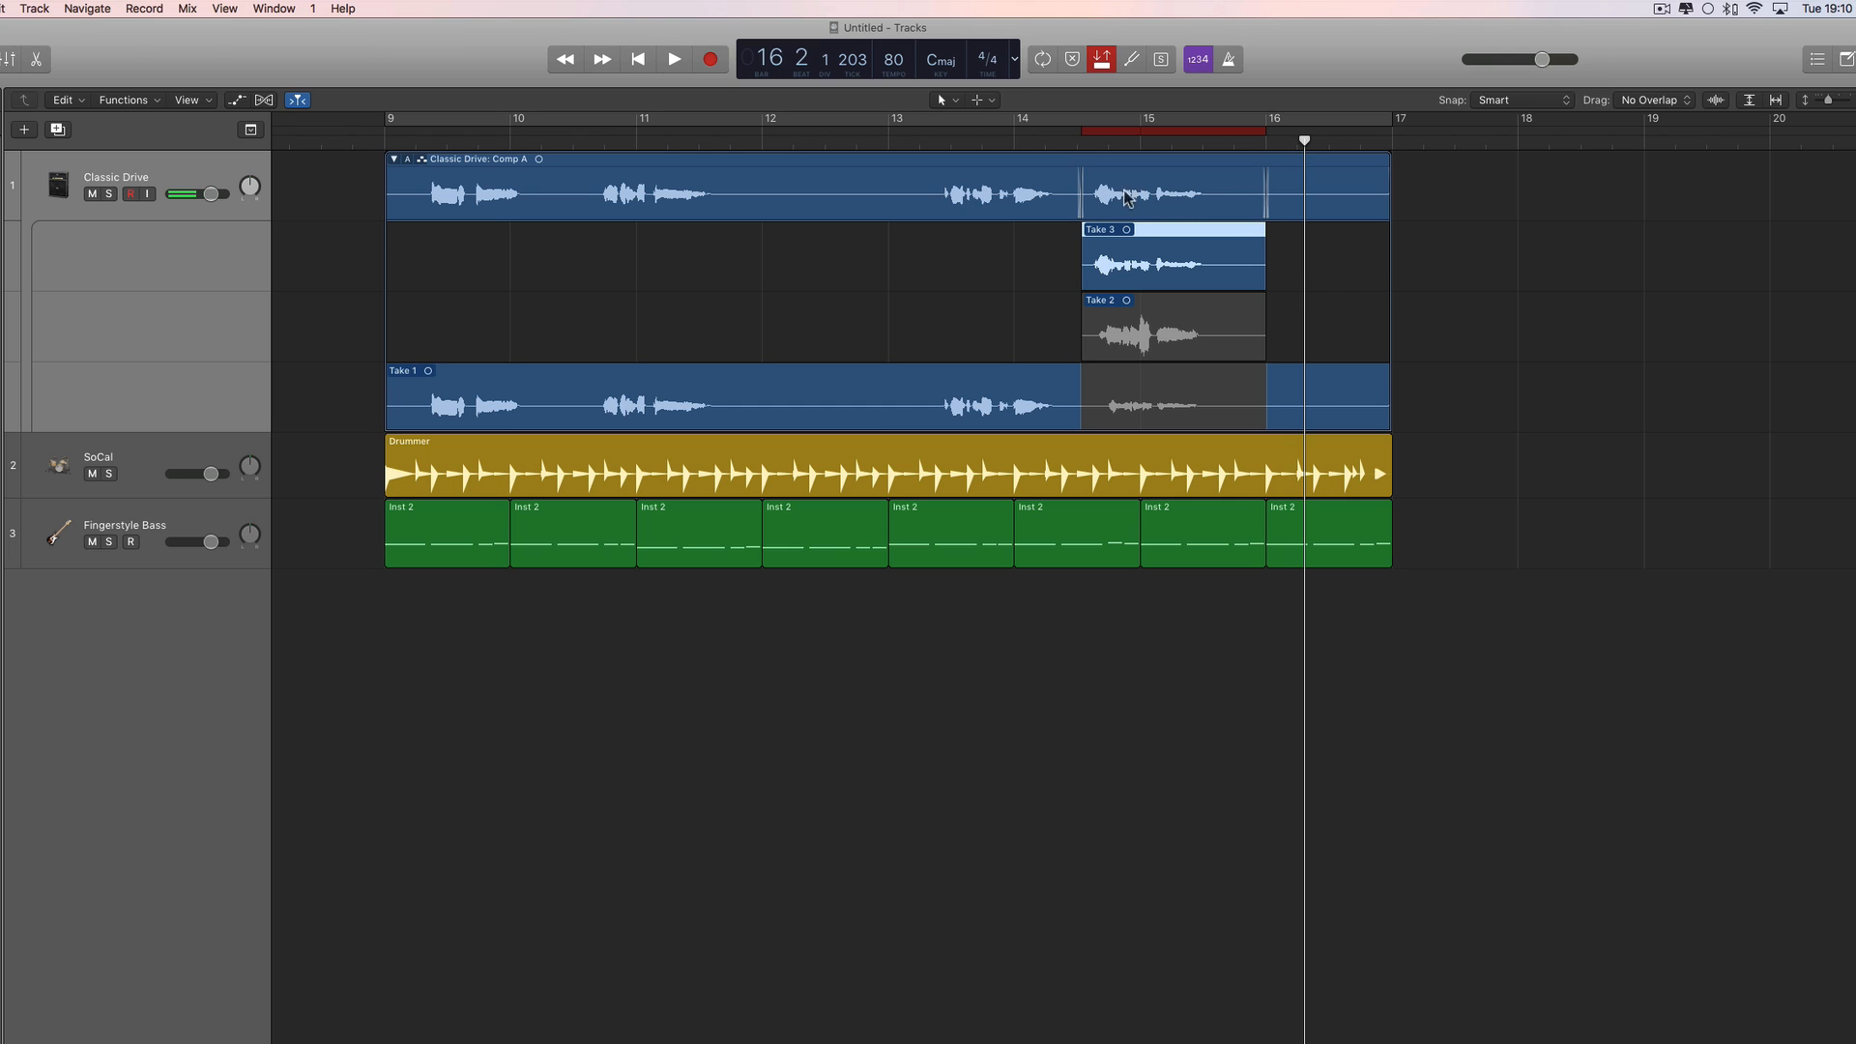
Switch the comp's punched-in phrase back and forth between Take 2 and Take 3.
click(1163, 306)
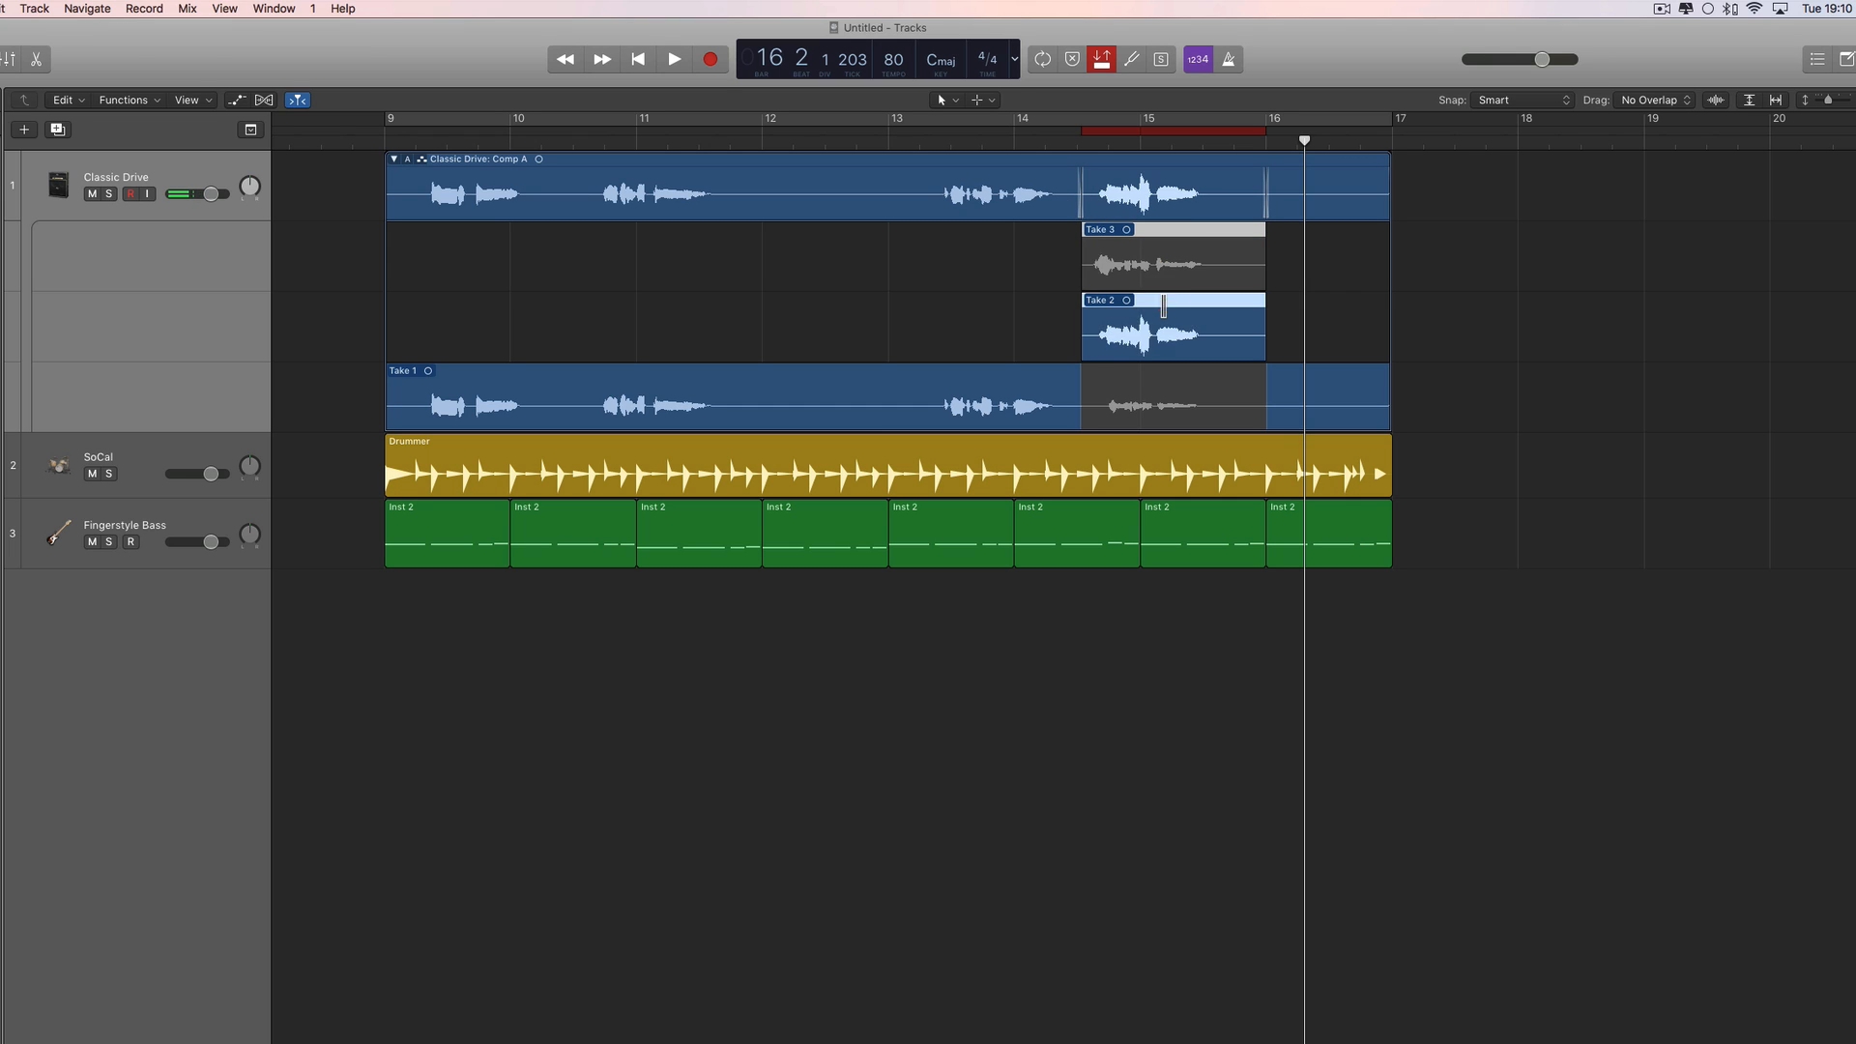
click(1162, 262)
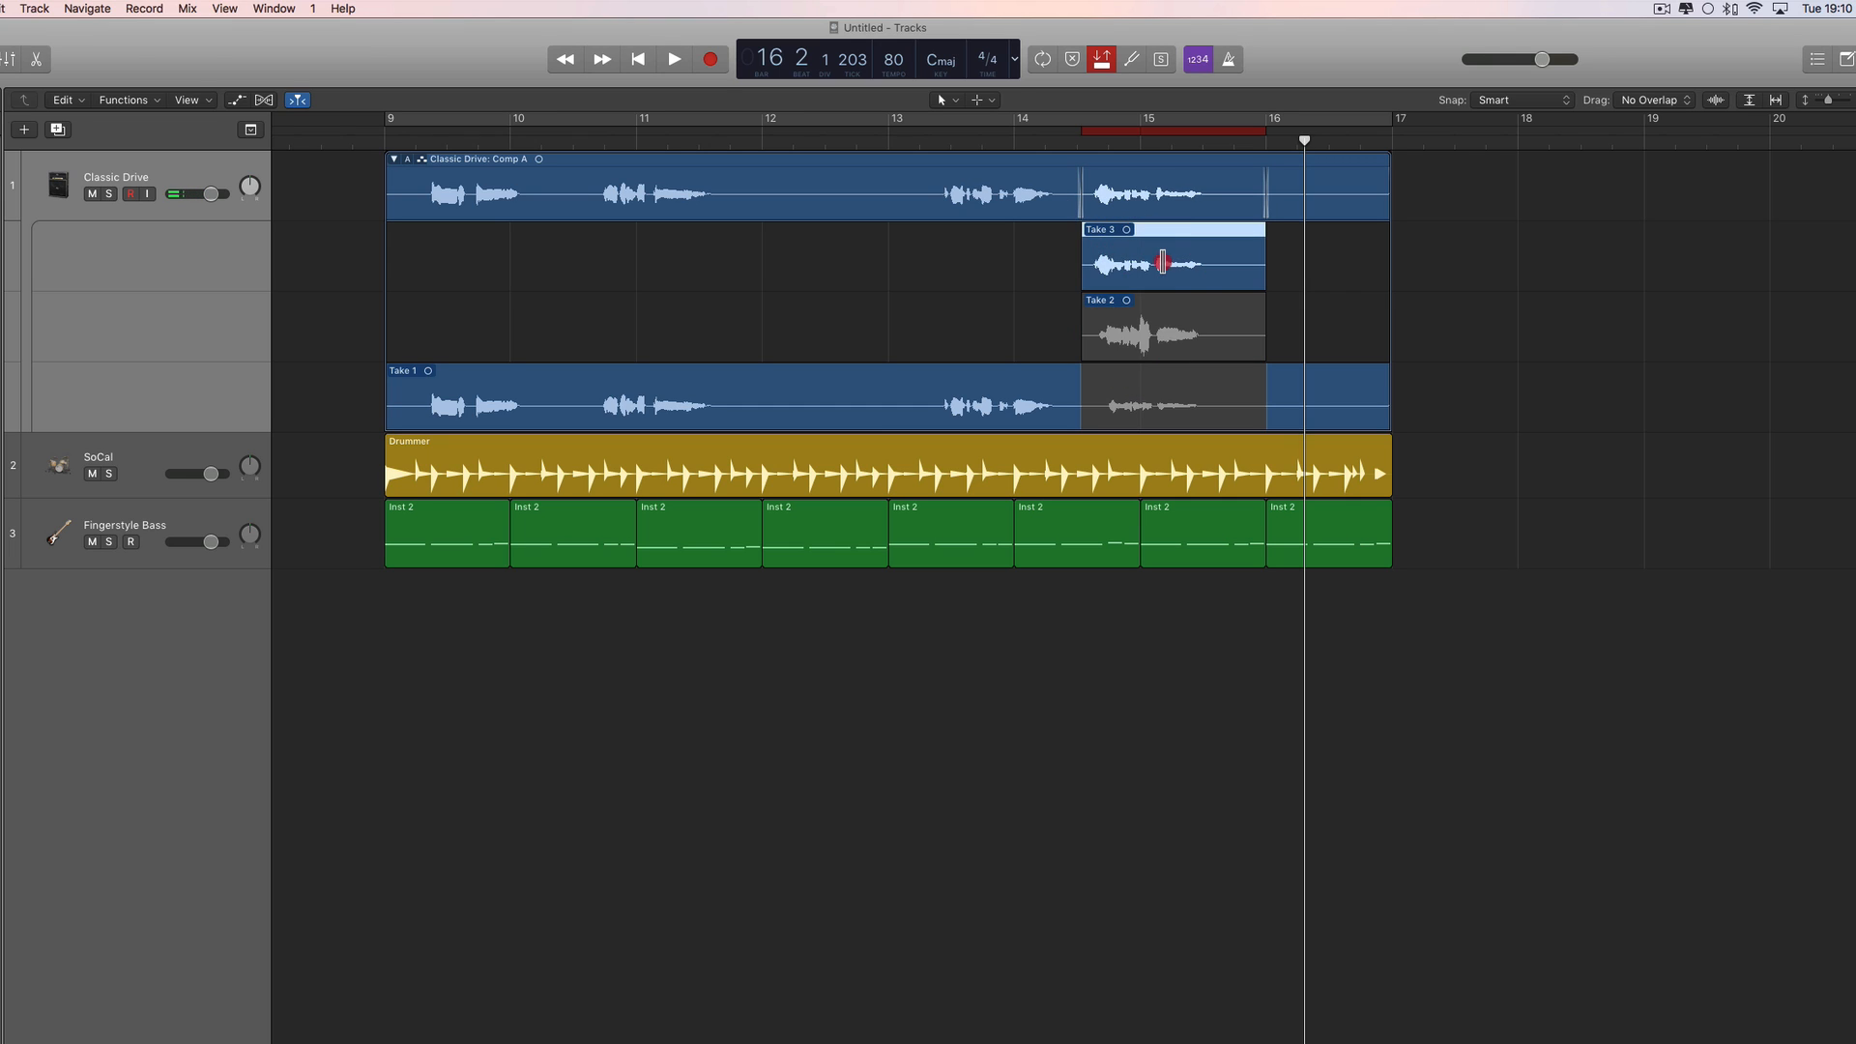
click(1170, 324)
click(1163, 259)
click(1179, 319)
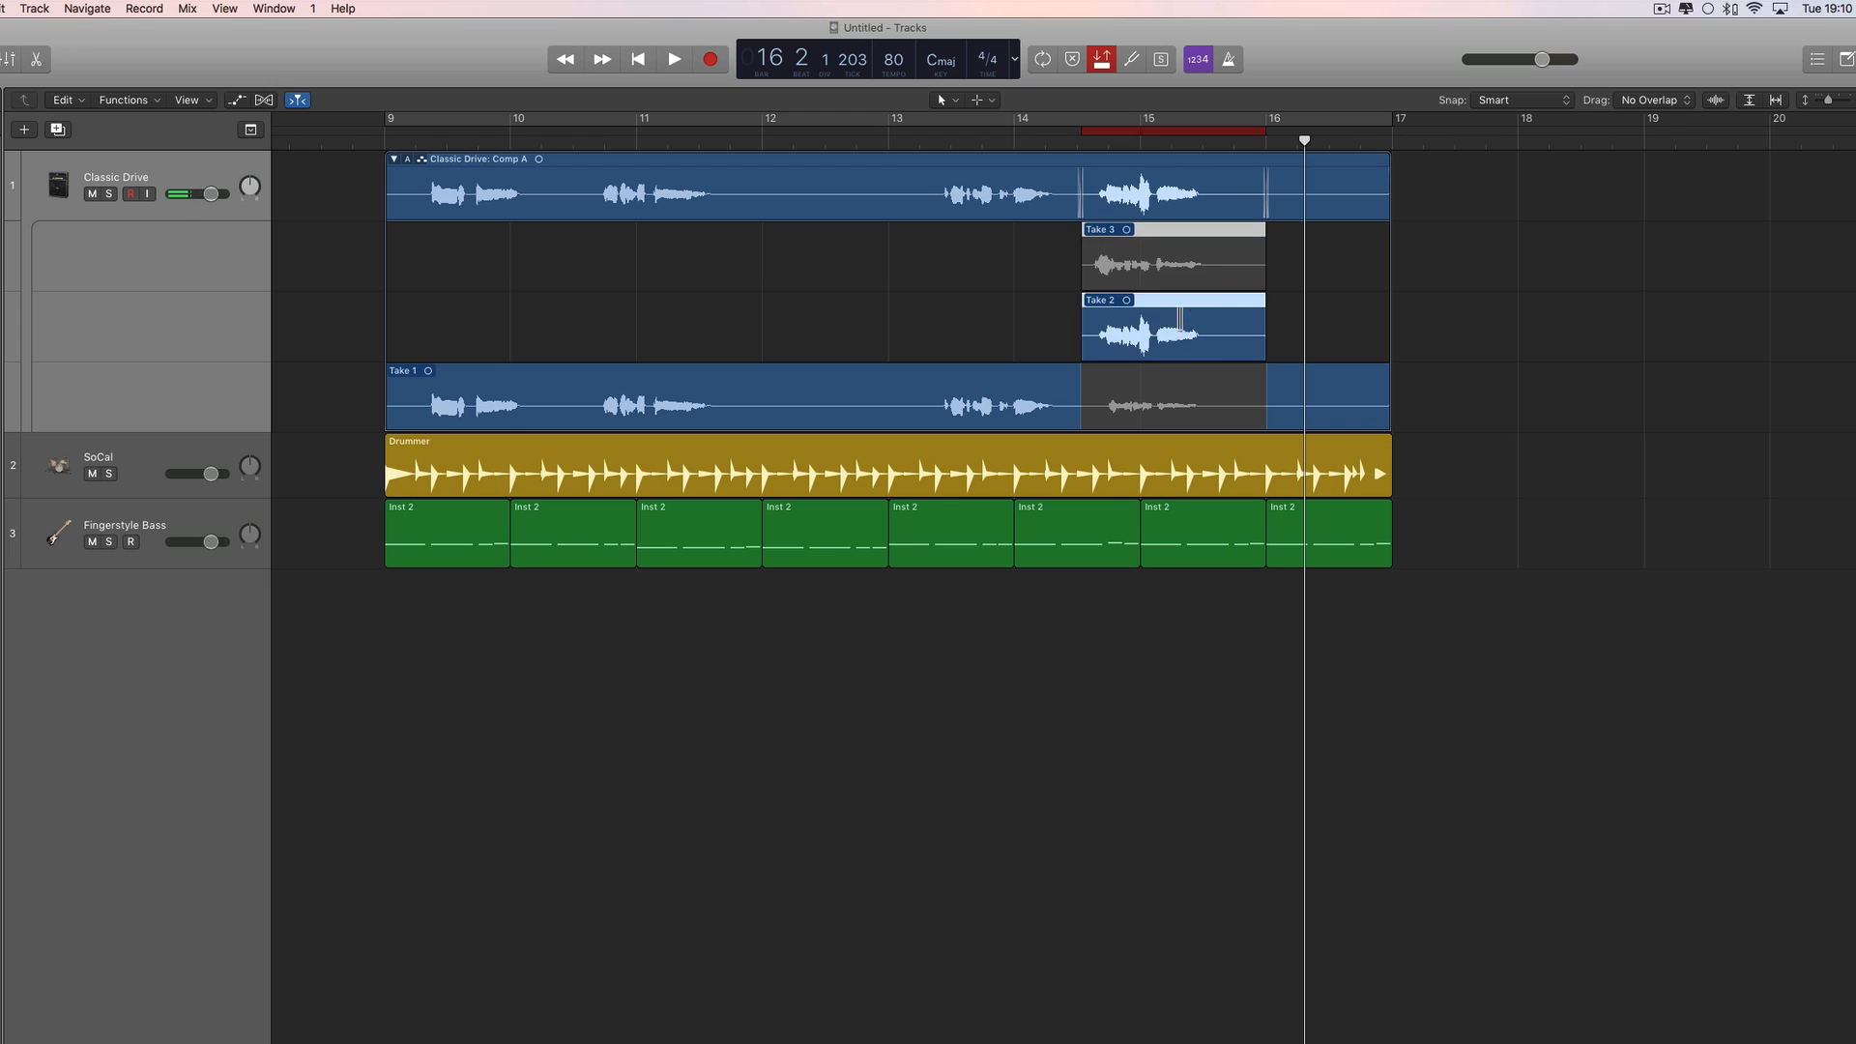
click(1163, 259)
click(1178, 298)
click(1174, 264)
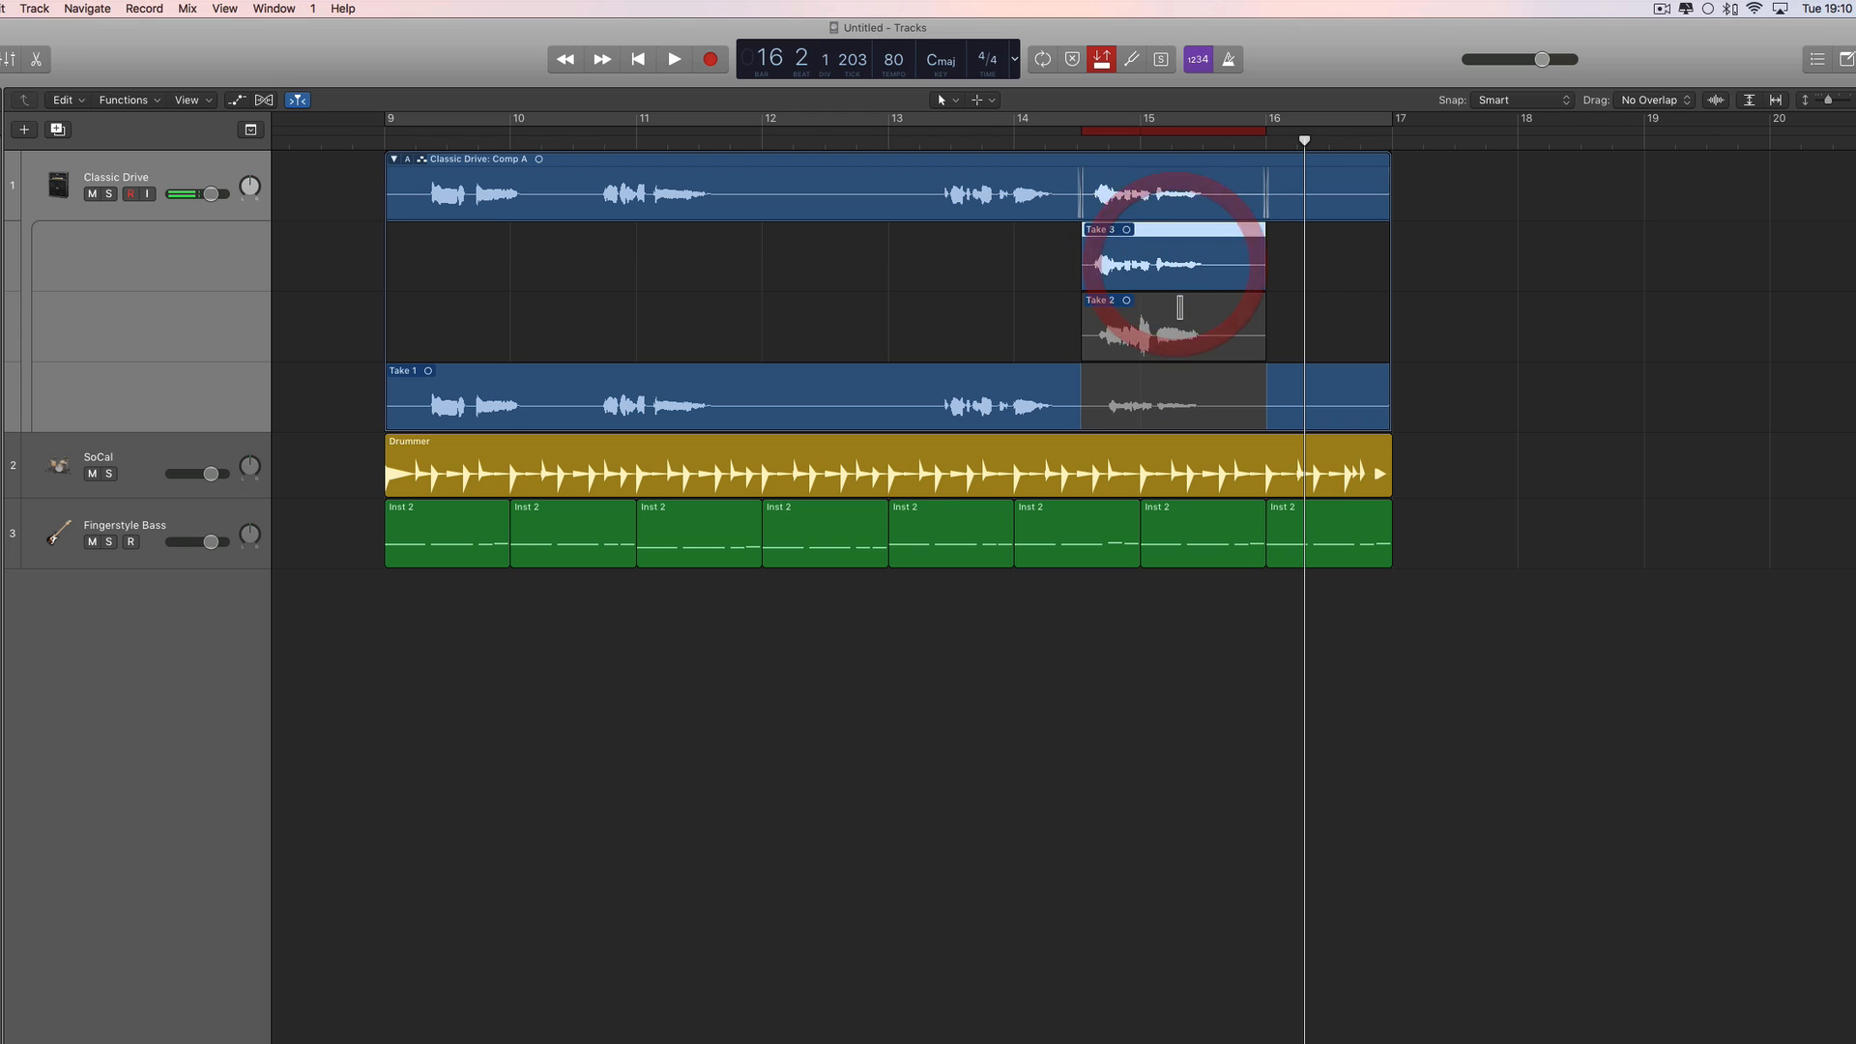
click(1184, 319)
click(1173, 266)
click(1189, 326)
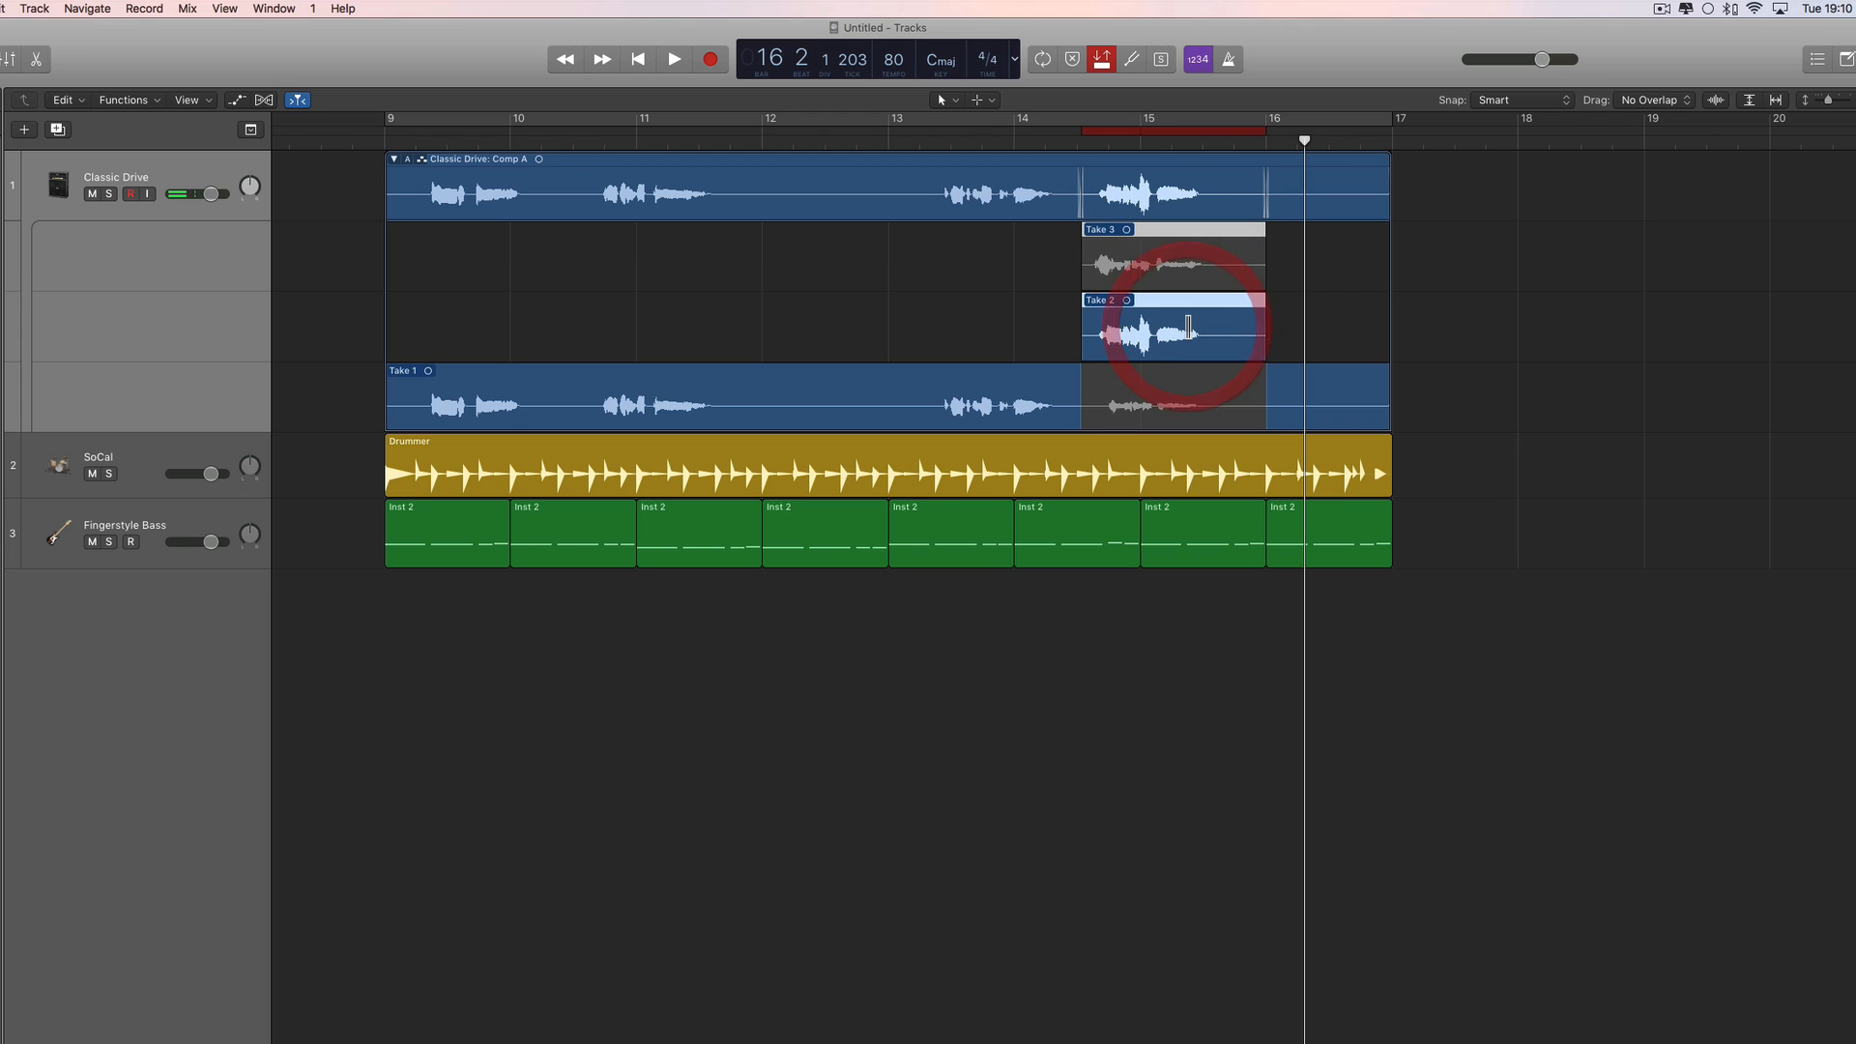
click(1170, 268)
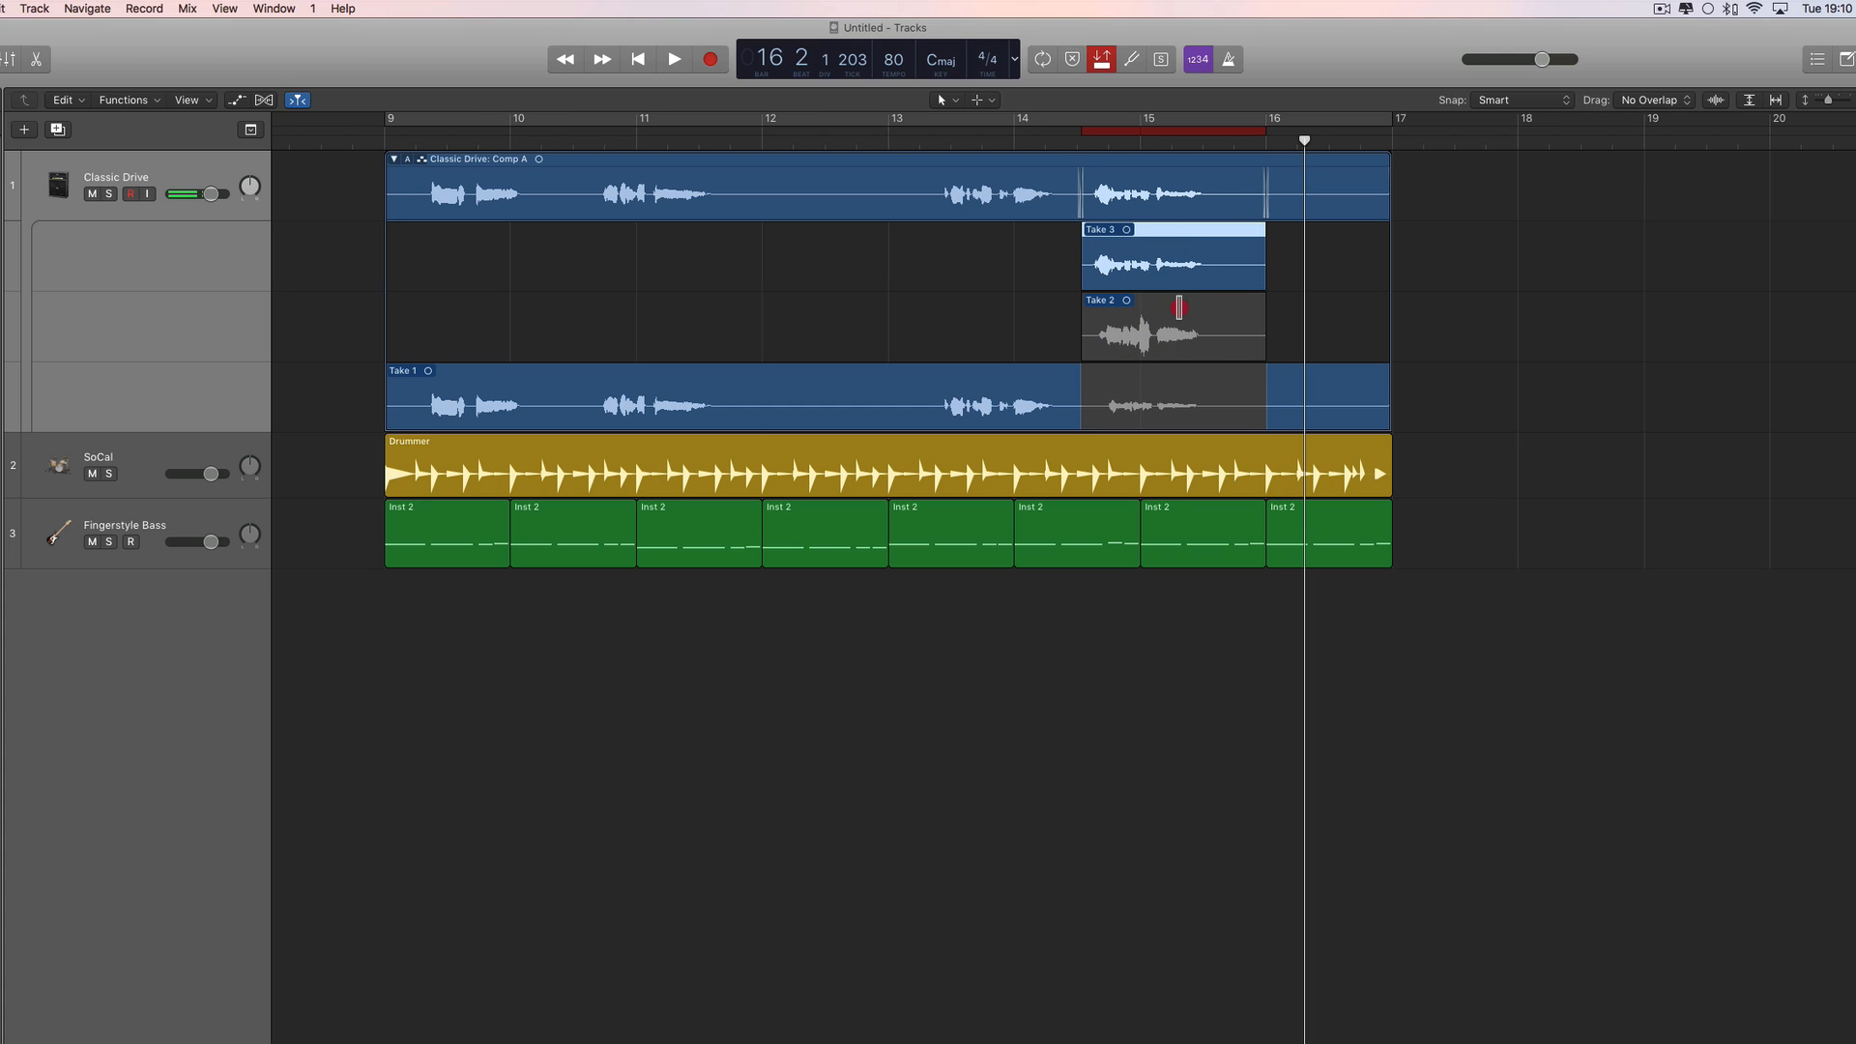
Choose Take 2 for the punched-in phrase and audition the comp briefly from about bar 13.7.
click(1178, 308)
double_click(983, 143)
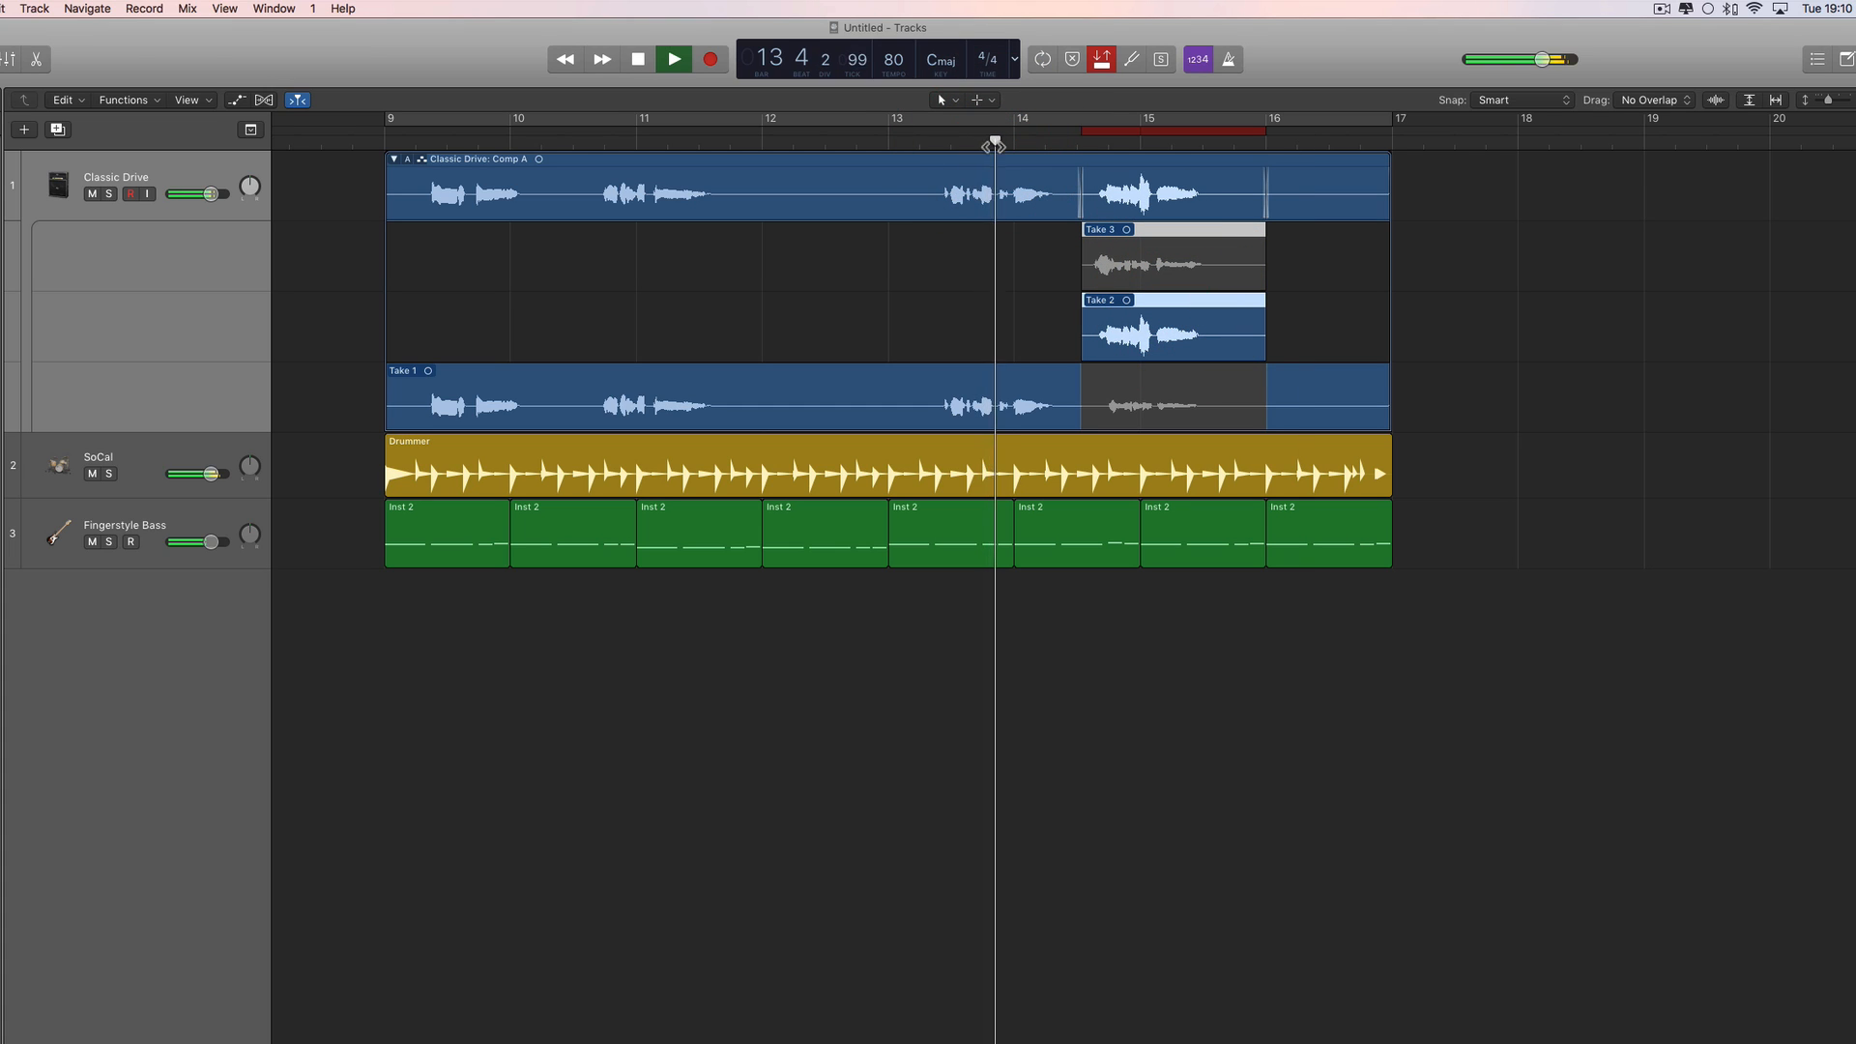
key(space)
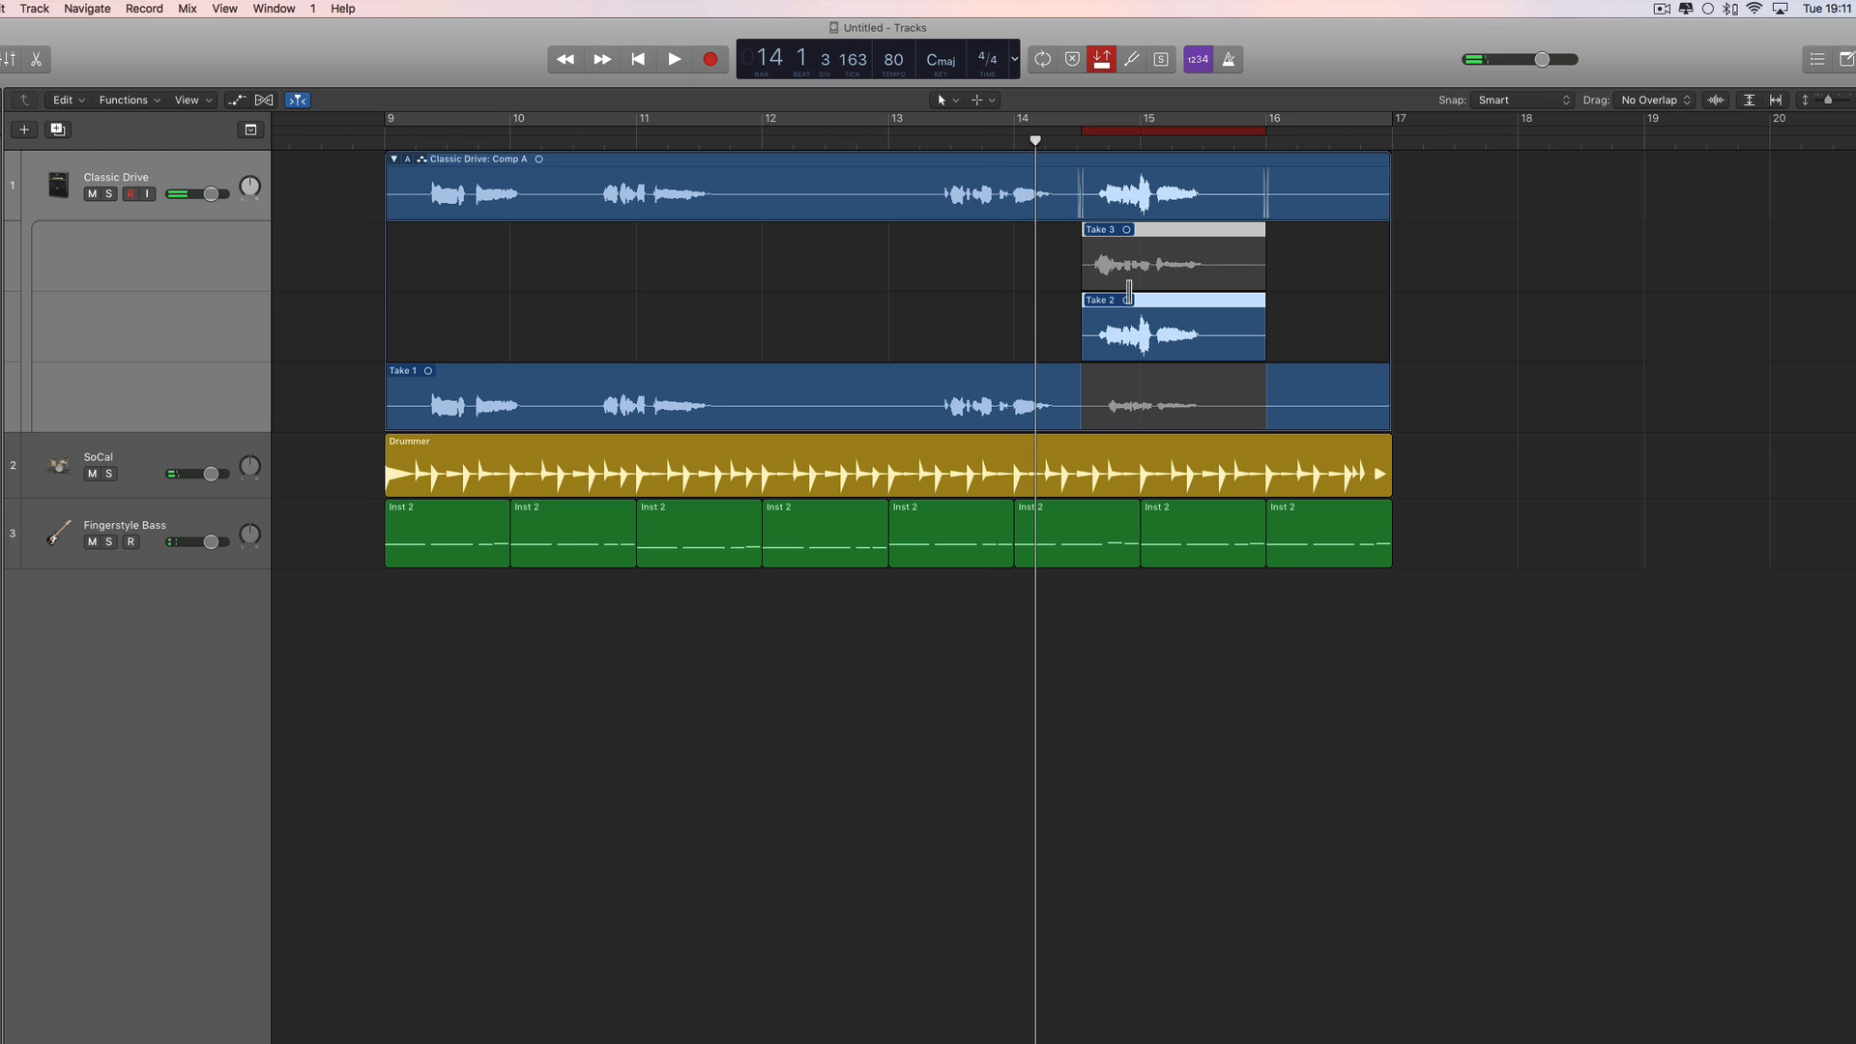
Audition the comp with Take 2 in the punched-in phrase, and with Take 3 from about bar 13.5.
key(space)
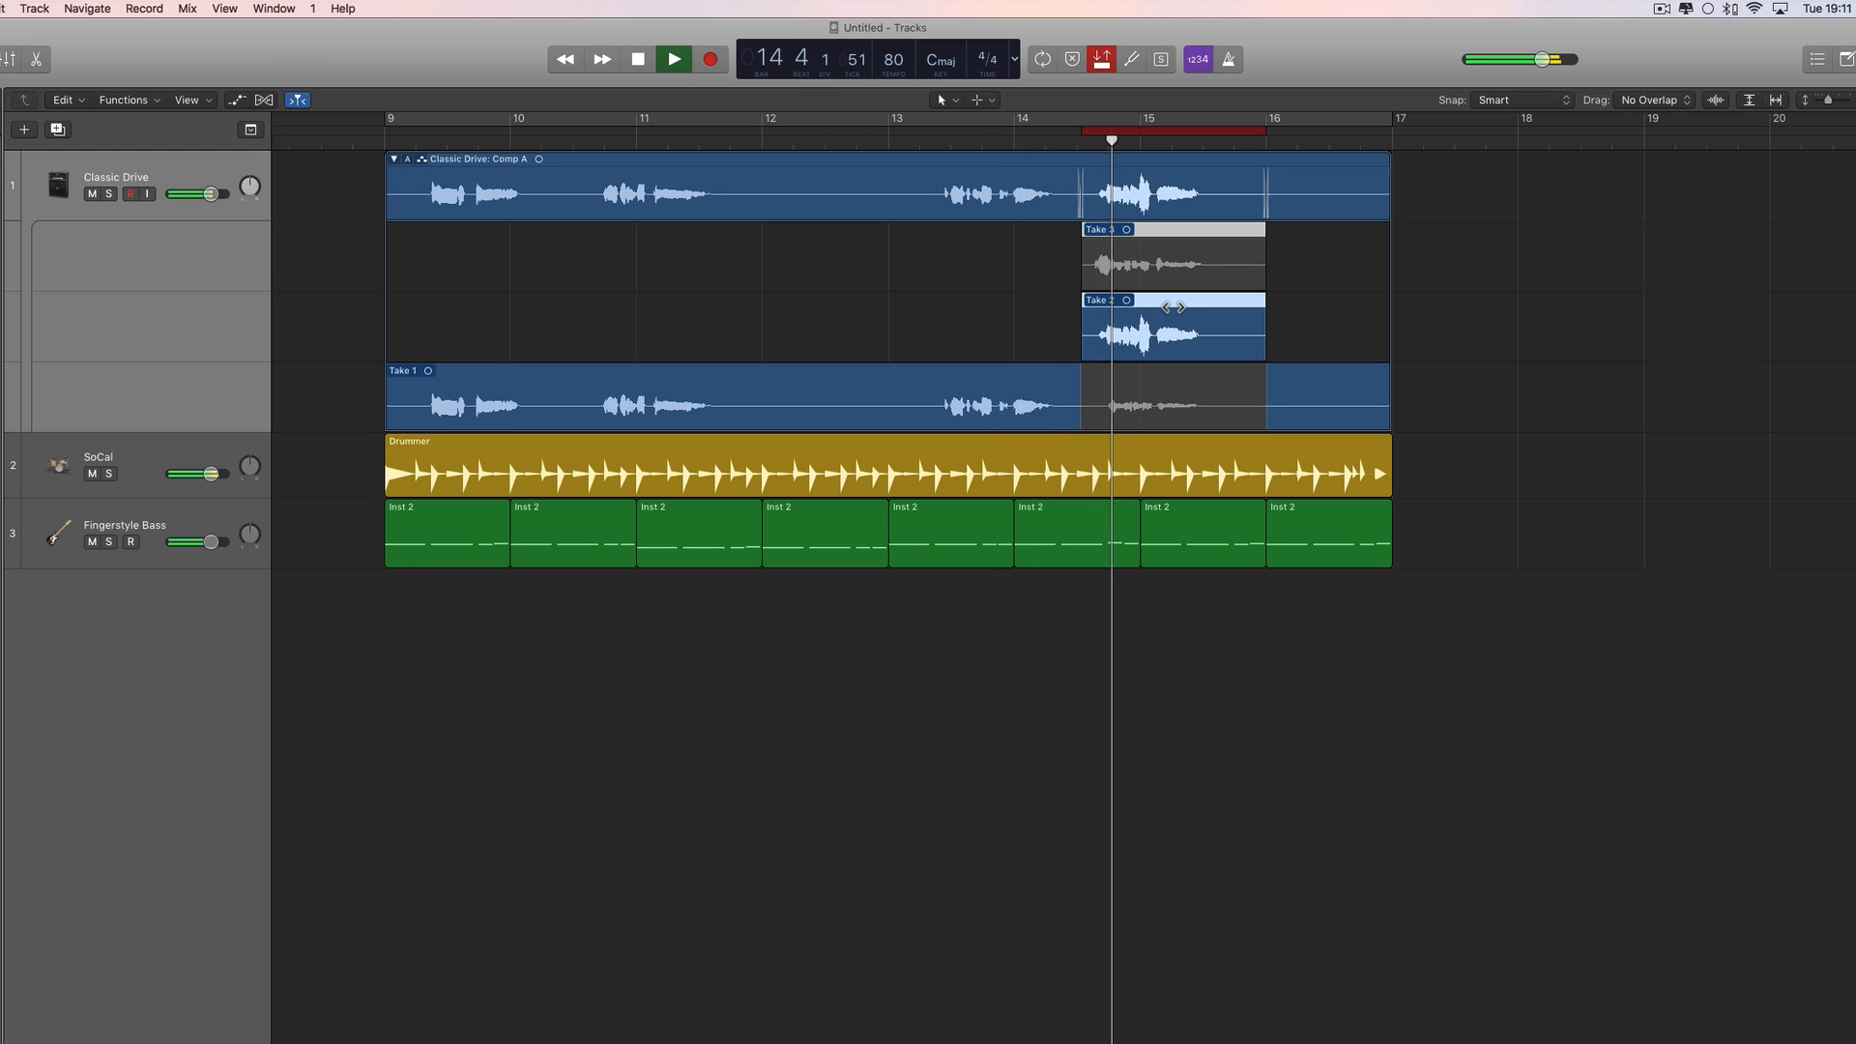
key(space)
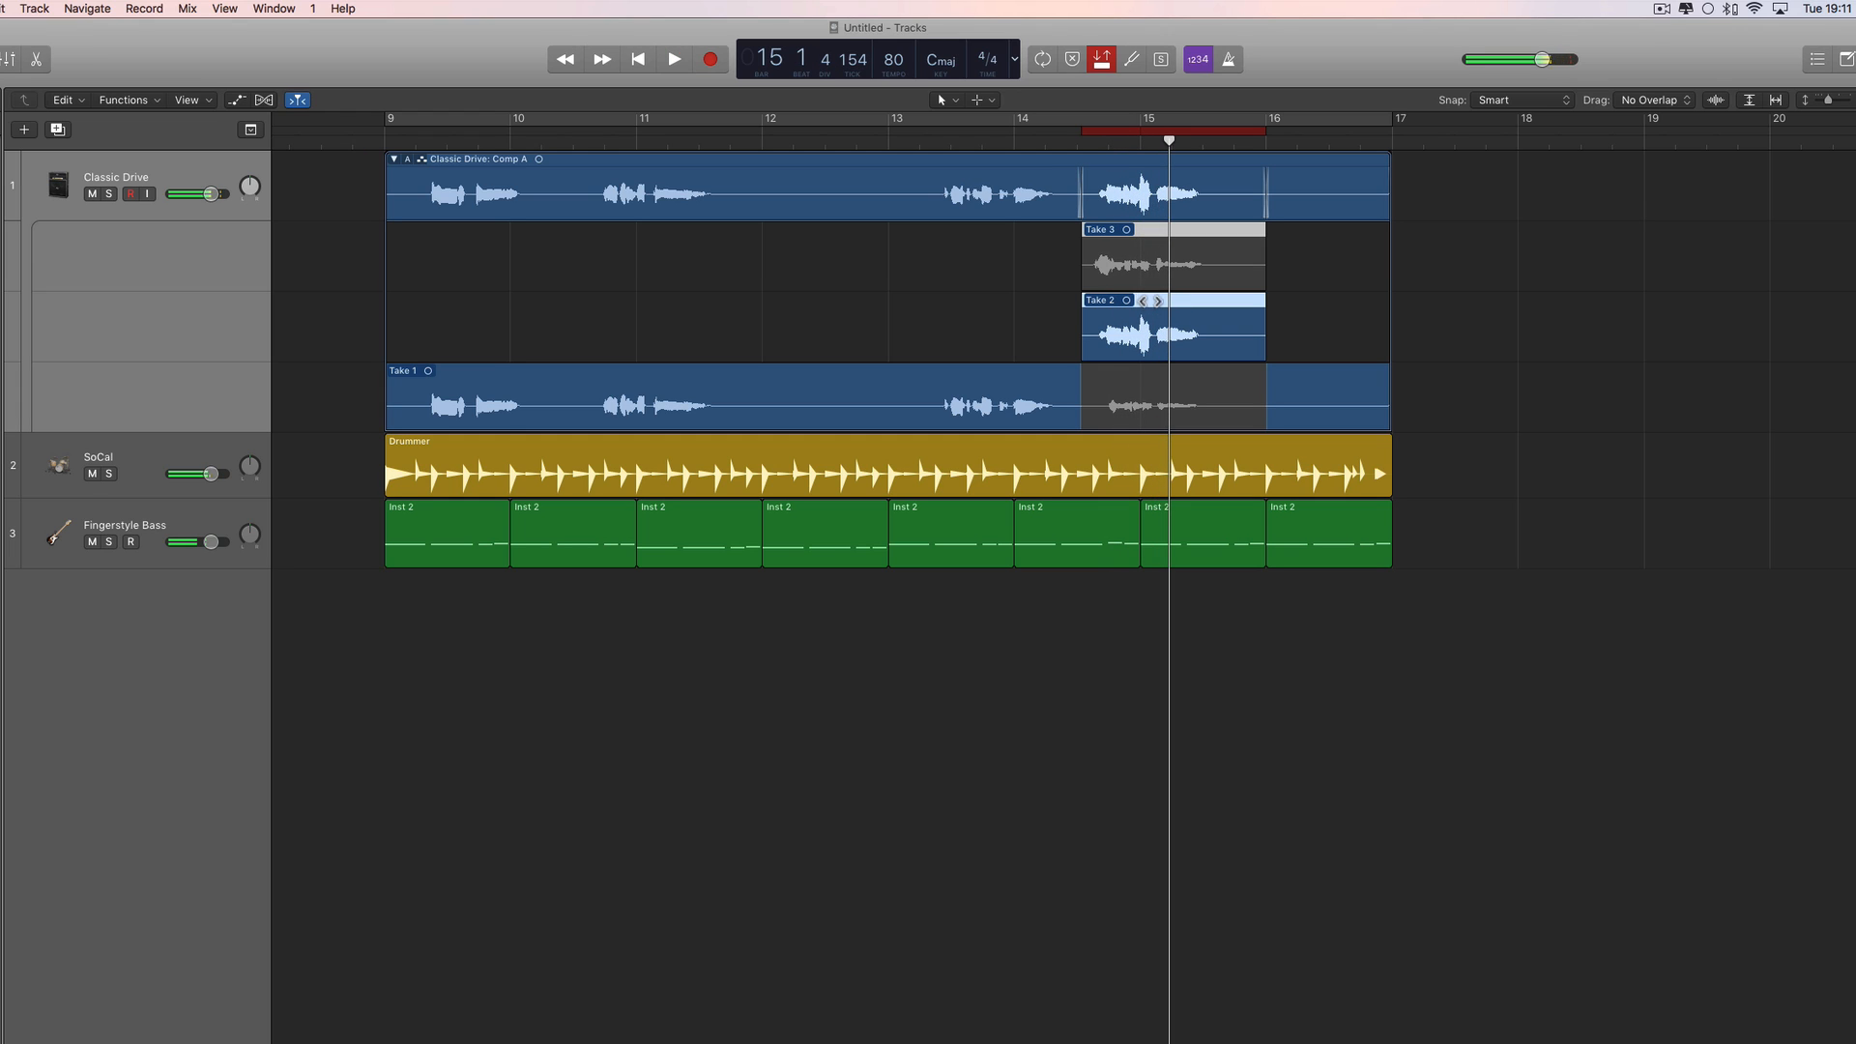
click(1146, 263)
double_click(949, 143)
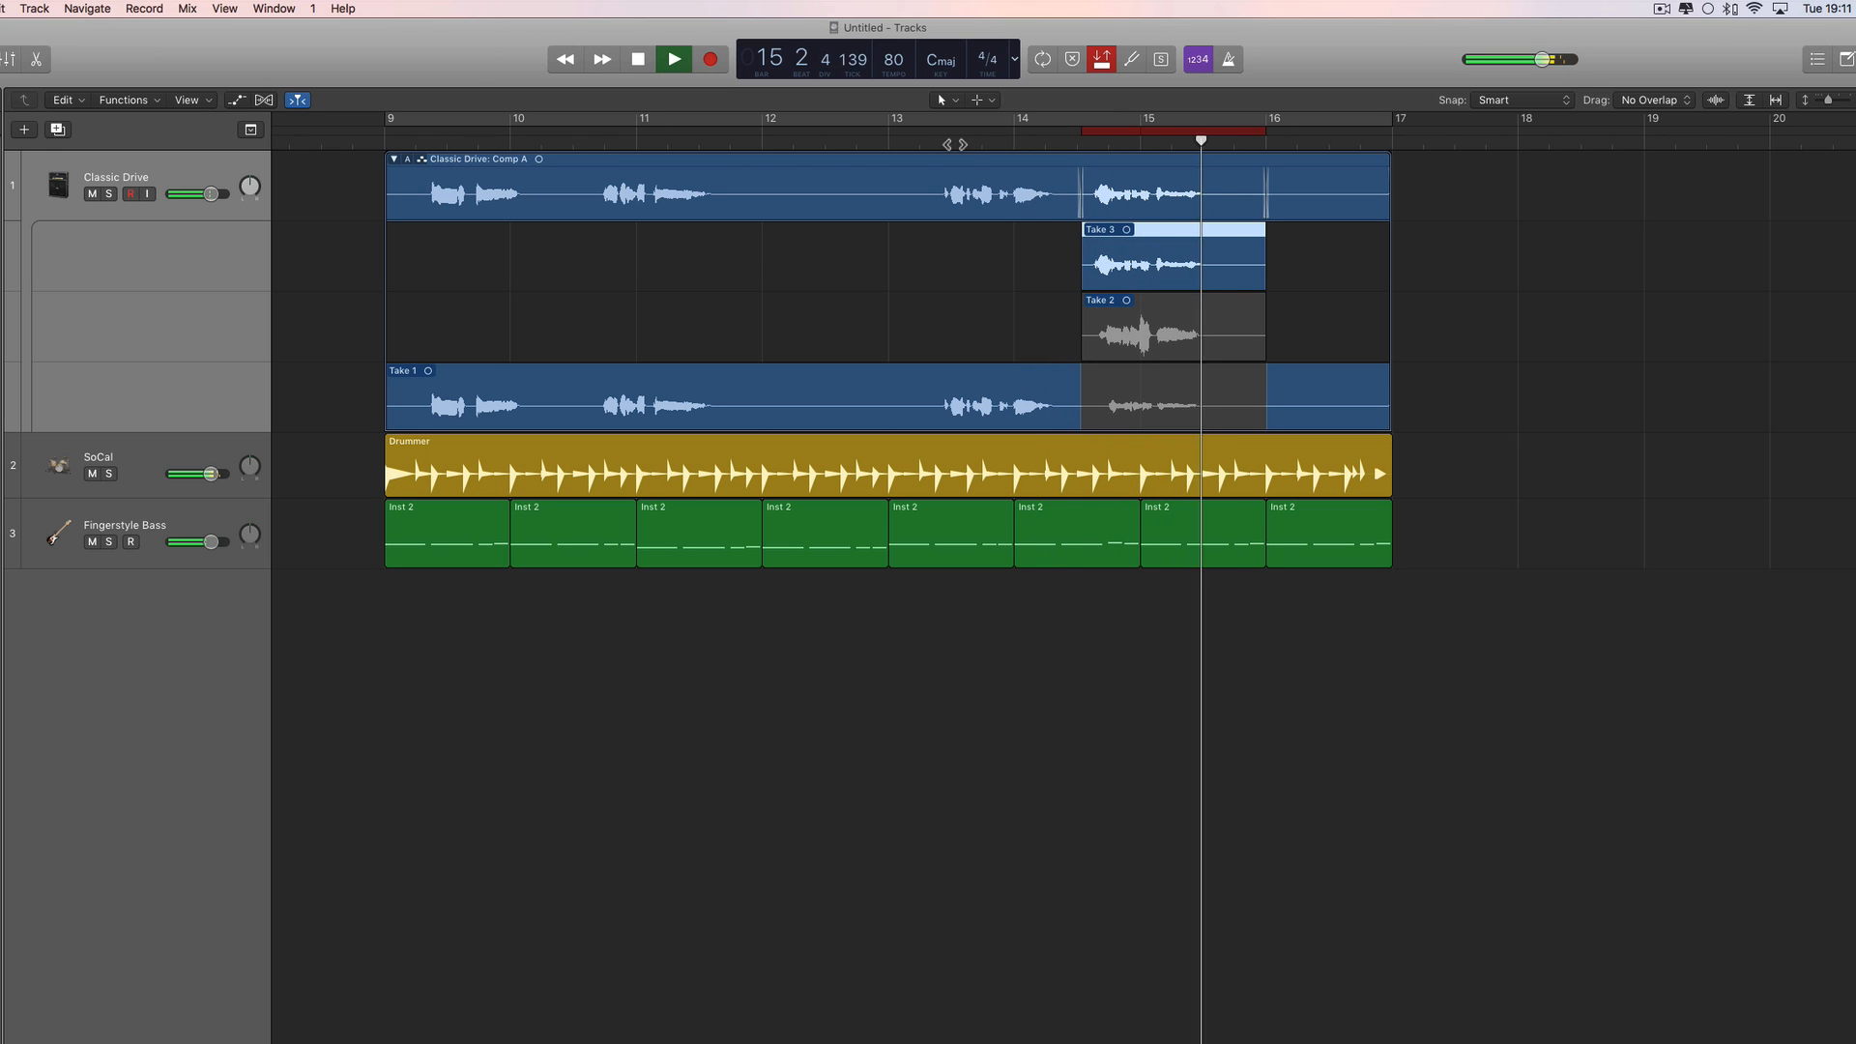
key(space)
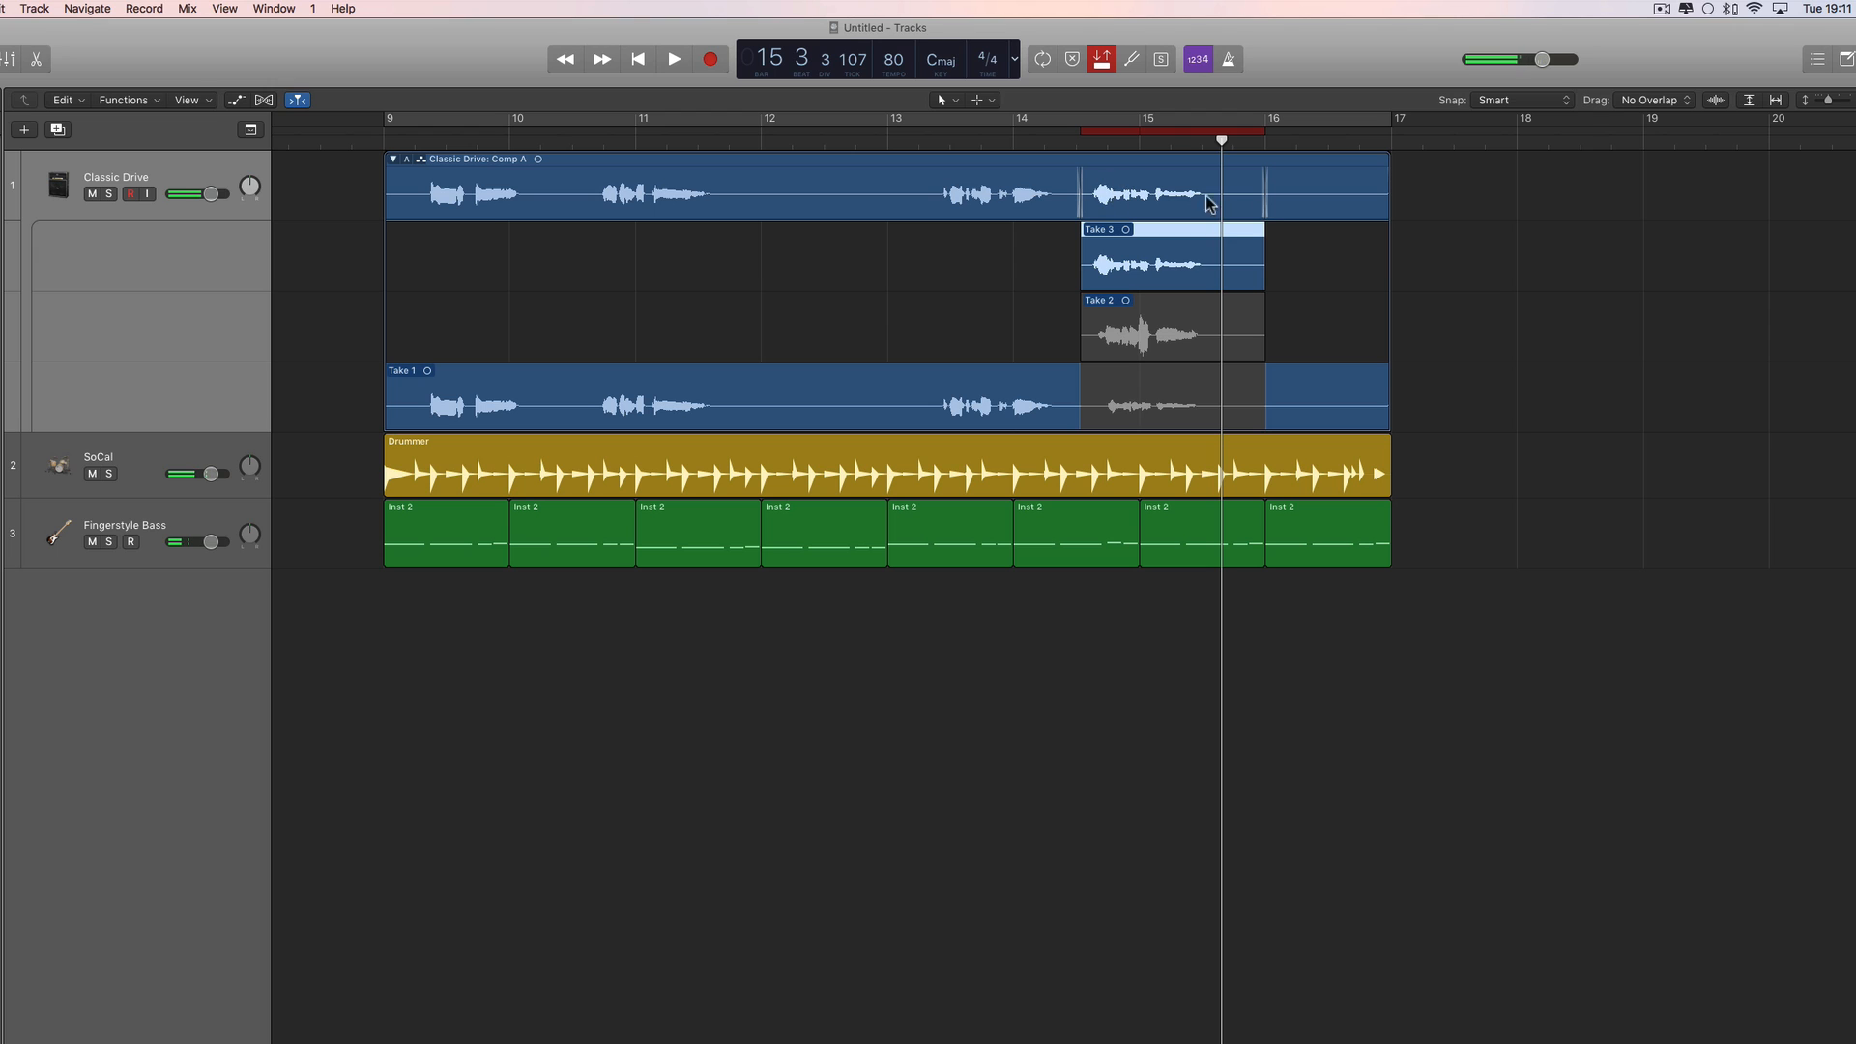
Compare Takes 1, 2 and 3 for the comp's punched-in phrase, finishing on Take 3.
click(1143, 319)
click(1160, 266)
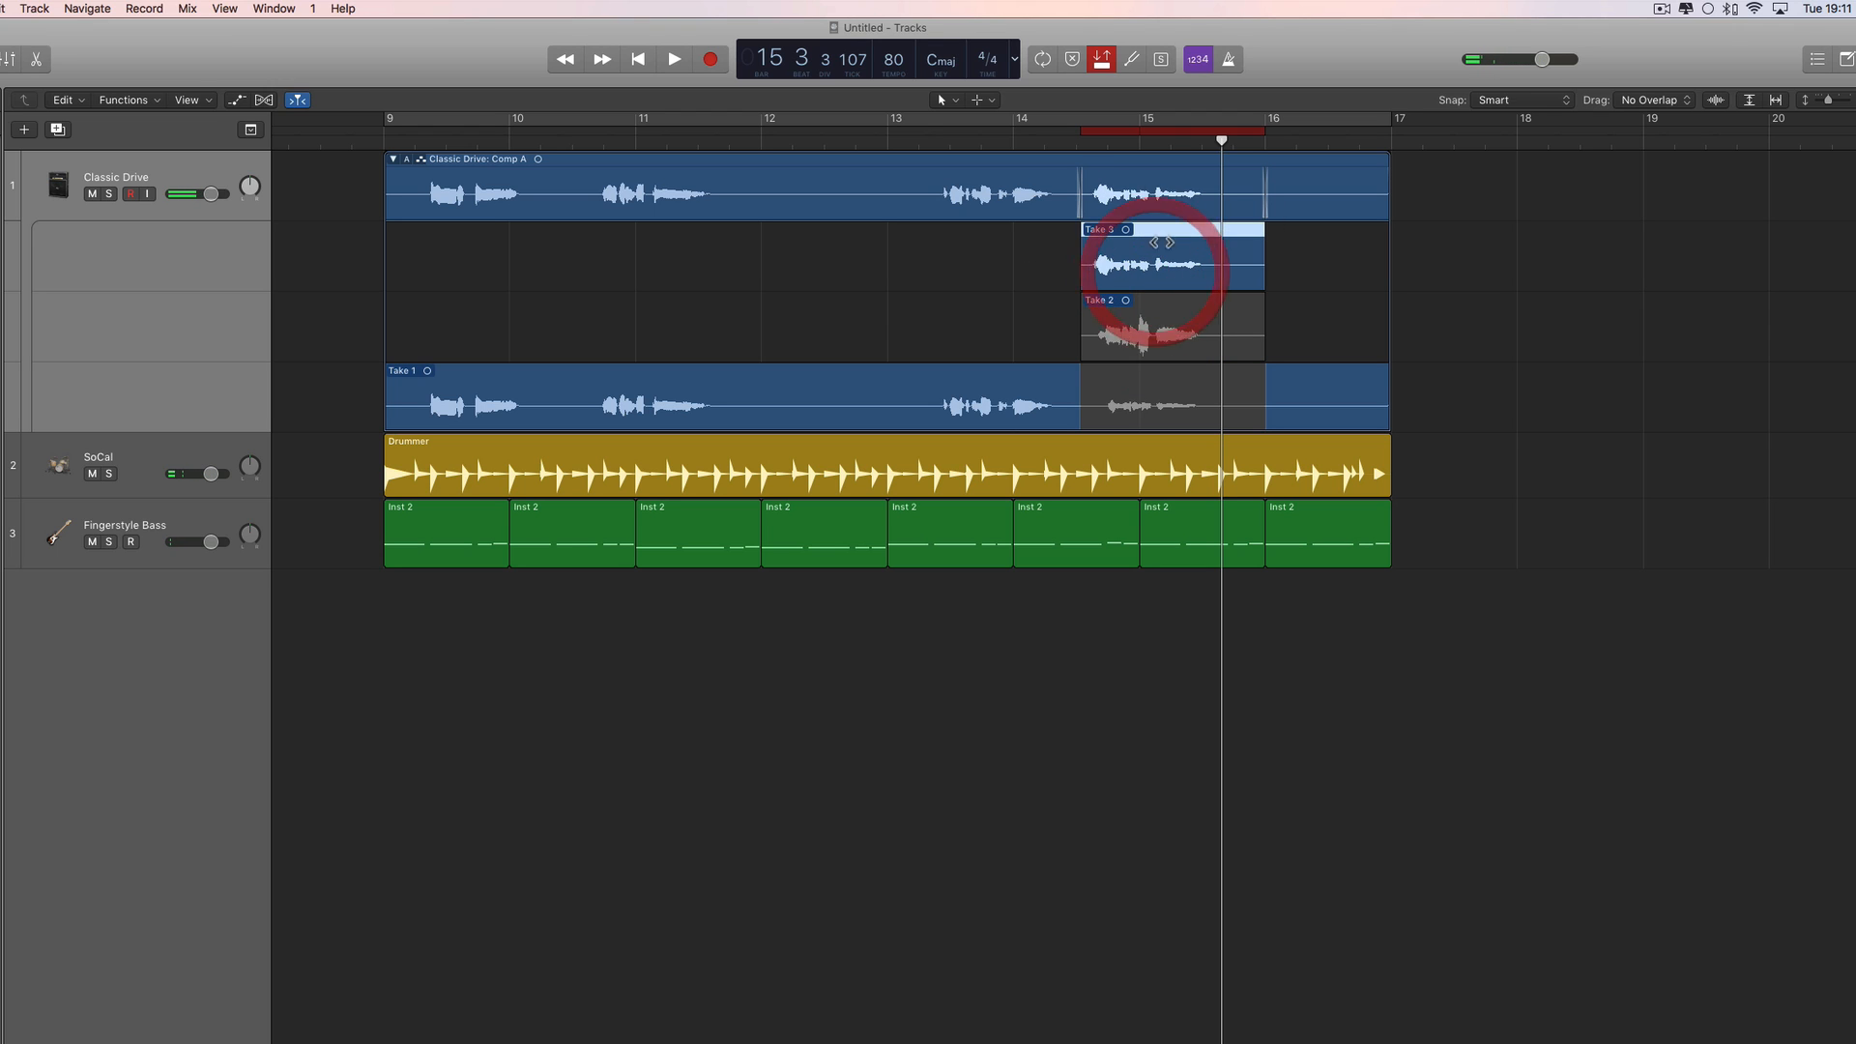
click(1163, 333)
click(1156, 414)
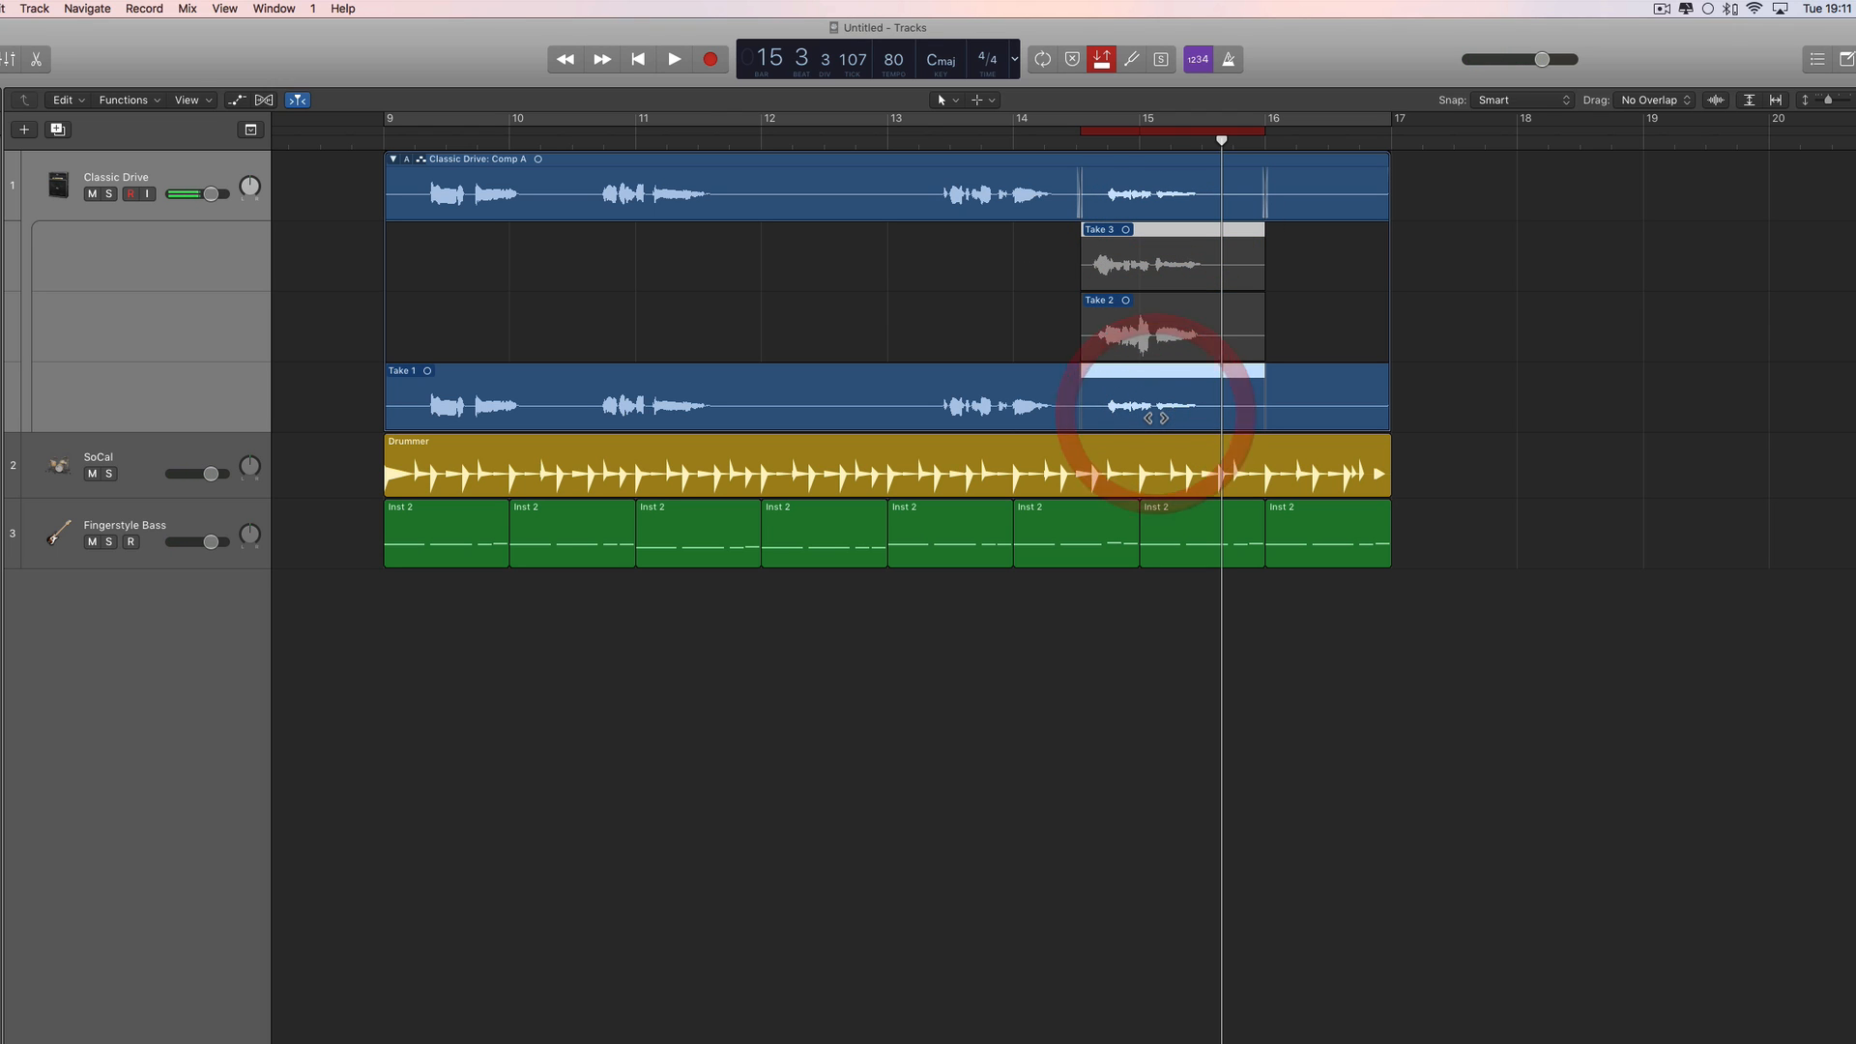
click(1163, 336)
click(1159, 271)
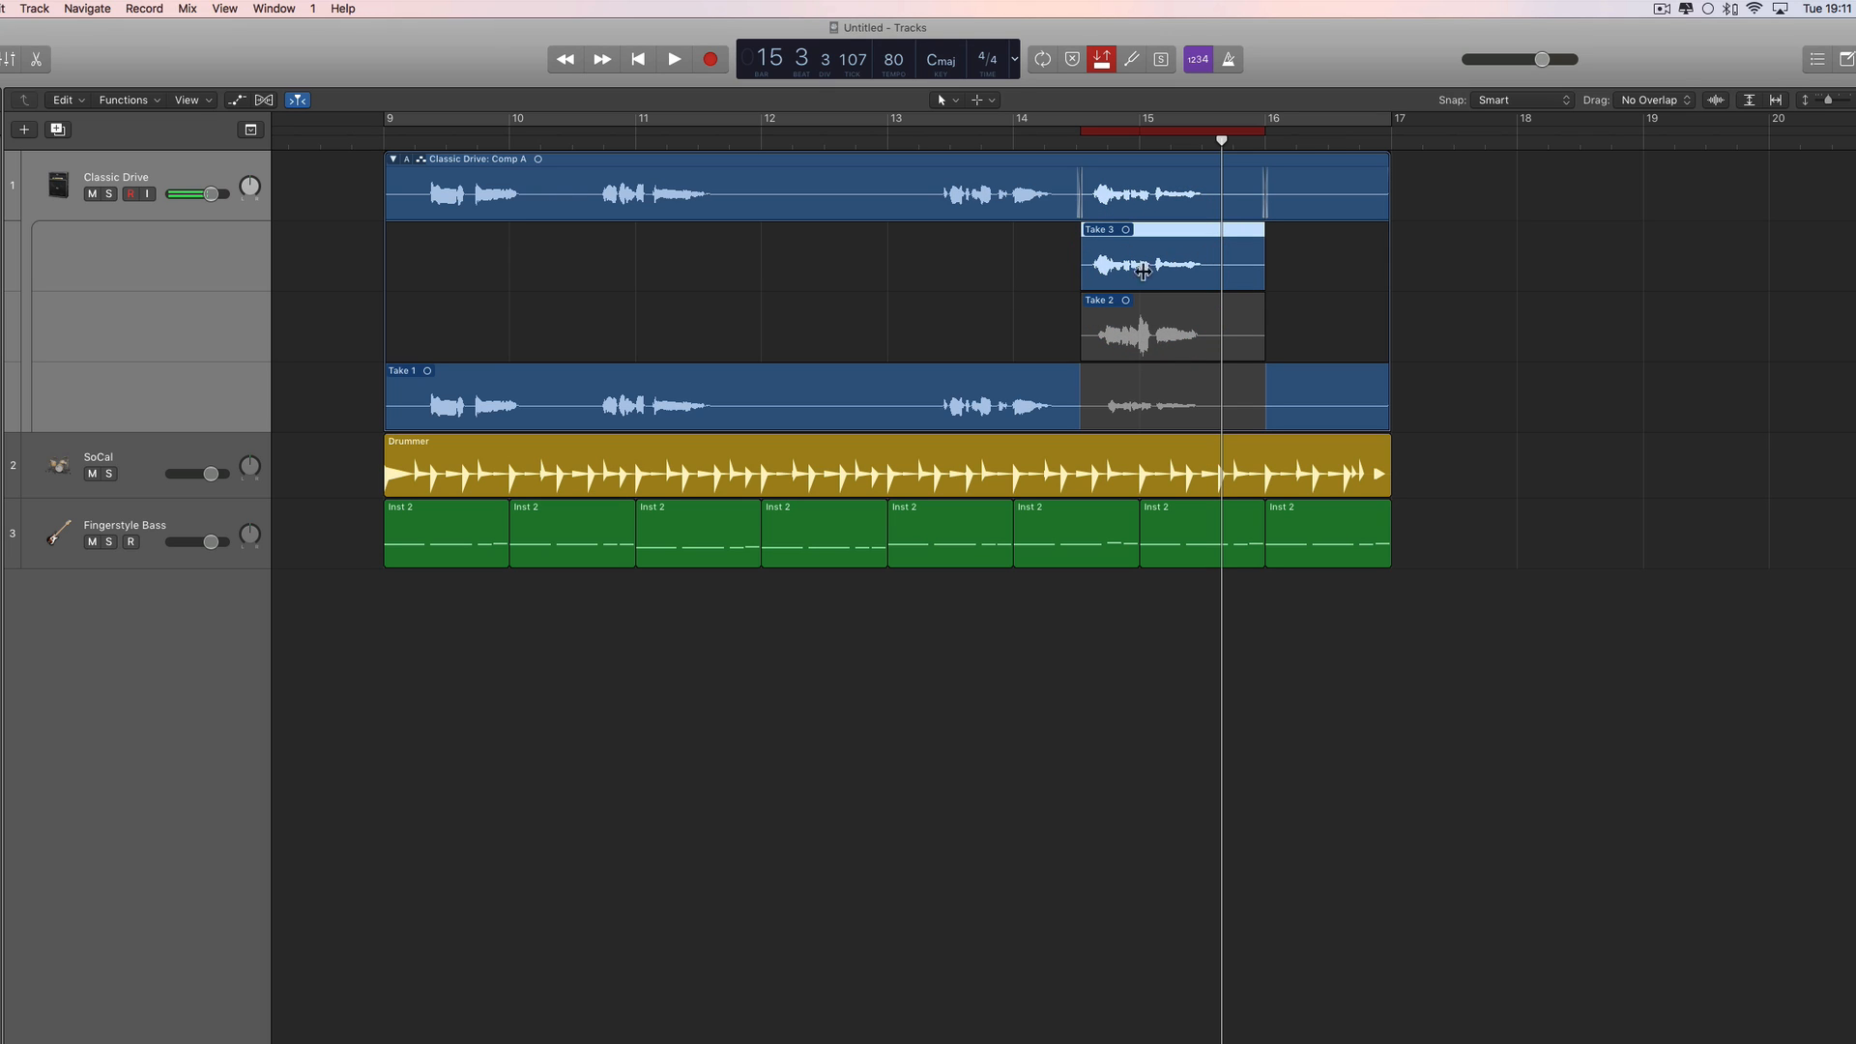
Fold and reopen the take folder, and apply Flatten and Merge to Comp A.
click(392, 160)
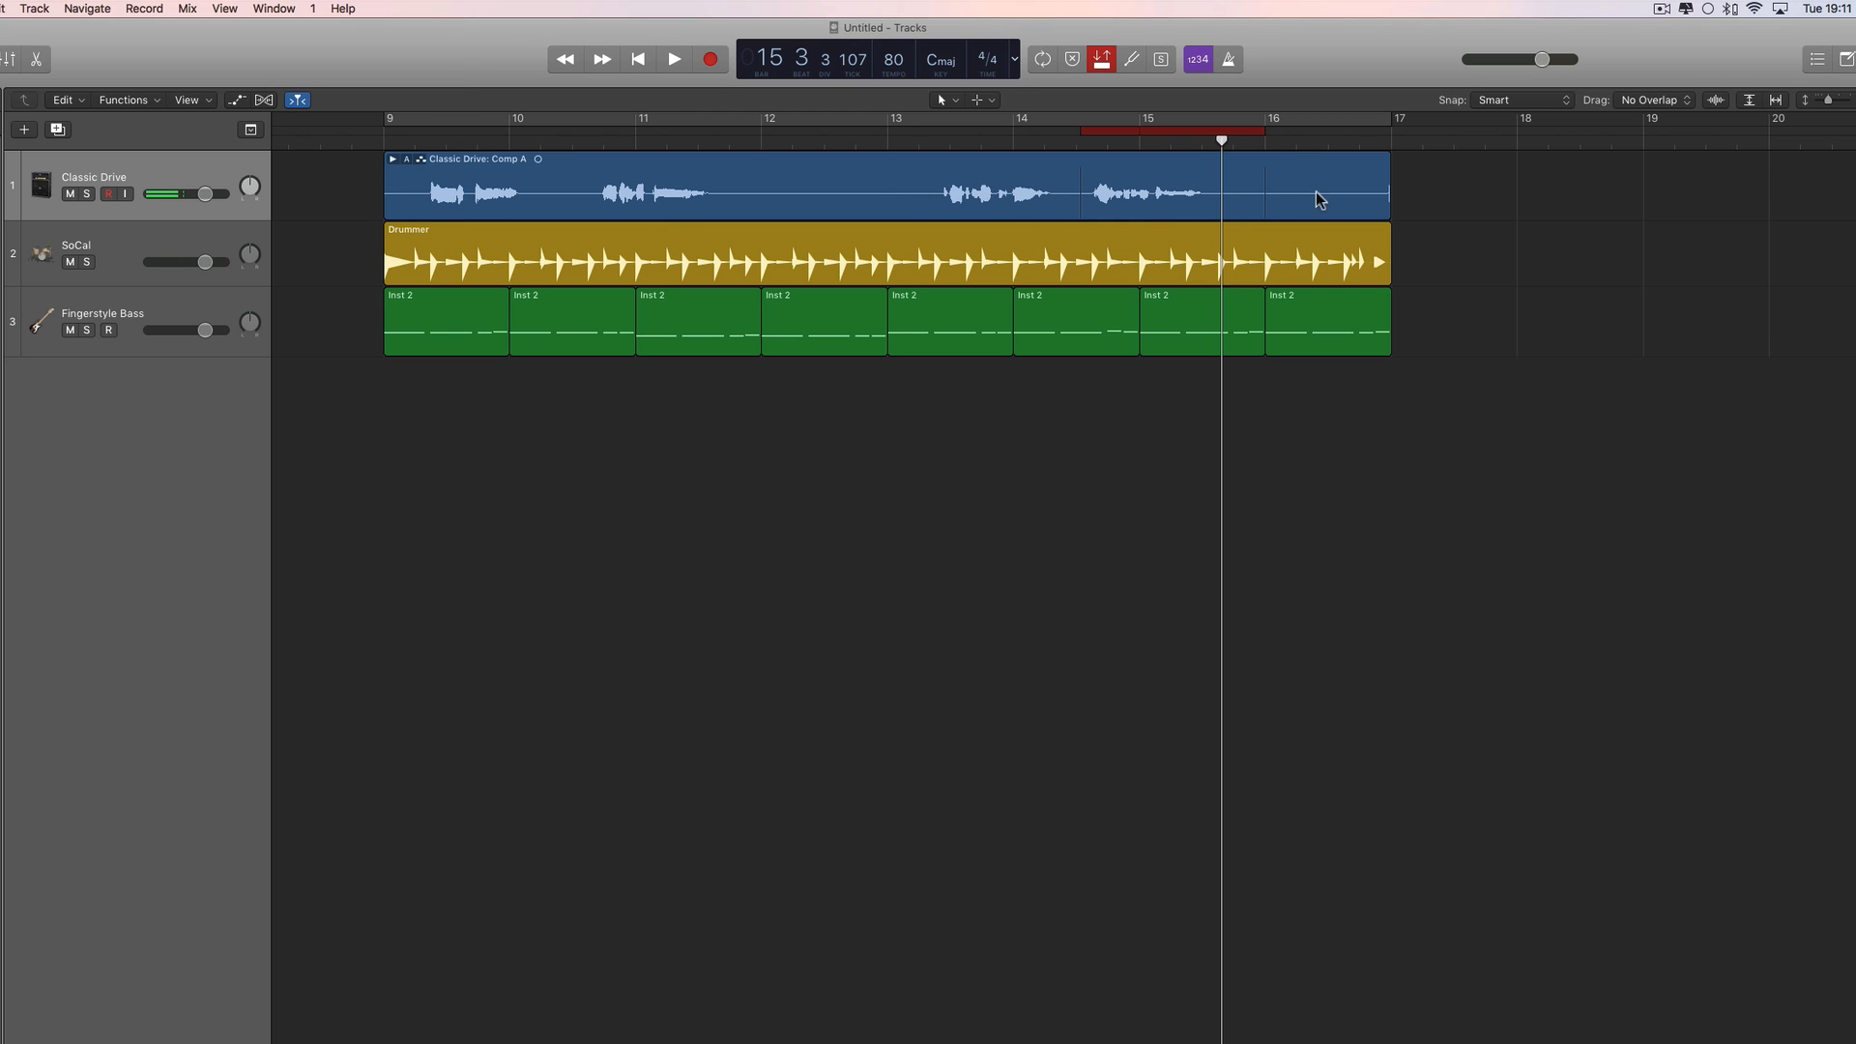
click(393, 160)
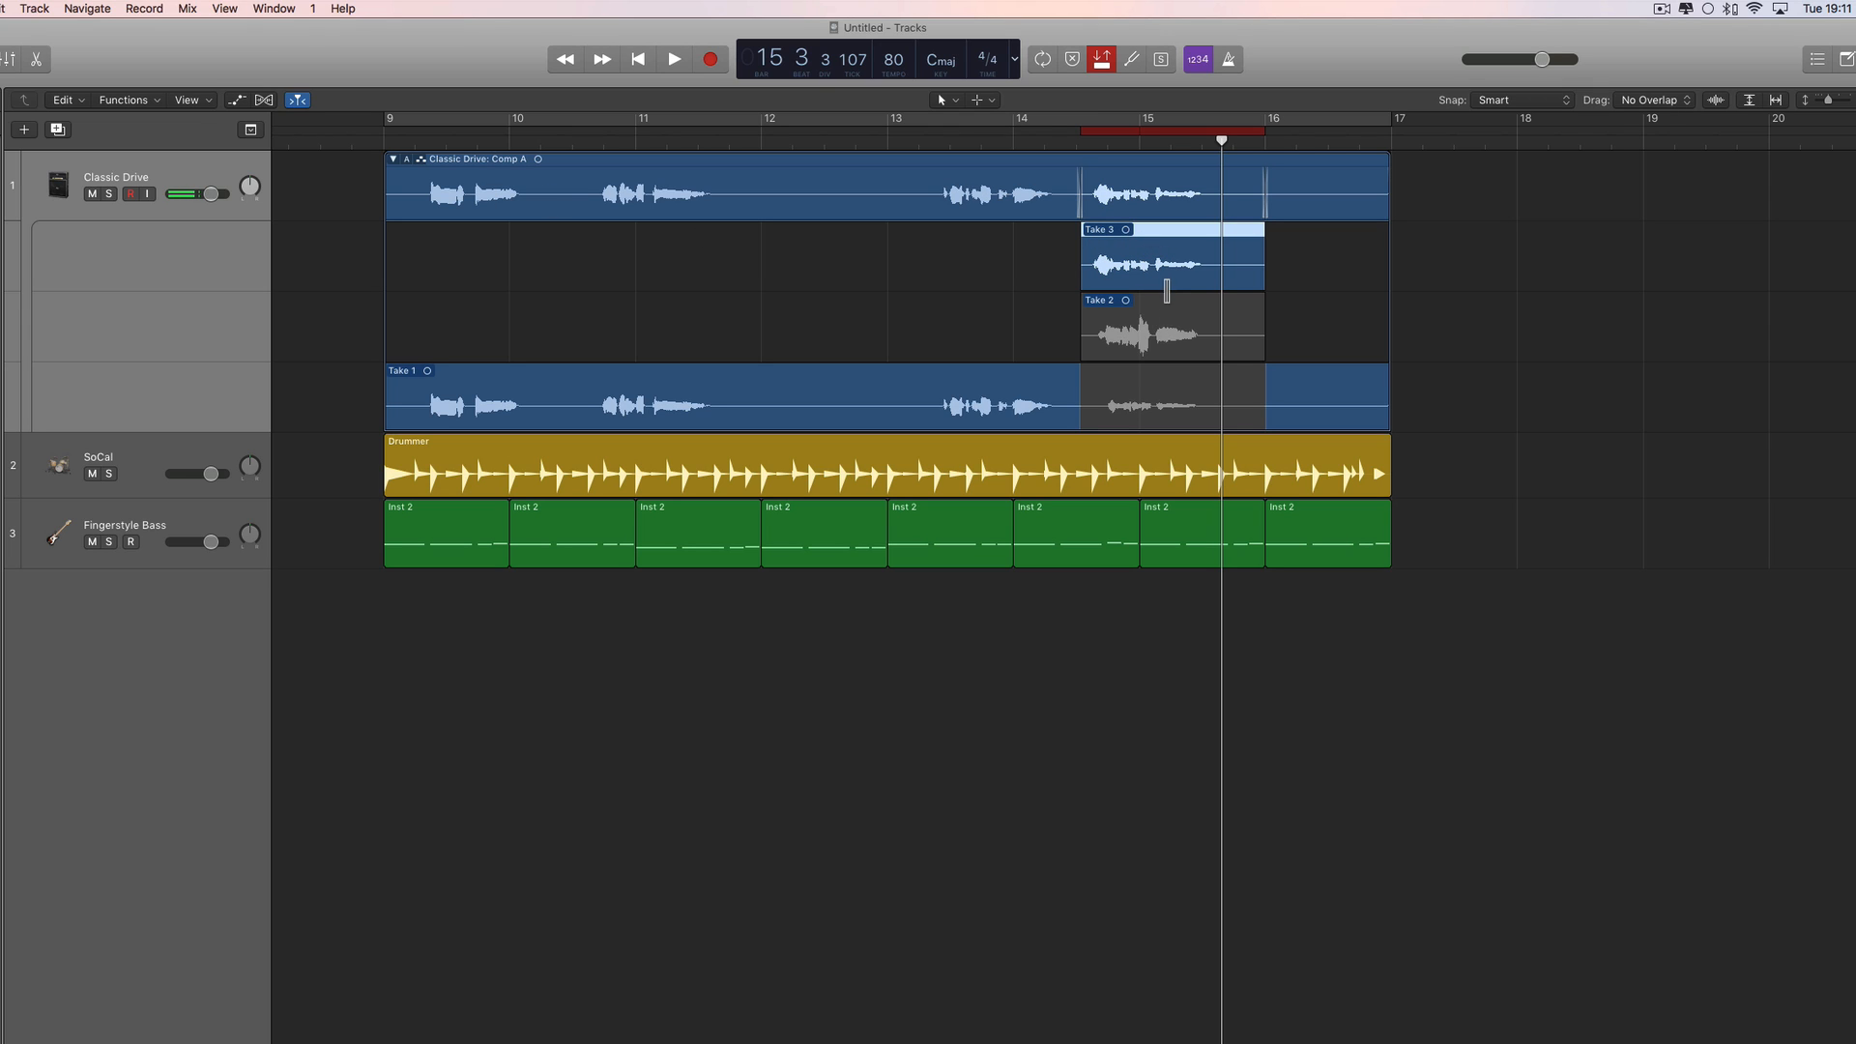
click(407, 159)
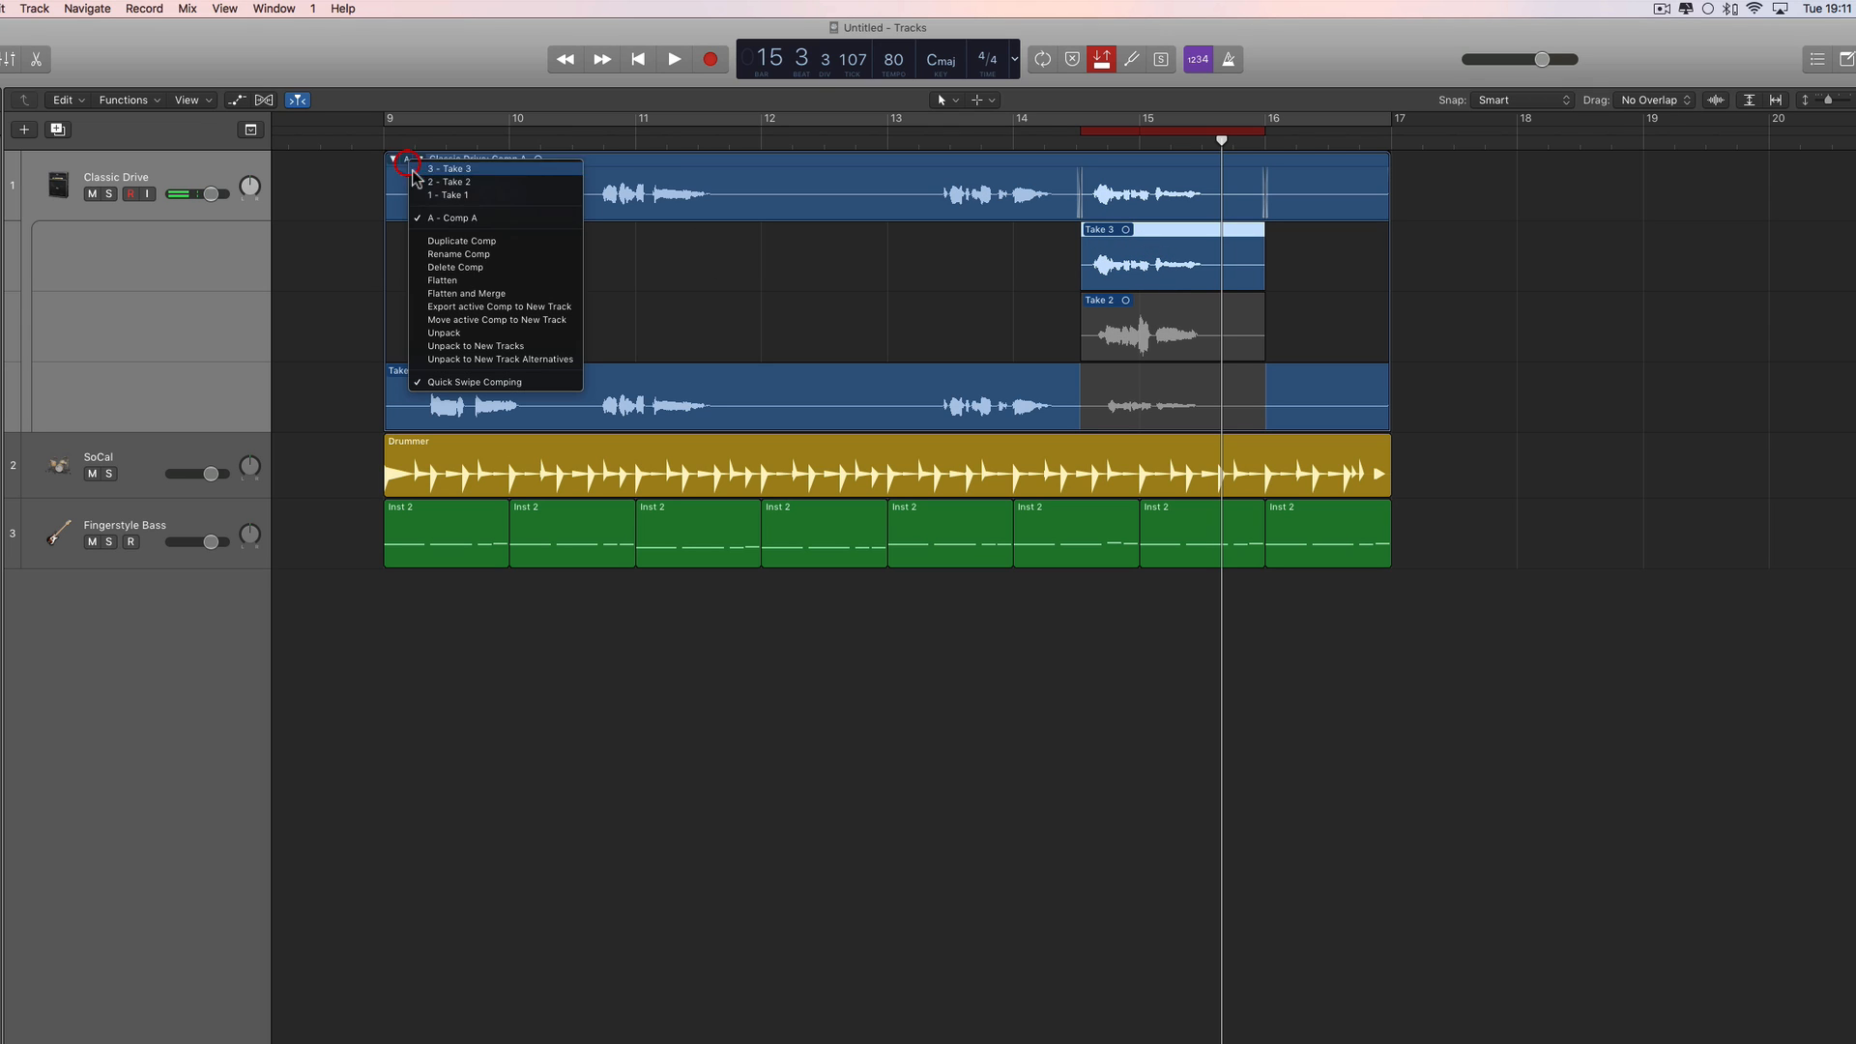
click(498, 293)
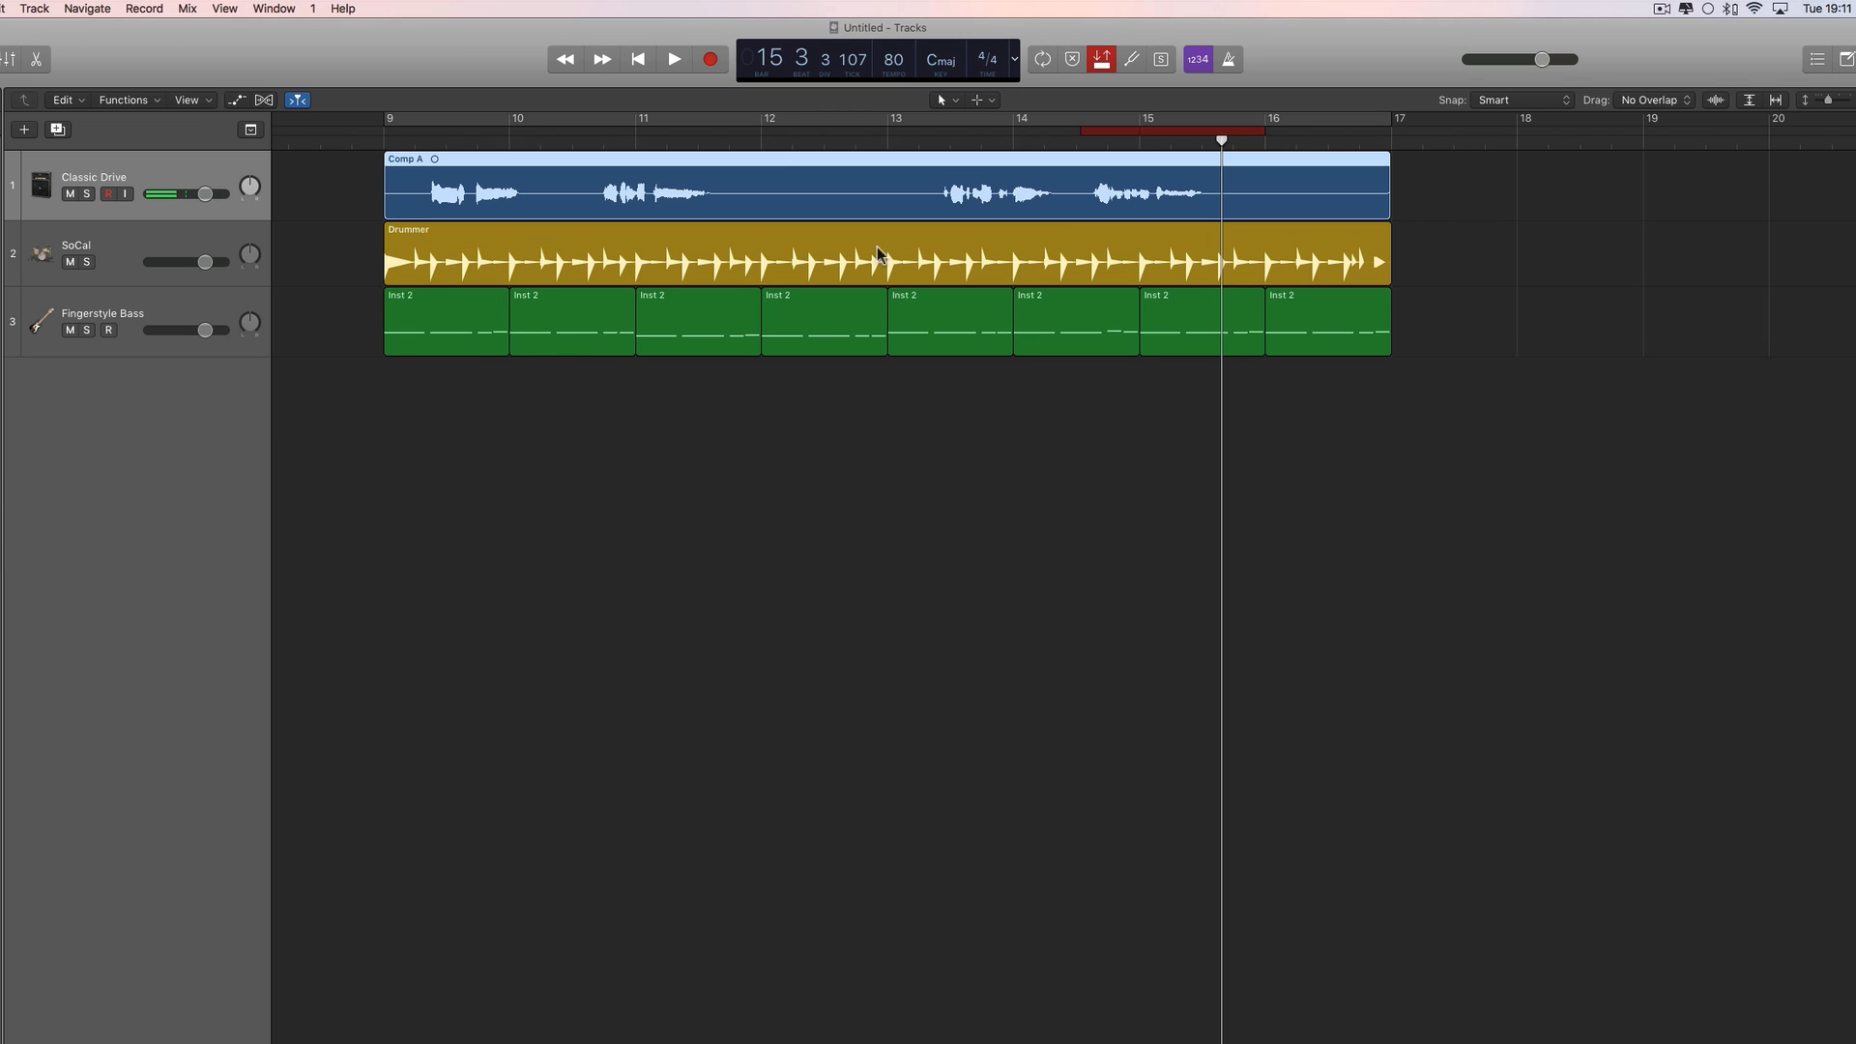
Audition the merged Comp A region from bar 13 to just before bar 16, and undo the flatten and merge.
click(890, 145)
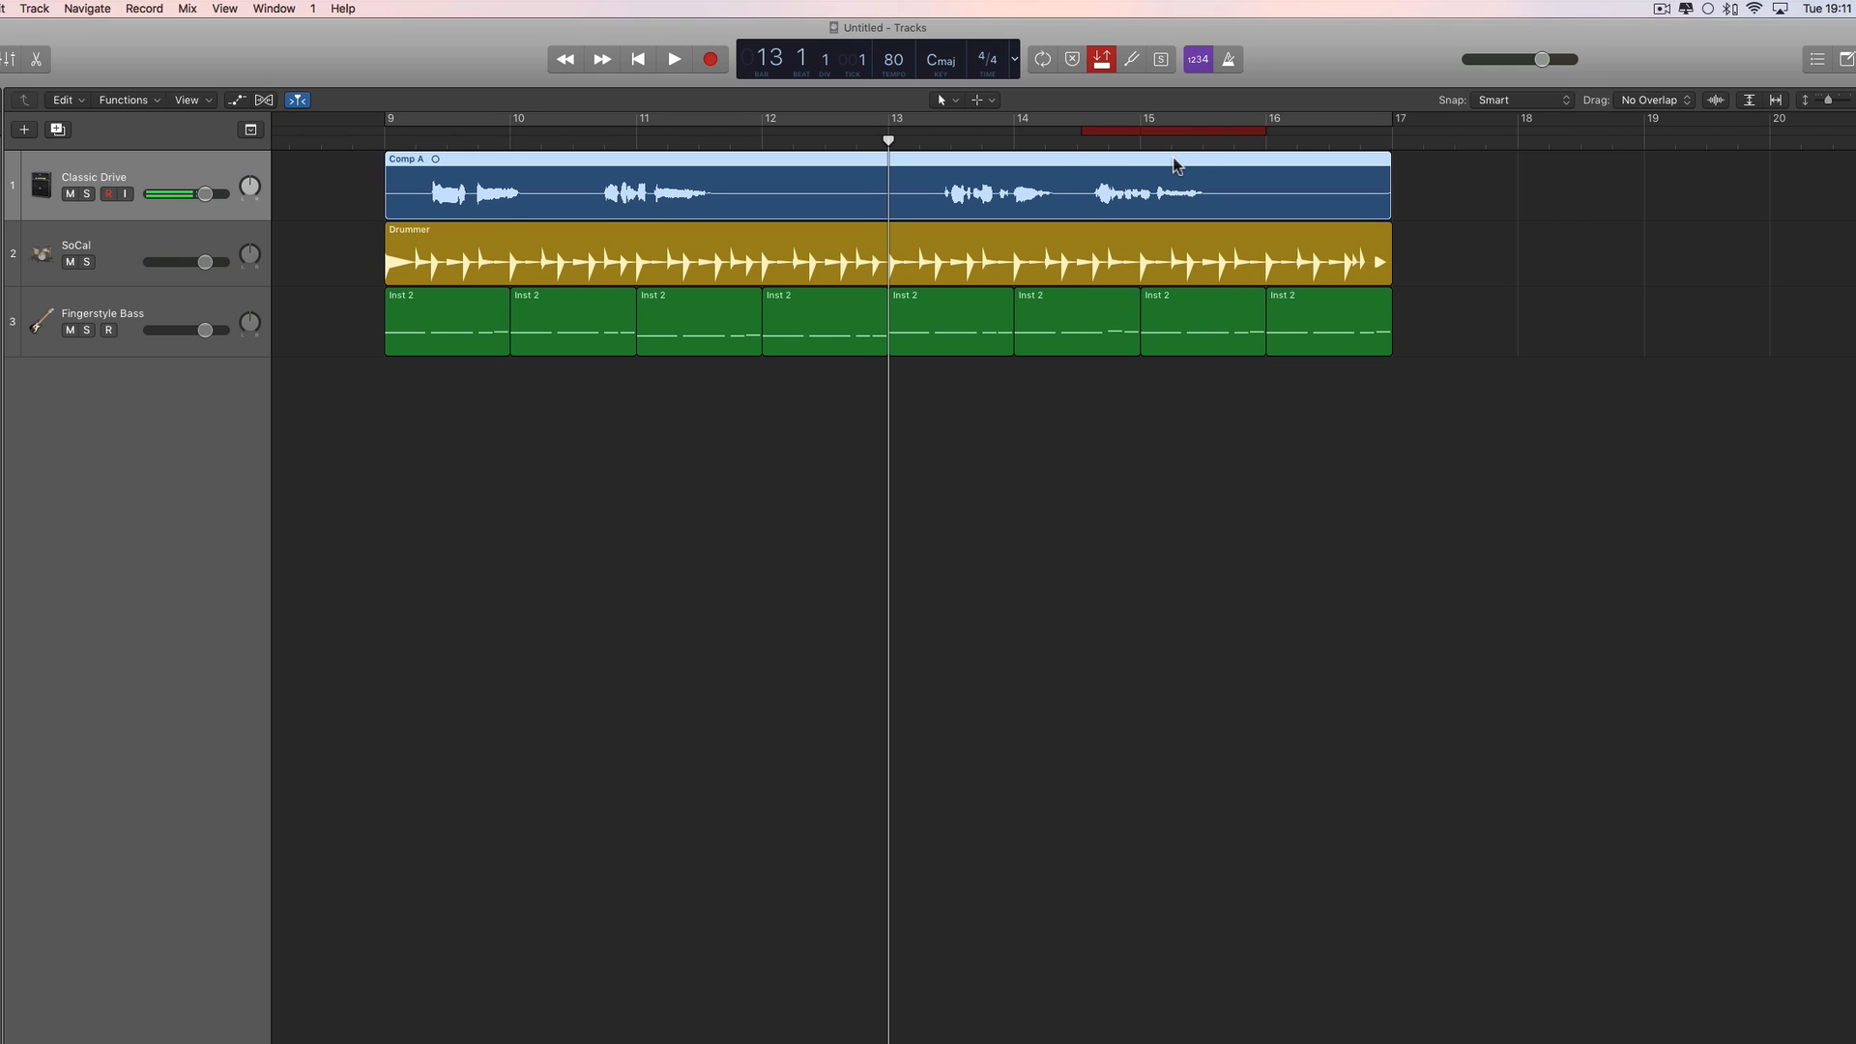
key(space)
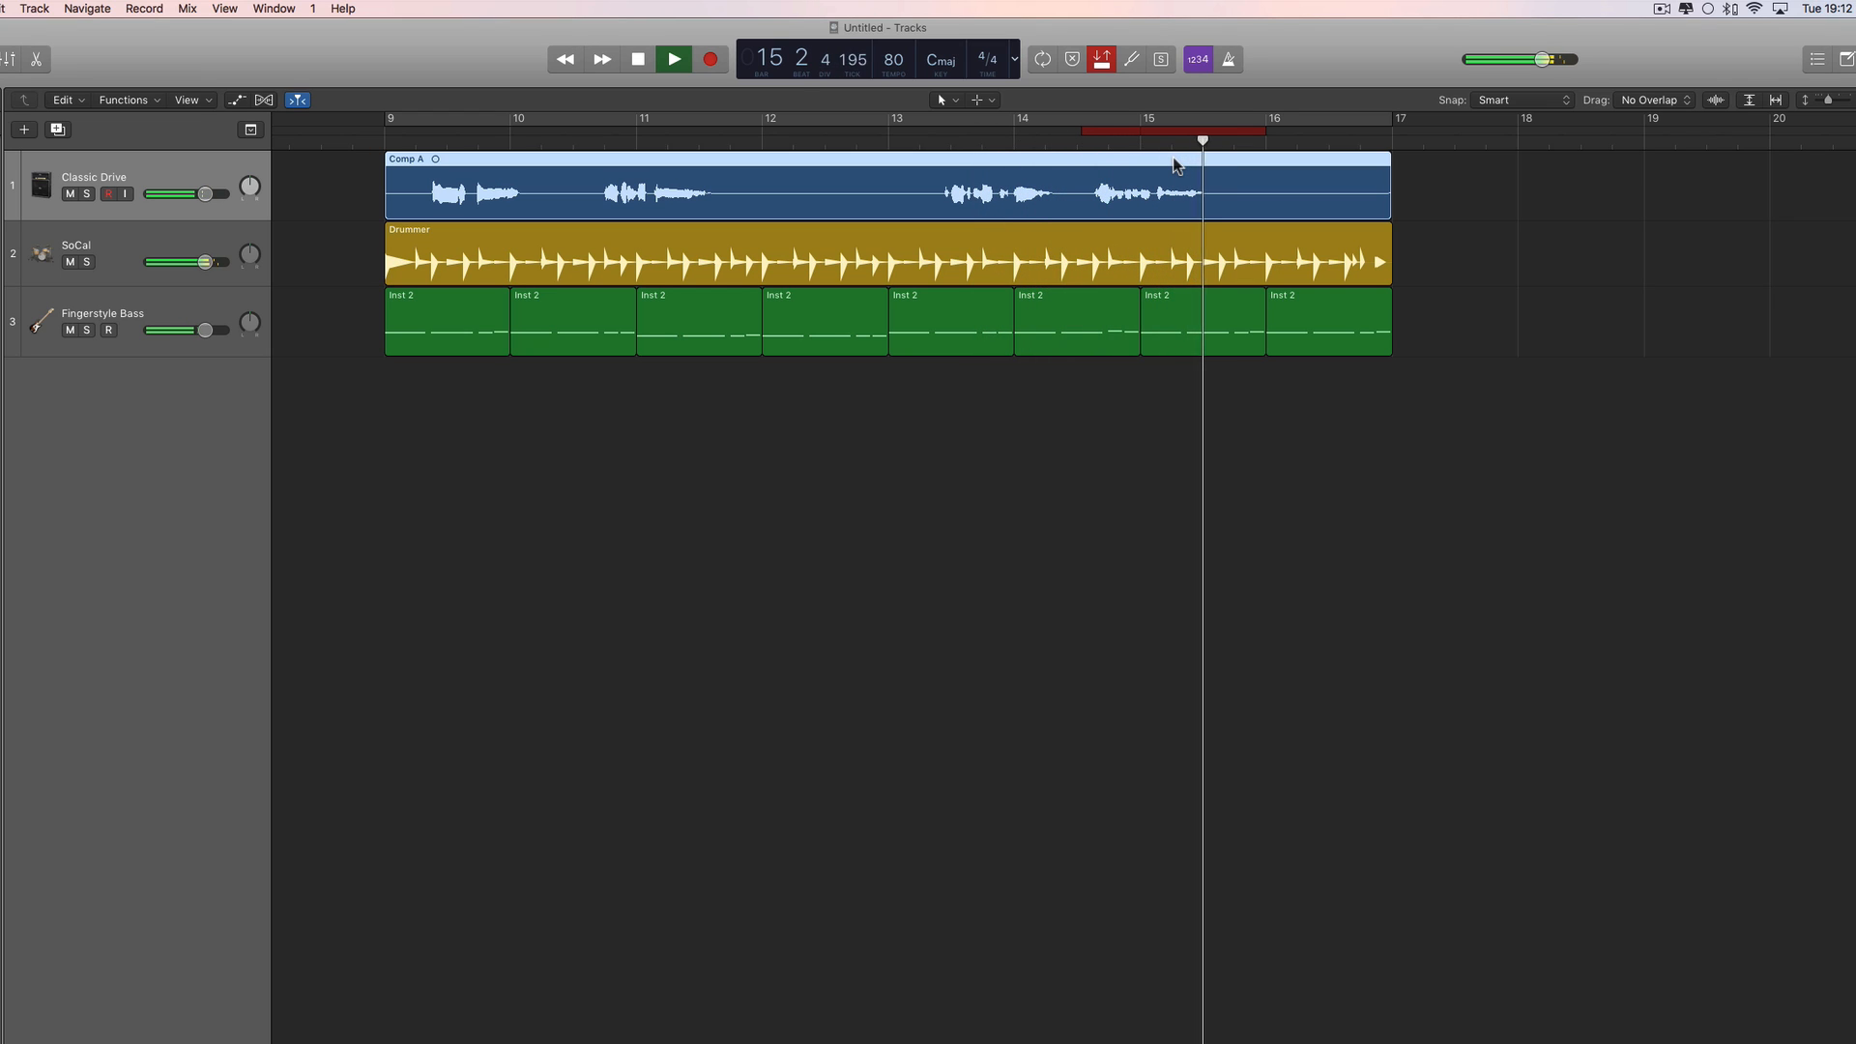
key(space)
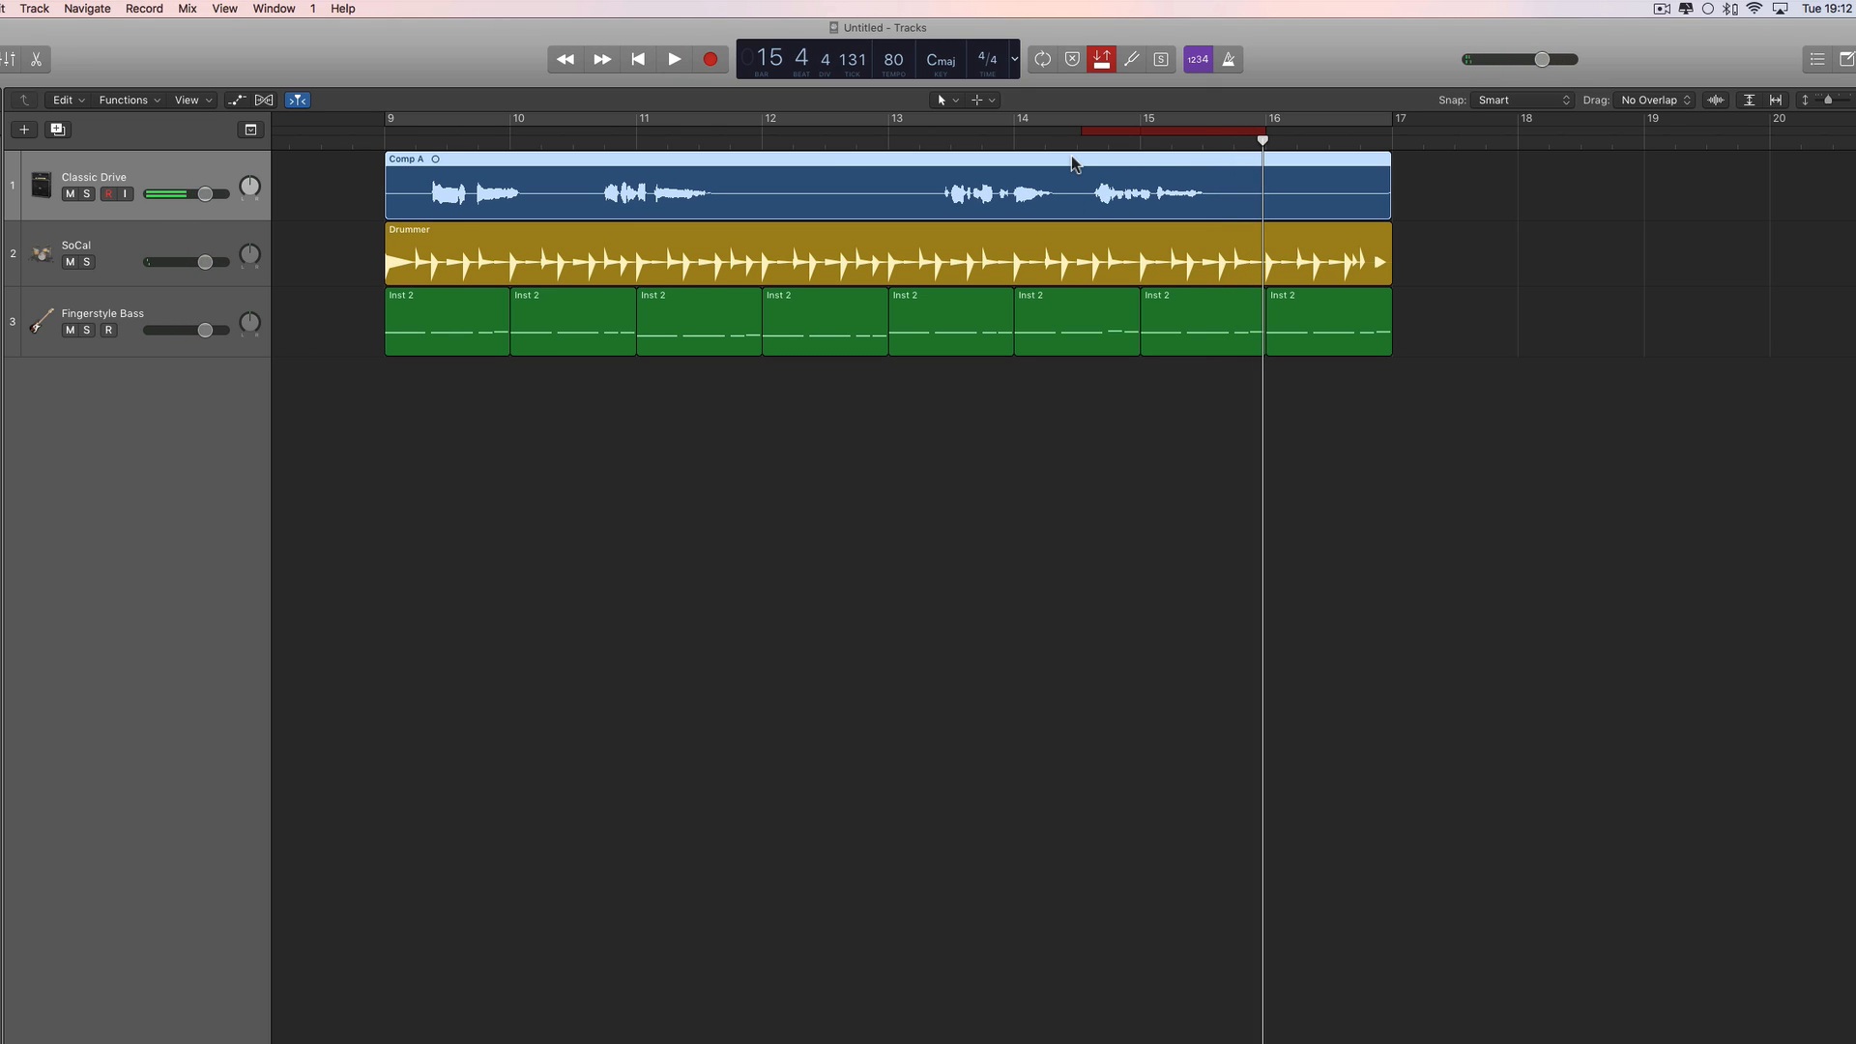
scroll(1072, 156, left, 1)
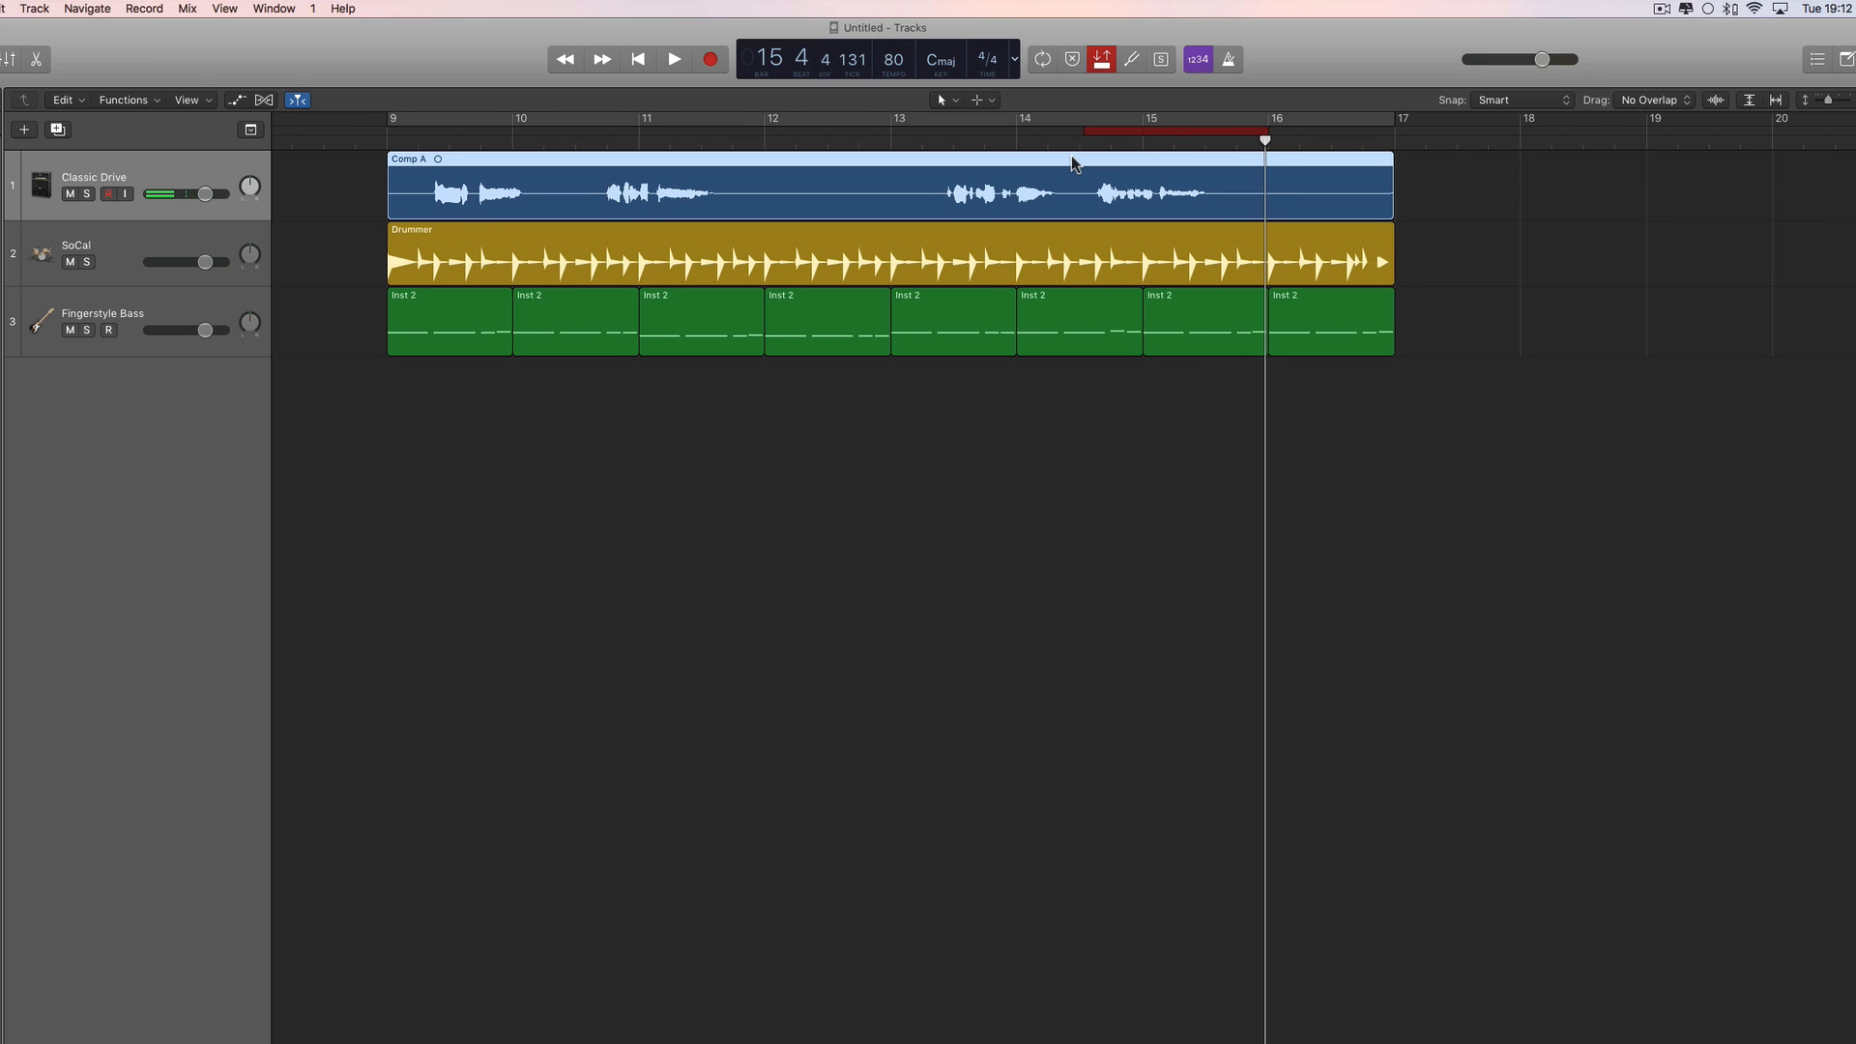
double_click(1071, 155)
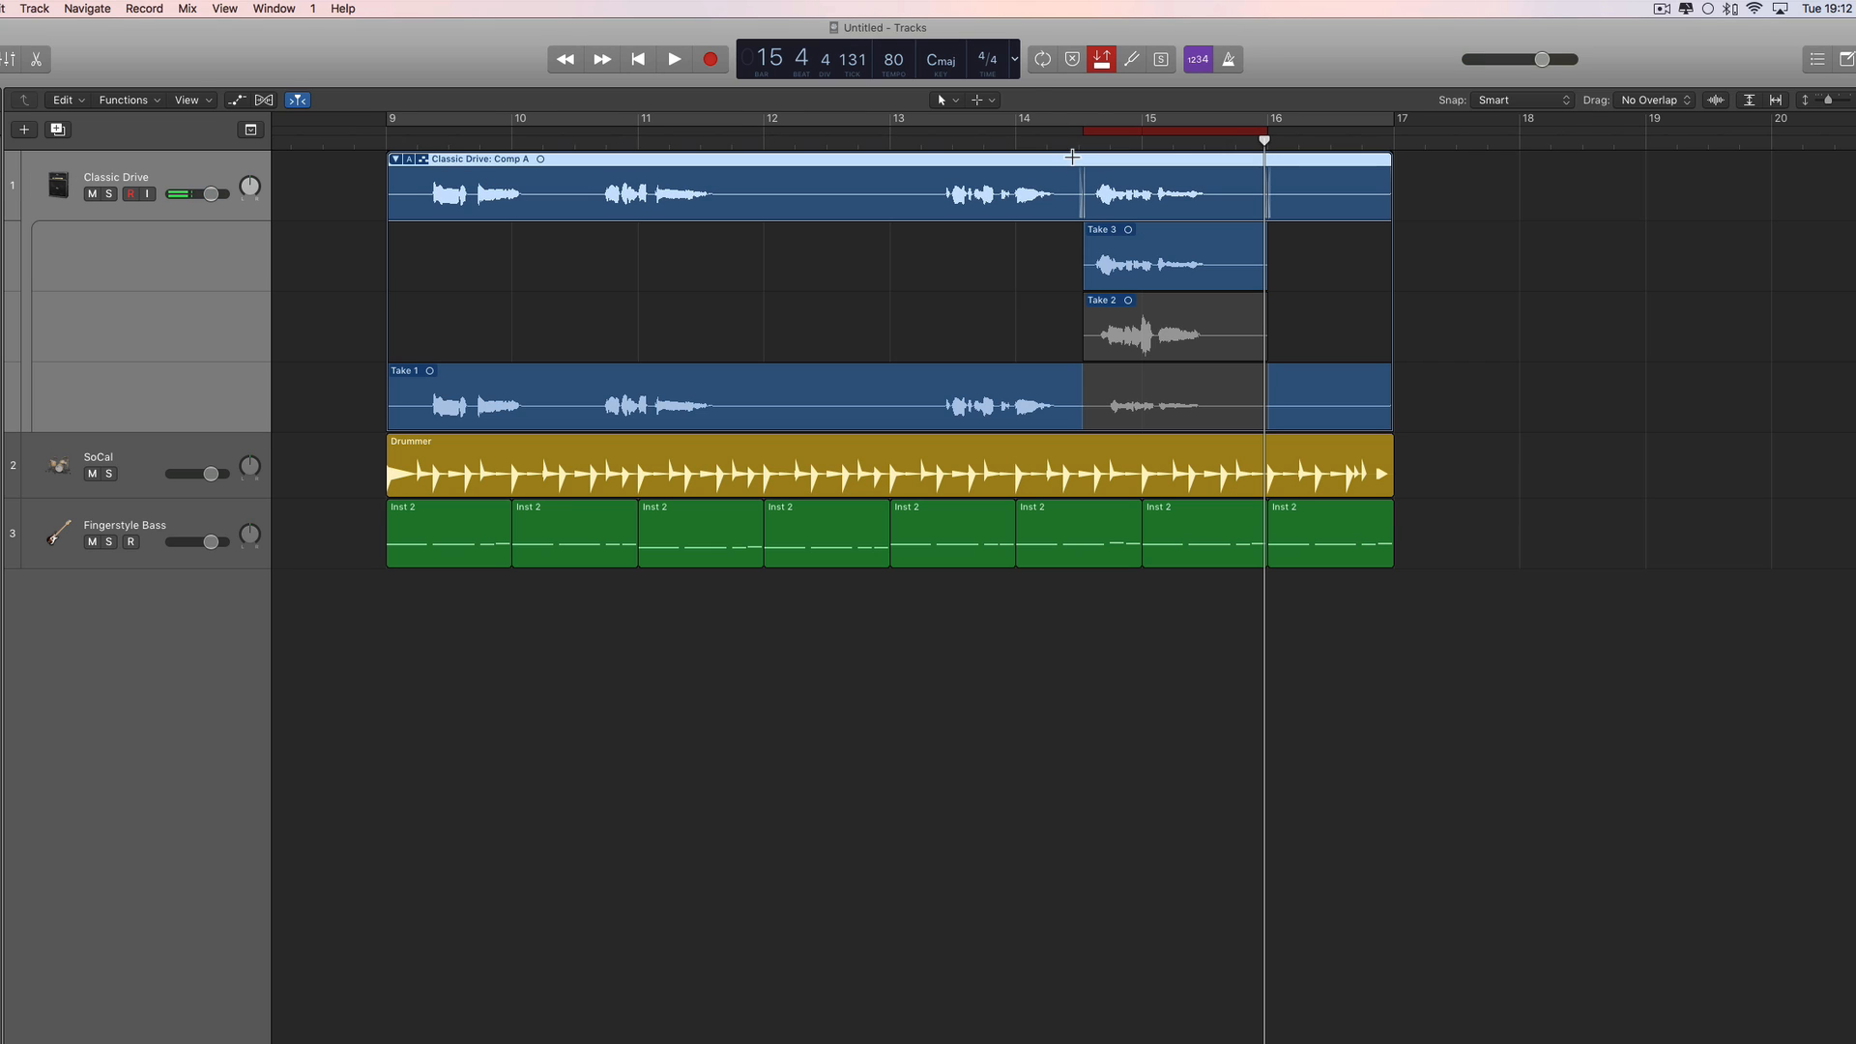
Switch the comp's punched-in phrase repeatedly between Take 3 and Take 2, settling on Take 2.
click(1136, 317)
click(1156, 259)
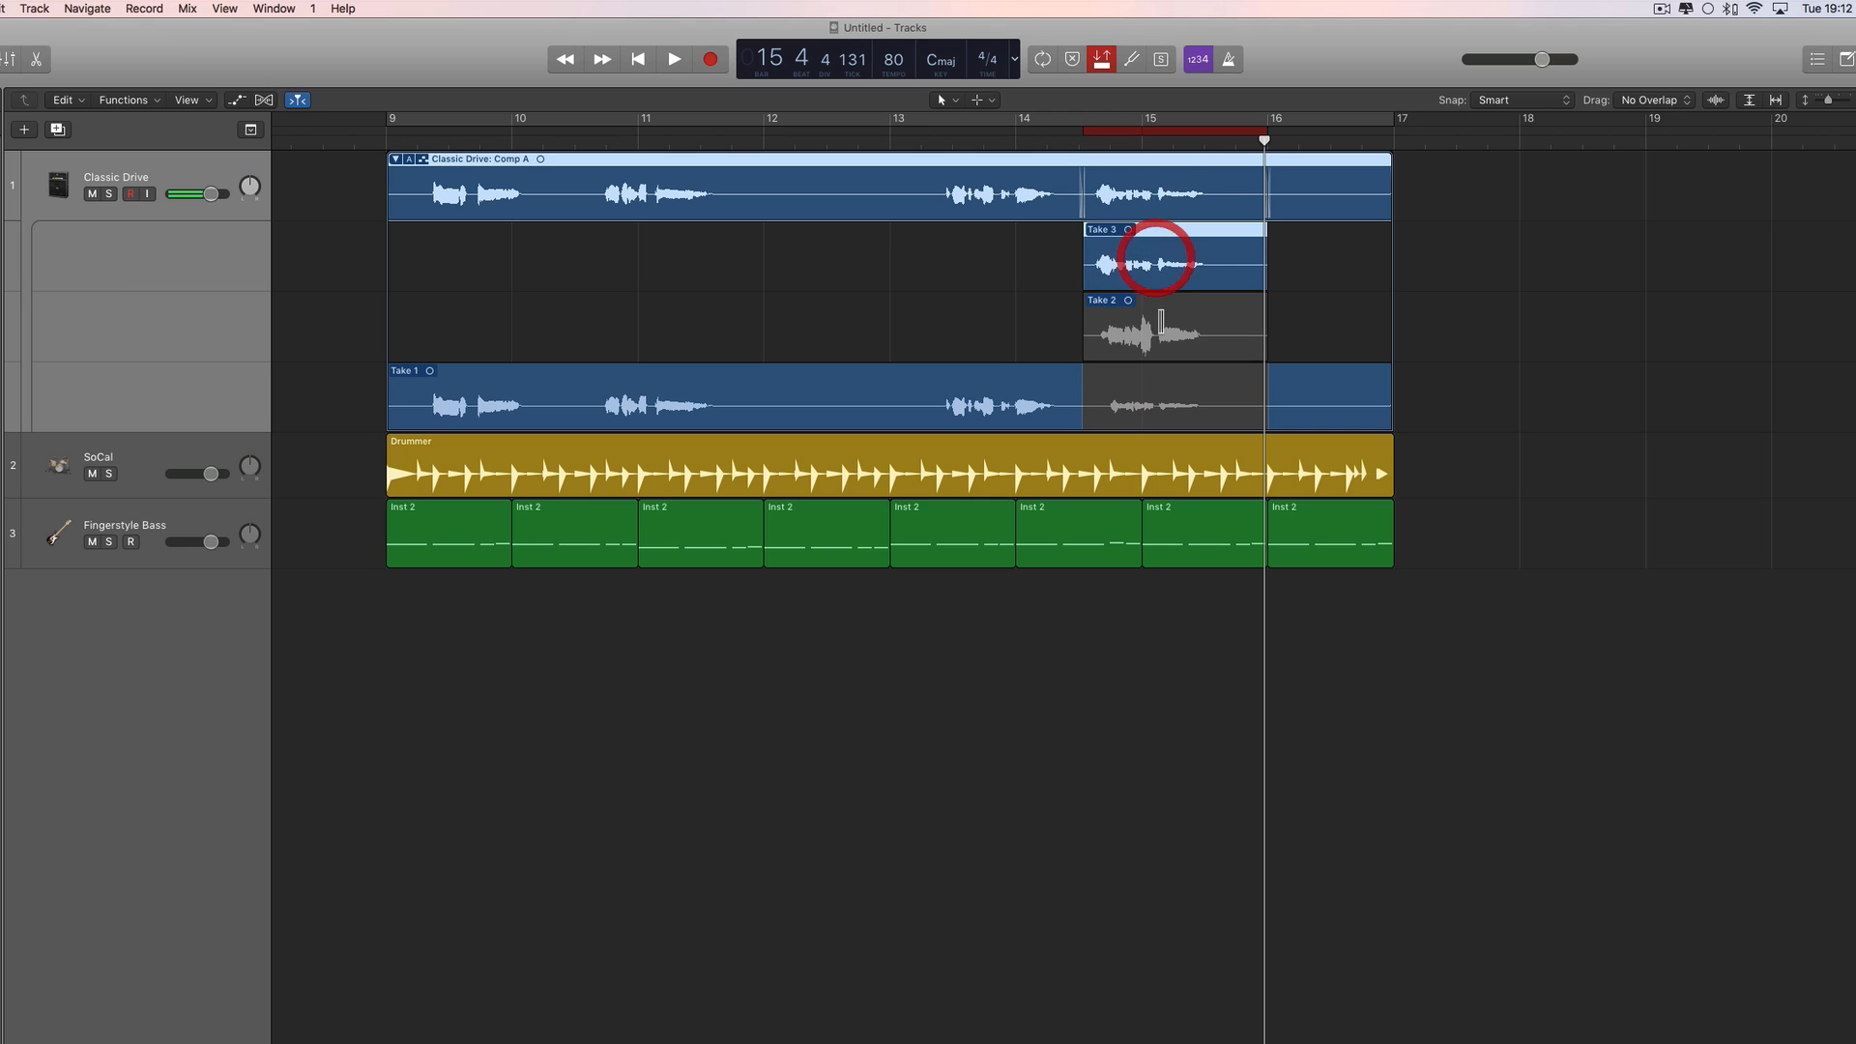
click(1161, 320)
click(1160, 259)
click(1161, 319)
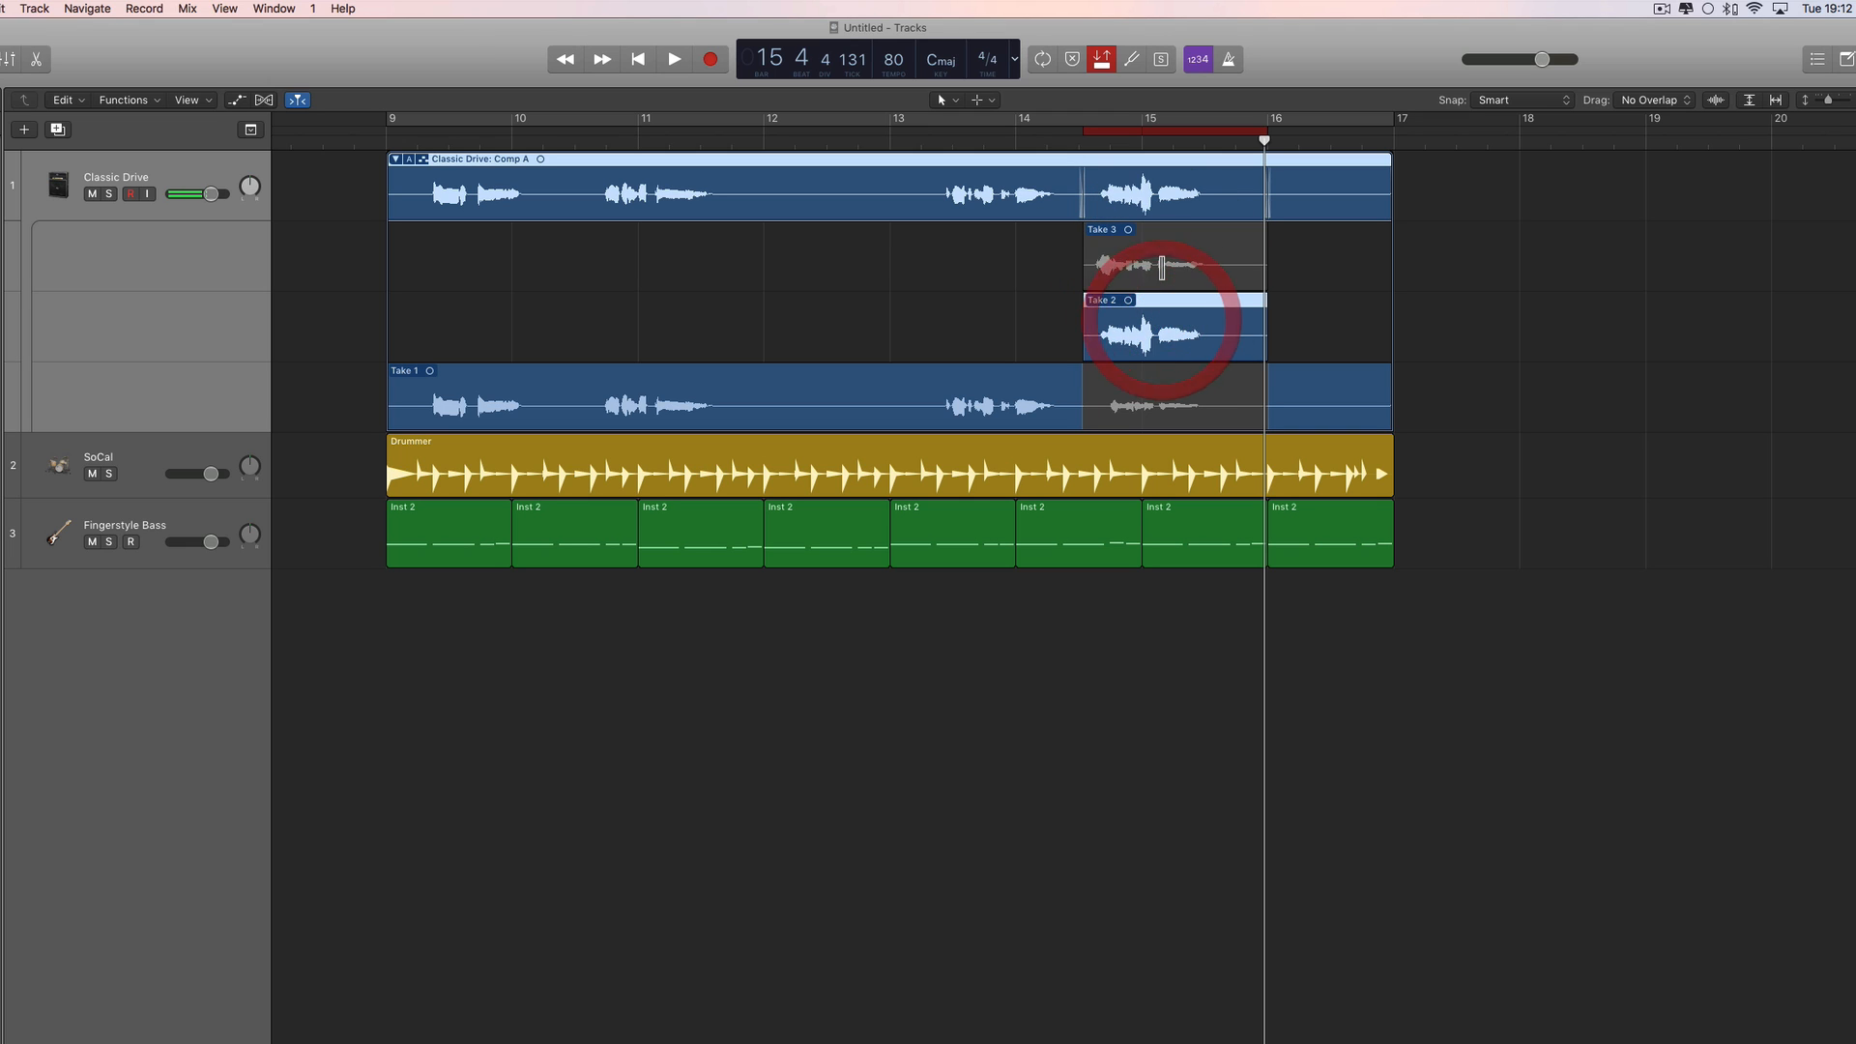
click(1162, 263)
click(1165, 319)
click(1164, 263)
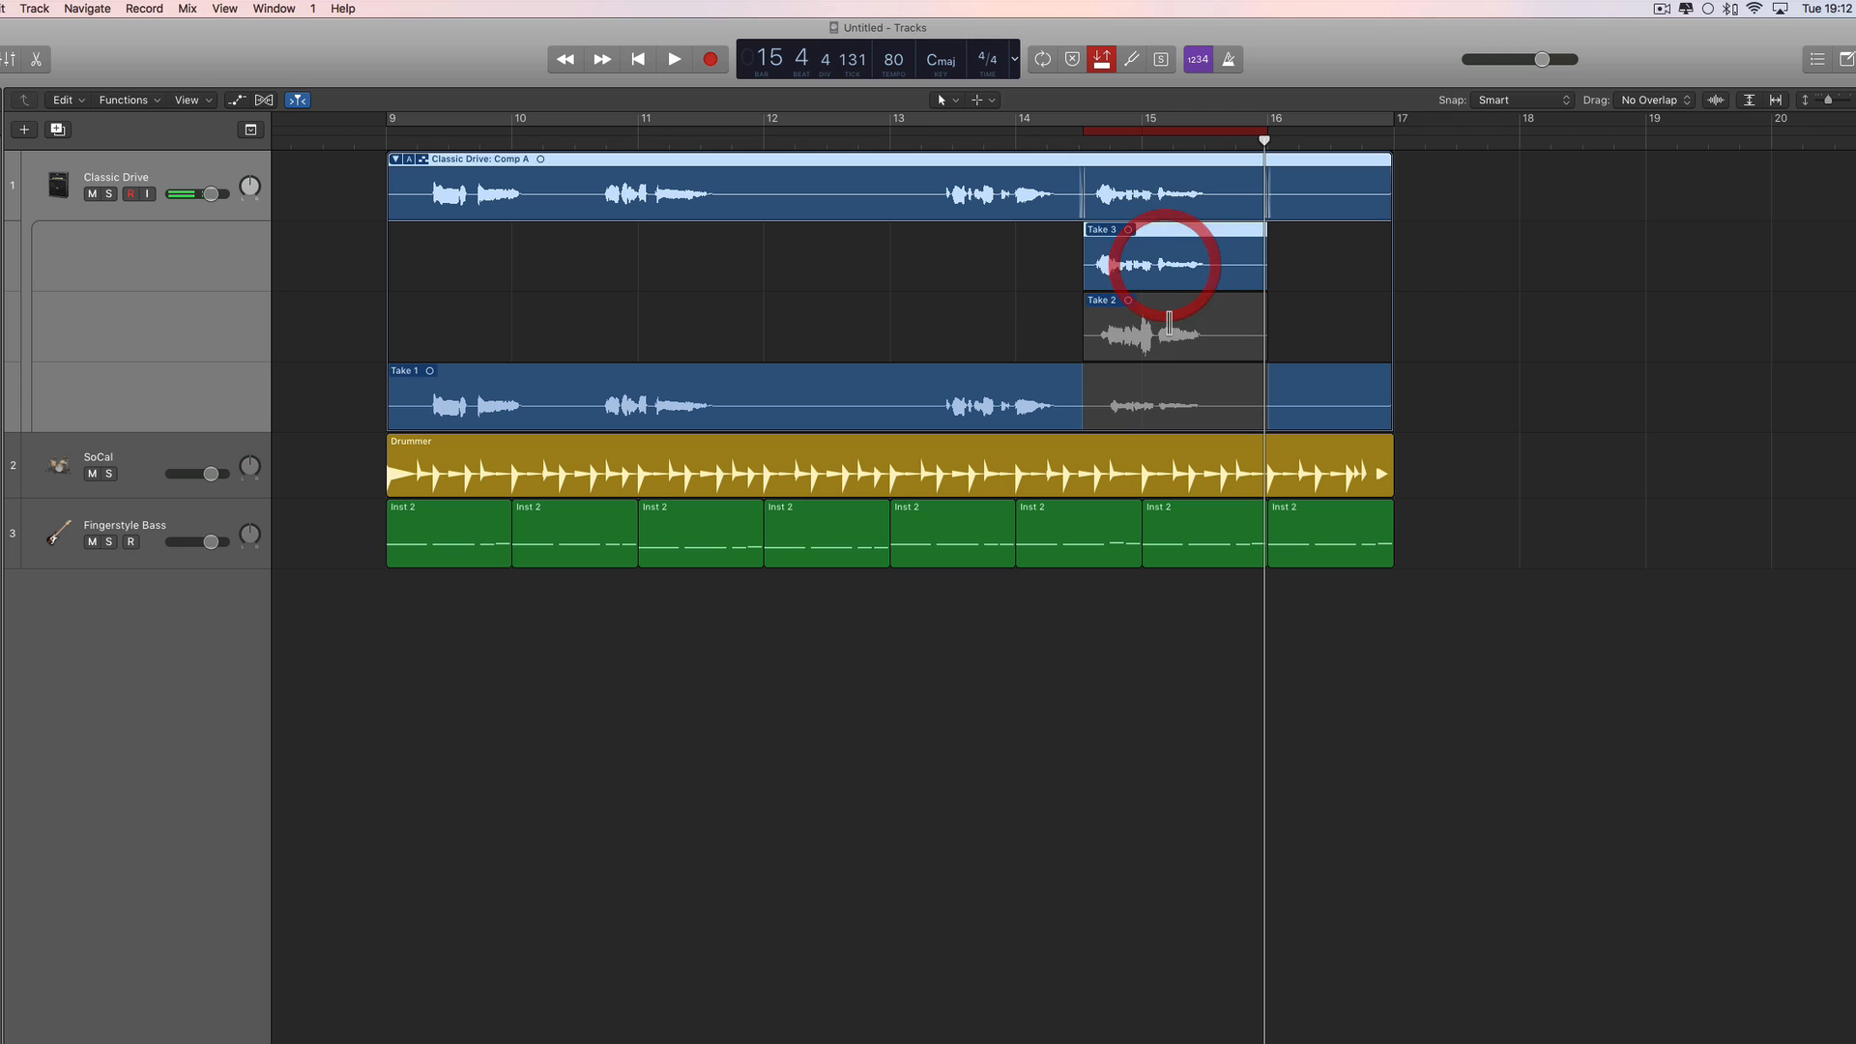
click(1169, 323)
click(1187, 264)
click(1155, 334)
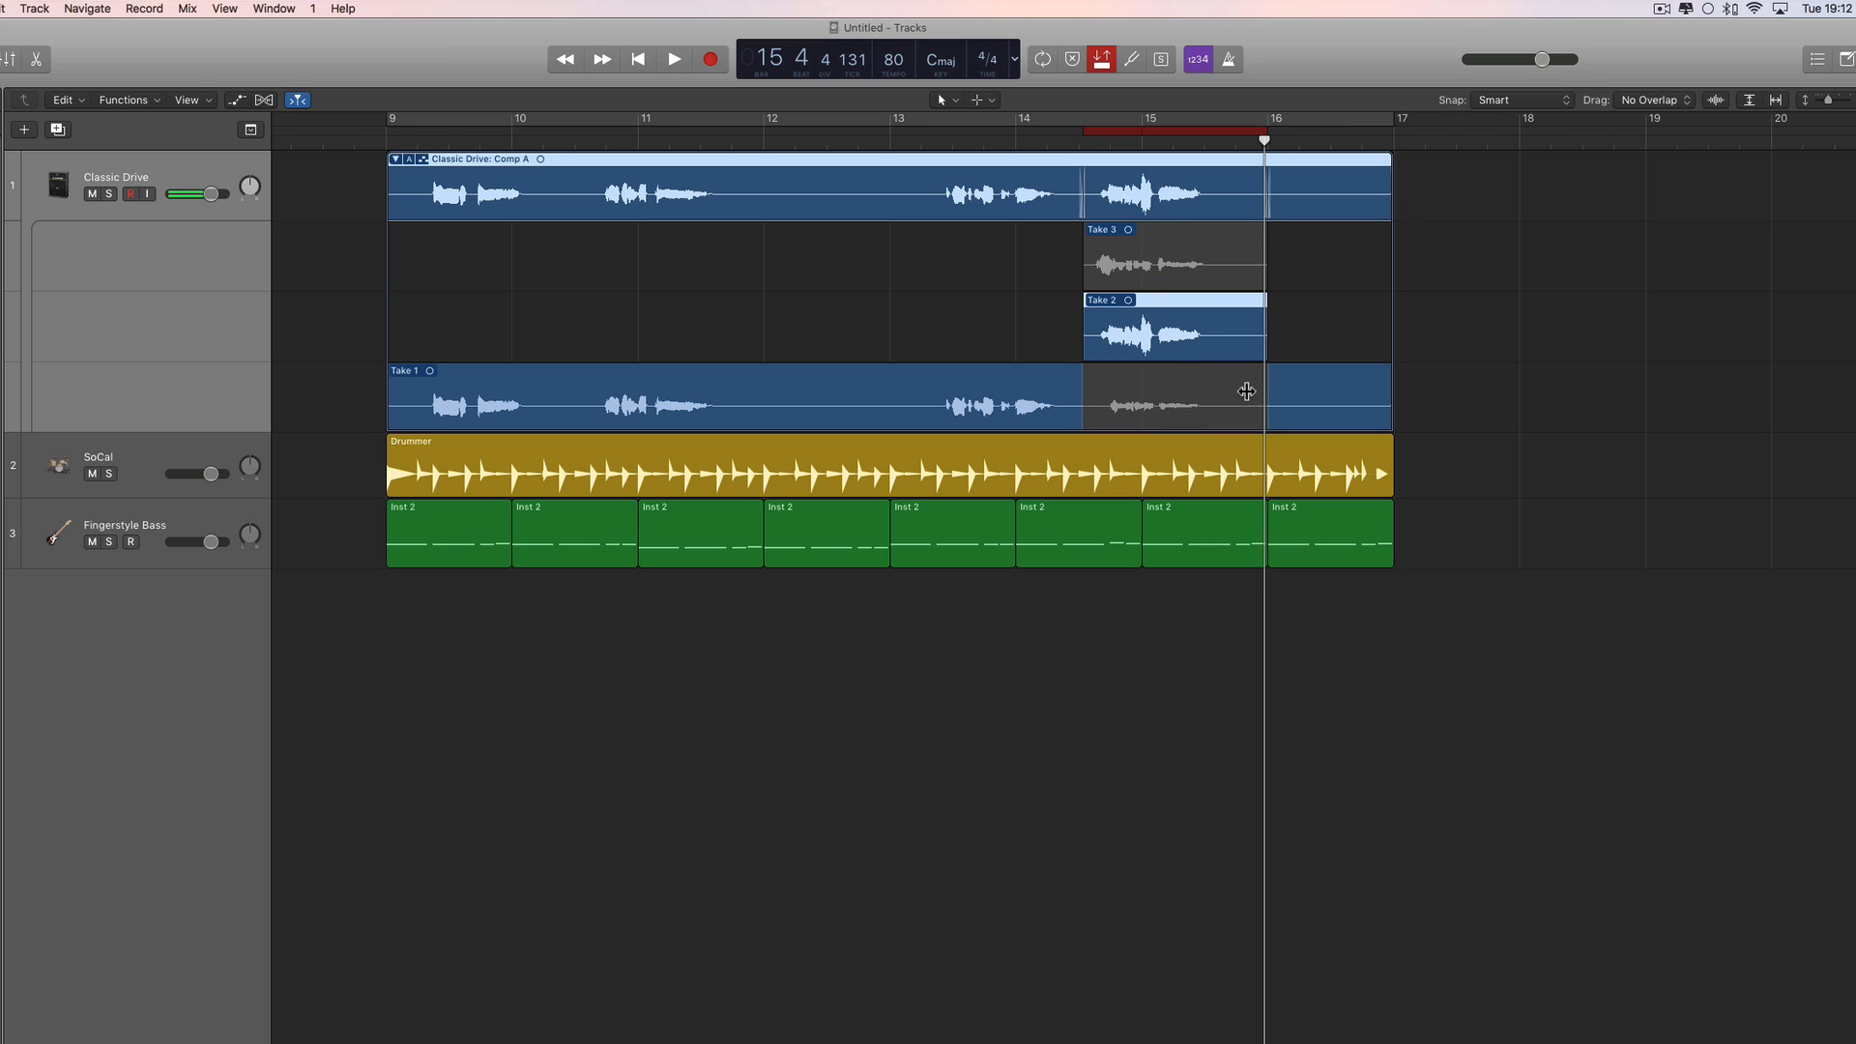
Move the start and end boundaries of the Take 2 comp section inward, and extend them back to the full punch range.
drag(1084, 401, 1089, 416)
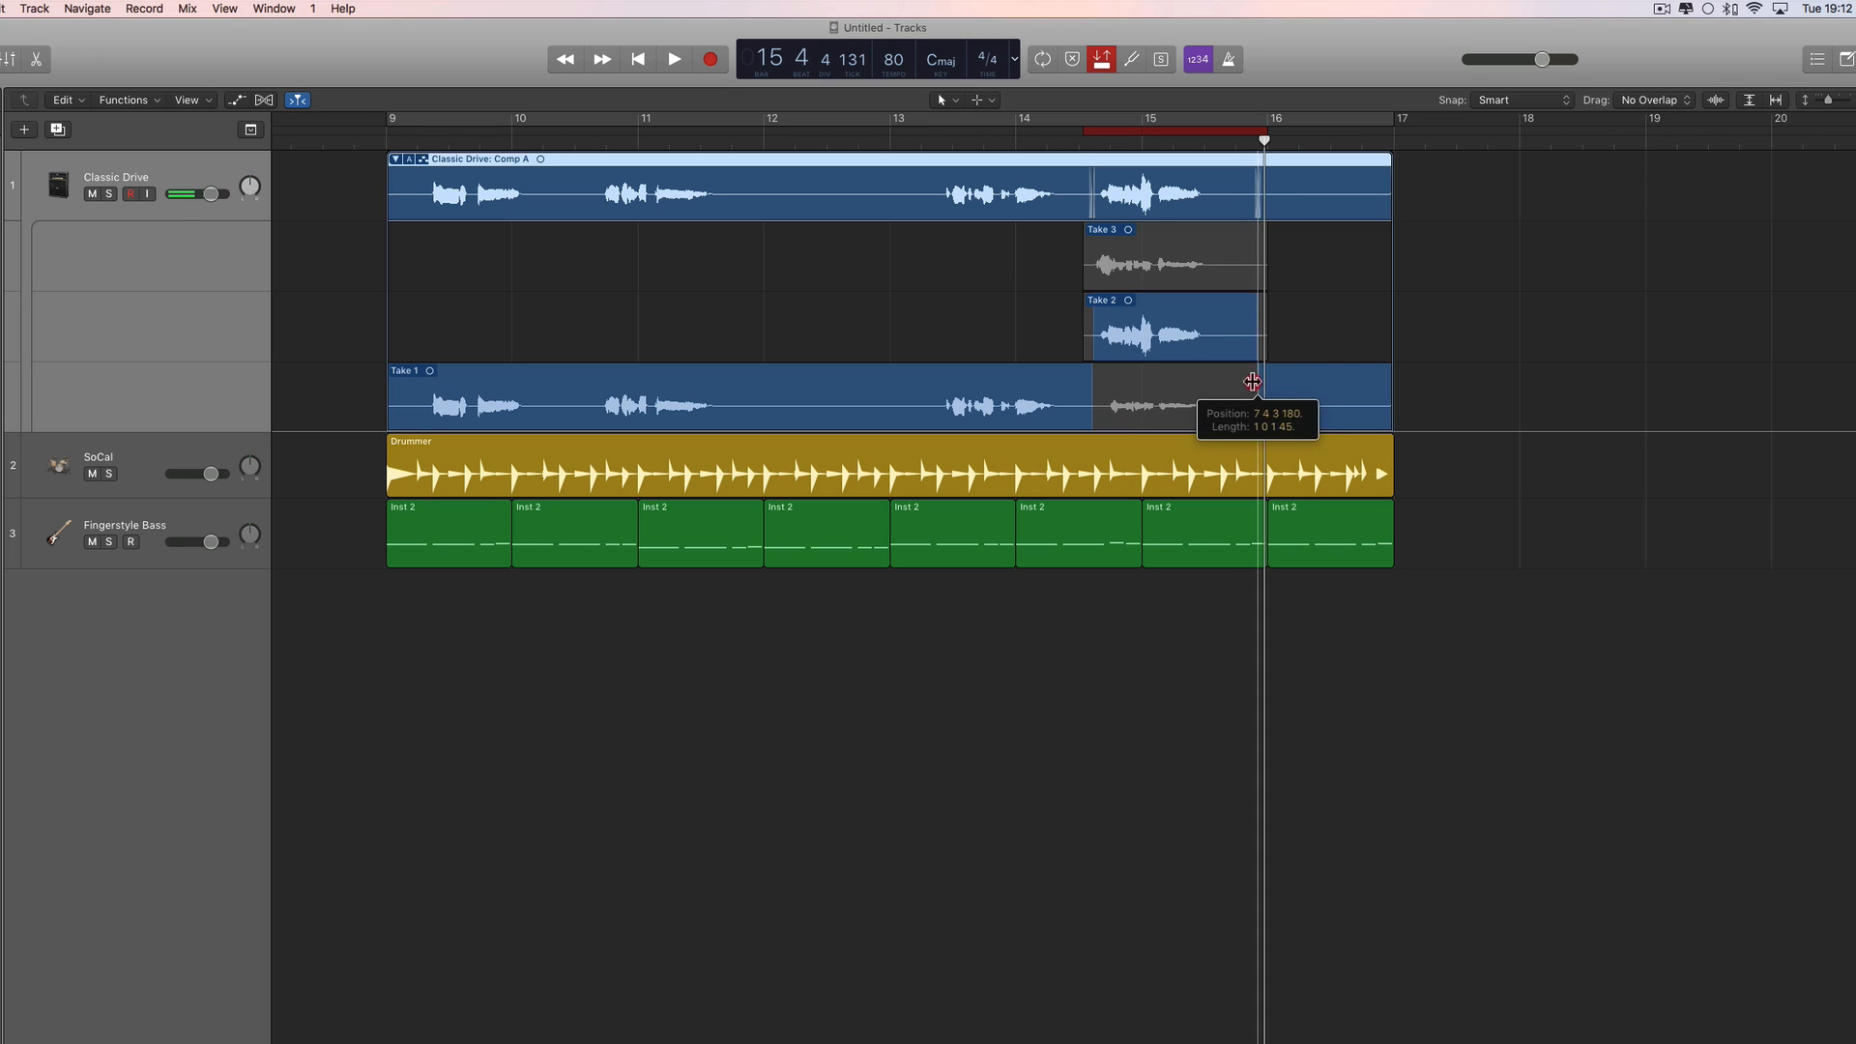
drag(1266, 383, 1214, 383)
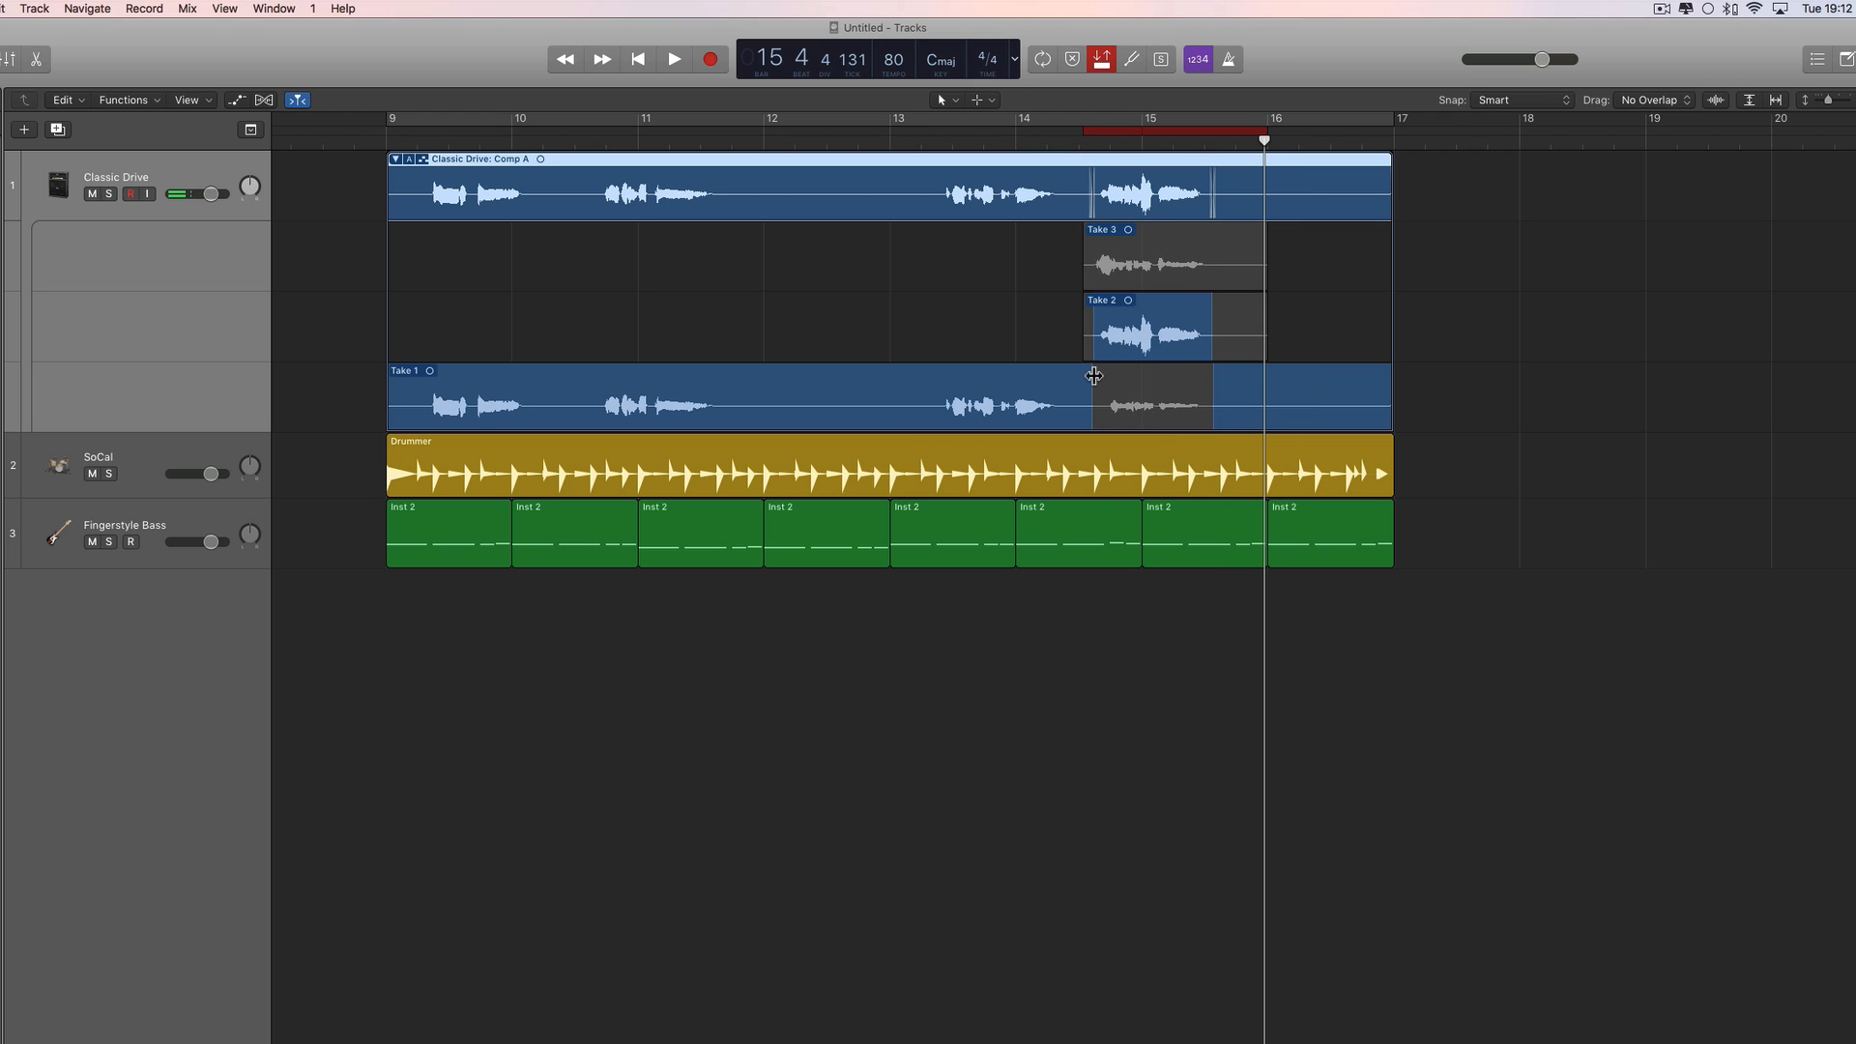
drag(1090, 381, 1095, 382)
mouse_move(1213, 385)
mouse_down()
mouse_move(1245, 385)
mouse_move(1214, 387)
mouse_up()
click(1218, 381)
drag(1216, 382, 1234, 385)
drag(1097, 380, 1080, 353)
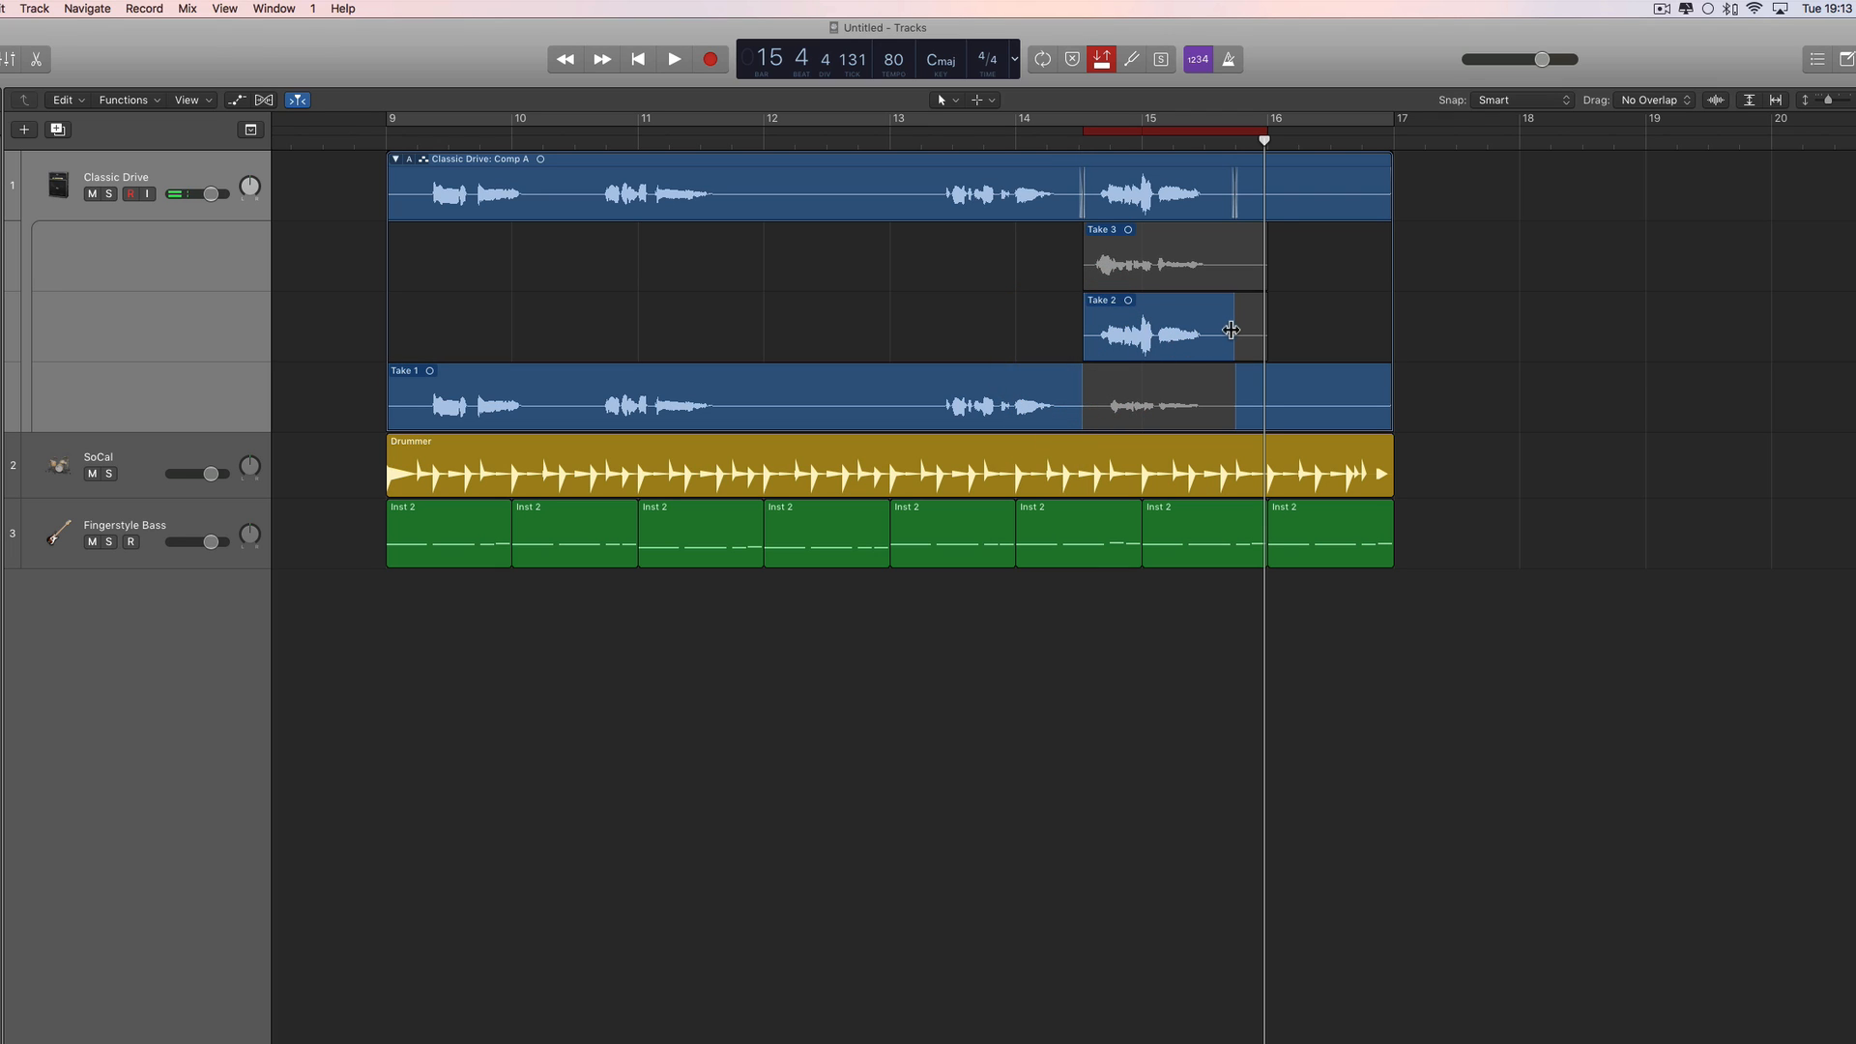
drag(1235, 331, 1321, 348)
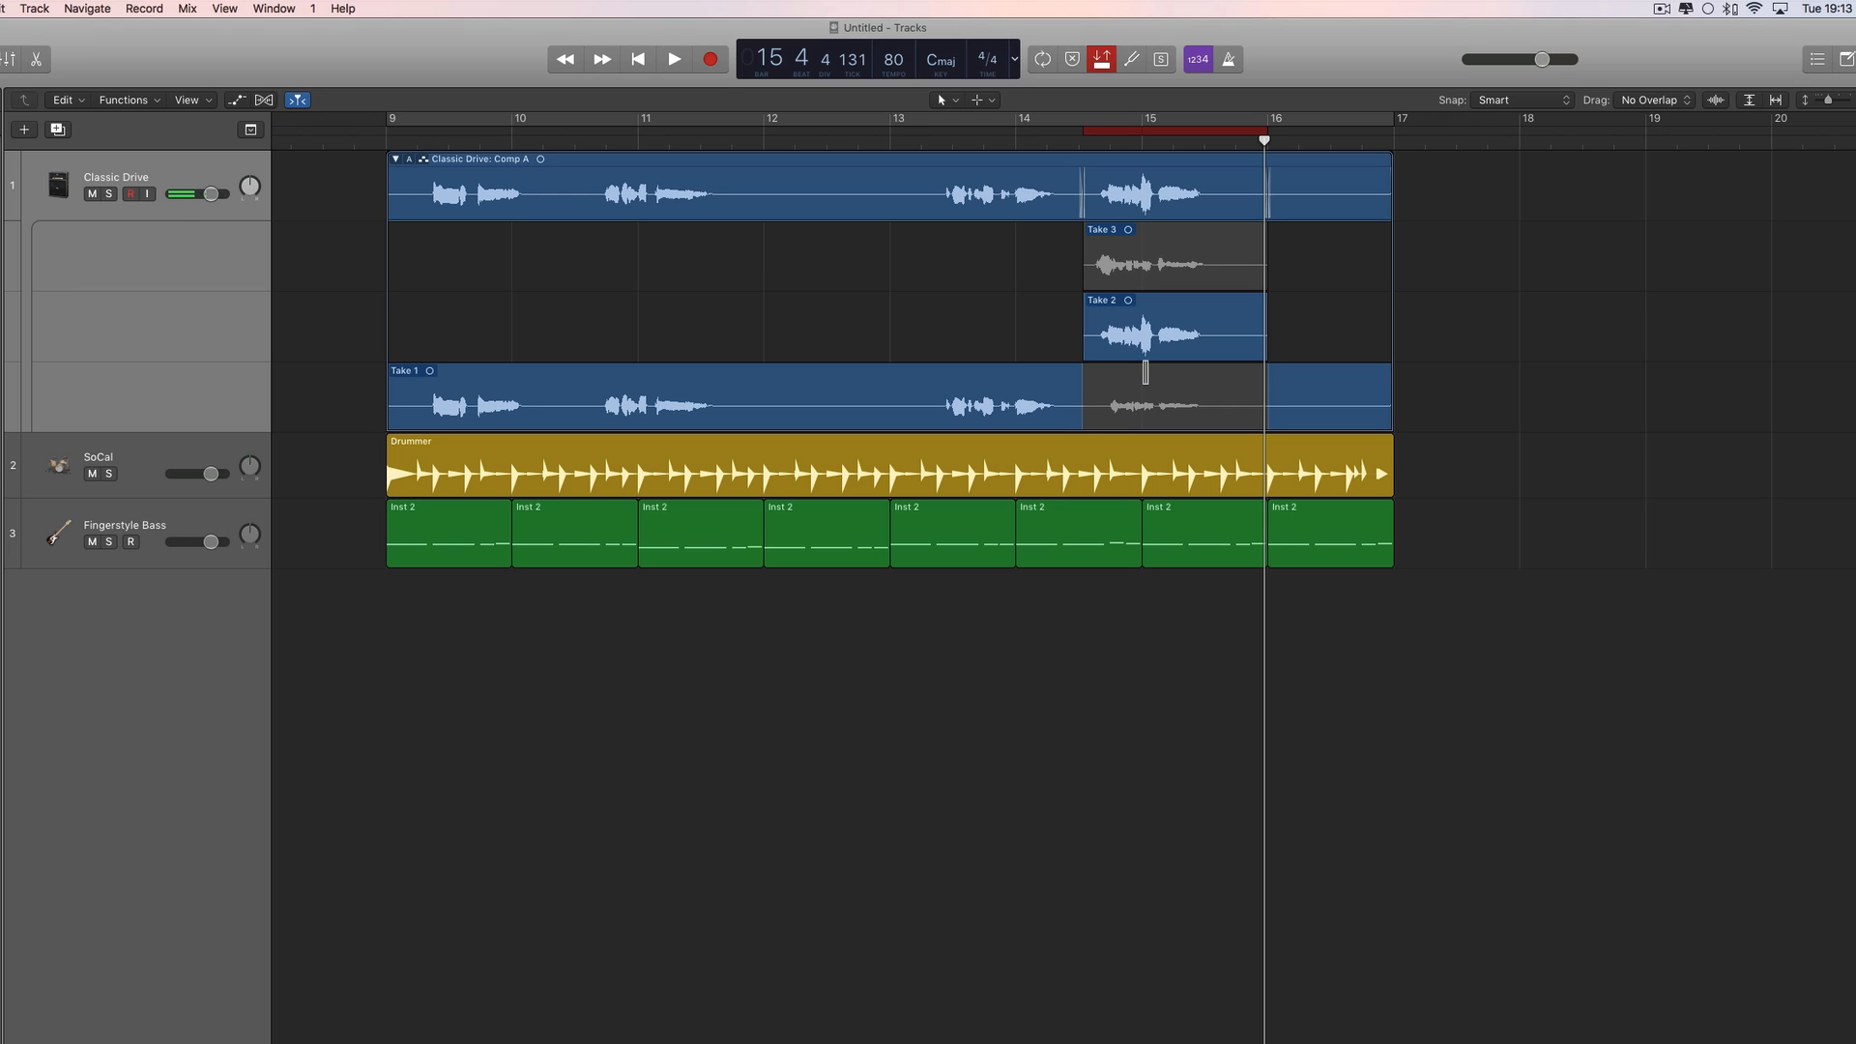
Toggle the punched-in phrase between Take 3 and Take 2, keep Take 2, and fold the take folder.
click(1131, 301)
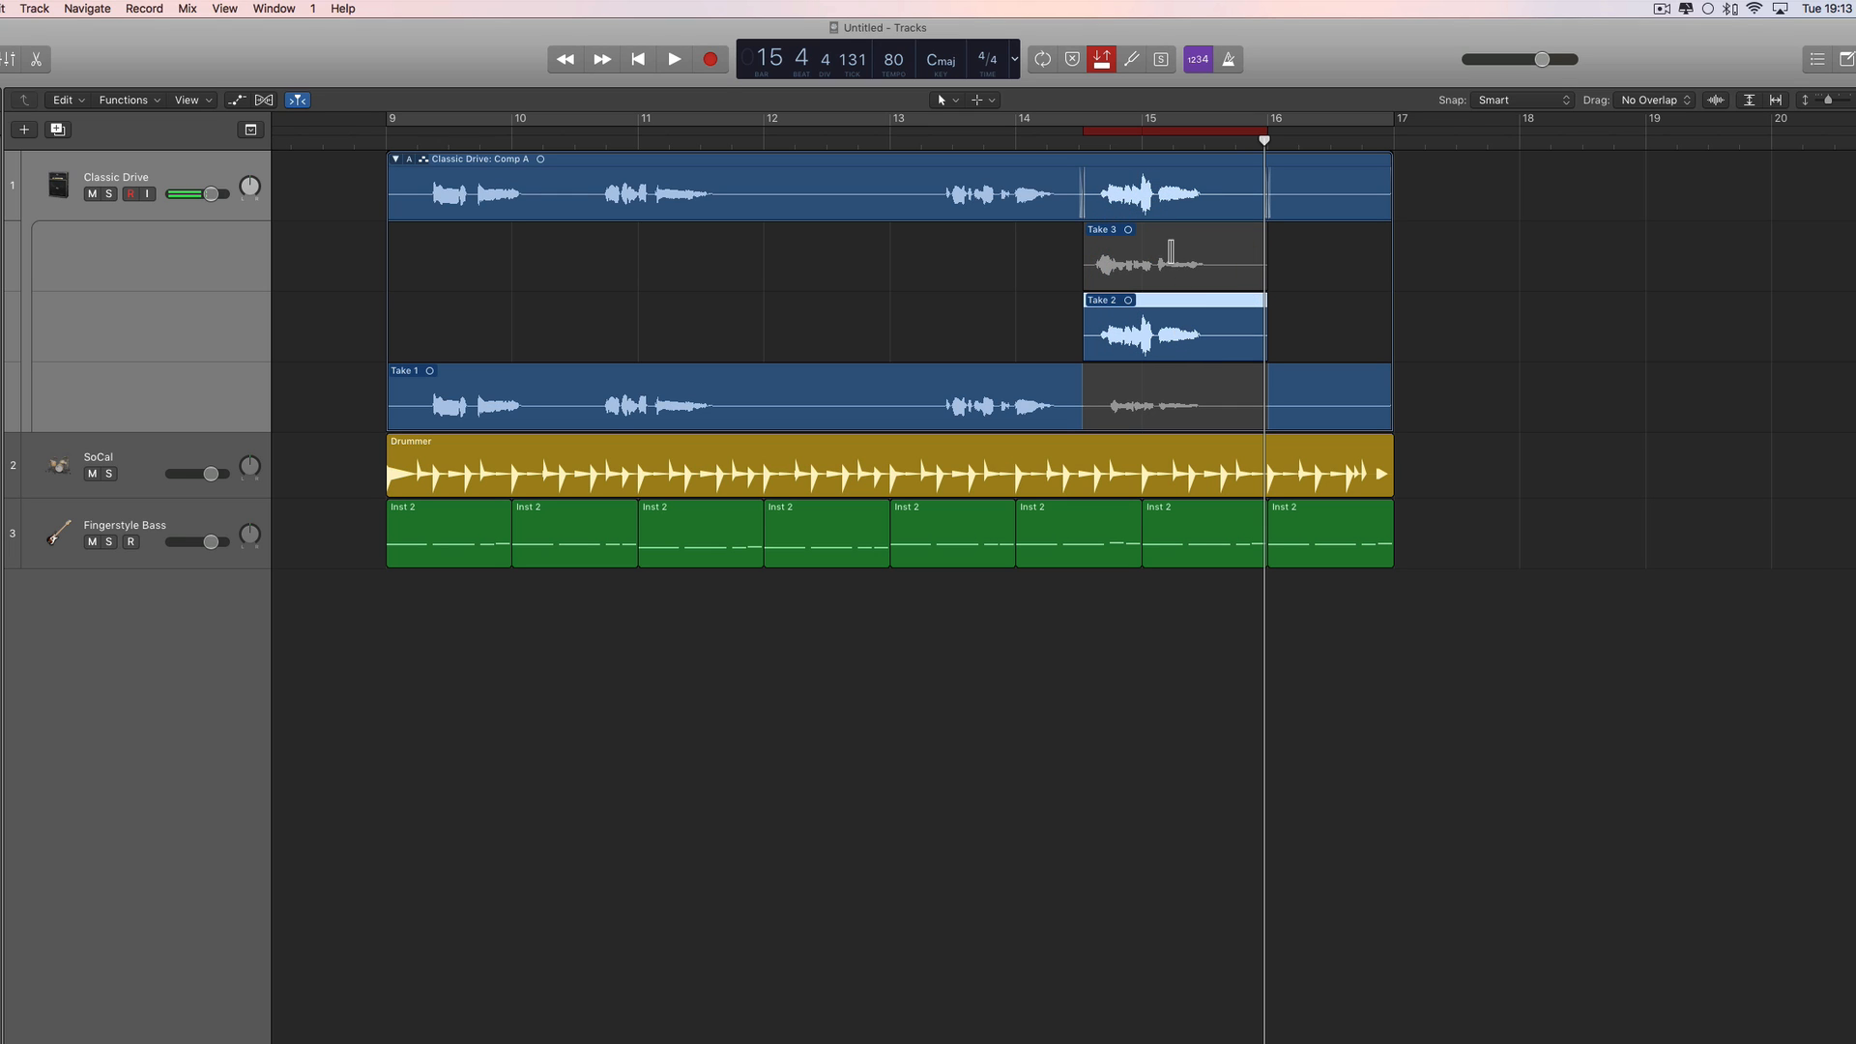
click(1182, 282)
click(1183, 301)
drag(1083, 386, 1082, 388)
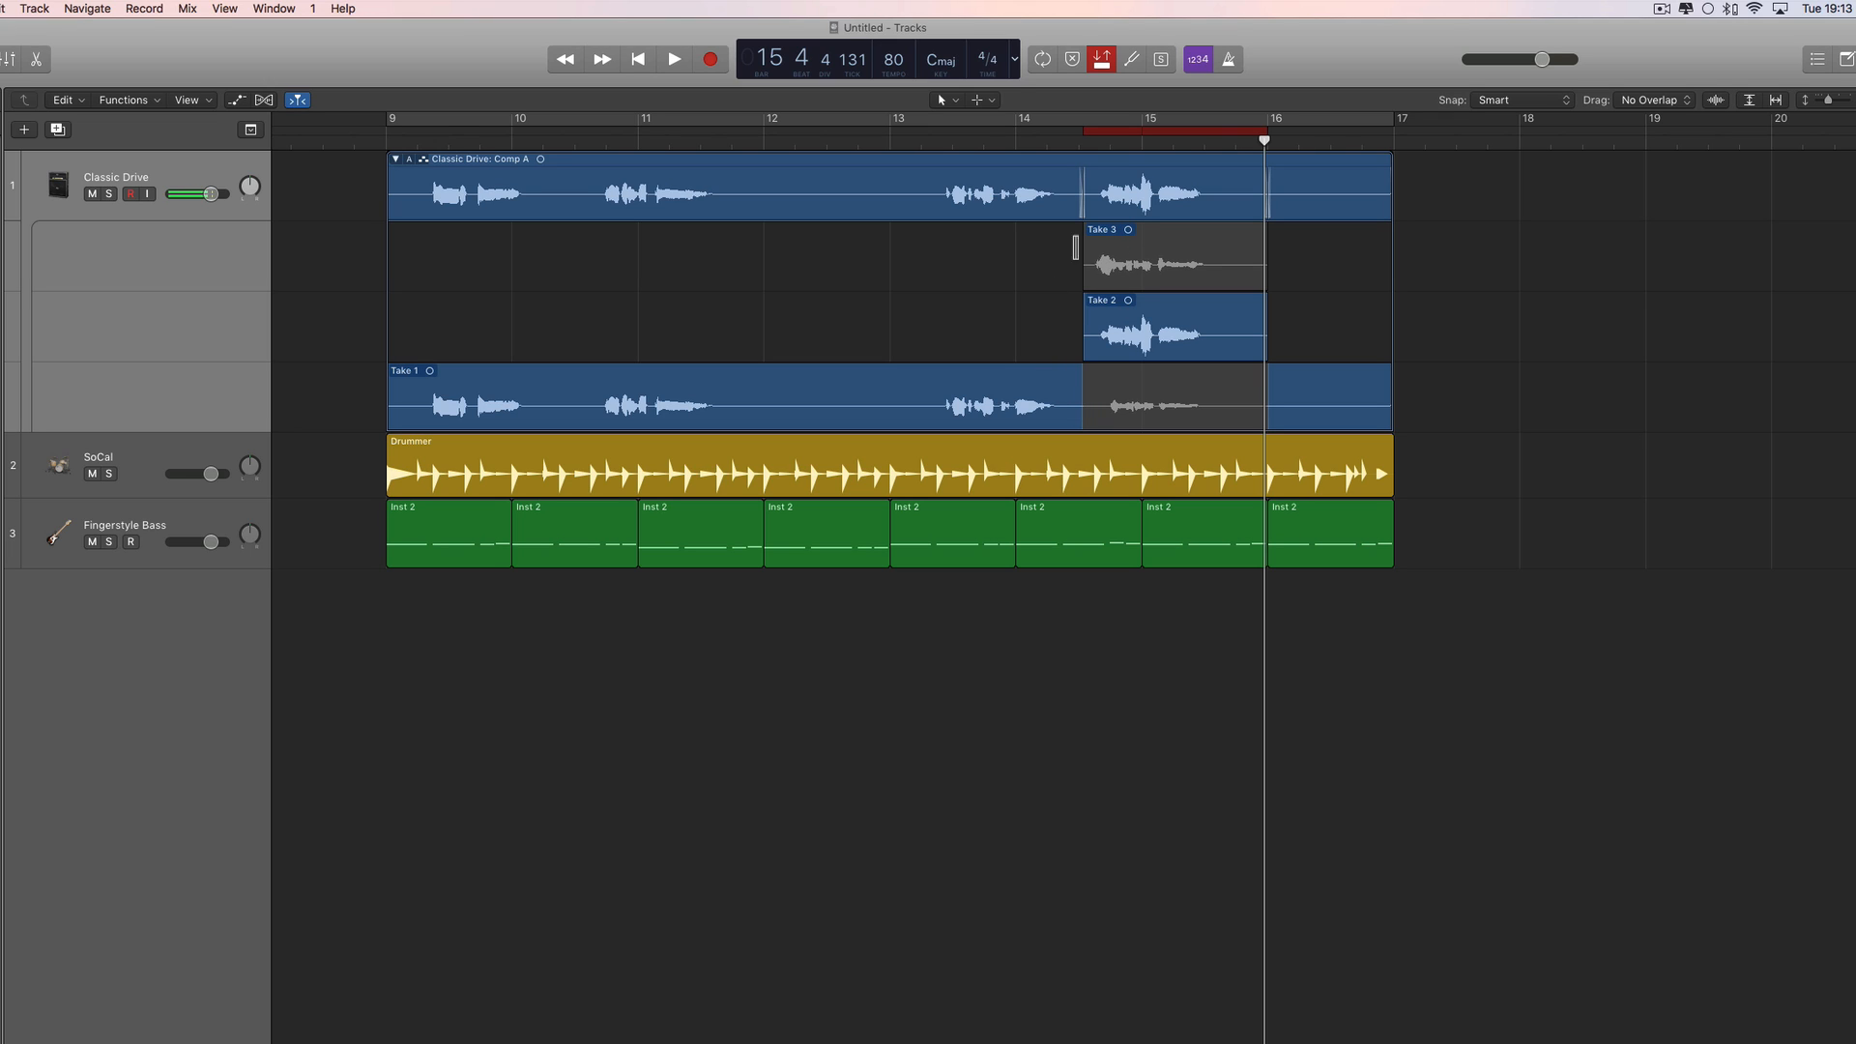
click(396, 159)
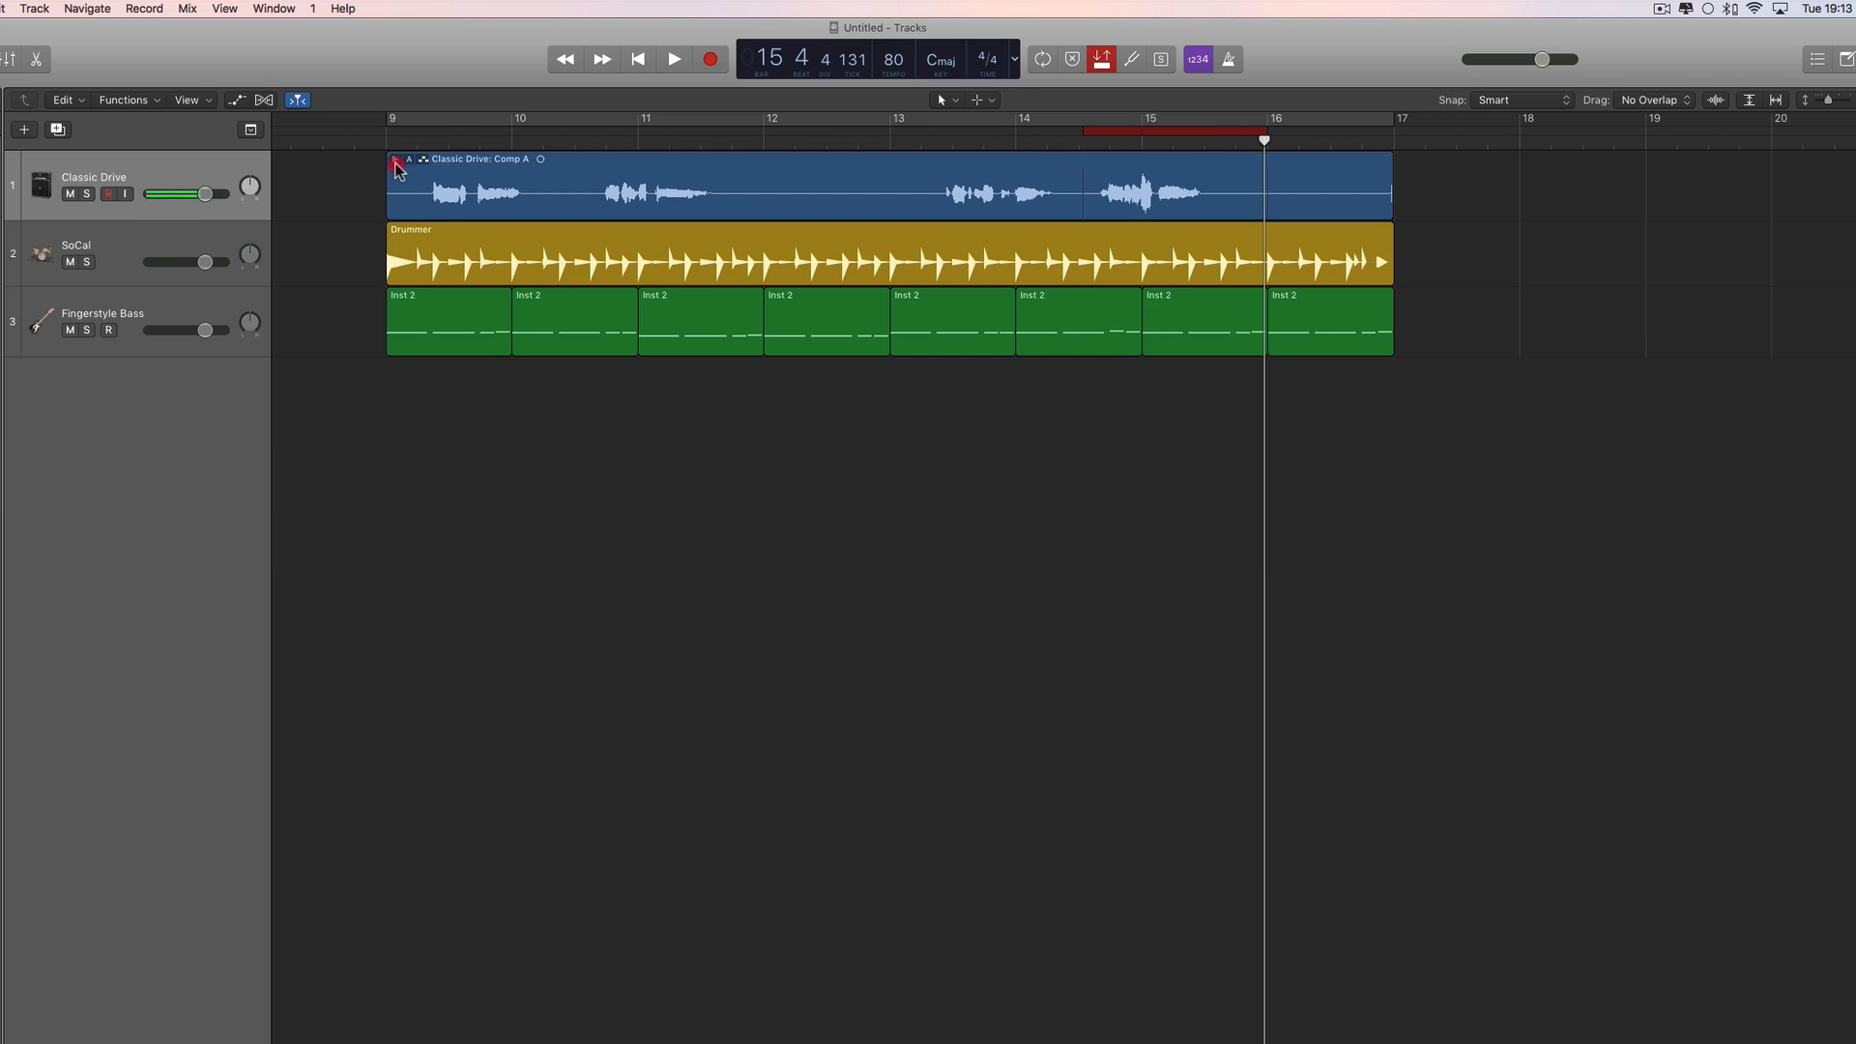
Select the Fingerstyle Bass track and set overlapping MIDI recordings without cycle to Create Take Folder.
click(219, 322)
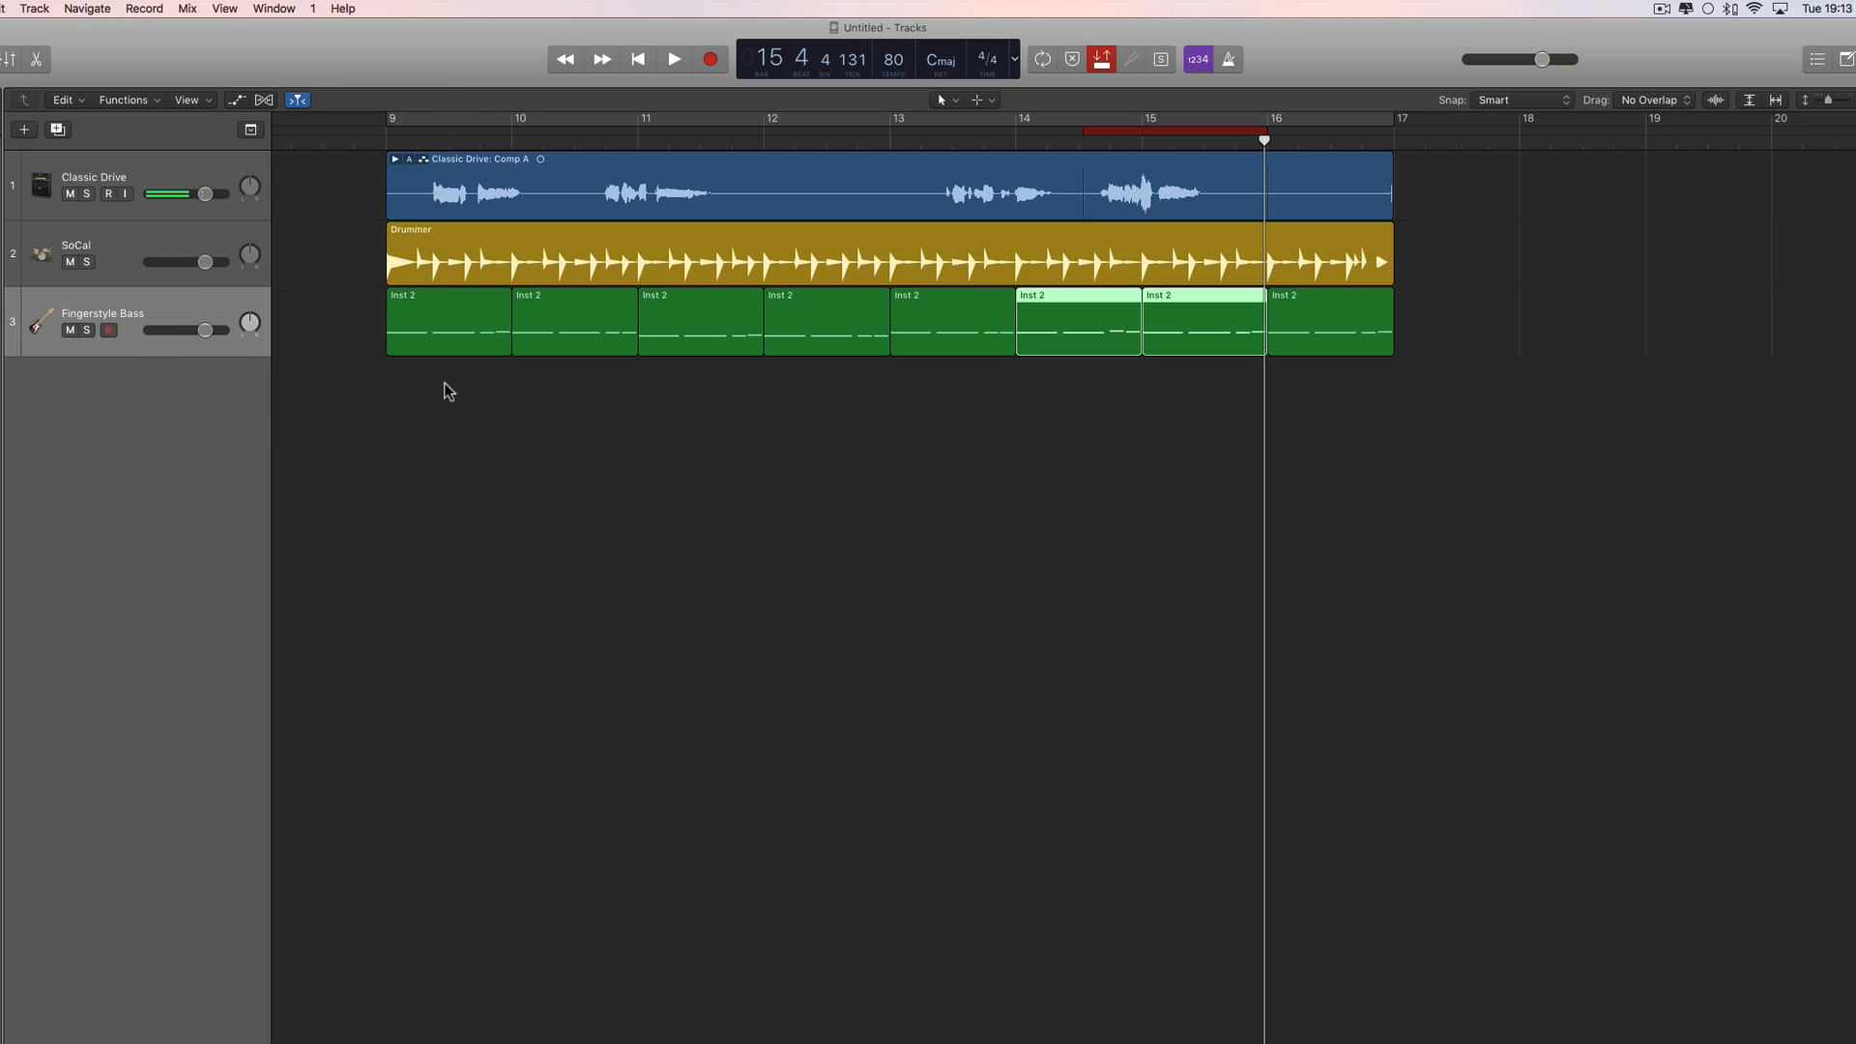
click(155, 11)
mouse_move(176, 161)
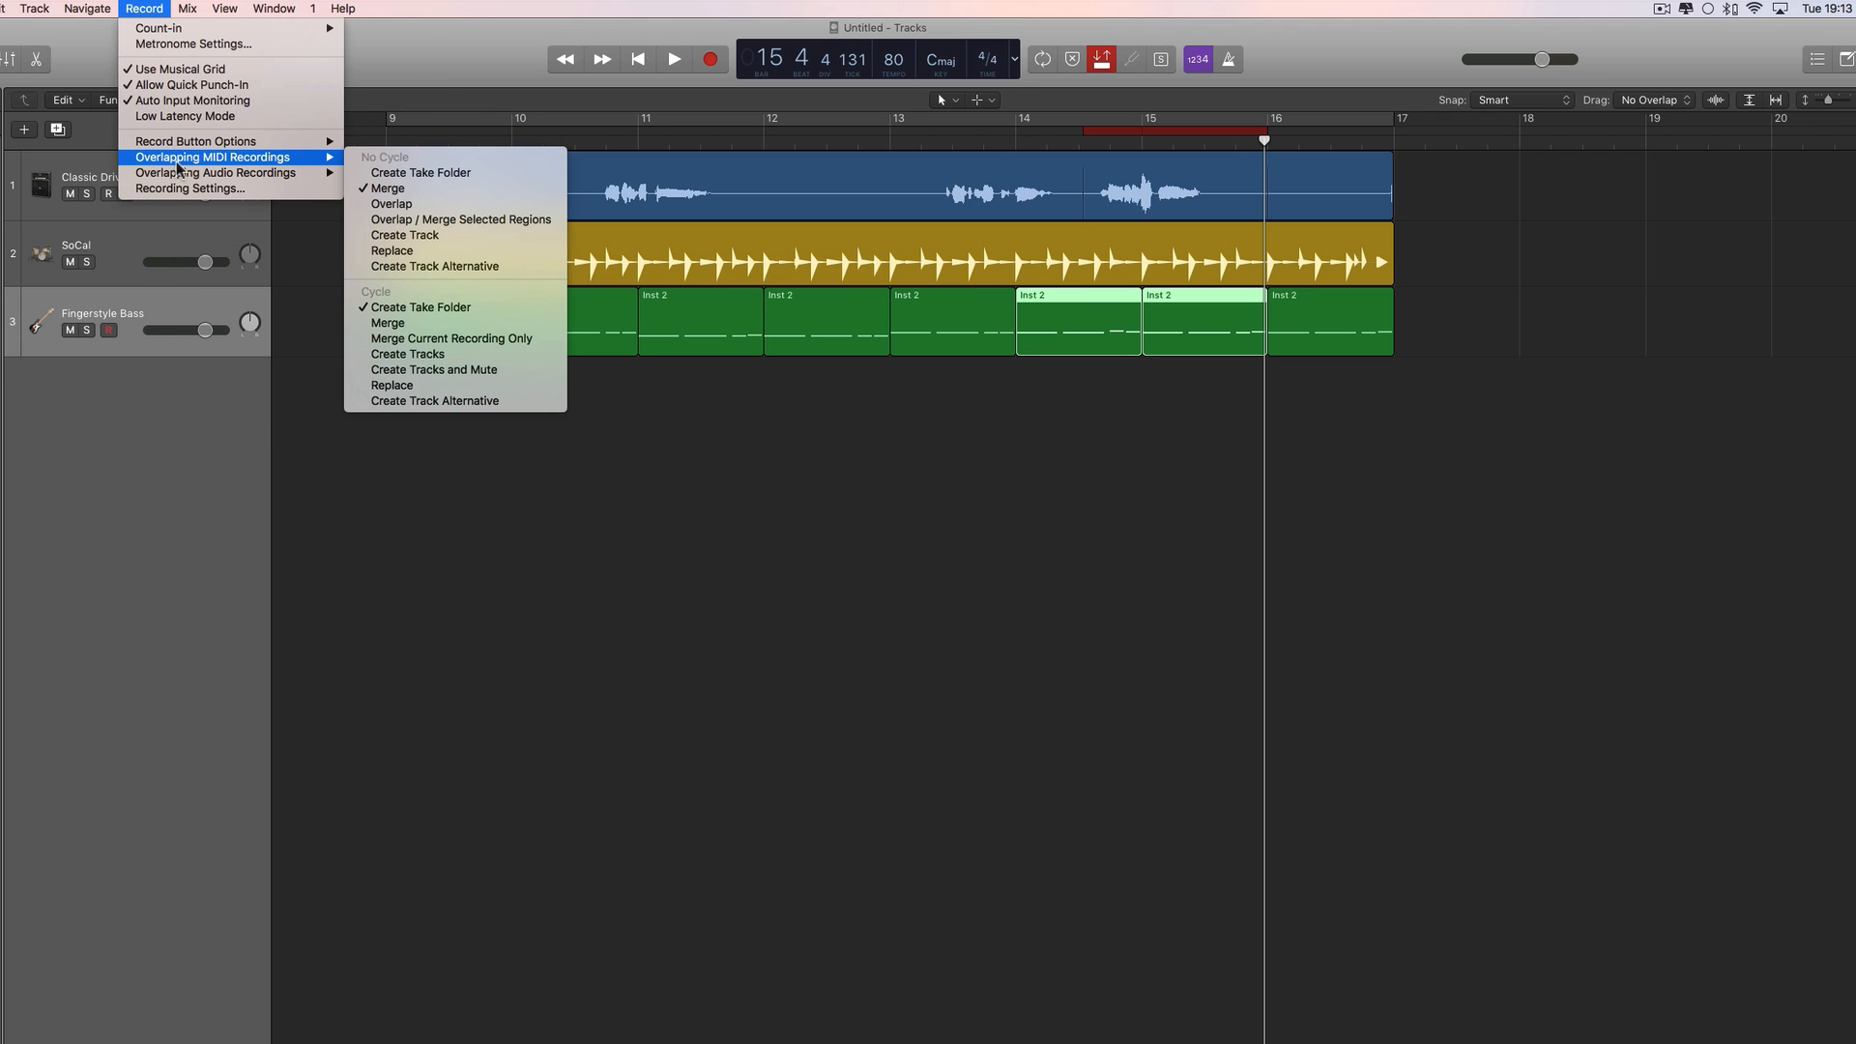
click(418, 173)
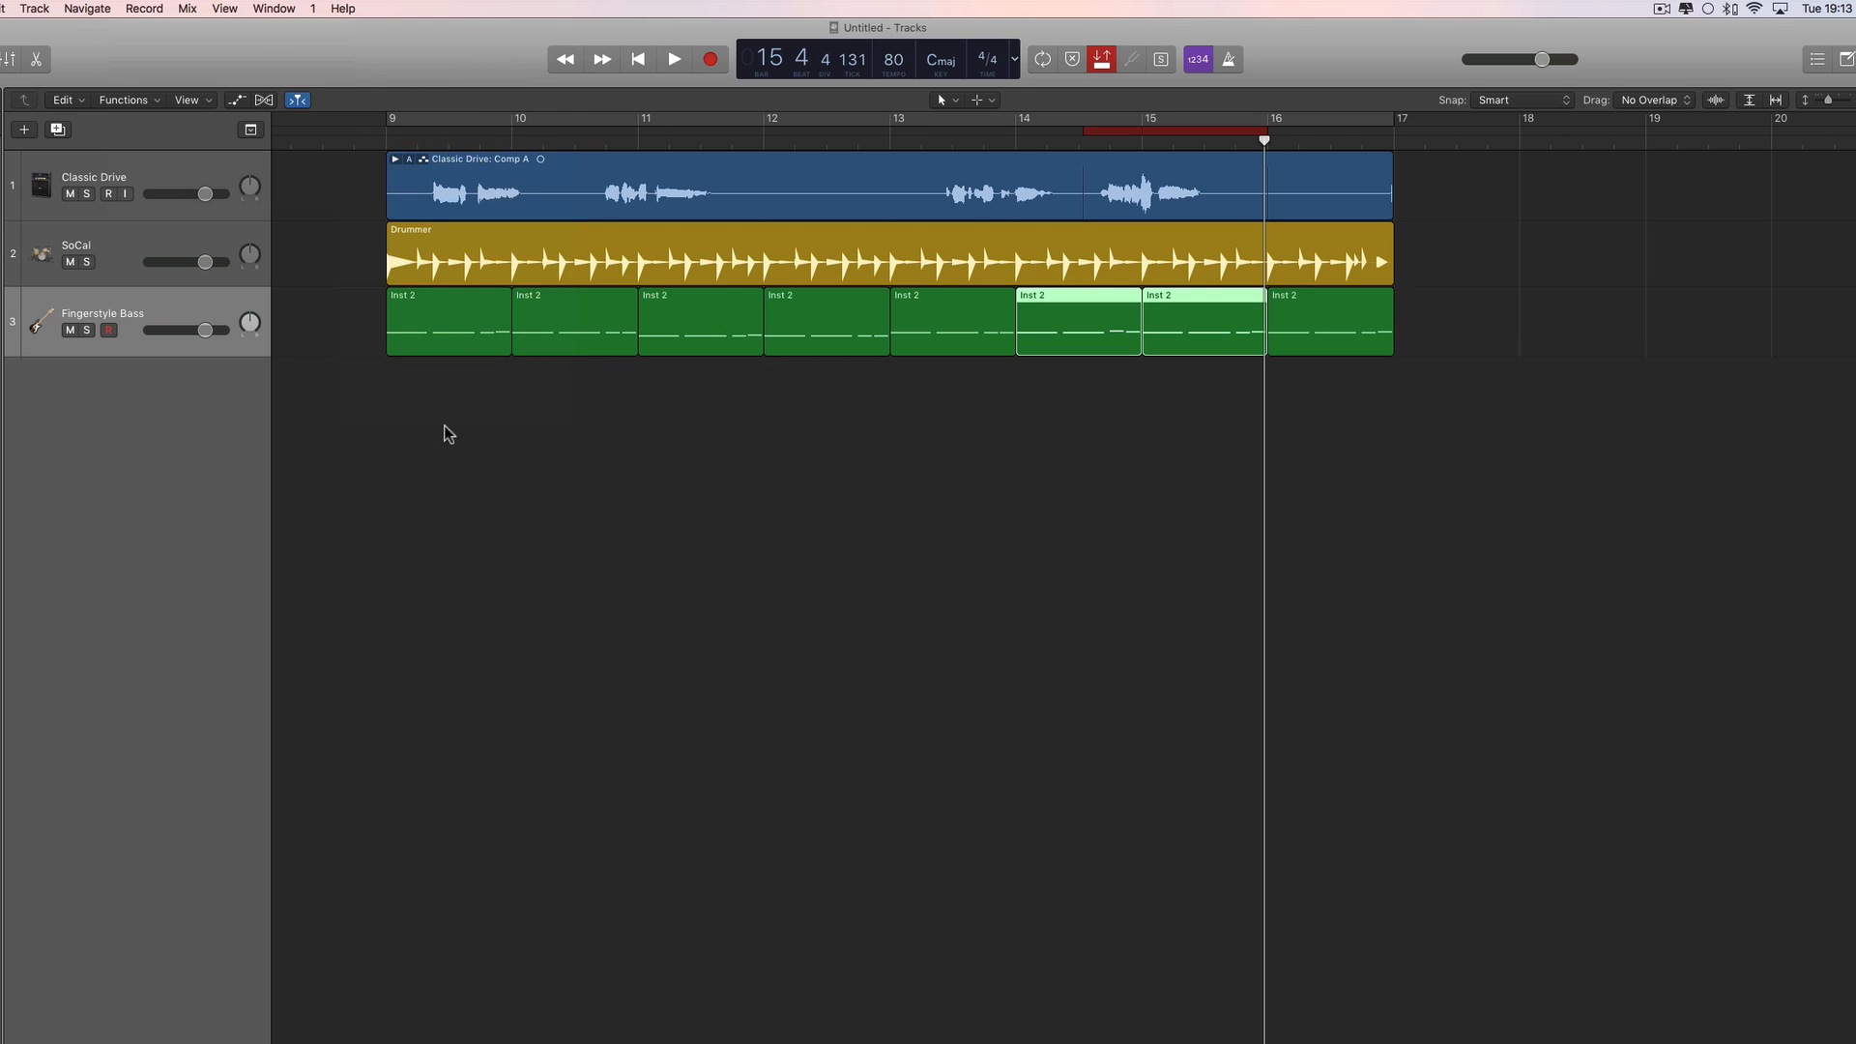
Open the take folder at bar 25 and shift the comp boundary between Take 2 and Take 3 slightly earlier, near bar 28.4.
click(395, 161)
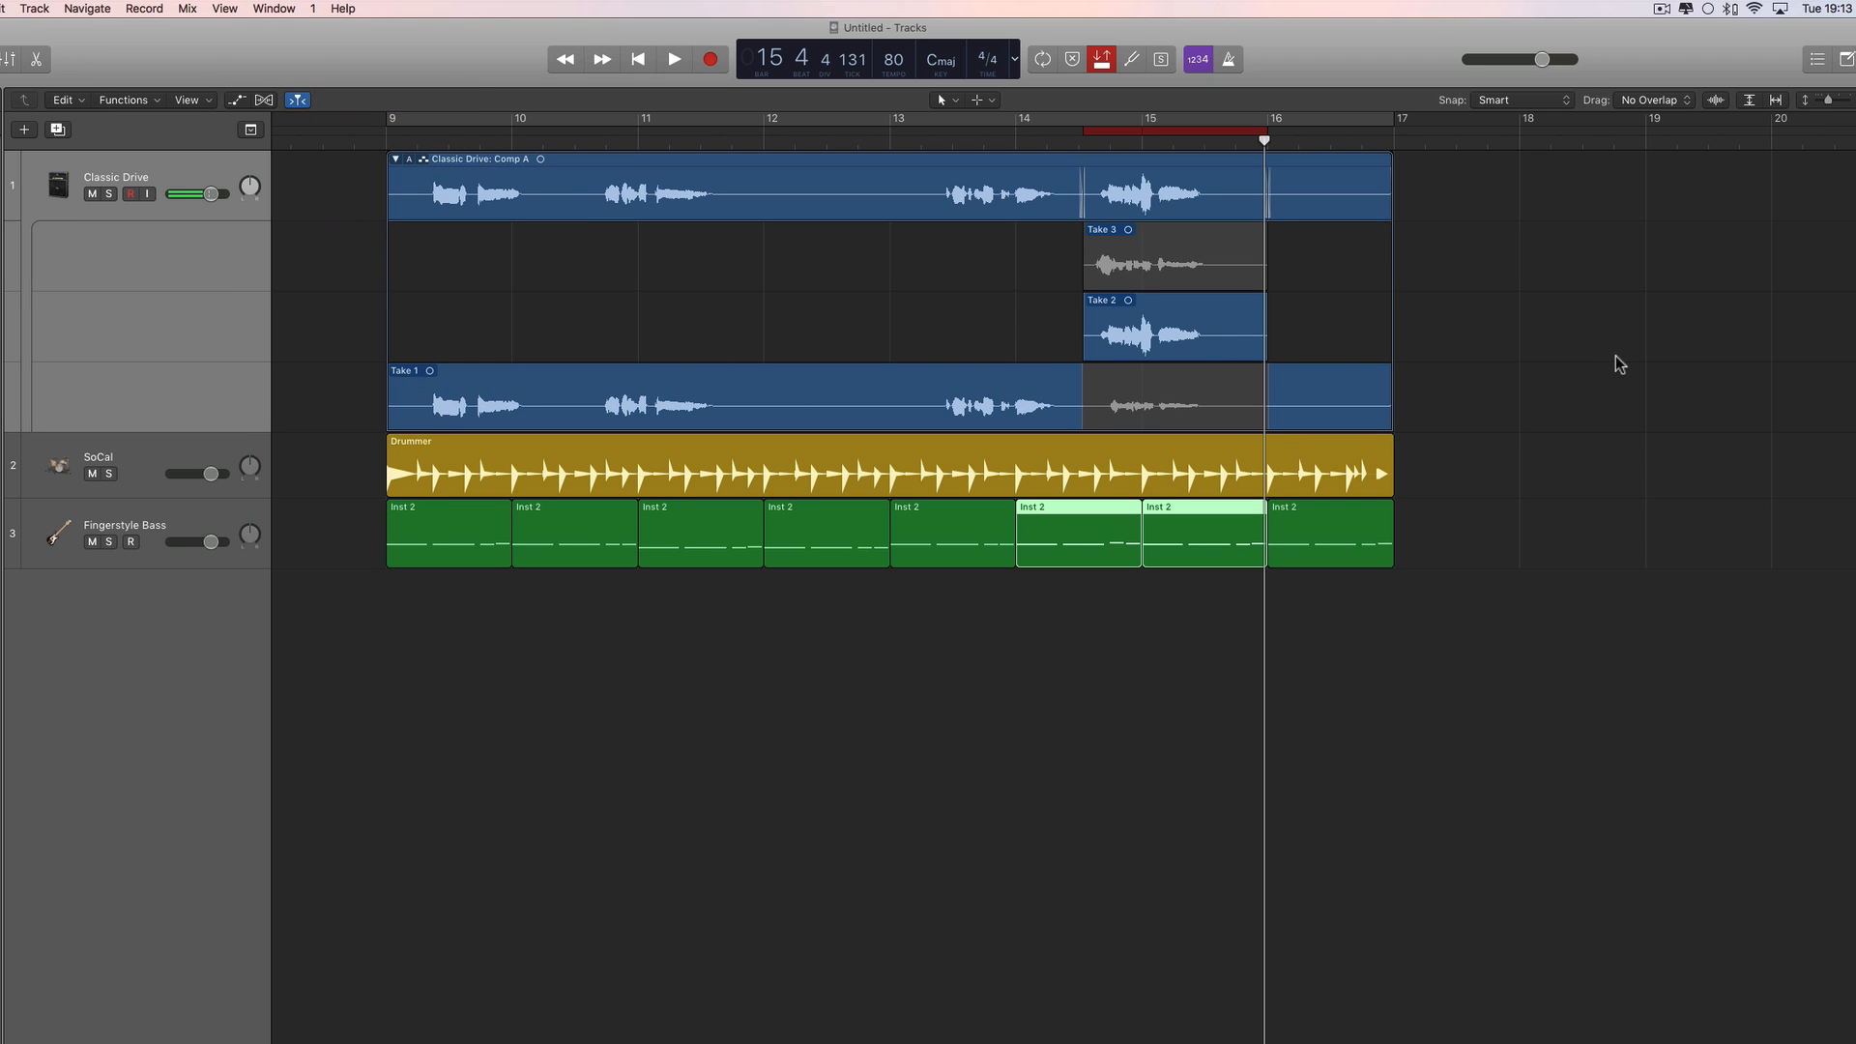
scroll(1616, 355, right, 10)
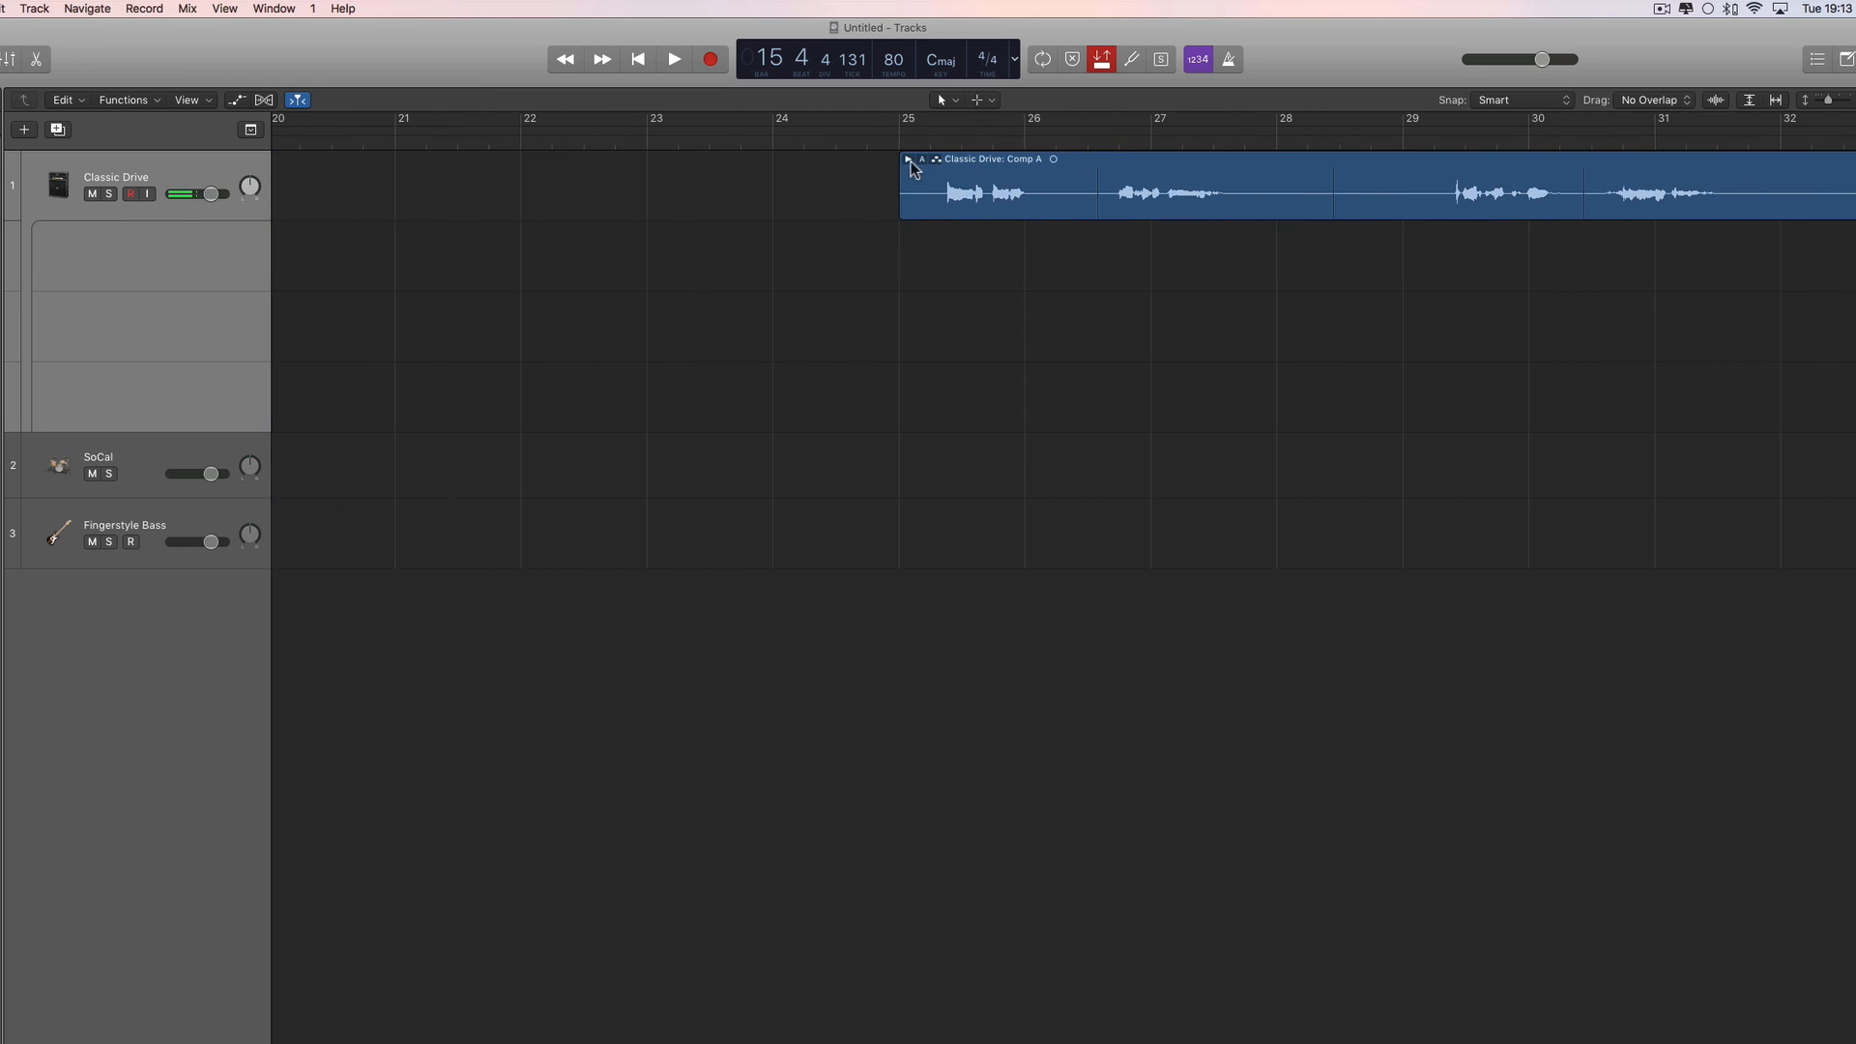
click(909, 160)
scroll(909, 290, right, 3)
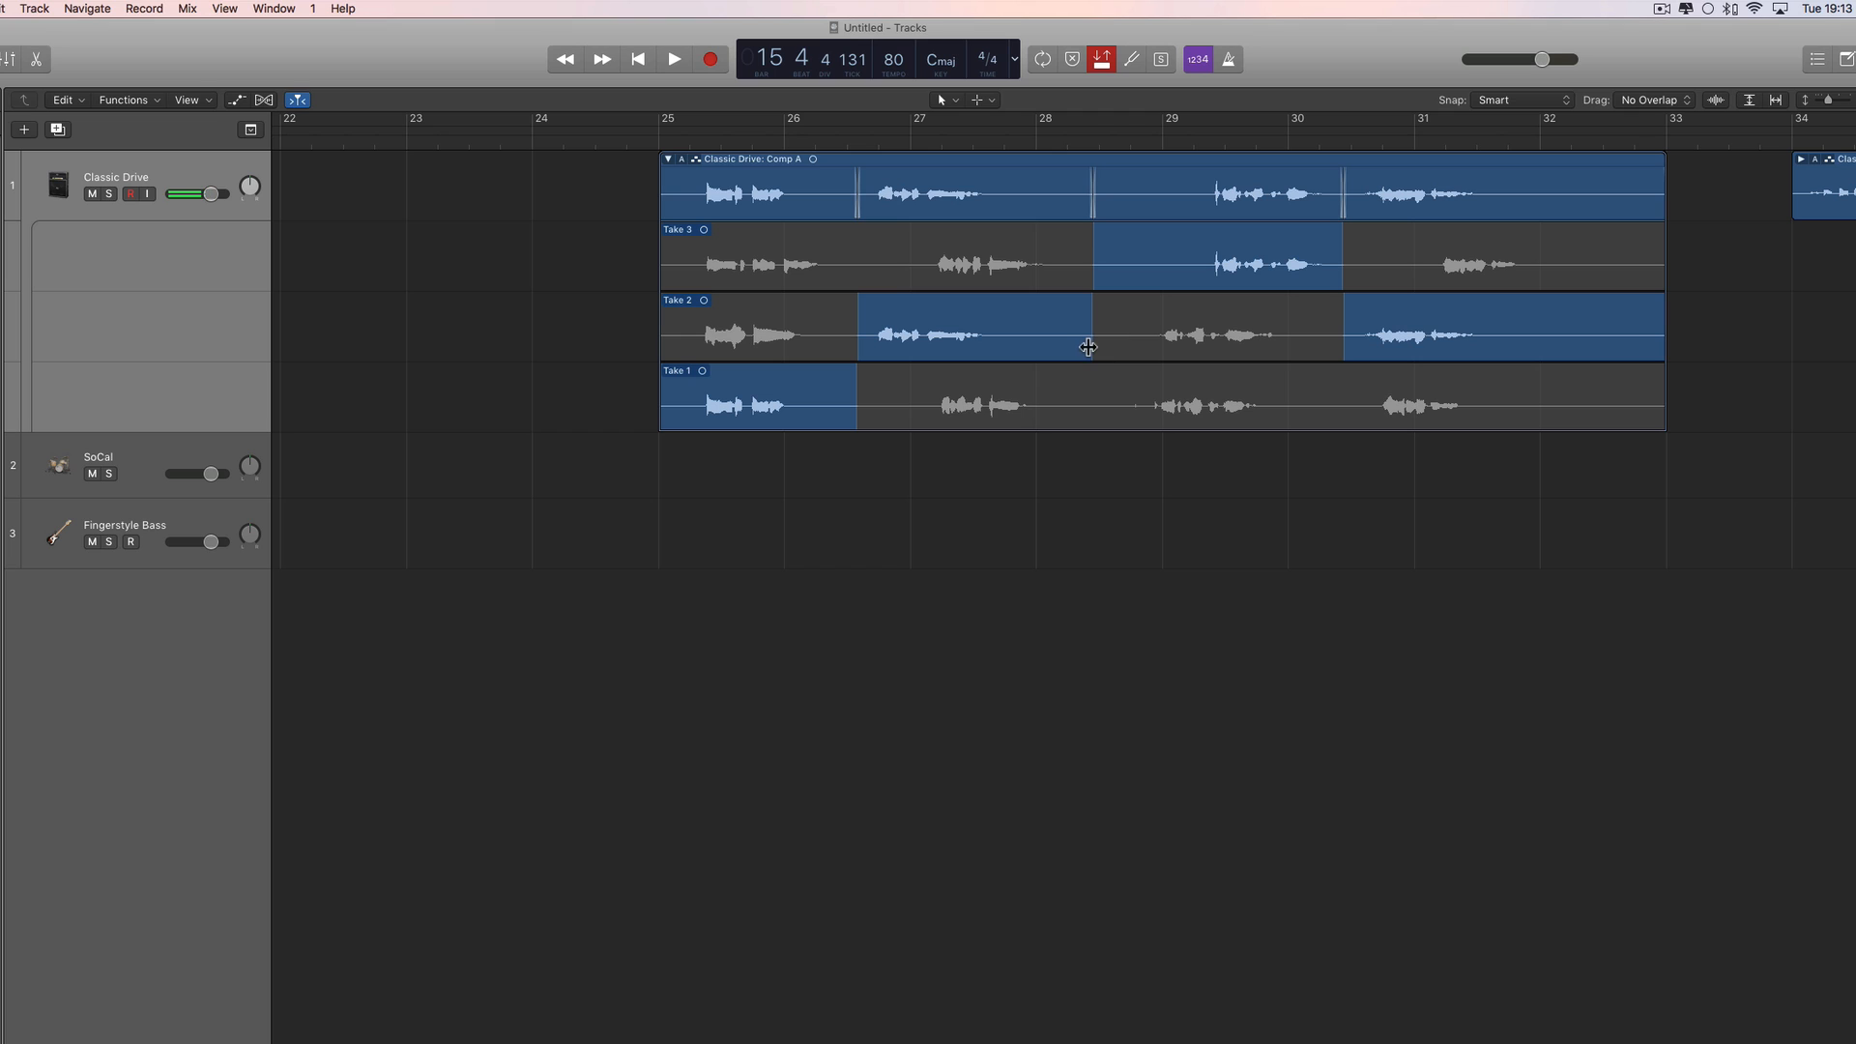
mouse_move(1088, 347)
mouse_down()
mouse_move(1064, 350)
mouse_move(1091, 348)
mouse_up()
Switch to the Scissors Tool and back to the Pointer Tool.
key(t)
click(1051, 559)
right_click(1014, 495)
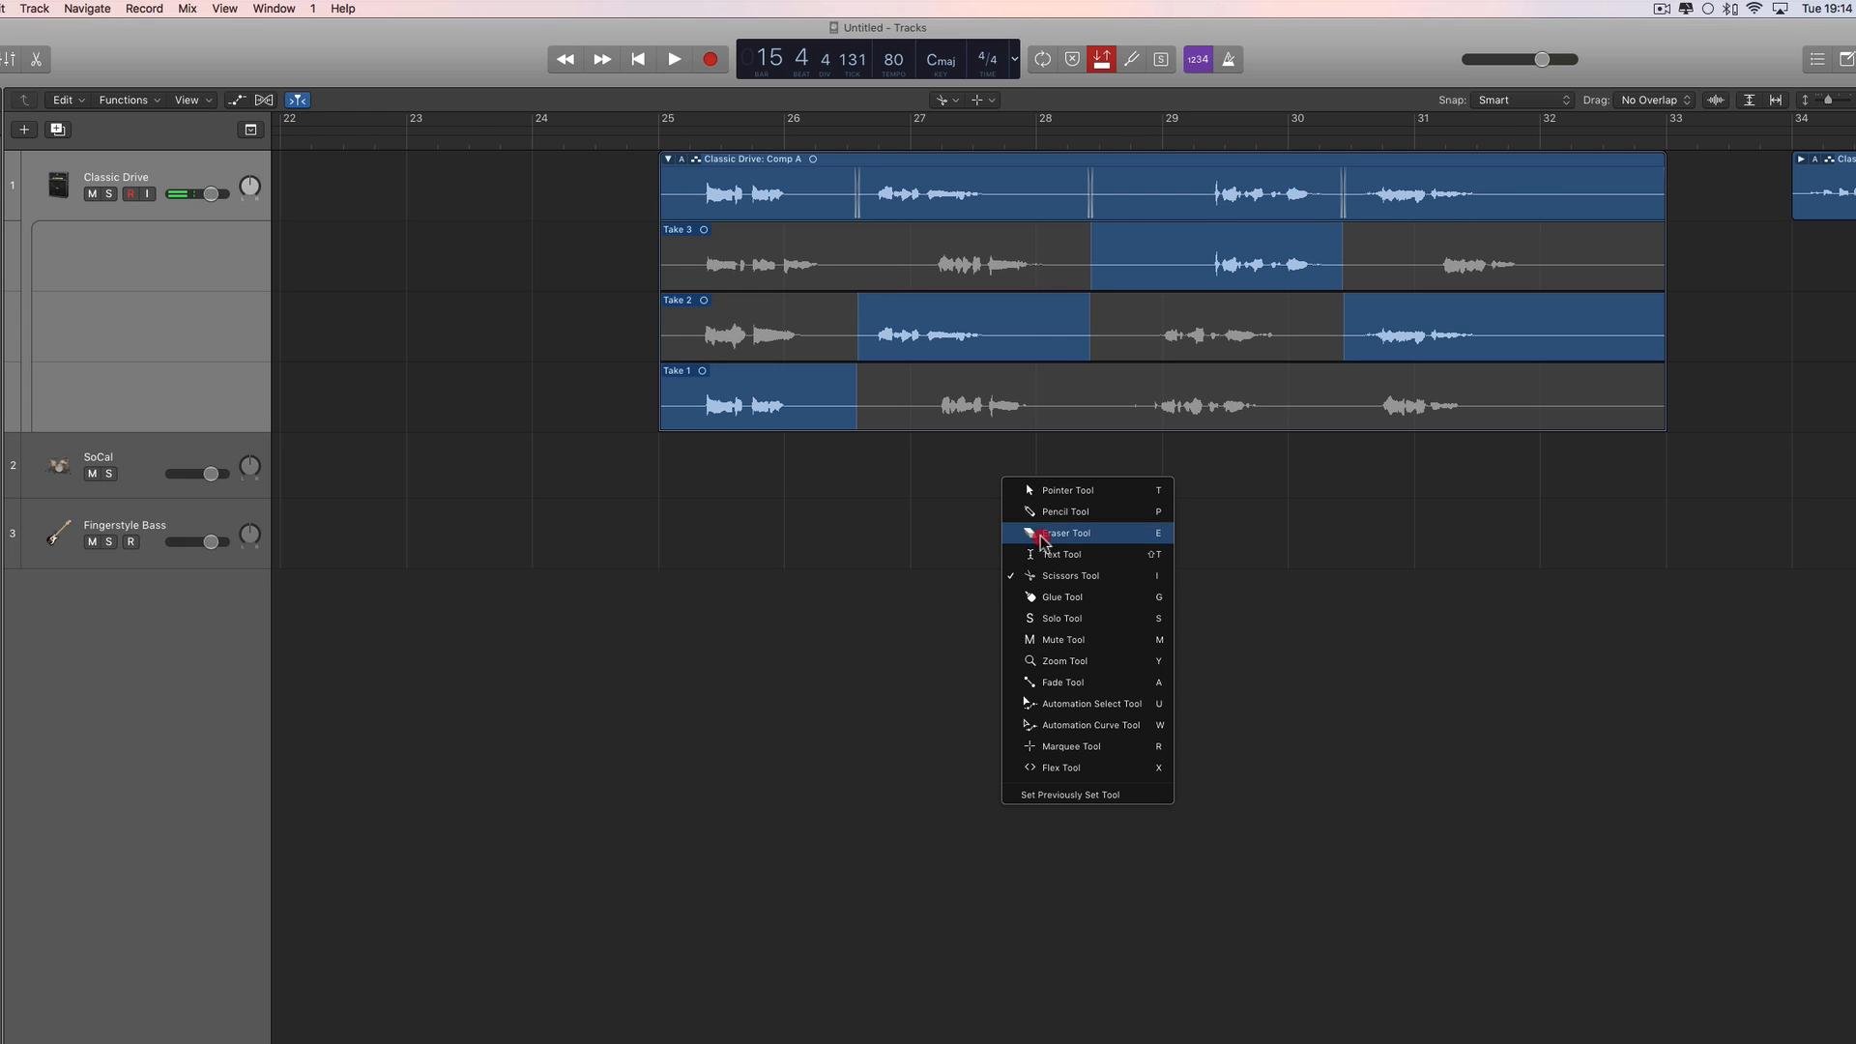
click(1042, 490)
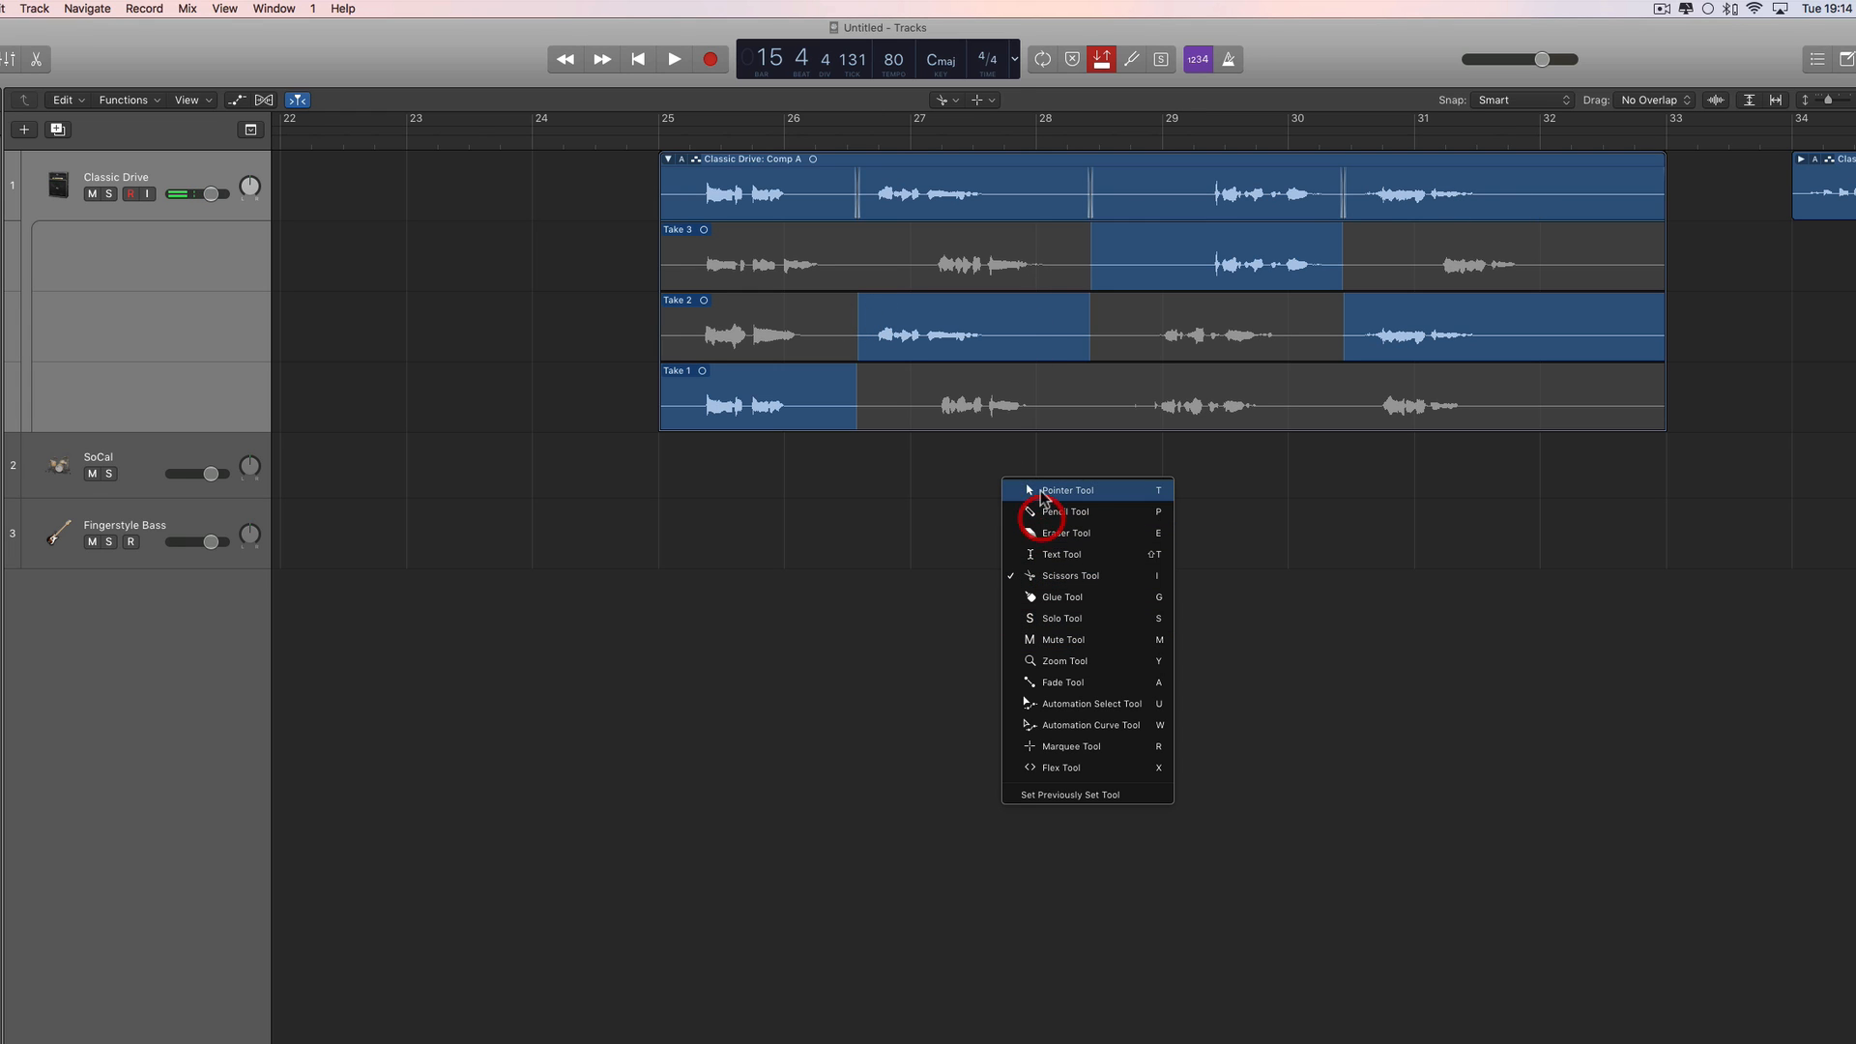
Fold the Classic Drive take folder at bar 9 and the one at bar 25.
scroll(667, 332, left, 15)
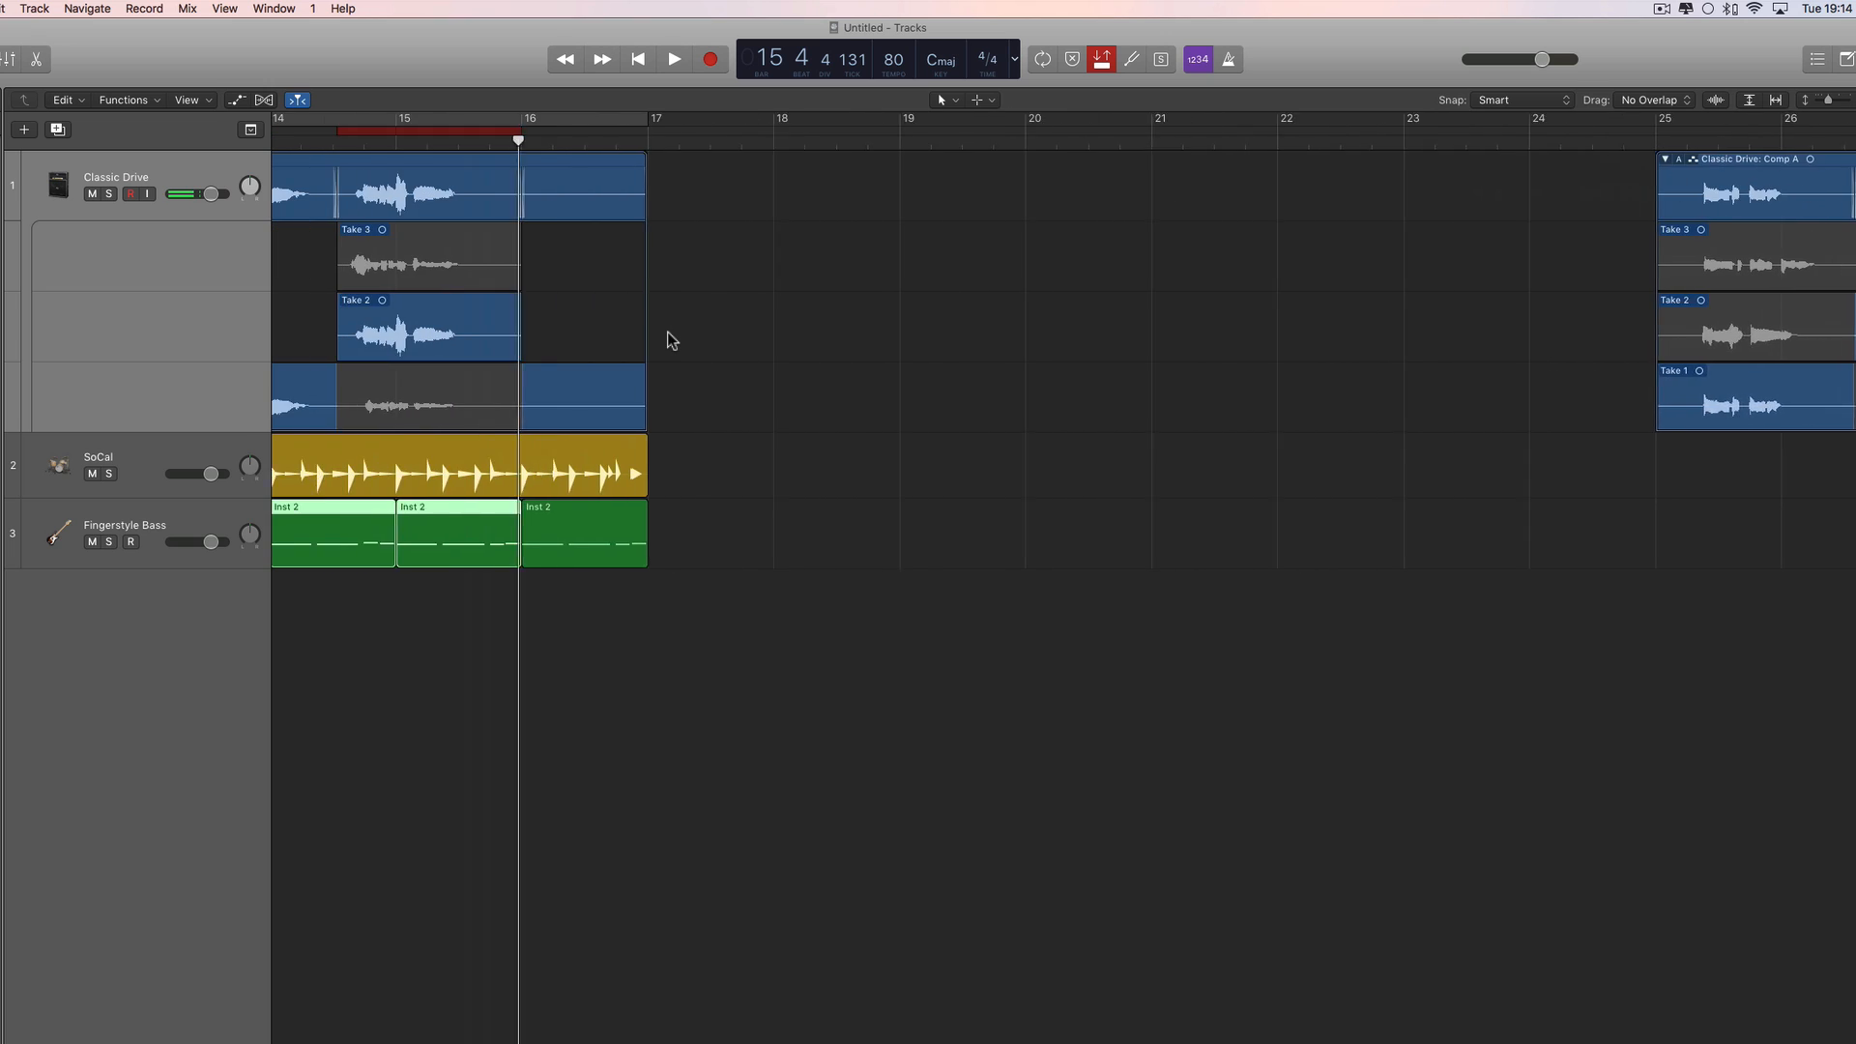
scroll(667, 332, left, 10)
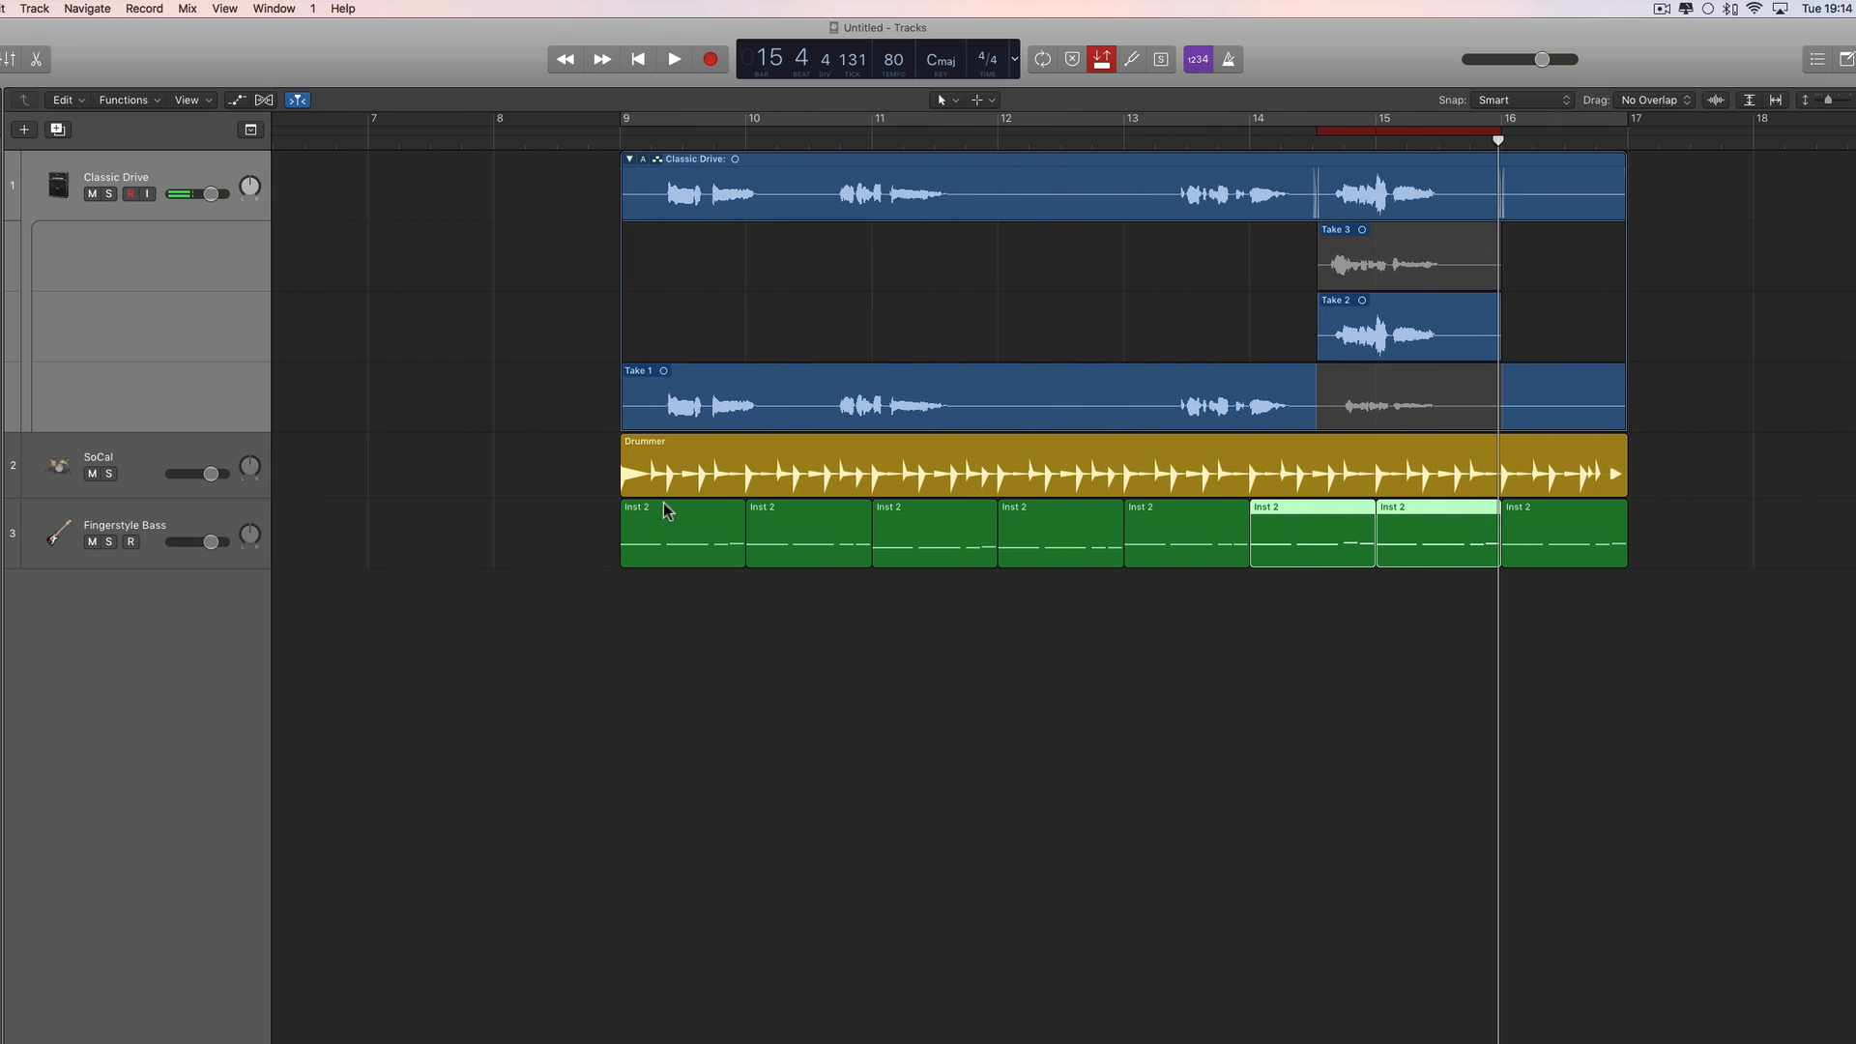
scroll(1202, 529, right, 3)
scroll(1202, 529, left, 3)
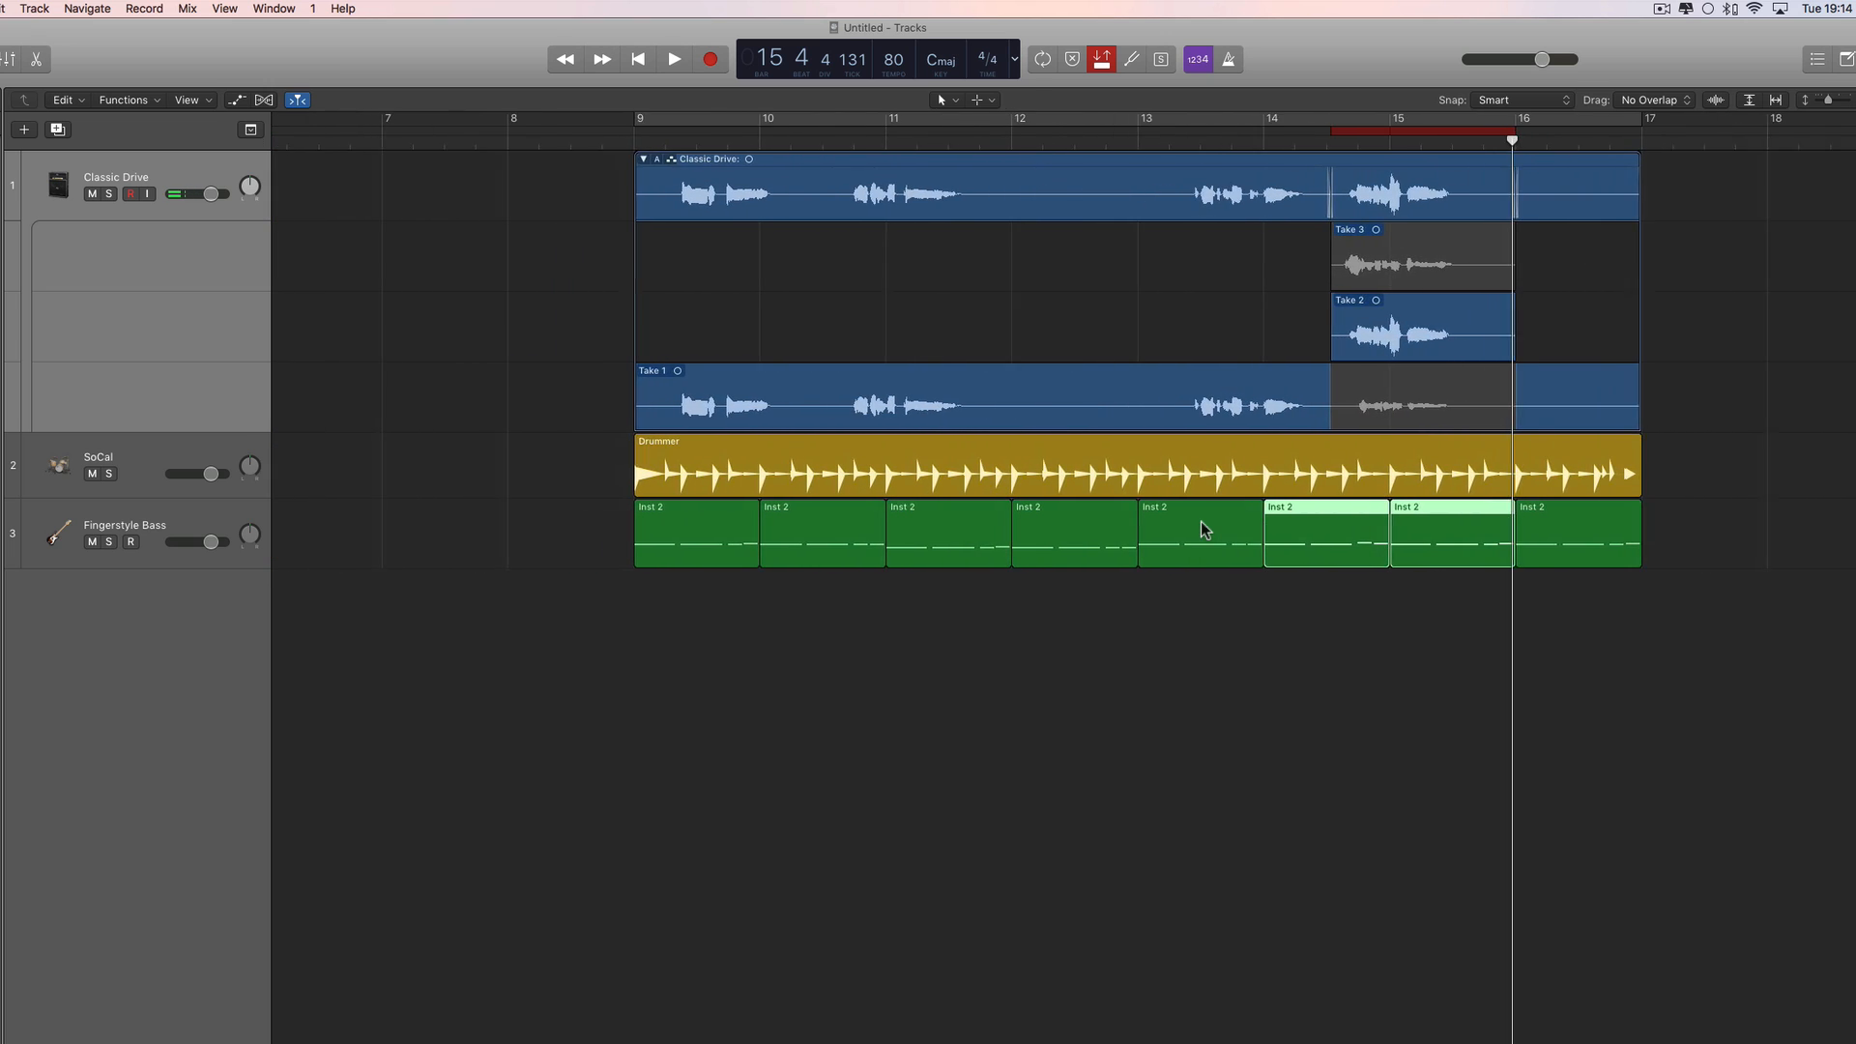
scroll(1202, 528, right, 5)
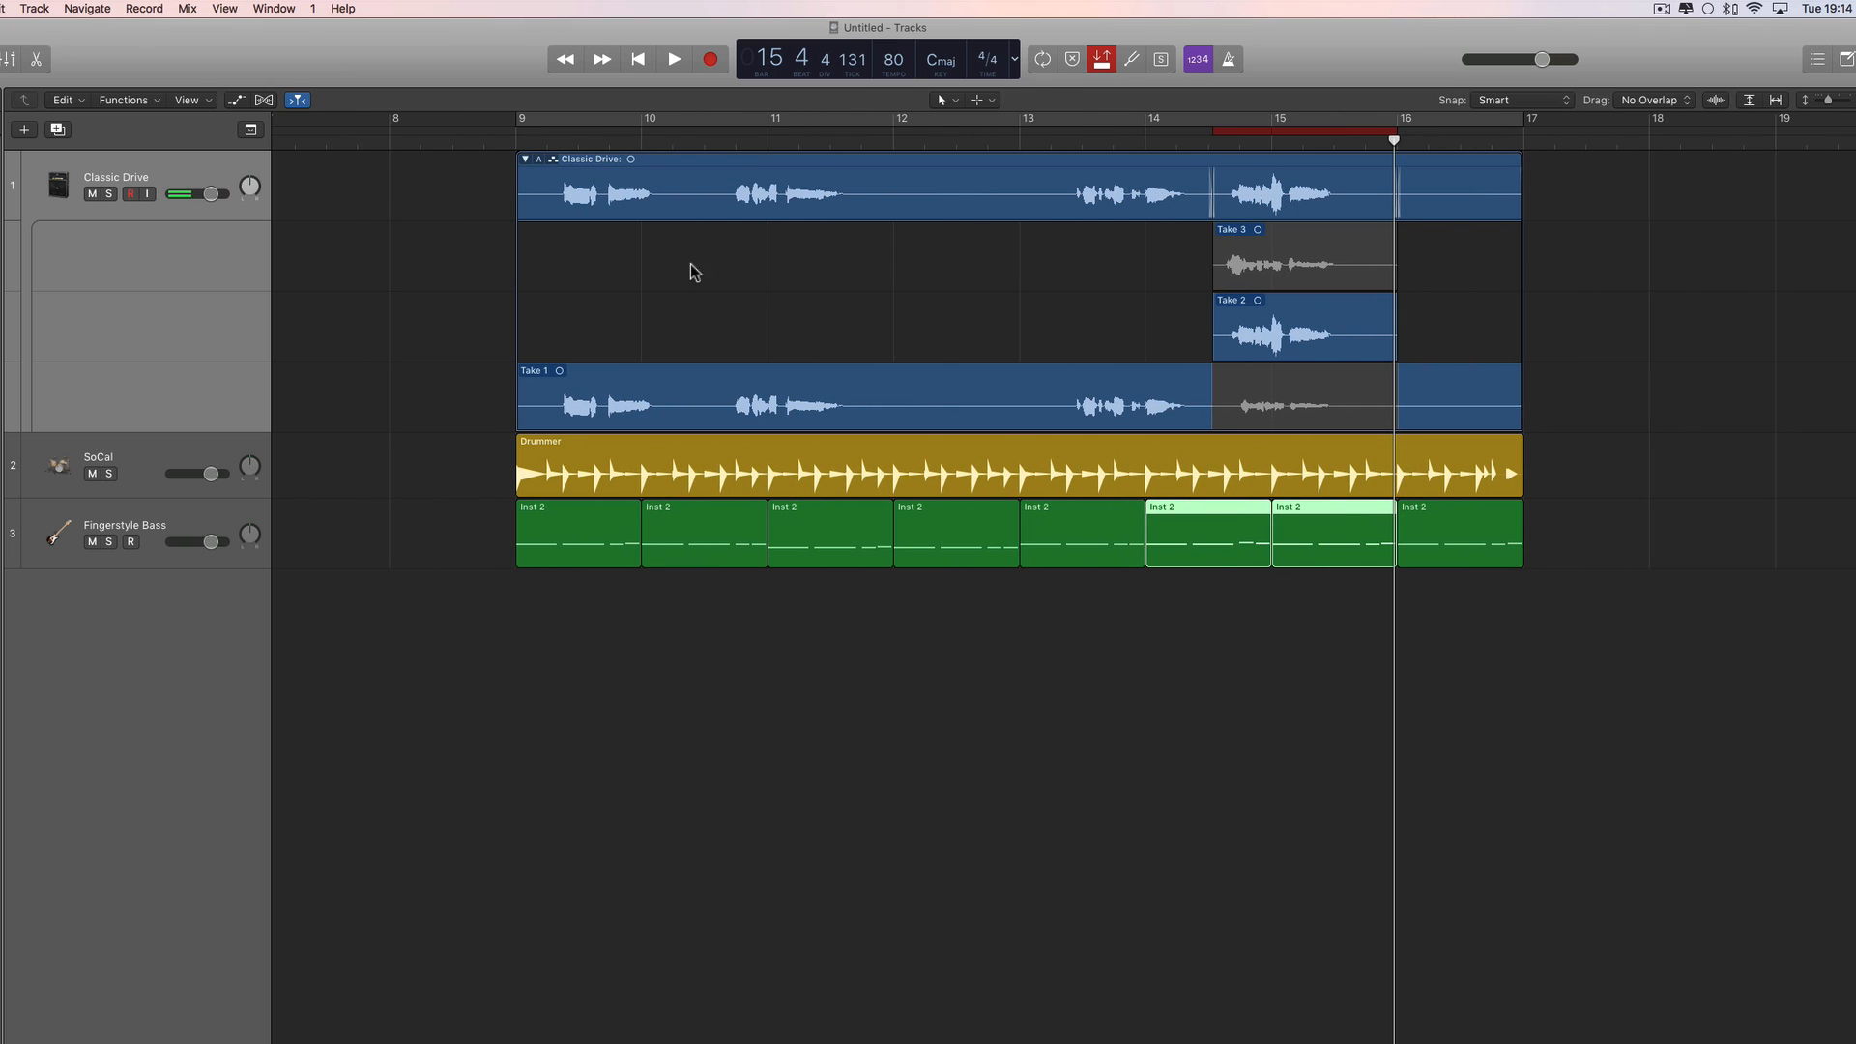
click(525, 159)
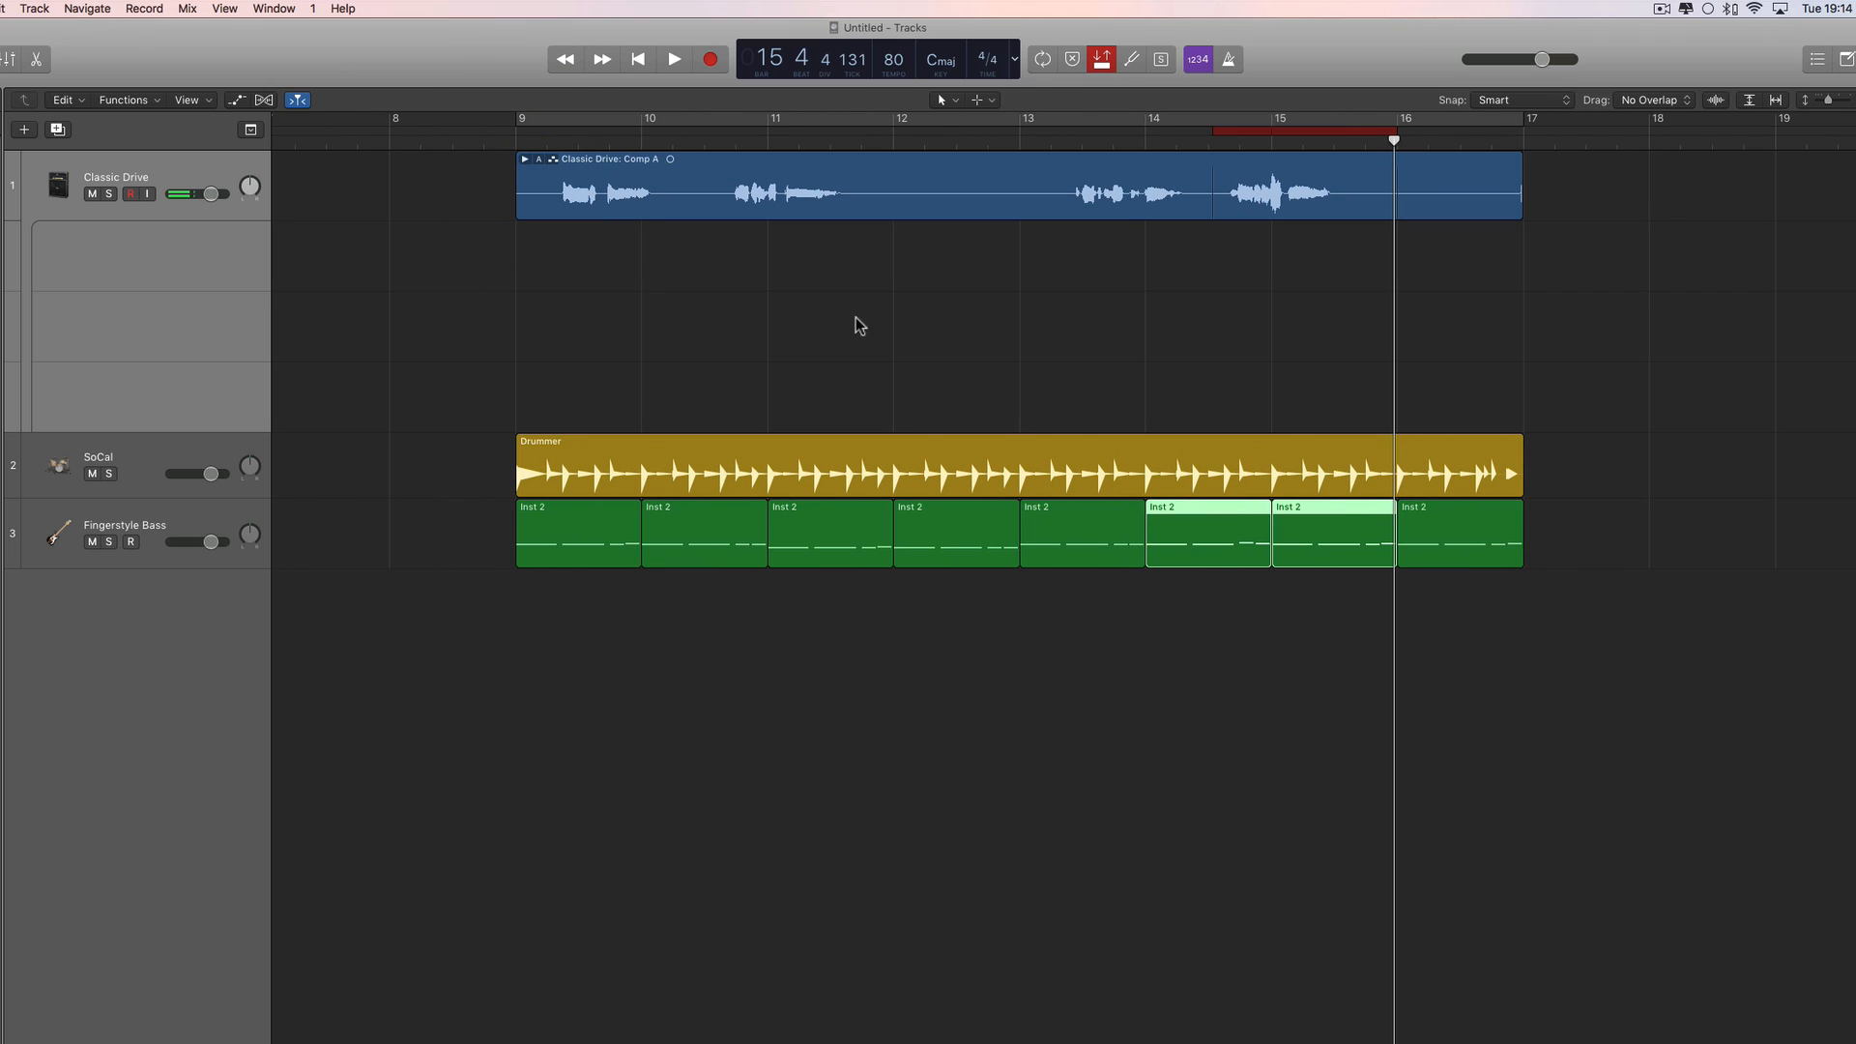
scroll(1655, 328, right, 10)
scroll(1651, 334, right, 5)
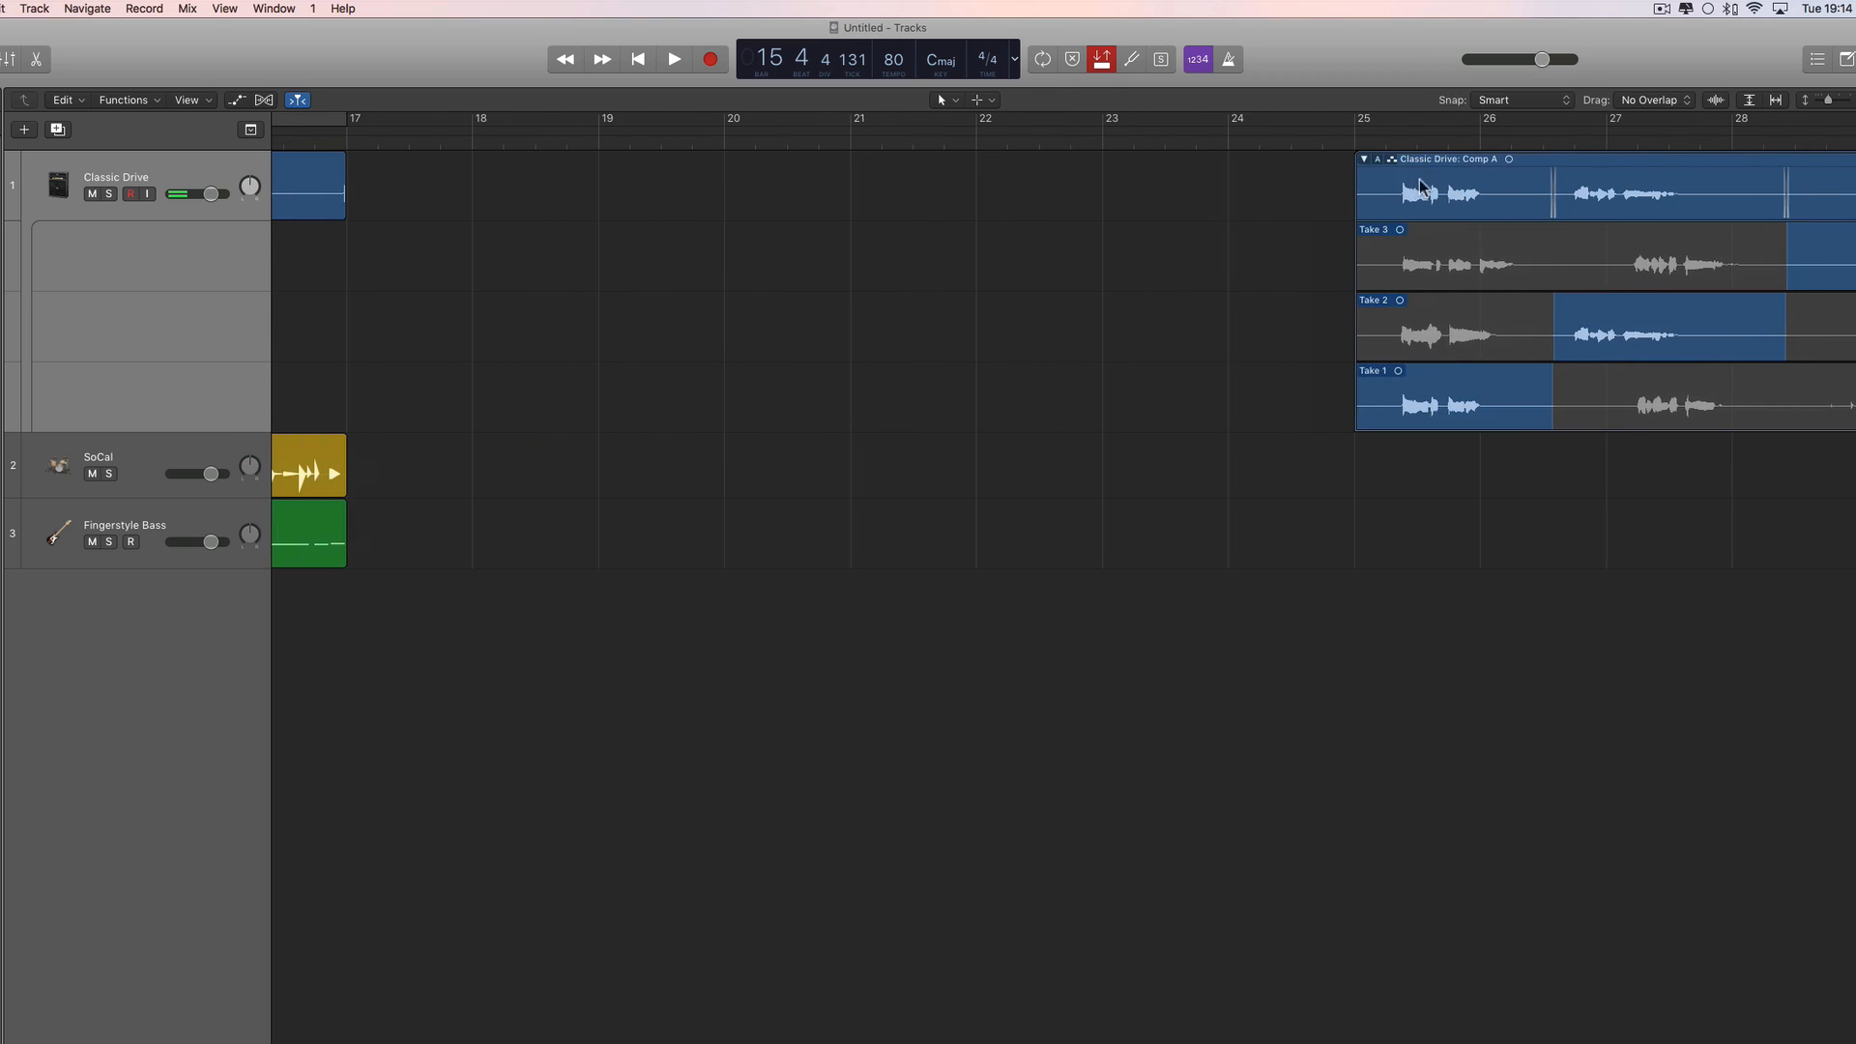
click(1367, 160)
Reopen the take folder at bar 9 and alternate the punched-in phrase between Take 3 and Take 2, ending on Take 2.
scroll(1044, 290, left, 6)
scroll(999, 293, left, 6)
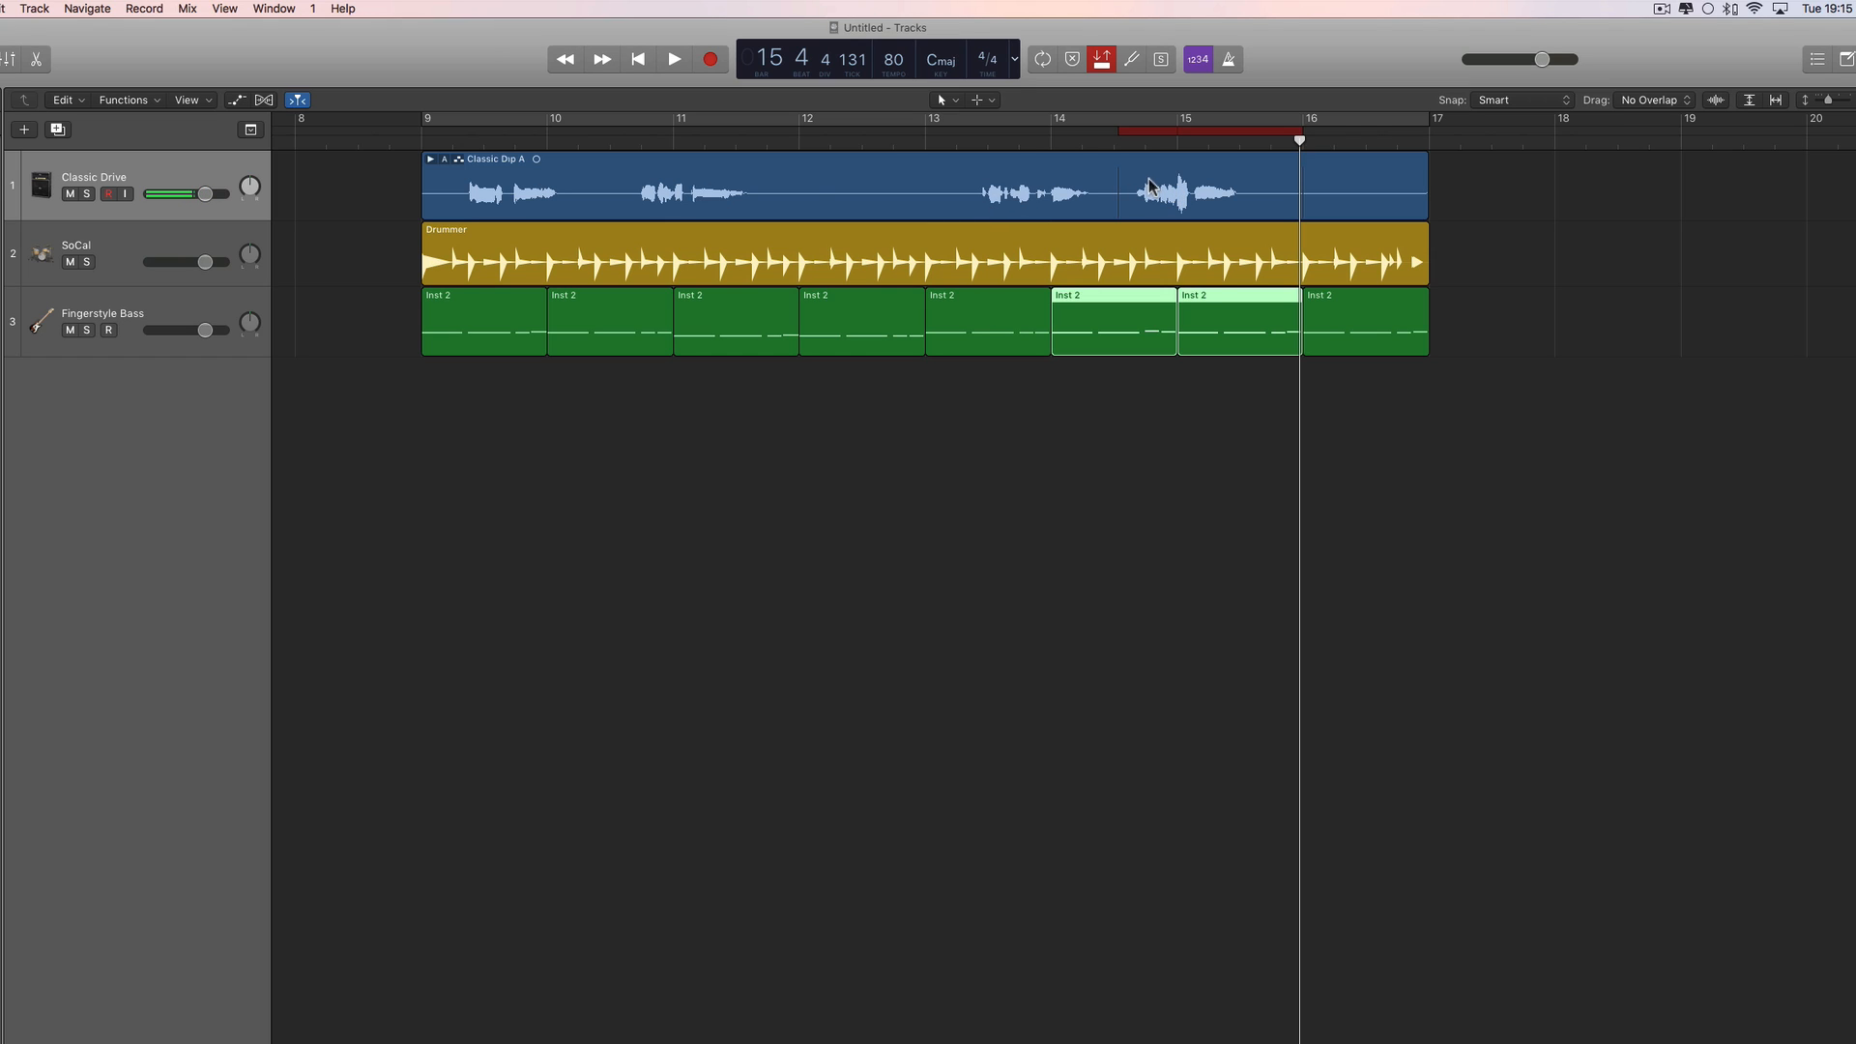
click(430, 159)
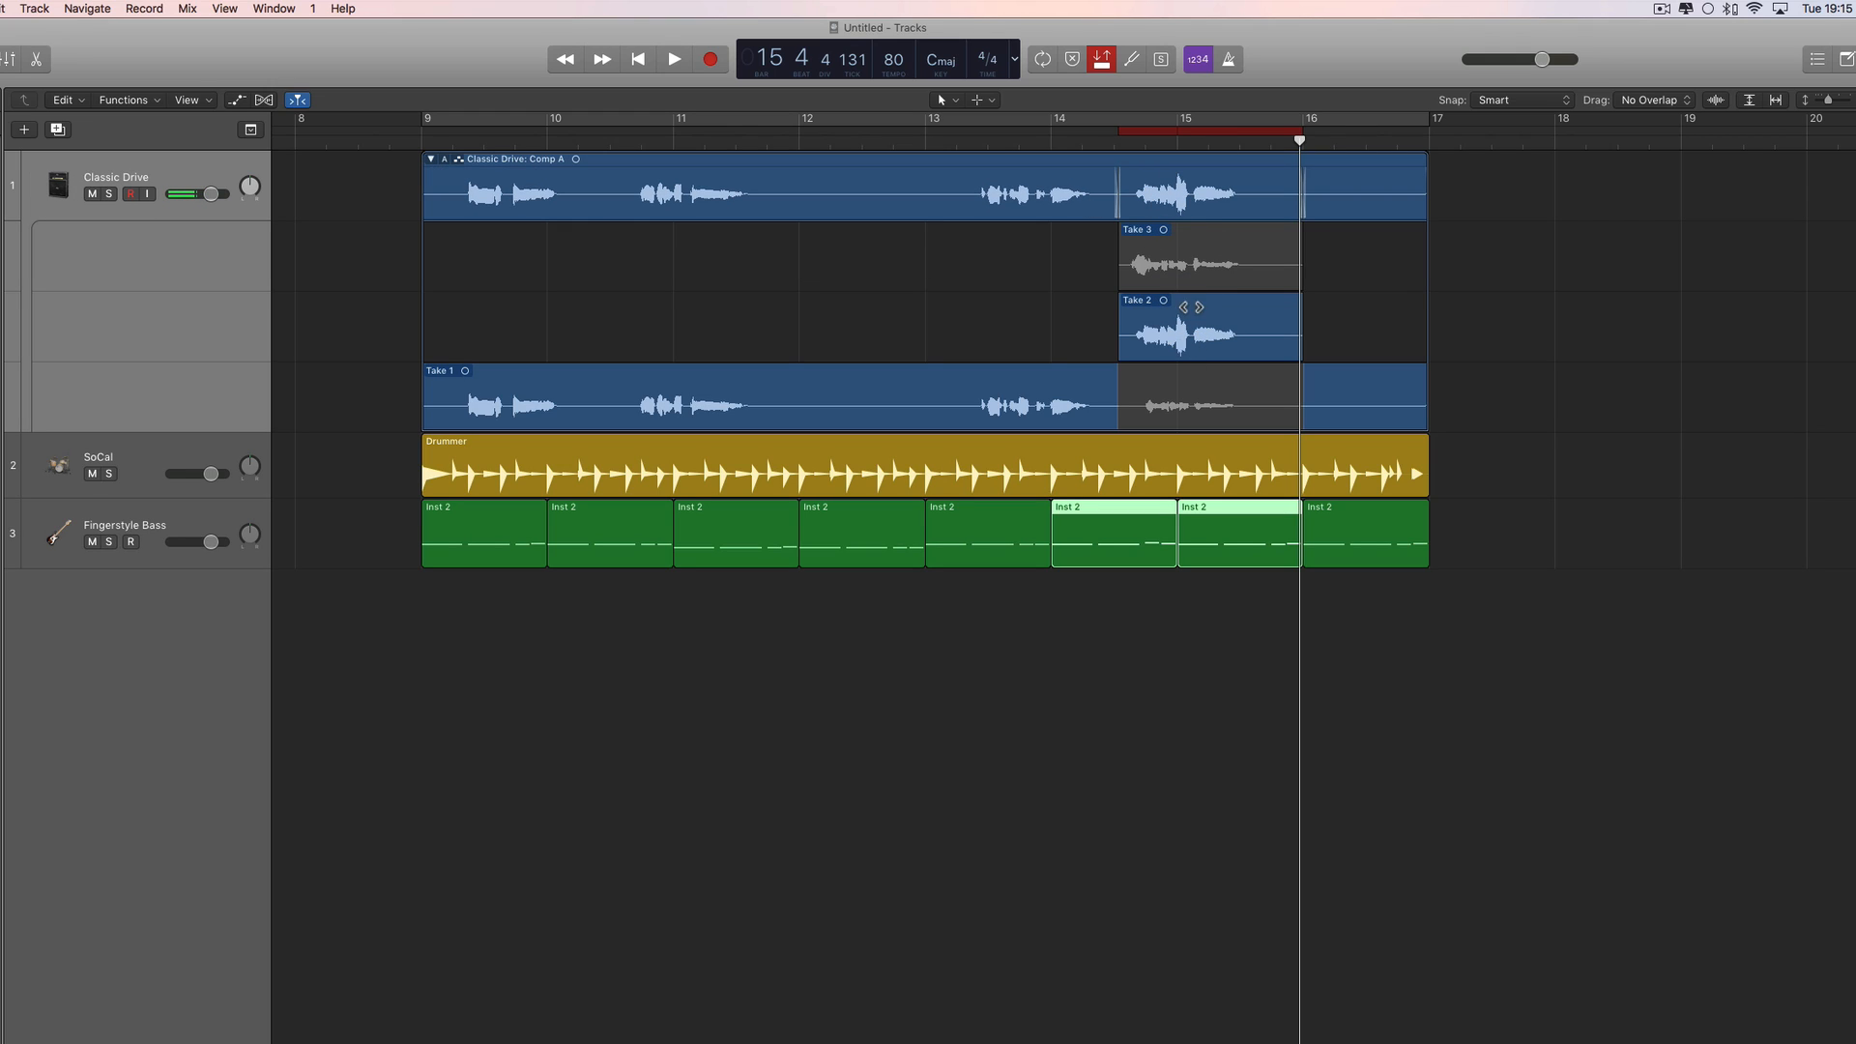
click(1191, 256)
click(1204, 329)
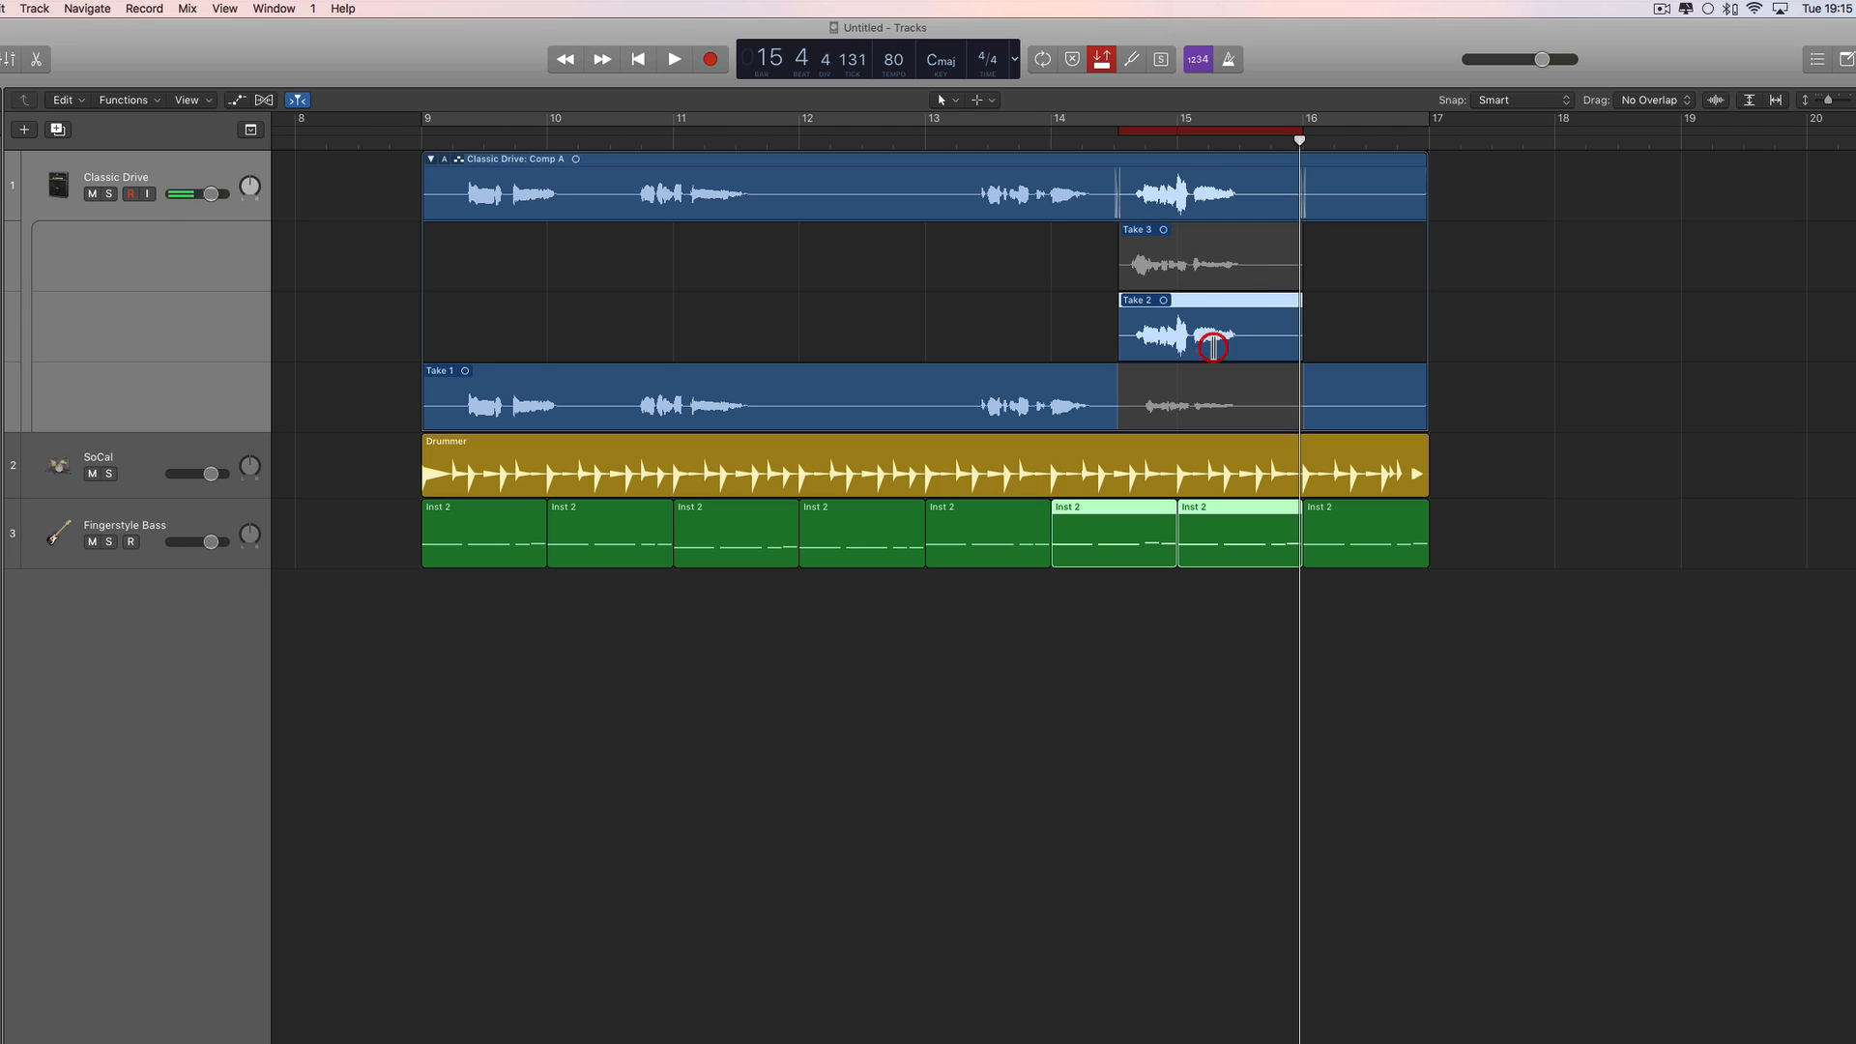
click(1201, 261)
click(1204, 328)
click(1202, 263)
click(1203, 334)
Nudge the comp boundary on Take 1 near bar 14.5 very slightly earlier and fold the take folder.
drag(1118, 425, 1117, 424)
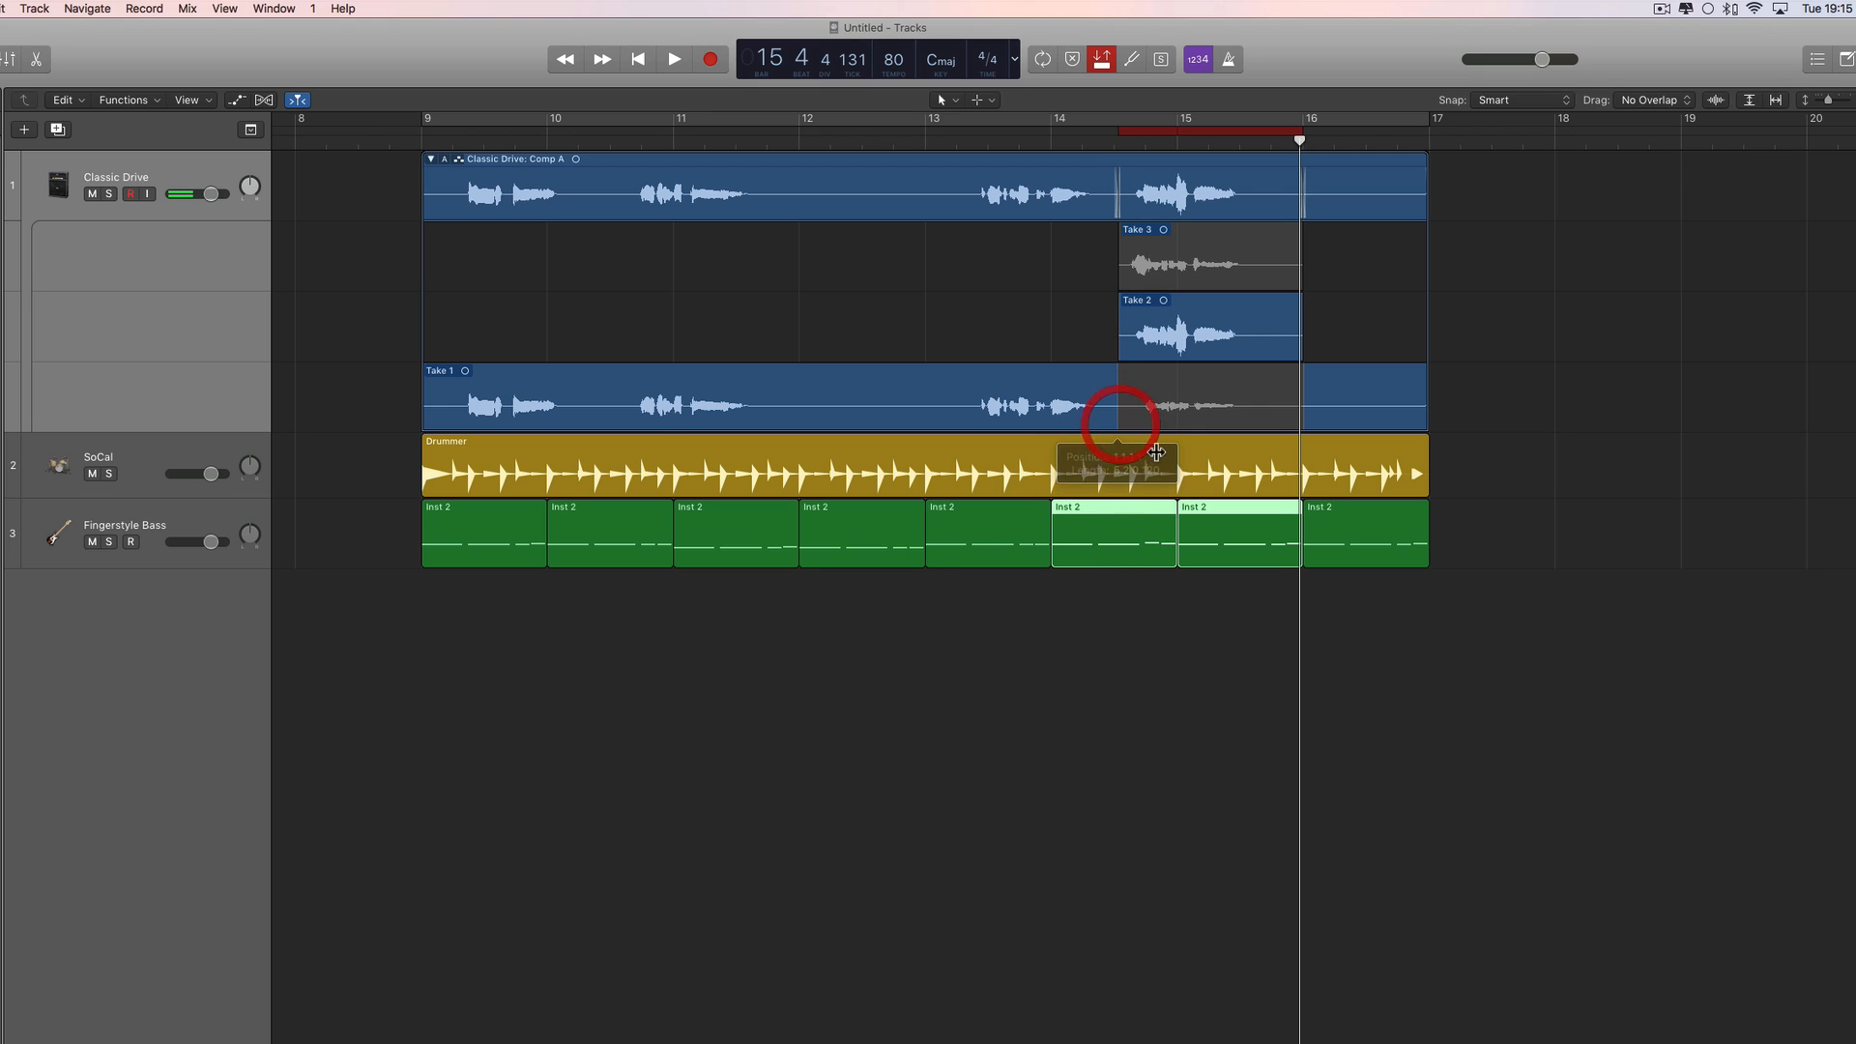
click(431, 161)
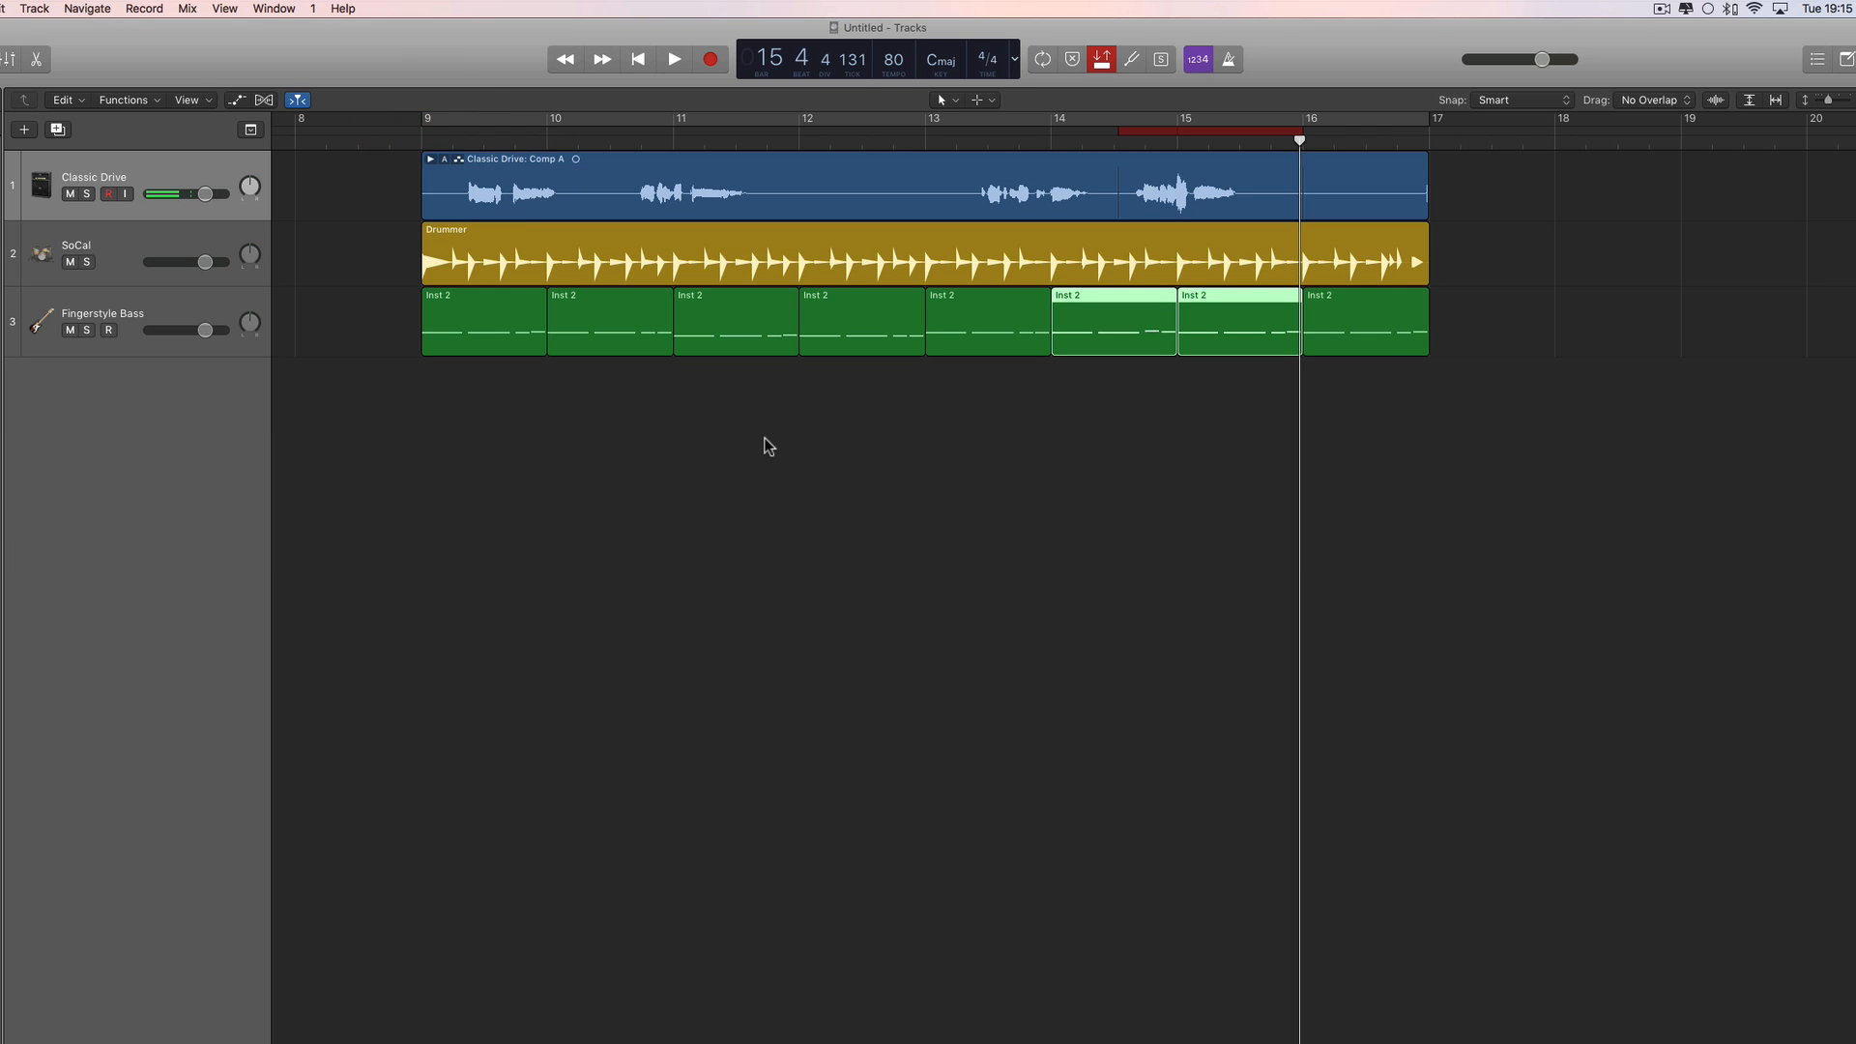